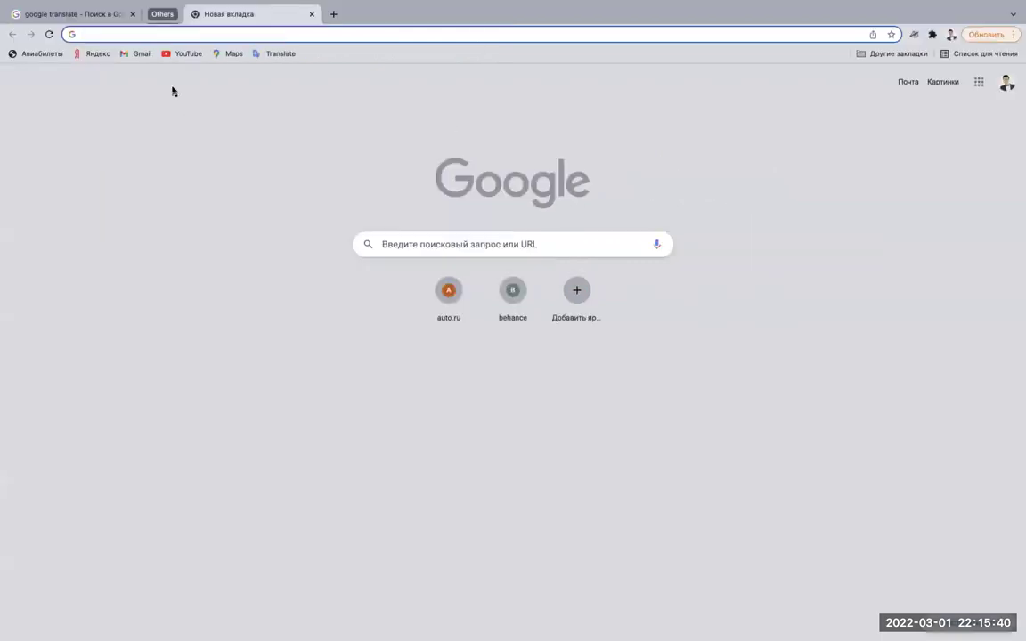
# Load the designbolts '21 Best Free Amazing Mockup Websites' article from the pasted URL and scroll down its list.
pyautogui.write('https://www.designbolts.com/2021/03/01/21-best-free-amazing-mockup-websites-for-designers-in-2021/')
pyautogui.press('Return')
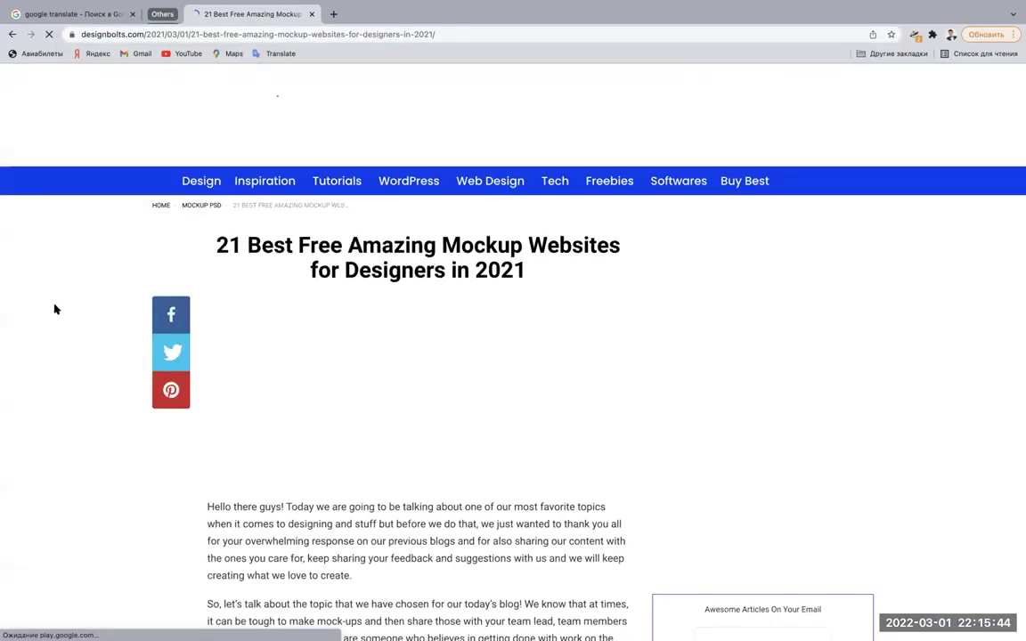
pyautogui.scroll(-2, 56, 305)
pyautogui.scroll(-1, 55, 309)
pyautogui.scroll(-3, 54, 309)
pyautogui.scroll(-3, 55, 309)
pyautogui.scroll(-2, 54, 309)
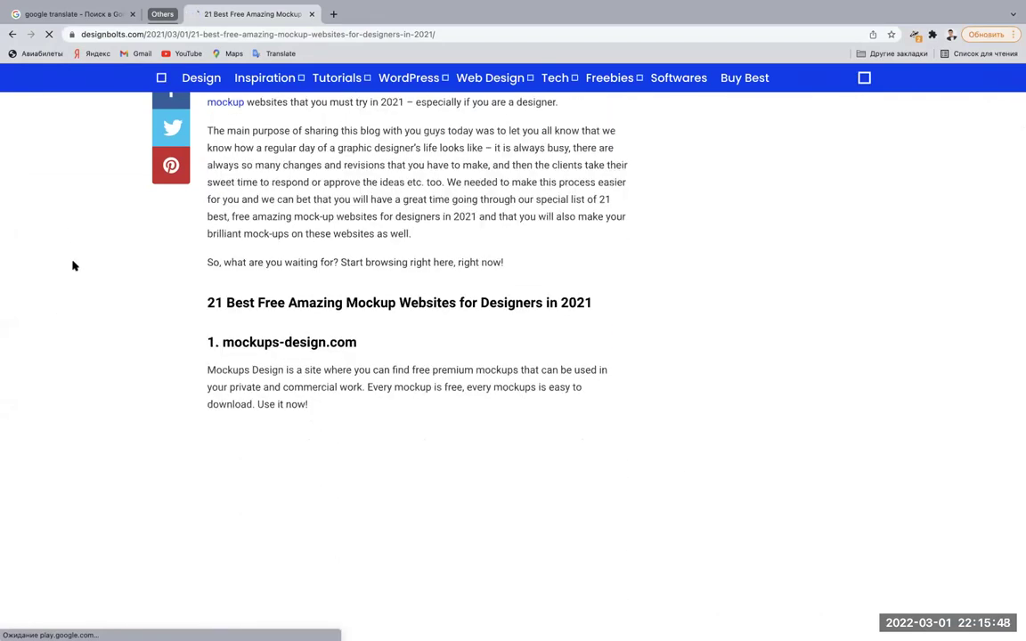
pyautogui.scroll(-1, 73, 265)
pyautogui.scroll(-3, 445, 250)
pyautogui.scroll(-2, 426, 264)
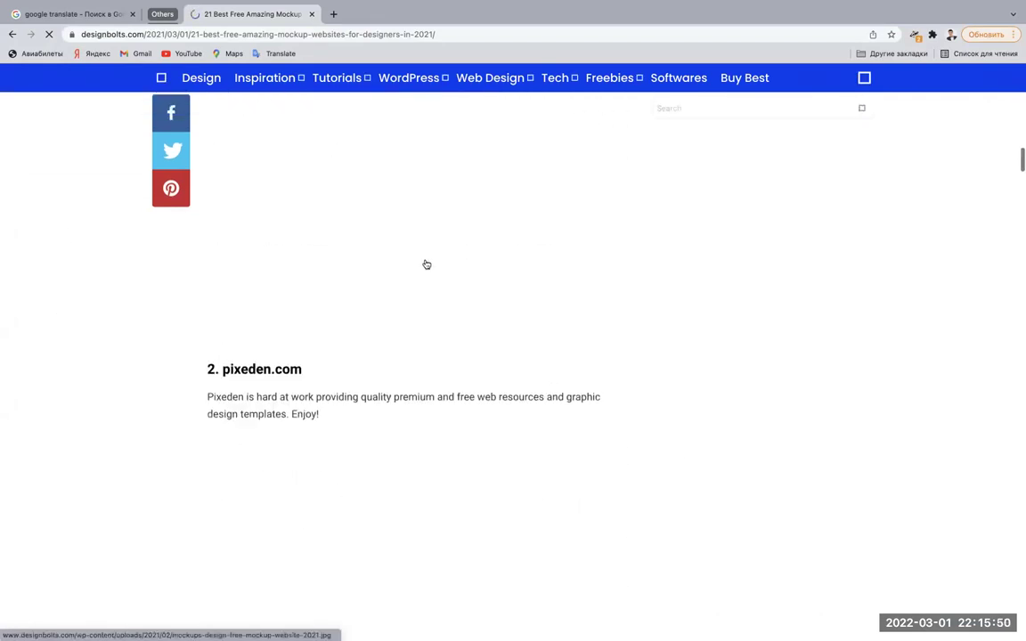
pyautogui.scroll(-3, 313, 398)
pyautogui.scroll(-3, 314, 397)
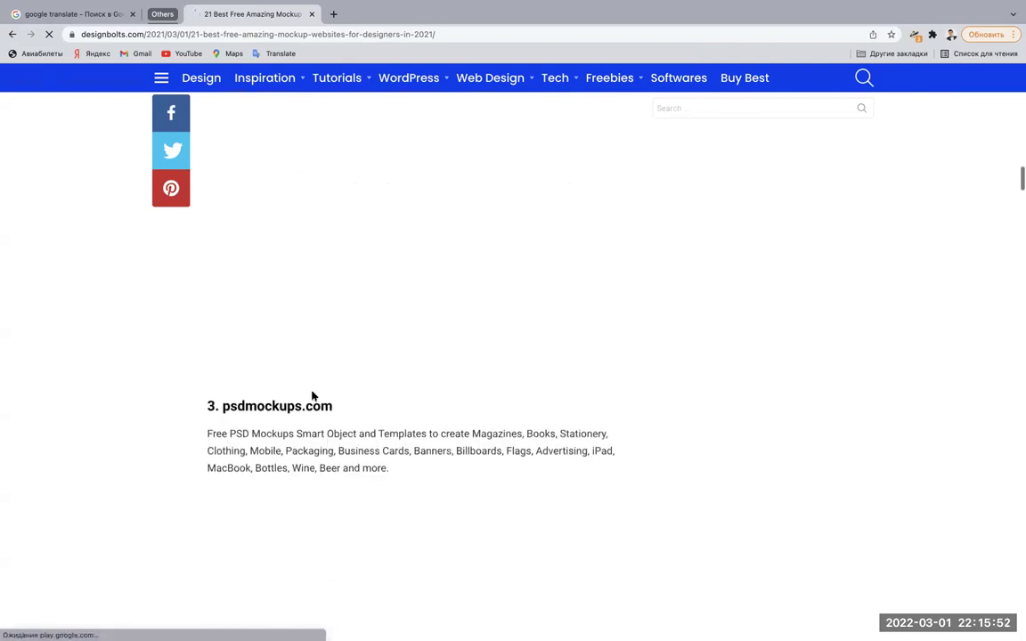
pyautogui.scroll(-3, 312, 395)
pyautogui.scroll(-3, 314, 397)
pyautogui.scroll(-1, 314, 397)
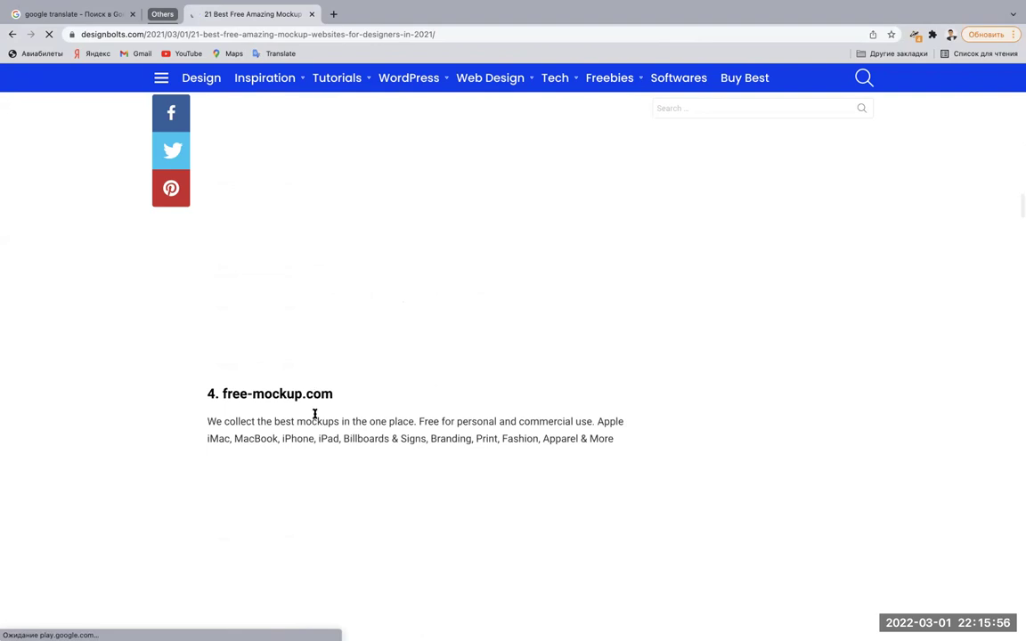
pyautogui.scroll(-3, 314, 415)
pyautogui.scroll(-3, 318, 426)
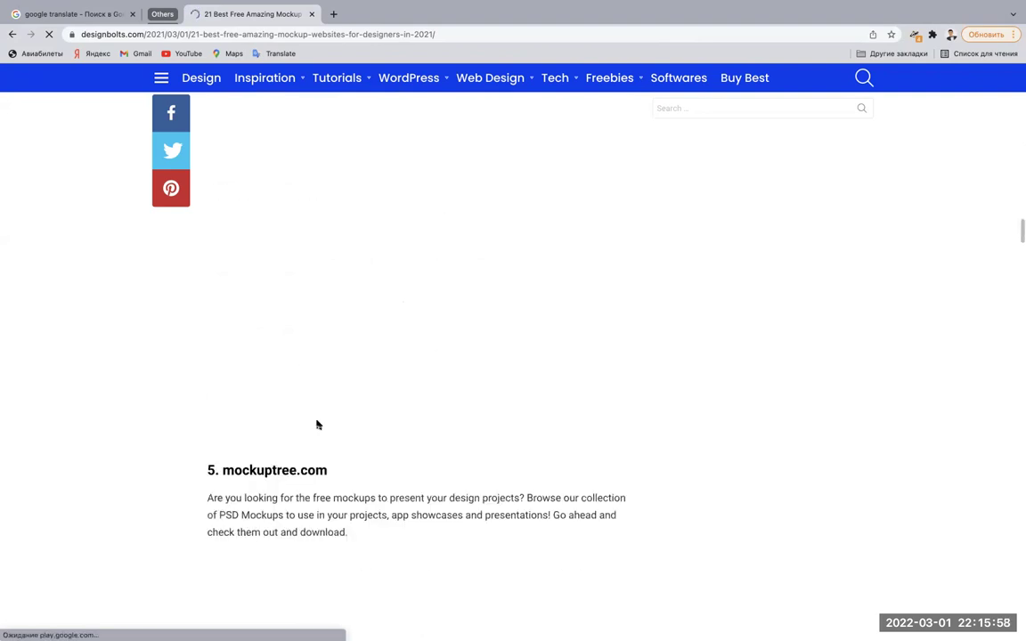
pyautogui.scroll(-3, 317, 425)
pyautogui.scroll(-2, 318, 425)
pyautogui.scroll(-3, 319, 426)
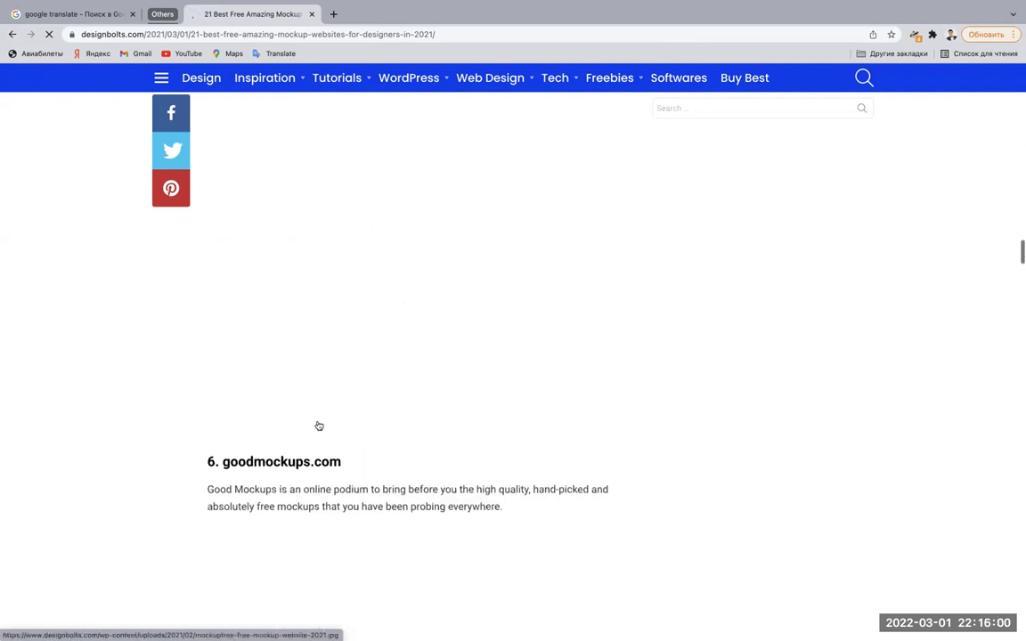
pyautogui.scroll(-1, 319, 426)
pyautogui.scroll(-2, 534, 408)
pyautogui.scroll(-2, 535, 408)
pyautogui.scroll(-1, 535, 408)
# Scroll back and forth through the mockup site list, reading up to entry 7, unblast.com.
pyautogui.scroll(5, 535, 408)
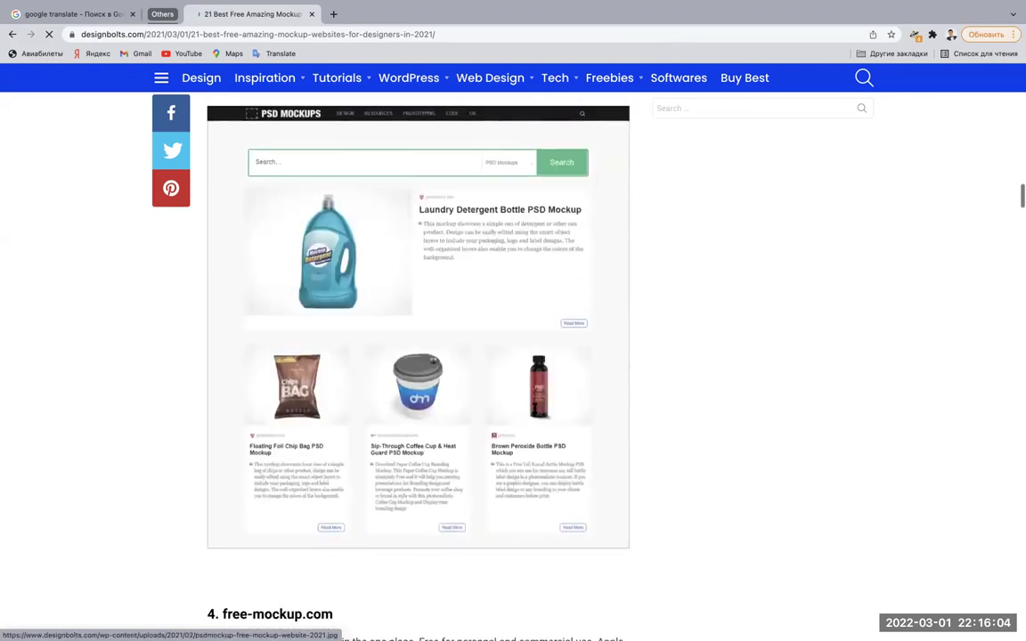
pyautogui.scroll(4, 534, 412)
pyautogui.scroll(8, 535, 414)
pyautogui.scroll(2, 535, 414)
pyautogui.scroll(4, 536, 414)
pyautogui.scroll(3, 535, 413)
pyautogui.scroll(6, 535, 413)
pyautogui.scroll(5, 534, 412)
pyautogui.scroll(-4, 534, 412)
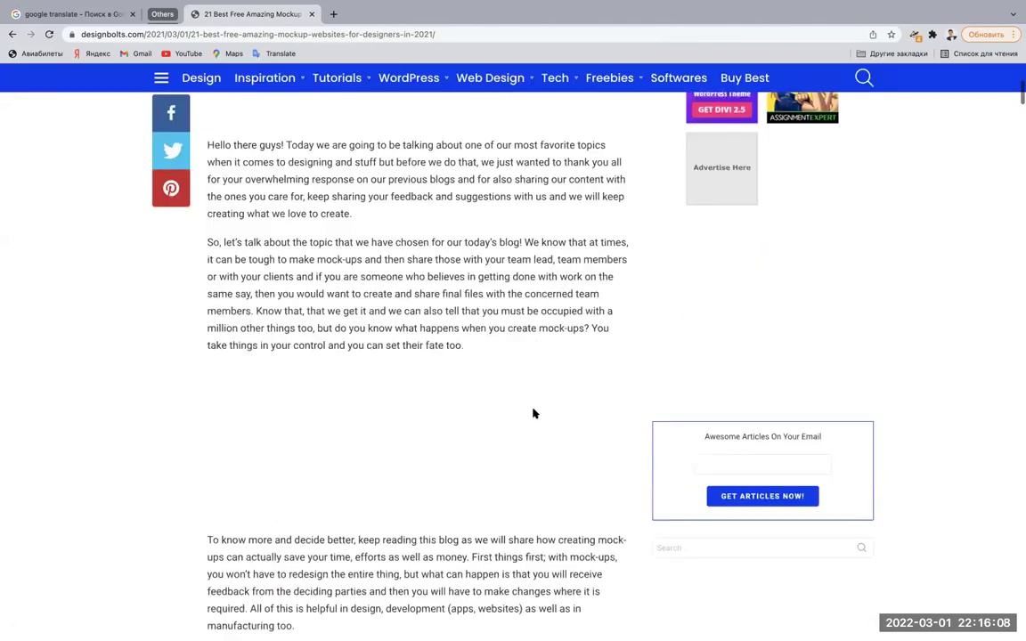
pyautogui.scroll(-5, 534, 412)
pyautogui.scroll(-1, 535, 414)
pyautogui.scroll(-3, 535, 414)
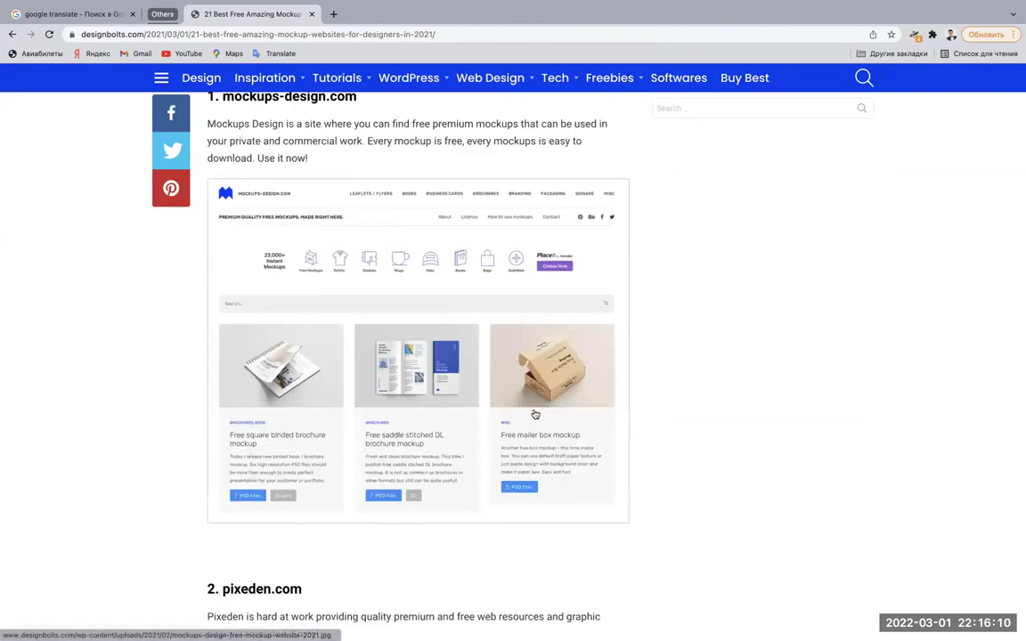
pyautogui.scroll(-2, 535, 414)
pyautogui.scroll(-6, 471, 535)
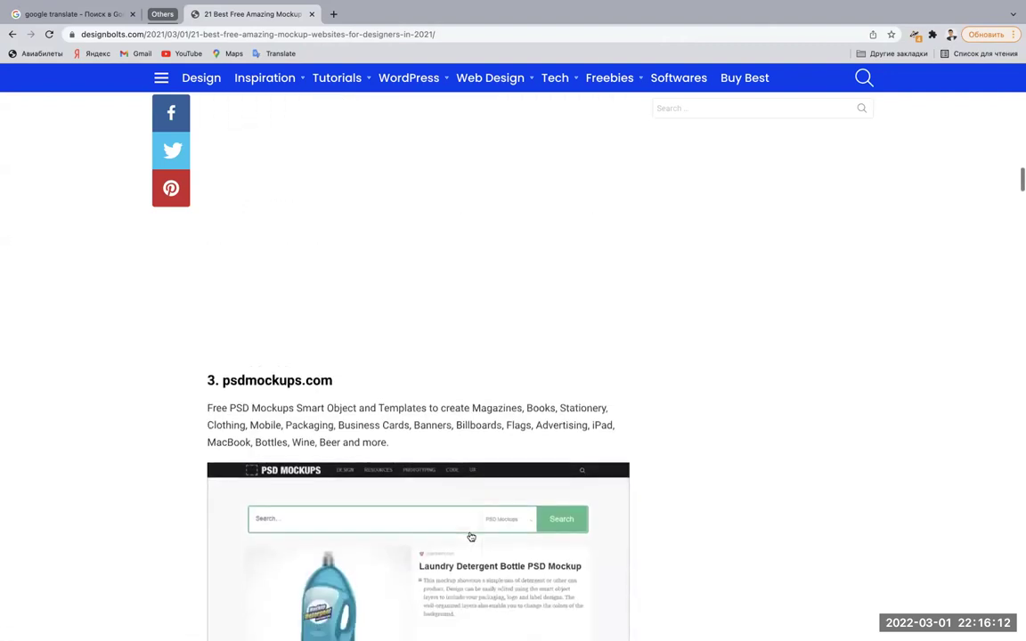
pyautogui.scroll(3, 471, 536)
pyautogui.scroll(-4, 471, 536)
pyautogui.scroll(-4, 471, 535)
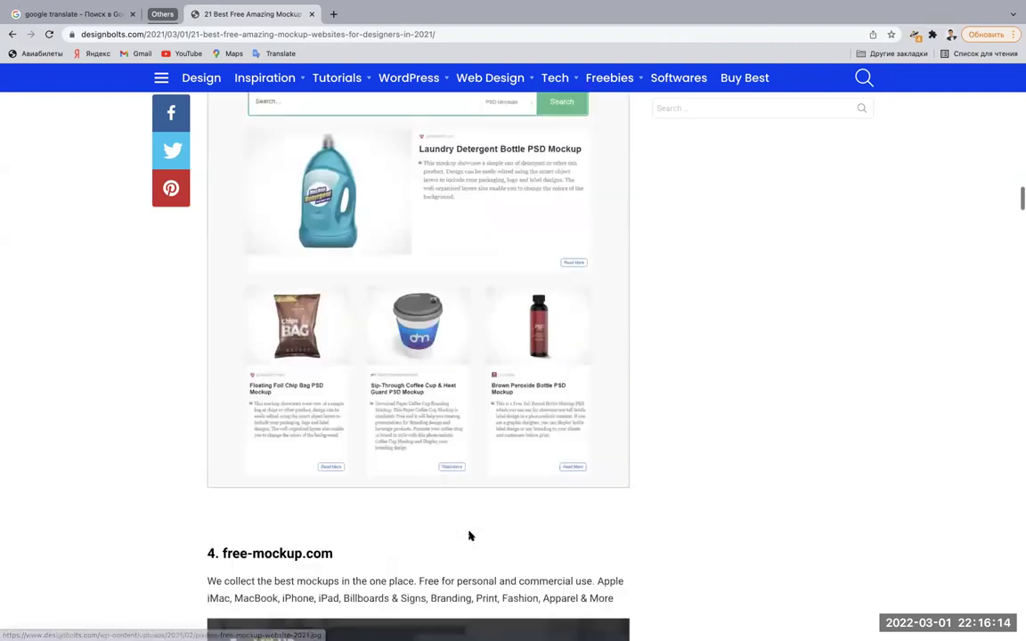
pyautogui.scroll(-6, 471, 536)
pyautogui.scroll(-4, 471, 537)
pyautogui.scroll(-5, 470, 535)
pyautogui.scroll(-6, 469, 532)
pyautogui.scroll(-1, 469, 532)
pyautogui.scroll(-1, 469, 531)
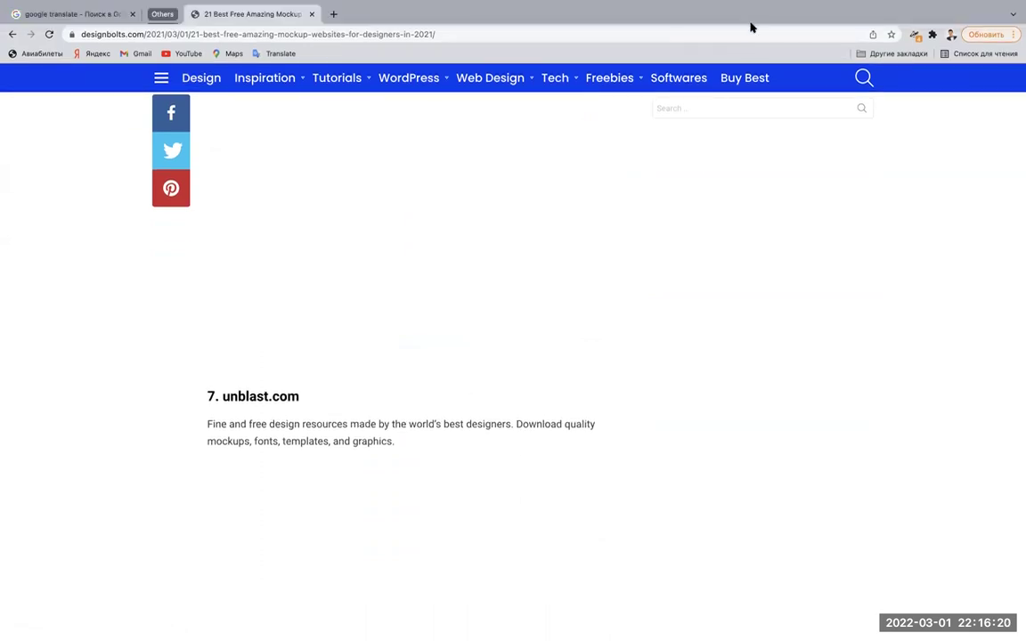
# Open yellowimages.com in a new tab via the 'yell' address-bar suggestion.
pyautogui.click(334, 14)
pyautogui.write('yelle')
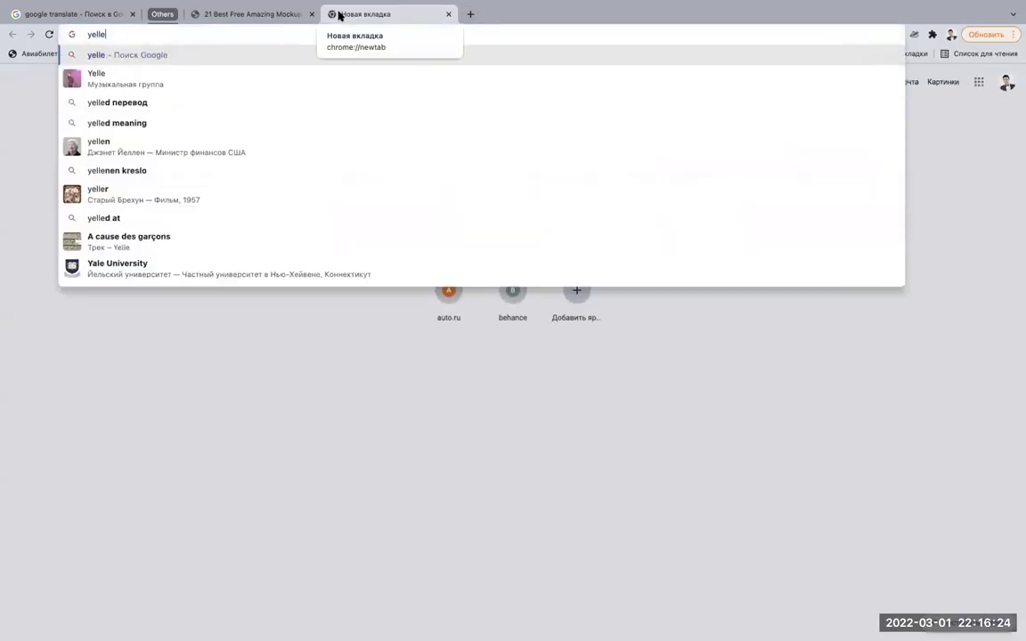
pyautogui.press('BackSpace')
pyautogui.press('Down')
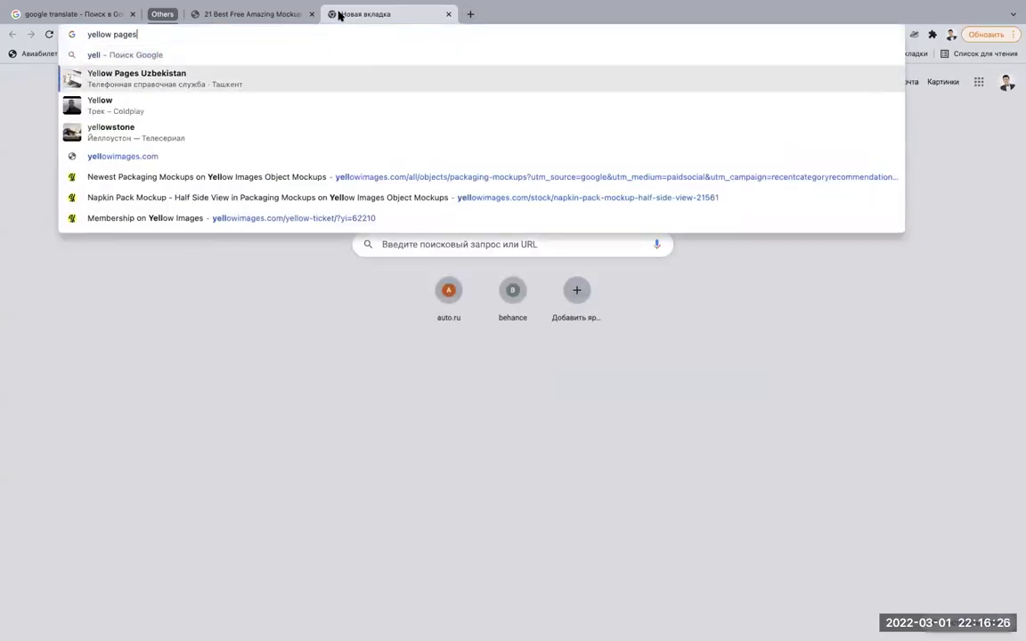
pyautogui.press('Down')
pyautogui.press('Down')
pyautogui.press('Down')
pyautogui.press('Return')
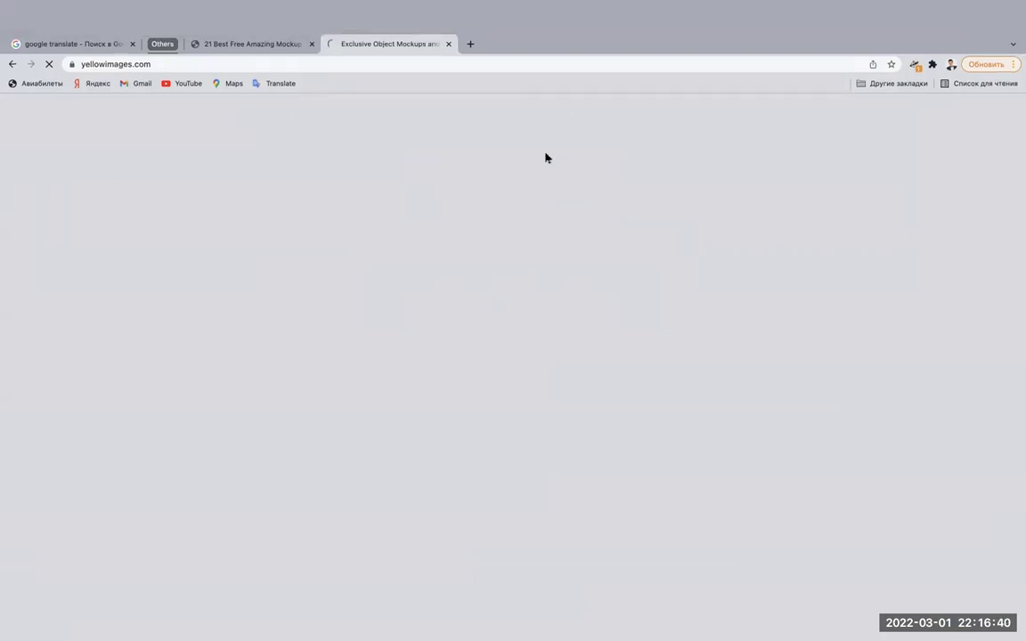
# Add another blank tab and scroll the designbolts article back up to entry 1.
pyautogui.click(468, 14)
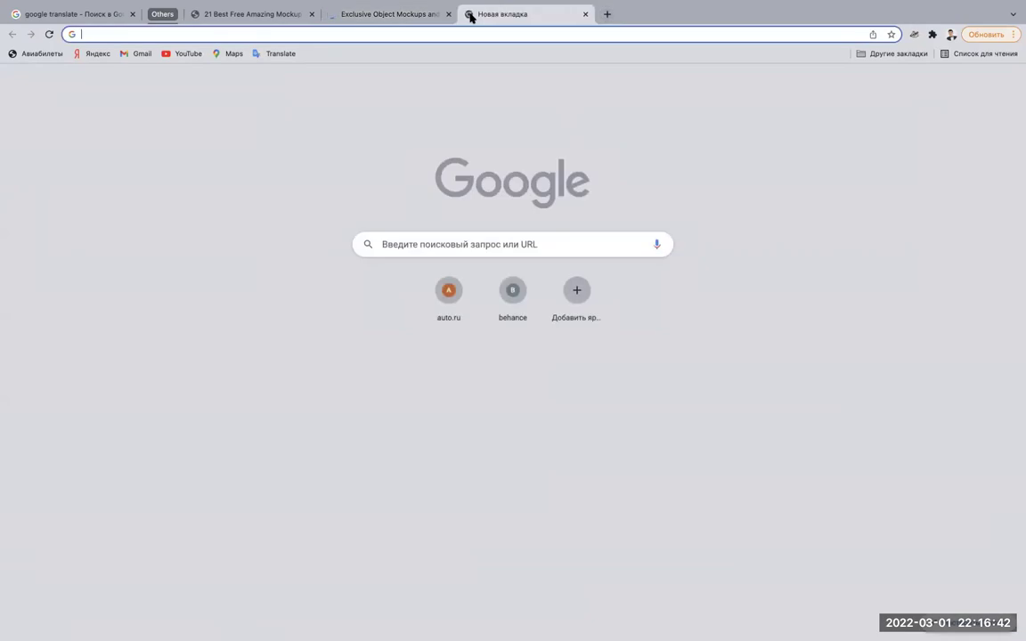
pyautogui.click(398, 15)
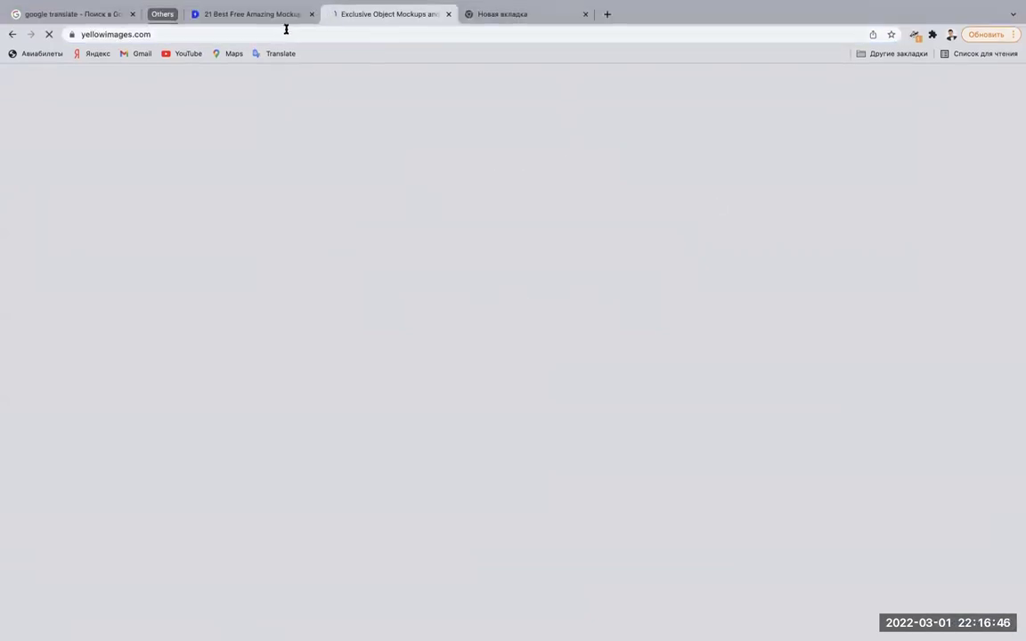
pyautogui.click(275, 46)
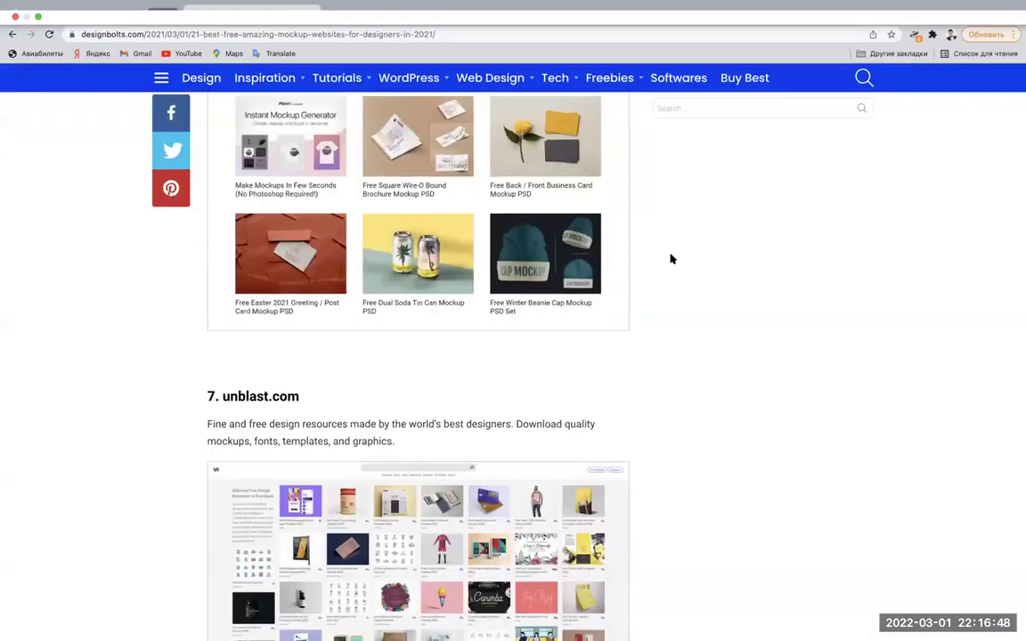
pyautogui.scroll(-5, 663, 276)
pyautogui.scroll(-5, 652, 333)
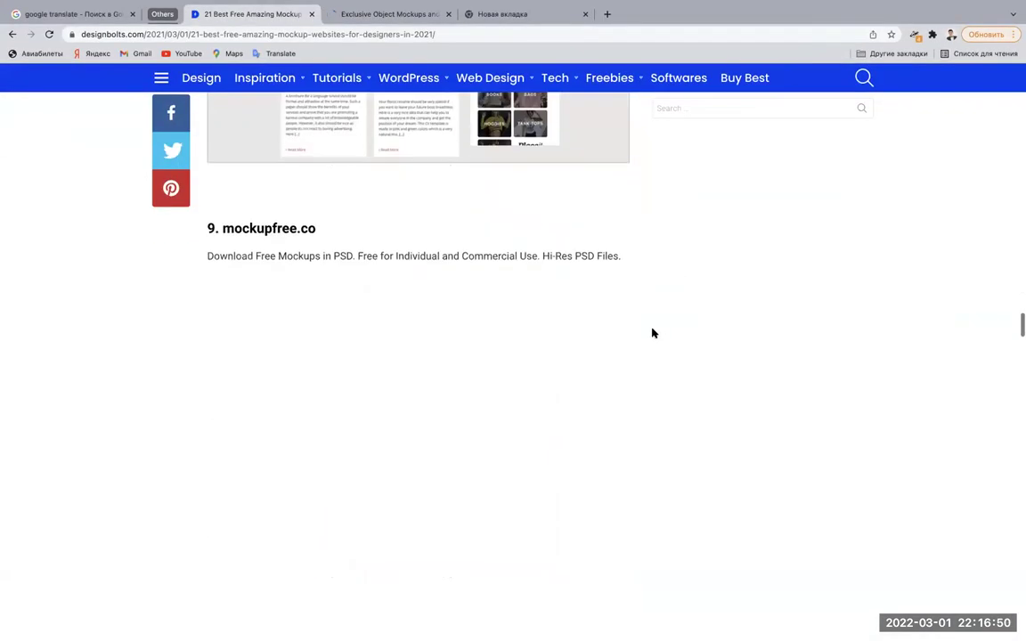
pyautogui.scroll(5, 652, 333)
pyautogui.scroll(4, 652, 333)
pyautogui.scroll(3, 652, 333)
pyautogui.scroll(5, 652, 333)
pyautogui.scroll(5, 651, 334)
pyautogui.scroll(1, 652, 333)
pyautogui.scroll(4, 652, 333)
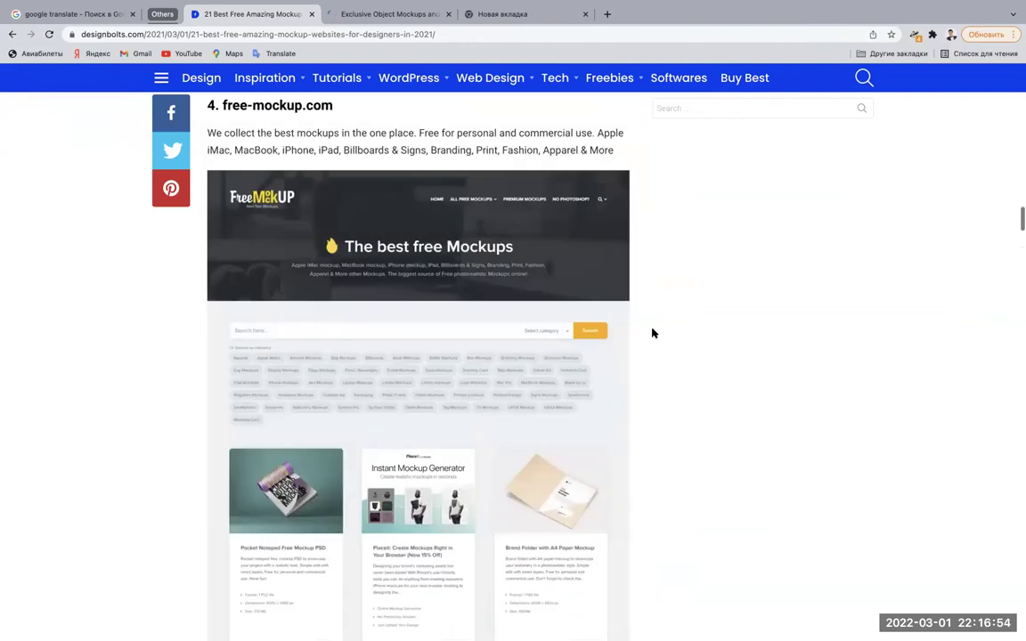
pyautogui.scroll(4, 652, 333)
pyautogui.scroll(5, 652, 333)
pyautogui.scroll(5, 652, 333)
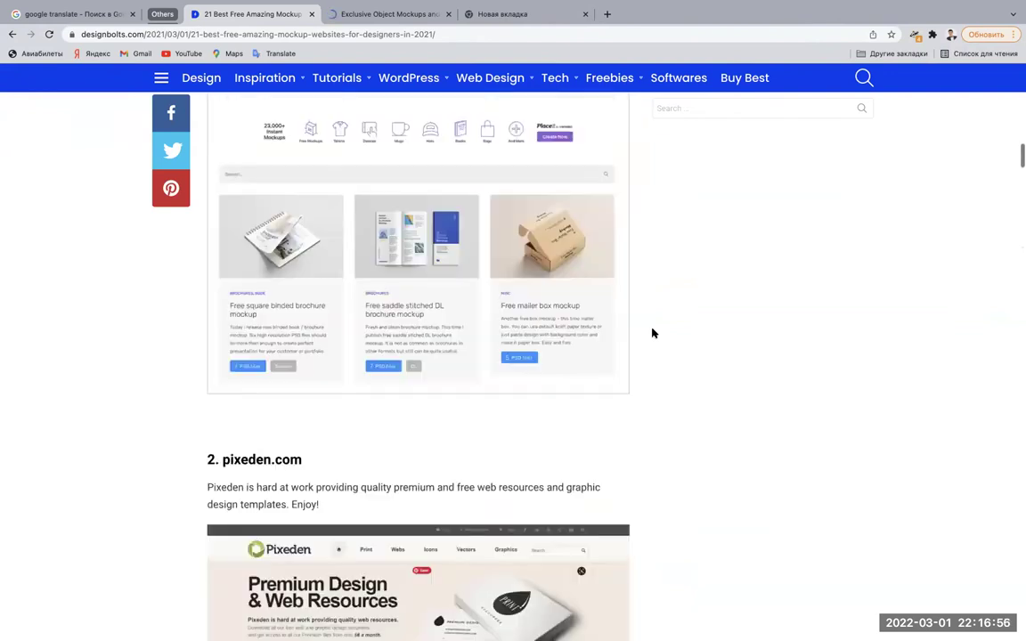
pyautogui.scroll(1, 652, 333)
pyautogui.scroll(3, 652, 333)
pyautogui.scroll(-1, 652, 333)
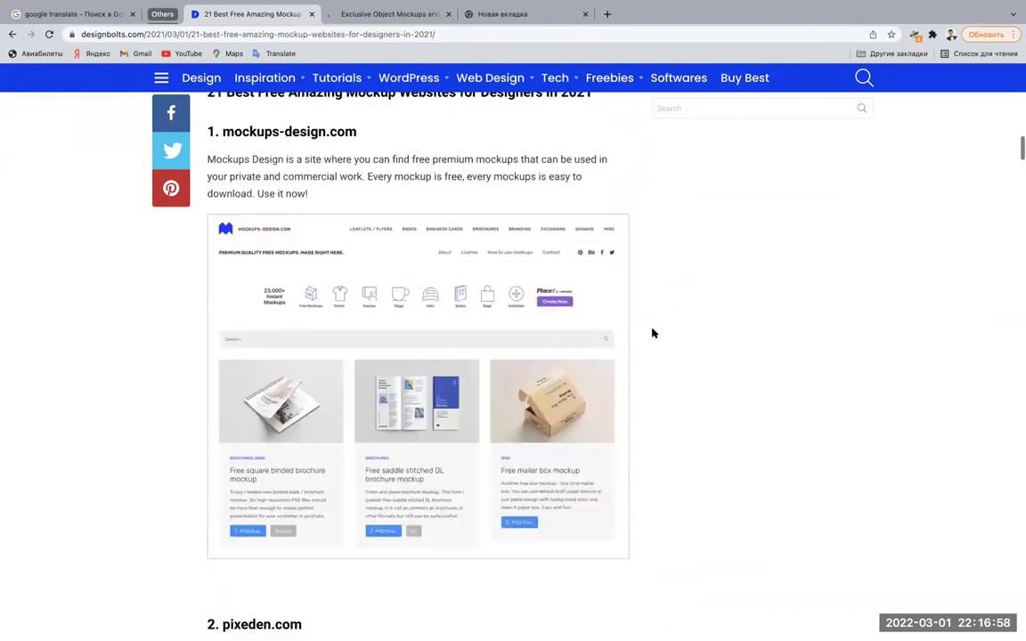
pyautogui.scroll(-8, 652, 333)
pyautogui.scroll(-6, 652, 333)
# Browse the yellowimages mockup listings, checking the Juice Box Mockup link options.
pyautogui.click(419, 20)
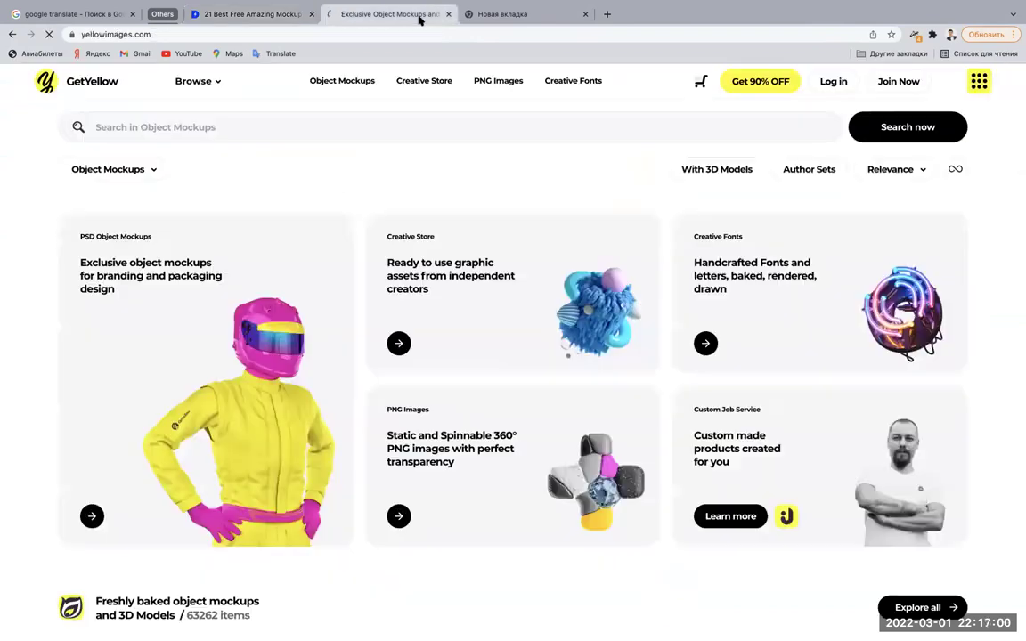
pyautogui.scroll(-2, 2, 222)
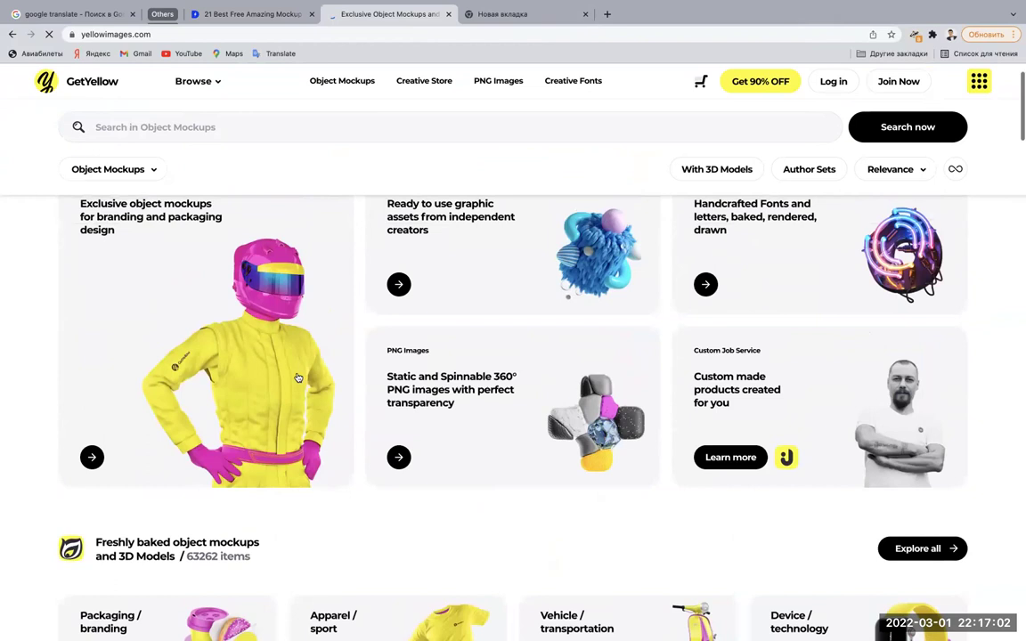
pyautogui.scroll(-2, 490, 282)
pyautogui.scroll(-3, 490, 283)
pyautogui.rightClick(488, 280)
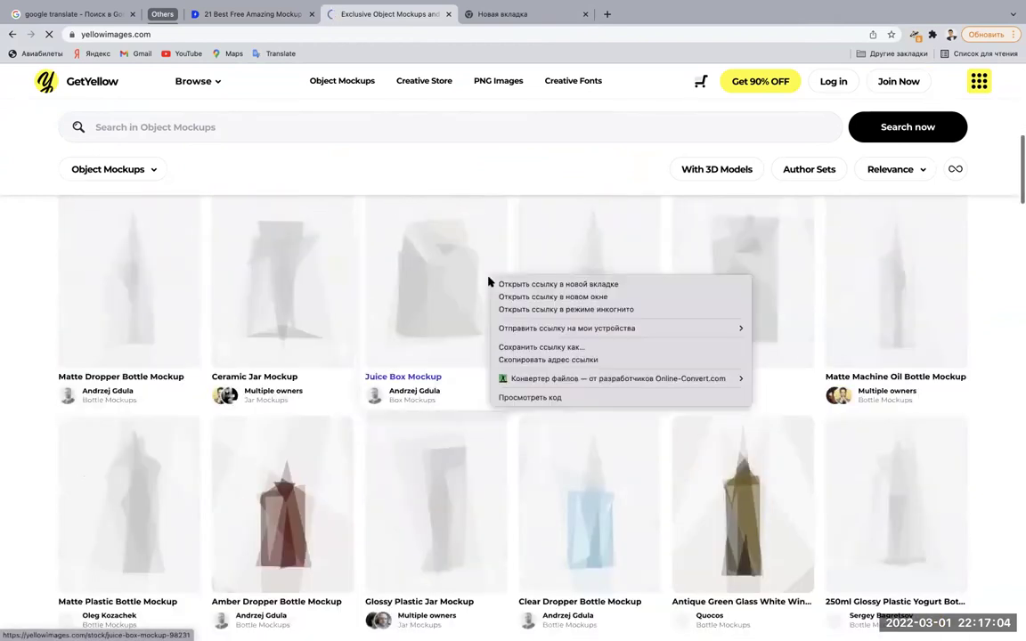
pyautogui.click(3, 303)
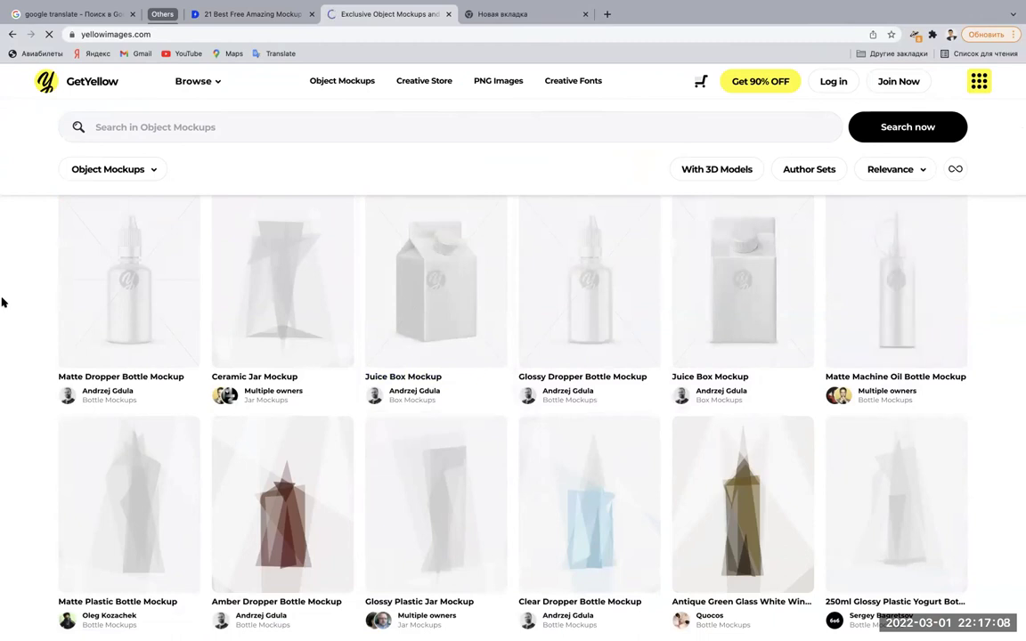
# Scroll through the remaining yellowimages sections, then close the yellowimages tab.
pyautogui.scroll(-1, 18, 285)
pyautogui.scroll(1, 384, 264)
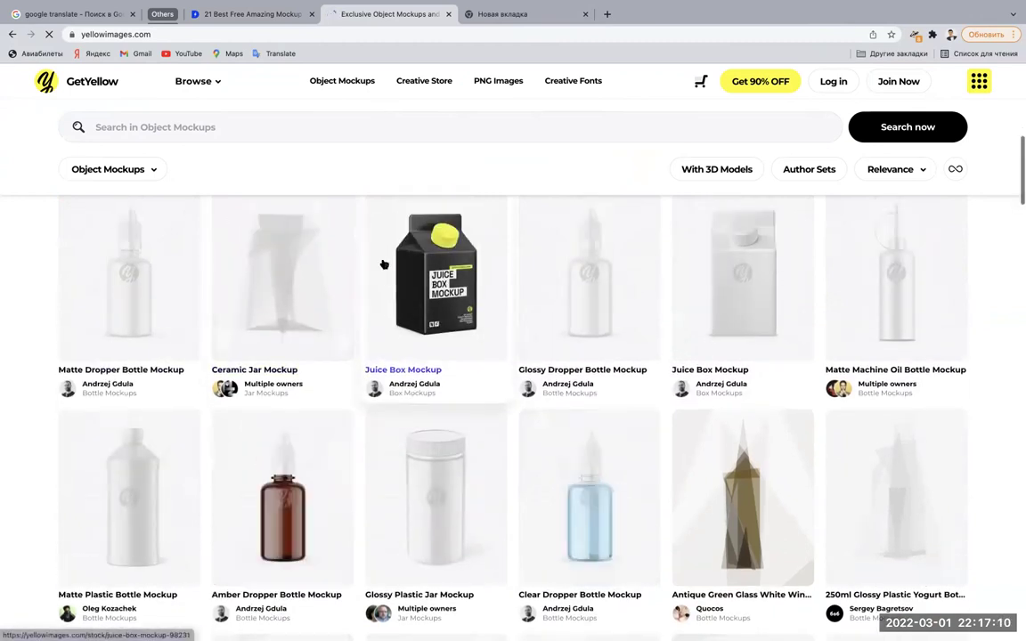
pyautogui.scroll(-2, 888, 266)
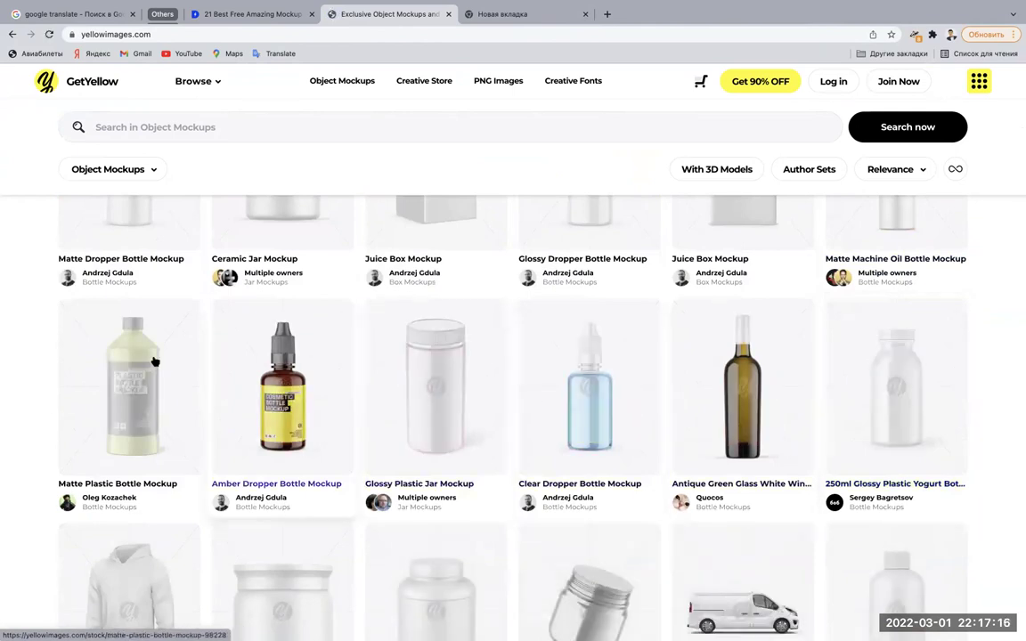
pyautogui.scroll(-3, 89, 427)
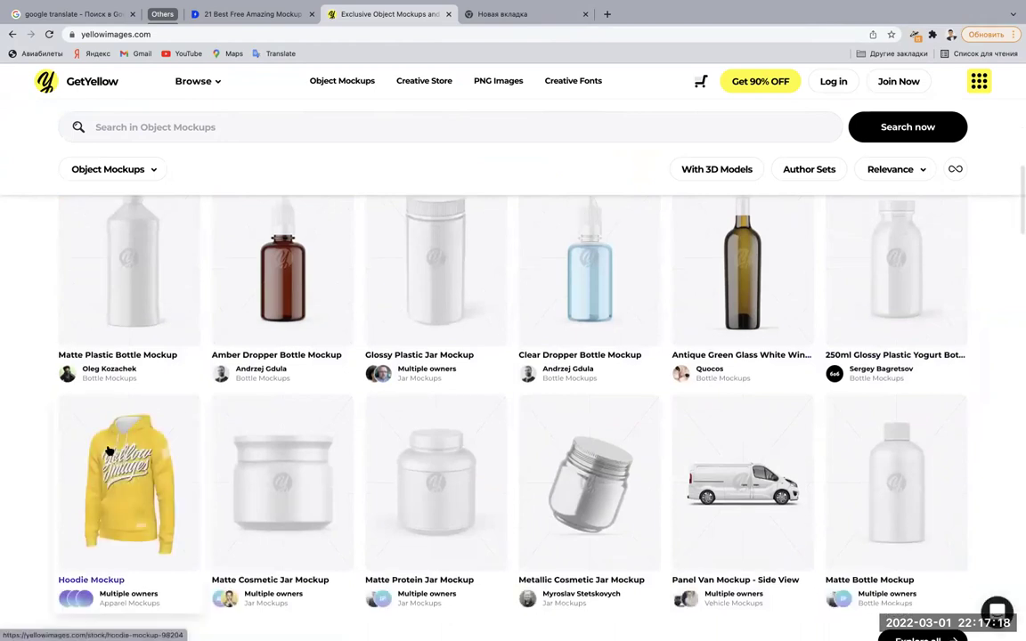
pyautogui.scroll(-2, 108, 451)
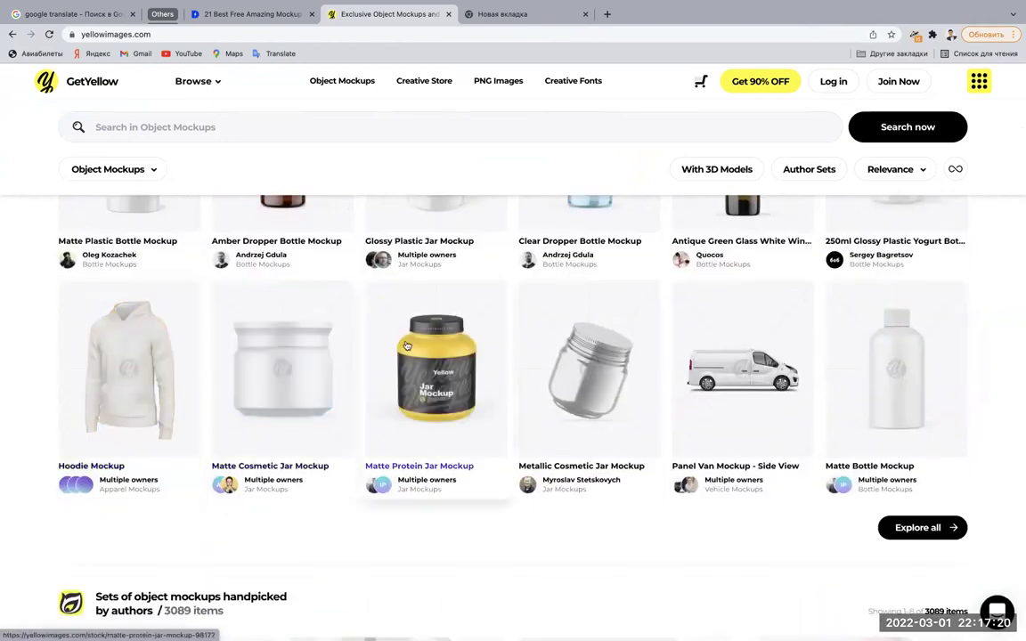
pyautogui.scroll(-3, 591, 371)
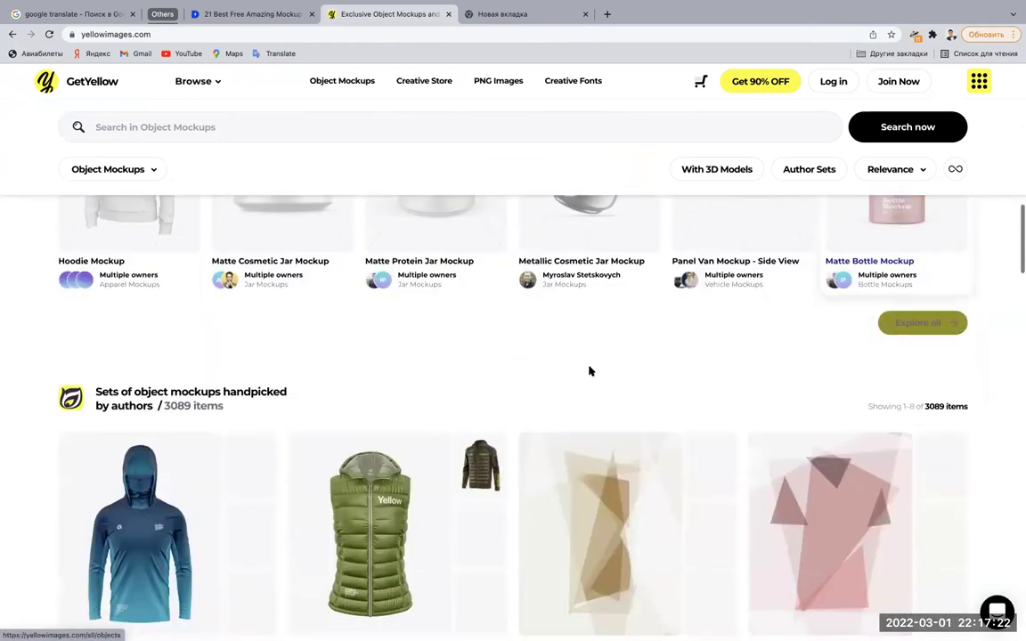
pyautogui.scroll(-3, 570, 372)
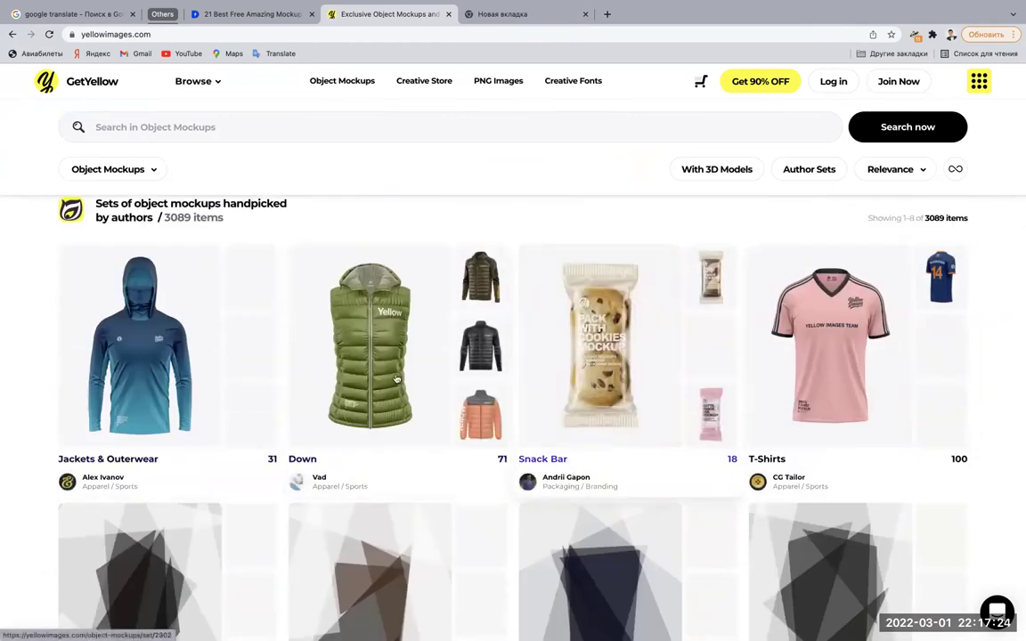
pyautogui.scroll(-3, 44, 346)
pyautogui.scroll(-1, 178, 374)
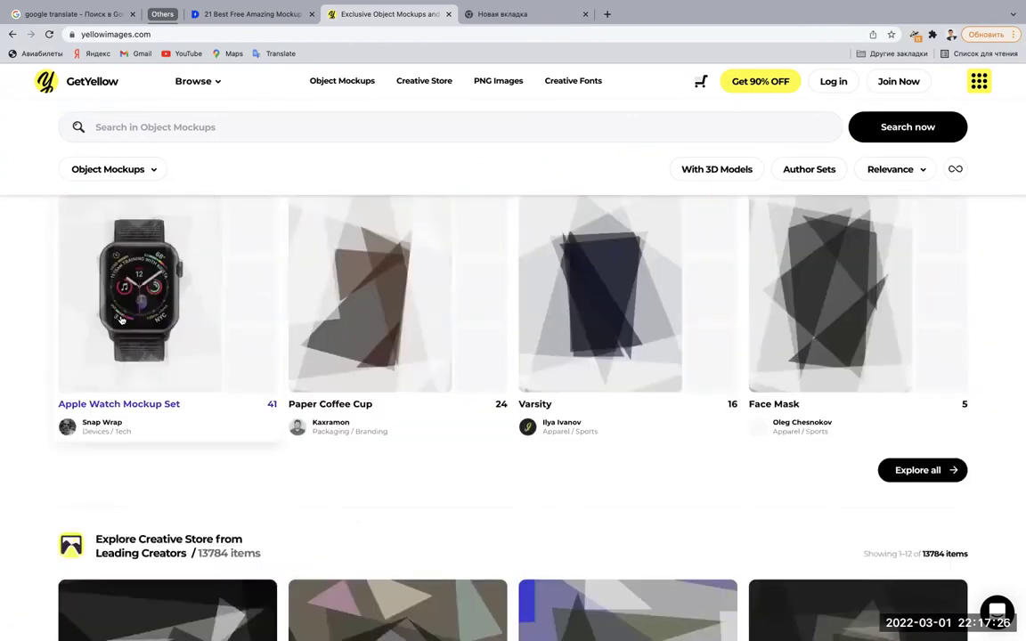
pyautogui.scroll(-3, 347, 514)
pyautogui.scroll(-3, 347, 515)
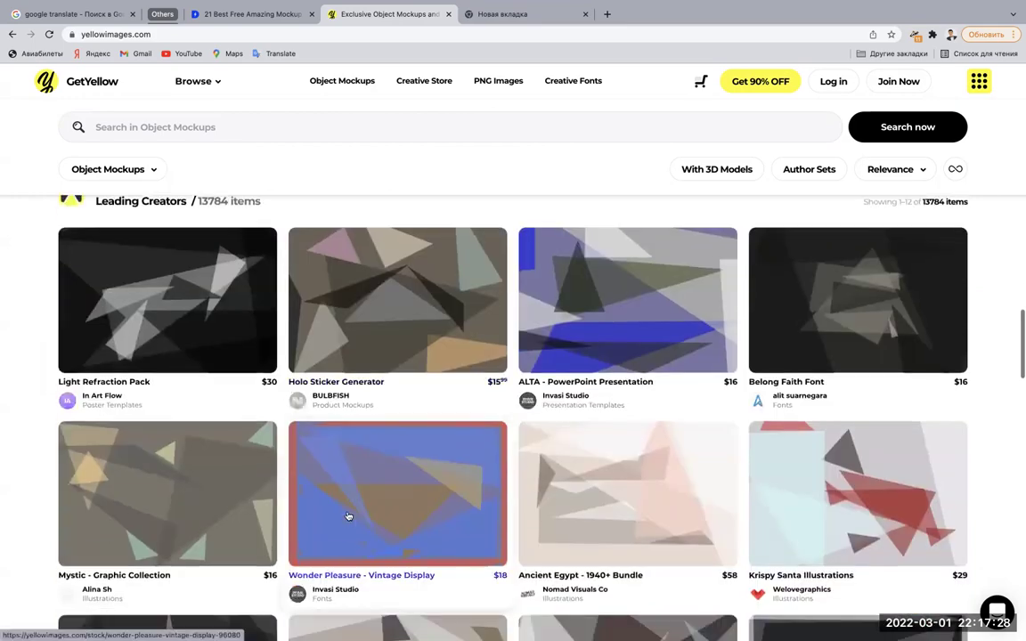
pyautogui.hotkey('ctrl', 'w')
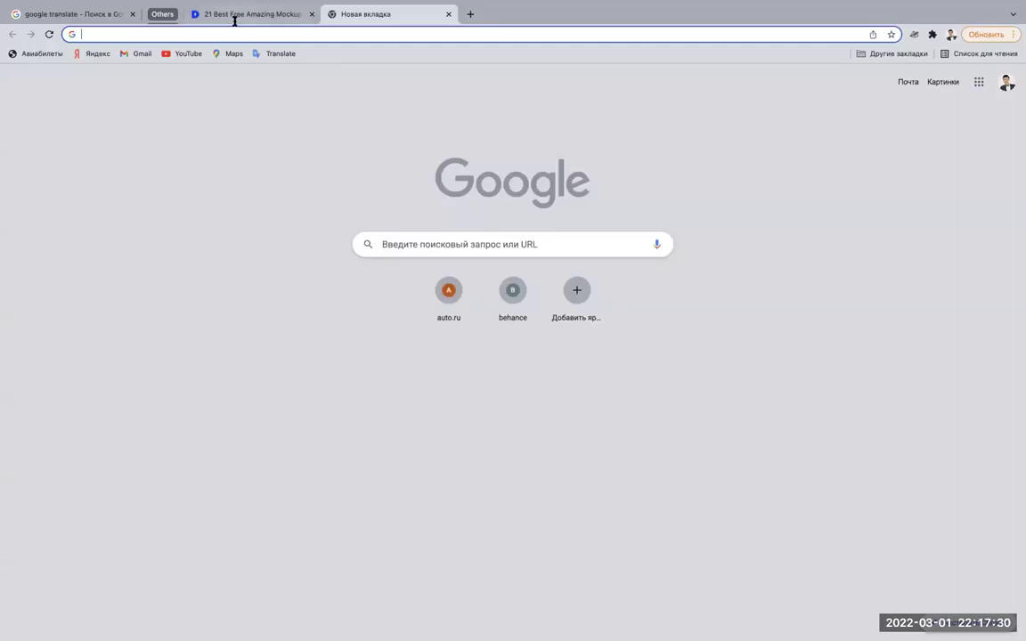
# Find entry 10, mockupworld.co, in the designbolts article and view its screenshot full size.
pyautogui.click(233, 14)
pyautogui.scroll(-4, 2, 201)
pyautogui.scroll(-2, 2, 201)
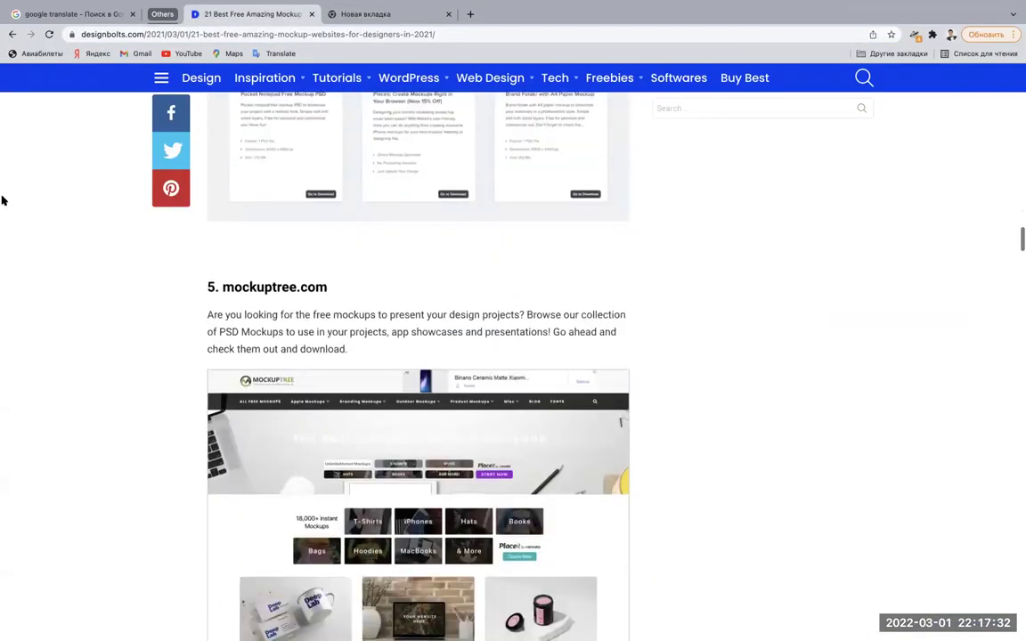
pyautogui.scroll(-2, 2, 198)
pyautogui.scroll(-2, 3, 194)
pyautogui.scroll(-2, 3, 192)
pyautogui.scroll(-2, 3, 189)
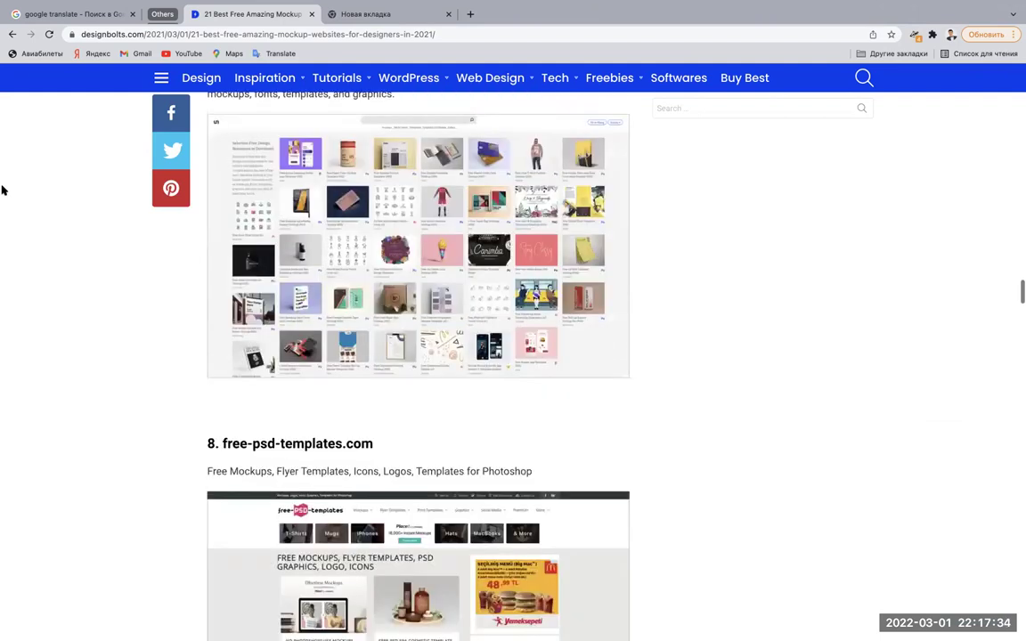
pyautogui.scroll(-2, 3, 188)
pyautogui.scroll(-2, 3, 186)
pyautogui.scroll(-8, 3, 184)
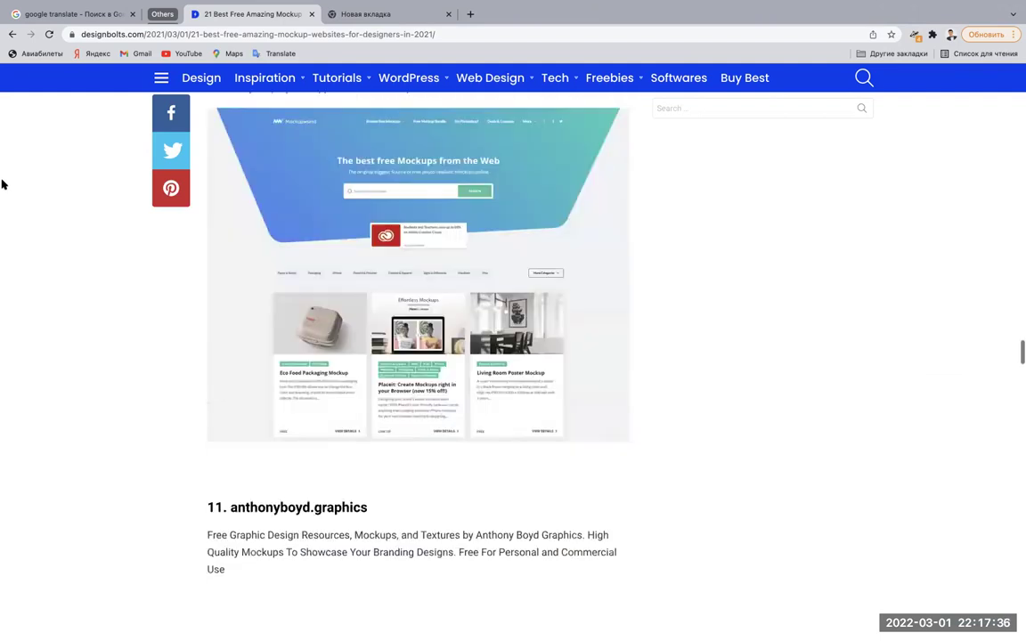
pyautogui.scroll(2, 3, 184)
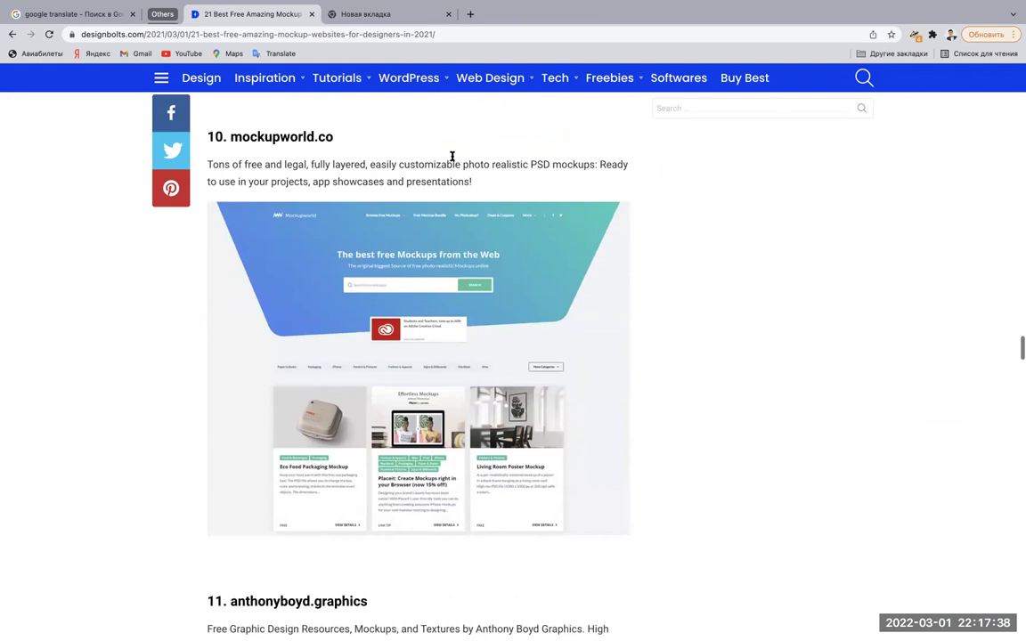
pyautogui.click(326, 263)
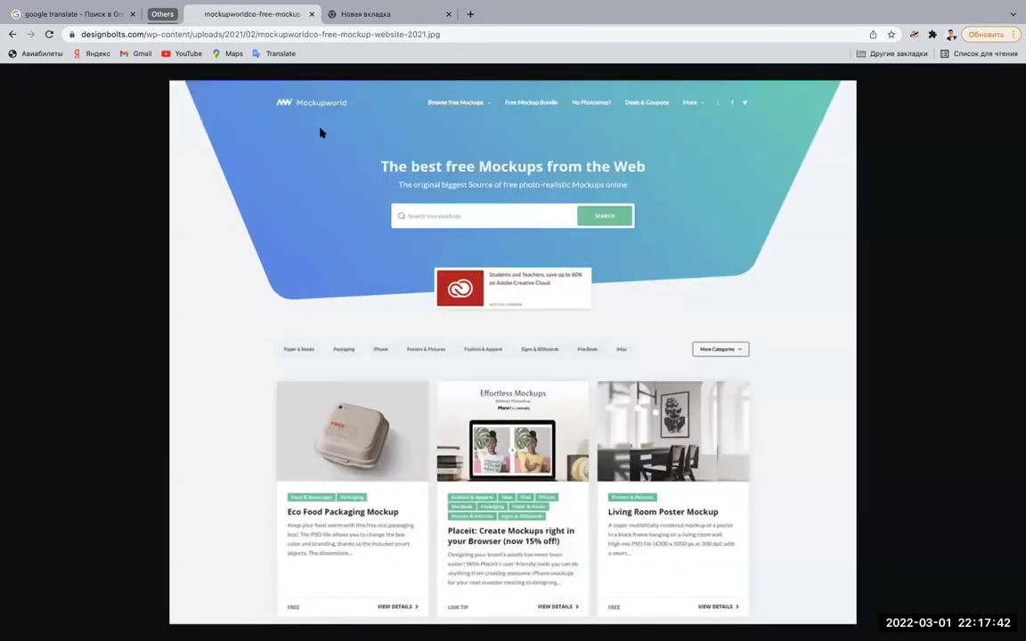
pyautogui.click(10, 35)
# Copy the 'mockupworld.co' name and load it in the blank tab.
pyautogui.doubleClick(266, 136)
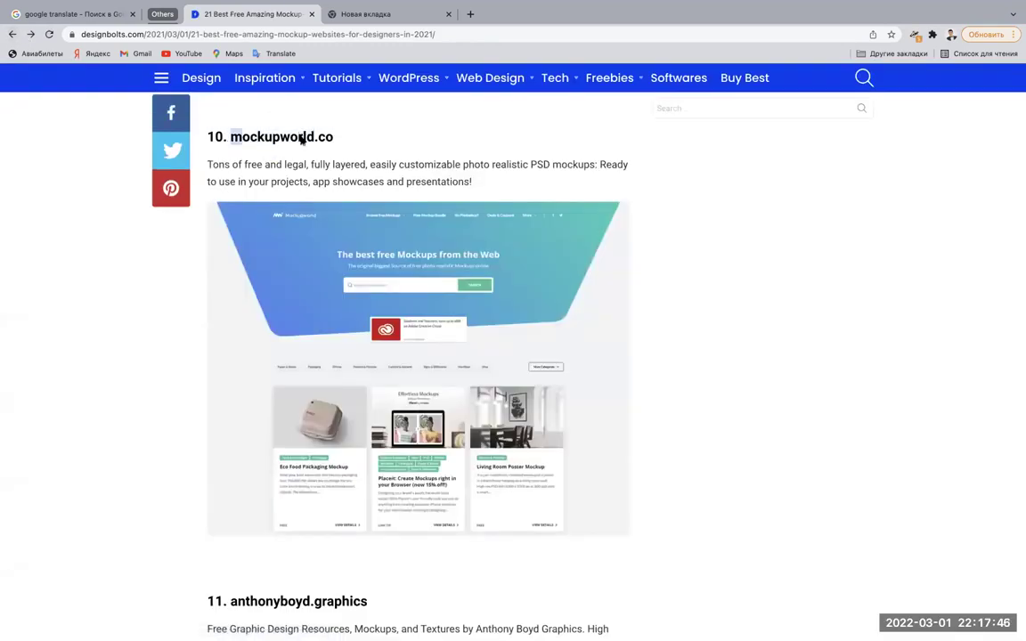
pyautogui.doubleClick(256, 136)
pyautogui.hotkey('ctrl', 'c')
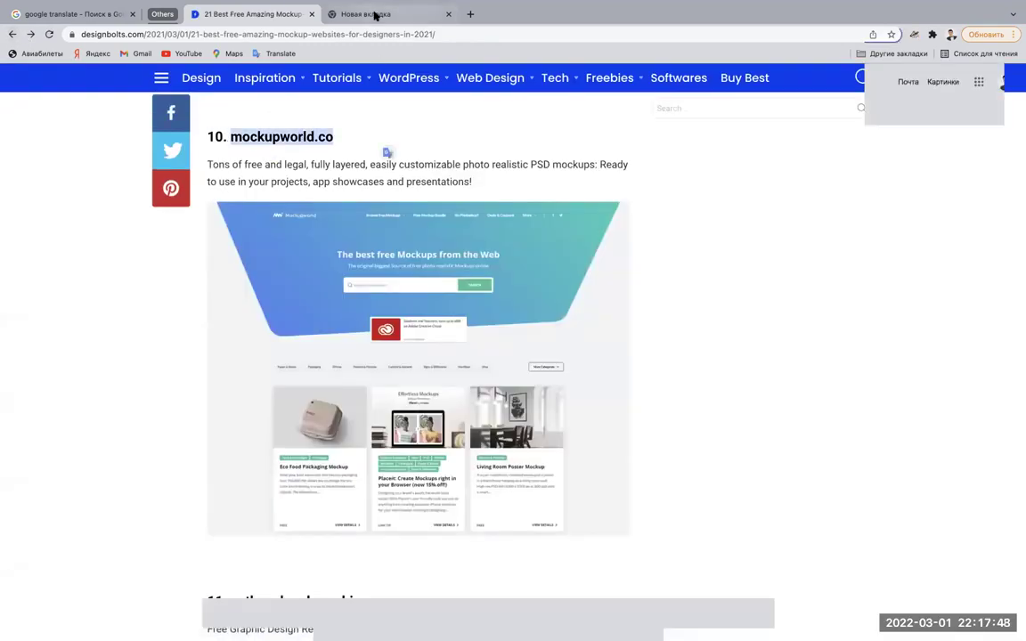
pyautogui.click(375, 13)
pyautogui.hotkey('ctrl', 'v')
pyautogui.press('Return')
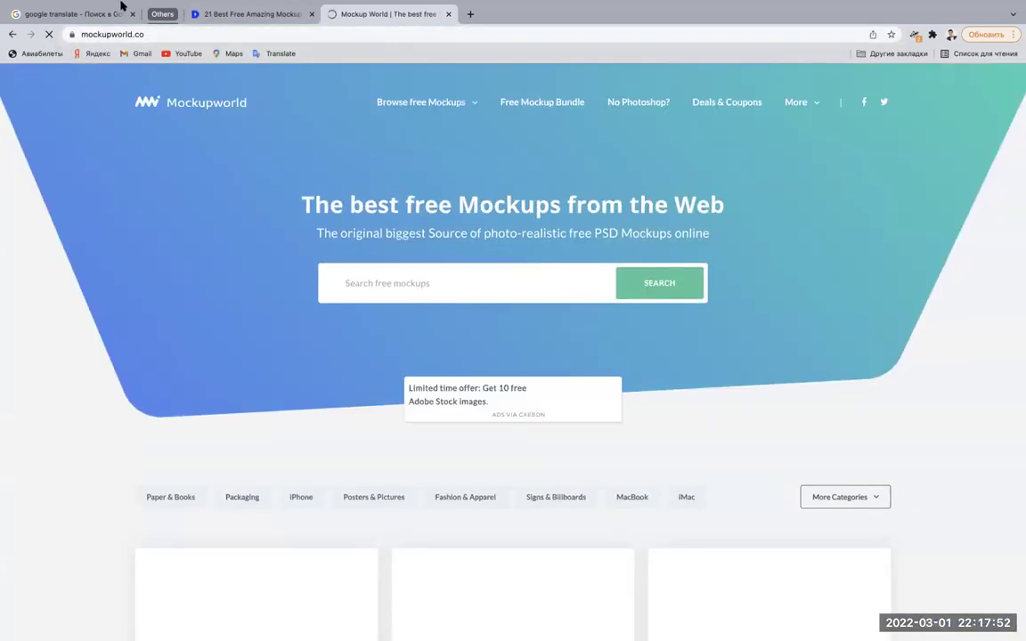
pyautogui.click(163, 34)
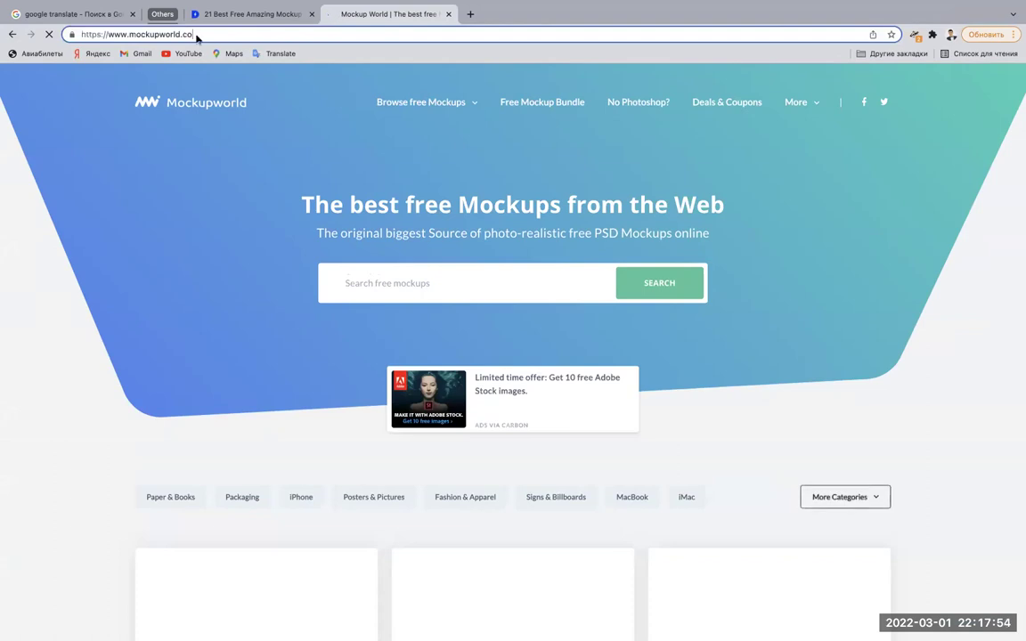
pyautogui.click(2, 385)
pyautogui.scroll(-3, 3, 418)
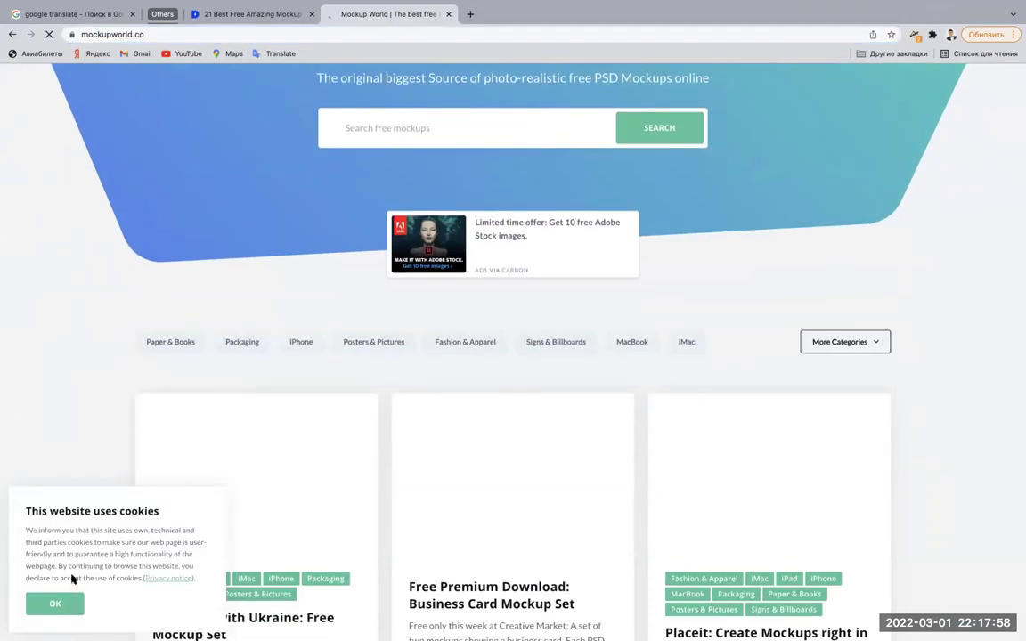
pyautogui.rightClick(38, 292)
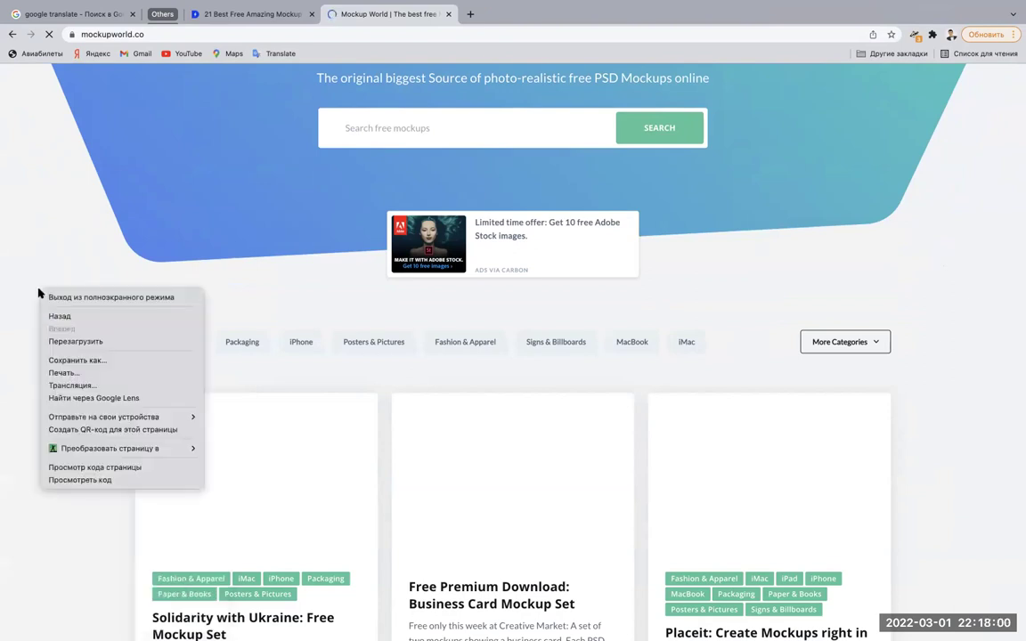
pyautogui.click(51, 182)
pyautogui.scroll(-3, 52, 181)
pyautogui.scroll(-2, 52, 181)
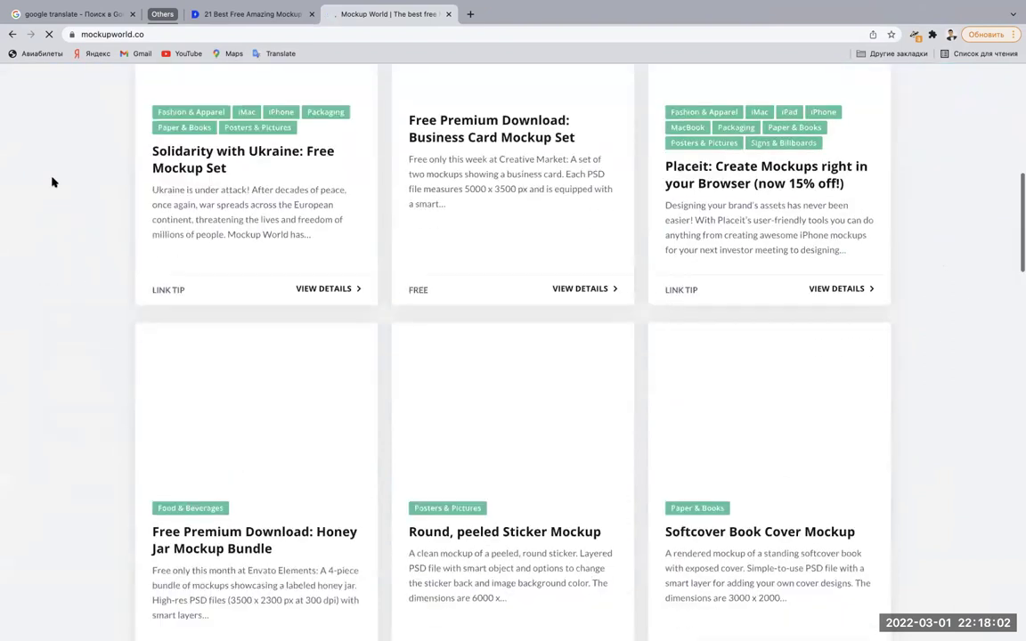
pyautogui.scroll(-2, 51, 182)
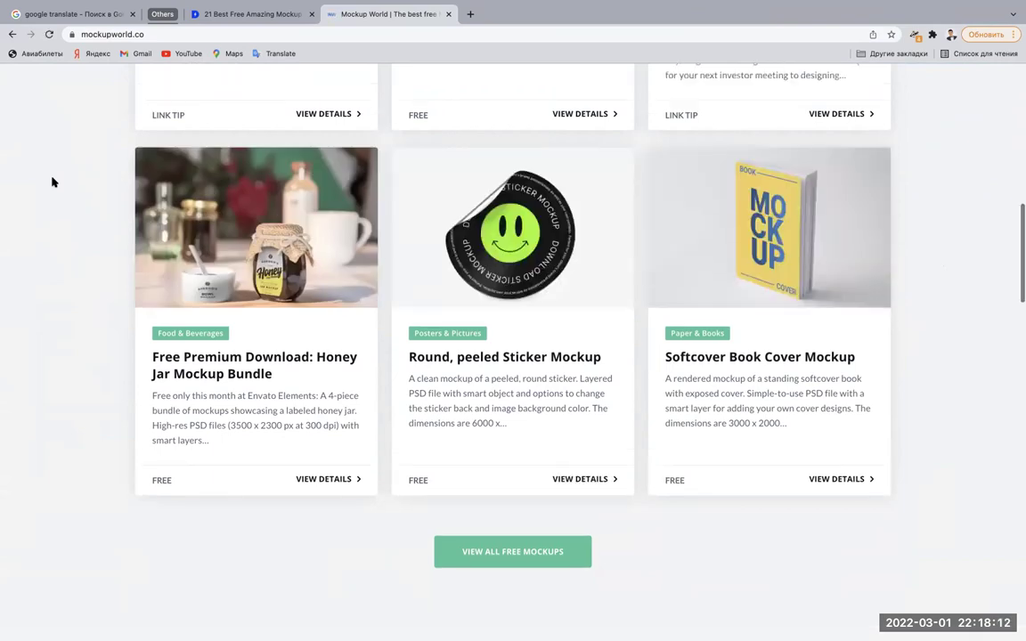
pyautogui.scroll(2, 52, 181)
pyautogui.scroll(2, 51, 182)
pyautogui.scroll(3, 52, 182)
pyautogui.scroll(2, 51, 182)
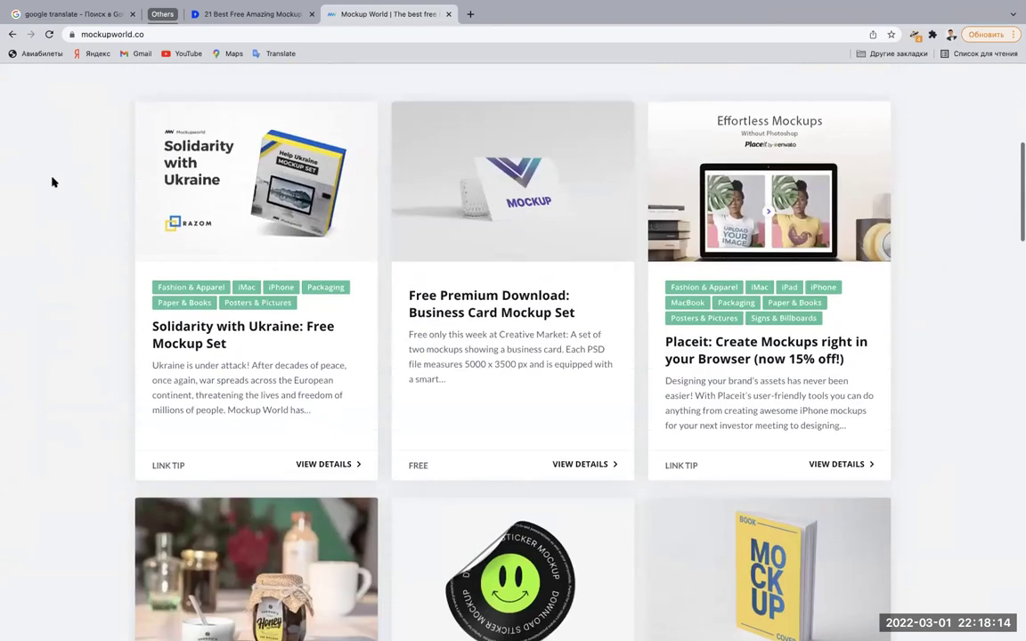
pyautogui.scroll(3, 52, 182)
pyautogui.scroll(1, 52, 182)
pyautogui.scroll(-1, 51, 181)
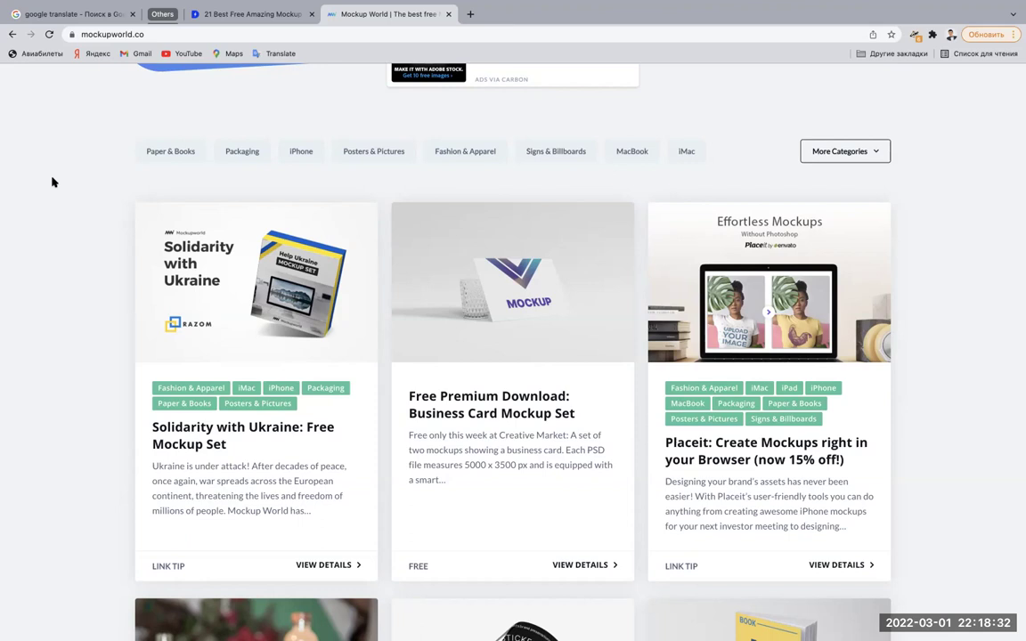
pyautogui.scroll(-3, 51, 181)
pyautogui.scroll(-3, 51, 182)
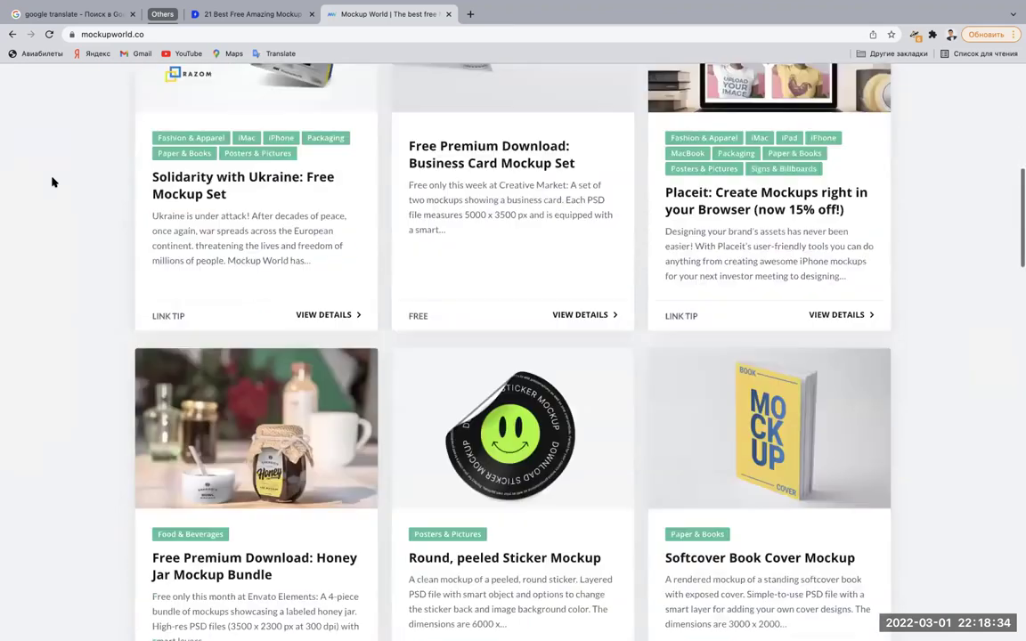
pyautogui.scroll(6, 52, 181)
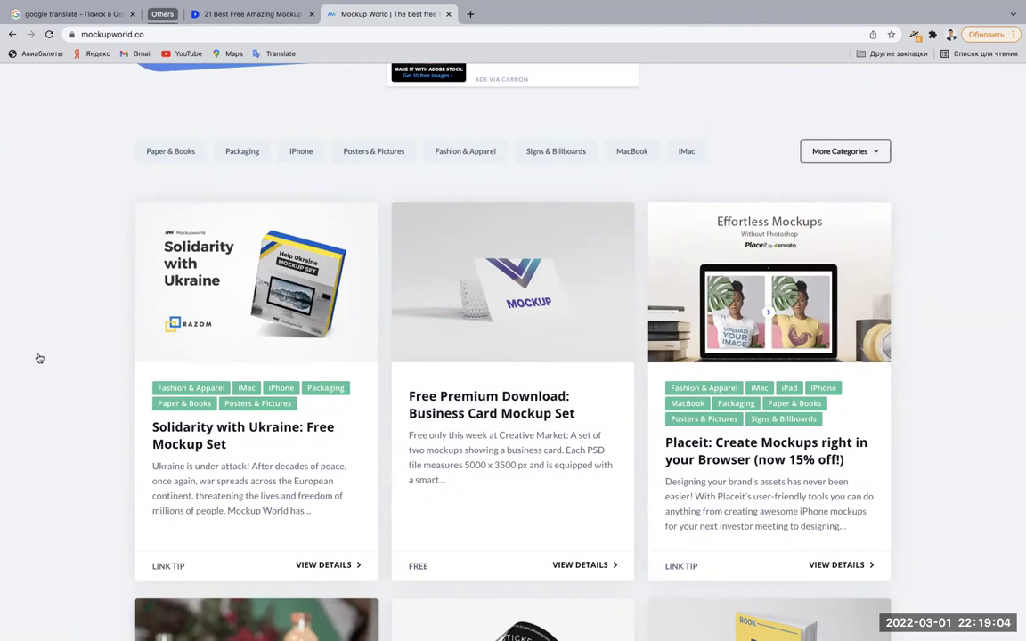
pyautogui.scroll(-3, 40, 352)
pyautogui.scroll(4, 482, 353)
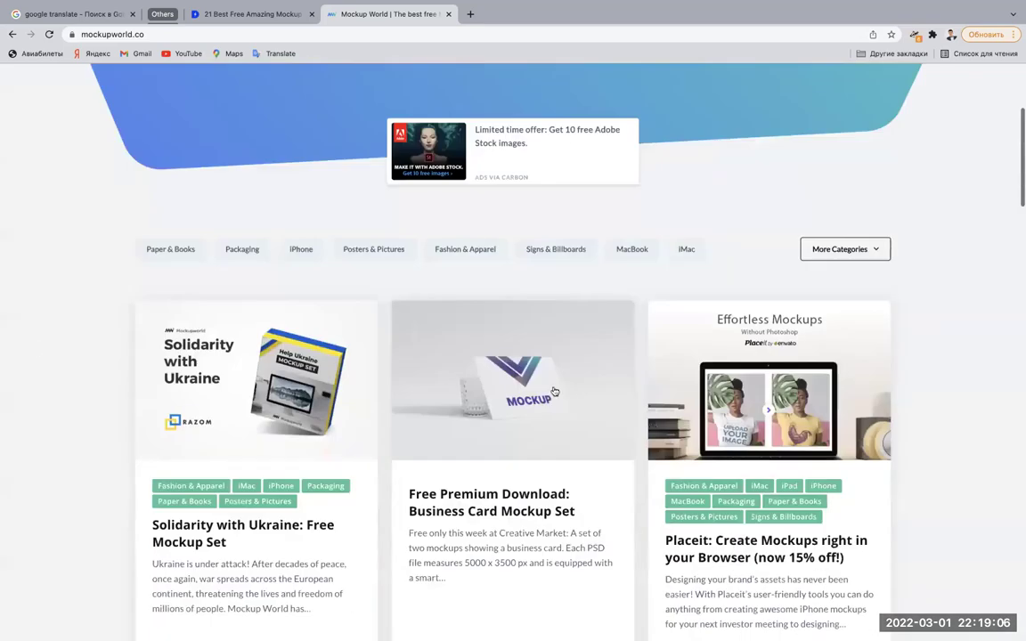
pyautogui.scroll(-1, 500, 352)
pyautogui.scroll(-1, 532, 389)
pyautogui.scroll(-2, 533, 392)
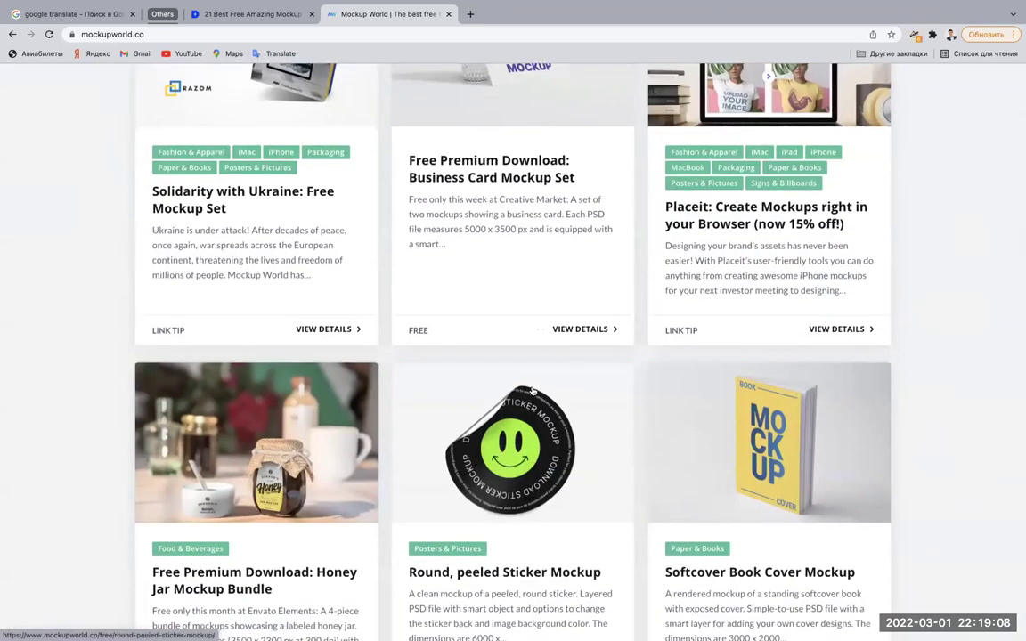
pyautogui.scroll(2, 532, 392)
pyautogui.scroll(2, 532, 287)
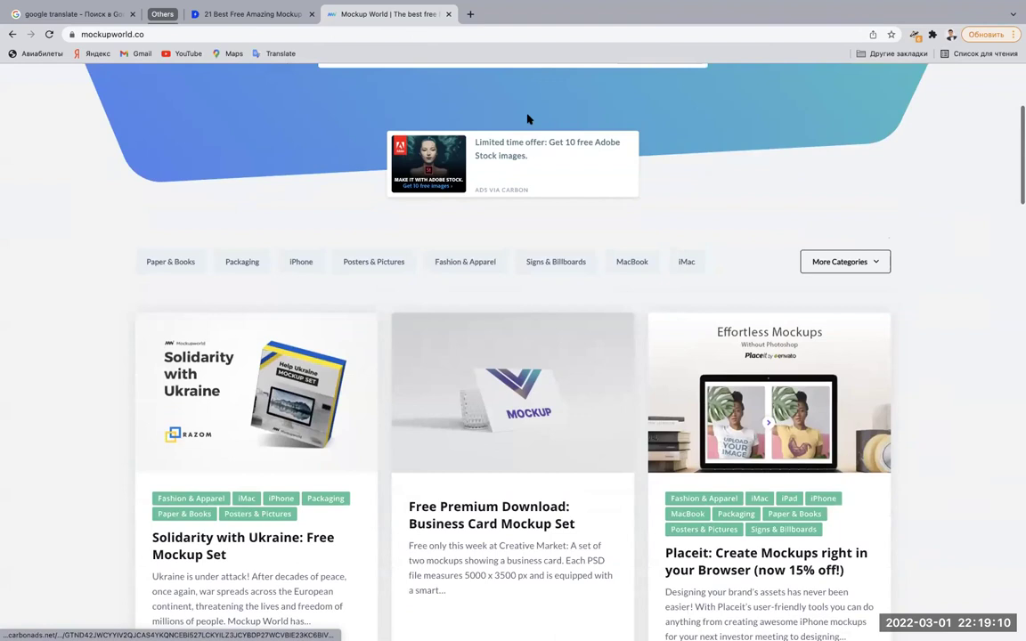
pyautogui.scroll(1, 462, 163)
pyautogui.write('bu')
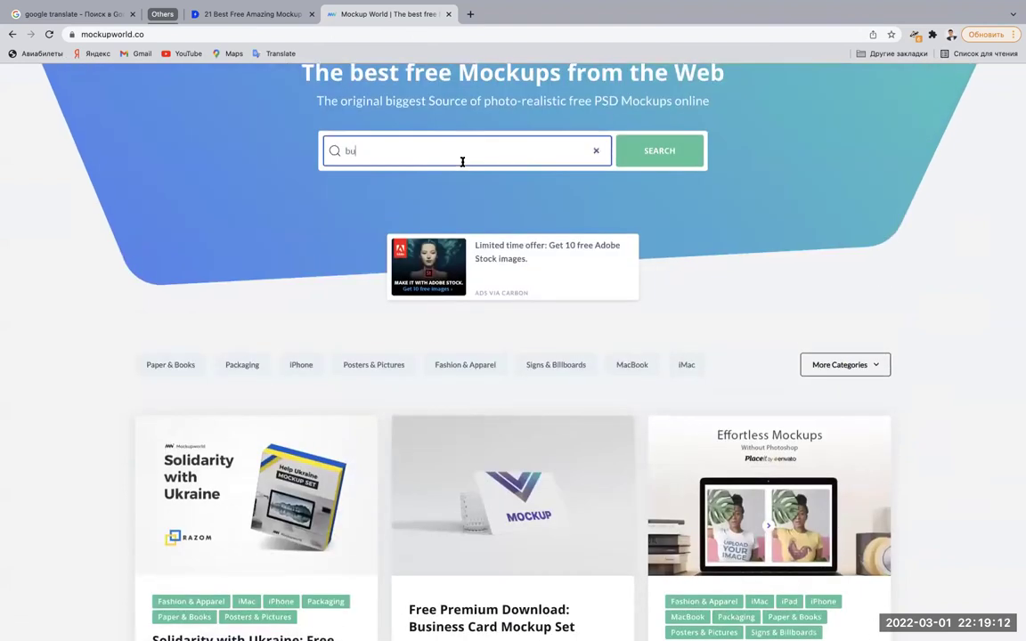
pyautogui.write('ilding')
pyautogui.press('Return')
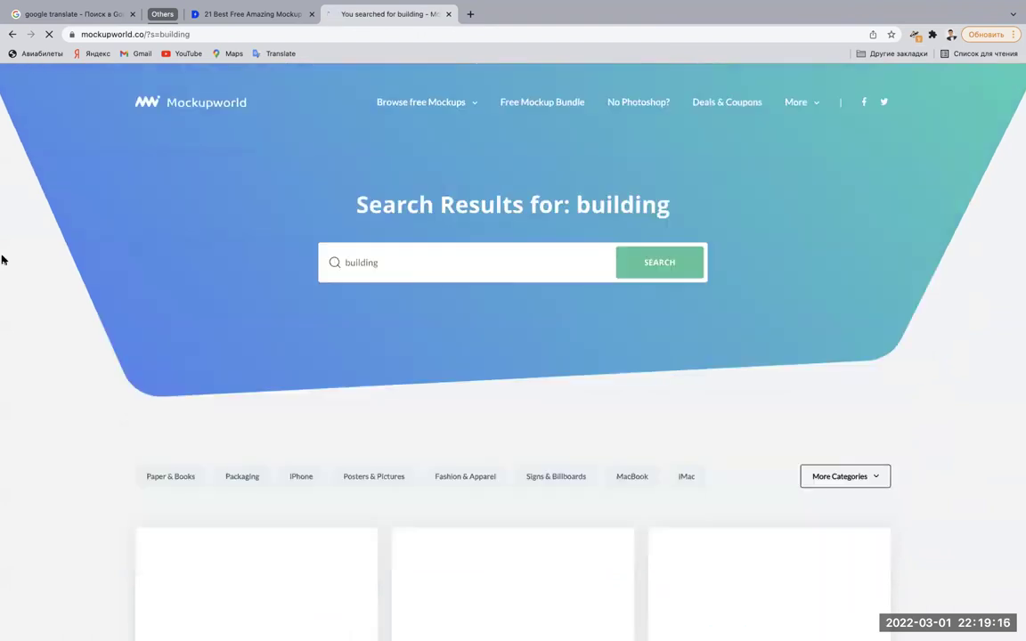
pyautogui.scroll(-3, 2, 260)
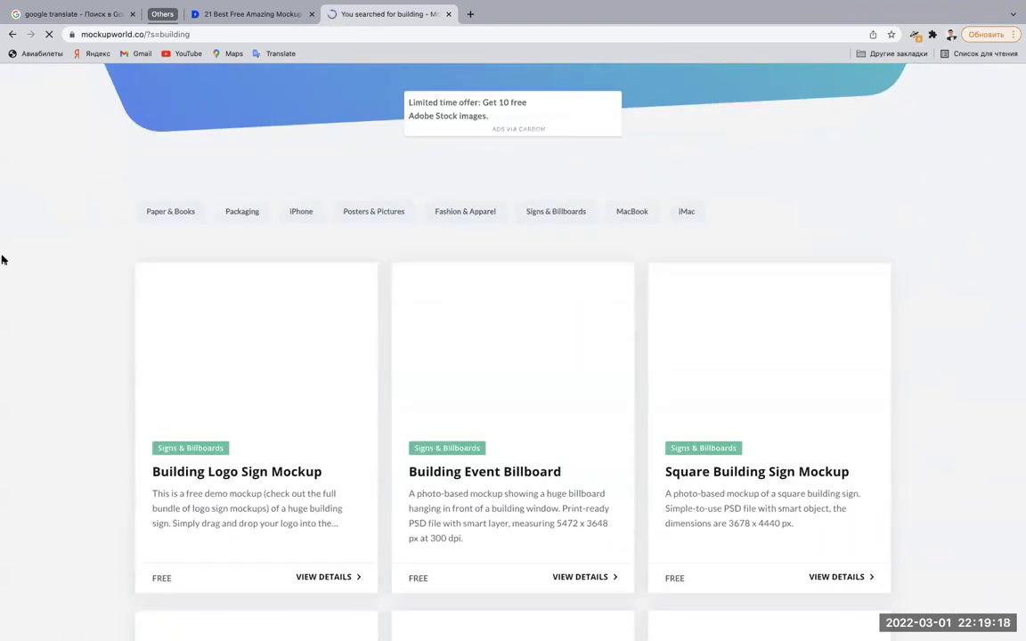
pyautogui.scroll(3, 248, 229)
pyautogui.click(394, 261)
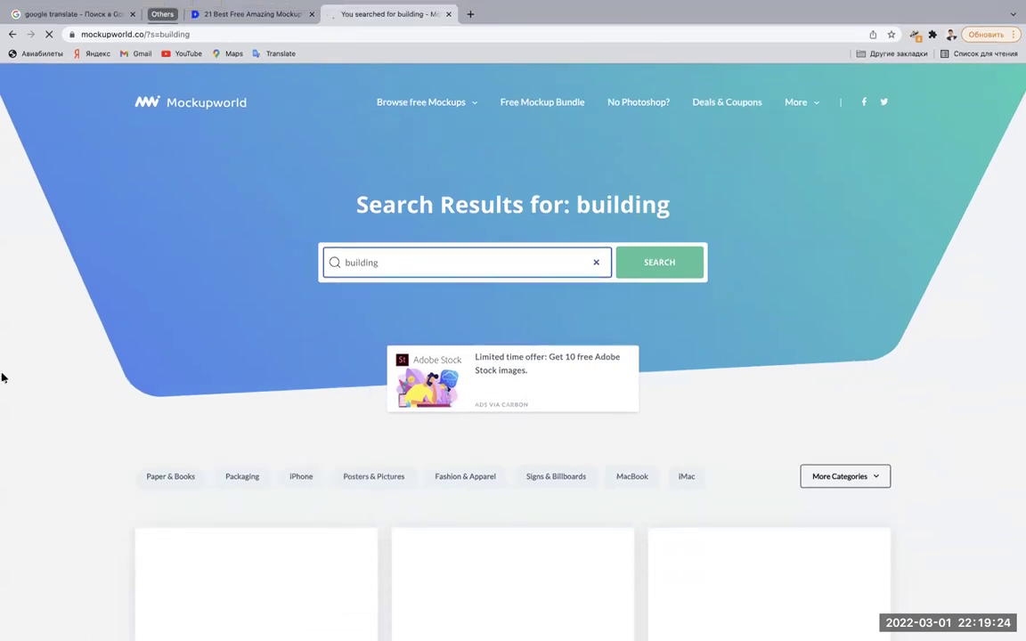
pyautogui.scroll(-5, 2, 378)
pyautogui.scroll(-1, 3, 378)
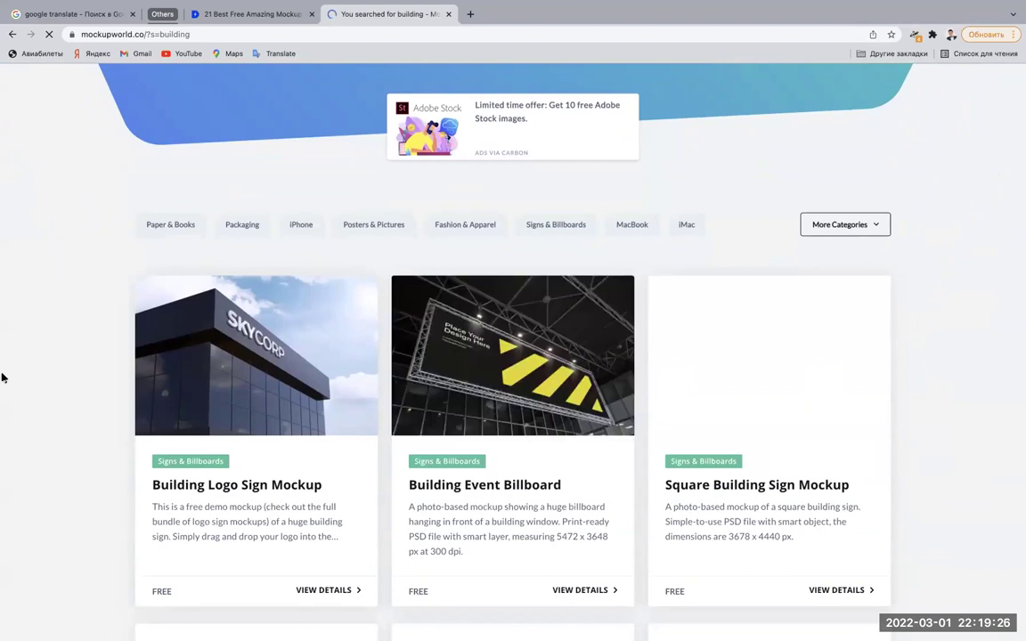
pyautogui.scroll(-2, 3, 378)
pyautogui.scroll(-5, 2, 378)
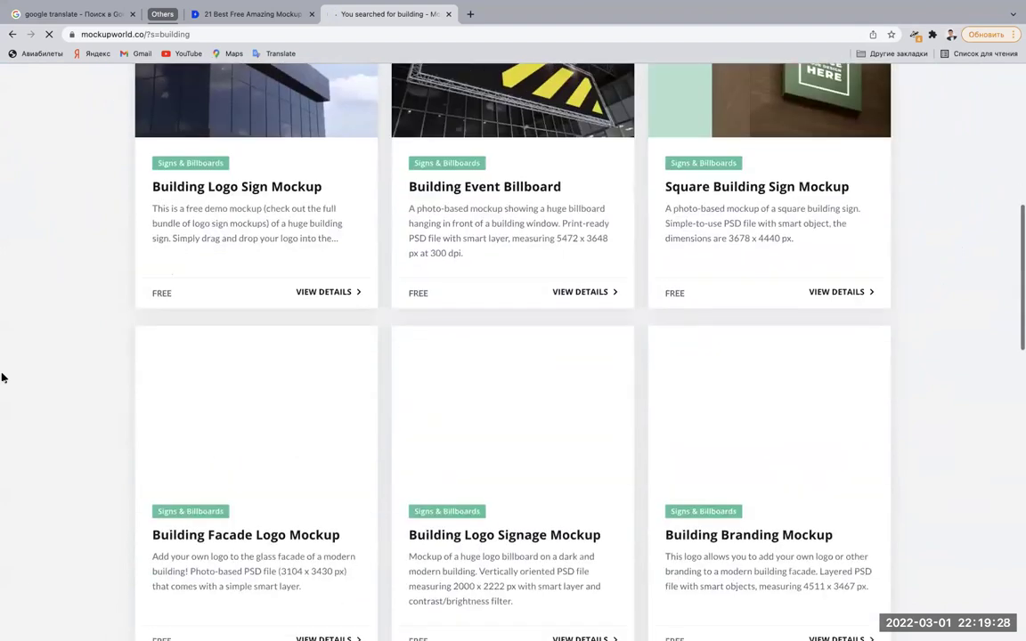
pyautogui.scroll(2, 3, 378)
pyautogui.scroll(1, 3, 377)
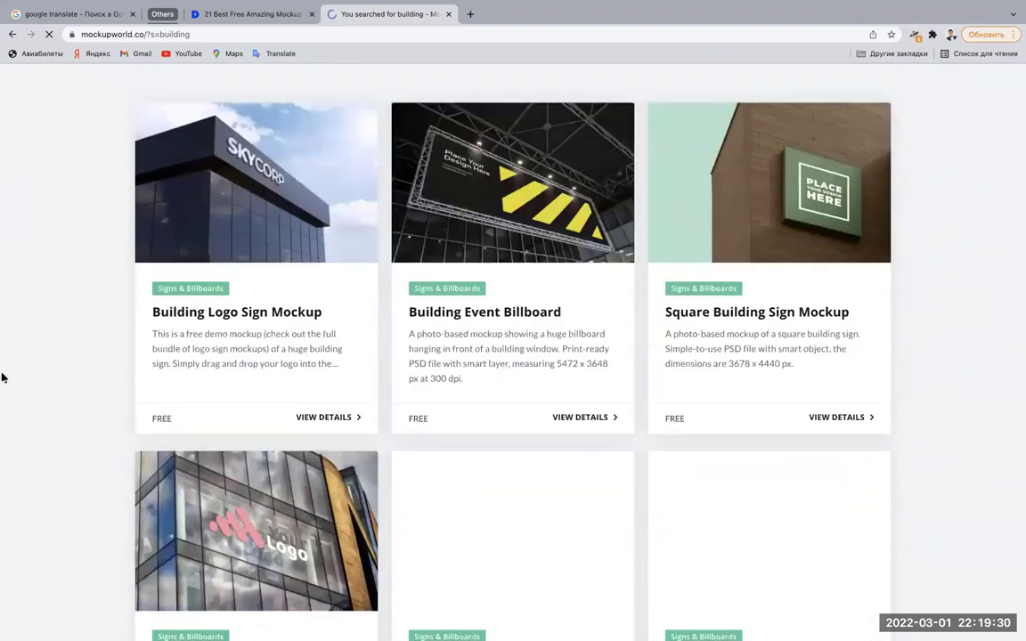
pyautogui.scroll(2, 3, 378)
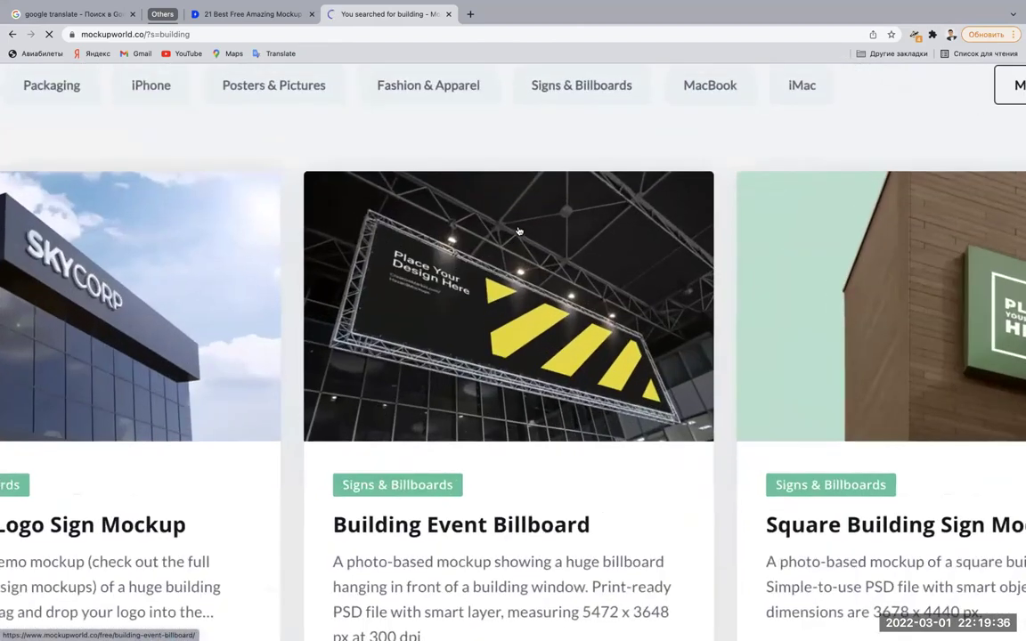
pyautogui.scroll(-4, 518, 231)
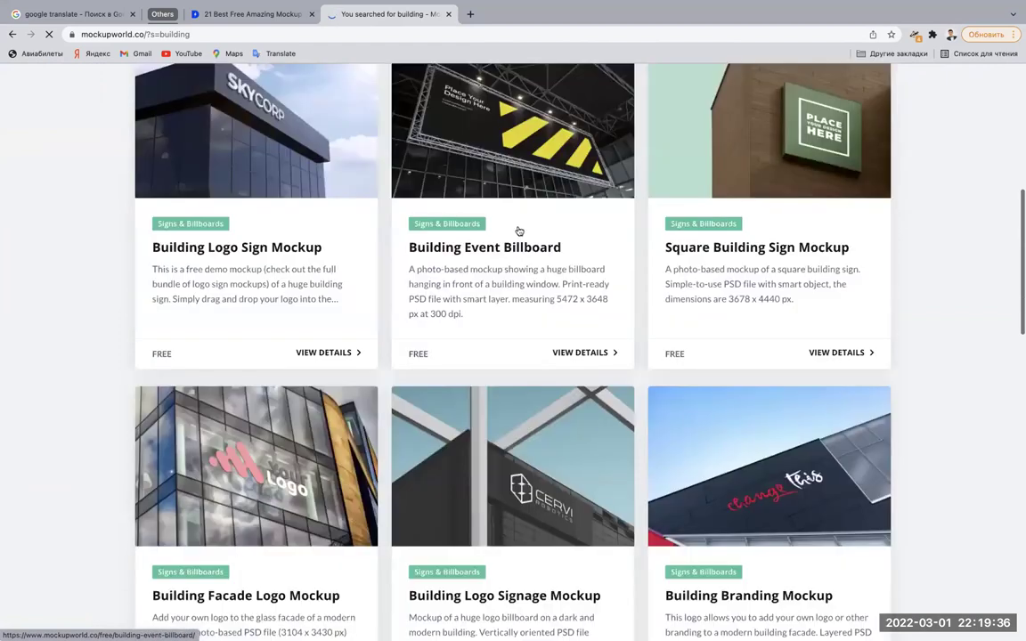
pyautogui.scroll(-1, 653, 424)
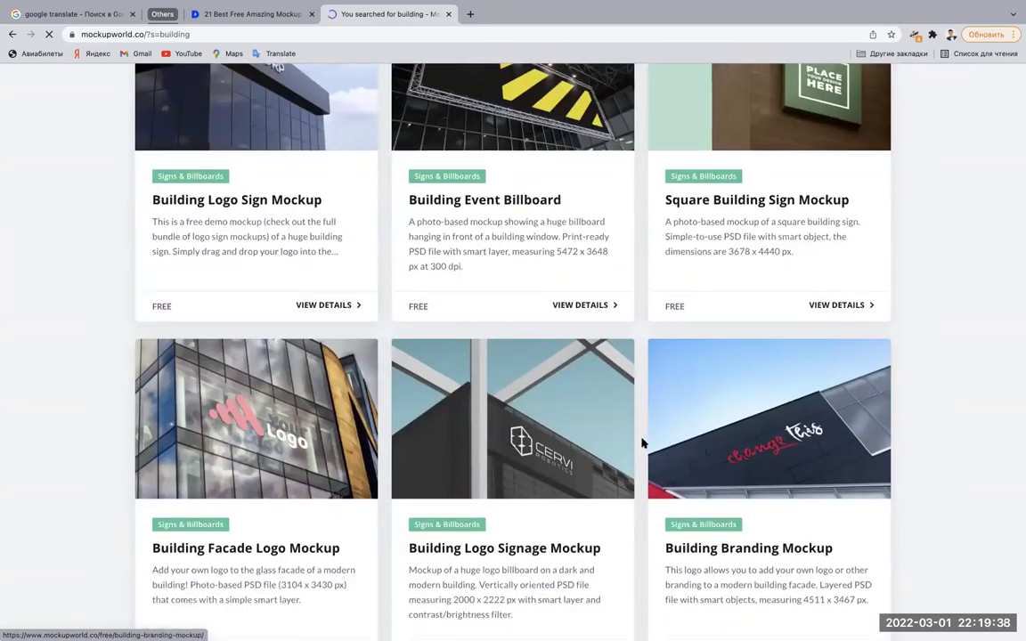
pyautogui.scroll(-4, 641, 442)
pyautogui.scroll(-6, 641, 443)
pyautogui.scroll(-4, 642, 443)
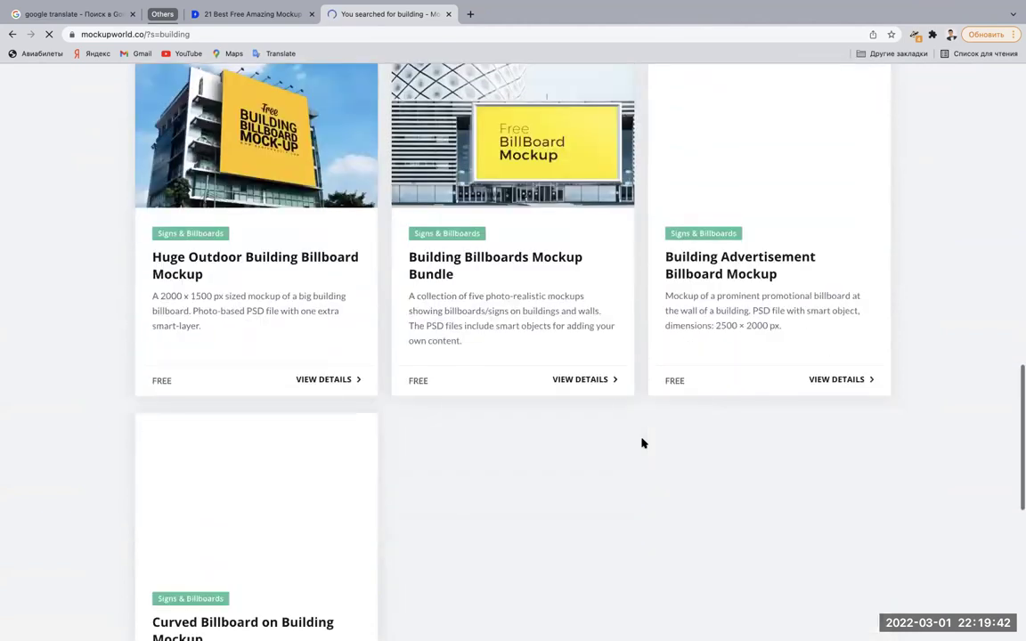
pyautogui.scroll(-3, 641, 442)
pyautogui.scroll(3, 622, 563)
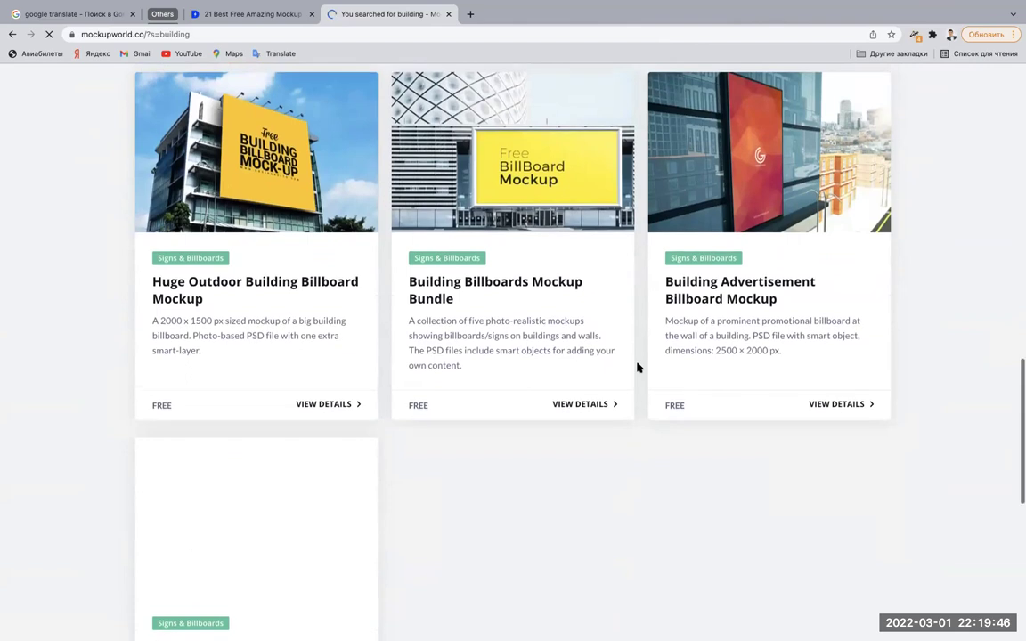
pyautogui.scroll(2, 637, 367)
pyautogui.scroll(2, 637, 367)
pyautogui.scroll(4, 637, 367)
pyautogui.scroll(2, 636, 367)
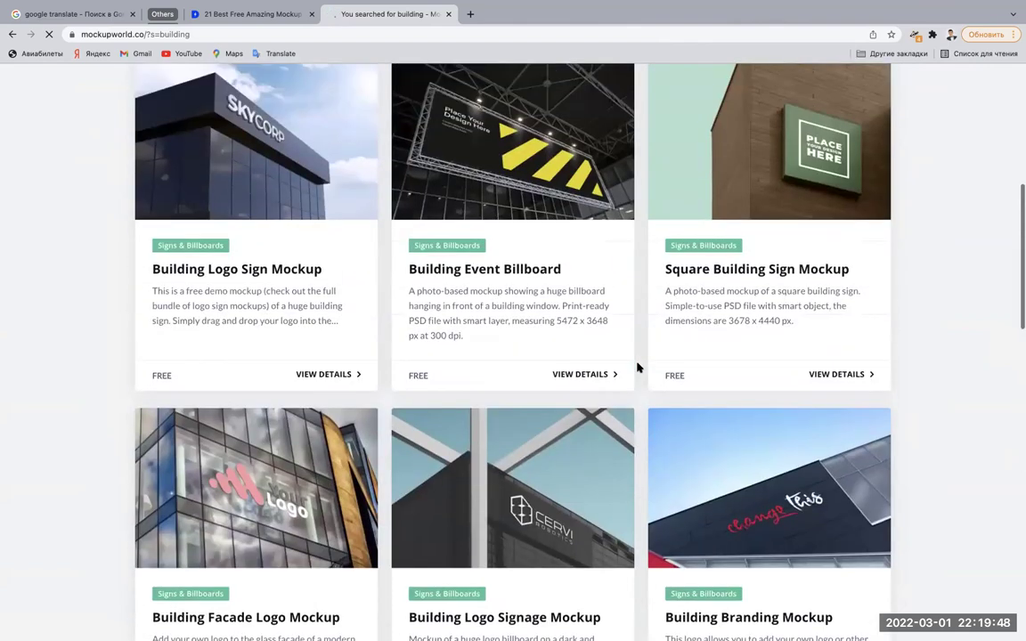
pyautogui.scroll(2, 637, 367)
# Open the Building Logo Sign Mockup details (PSD, 3750 x 2500 px) and choose FREE DOWNLOAD.
pyautogui.click(238, 279)
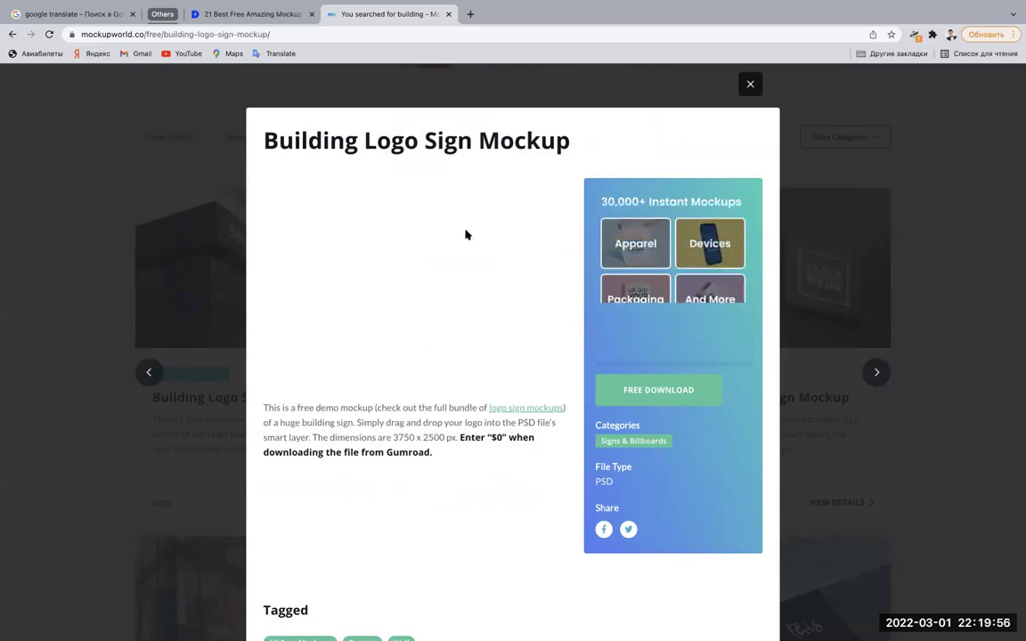
pyautogui.scroll(-2, 465, 234)
pyautogui.scroll(-1, 465, 234)
pyautogui.scroll(-2, 465, 235)
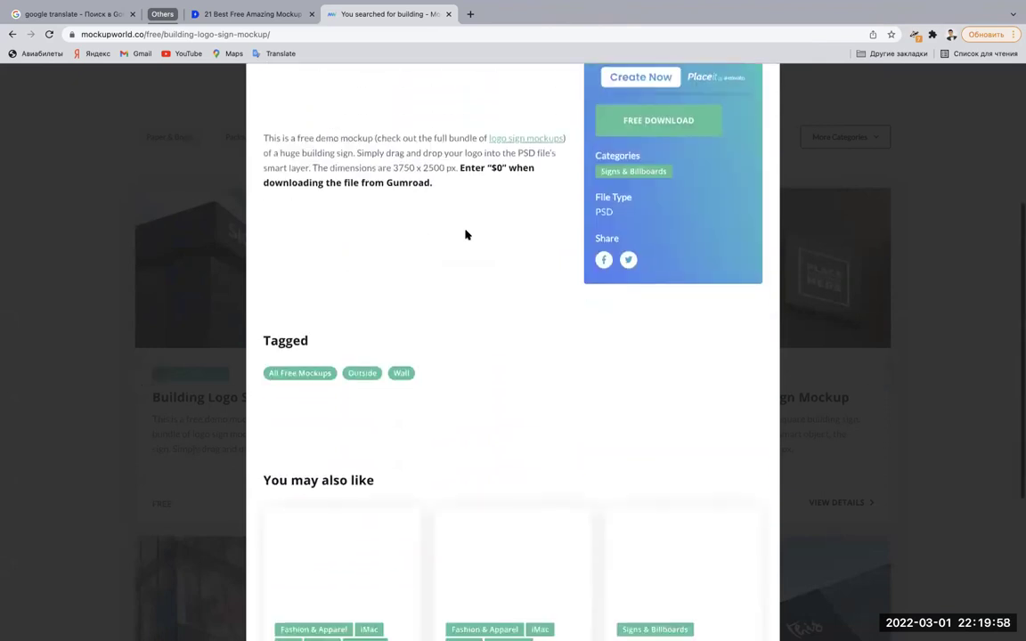
pyautogui.scroll(5, 465, 234)
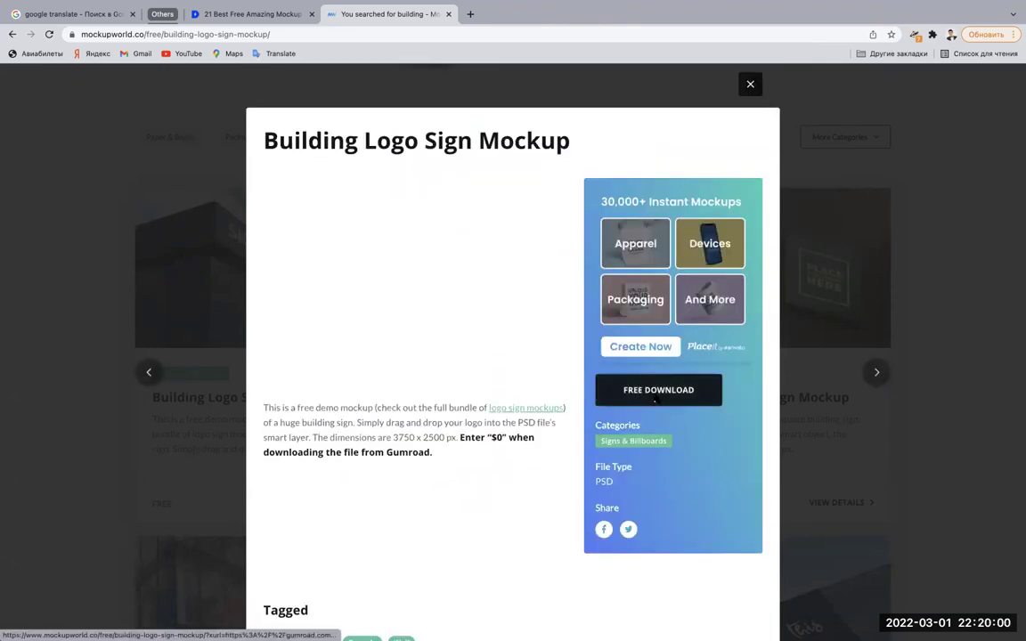
pyautogui.click(654, 399)
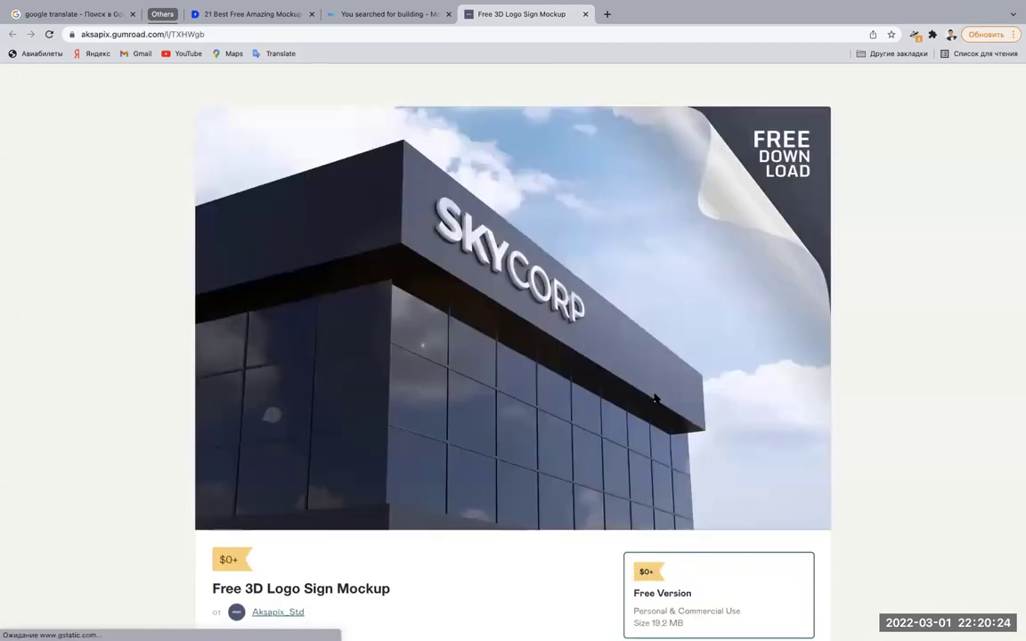
# Select the Free Version of the 3D Logo Sign Mockup, enter a $0 price, and continue to checkout.
pyautogui.scroll(-4, 655, 398)
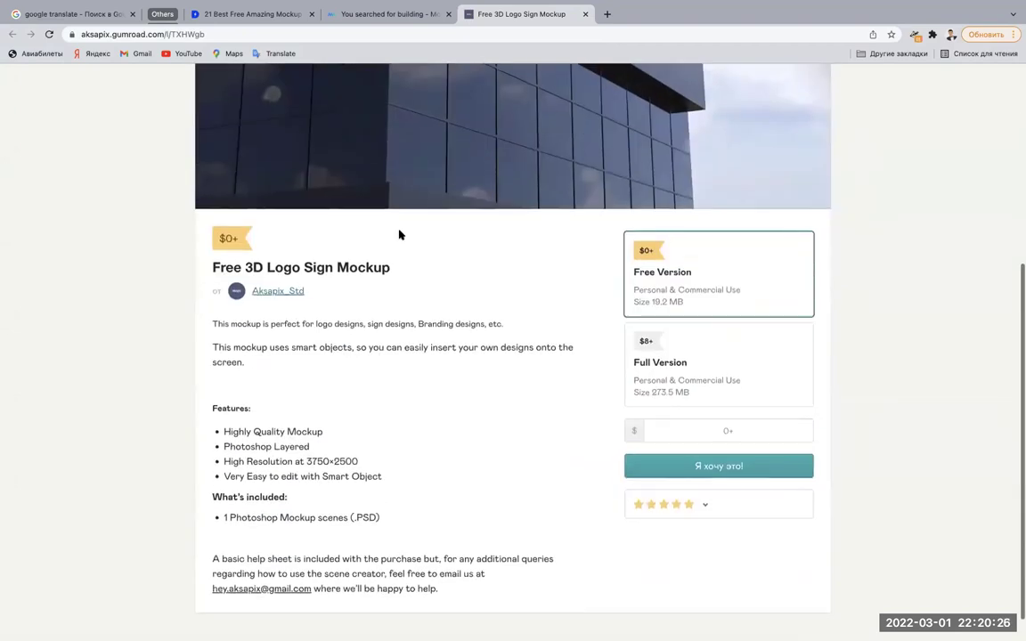
pyautogui.scroll(-1, 399, 235)
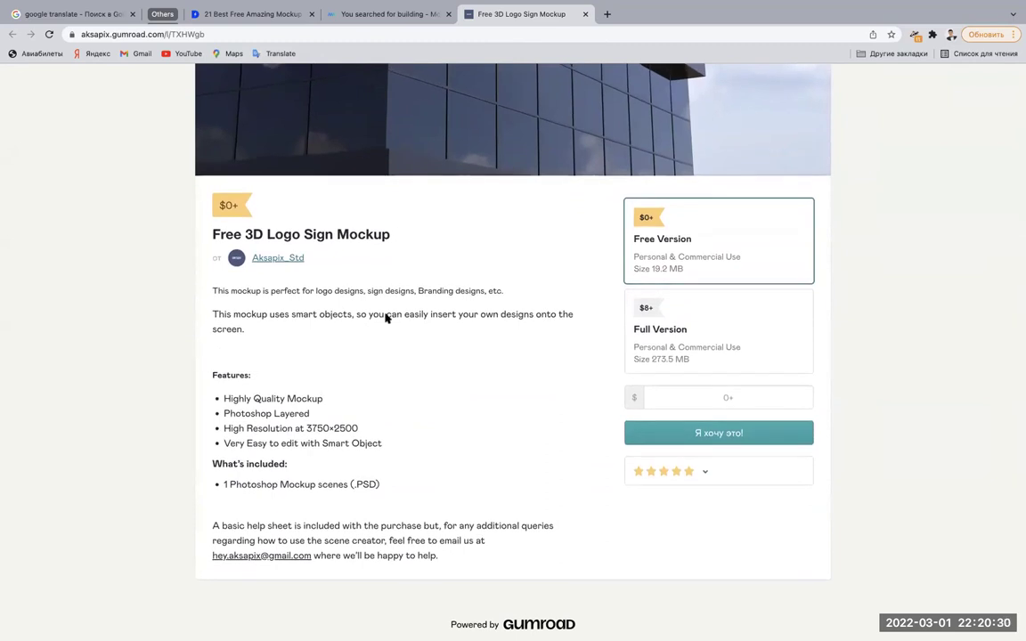
pyautogui.scroll(1, 389, 318)
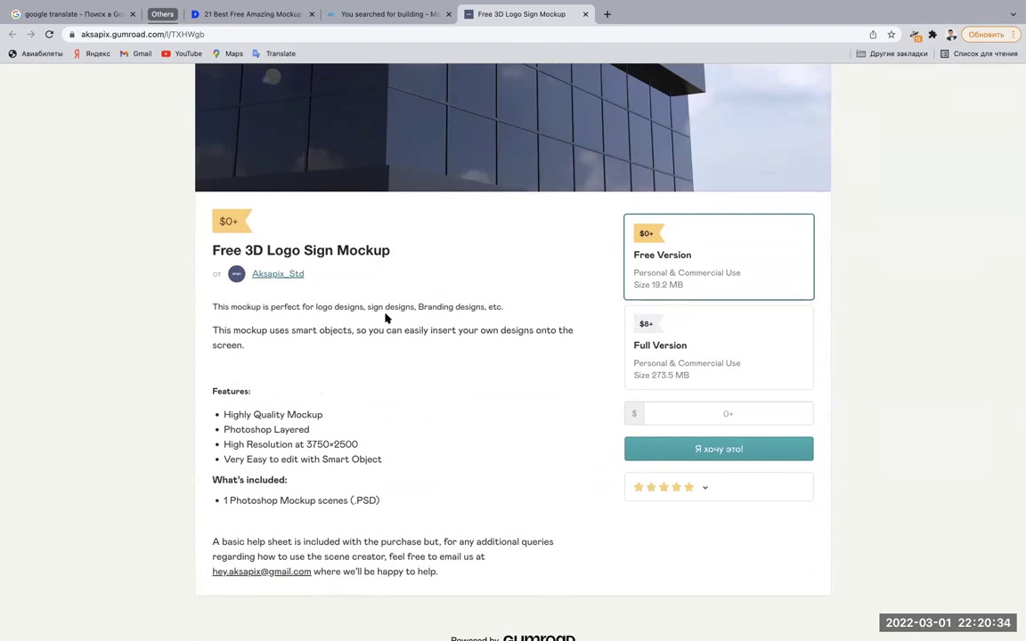
pyautogui.scroll(-1, 386, 318)
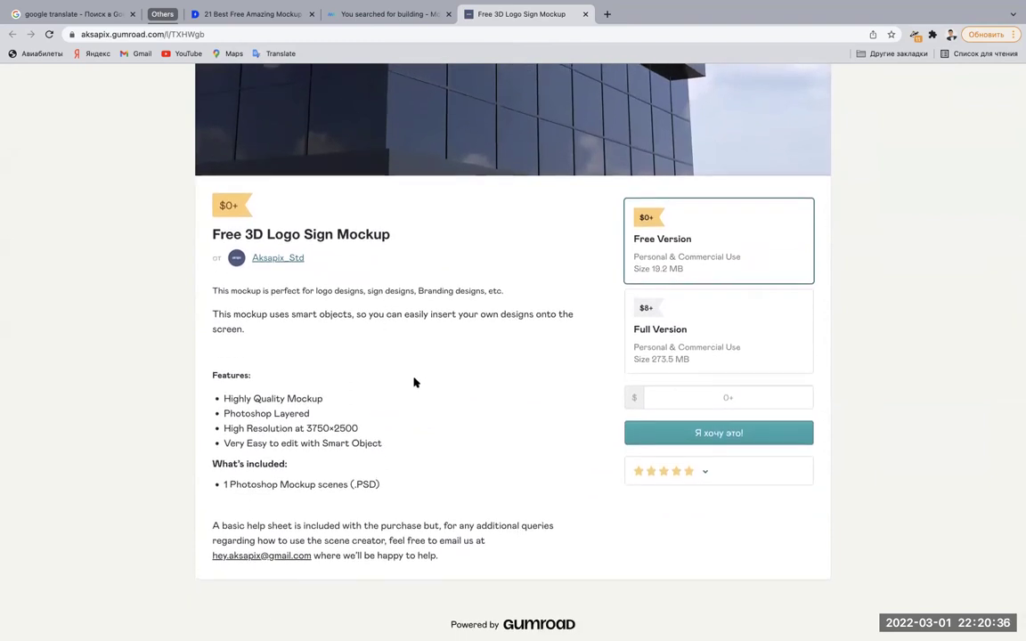
pyautogui.click(719, 433)
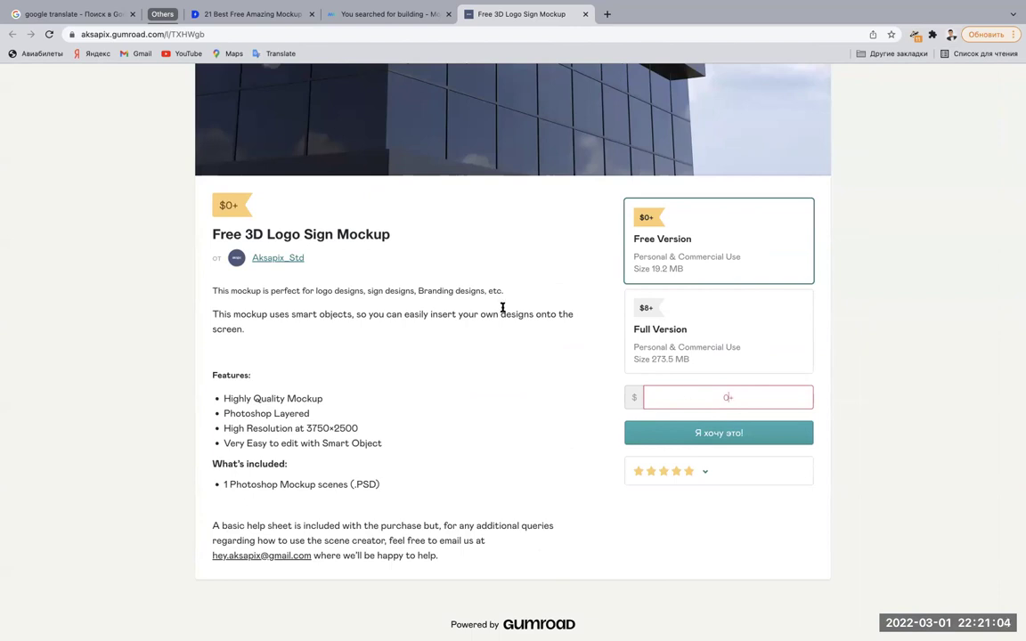
pyautogui.click(727, 397)
pyautogui.click(712, 442)
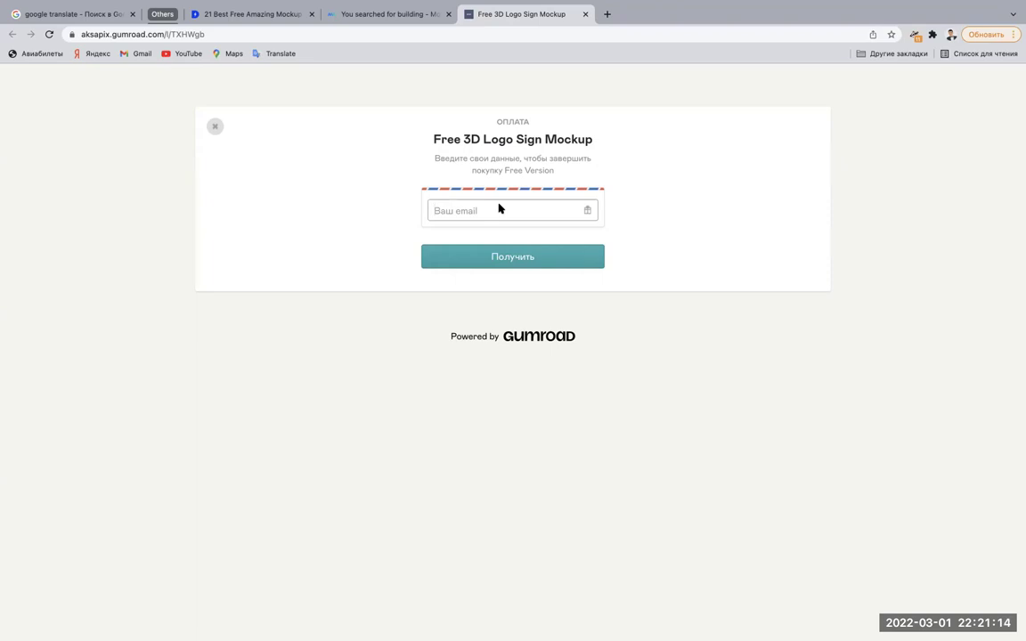
# Close the Gumroad product tab and the Mockupworld mockup details overlay.
pyautogui.click(585, 14)
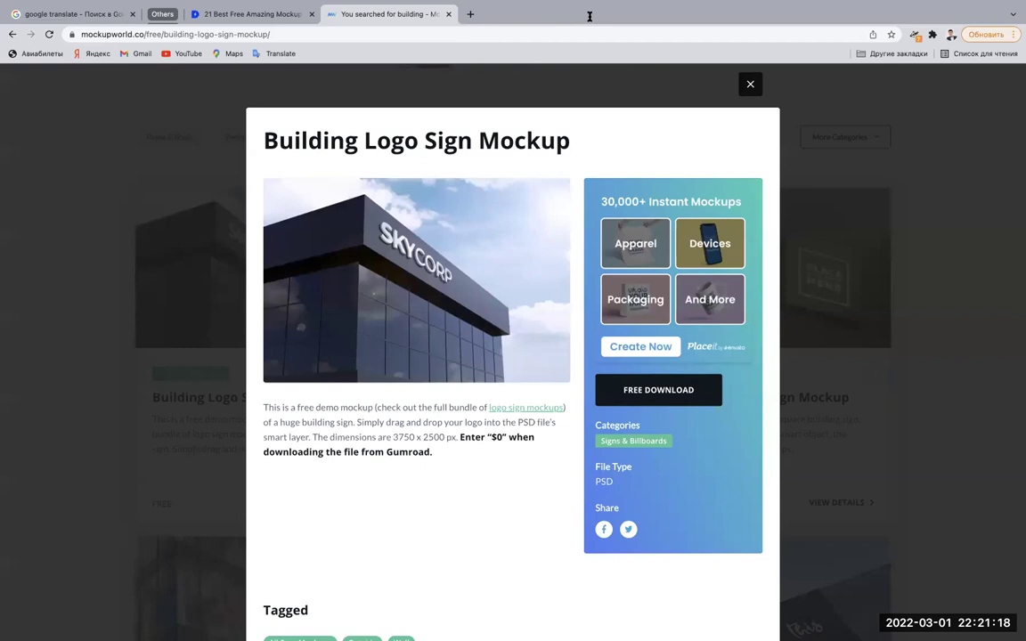
pyautogui.click(684, 65)
pyautogui.scroll(-1, 376, 114)
pyautogui.scroll(-2, 376, 114)
pyautogui.scroll(6, 400, 90)
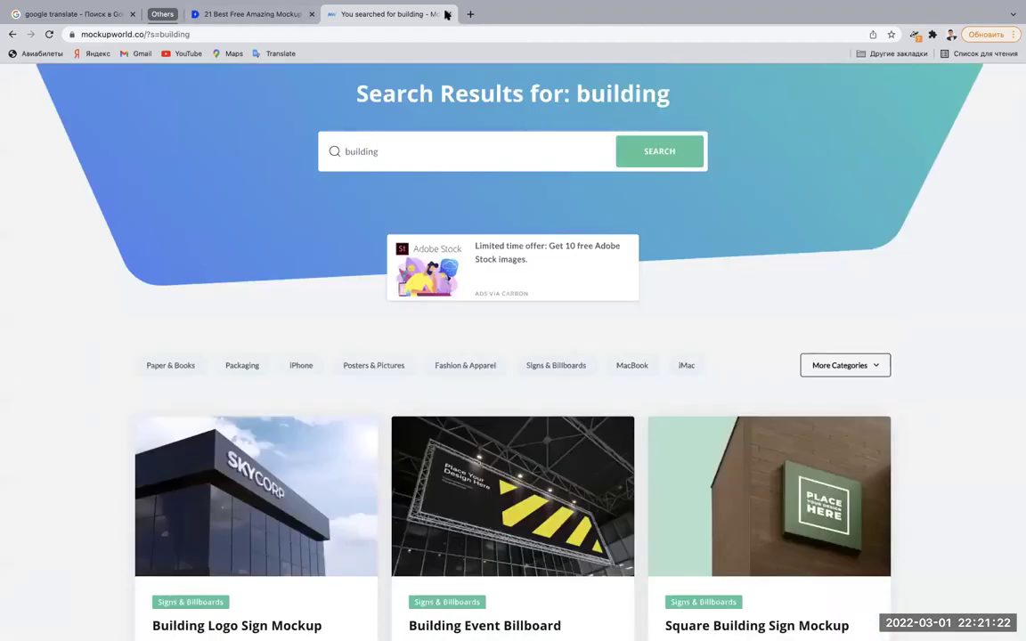
# Close the Mockupworld tab, then select 'mockups-design.com' at the top of the designbolts article.
pyautogui.press('super+w')
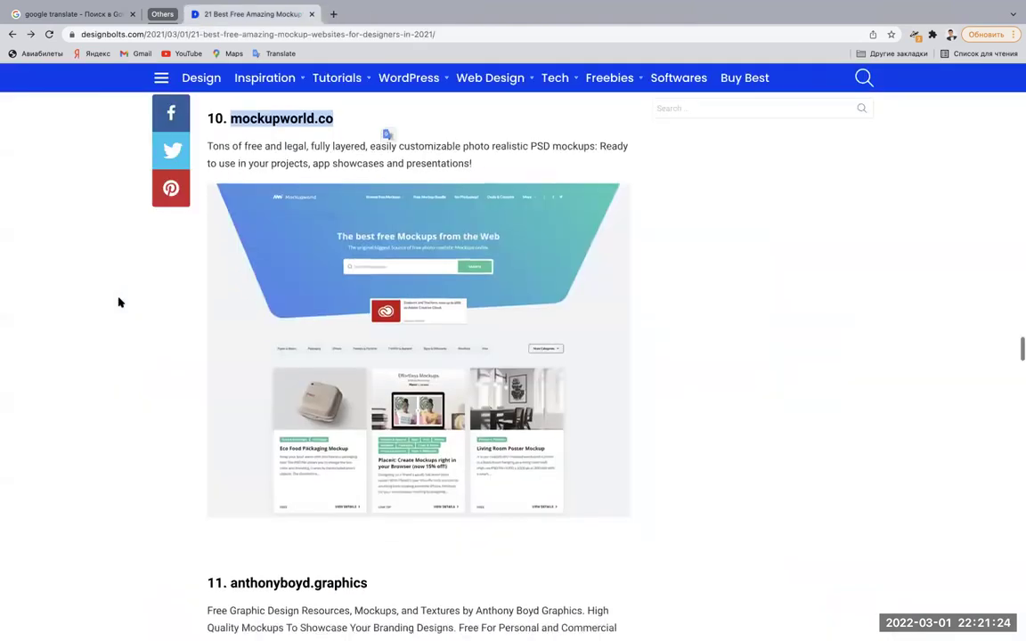
pyautogui.scroll(-5, 119, 303)
pyautogui.scroll(-2, 120, 303)
pyautogui.scroll(5, 119, 303)
pyautogui.scroll(-1, 119, 303)
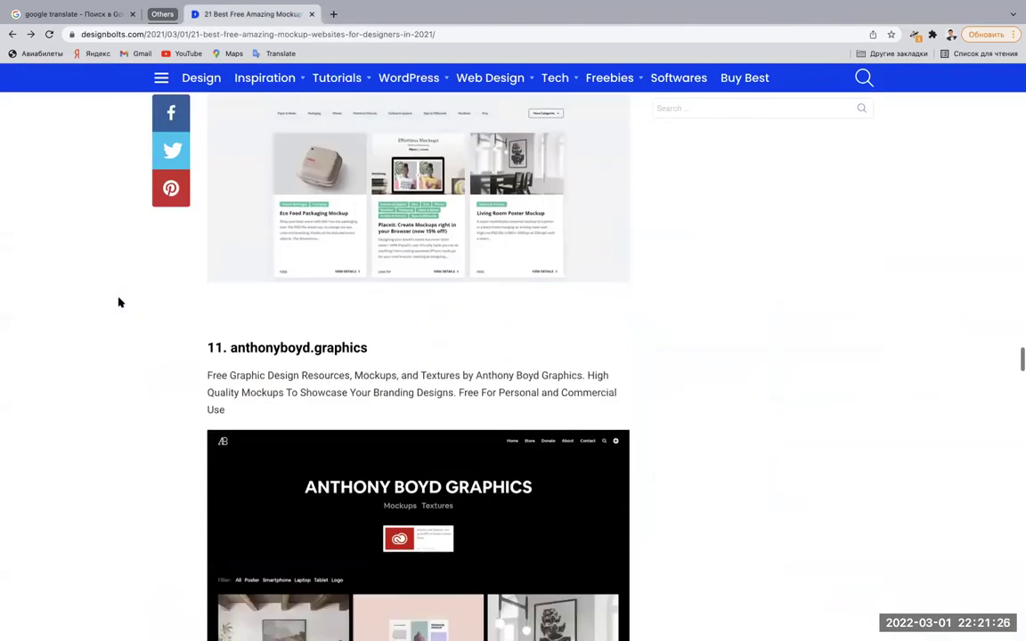
pyautogui.scroll(-10, 119, 303)
pyautogui.scroll(2, 119, 303)
pyautogui.scroll(5, 119, 303)
pyautogui.scroll(5, 120, 302)
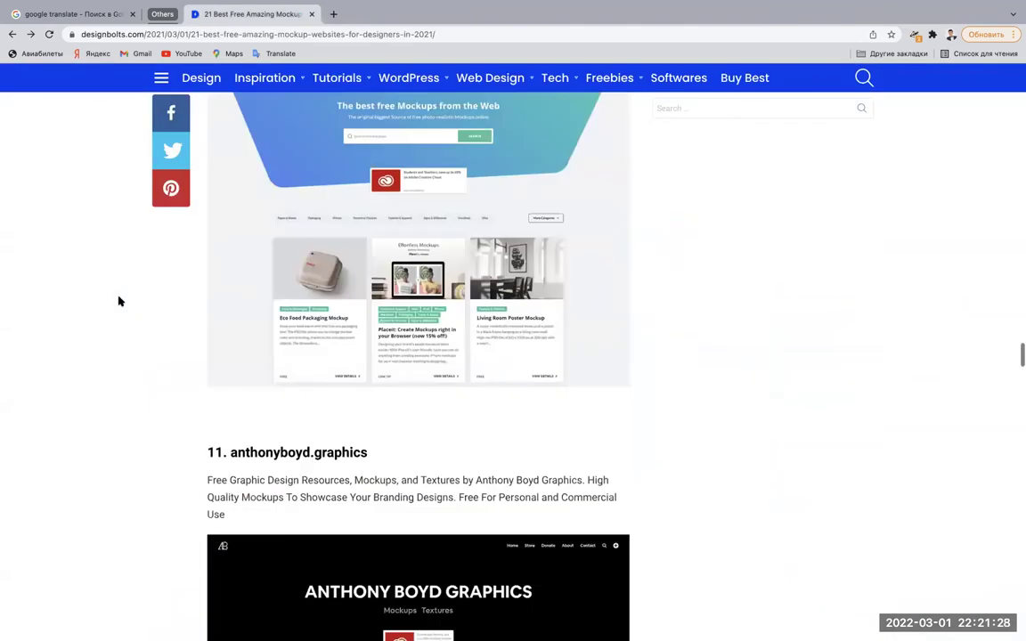
pyautogui.scroll(5, 120, 302)
pyautogui.scroll(5, 119, 302)
pyautogui.scroll(10, 119, 302)
pyautogui.scroll(6, 119, 302)
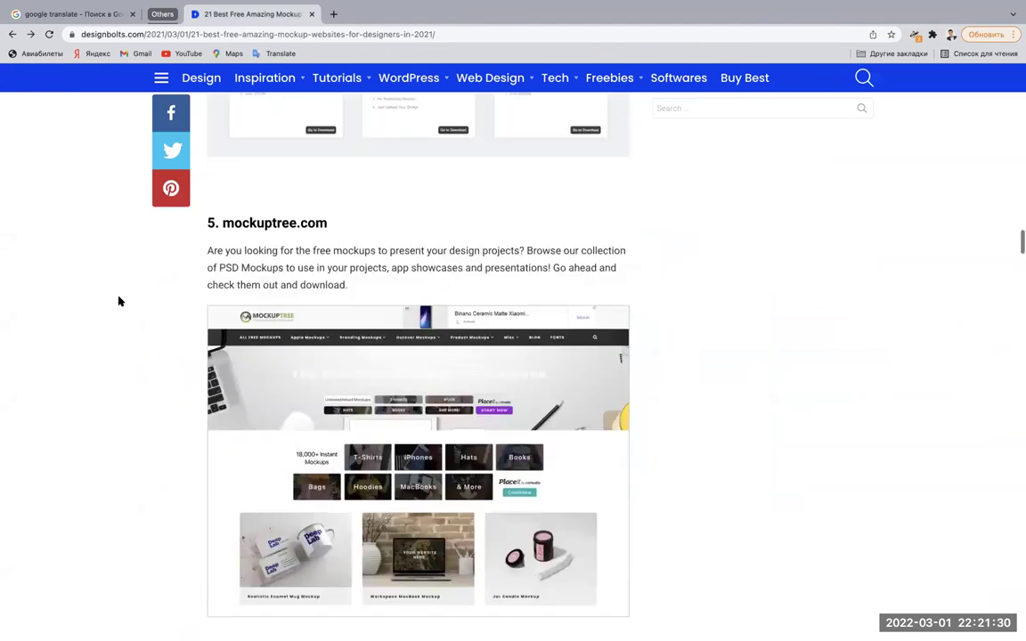
pyautogui.scroll(5, 120, 302)
pyautogui.scroll(3, 120, 302)
pyautogui.scroll(8, 119, 301)
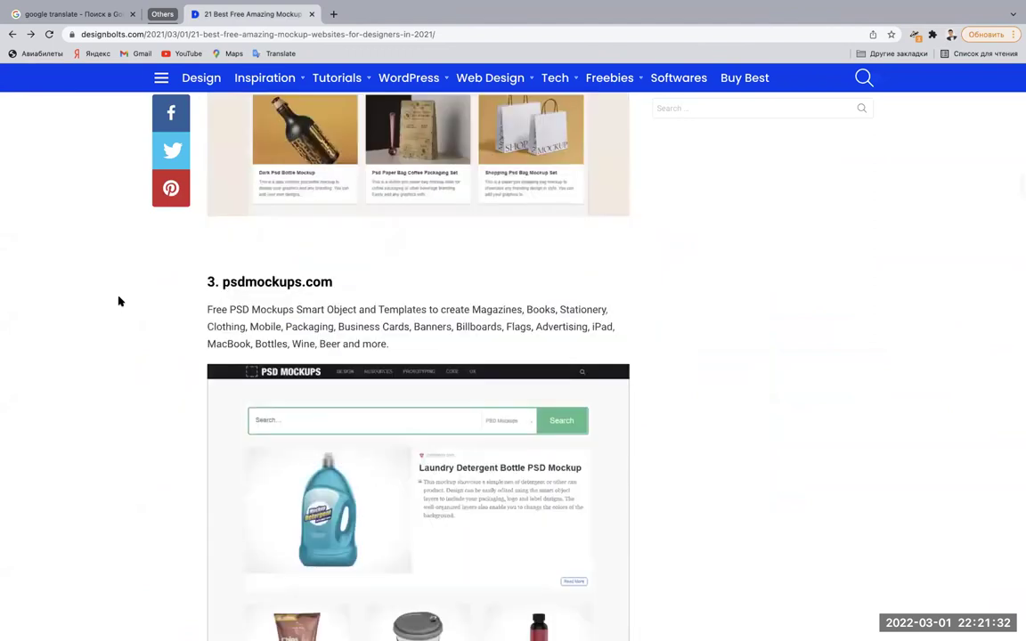
pyautogui.scroll(1, 120, 302)
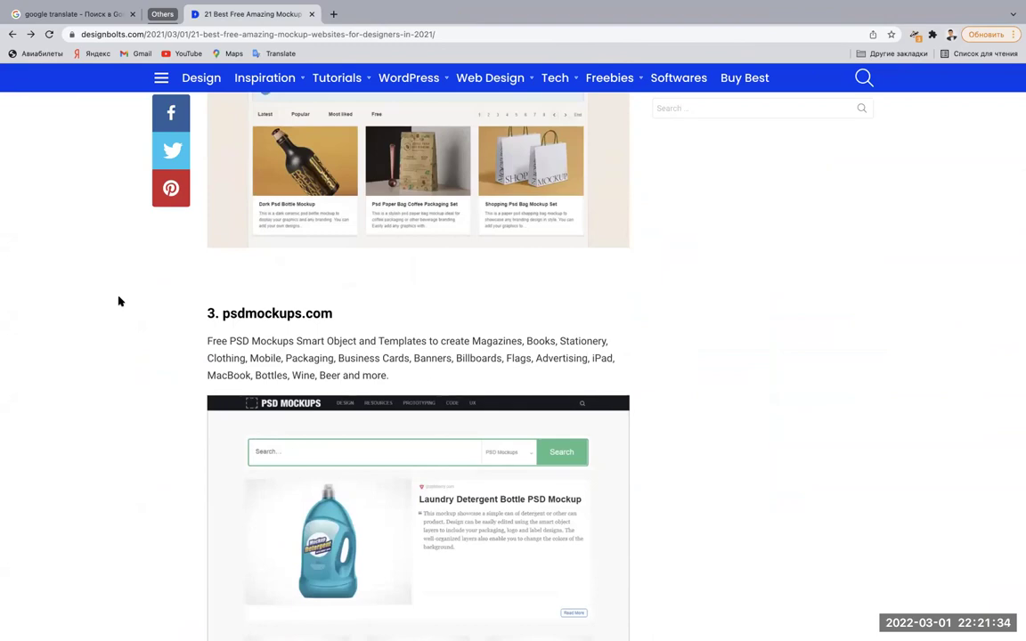
pyautogui.scroll(4, 120, 302)
pyautogui.scroll(8, 119, 302)
pyautogui.scroll(-7, 119, 302)
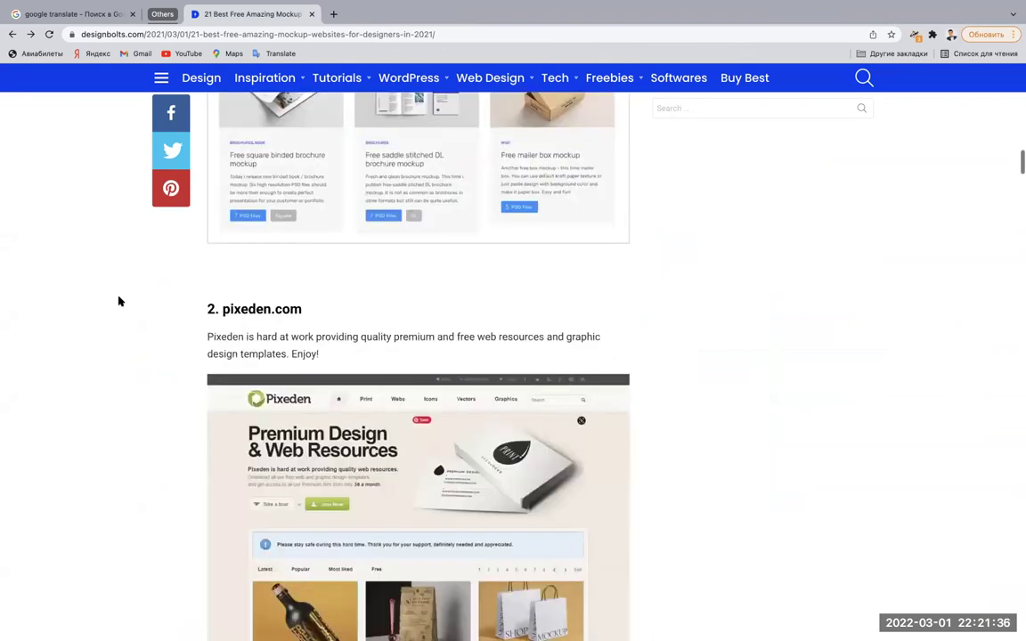
pyautogui.scroll(-1, 119, 302)
pyautogui.scroll(-4, 119, 301)
pyautogui.scroll(3, 119, 302)
pyautogui.scroll(7, 120, 302)
pyautogui.scroll(3, 119, 302)
pyautogui.scroll(-4, 119, 302)
pyautogui.scroll(-5, 119, 302)
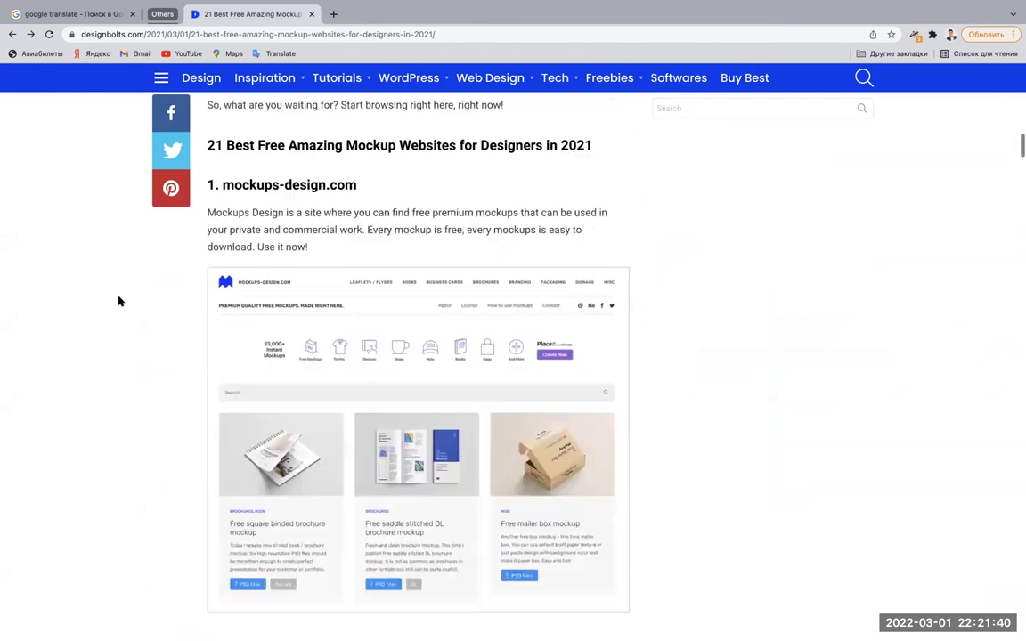
pyautogui.moveTo(220, 184); pyautogui.dragTo(428, 184)
pyautogui.hotkey('ctrl', 'c')
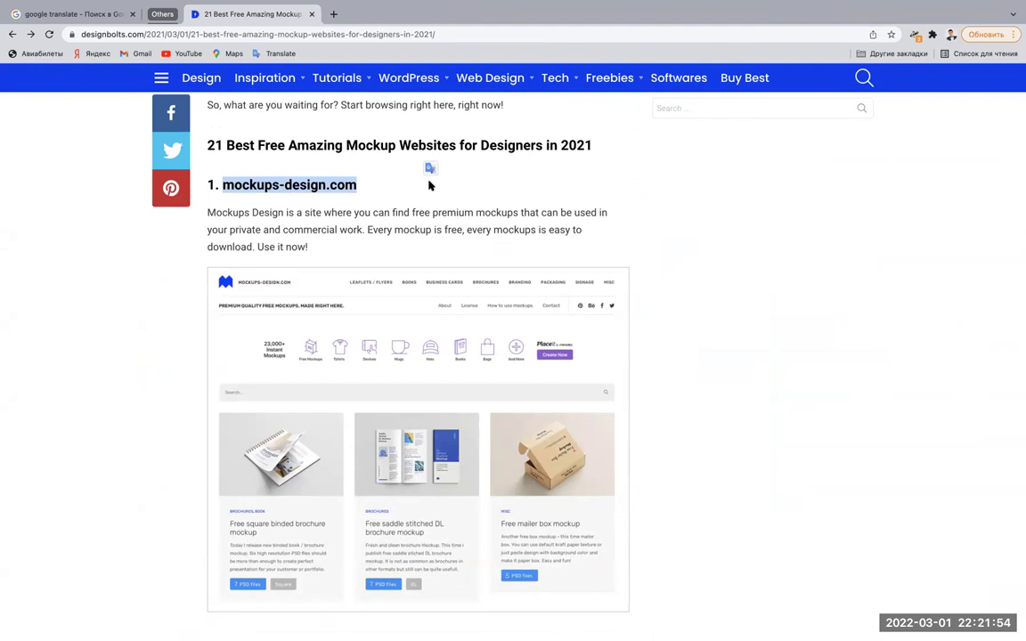
# Load mockups-design.com in a new browser tab.
pyautogui.click(333, 15)
pyautogui.hotkey('ctrl', 'v')
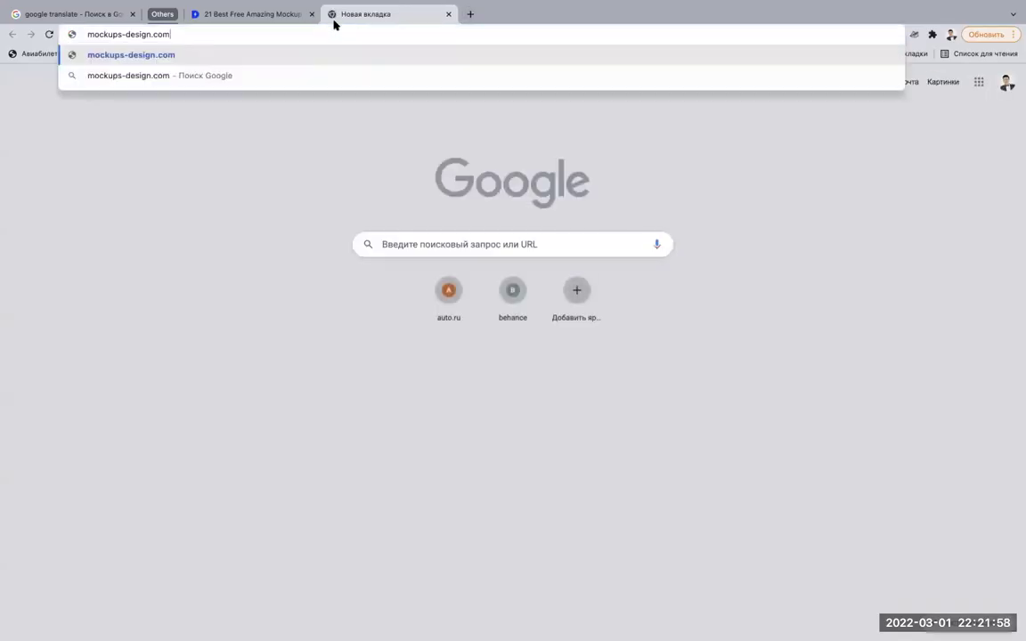
pyautogui.press('Return')
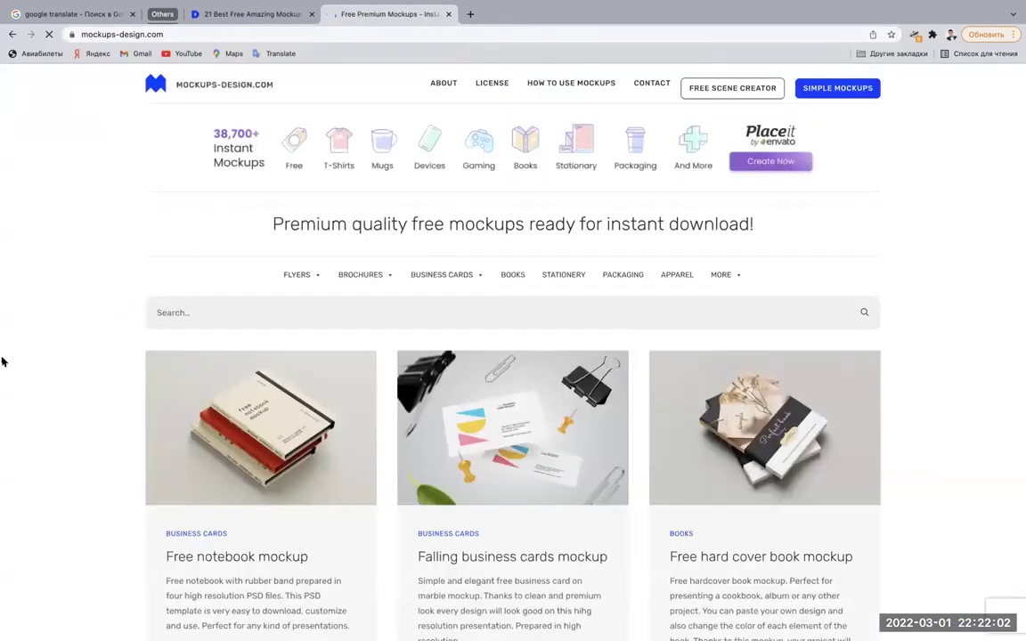
# Go to page 2 of the free mockup listings.
pyautogui.scroll(-3, 3, 362)
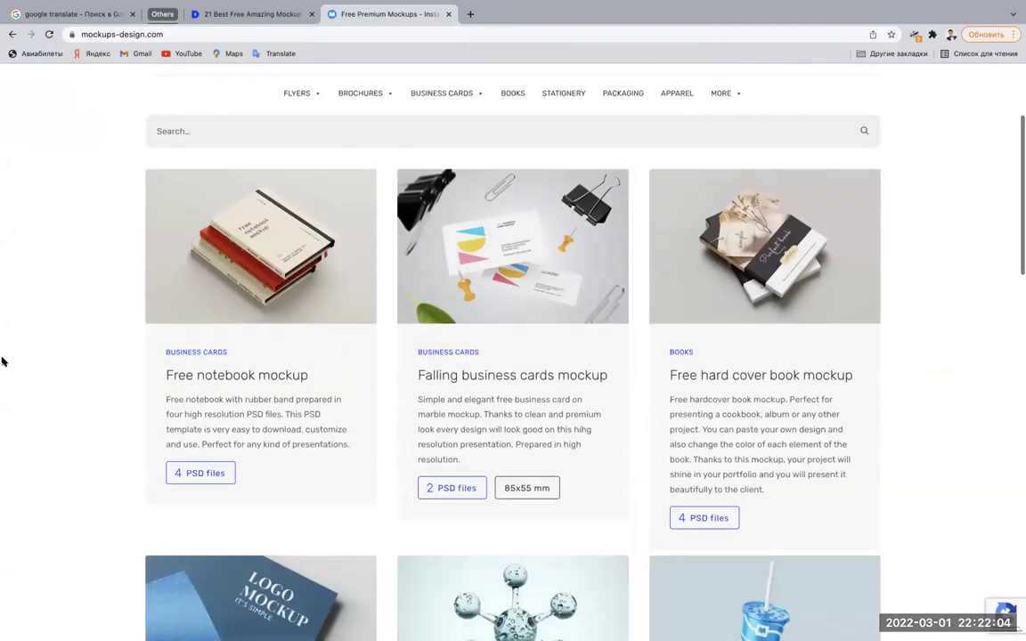
pyautogui.scroll(-2, 3, 362)
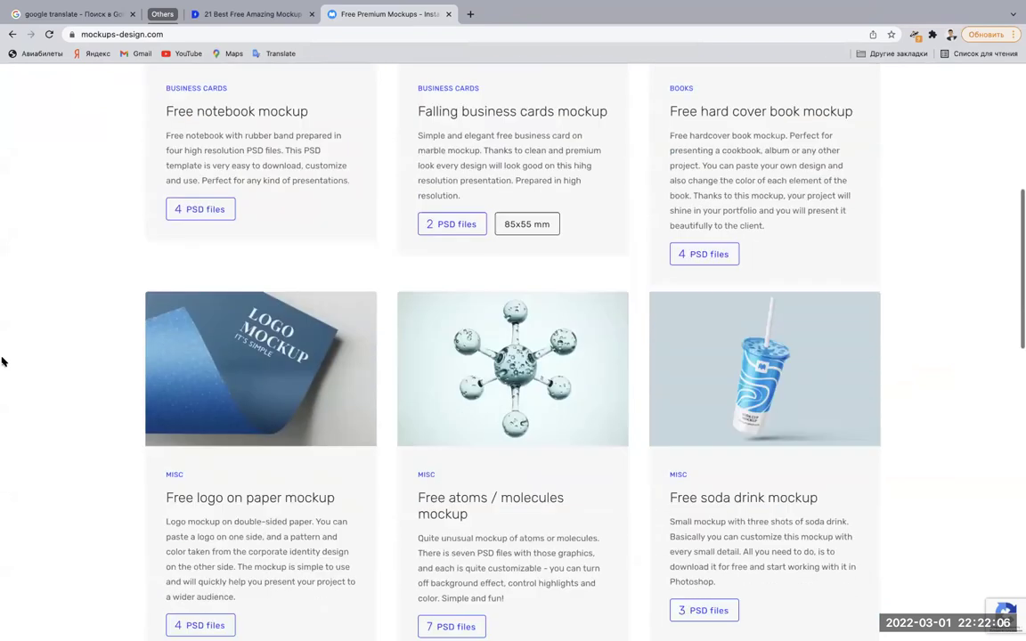
pyautogui.scroll(-3, 3, 361)
pyautogui.scroll(-3, 3, 361)
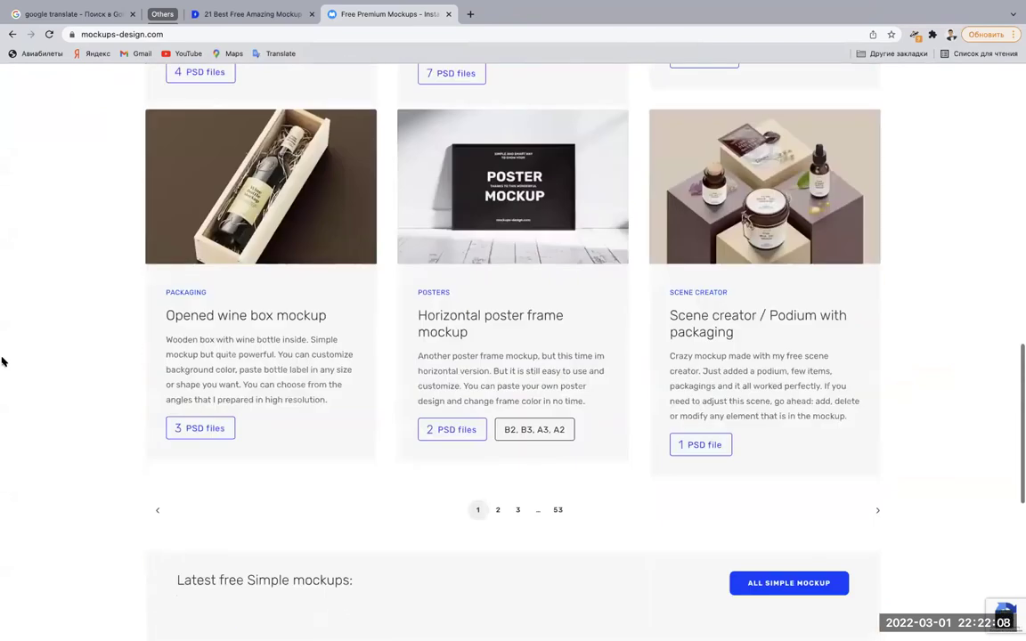
pyautogui.scroll(-1, 3, 362)
pyautogui.scroll(1, 3, 361)
pyautogui.scroll(8, 2, 362)
pyautogui.scroll(3, 2, 362)
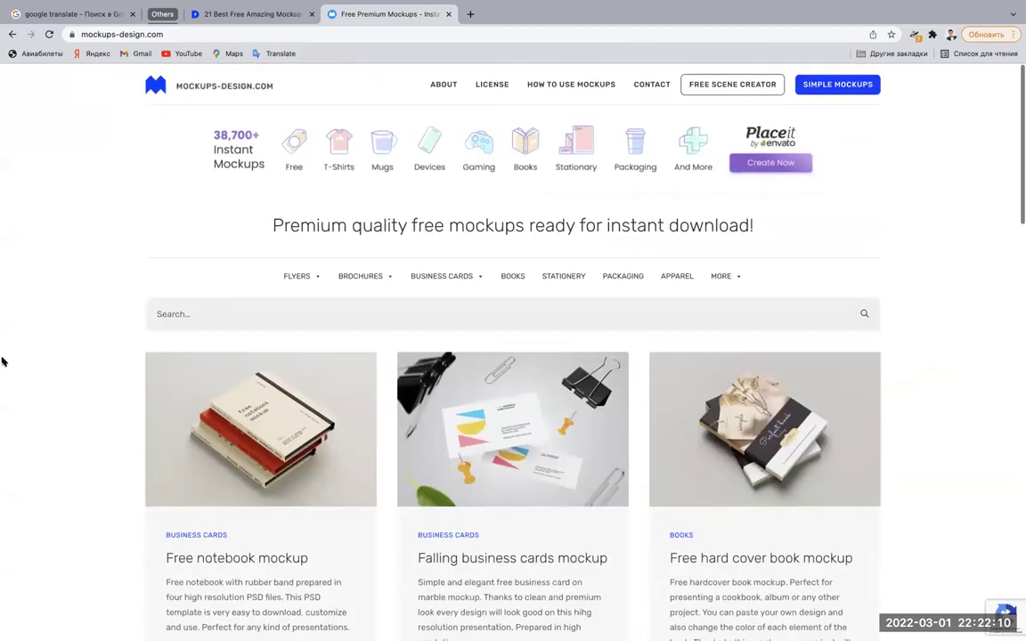
pyautogui.scroll(-1, 2, 362)
pyautogui.scroll(-5, 2, 360)
pyautogui.scroll(-5, 2, 356)
pyautogui.scroll(-1, 3, 356)
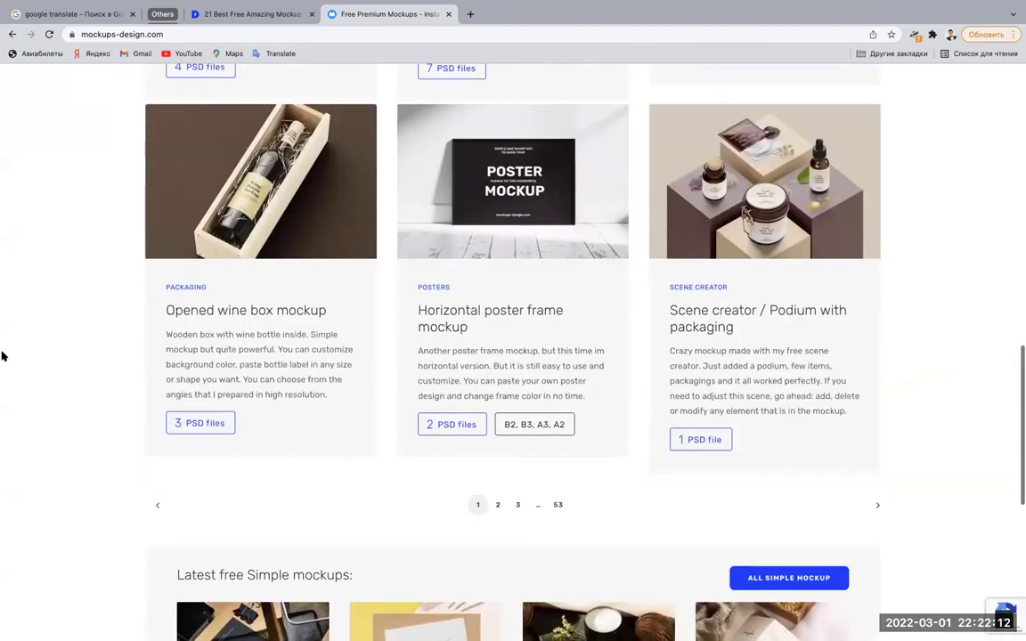
pyautogui.scroll(-2, 3, 356)
pyautogui.click(501, 426)
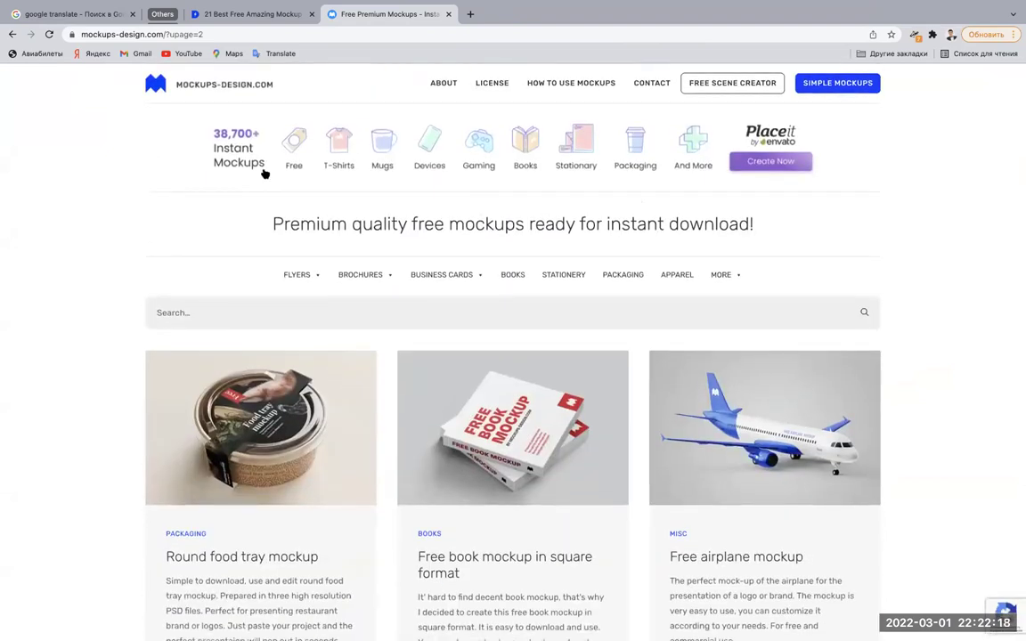
pyautogui.scroll(-2, 122, 193)
pyautogui.scroll(2, 122, 193)
# Search mockups-design.com for 'building' mockups.
pyautogui.click(279, 317)
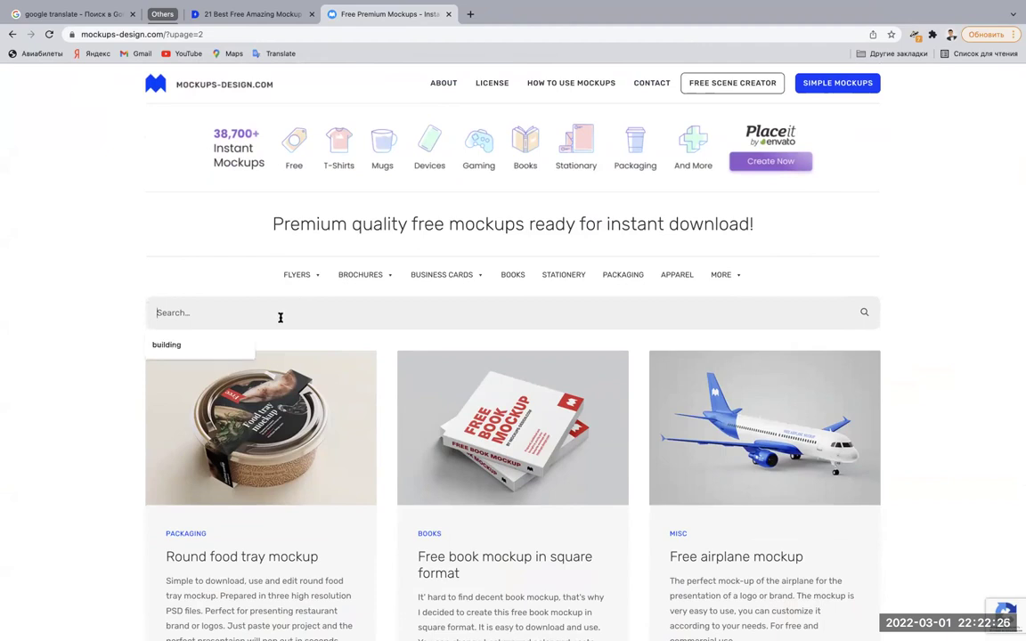
pyautogui.write('building')
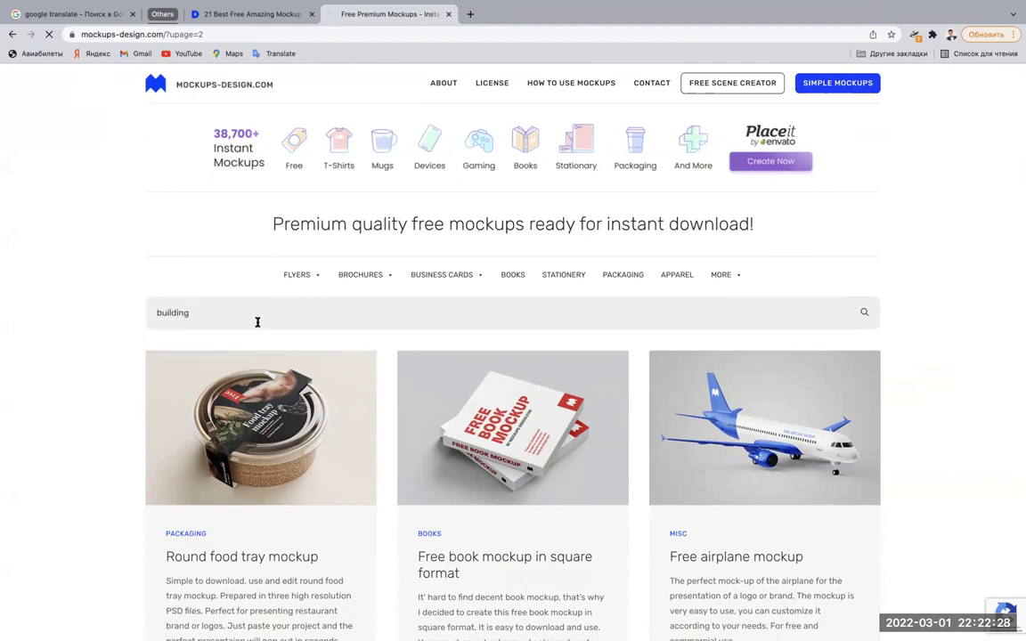
pyautogui.scroll(-2, 2, 468)
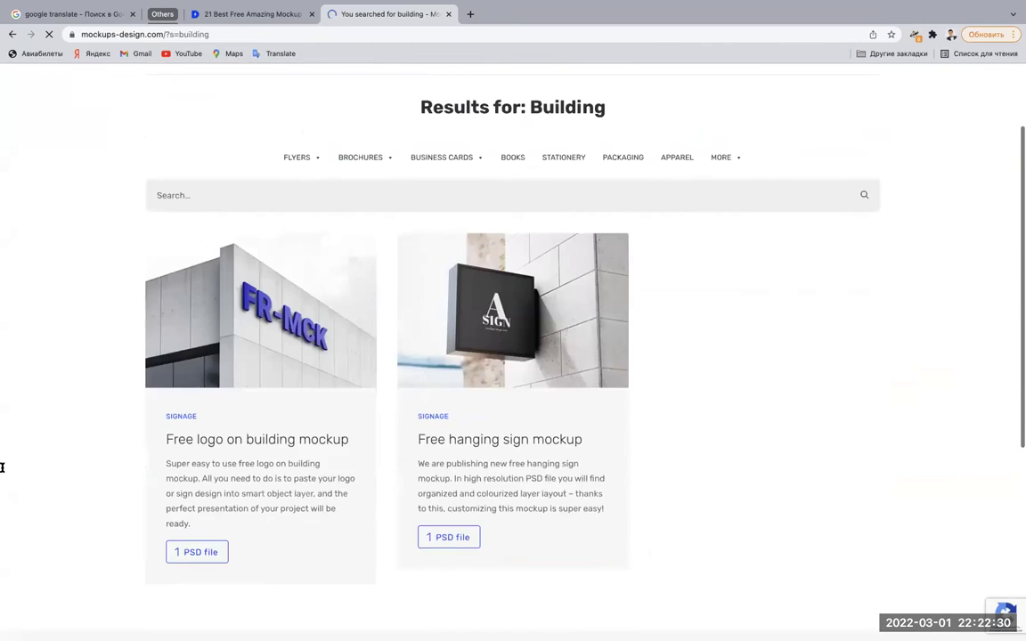
pyautogui.scroll(-3, 2, 468)
pyautogui.scroll(2, 2, 468)
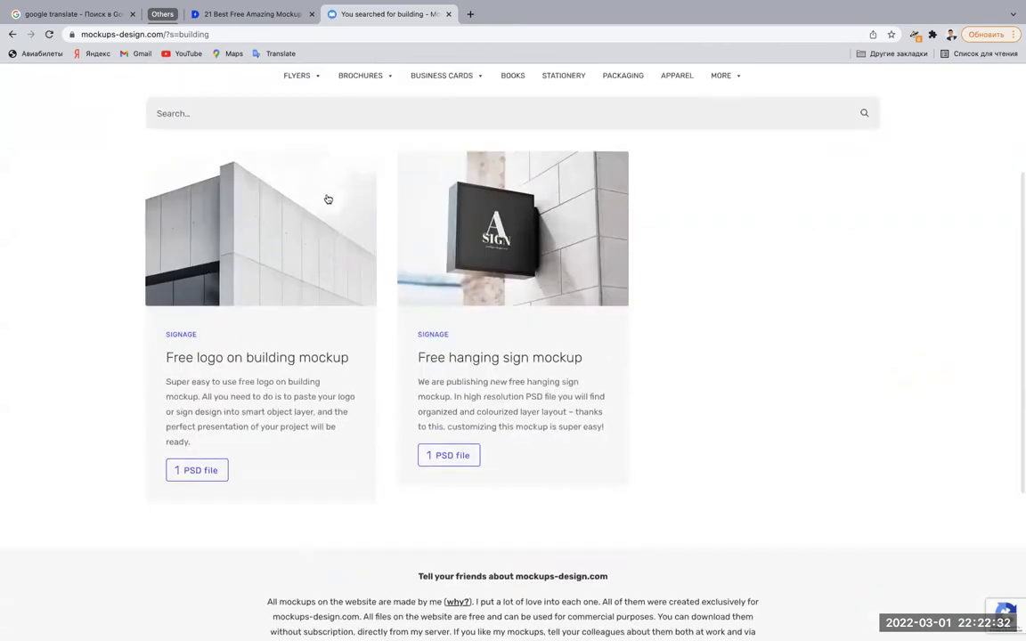
# Download the MD350 zip of the Free logo on building mockup.
pyautogui.click(286, 213)
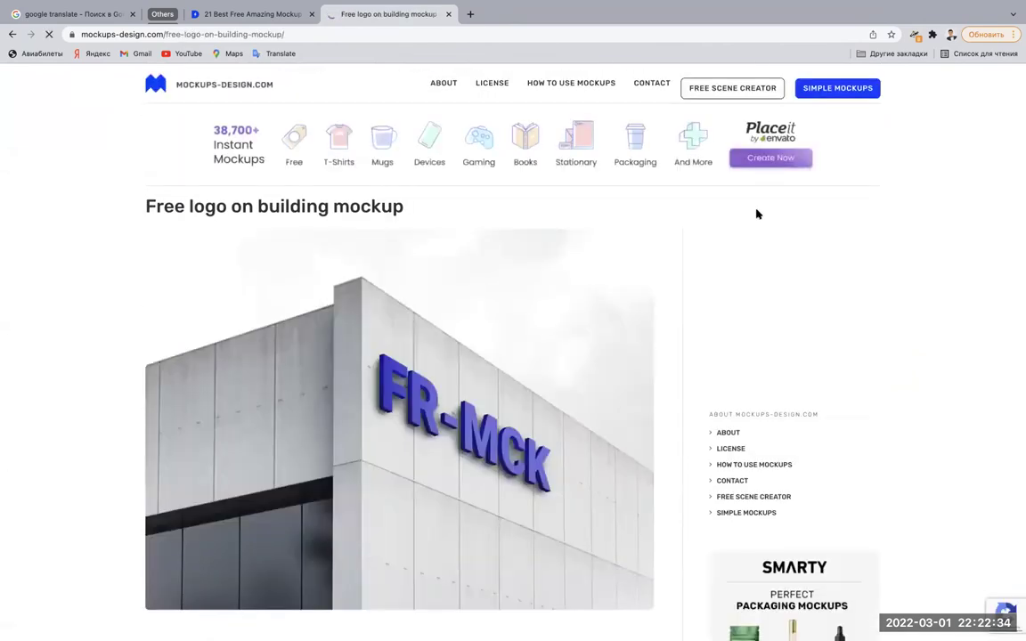
pyautogui.scroll(-2, 758, 214)
pyautogui.scroll(-4, 624, 249)
pyautogui.scroll(-3, 477, 281)
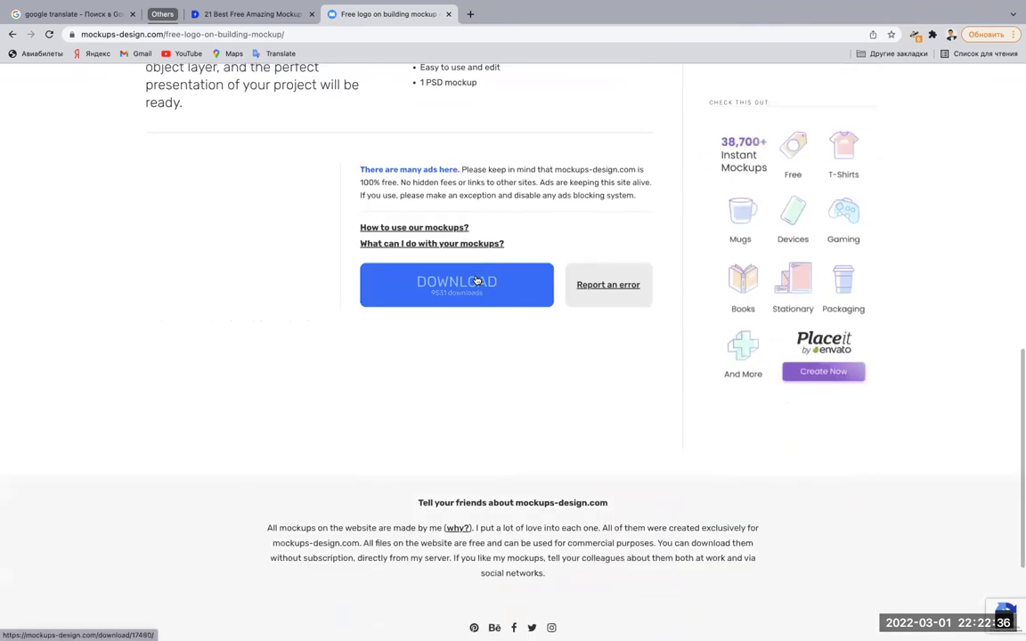
pyautogui.click(477, 281)
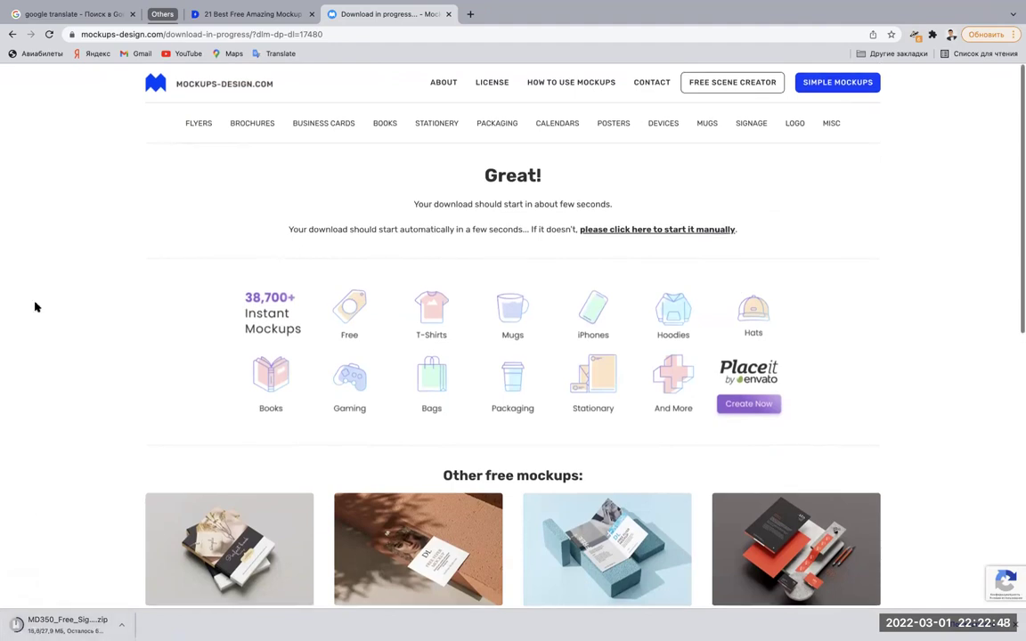
pyautogui.scroll(-5, 35, 304)
pyautogui.scroll(1, 35, 305)
pyautogui.scroll(5, 35, 304)
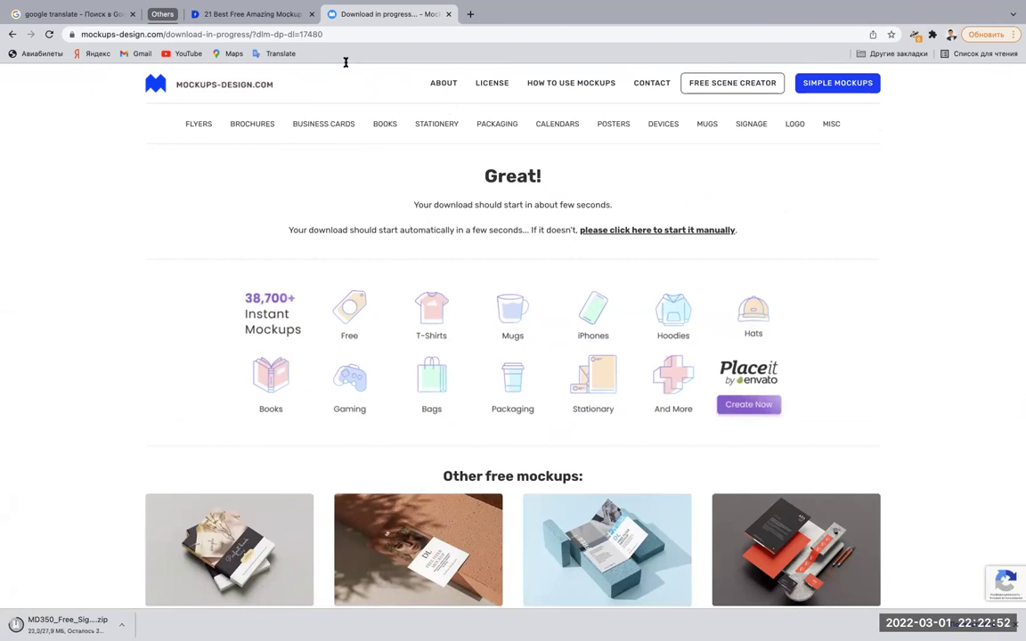
# Find freepik through Google in a new tab and open the Freepik website.
pyautogui.click(472, 14)
pyautogui.write('fre')
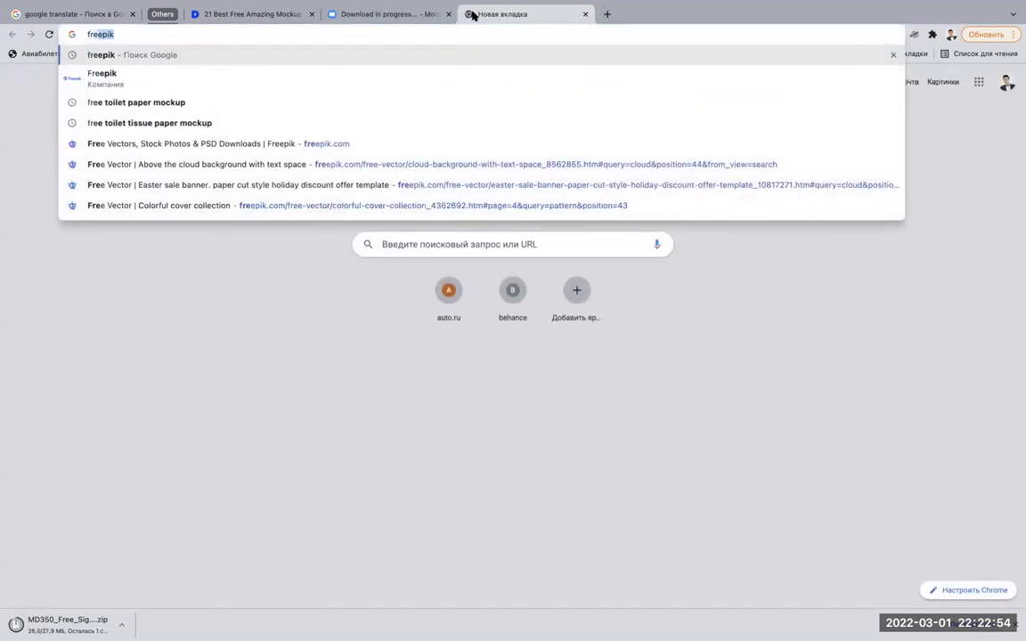
pyautogui.press('Down')
pyautogui.press('Return')
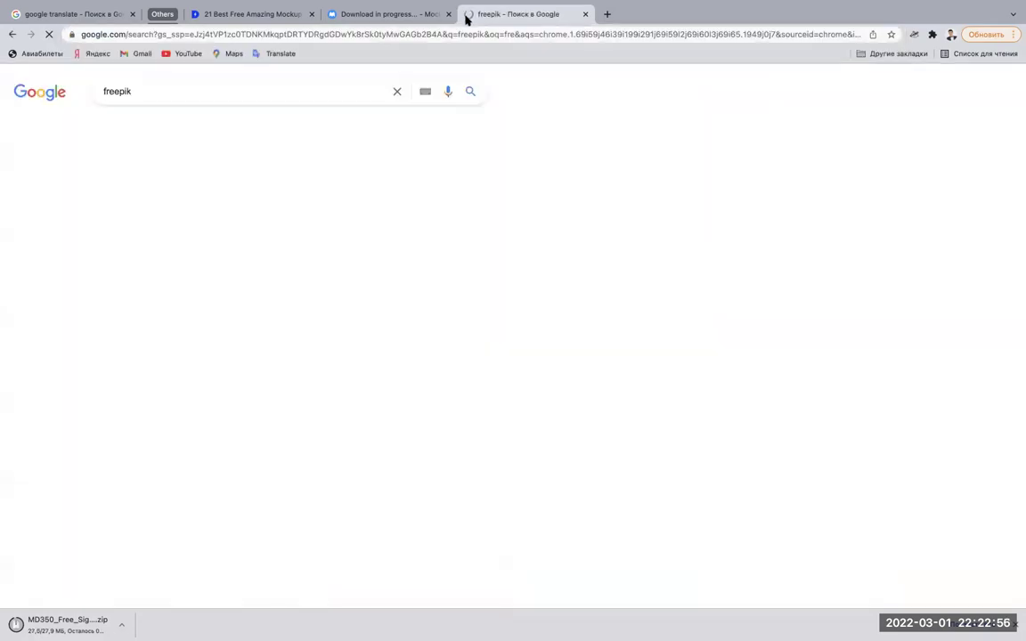
pyautogui.click(213, 189)
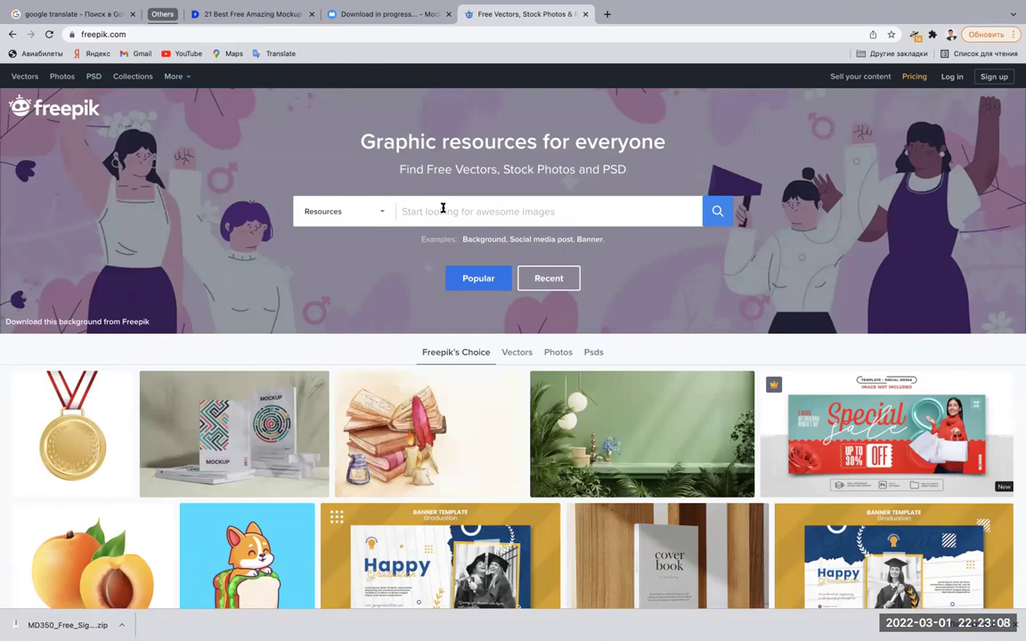
# Search Freepik for 'building mockup'.
pyautogui.click(442, 211)
pyautogui.write('building')
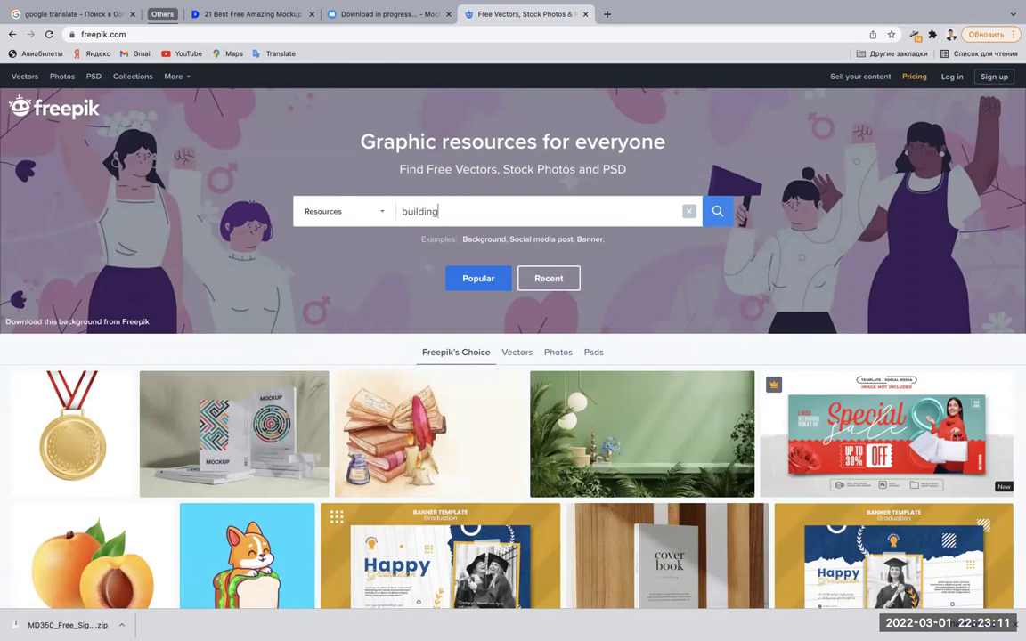
pyautogui.press('Return')
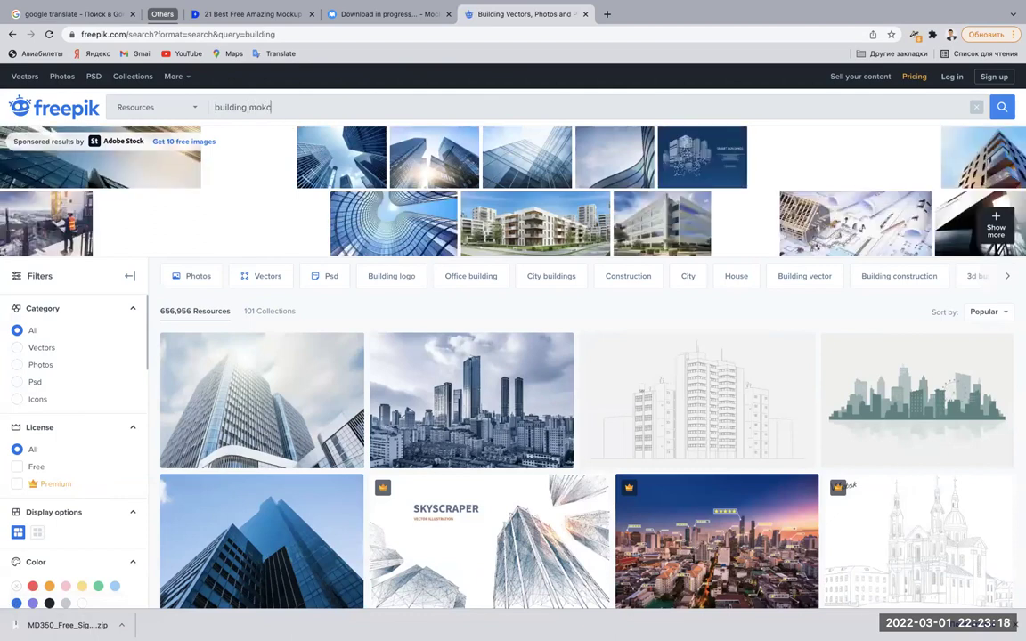
pyautogui.write('ck')
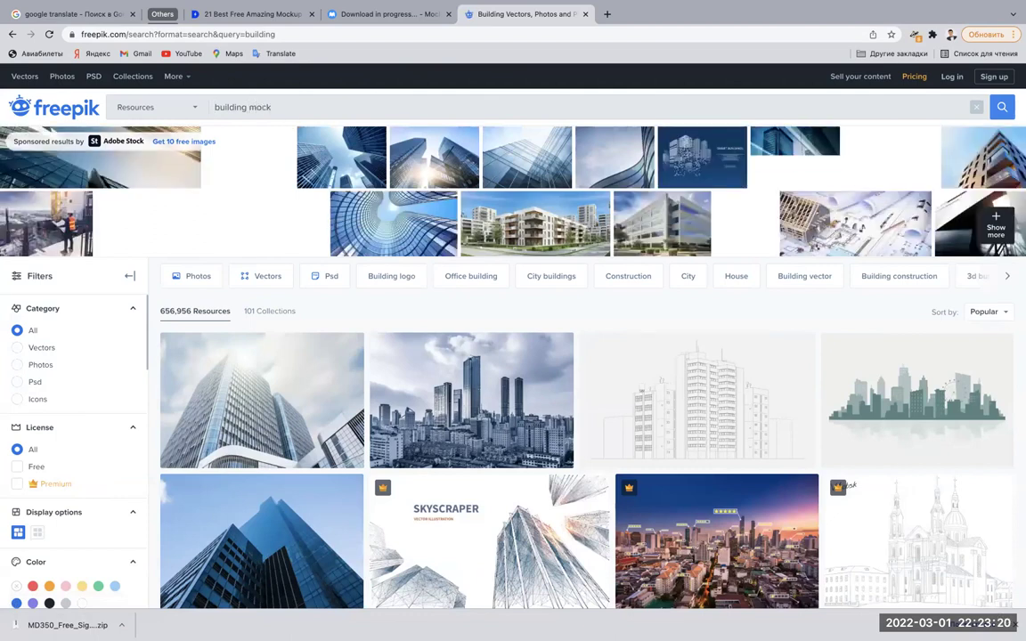
pyautogui.write('up')
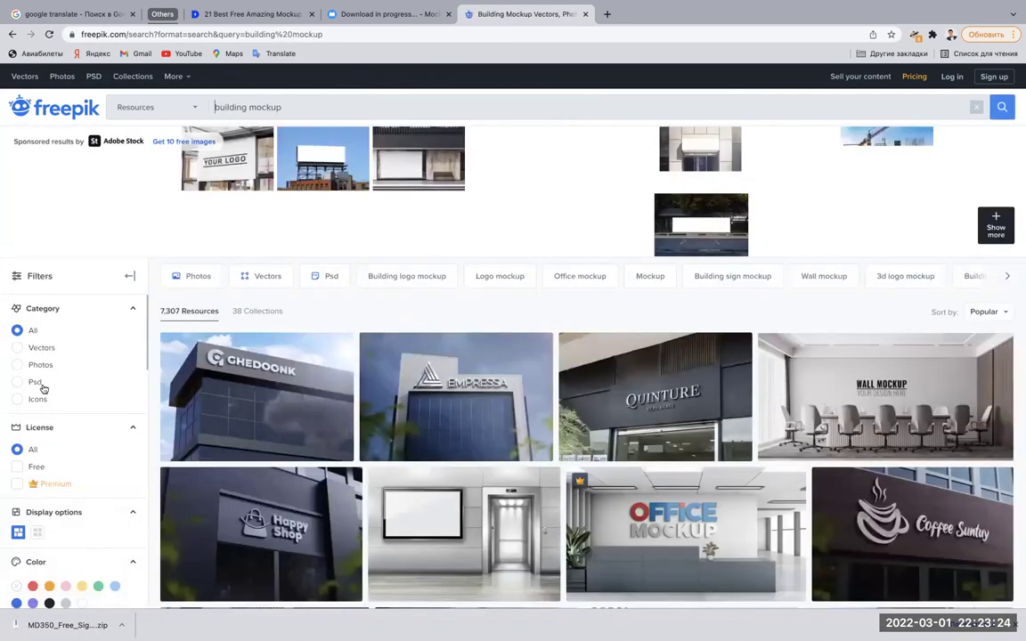
pyautogui.click(34, 382)
pyautogui.click(34, 513)
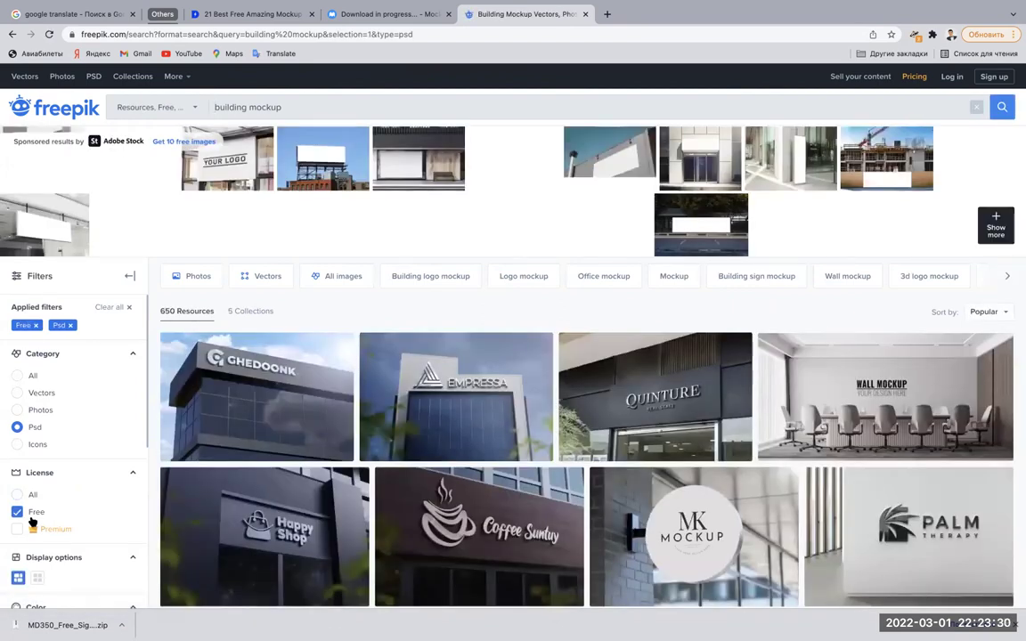
pyautogui.scroll(-3, 32, 524)
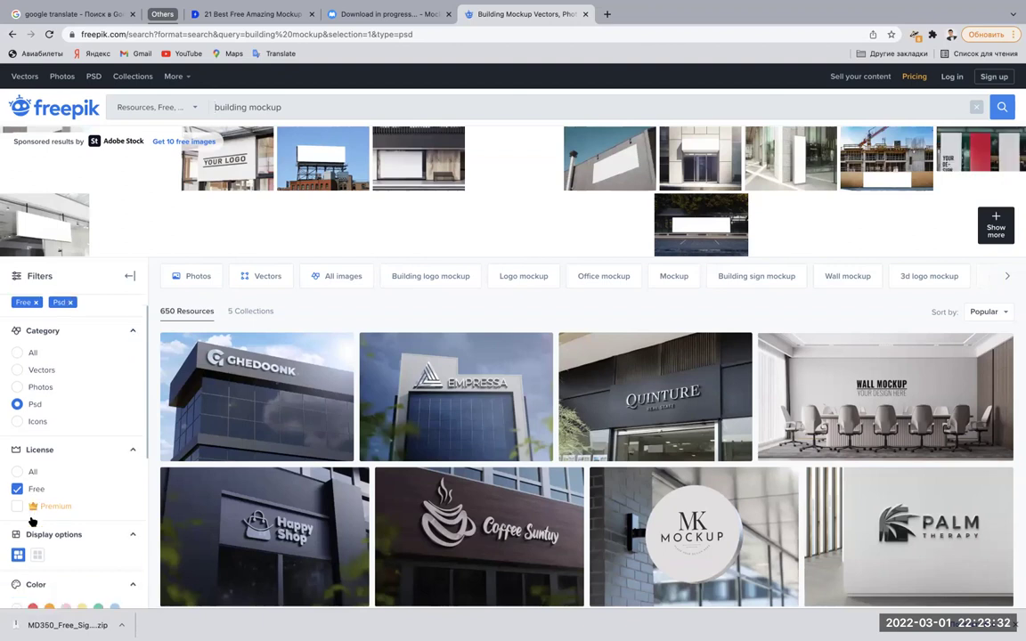
pyautogui.scroll(3, 49, 476)
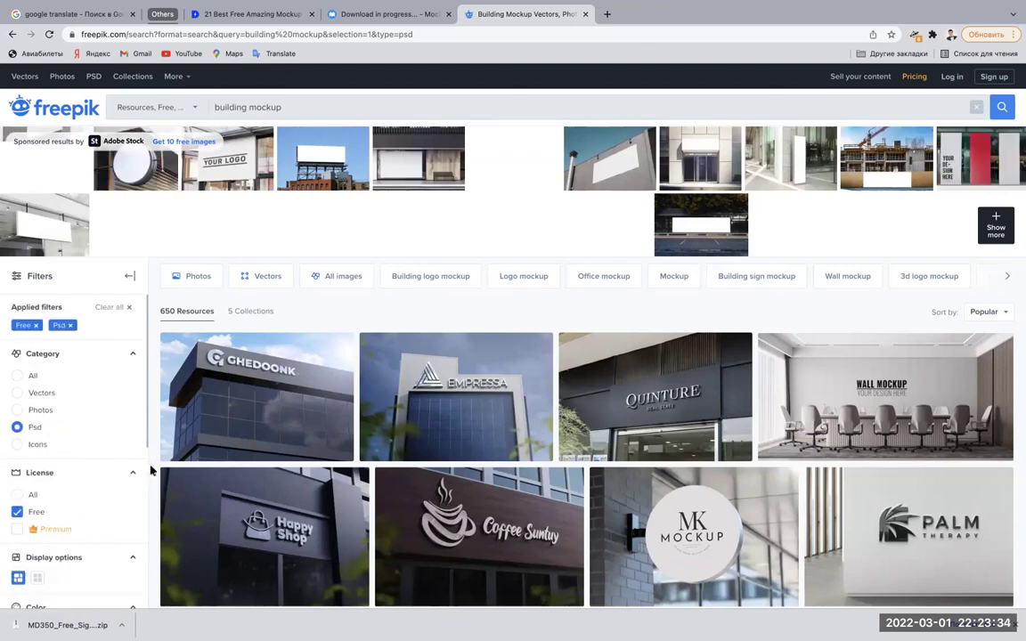
pyautogui.scroll(-3, 150, 468)
pyautogui.scroll(-2, 150, 468)
pyautogui.scroll(-2, 151, 470)
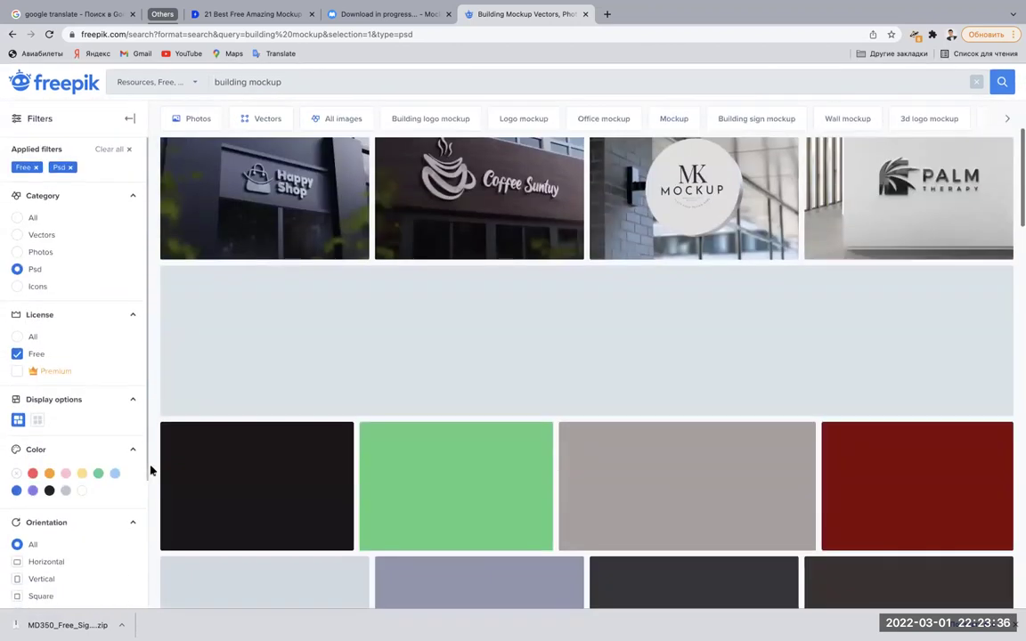
pyautogui.scroll(-2, 151, 470)
pyautogui.scroll(3, 150, 470)
pyautogui.scroll(2, 151, 470)
pyautogui.scroll(1, 150, 470)
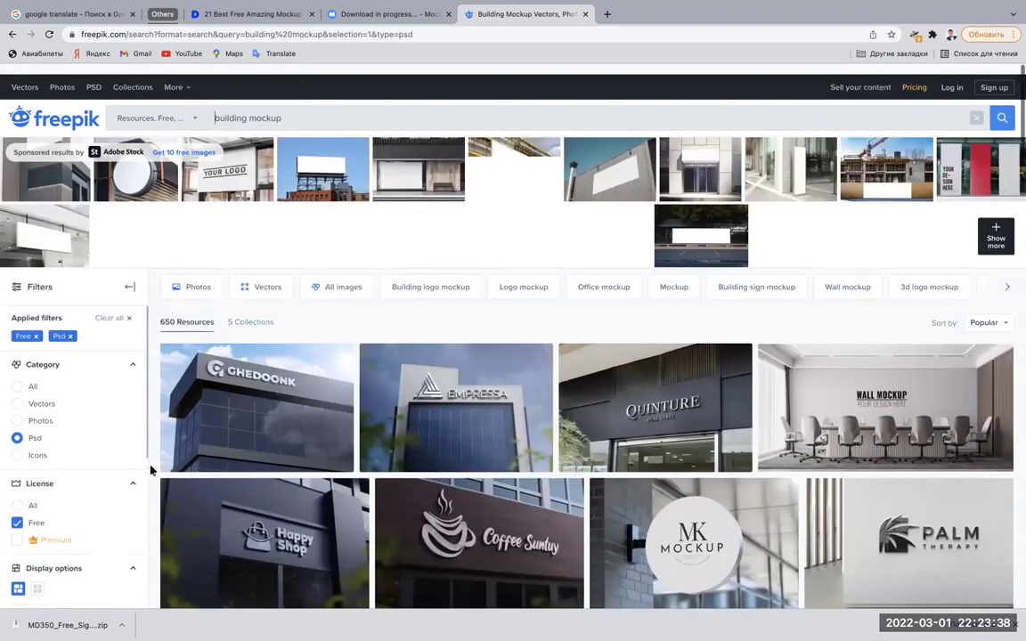
pyautogui.scroll(-5, 150, 470)
pyautogui.scroll(3, 151, 470)
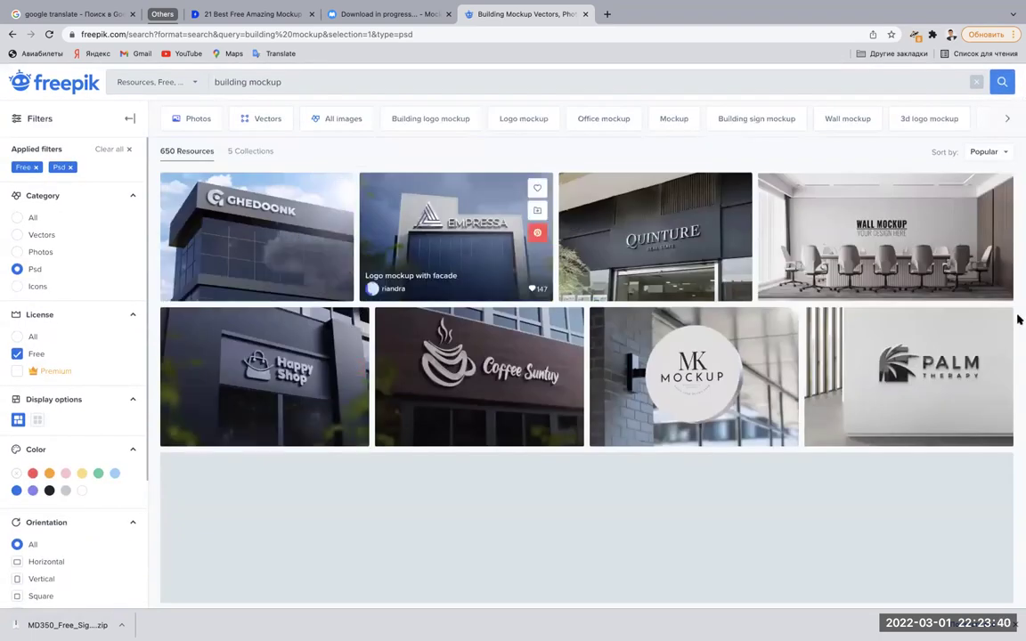
pyautogui.scroll(5, 895, 212)
pyautogui.scroll(3, 895, 212)
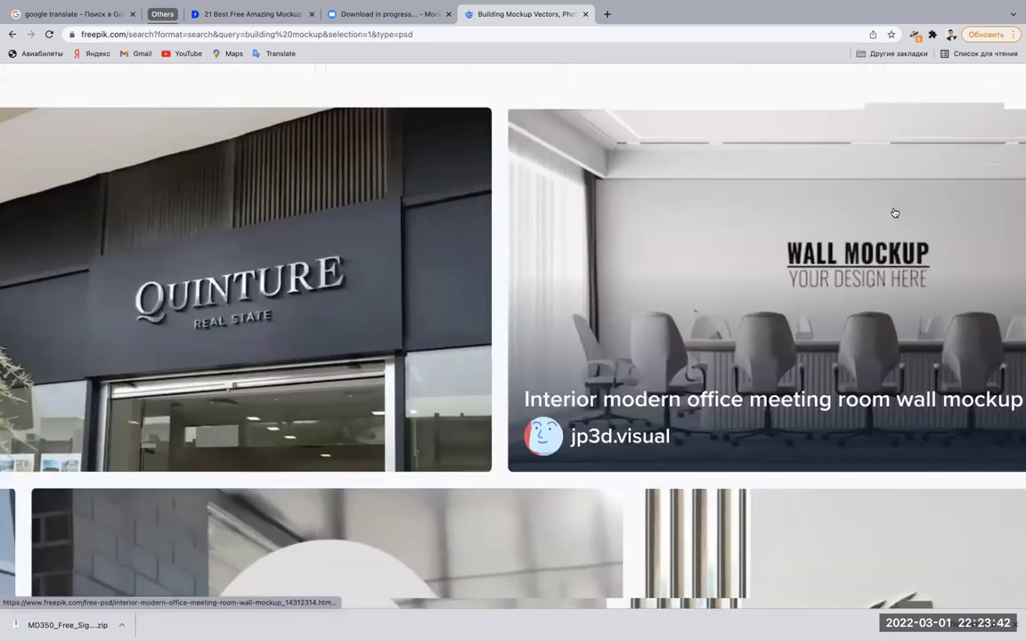
pyautogui.scroll(-5, 895, 212)
pyautogui.scroll(-2, 924, 265)
pyautogui.hscroll(2, 927, 272)
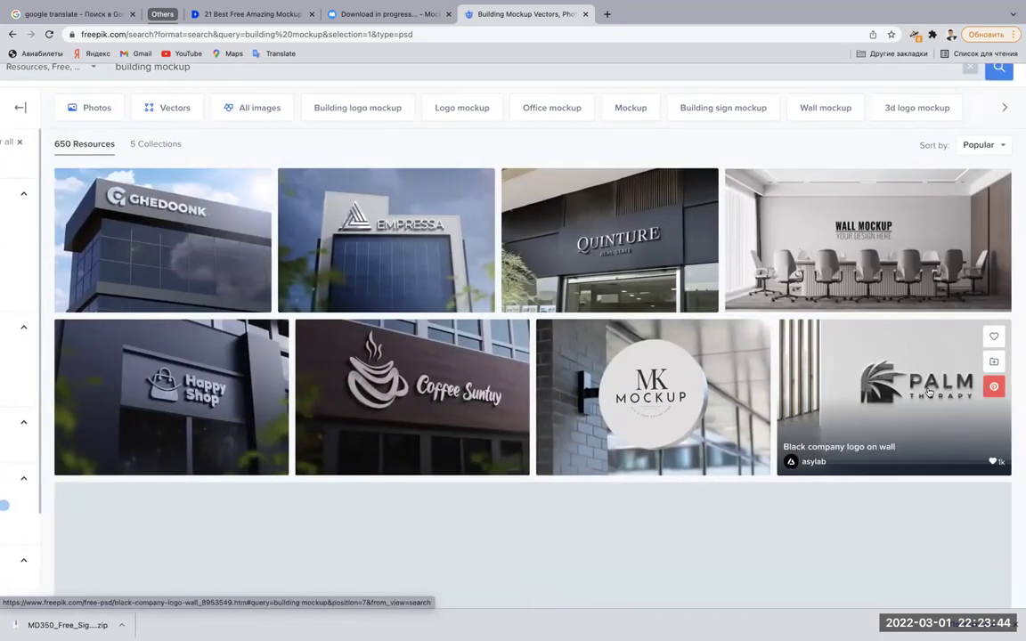
pyautogui.scroll(2, 932, 401)
pyautogui.scroll(-5, 932, 401)
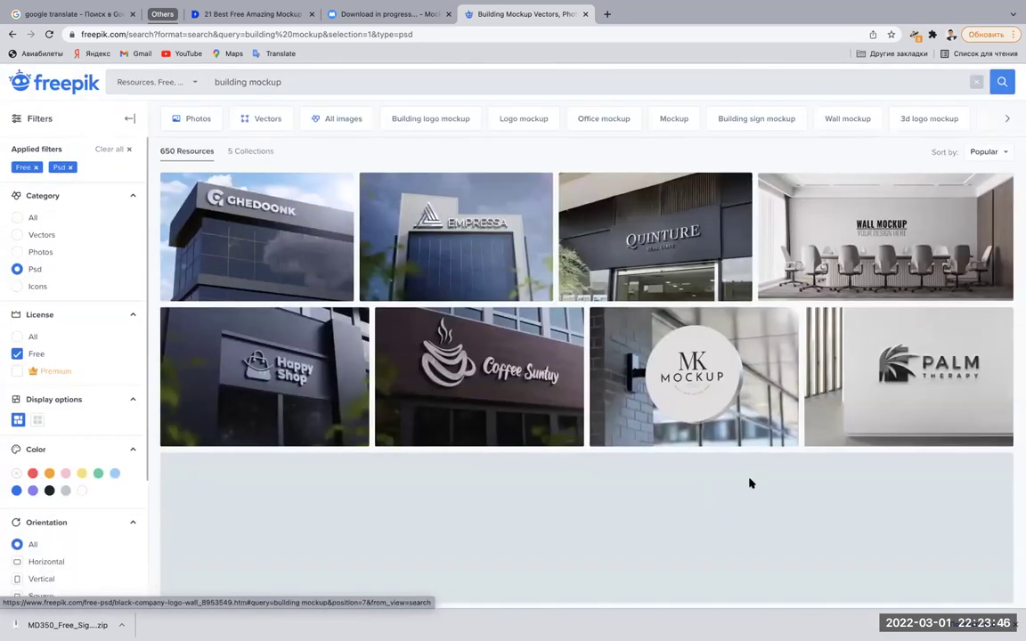
pyautogui.scroll(-2, 748, 481)
pyautogui.scroll(-3, 748, 481)
pyautogui.scroll(3, 750, 484)
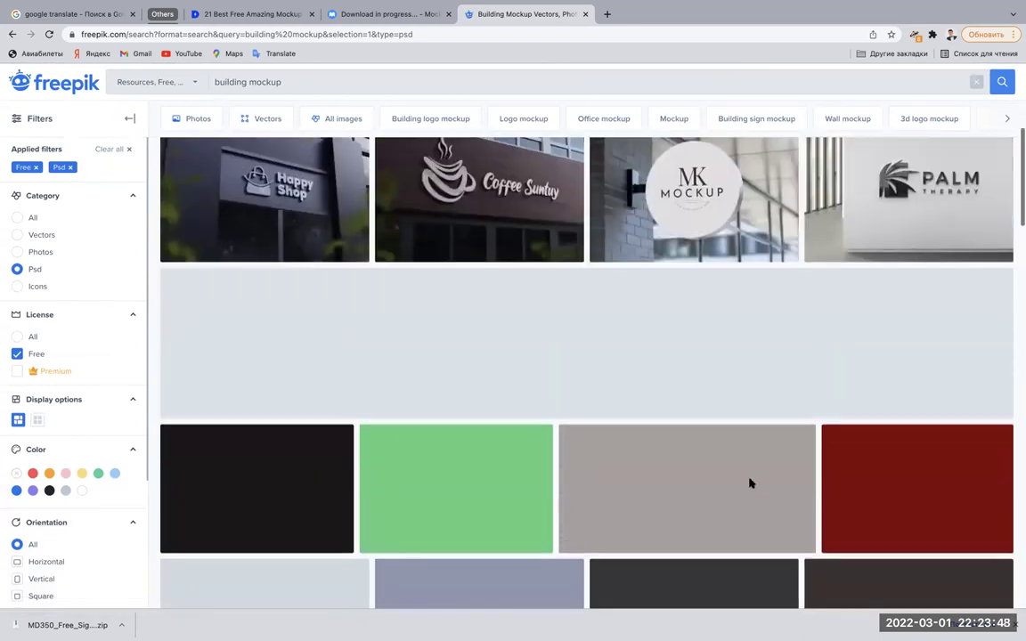
pyautogui.scroll(2, 750, 484)
pyautogui.scroll(-3, 750, 484)
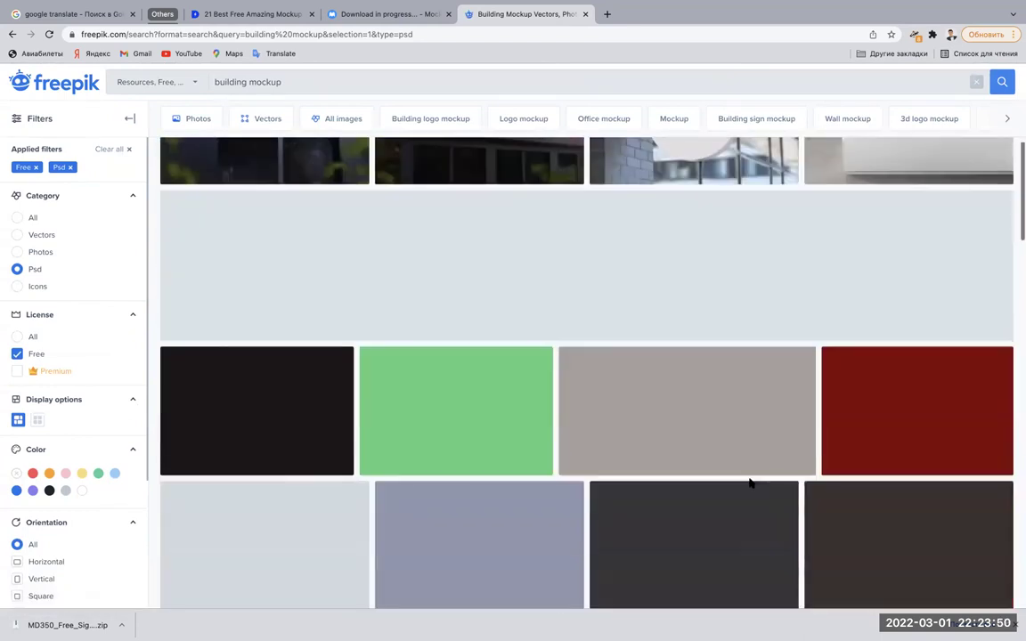
pyautogui.scroll(-2, 748, 481)
pyautogui.scroll(-3, 540, 481)
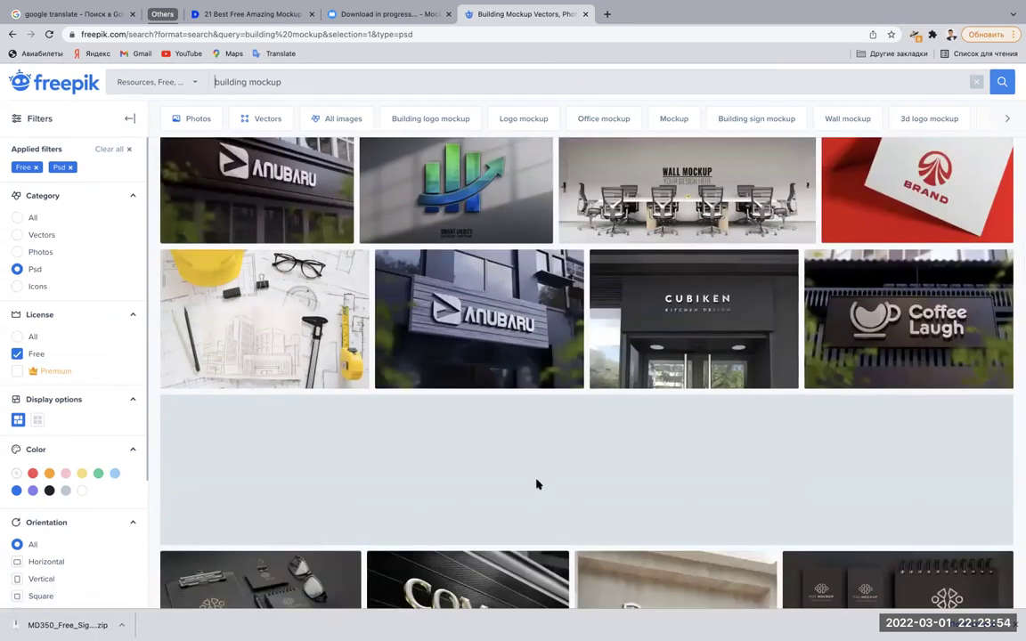
pyautogui.scroll(-5, 537, 484)
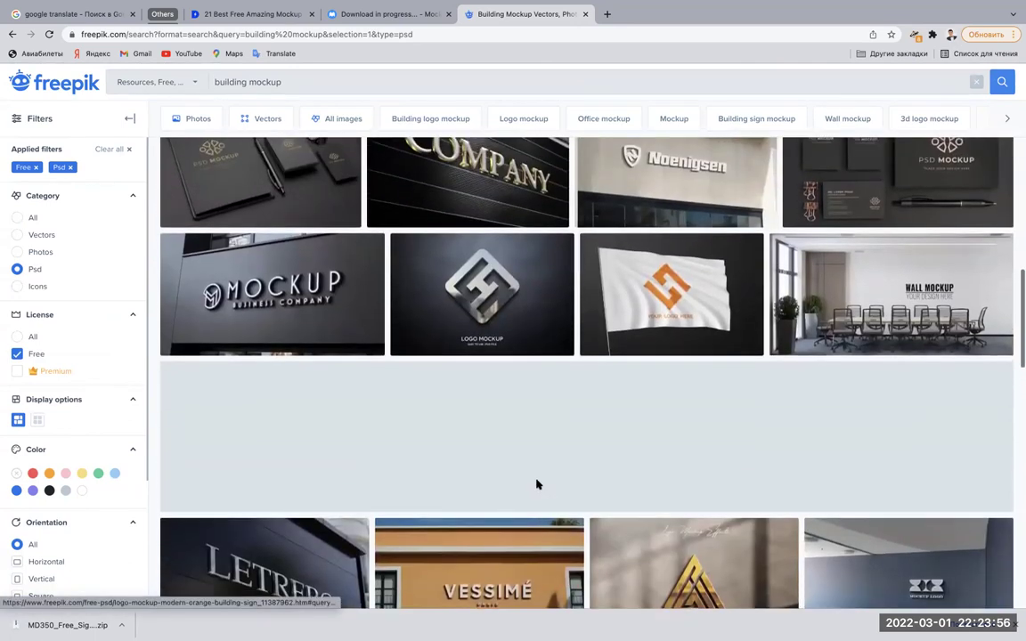
pyautogui.scroll(1, 537, 484)
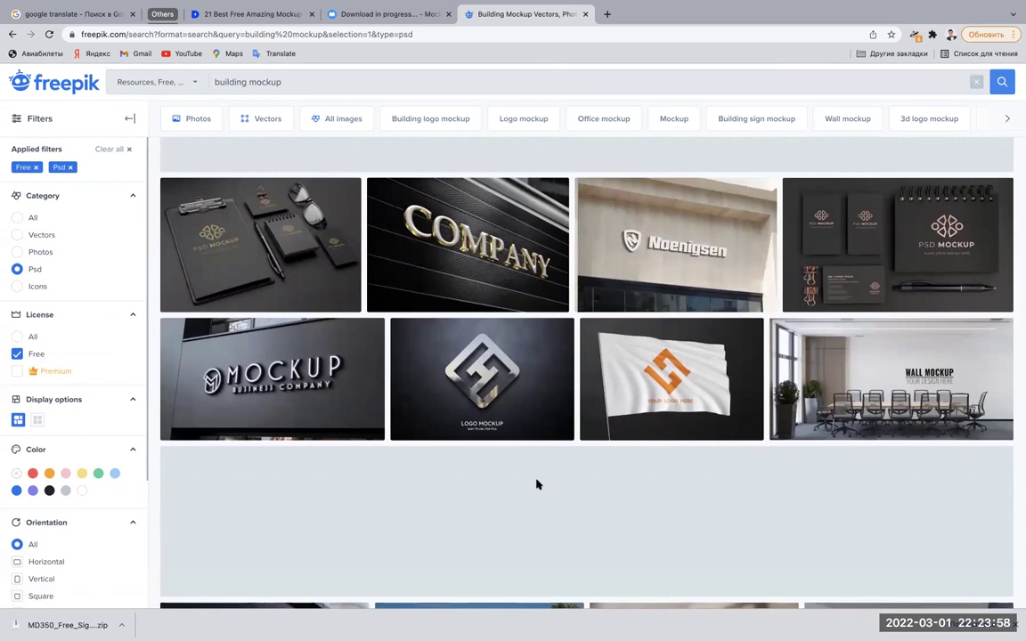
# Download the Noenigsen modern beige facade sign logo mockup PSD with attribution, then close the preview.
pyautogui.click(661, 242)
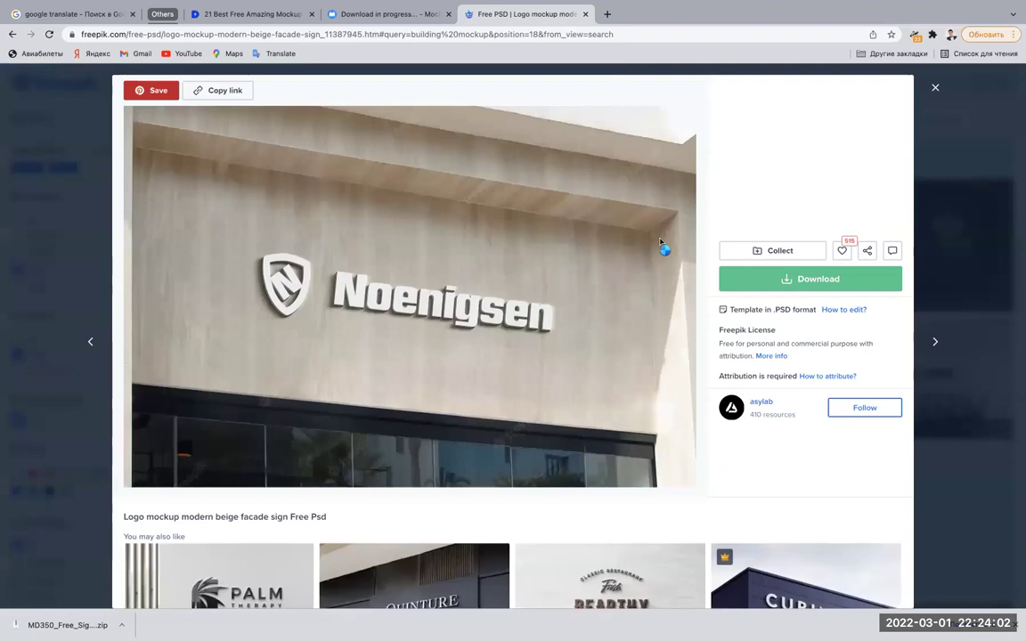
pyautogui.scroll(-1, 661, 242)
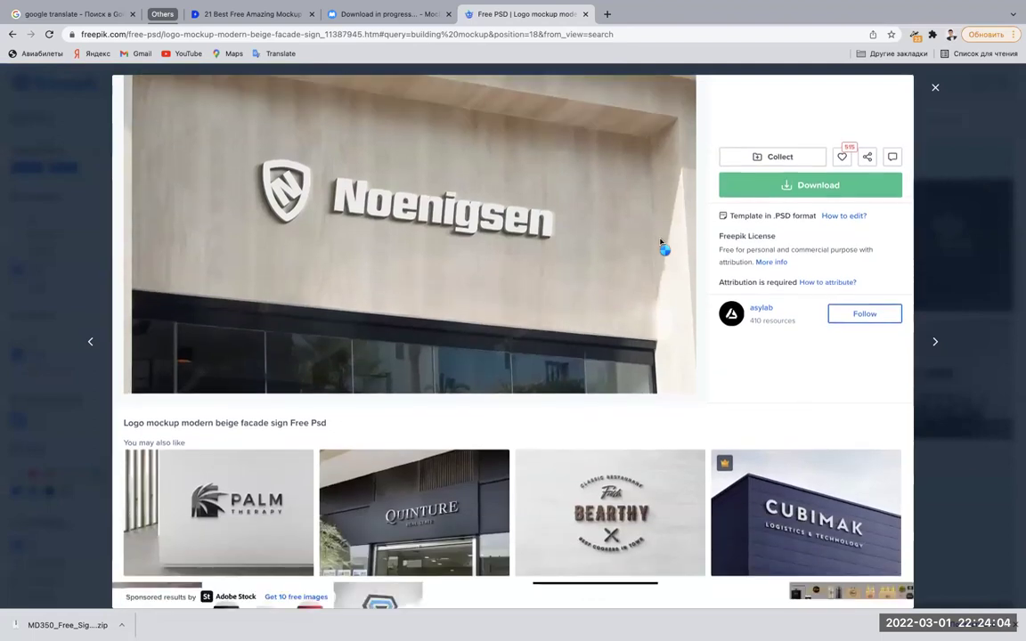
pyautogui.scroll(1, 661, 242)
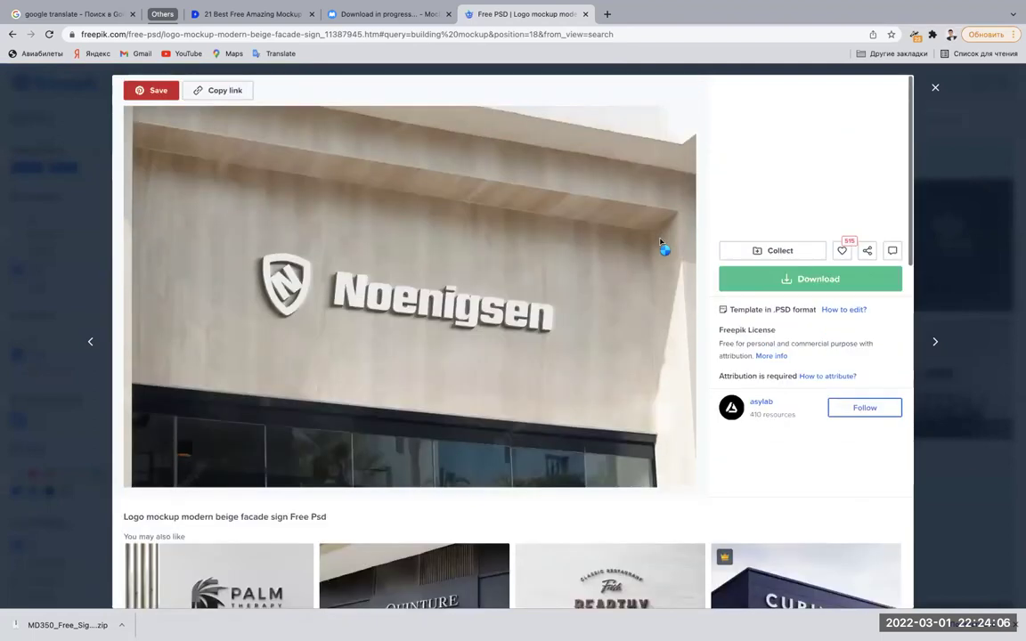
pyautogui.scroll(-1, 661, 242)
pyautogui.scroll(-2, 661, 242)
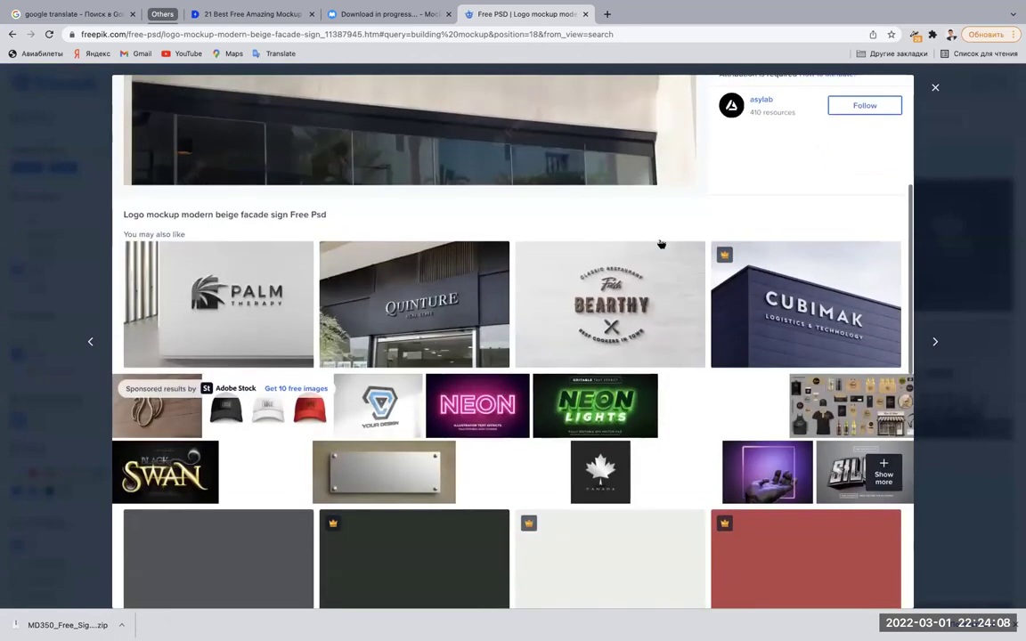
pyautogui.scroll(3, 664, 242)
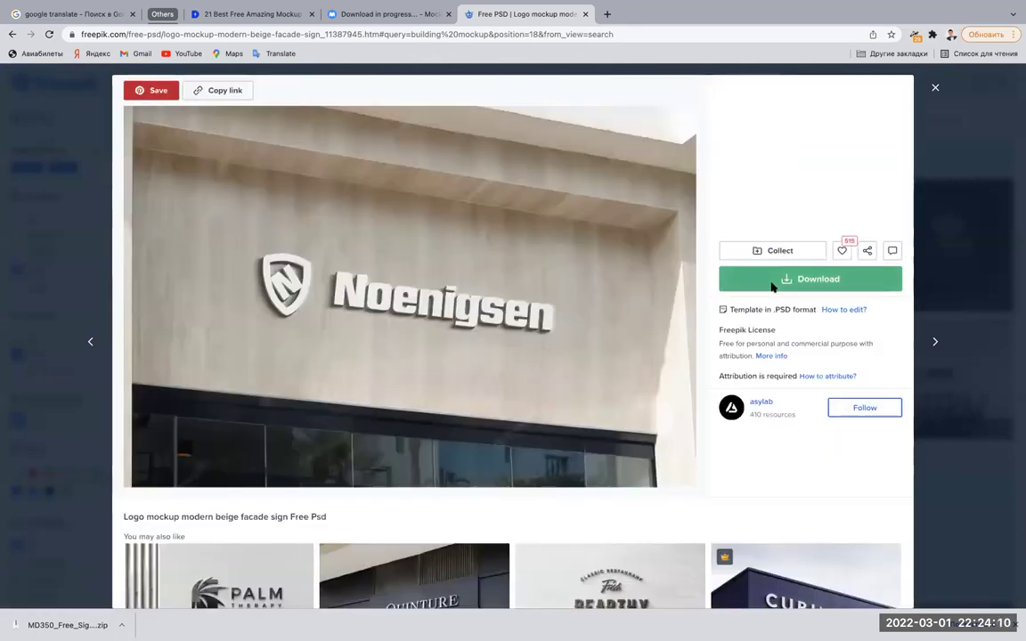
pyautogui.click(773, 282)
pyautogui.click(754, 405)
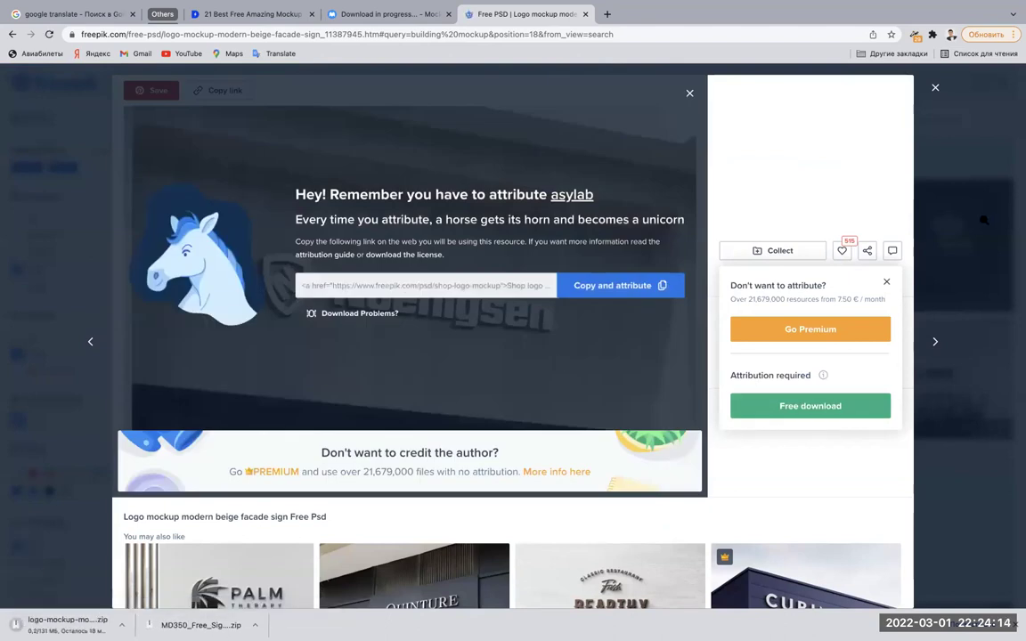
pyautogui.press('Escape')
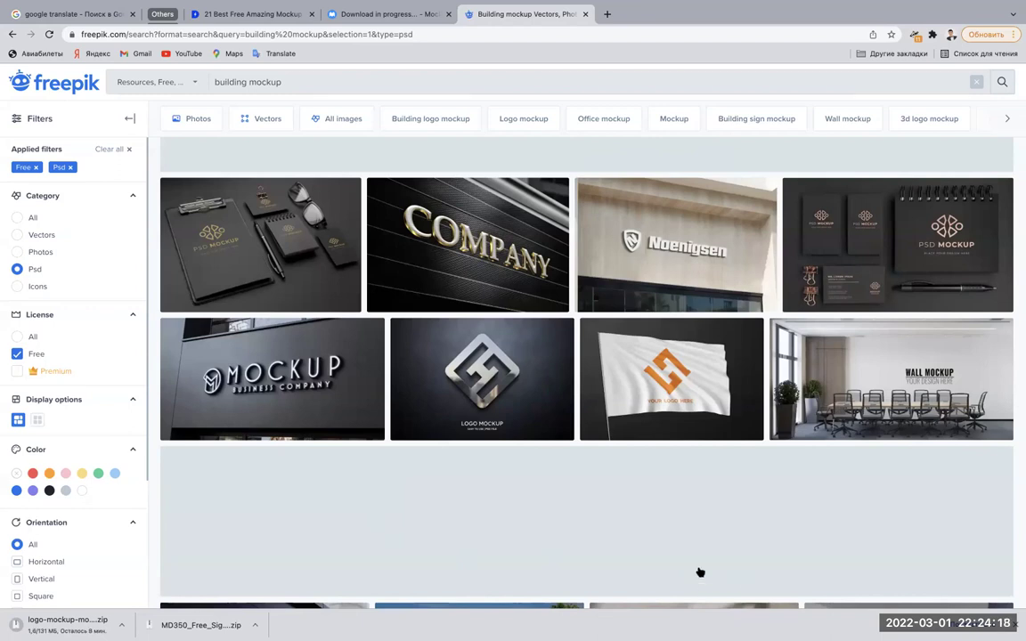
pyautogui.scroll(-1, 700, 572)
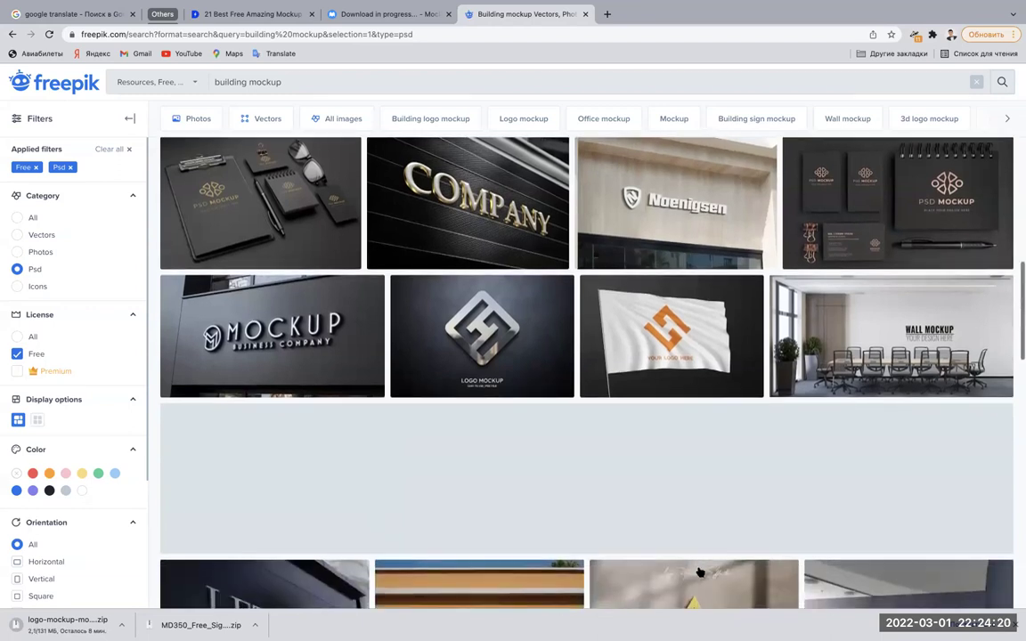
pyautogui.scroll(-2, 700, 572)
pyautogui.scroll(-2, 700, 572)
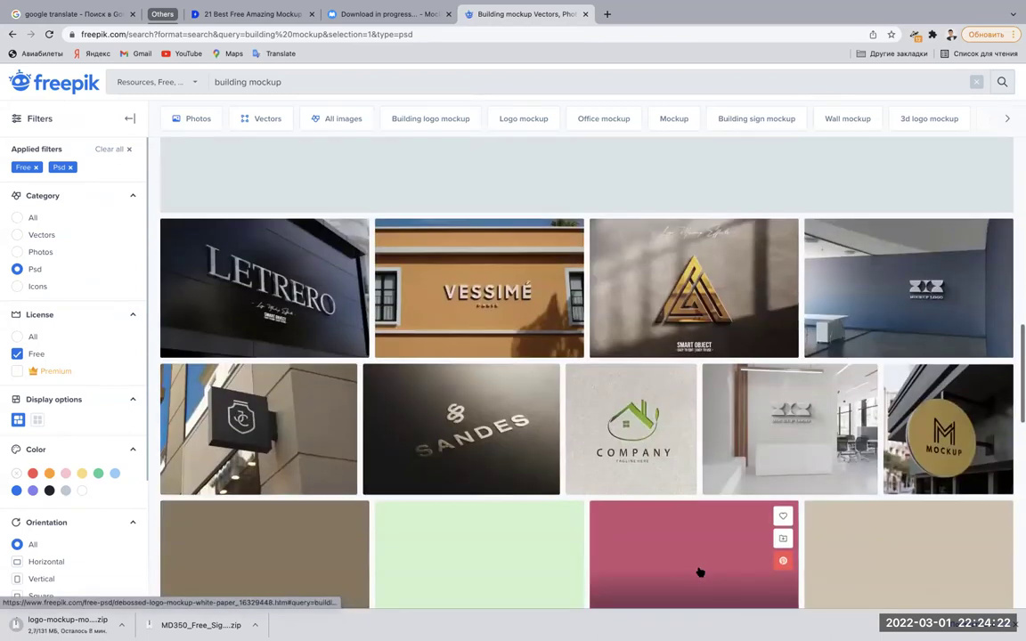
pyautogui.click(901, 242)
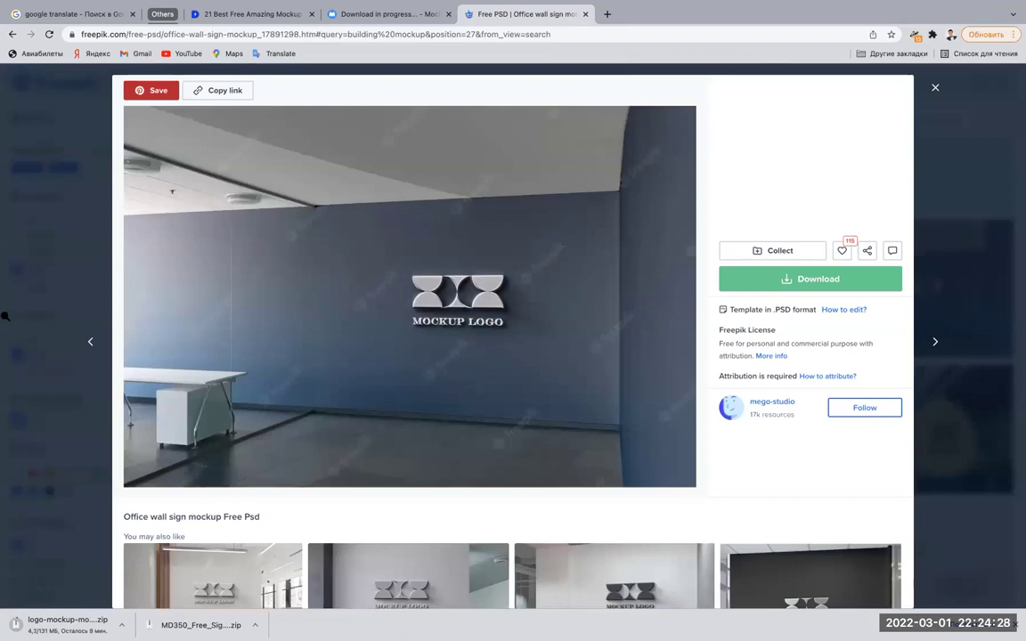
pyautogui.click(4, 316)
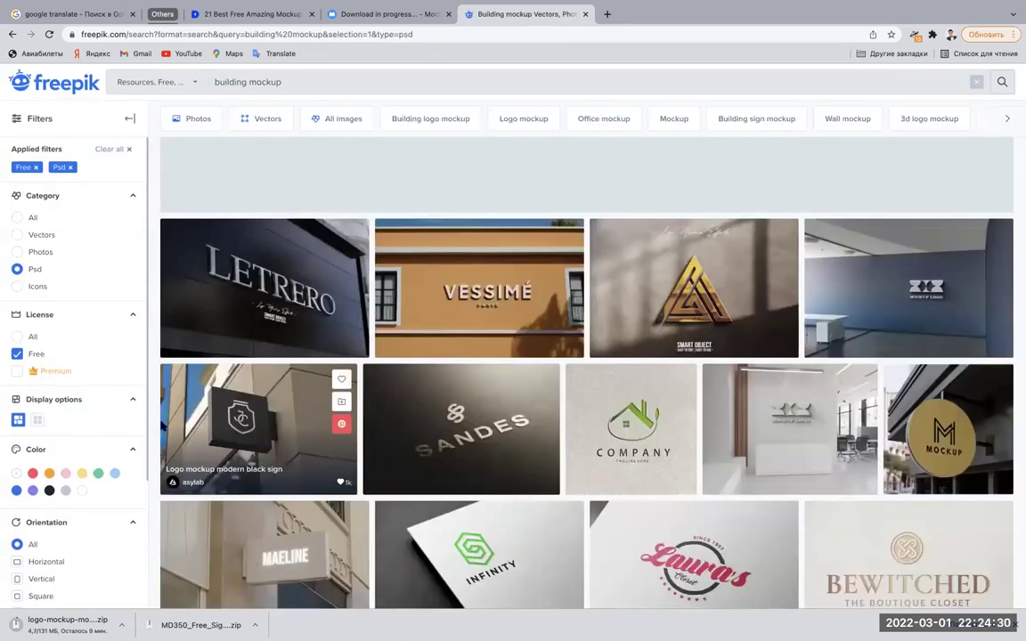
pyautogui.scroll(-5, 150, 425)
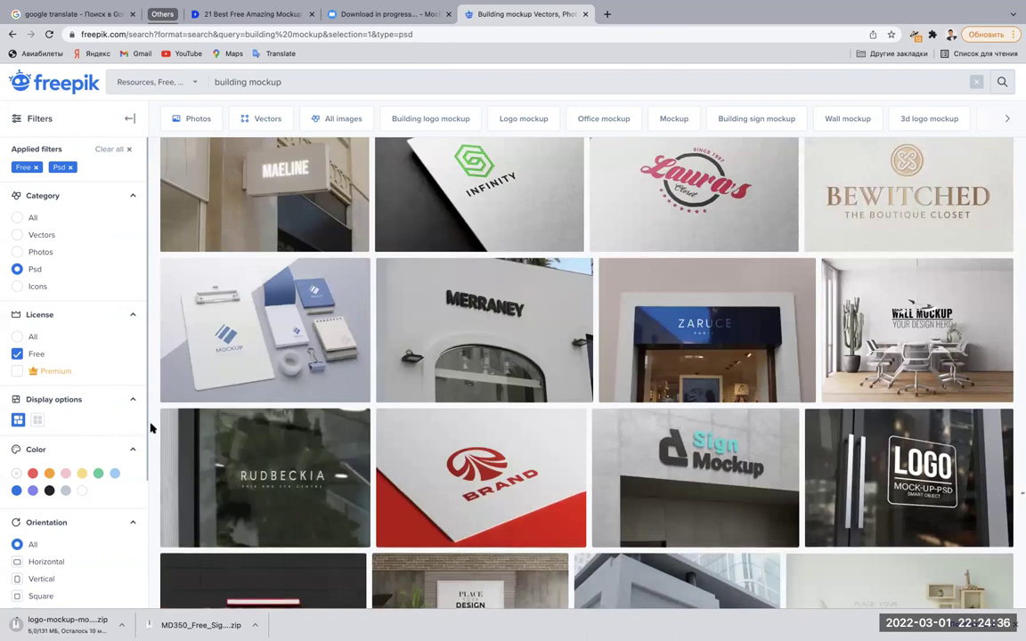
pyautogui.scroll(-2, 150, 428)
pyautogui.scroll(2, 150, 428)
pyautogui.click(280, 299)
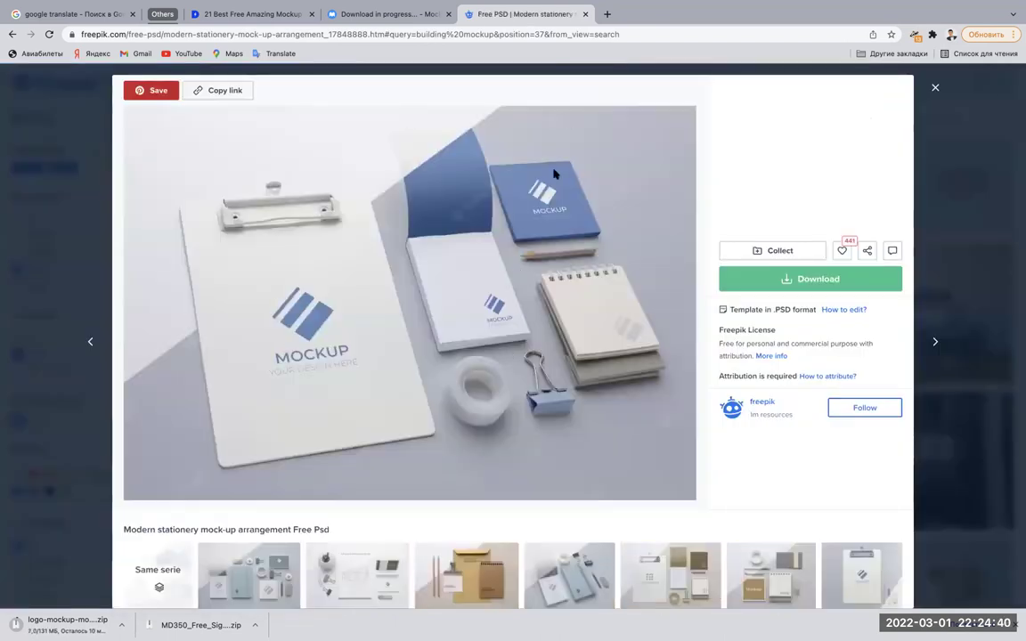
pyautogui.scroll(-3, 463, 279)
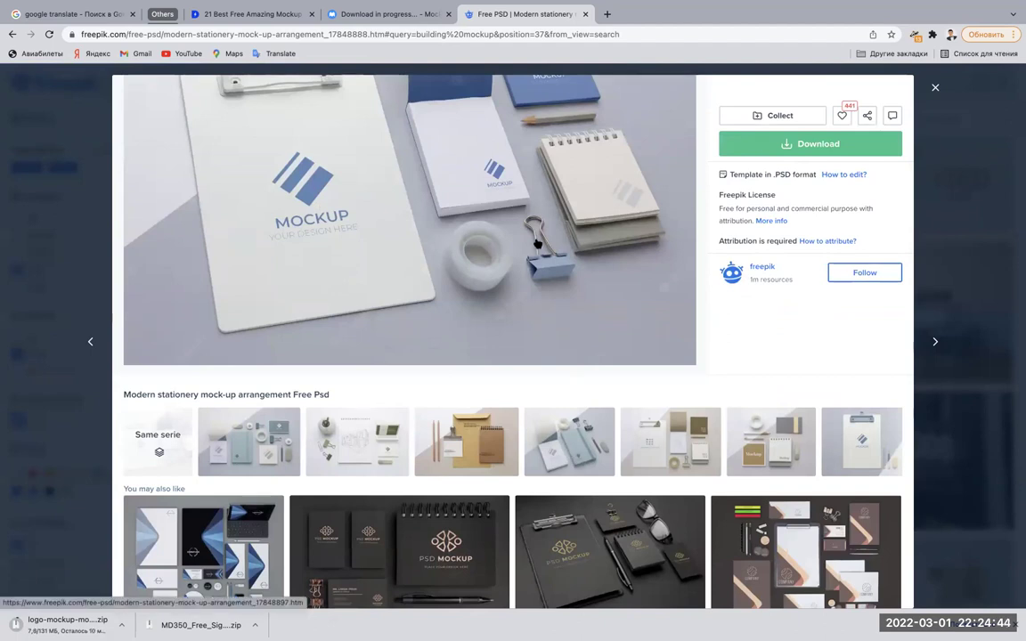
pyautogui.scroll(3, 570, 452)
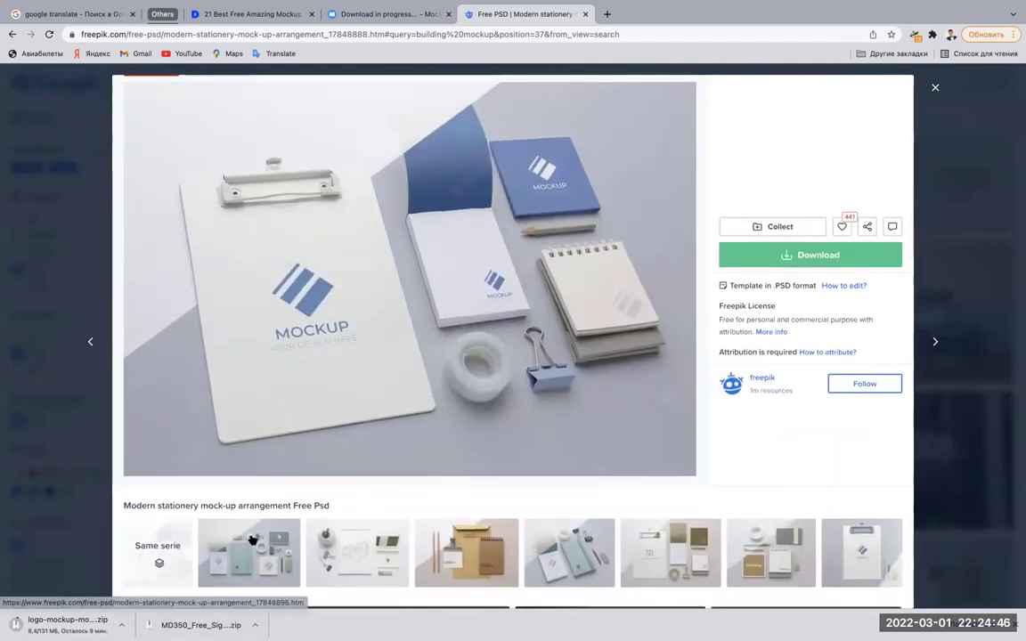
pyautogui.click(253, 540)
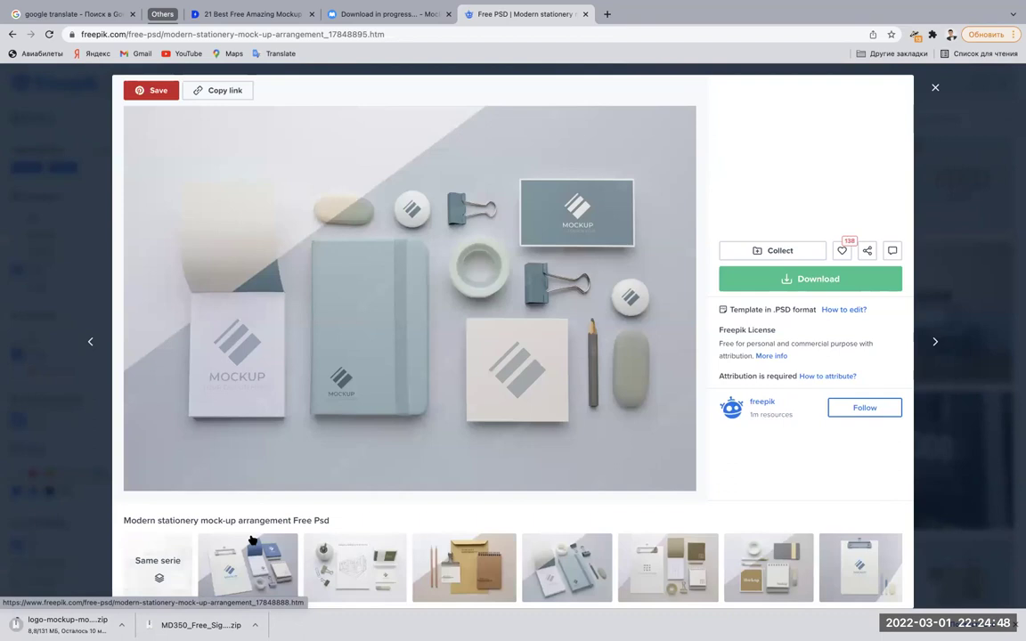
pyautogui.scroll(-1, 252, 540)
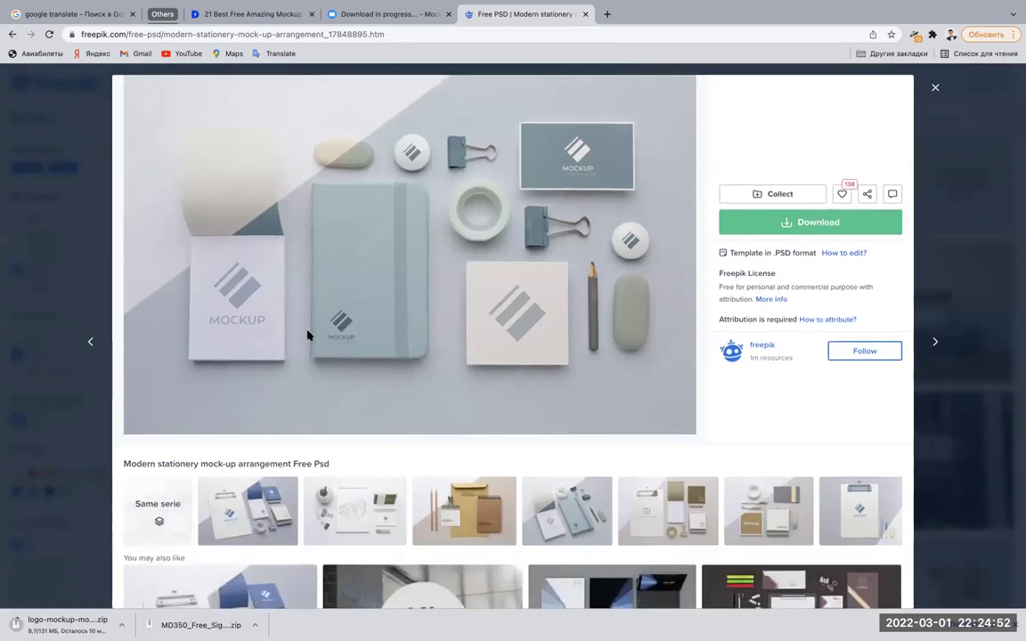
pyautogui.keyDown('ctrl'); pyautogui.scroll(3, 224, 267); pyautogui.keyUp('ctrl')
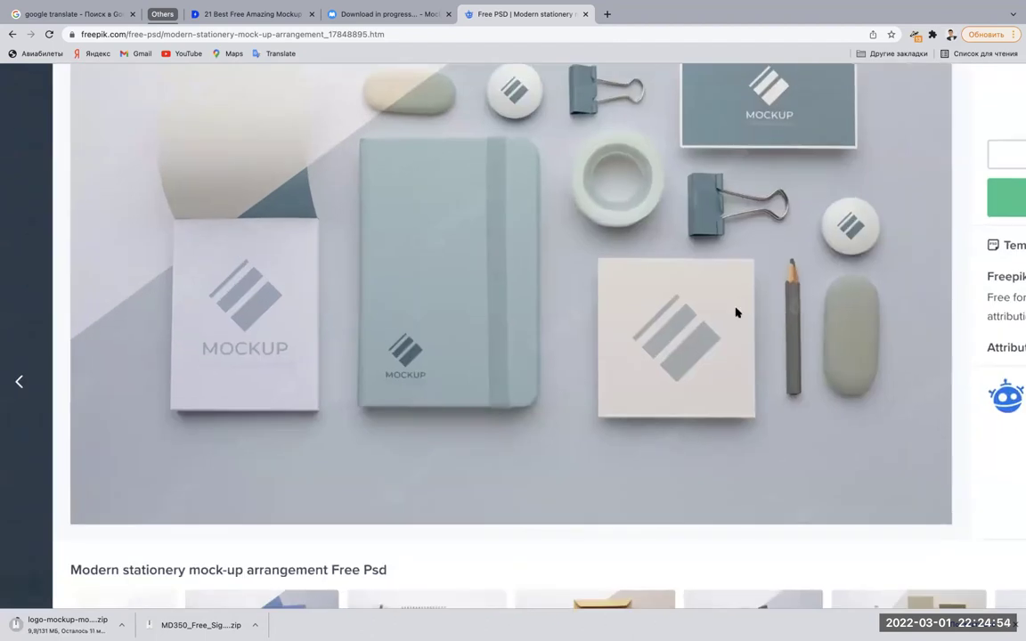
pyautogui.keyDown('ctrl'); pyautogui.scroll(-1, 736, 312); pyautogui.keyUp('ctrl')
pyautogui.keyDown('ctrl'); pyautogui.scroll(-1, 735, 312); pyautogui.keyUp('ctrl')
pyautogui.keyDown('ctrl'); pyautogui.scroll(-1, 736, 314); pyautogui.keyUp('ctrl')
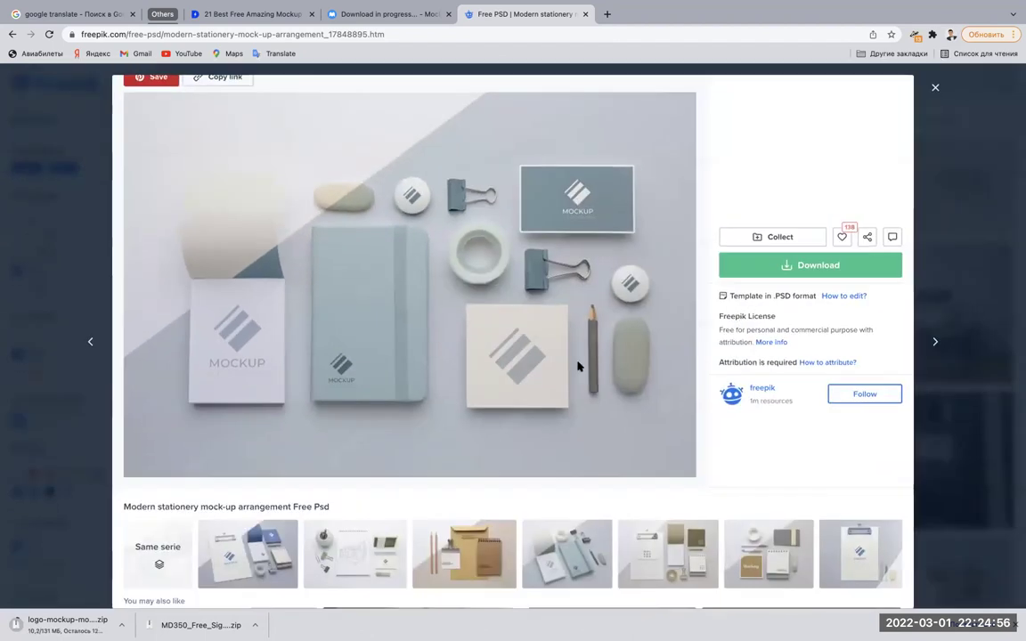
pyautogui.scroll(-2, 178, 369)
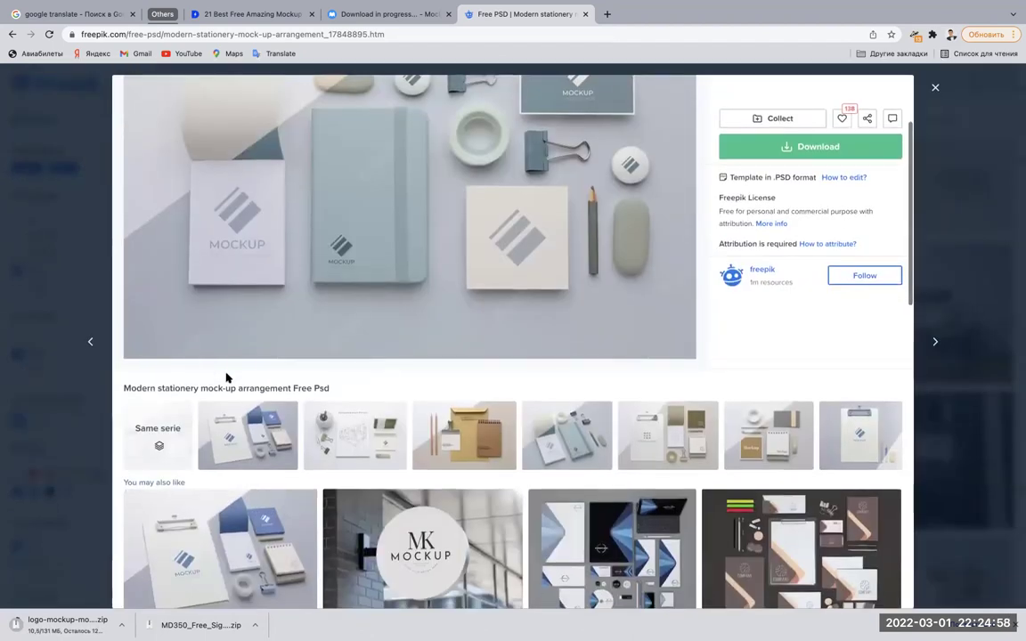
pyautogui.scroll(2, 336, 213)
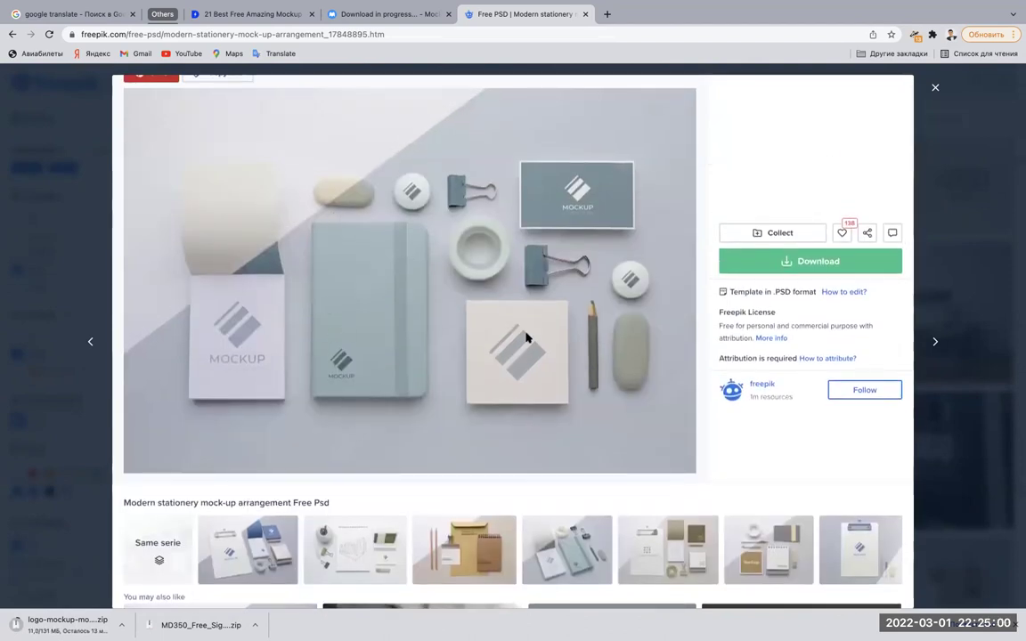
pyautogui.scroll(-2, 419, 294)
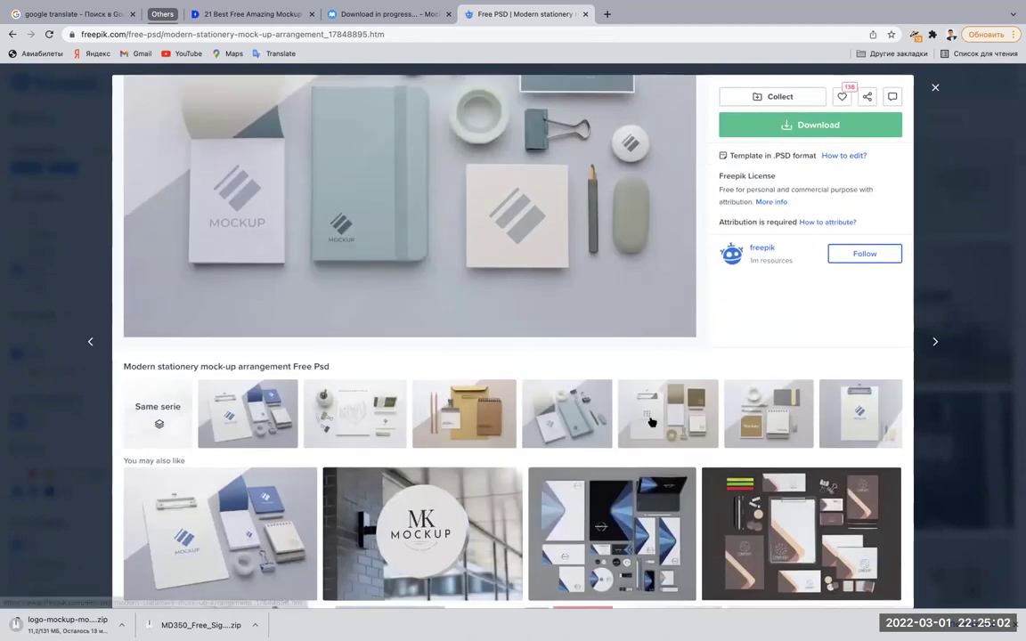
pyautogui.hscroll(1, 651, 422)
pyautogui.hscroll(1, 651, 422)
pyautogui.hscroll(1, 651, 422)
pyautogui.hscroll(1, 651, 422)
pyautogui.hscroll(1, 651, 423)
pyautogui.hscroll(2, 652, 422)
pyautogui.hscroll(2, 651, 422)
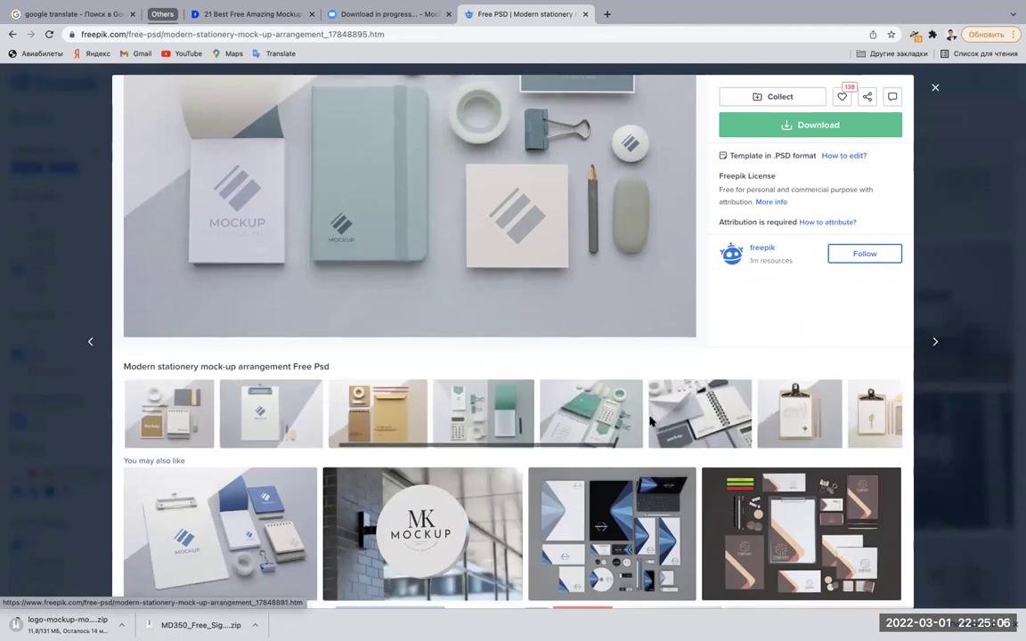
pyautogui.hscroll(2, 651, 422)
pyautogui.hscroll(2, 651, 422)
pyautogui.hscroll(-2, 431, 426)
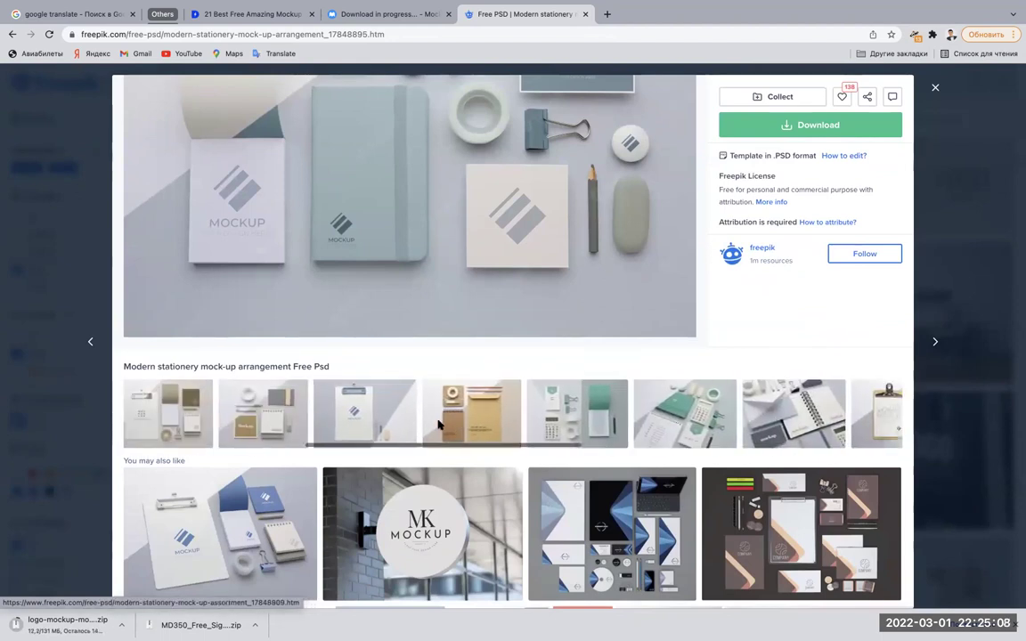
pyautogui.hscroll(-3, 440, 426)
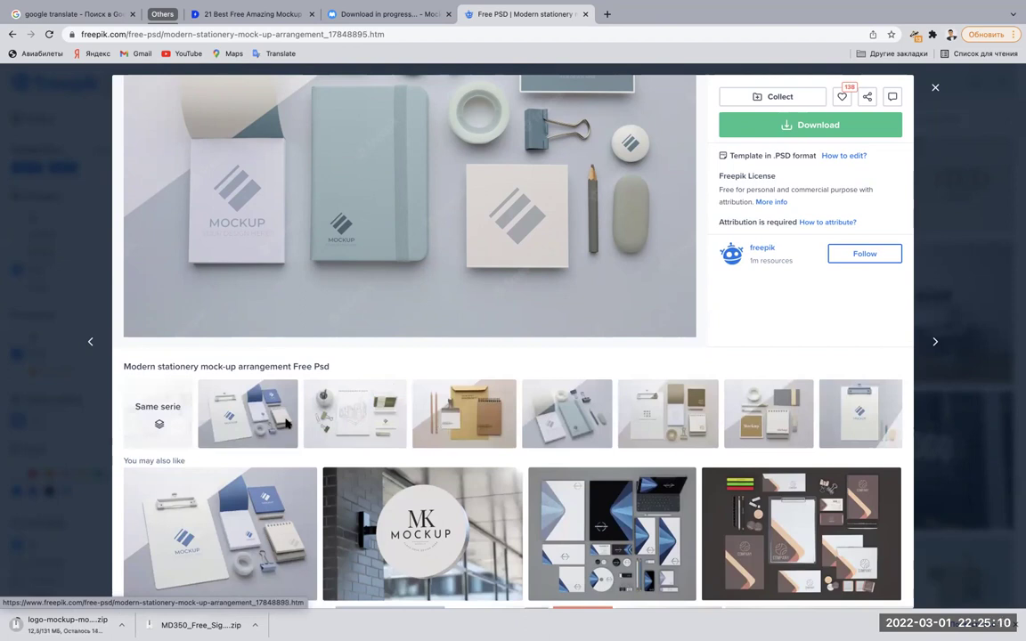
pyautogui.scroll(-3, 277, 419)
pyautogui.scroll(-3, 276, 419)
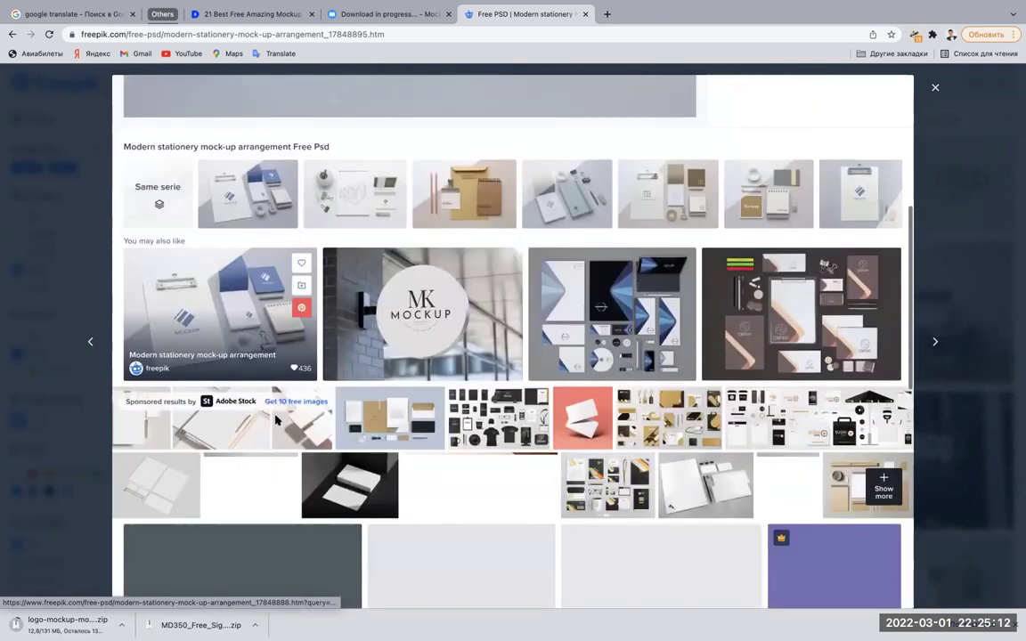
pyautogui.scroll(-3, 276, 419)
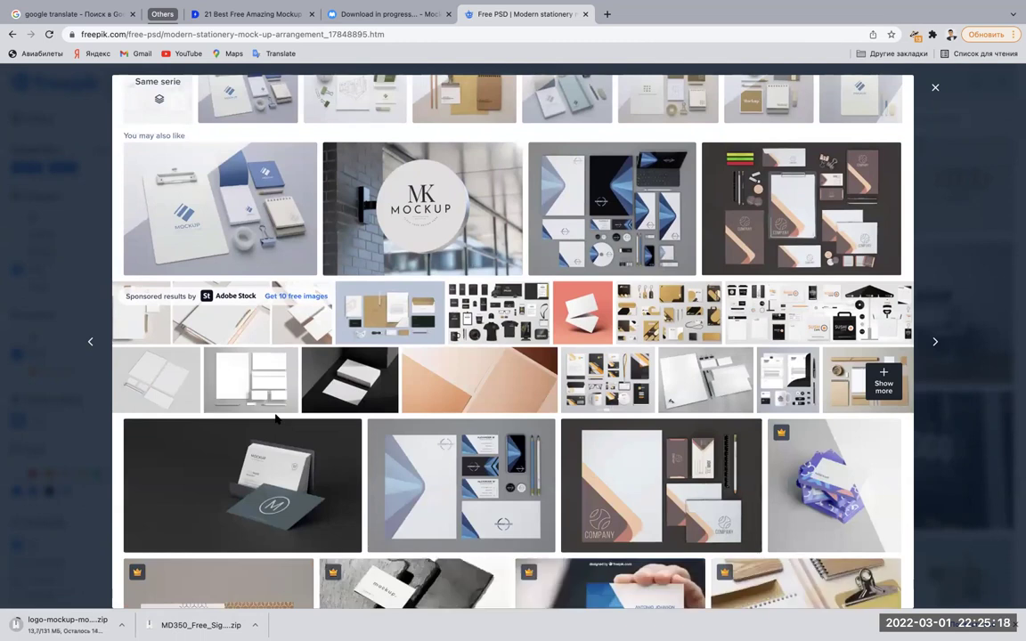
pyautogui.scroll(1, 276, 419)
pyautogui.scroll(1, 276, 419)
pyautogui.scroll(2, 276, 419)
pyautogui.scroll(2, 276, 419)
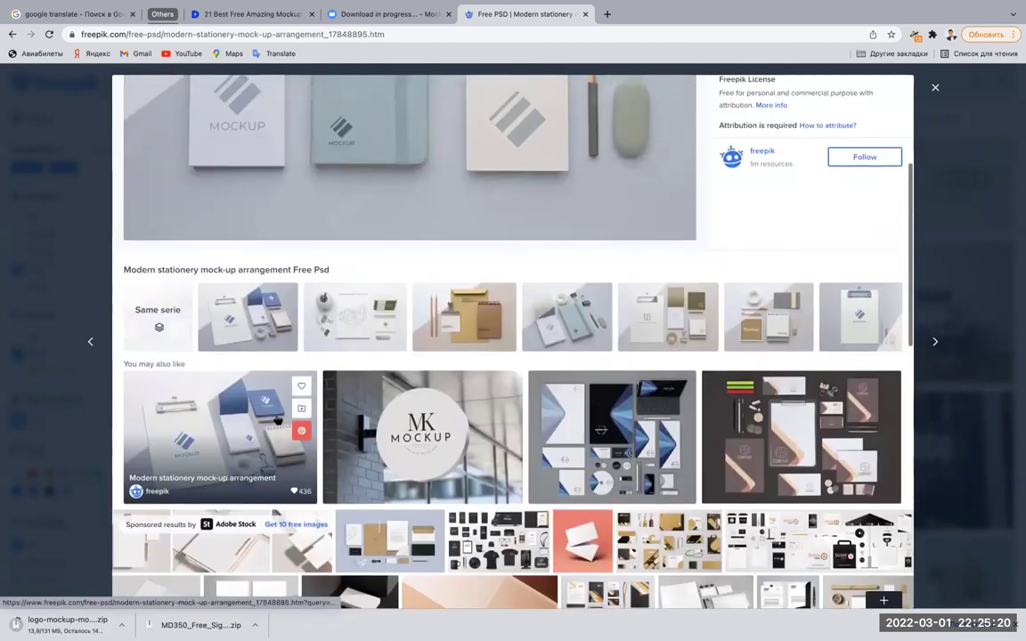
pyautogui.scroll(1, 510, 251)
pyautogui.scroll(5, 511, 251)
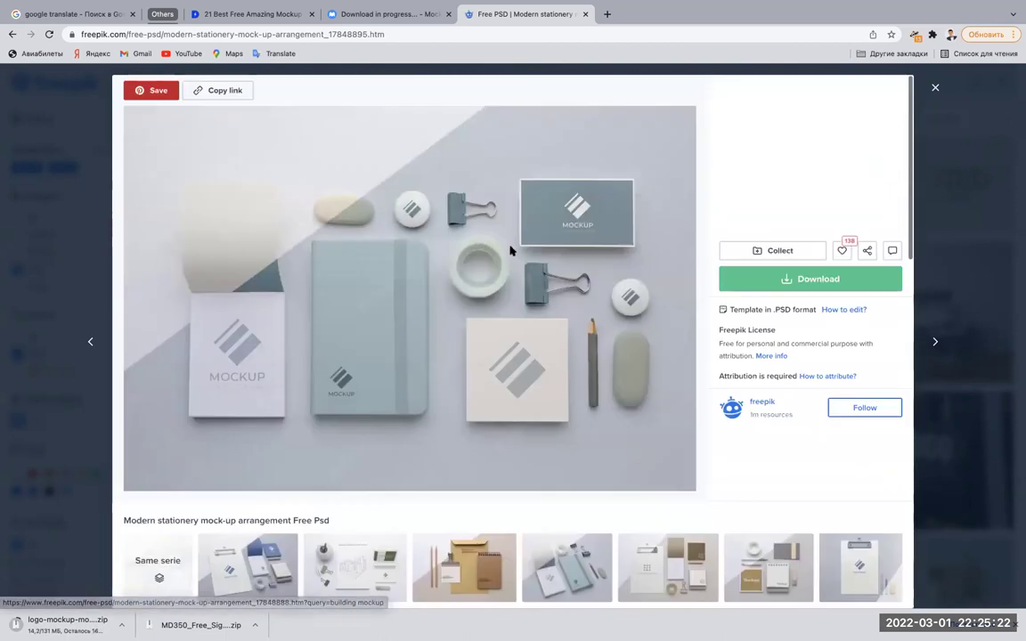
pyautogui.scroll(-1, 521, 249)
pyautogui.scroll(-2, 521, 251)
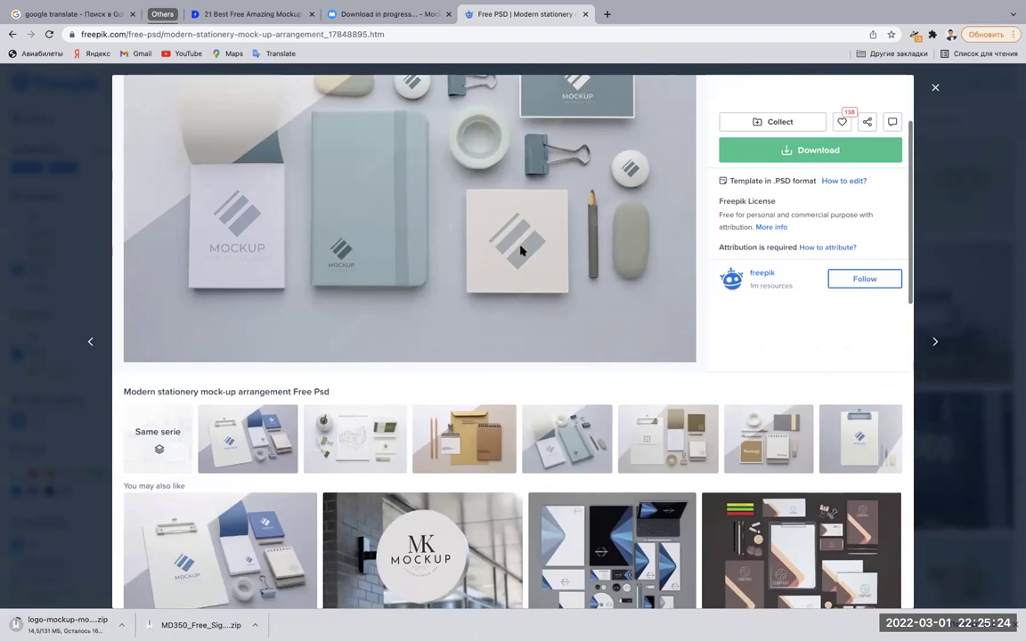
pyautogui.scroll(-3, 521, 251)
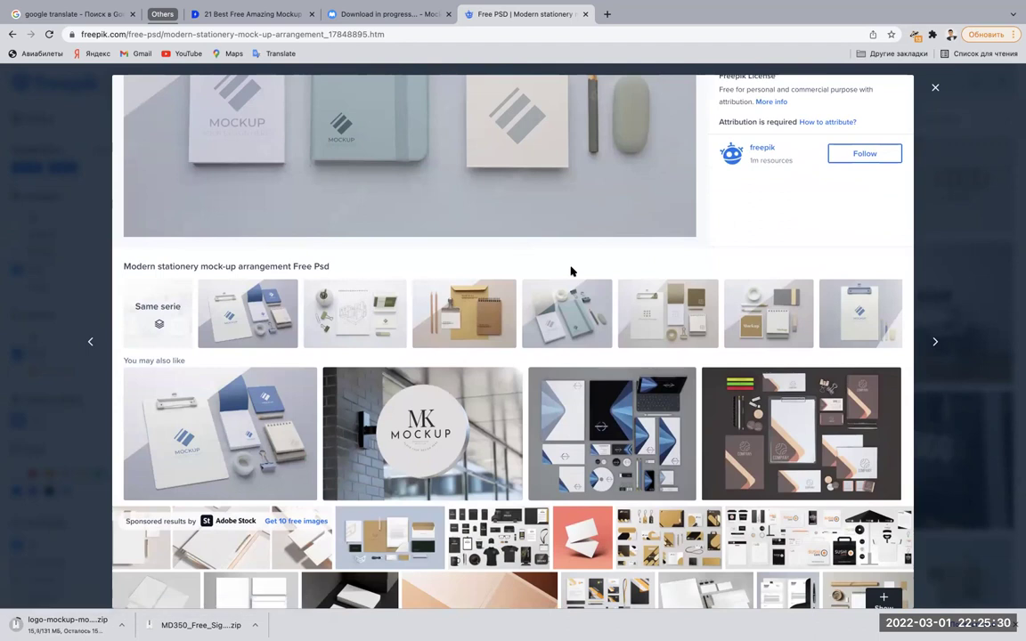
pyautogui.scroll(-2, 571, 271)
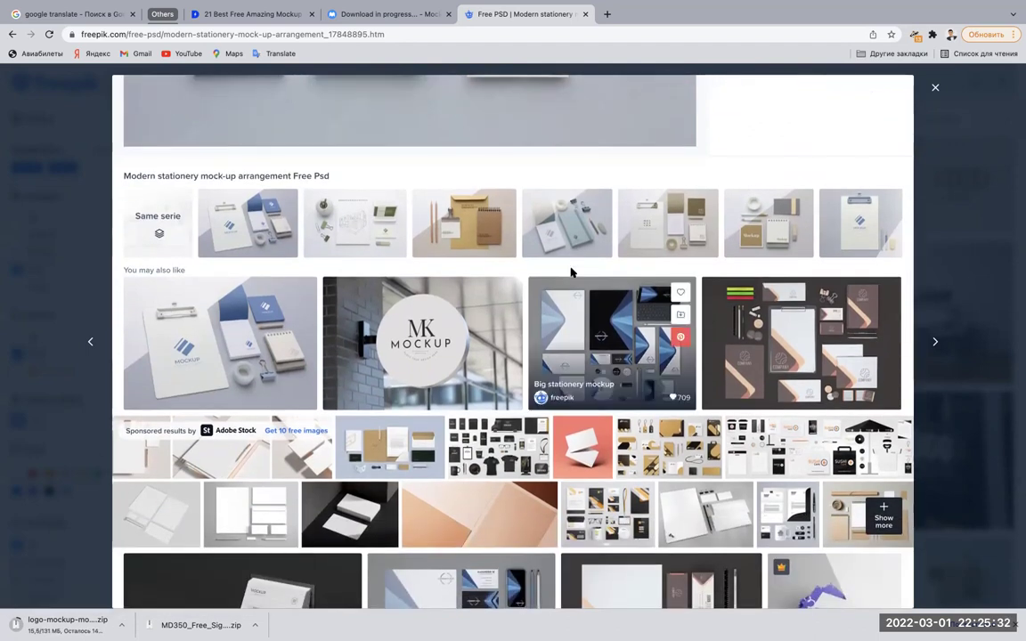
pyautogui.scroll(-4, 571, 270)
pyautogui.scroll(-5, 571, 276)
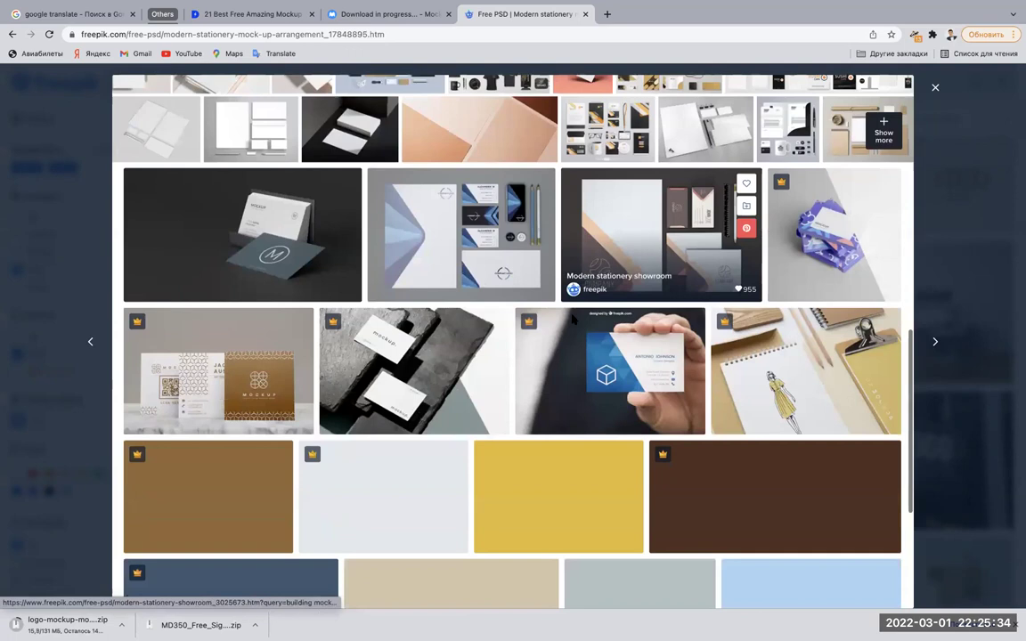
pyautogui.scroll(-4, 572, 303)
pyautogui.scroll(-2, 572, 318)
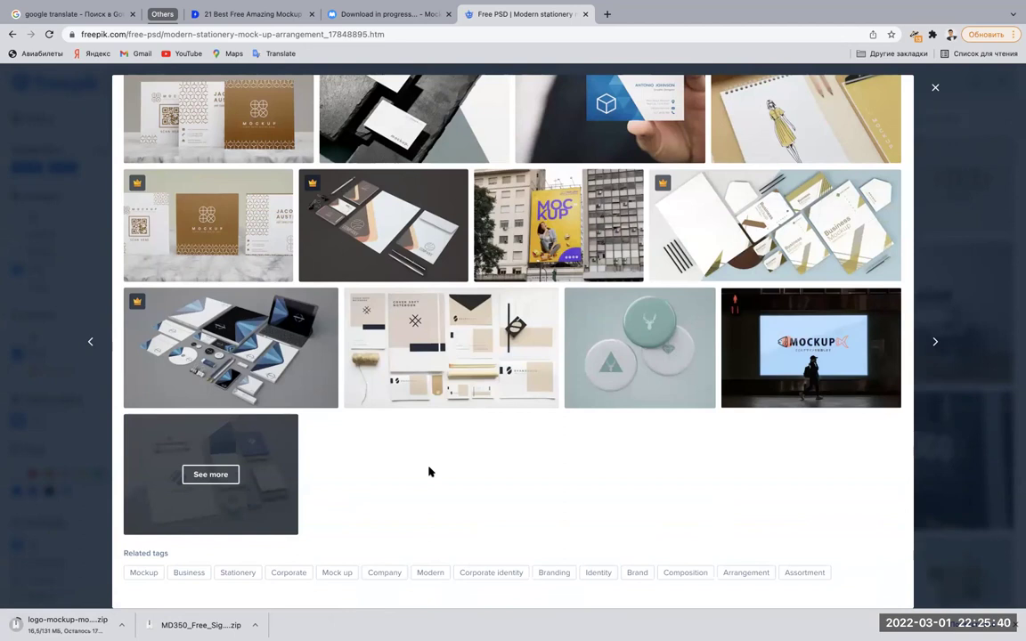
pyautogui.scroll(3, 428, 472)
pyautogui.scroll(1, 428, 542)
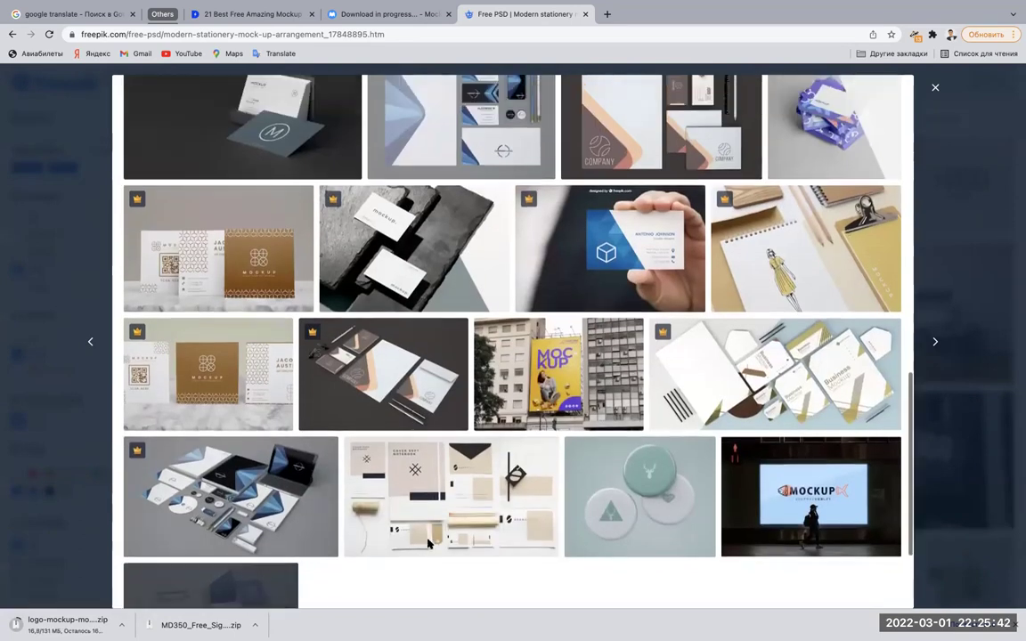
pyautogui.scroll(3, 428, 542)
pyautogui.scroll(5, 267, 427)
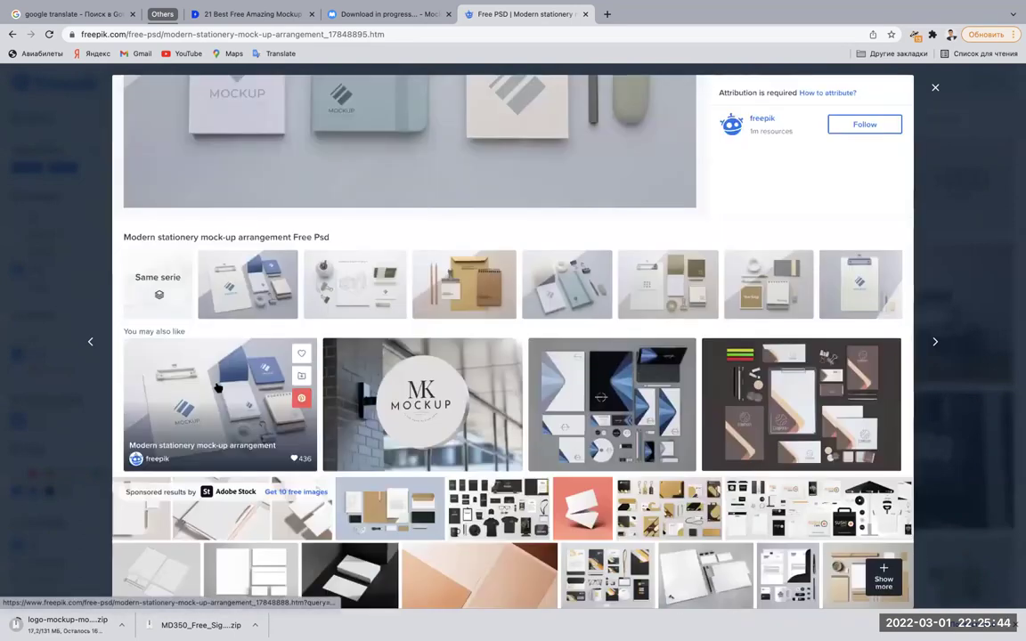
# Start the free download of the Modern stationery mock-up arrangement clipboard PSD.
pyautogui.click(218, 388)
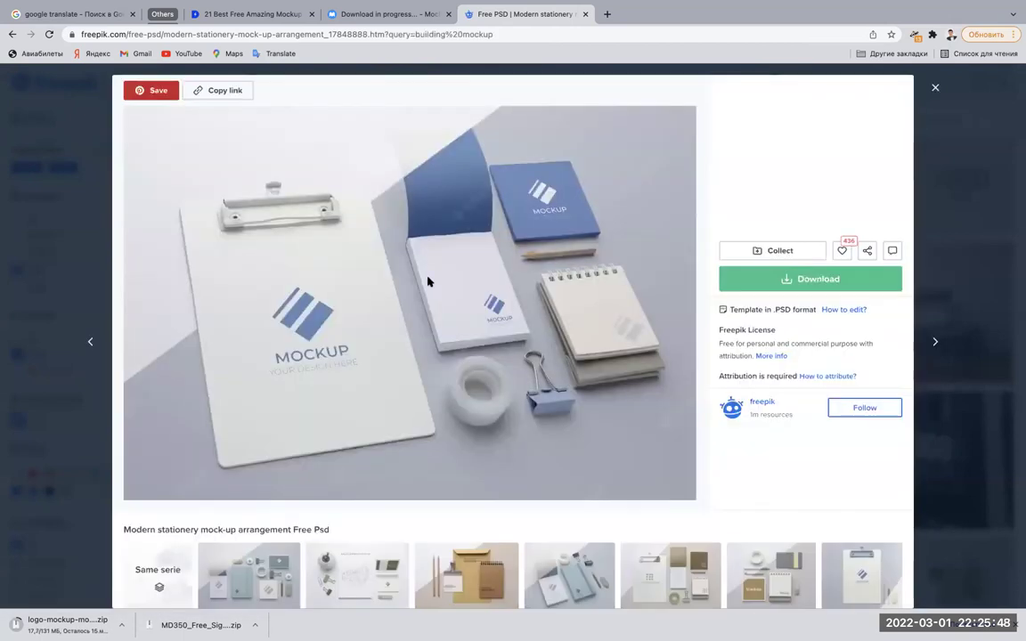
pyautogui.click(772, 279)
pyautogui.click(784, 406)
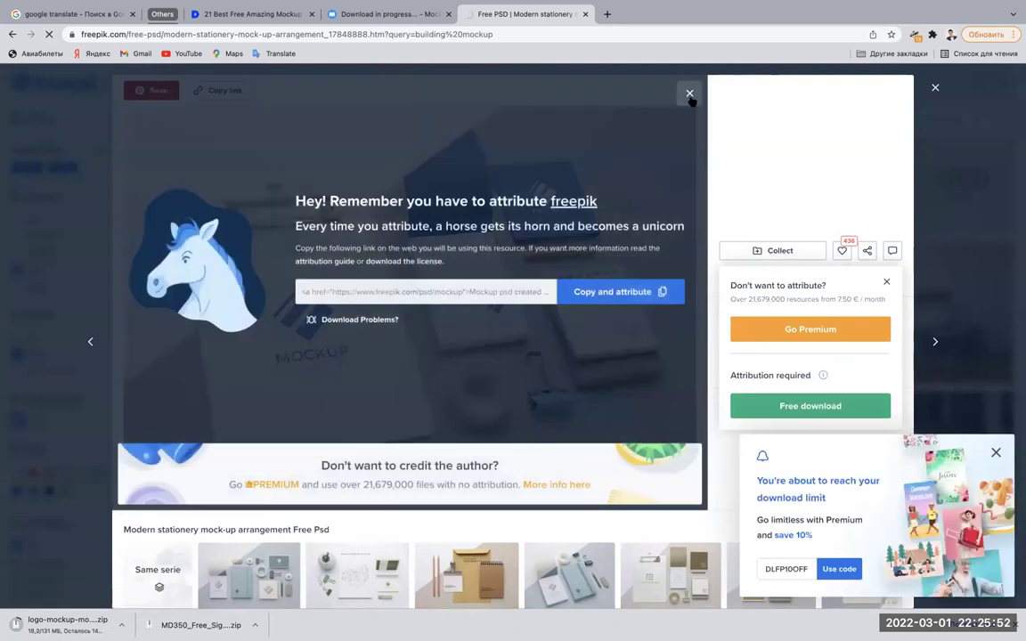
pyautogui.click(689, 94)
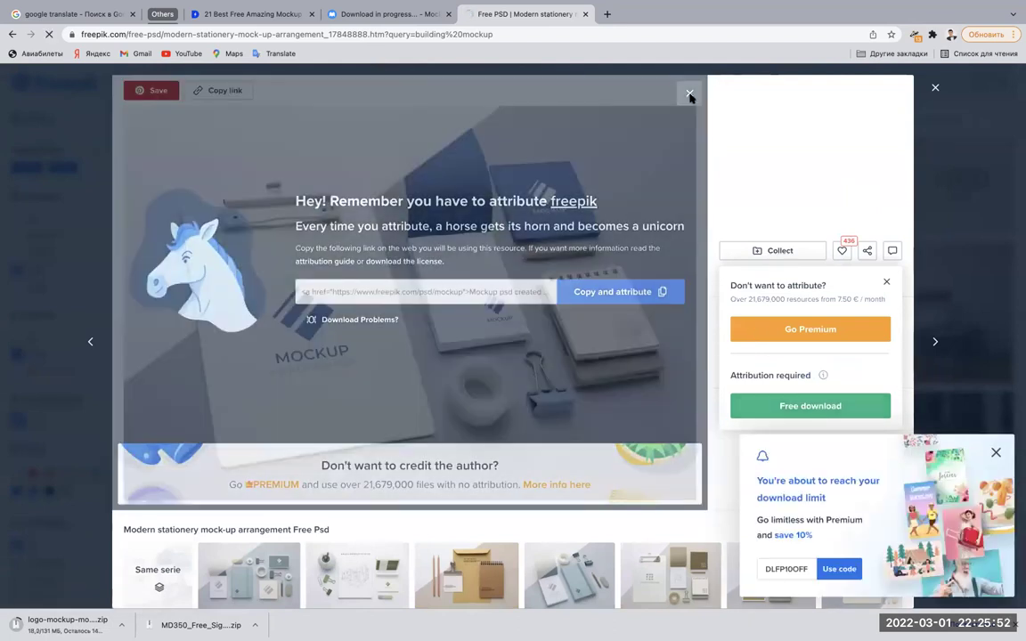
# Dismiss the download-limit popup, browse related mockups, and close the preview.
pyautogui.scroll(-3, 525, 287)
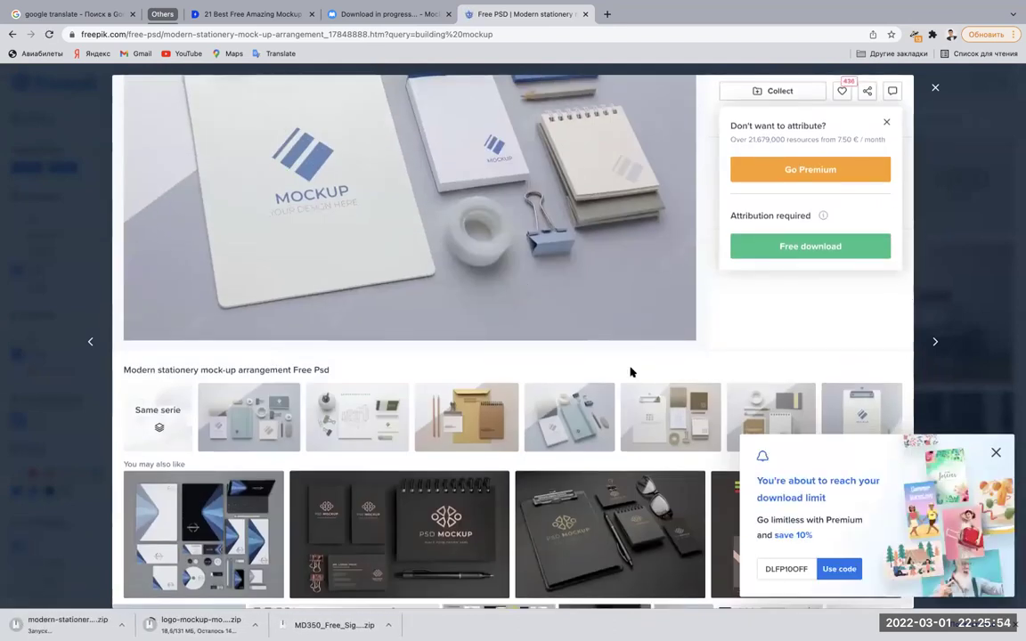
pyautogui.click(997, 455)
pyautogui.scroll(-3, 433, 392)
pyautogui.scroll(-2, 434, 392)
pyautogui.scroll(-3, 433, 392)
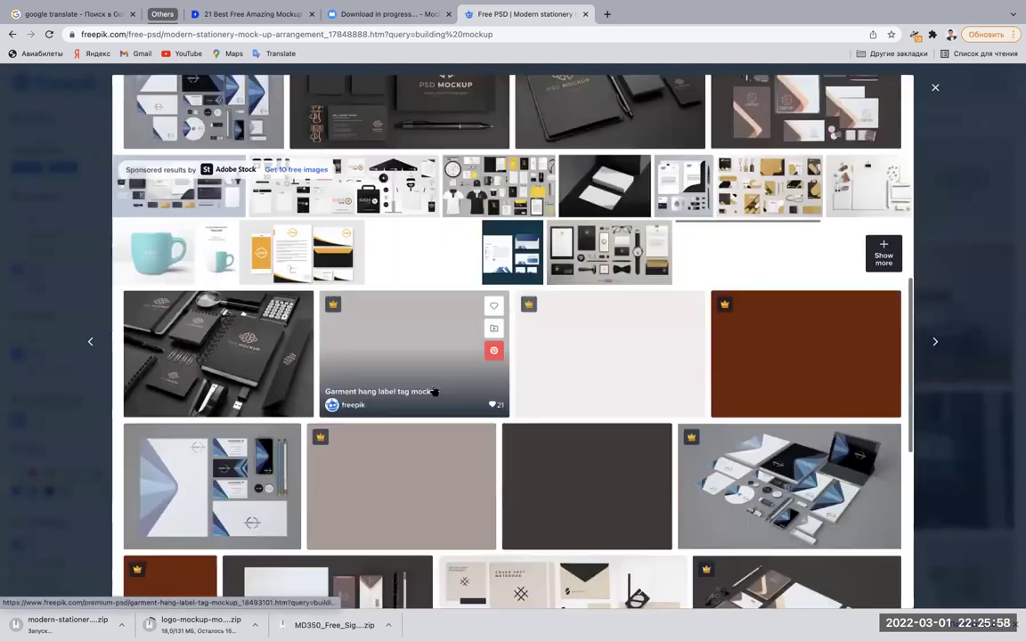
pyautogui.scroll(-4, 433, 392)
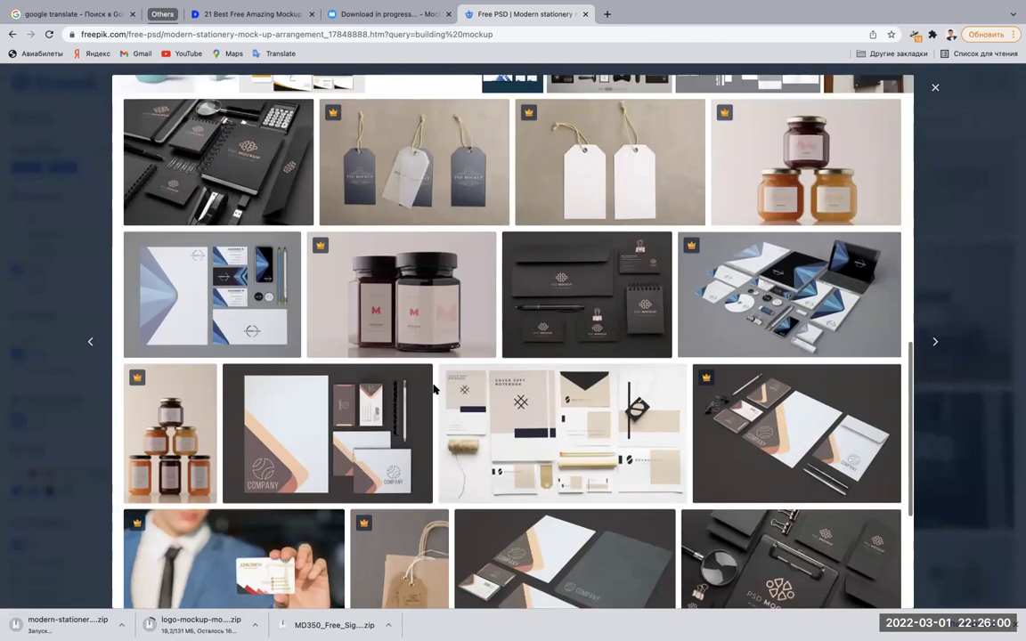
pyautogui.scroll(-3, 434, 390)
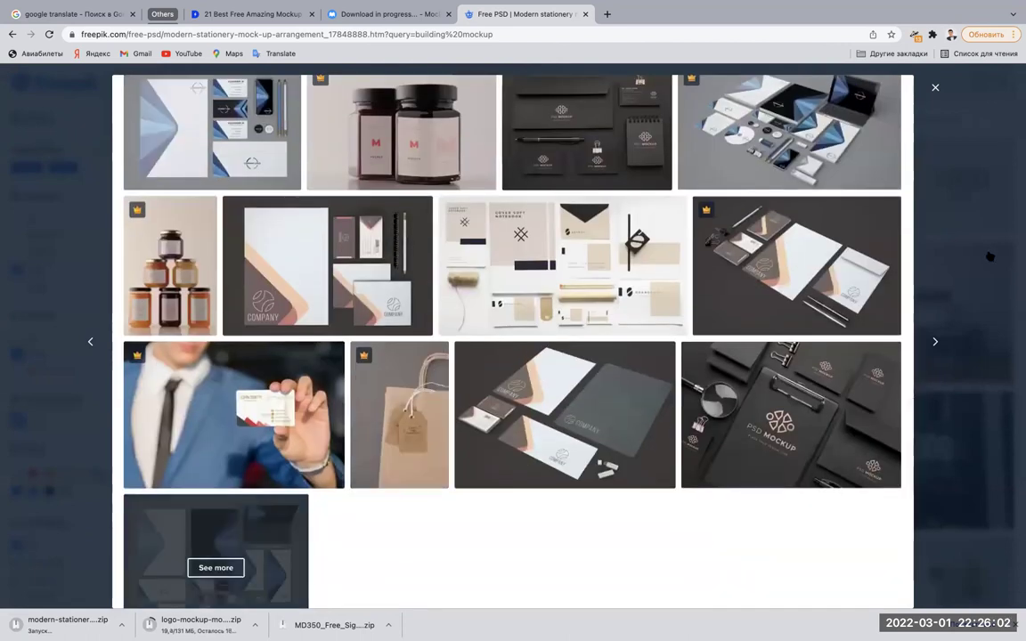
pyautogui.press('Escape')
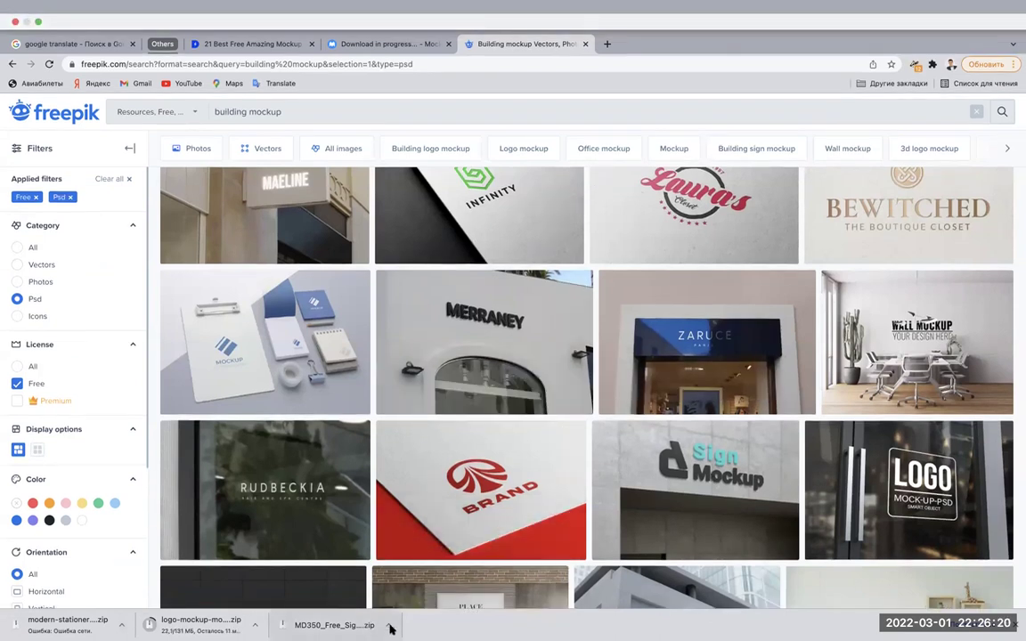
# Open the downloaded MD350_Free_Sign zip from Chrome's download bar.
pyautogui.click(344, 628)
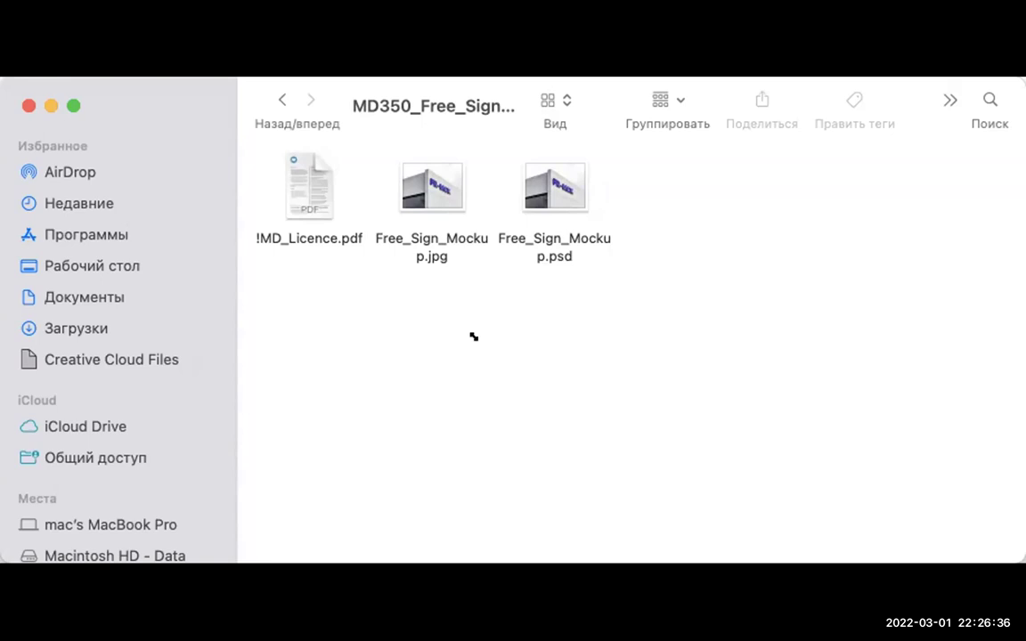
# Open Free_Sign_Mockup.psd from the MD350_Free_Sign folder in Downloads in Photoshop.
pyautogui.click(276, 92)
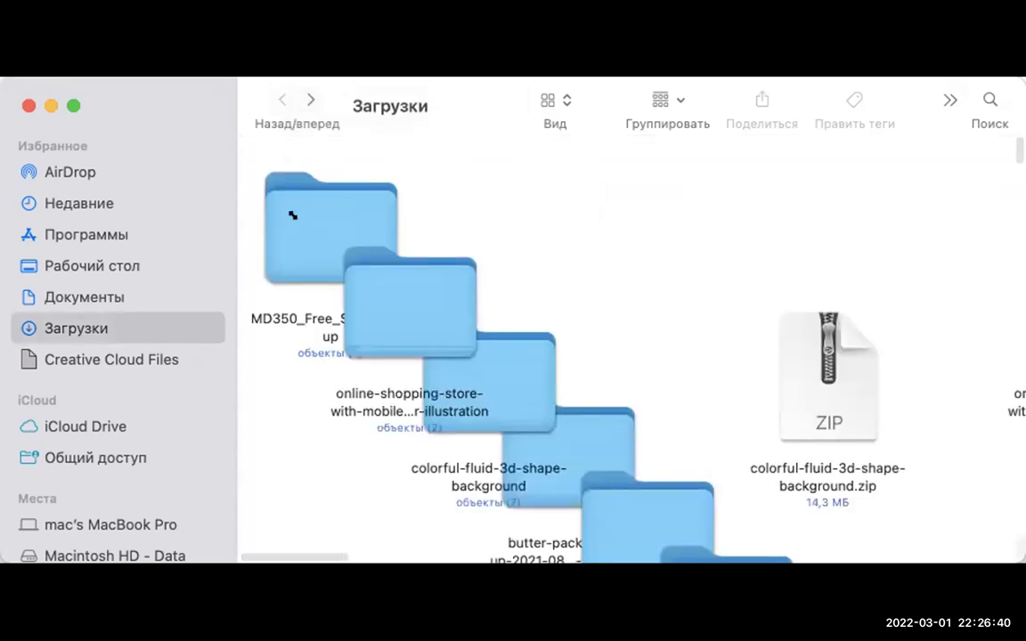
pyautogui.doubleClick(292, 215)
pyautogui.click(282, 161)
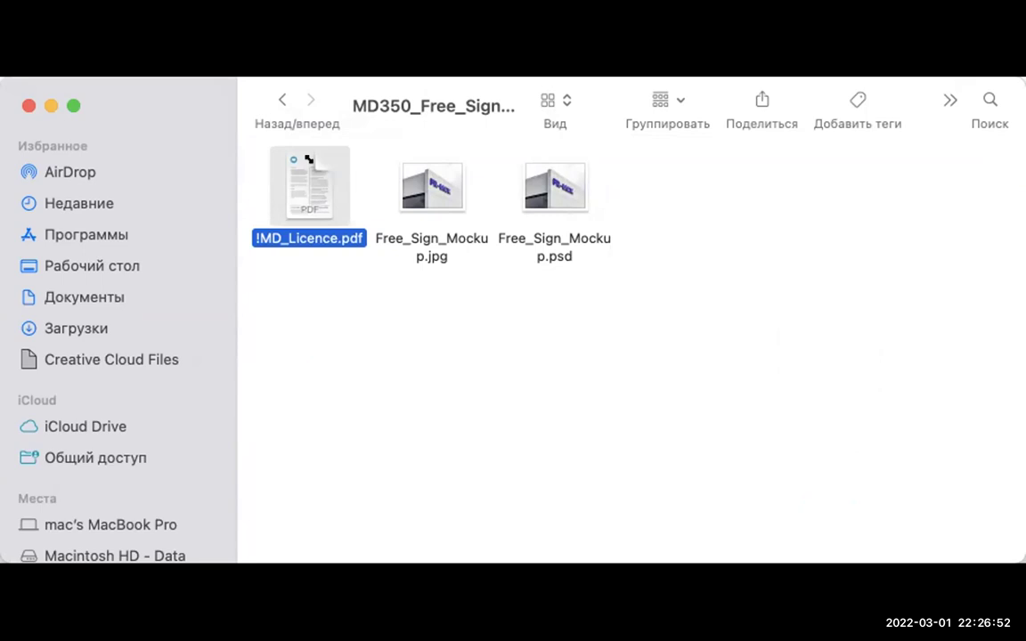
pyautogui.click(413, 190)
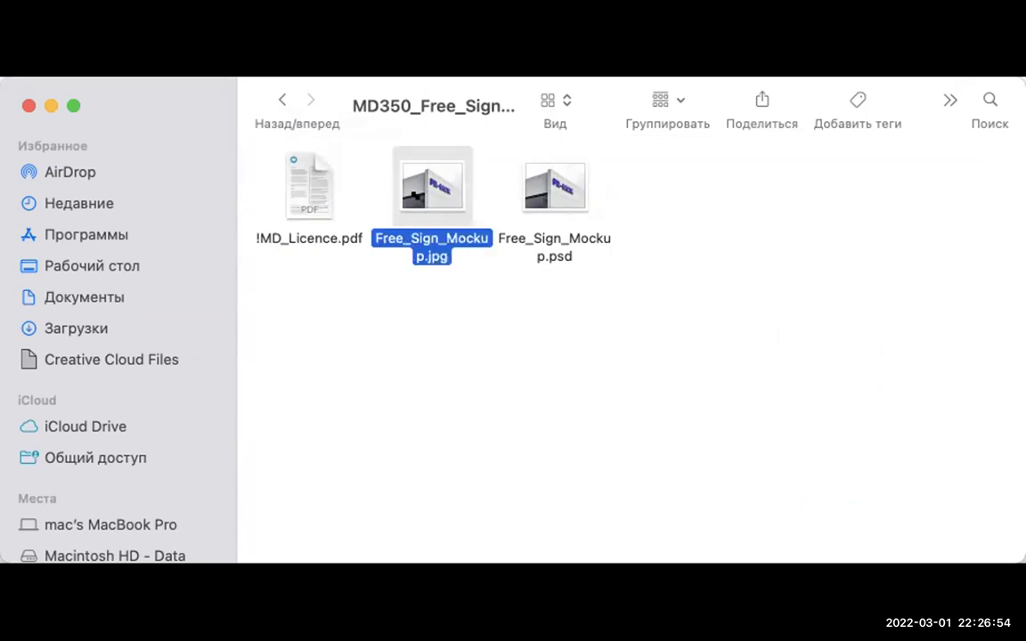
pyautogui.click(558, 190)
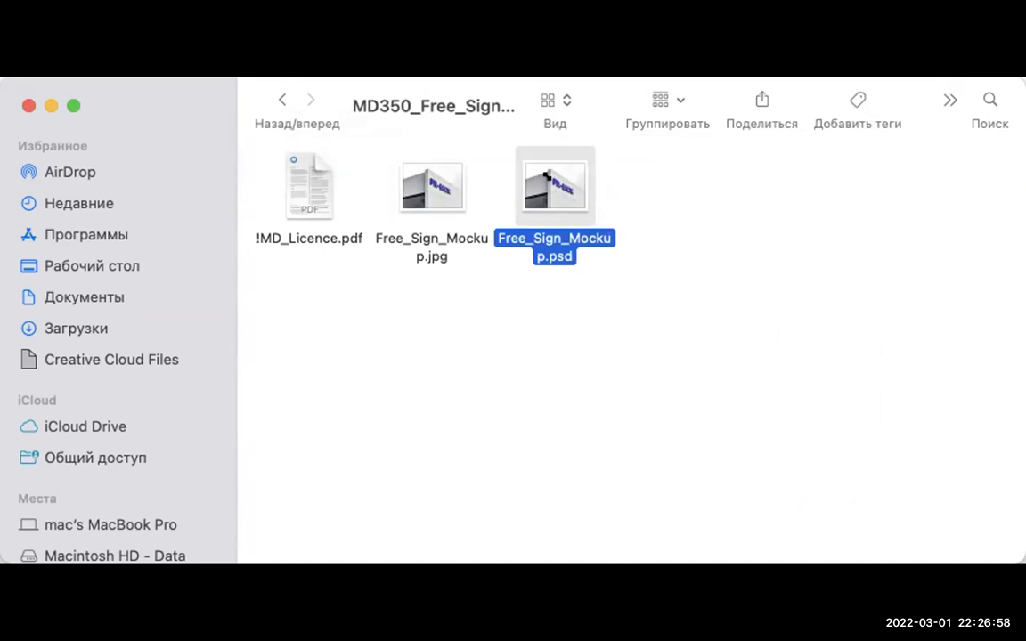
pyautogui.doubleClick(550, 181)
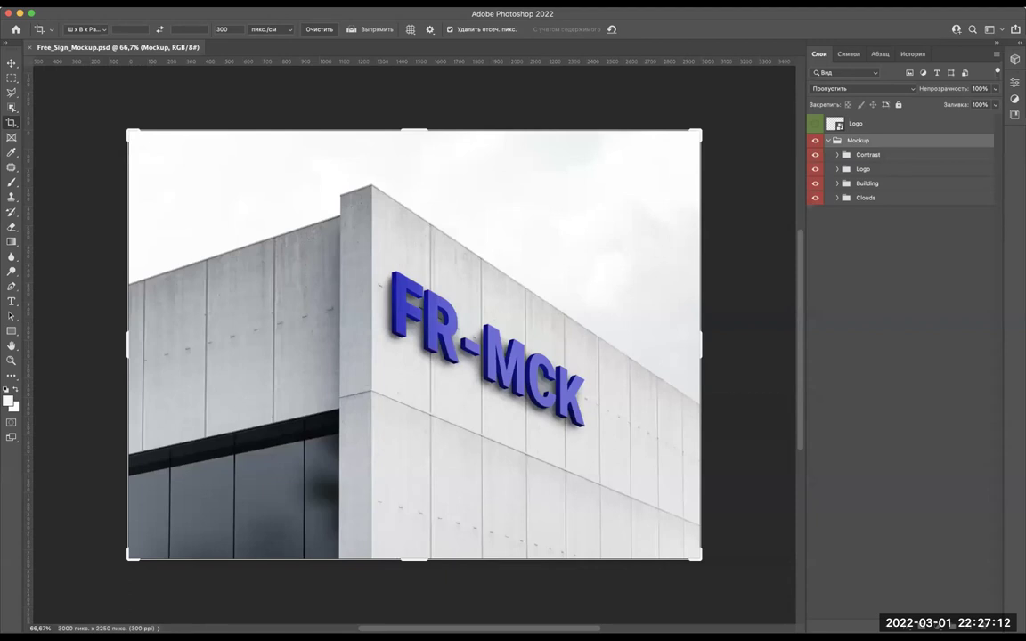
# Select the Logo layer with the Move tool and toggle Clouds and Building visibility.
pyautogui.click(840, 125)
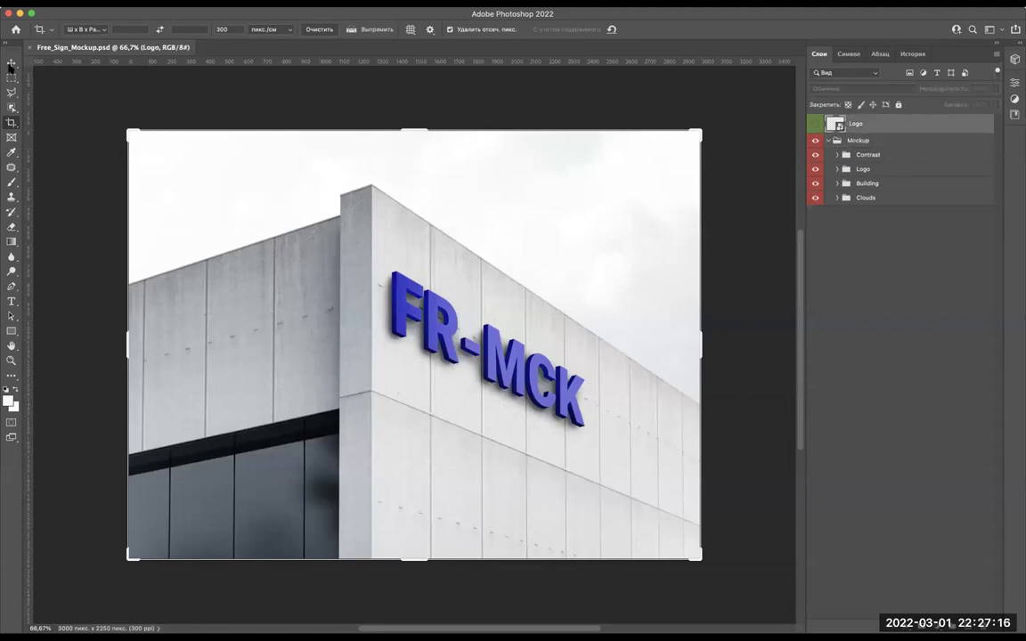
pyautogui.press('v')
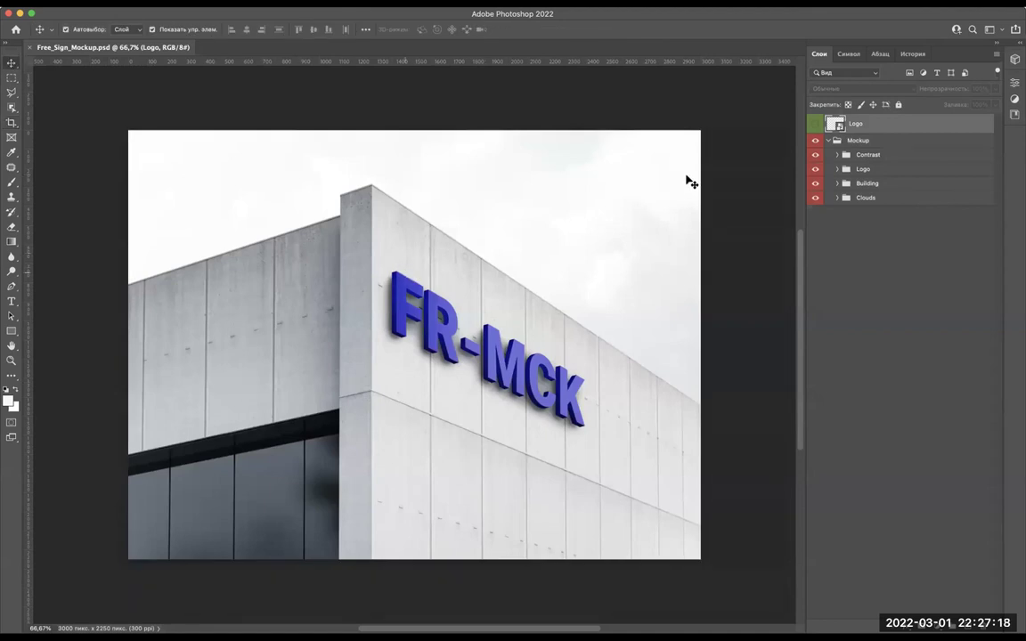
pyautogui.click(816, 197)
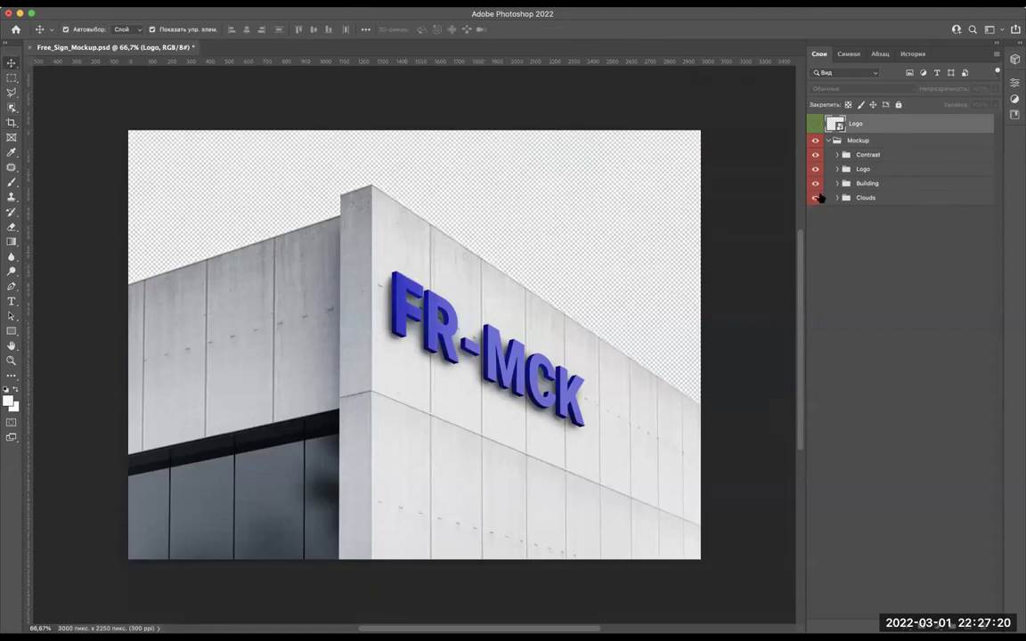
pyautogui.moveTo(816, 183); pyautogui.dragTo(815, 197)
pyautogui.click(816, 182)
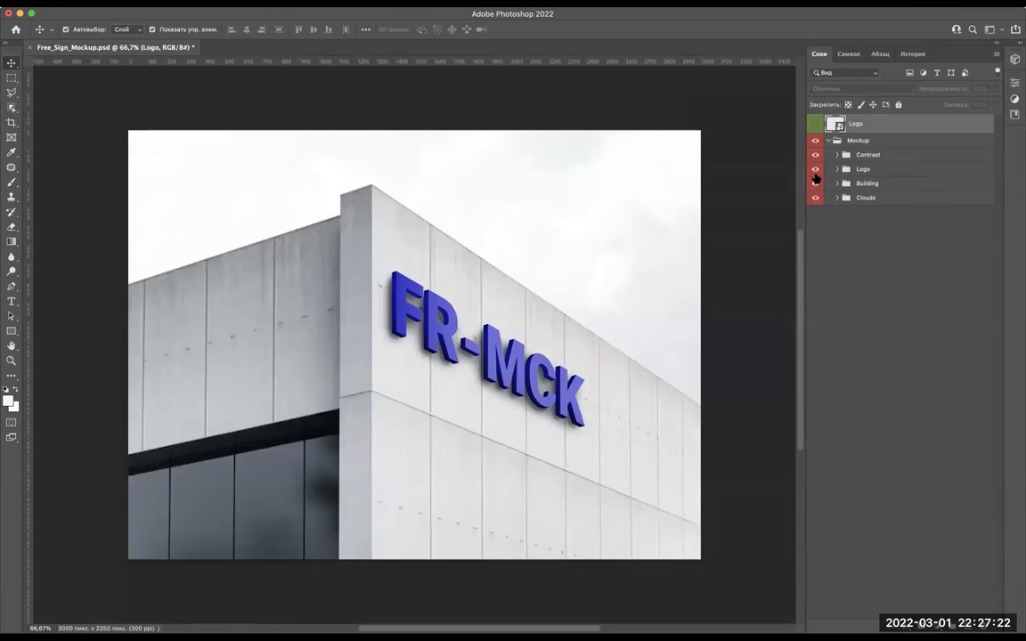
# Expand and collapse the Clouds group, then hide and reshow the Contrast group.
pyautogui.click(837, 198)
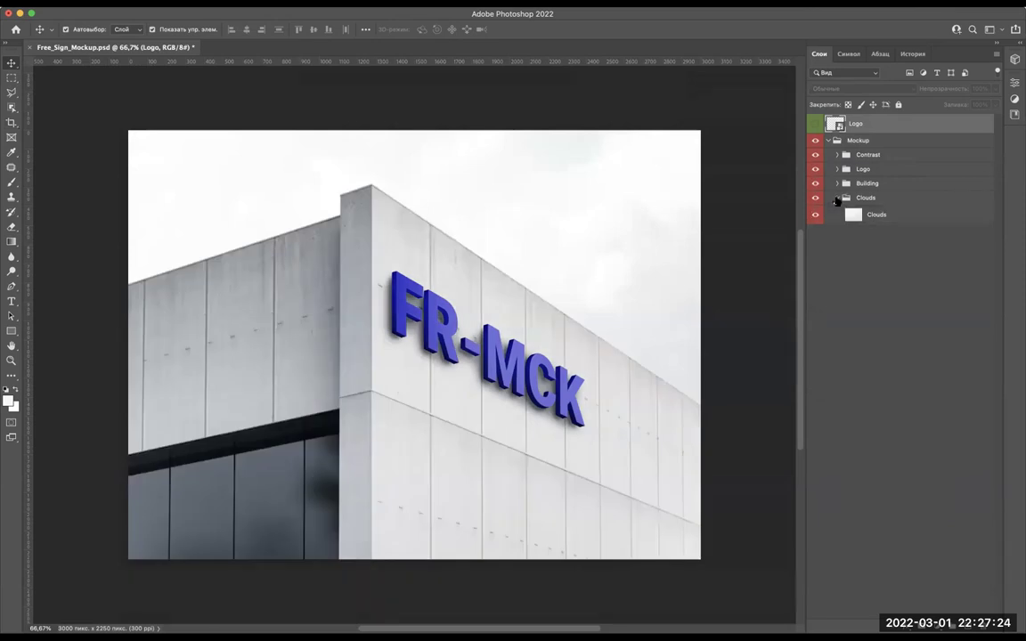
pyautogui.click(838, 198)
pyautogui.click(816, 155)
pyautogui.click(815, 155)
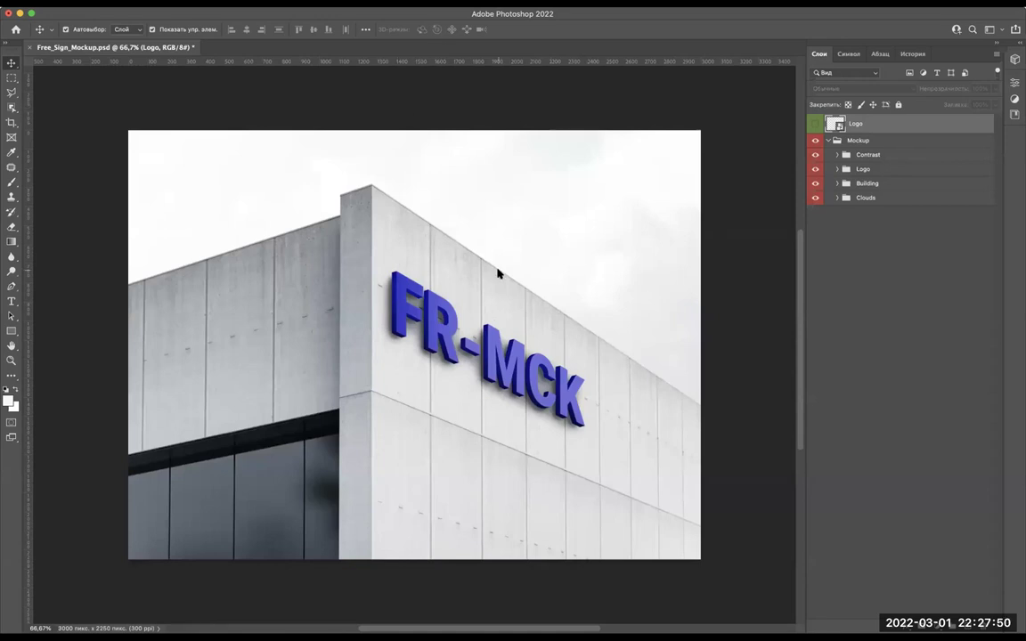
# Open the Logo smart object as Rectangle 1.psb, leaving its missing colour profile unmanaged.
pyautogui.doubleClick(835, 126)
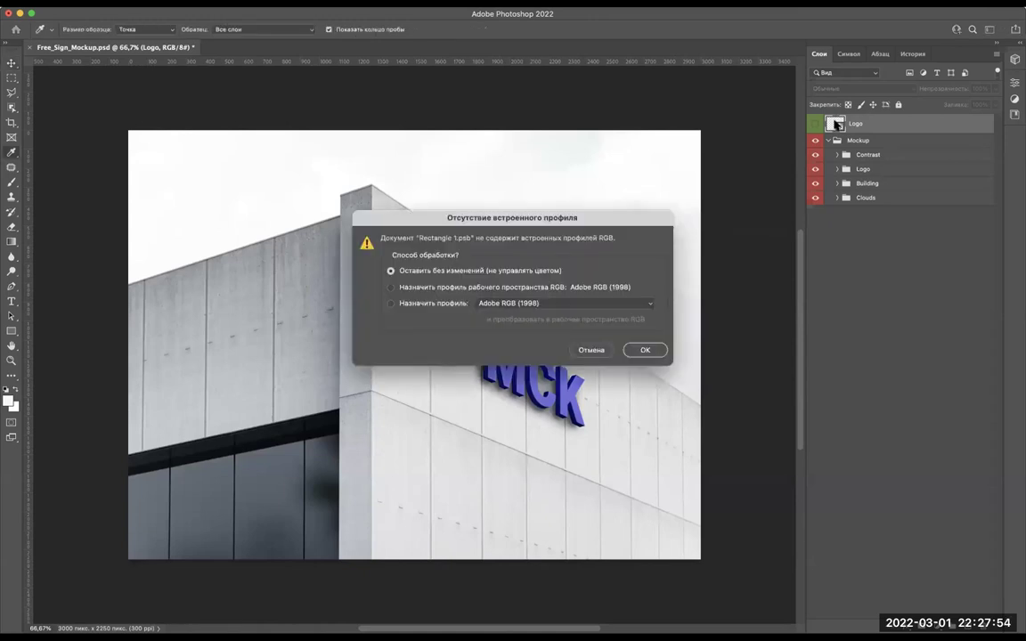
pyautogui.click(643, 351)
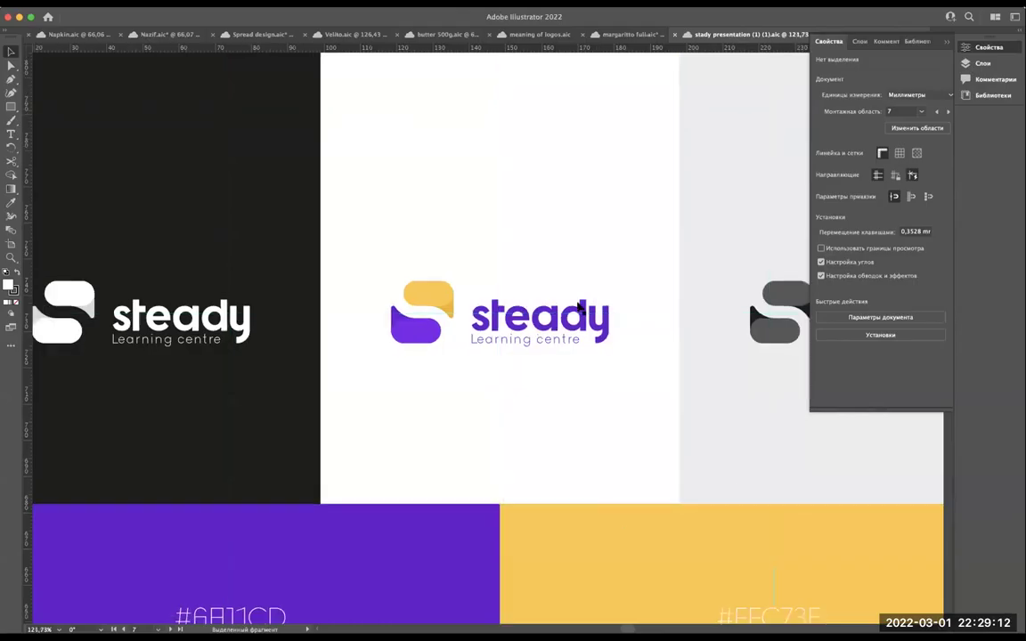
# Select the colour steady Learning centre logo group in Illustrator and switch back to Photoshop.
pyautogui.scroll(-3, 580, 306)
pyautogui.scroll(2, 579, 305)
pyautogui.scroll(2, 541, 356)
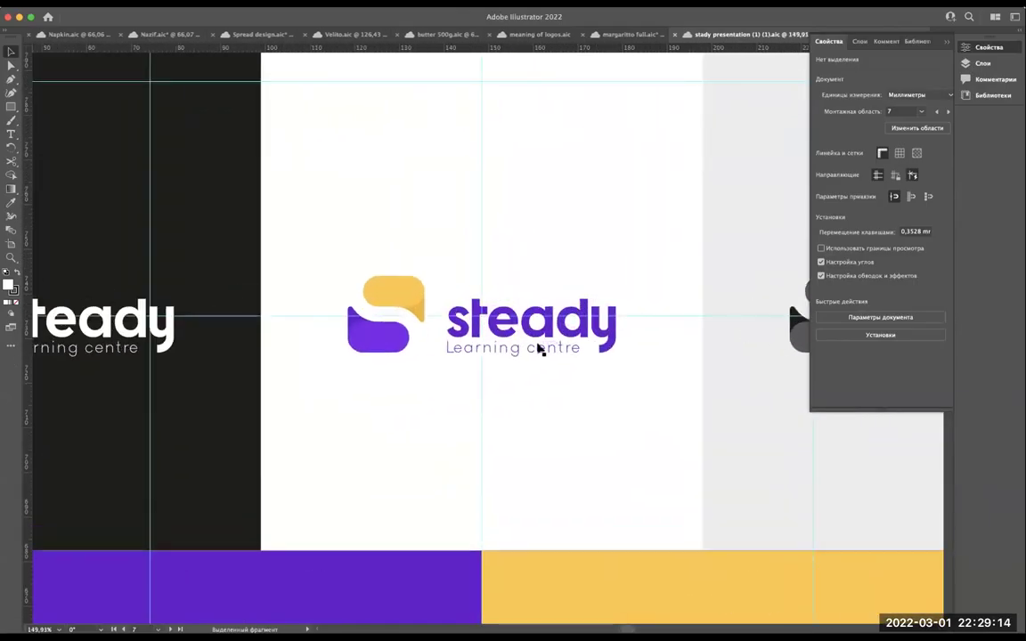
pyautogui.click(540, 350)
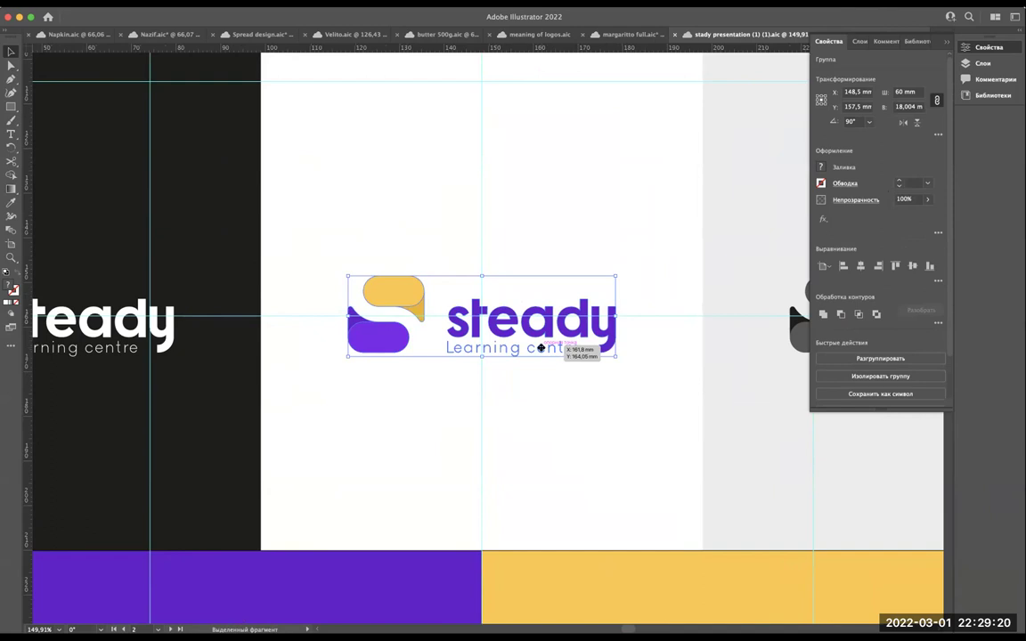
pyautogui.press('a')
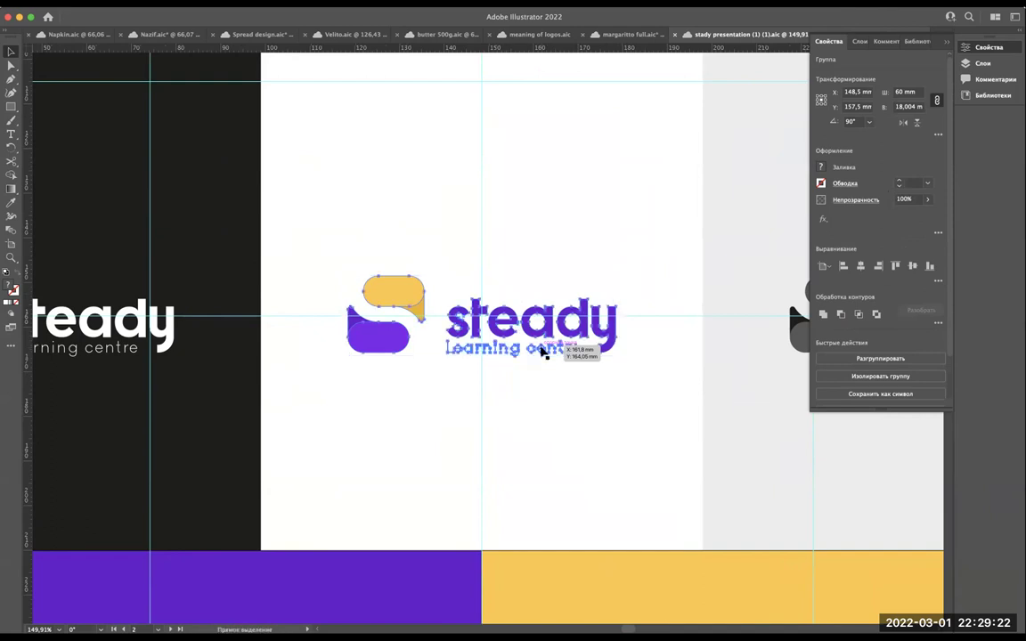
pyautogui.press('v')
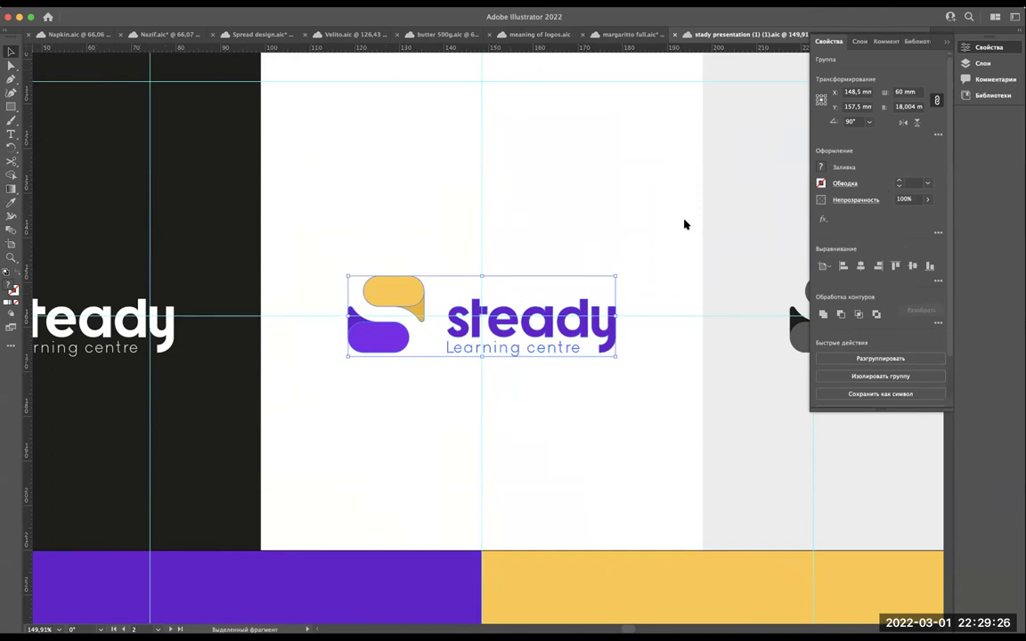
pyautogui.press('super+Tab')
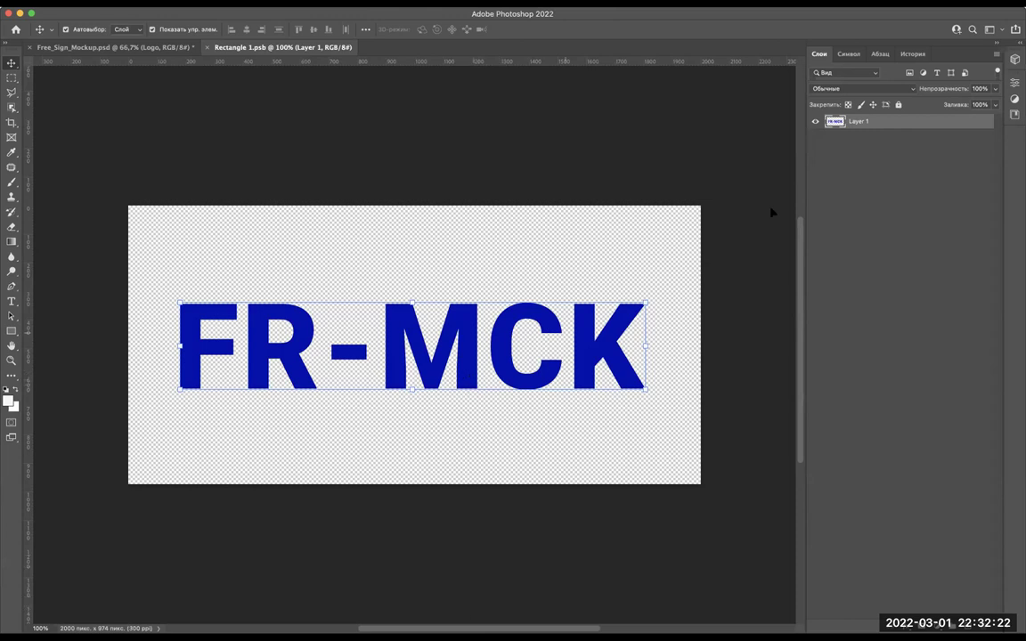
# Hide Layer 1, paste the steady logo as a smart object enlarged to about 217%, and save Rectangle 1.psb.
pyautogui.click(815, 121)
pyautogui.press('super+v')
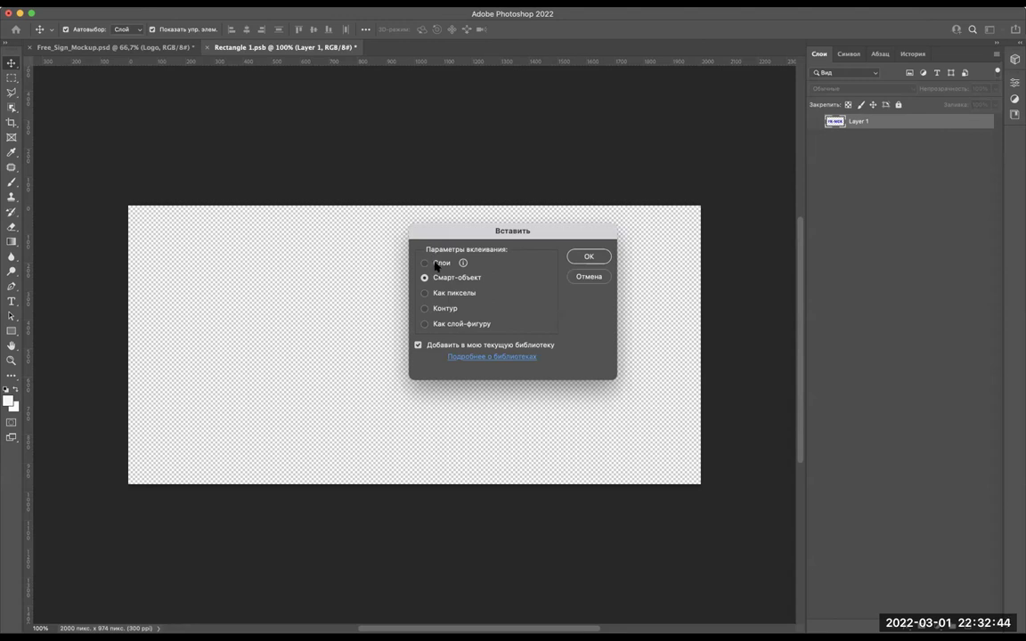
pyautogui.click(590, 258)
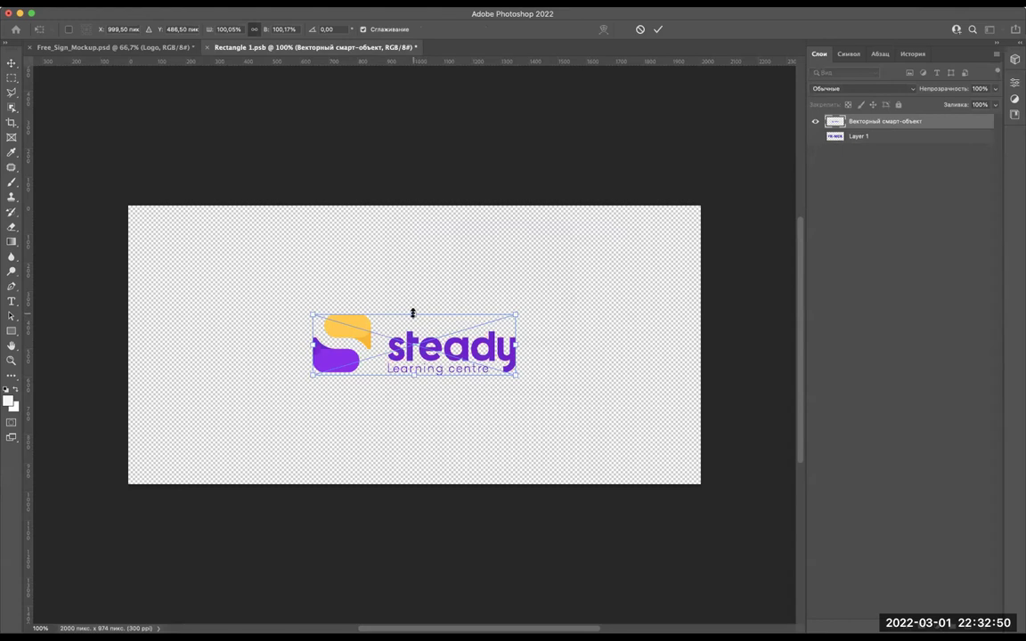
pyautogui.moveTo(412, 313); pyautogui.dragTo(420, 284)
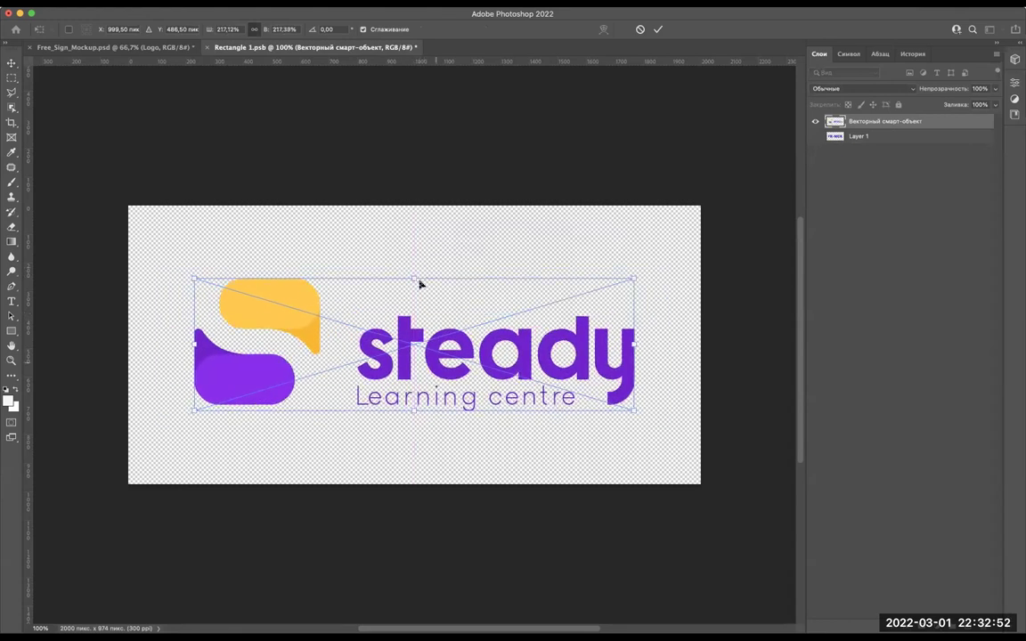
pyautogui.press('Return')
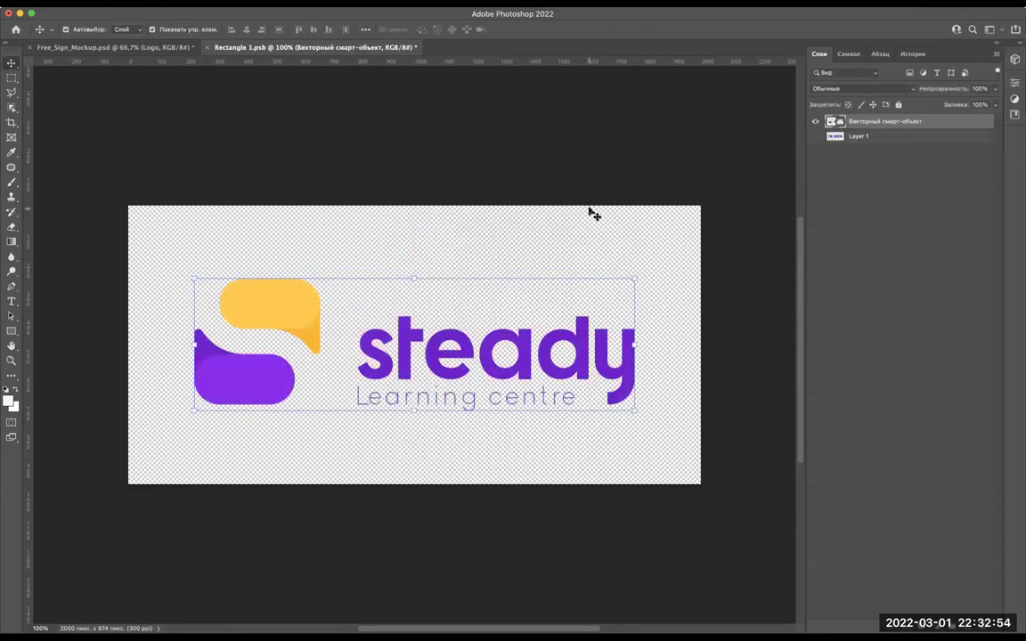
pyautogui.press('super+w')
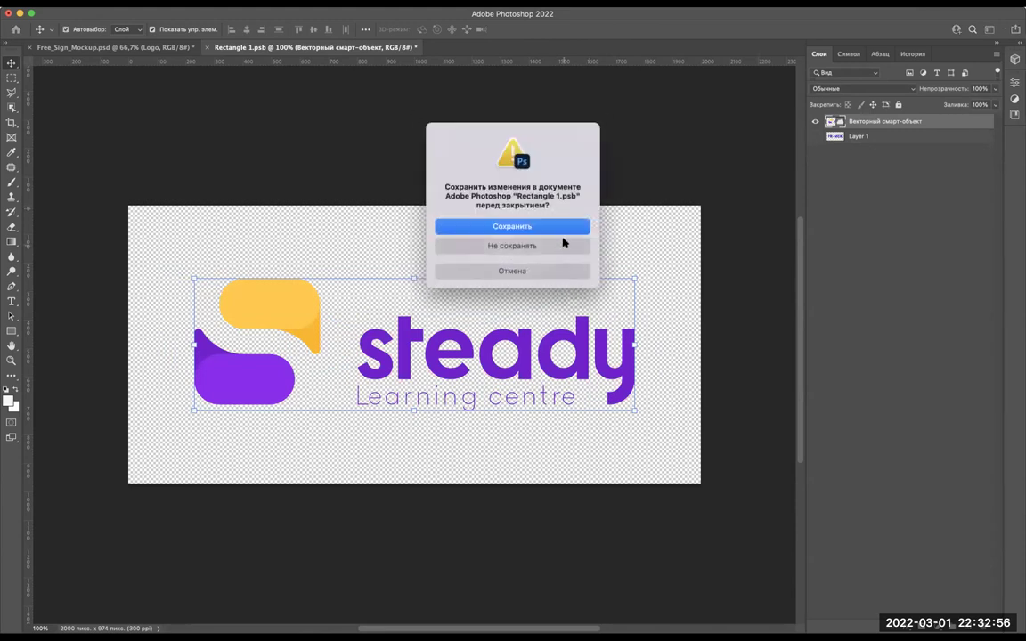
pyautogui.click(563, 228)
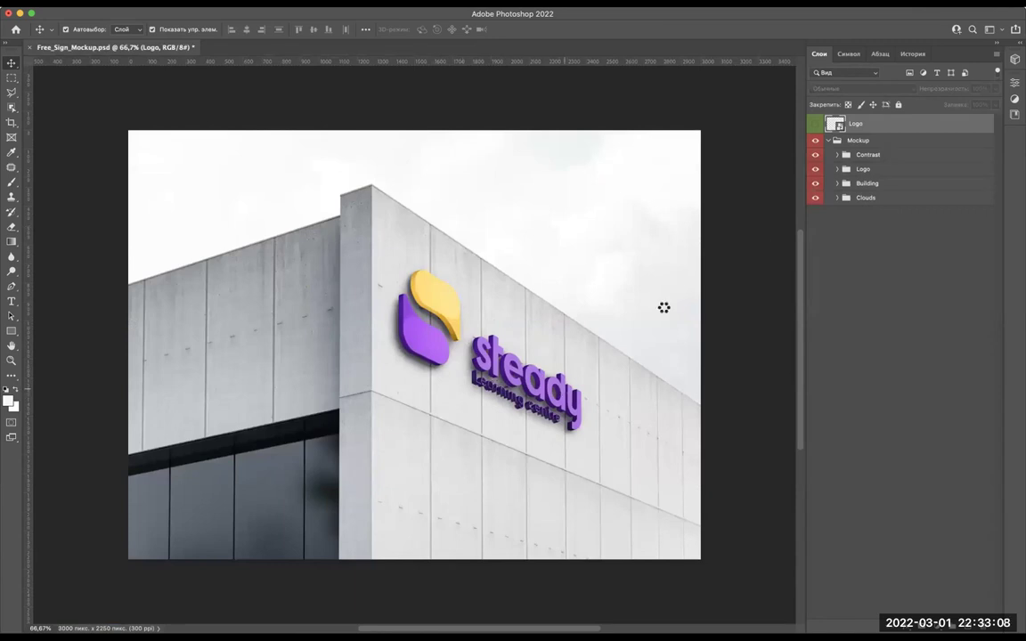
pyautogui.doubleClick(838, 125)
pyautogui.click(650, 351)
pyautogui.click(815, 135)
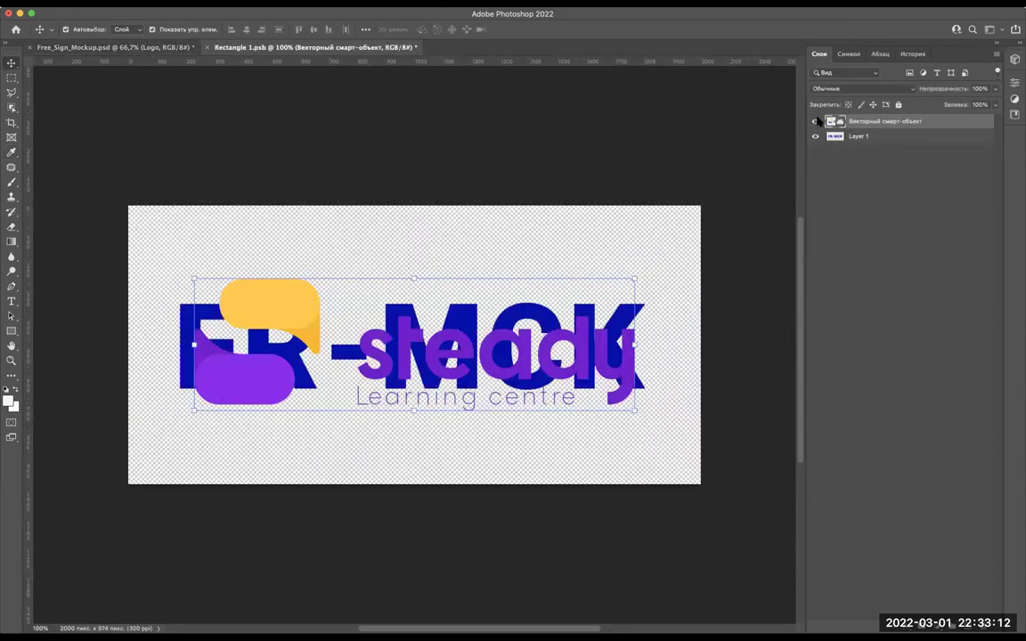
pyautogui.click(815, 122)
pyautogui.press('super+w')
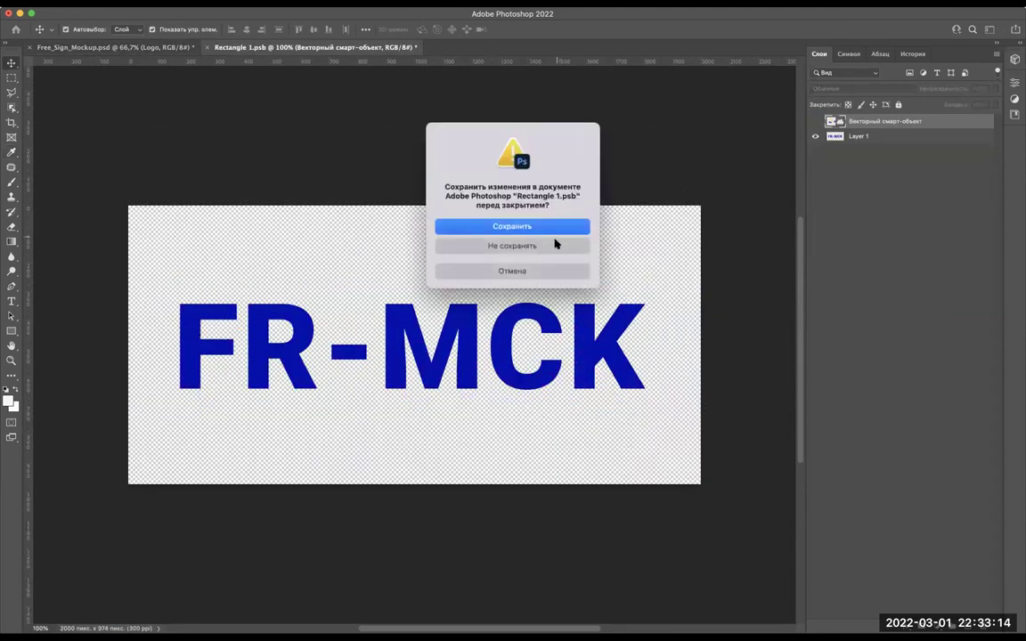
pyautogui.click(557, 245)
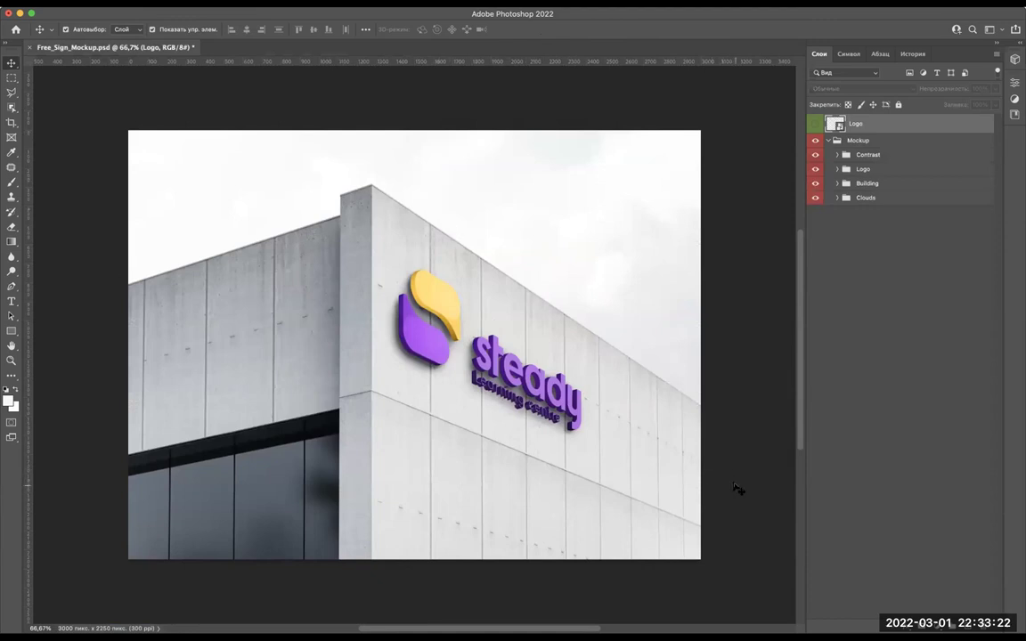
# Open the Logo smart object's contents, accepting the profile prompt on the second attempt.
pyautogui.doubleClick(834, 125)
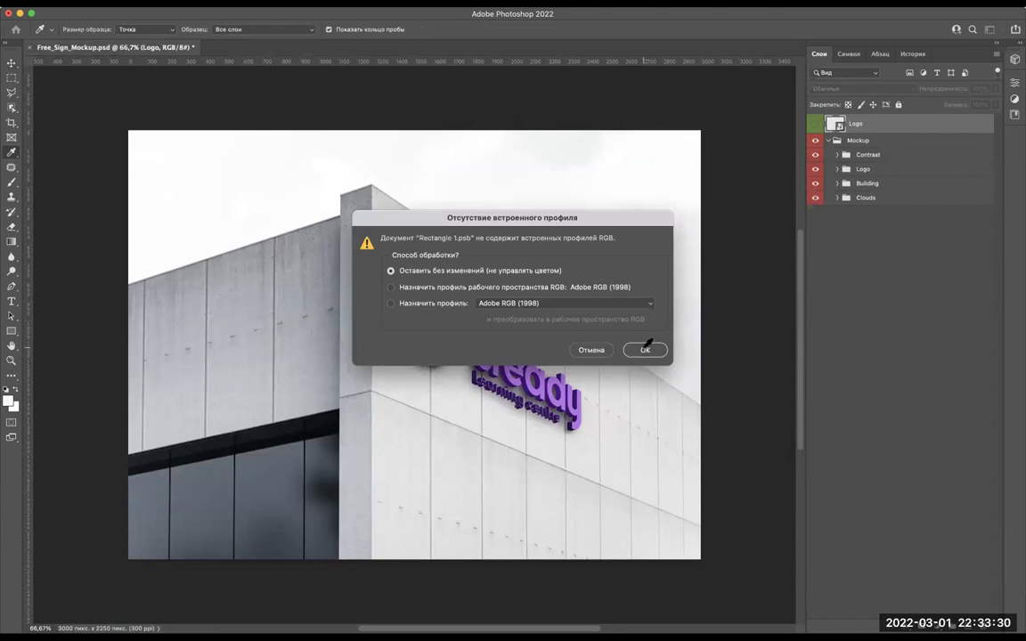
pyautogui.click(590, 350)
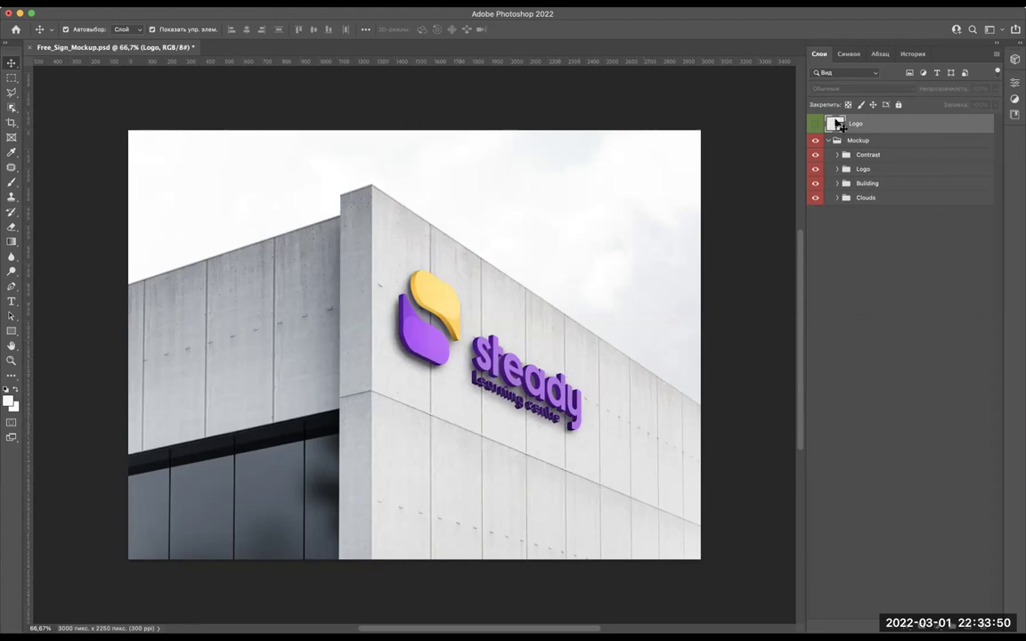
pyautogui.doubleClick(838, 125)
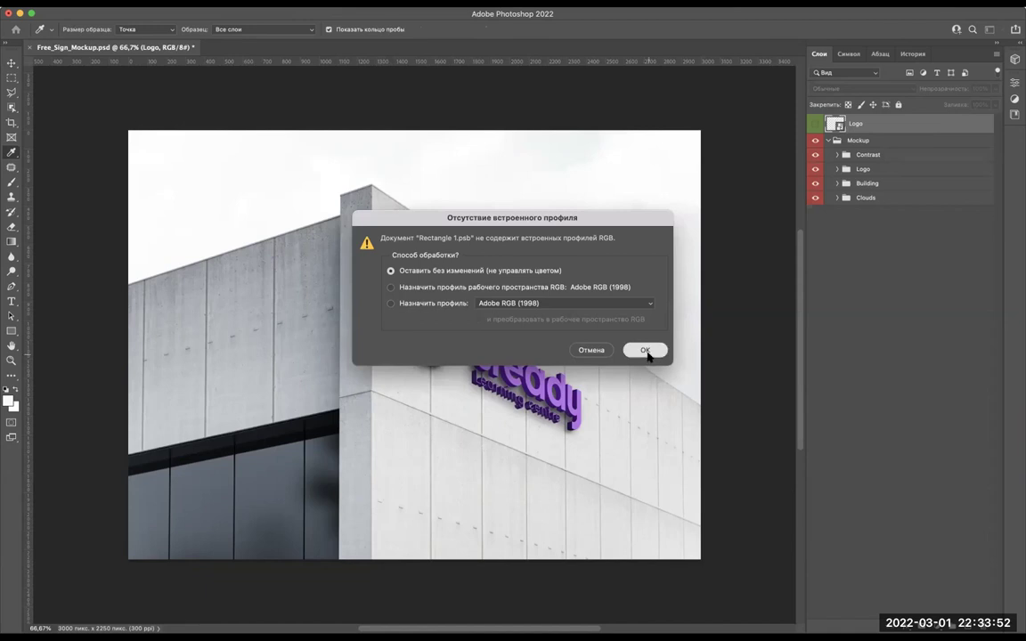
pyautogui.click(646, 351)
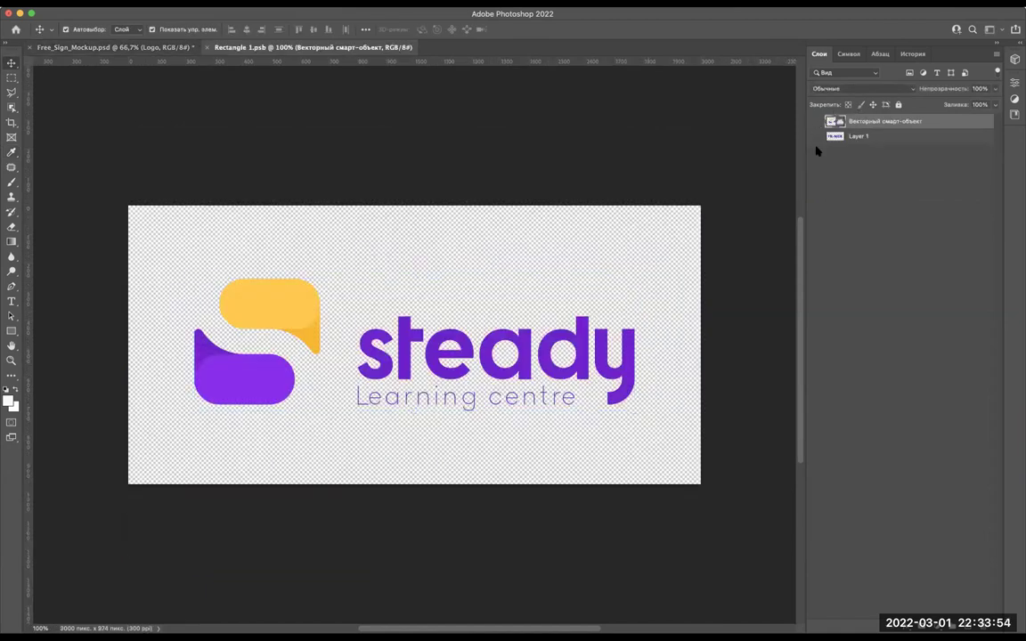
# Hide the steady logo layer so FR-MCK shows, save the contents, then reopen the smart object.
pyautogui.click(815, 121)
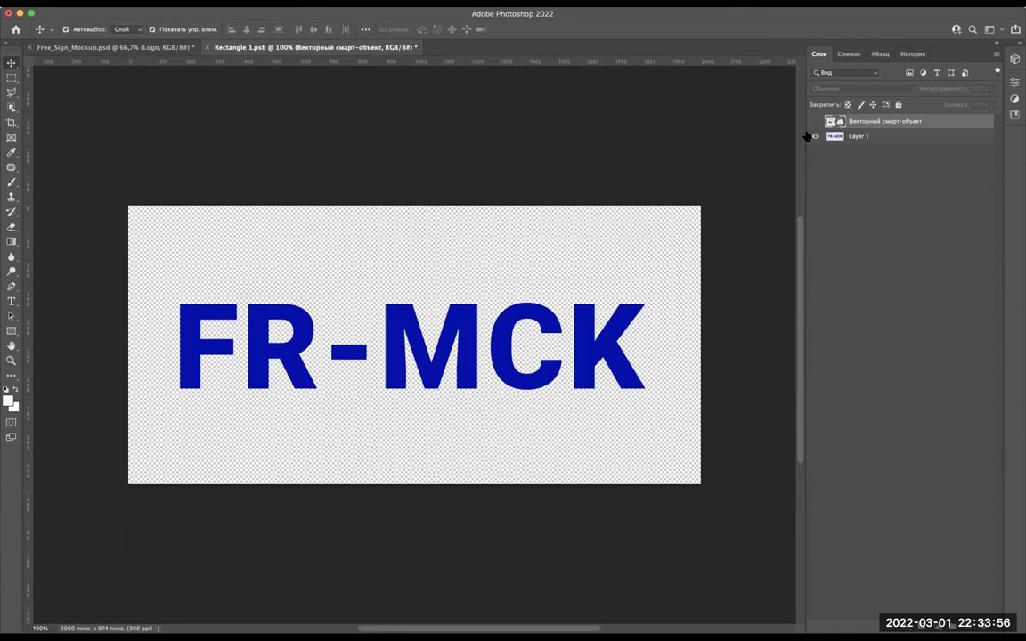
pyautogui.click(815, 136)
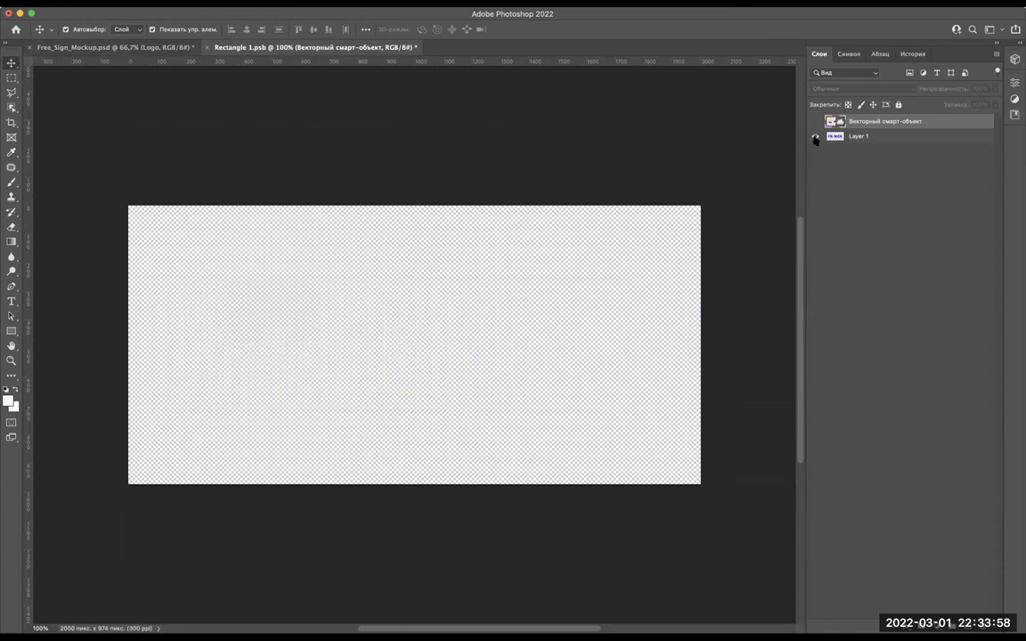
pyautogui.click(815, 137)
pyautogui.press('super+w')
pyautogui.click(566, 228)
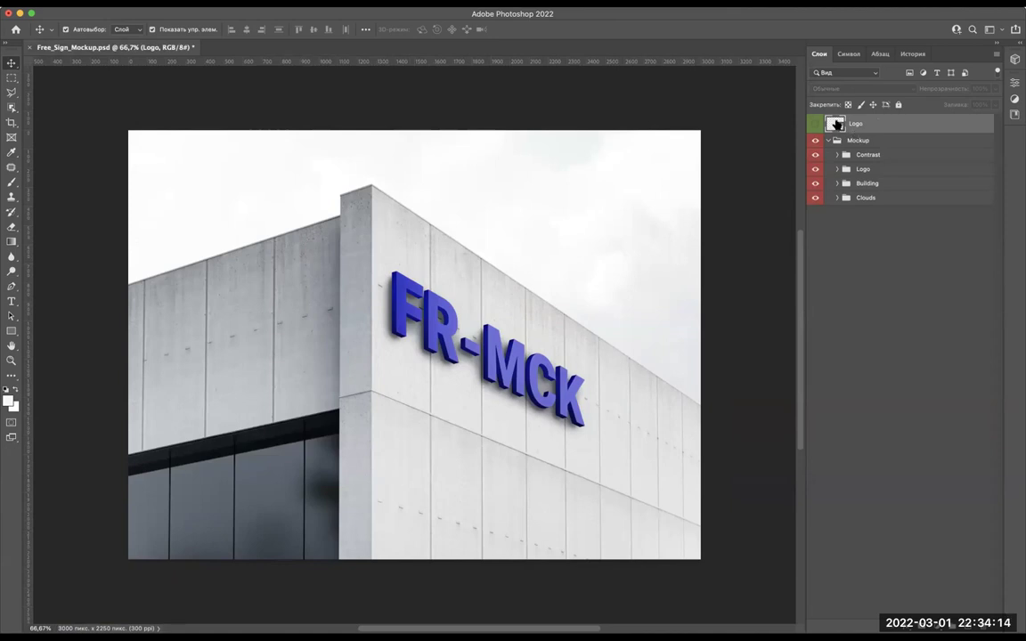
pyautogui.doubleClick(835, 124)
pyautogui.press('Return')
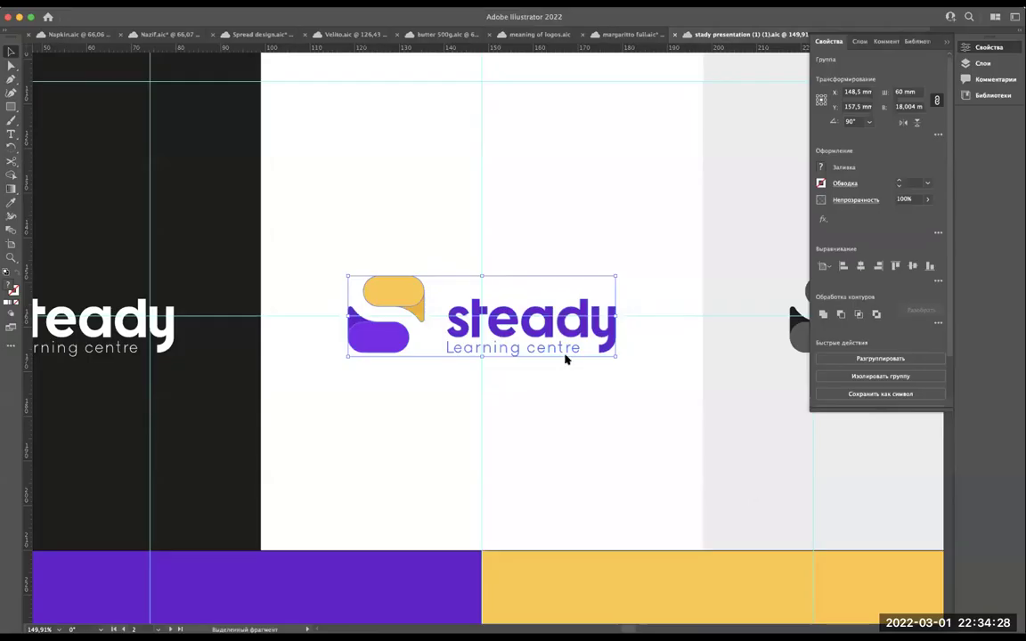
# Select the purple-and-yellow steady logo group in Illustrator.
pyautogui.click(548, 325)
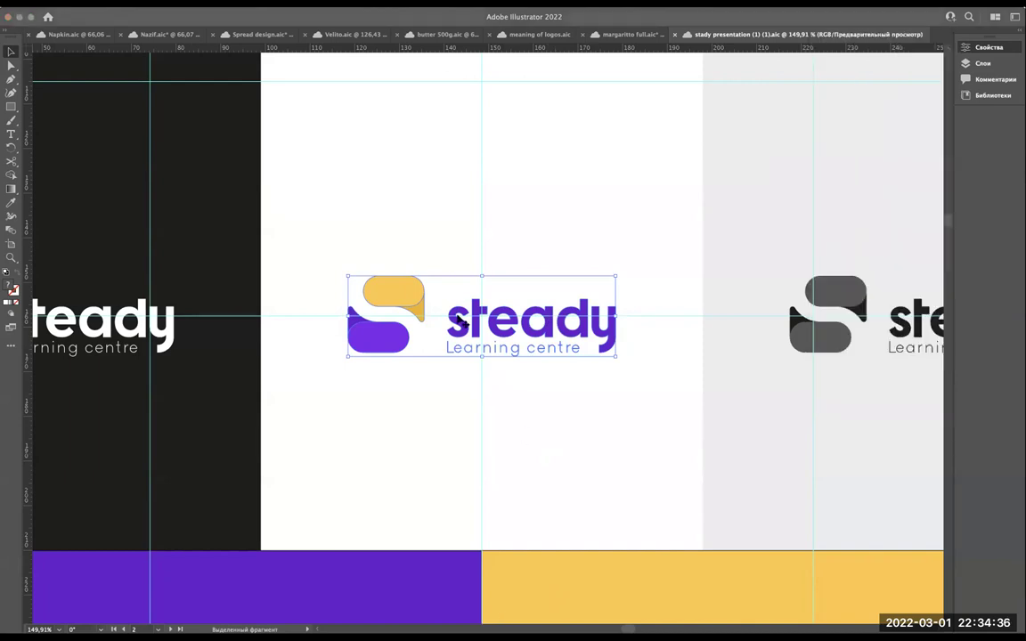
# Paste the steady logo as a smart object and enlarge it over the FR-MCK artwork.
pyautogui.press('super+v')
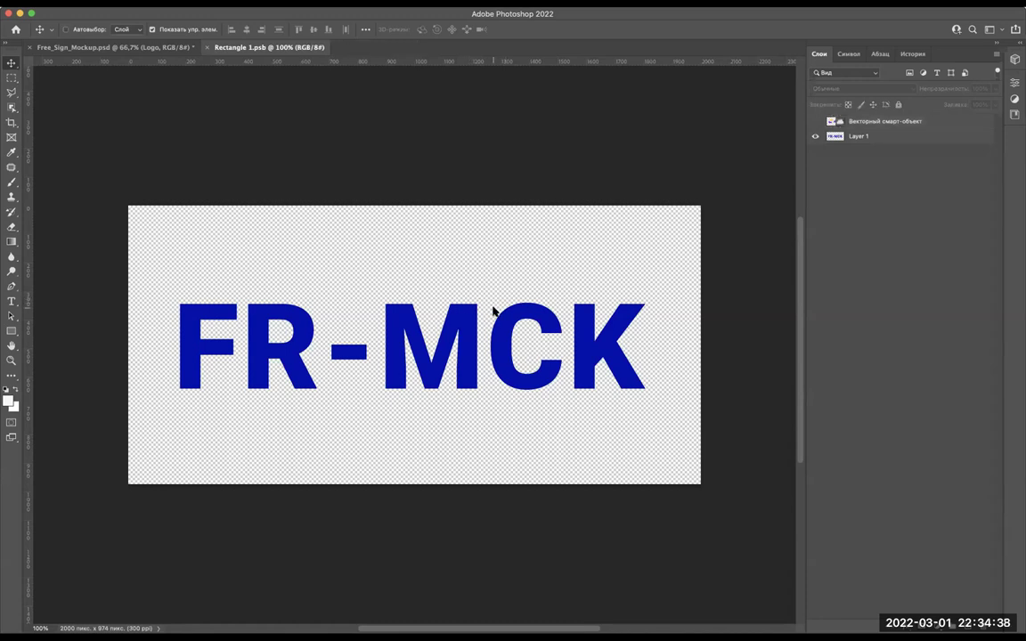
pyautogui.click(591, 257)
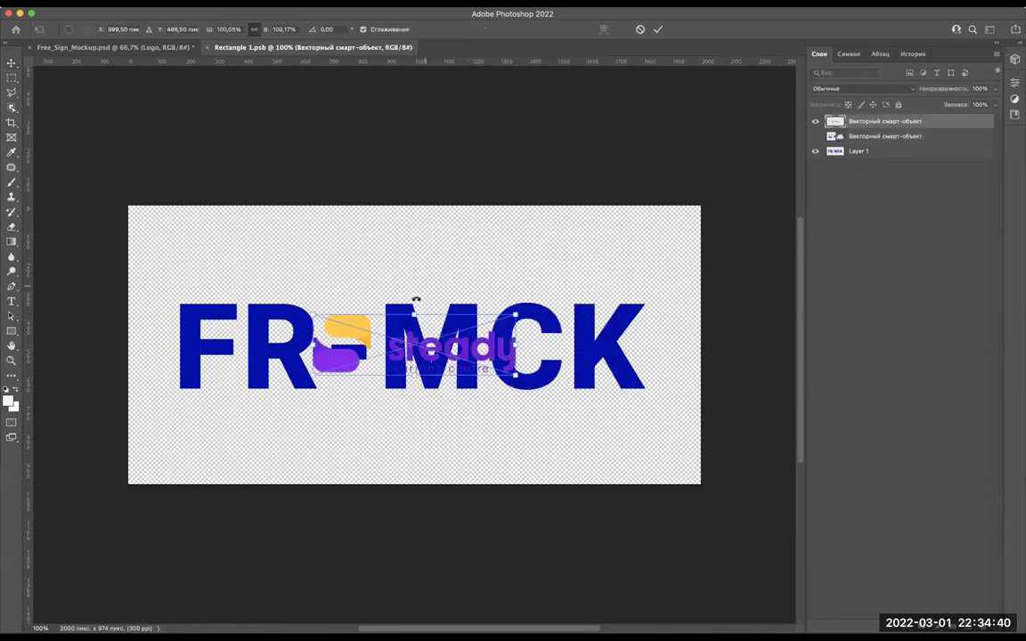
pyautogui.moveTo(375, 279)
pyautogui.mouseDown()
pyautogui.moveTo(418, 276)
pyautogui.moveTo(414, 307)
pyautogui.mouseUp()
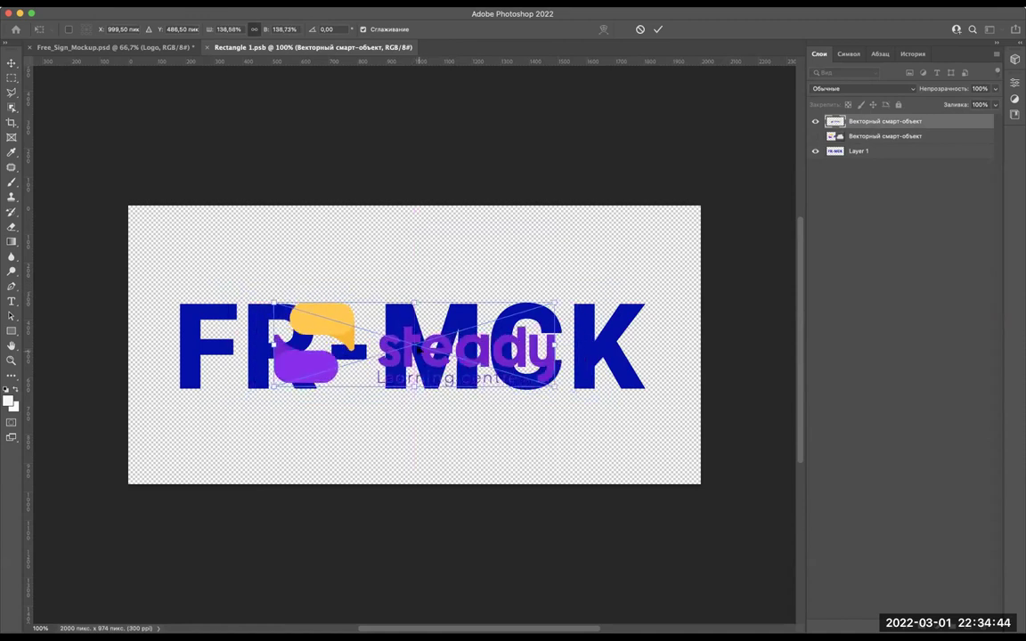
pyautogui.press('Return')
# Delete the duplicate smart object layer, hide the FR-MCK artwork, and select the steady logo.
pyautogui.click(819, 136)
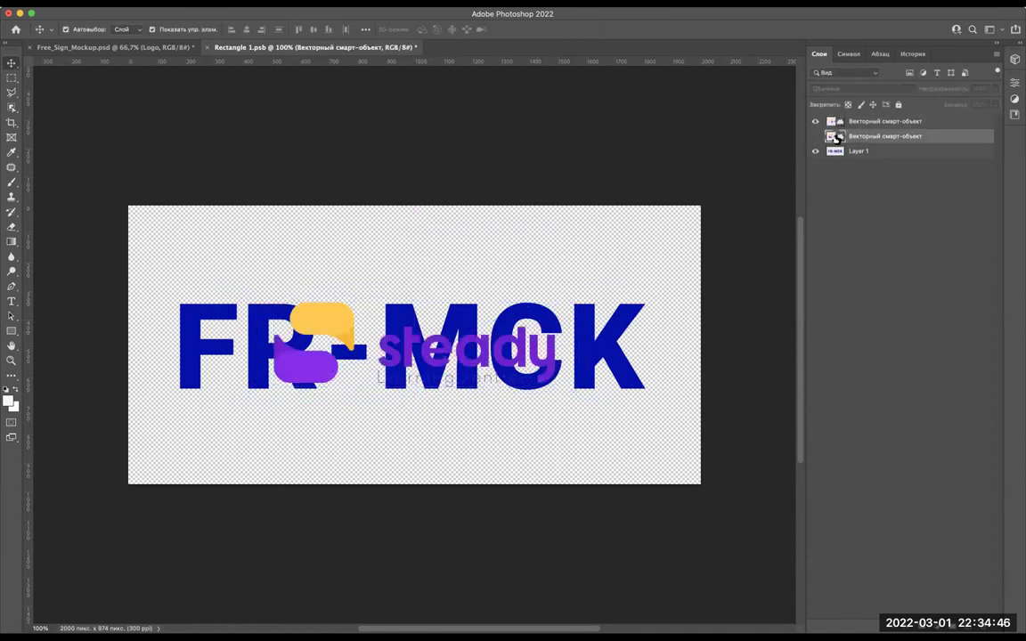
pyautogui.press('Delete')
pyautogui.click(816, 137)
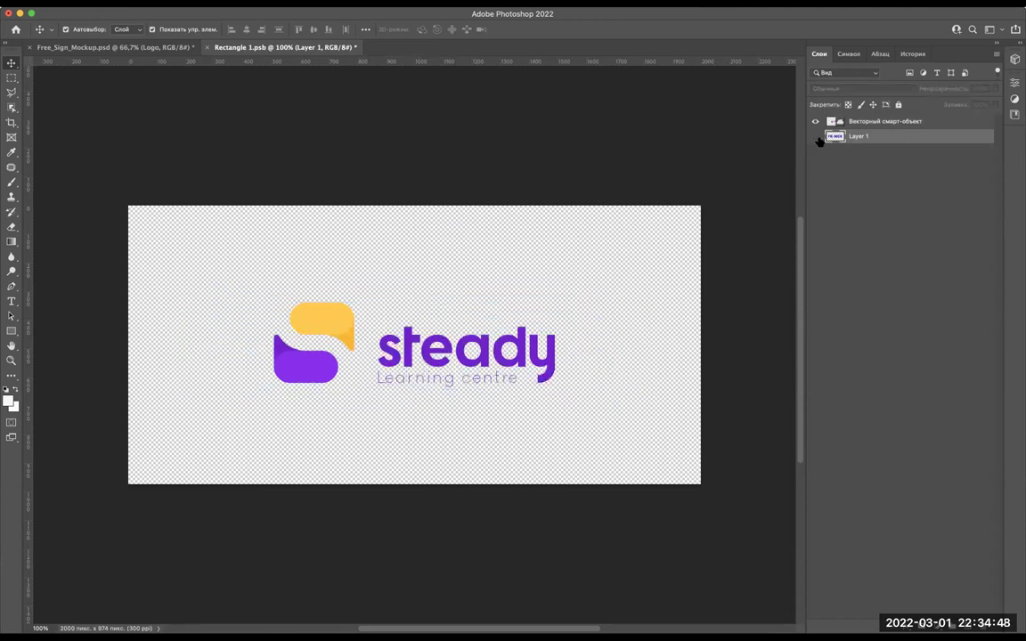
pyautogui.click(816, 136)
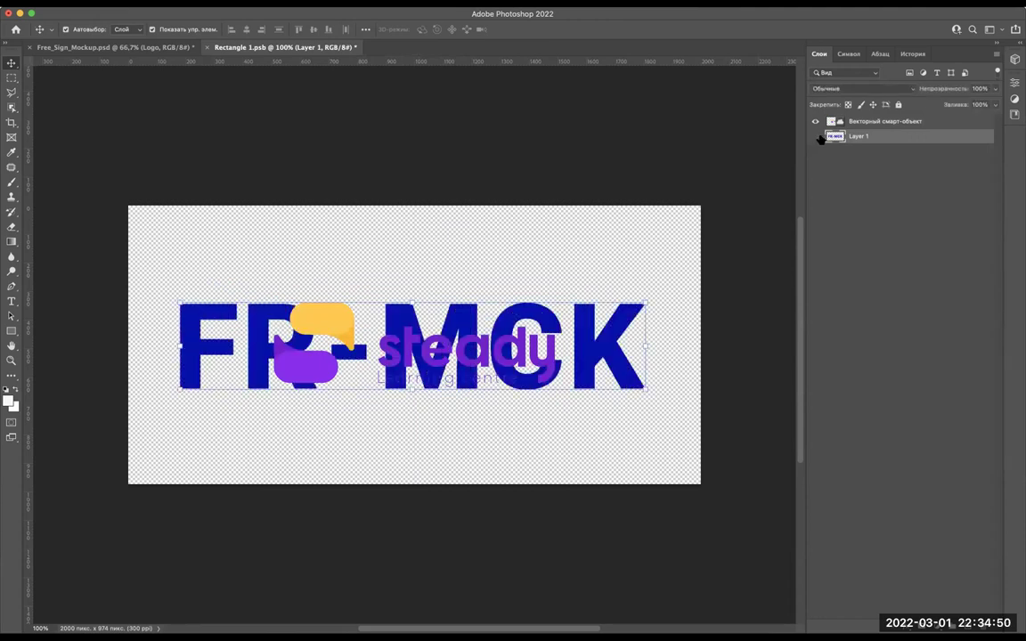
pyautogui.click(816, 136)
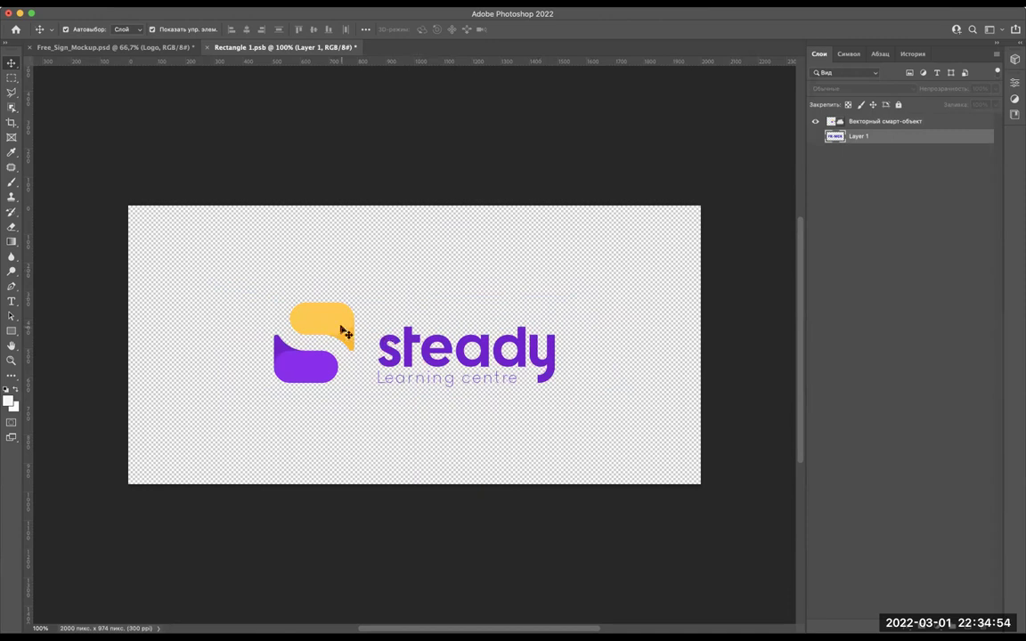
pyautogui.click(307, 295)
pyautogui.click(521, 236)
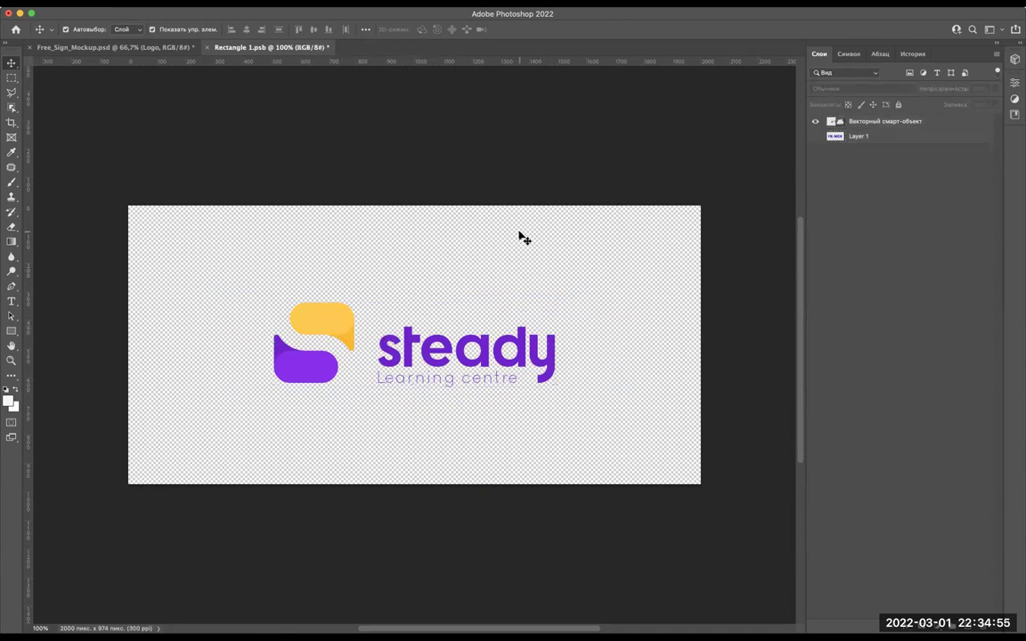
pyautogui.click(324, 336)
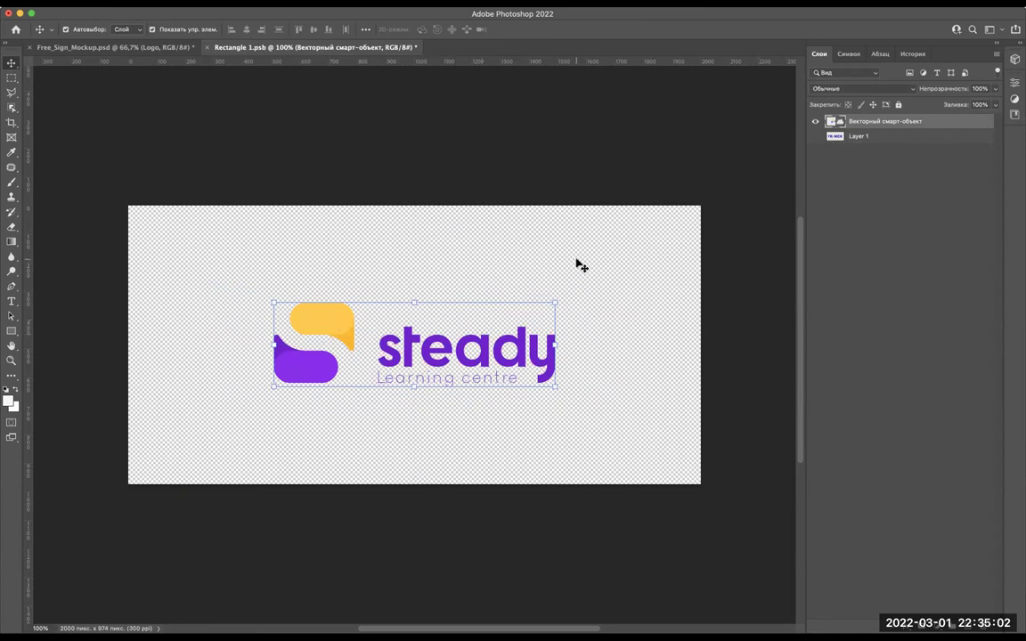
# Show only the steady logo with FR-MCK hidden, then close and save Rectangle 1.psb.
pyautogui.press('super+w')
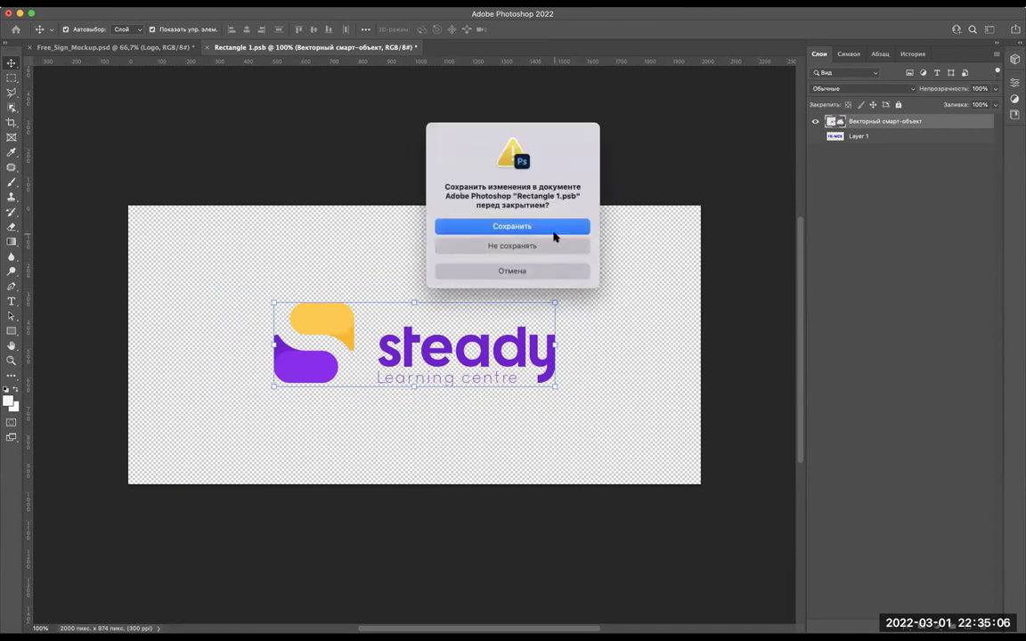
pyautogui.click(547, 228)
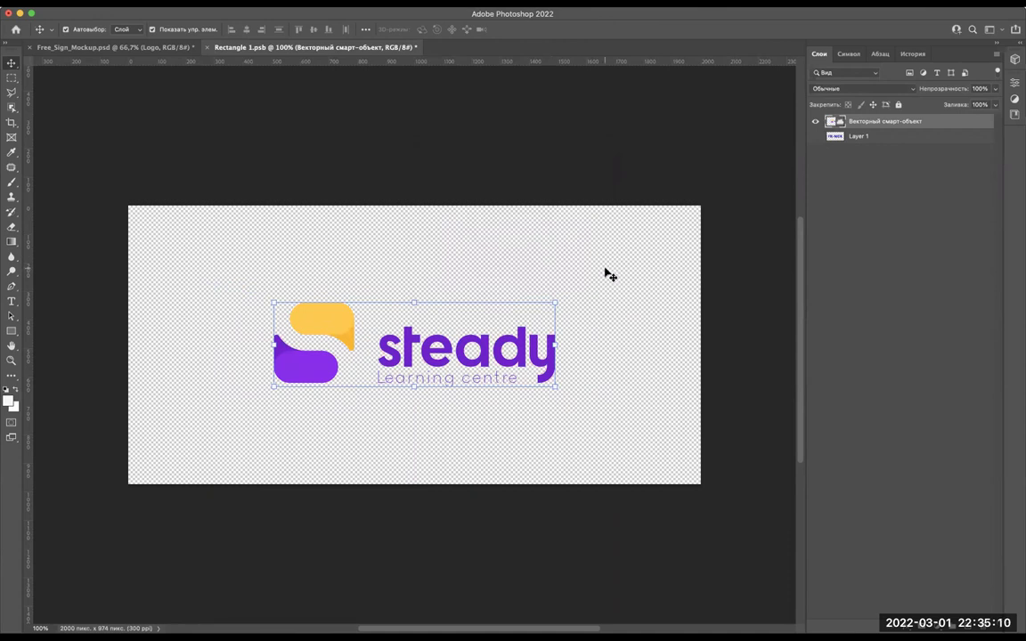
pyautogui.press('super+w')
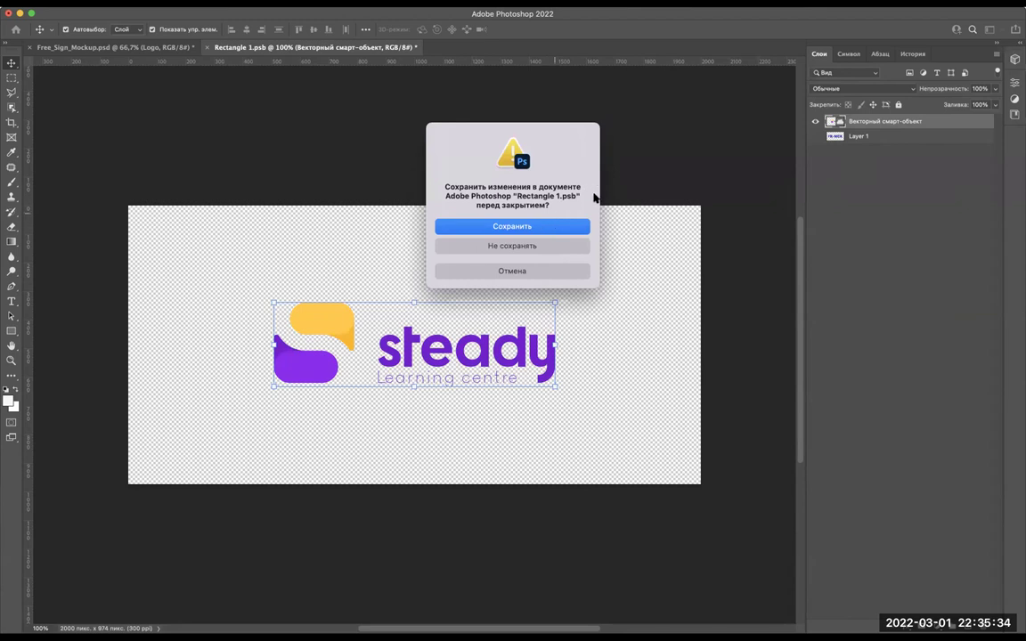
pyautogui.click(512, 245)
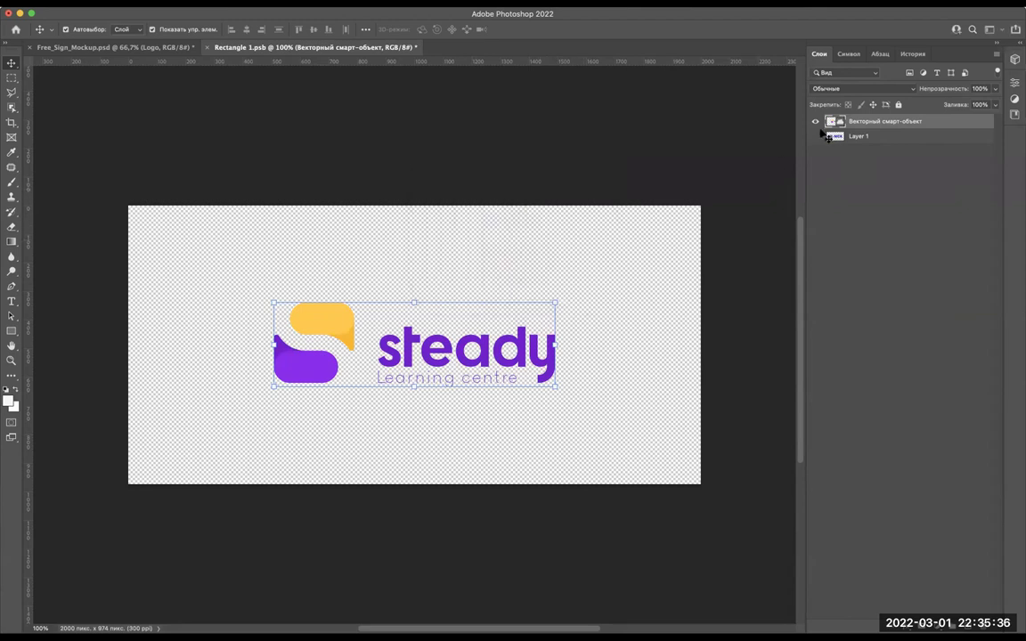
pyautogui.click(815, 135)
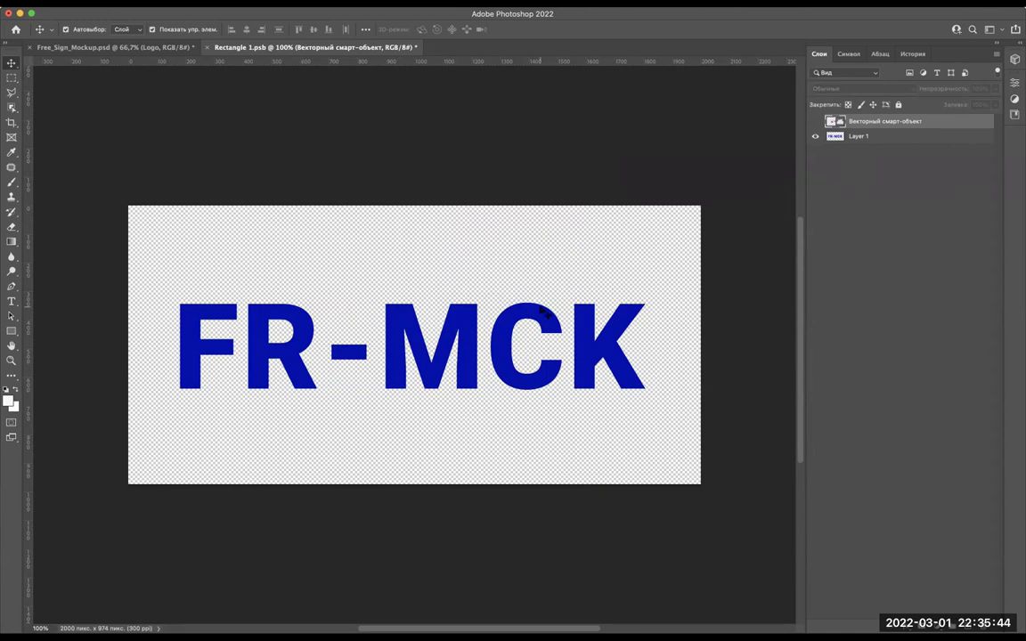
pyautogui.click(488, 283)
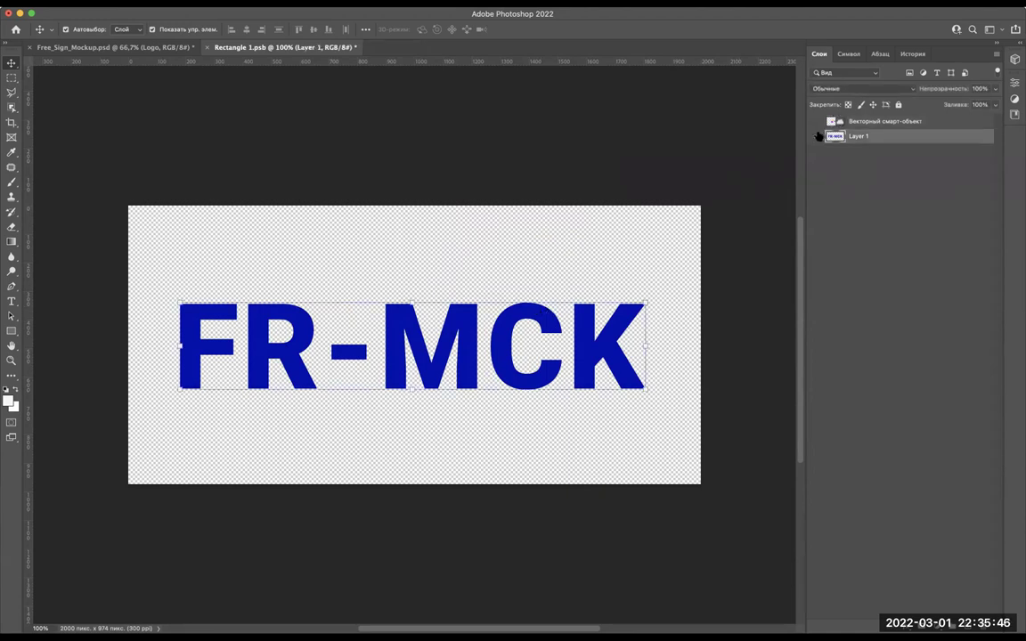
pyautogui.click(815, 136)
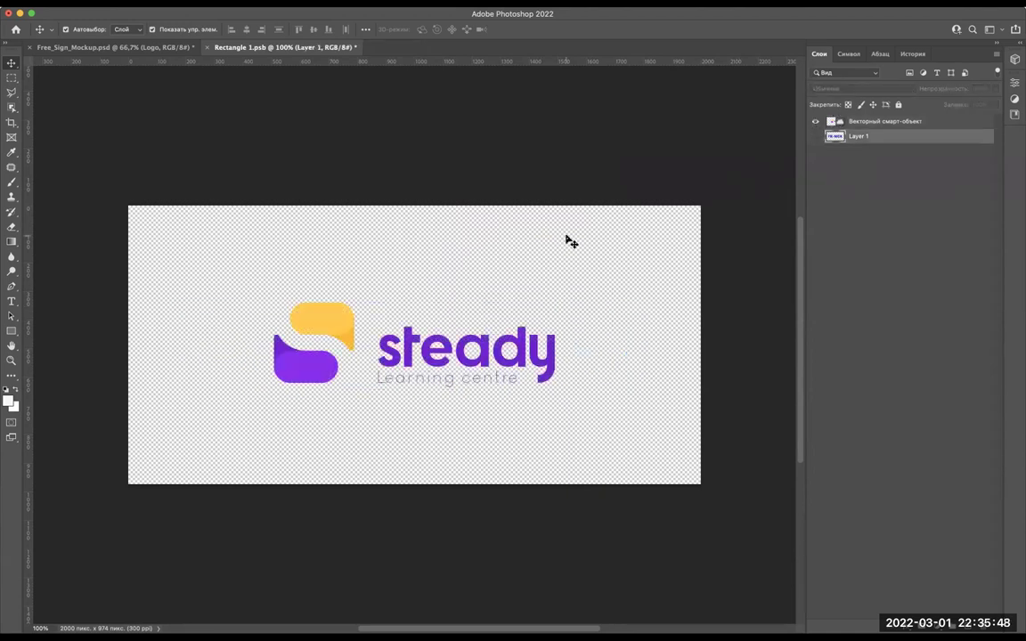
pyautogui.press('super+w')
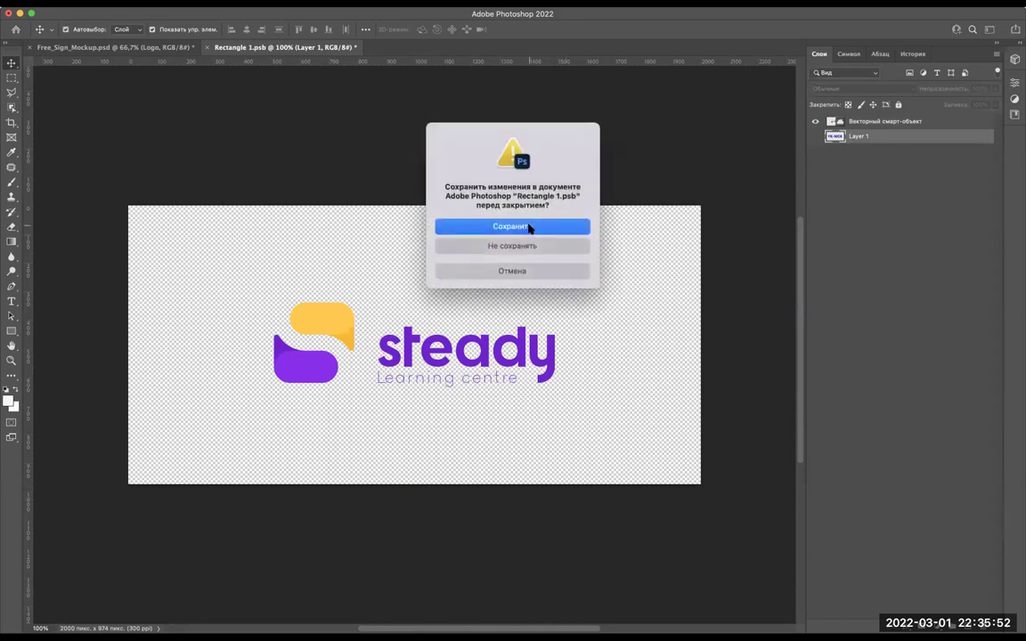
pyautogui.click(528, 228)
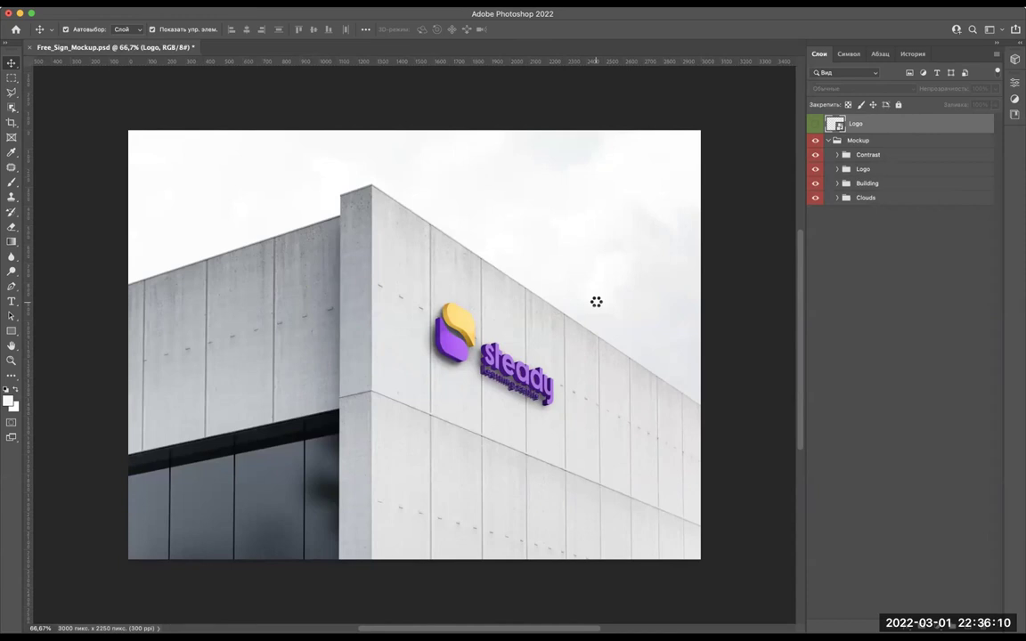
# Expand the Logo group and nudge its Reflection layer about 15 px to the right.
pyautogui.click(459, 329)
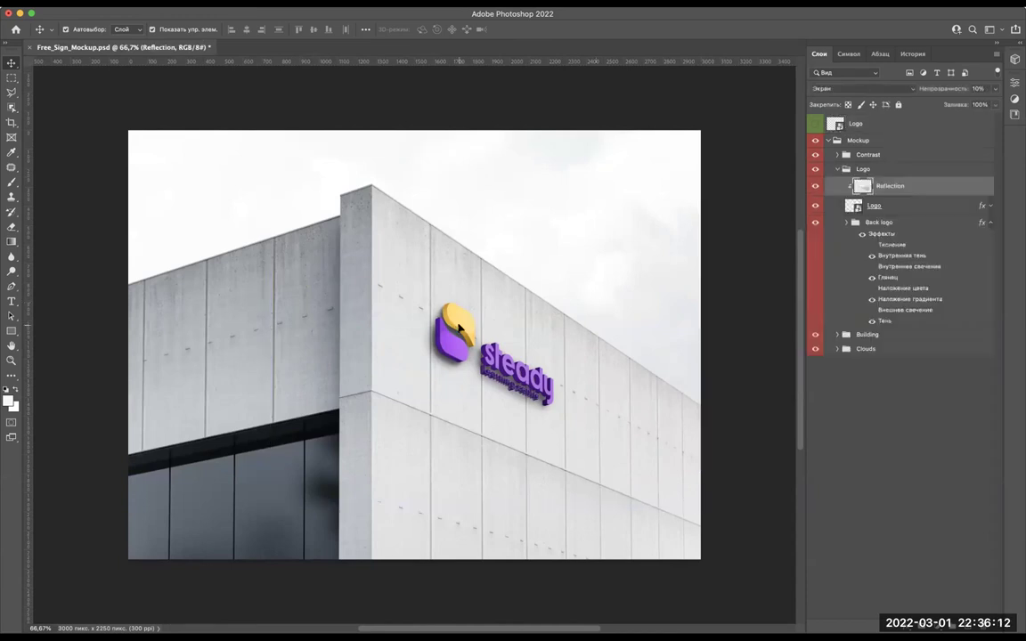
pyautogui.moveTo(459, 329); pyautogui.dragTo(447, 327)
pyautogui.press('super')
pyautogui.hotkey('shift', 'Right')
pyautogui.hotkey('shift', 'Right')
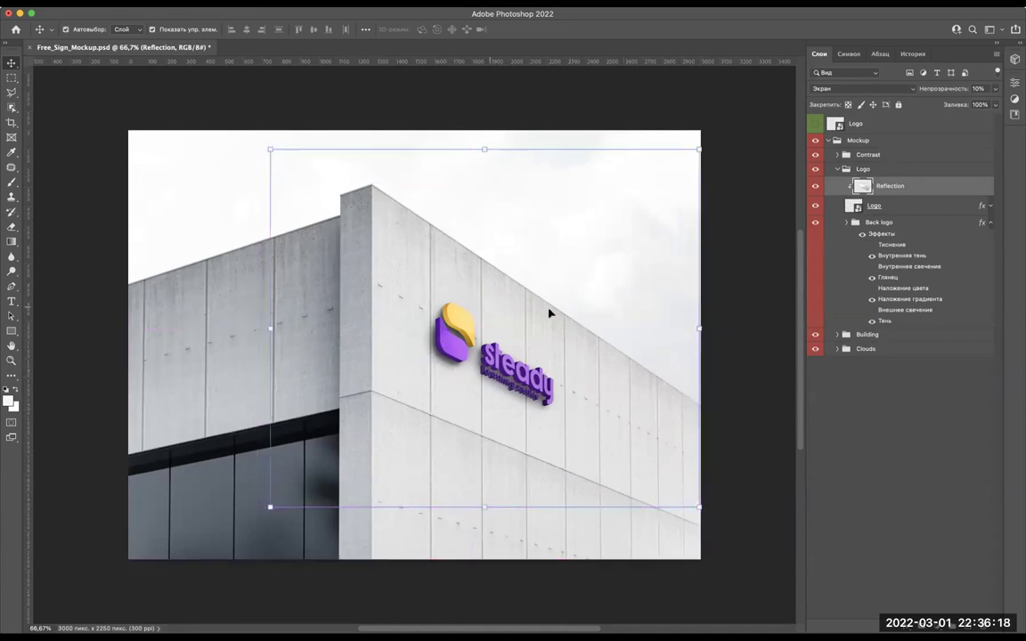
# Zoom and scroll around the mockup to inspect the steady sign.
pyautogui.press('super+plus')
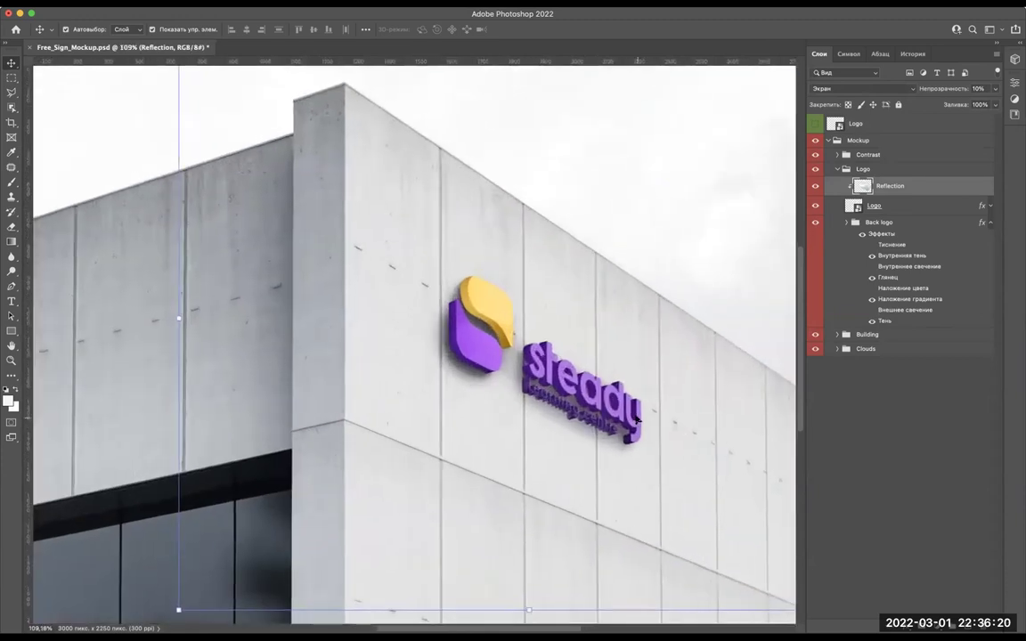
pyautogui.press('super+minus')
pyautogui.press('super+minus')
pyautogui.press('super+minus')
pyautogui.press('super+0')
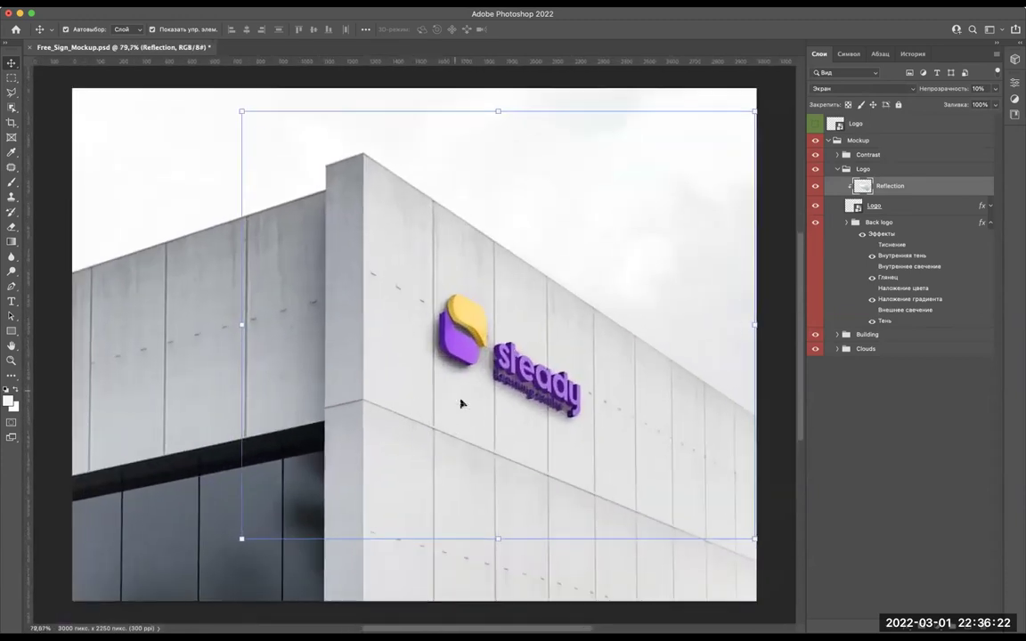
pyautogui.press('super+plus')
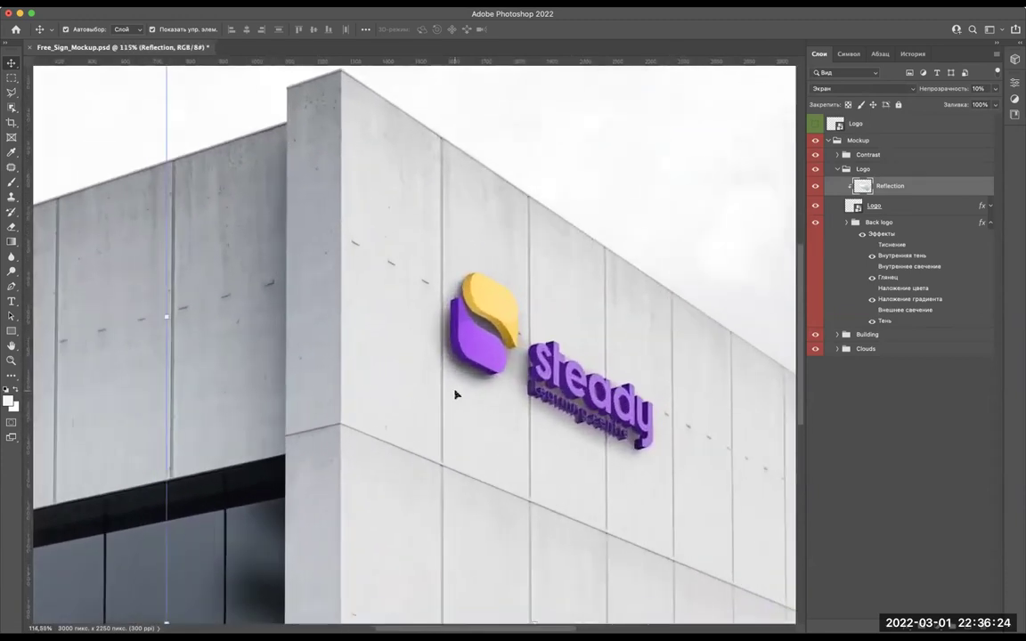
pyautogui.scroll(-2, 507, 355)
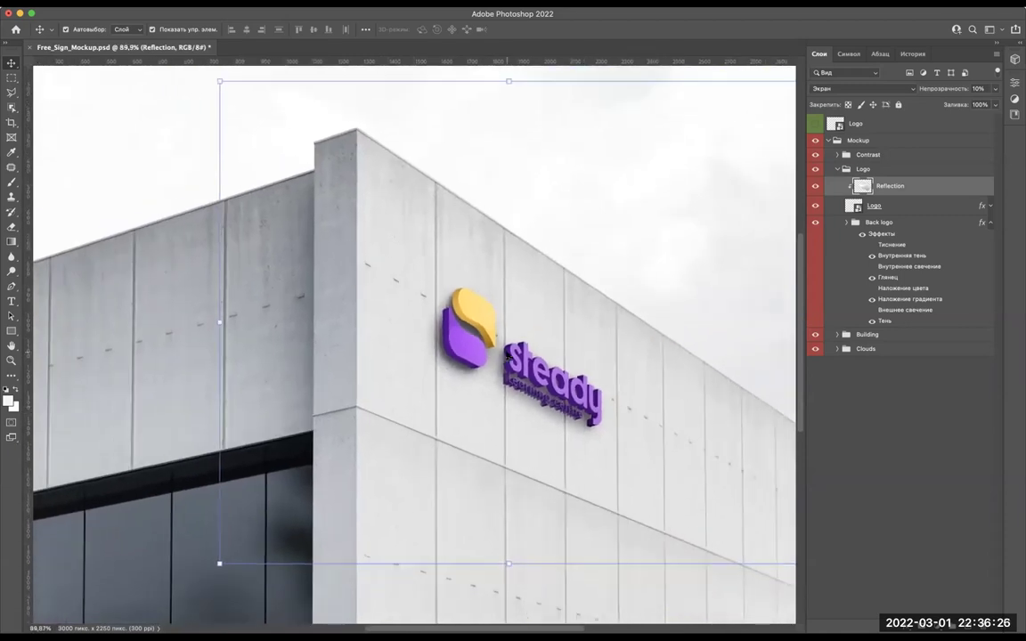
pyautogui.scroll(-2, 507, 355)
pyautogui.scroll(1, 506, 355)
pyautogui.scroll(1, 506, 355)
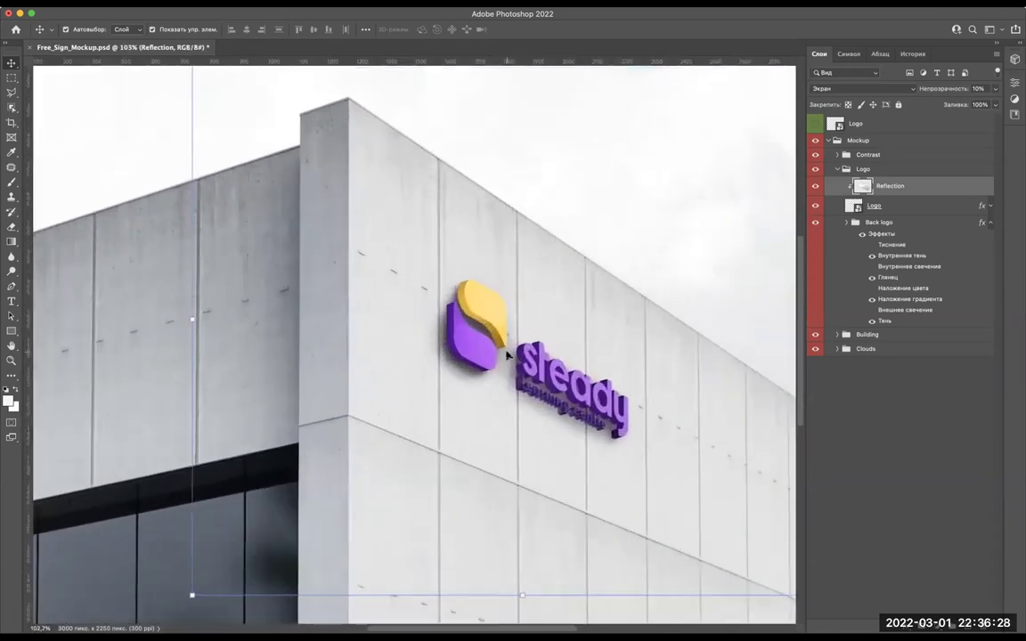
pyautogui.scroll(-2, 506, 355)
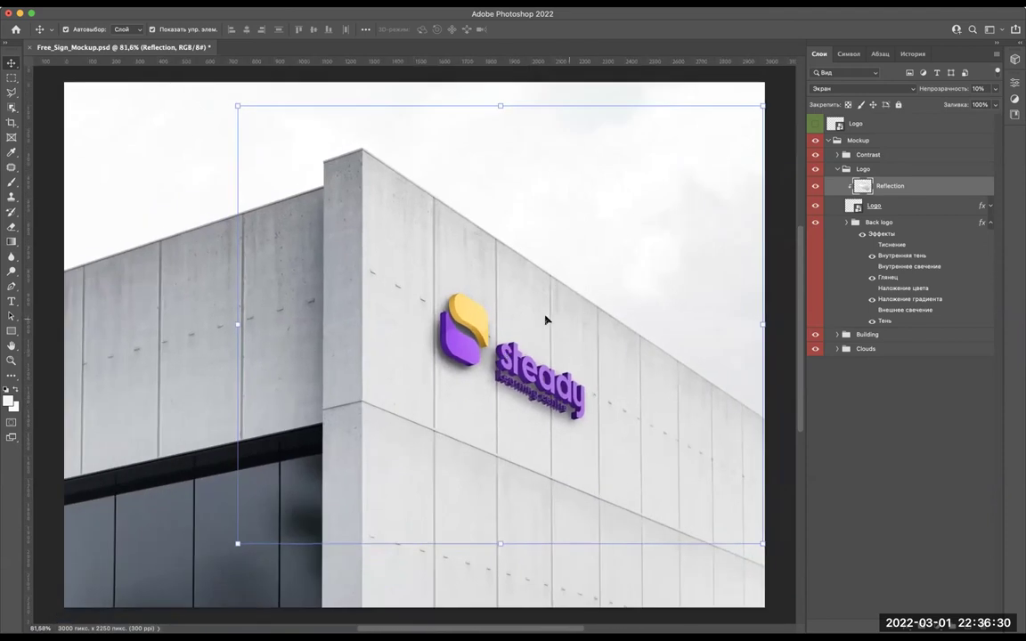
pyautogui.hscroll(2, 497, 331)
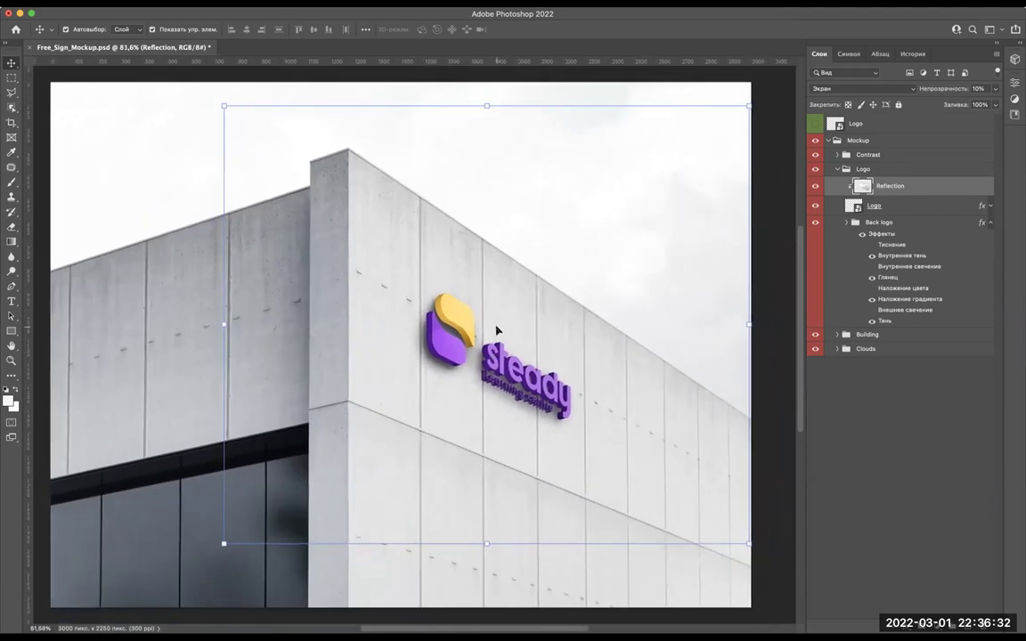
# Open the Logo smart object's contents, accept the colour profile notice, then close back to the mockup.
pyautogui.doubleClick(836, 125)
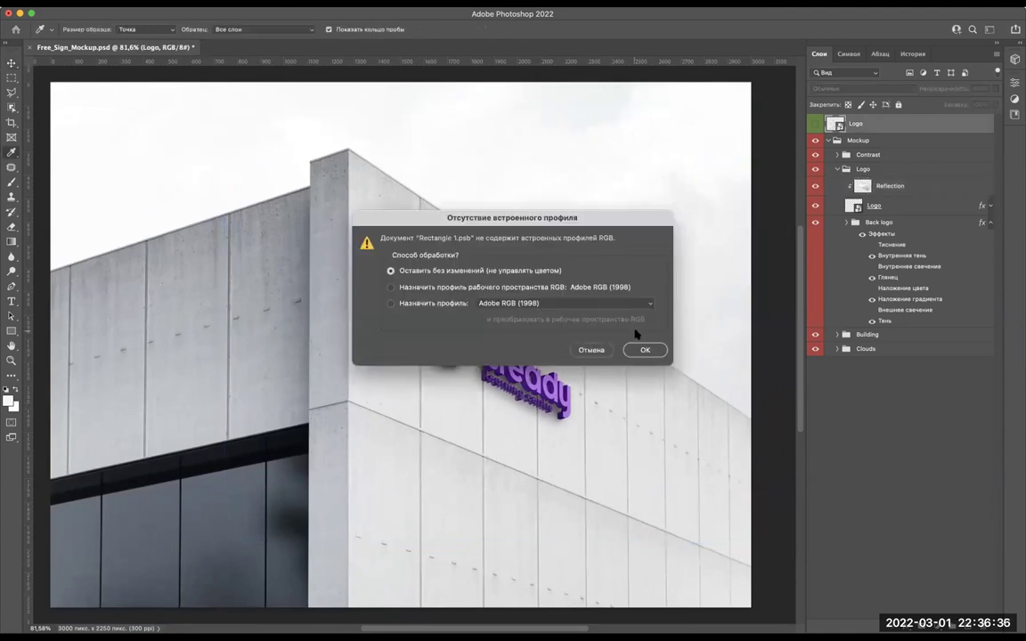
pyautogui.click(645, 349)
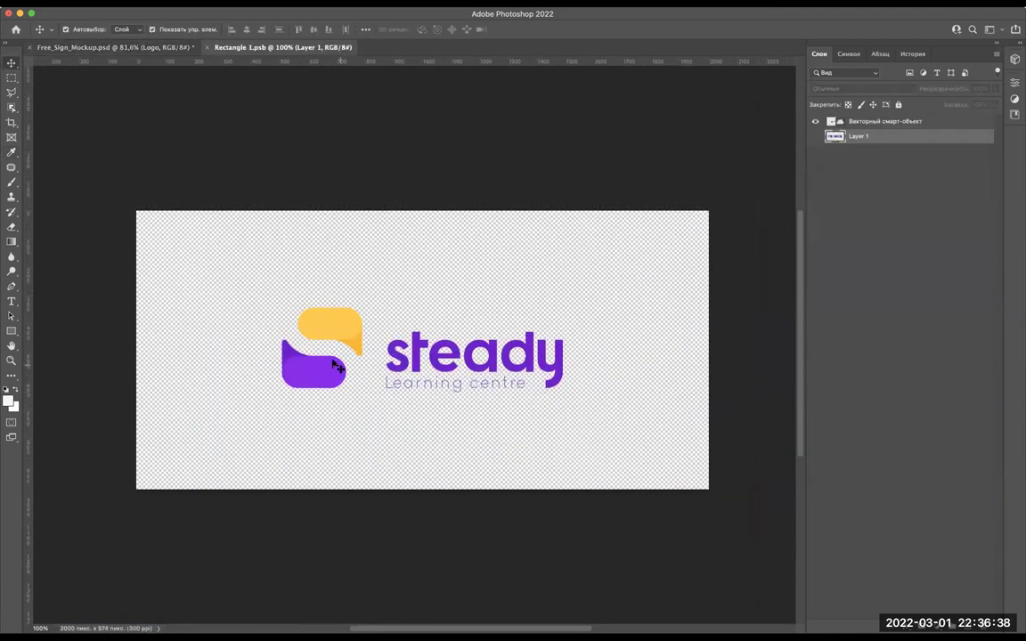
pyautogui.press('super+w')
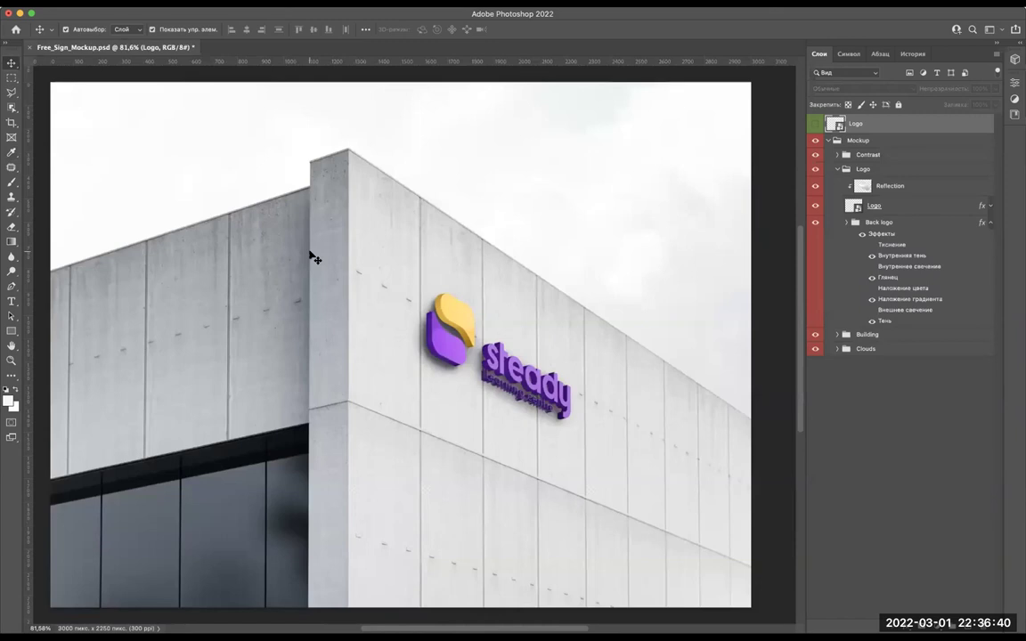
pyautogui.scroll(3, 428, 293)
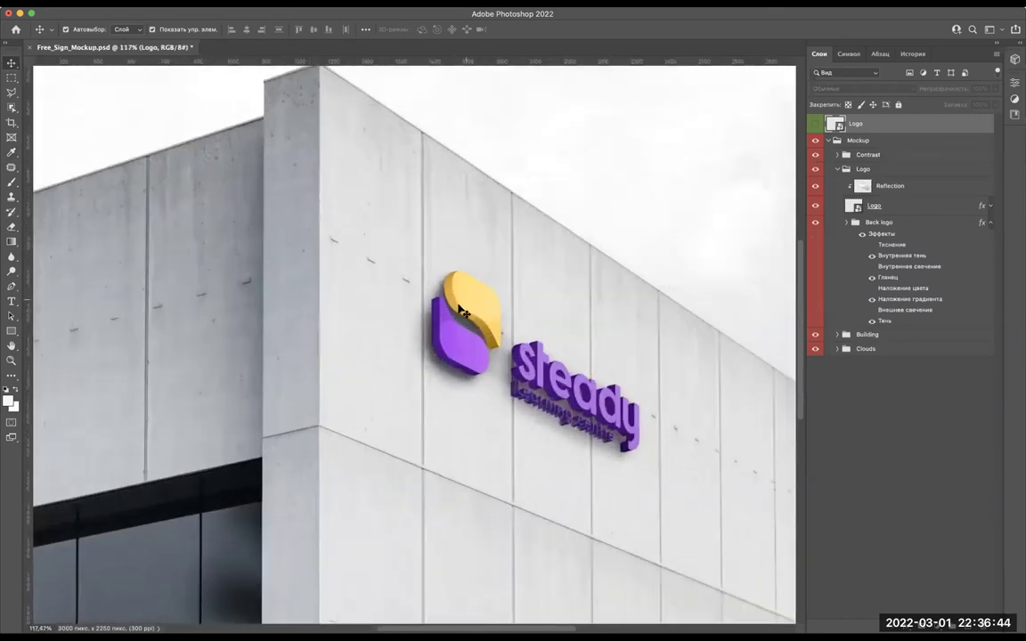
pyautogui.scroll(-2, 461, 307)
pyautogui.scroll(-1, 458, 303)
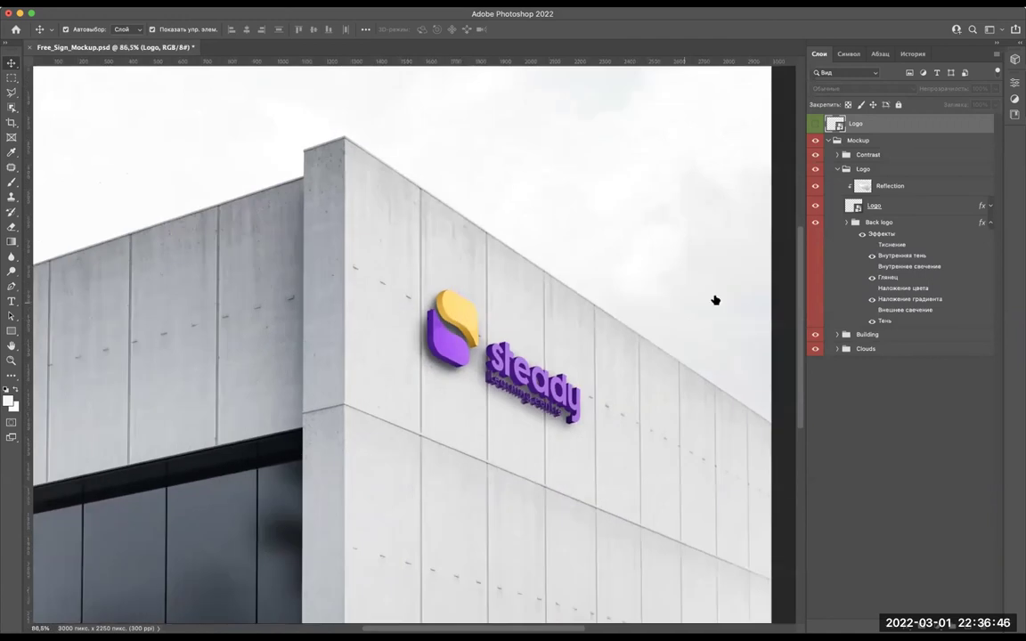
# Reopen the logo contents, drag the steady logo left, and save the change.
pyautogui.press('i')
pyautogui.click(644, 349)
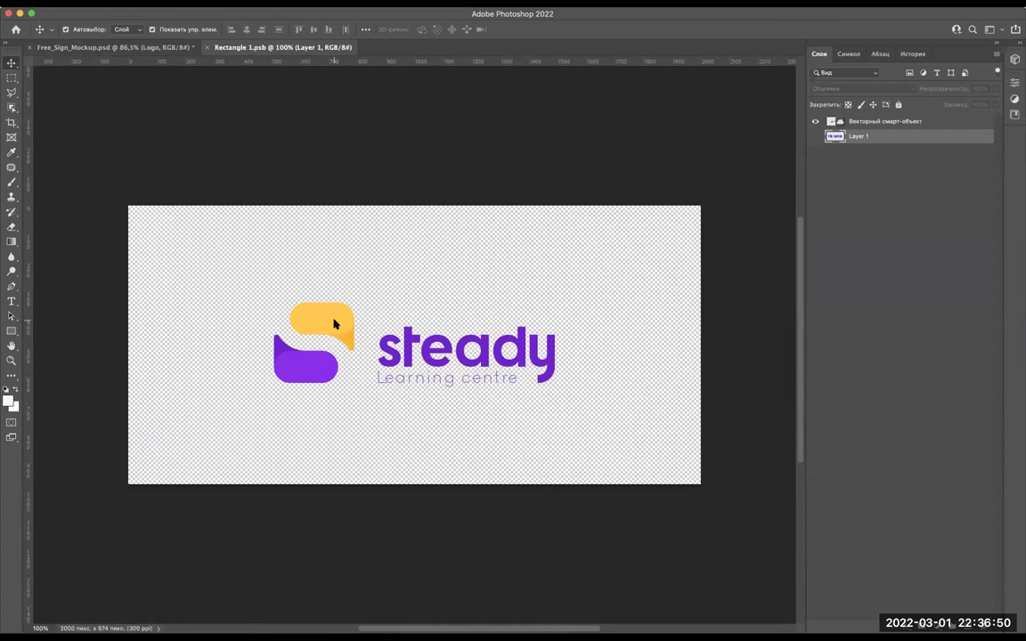
pyautogui.moveTo(334, 324); pyautogui.dragTo(290, 328)
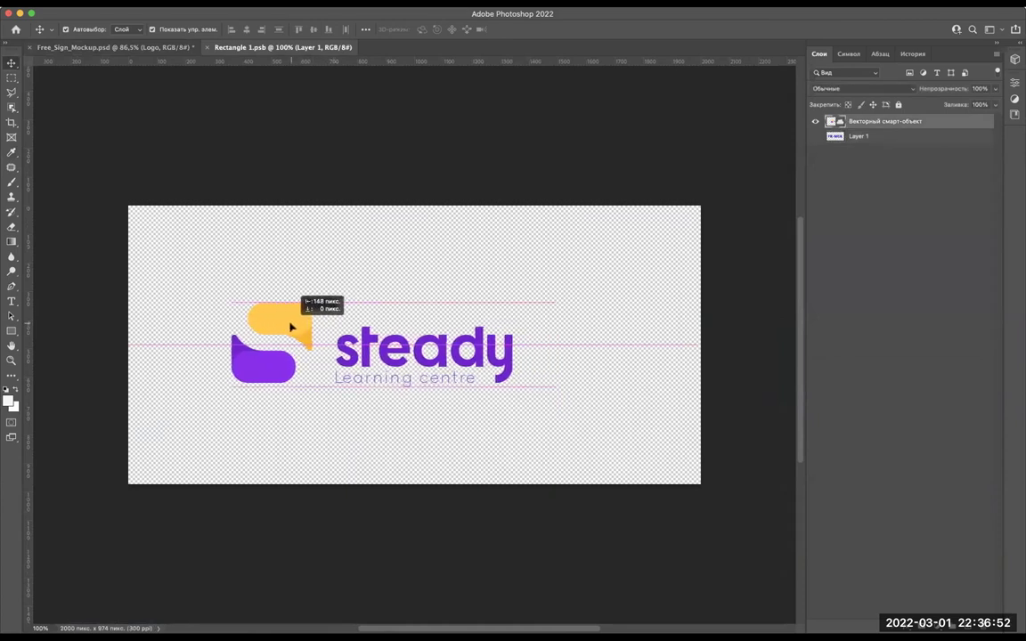
pyautogui.moveTo(290, 328); pyautogui.dragTo(285, 328)
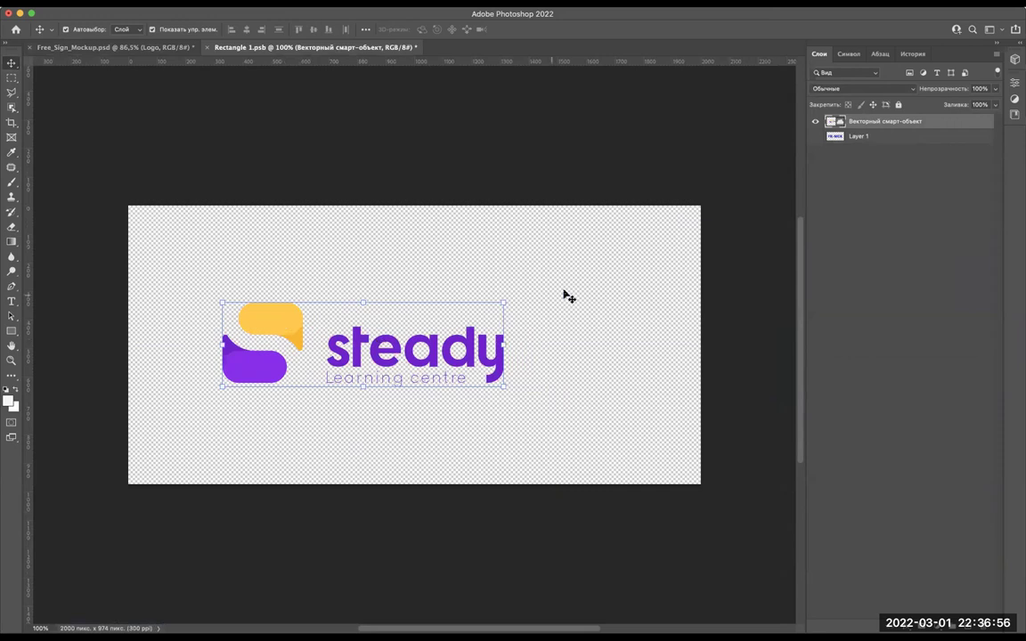
pyautogui.press('super+w')
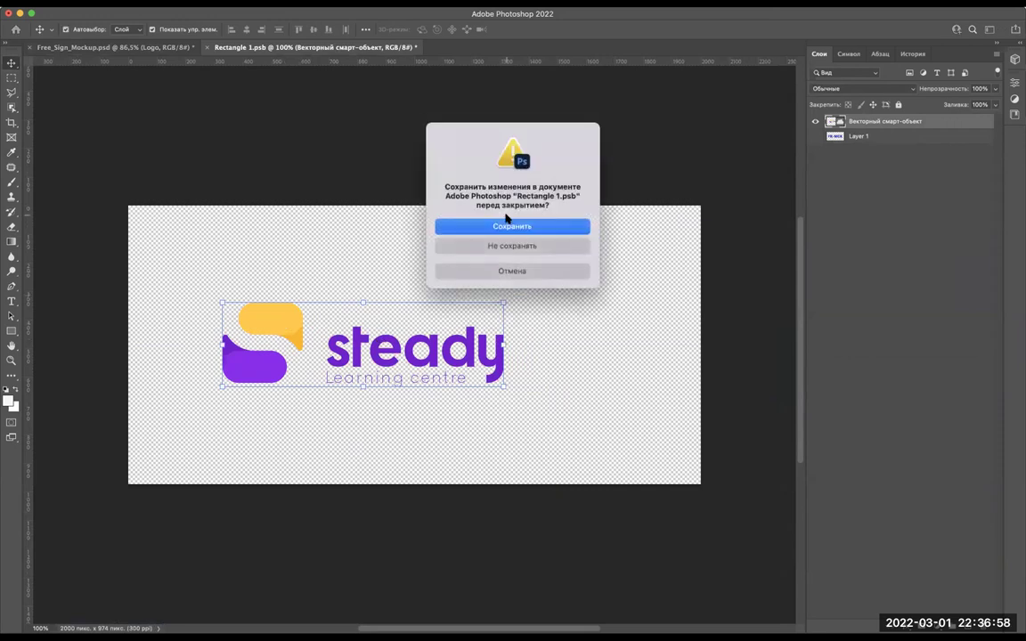
pyautogui.click(506, 226)
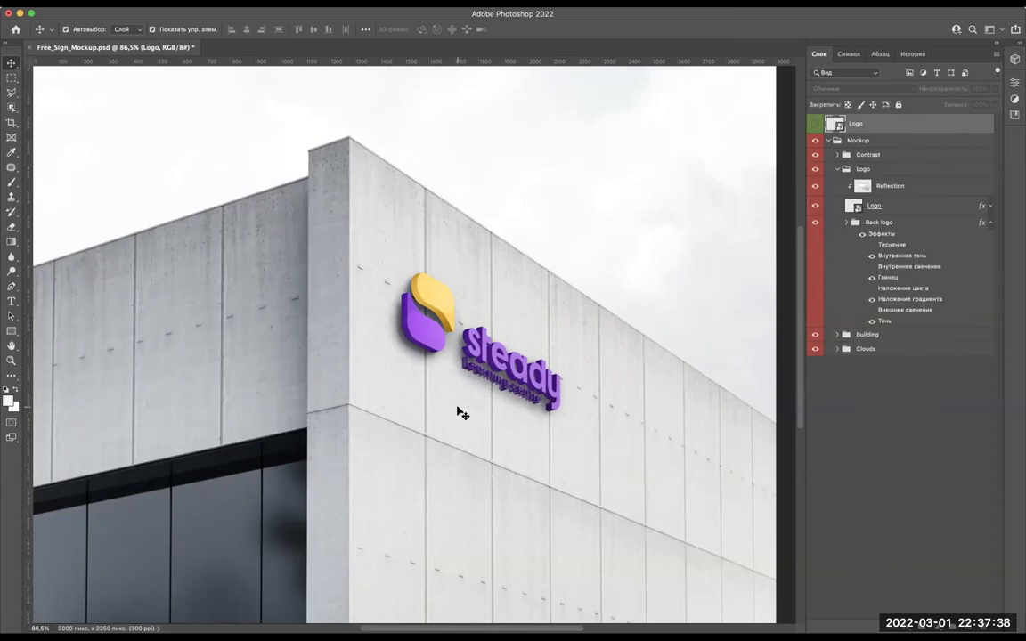
# Scroll the Free_Sign_Mockup.psd canvas to inspect the updated steady 3D sign.
pyautogui.scroll(-3, 445, 337)
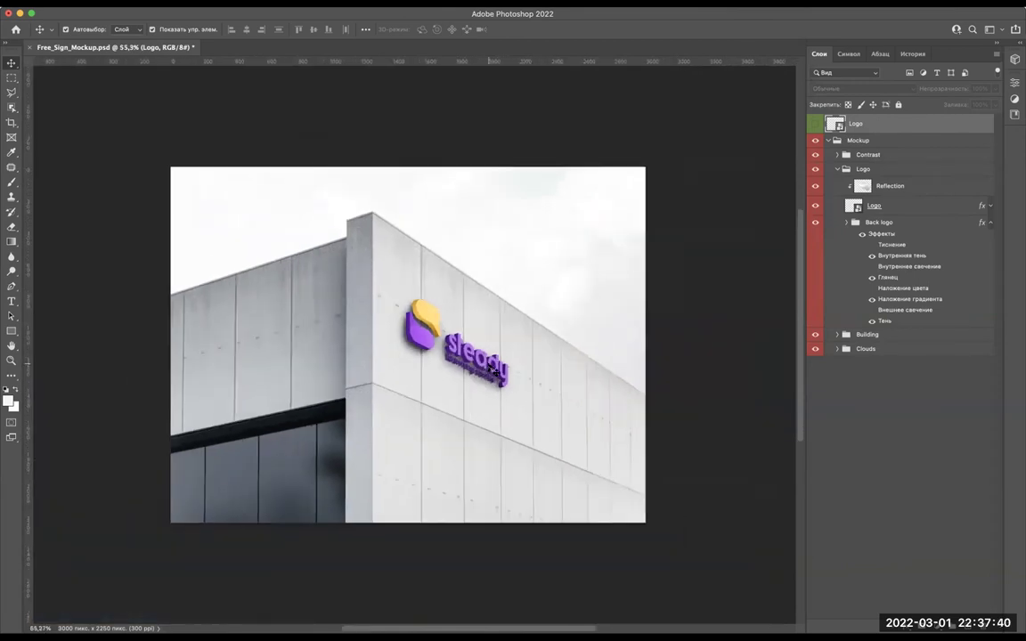
pyautogui.scroll(3, 494, 369)
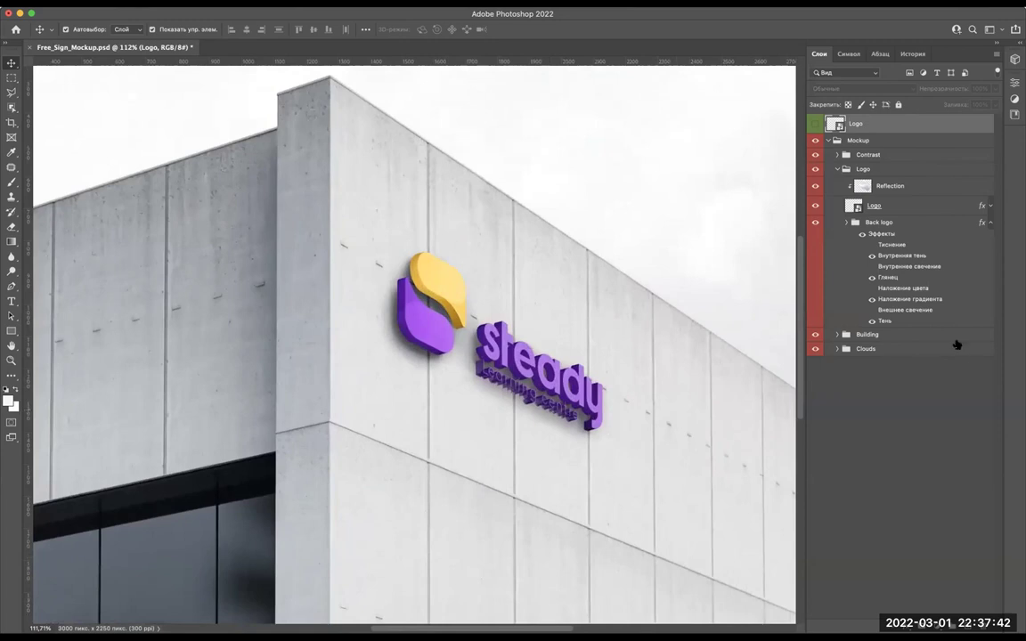
pyautogui.click(872, 321)
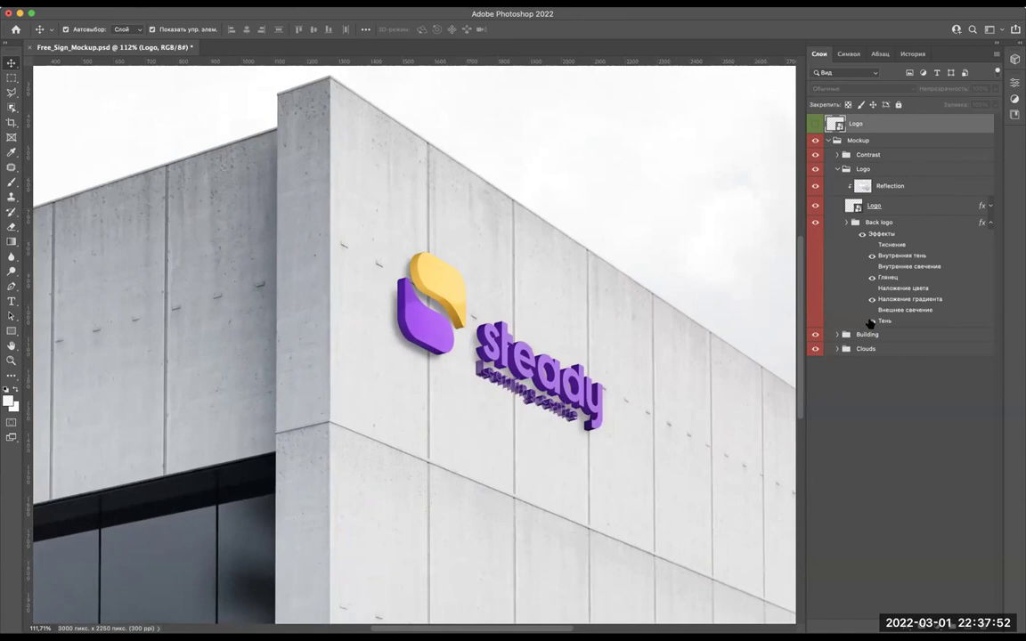
pyautogui.click(872, 322)
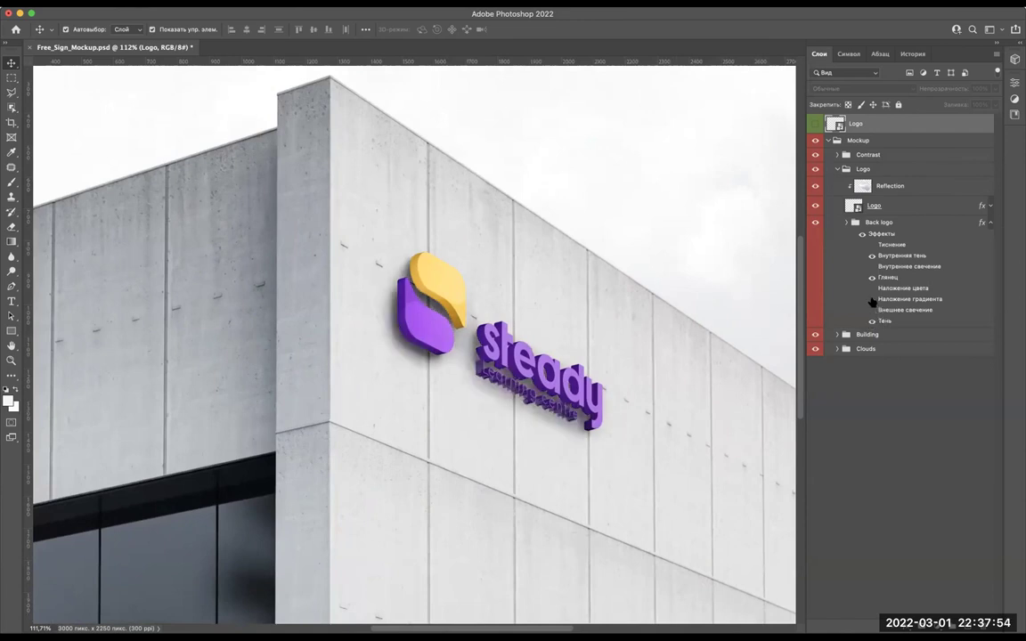
pyautogui.click(872, 300)
pyautogui.click(872, 300)
pyautogui.click(872, 278)
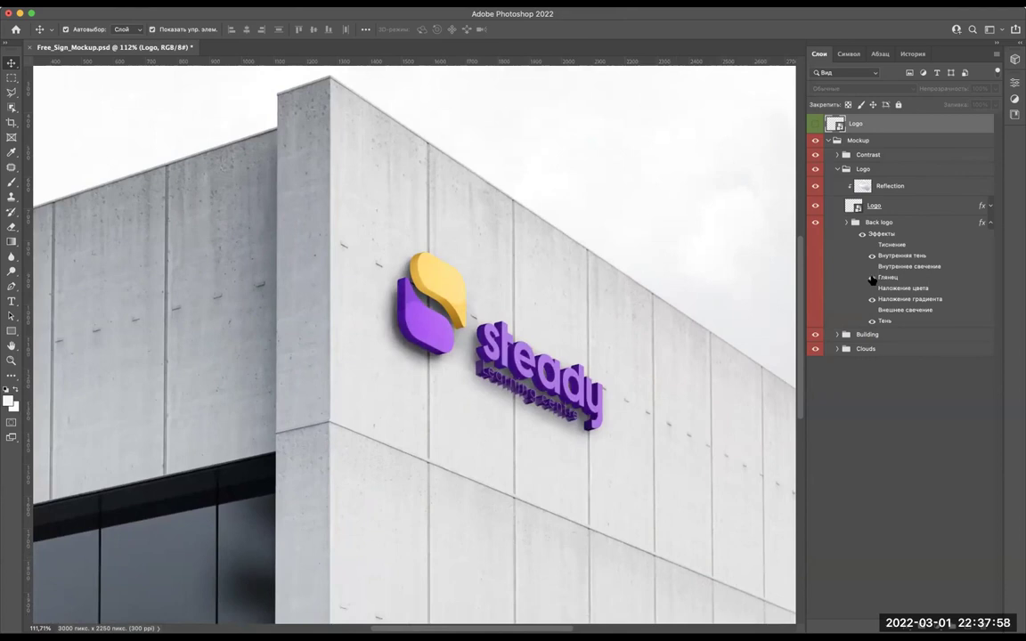
pyautogui.click(872, 268)
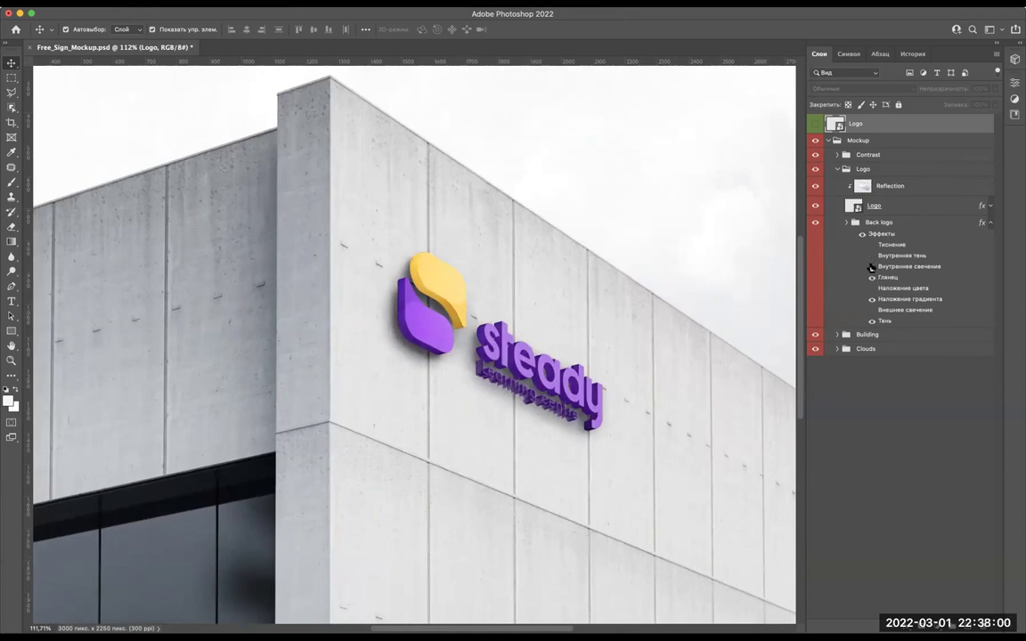
pyautogui.click(872, 256)
pyautogui.hotkey('ctrl', '+')
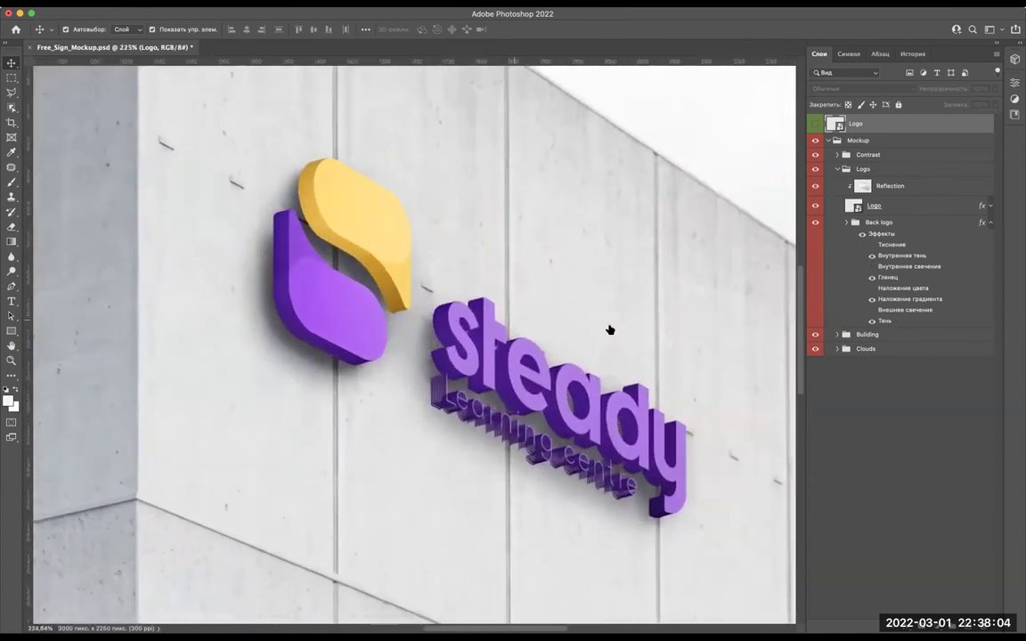
pyautogui.click(912, 192)
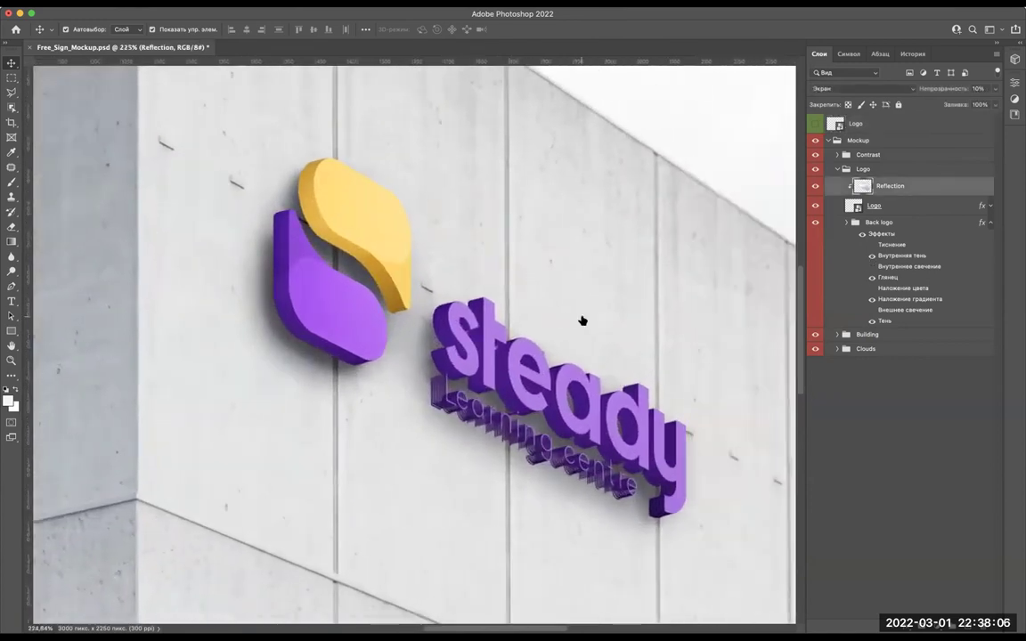
pyautogui.click(814, 186)
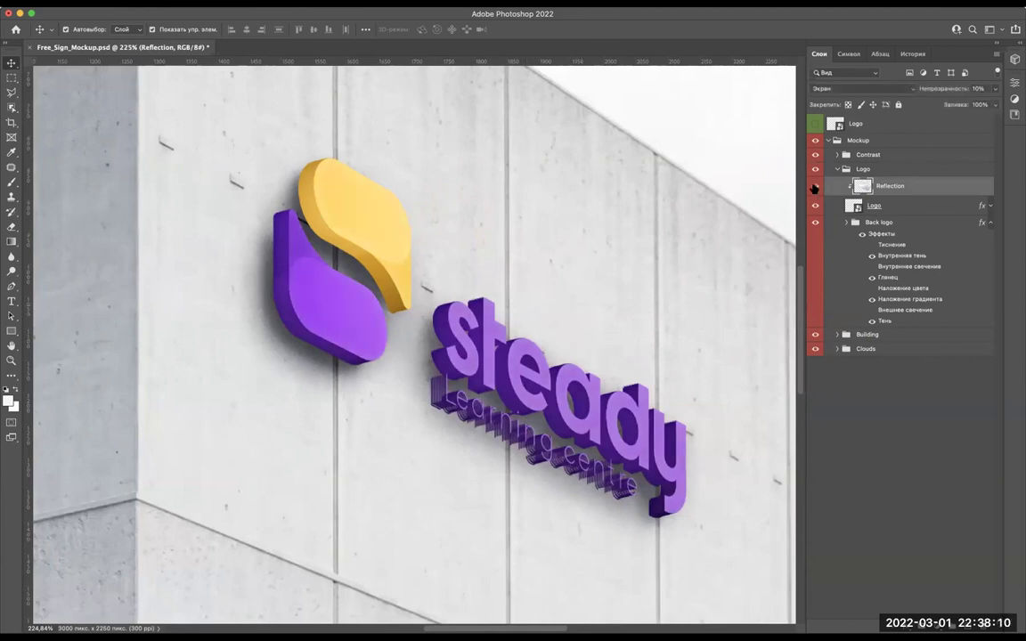
pyautogui.click(814, 186)
pyautogui.scroll(-3, 614, 328)
pyautogui.hscroll(3, 614, 328)
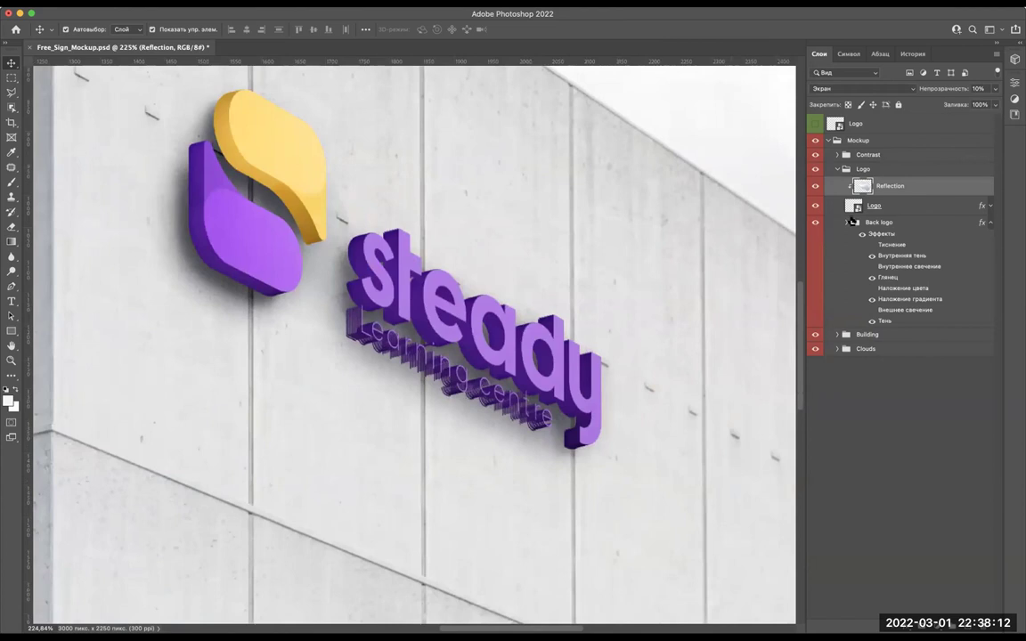
pyautogui.click(815, 335)
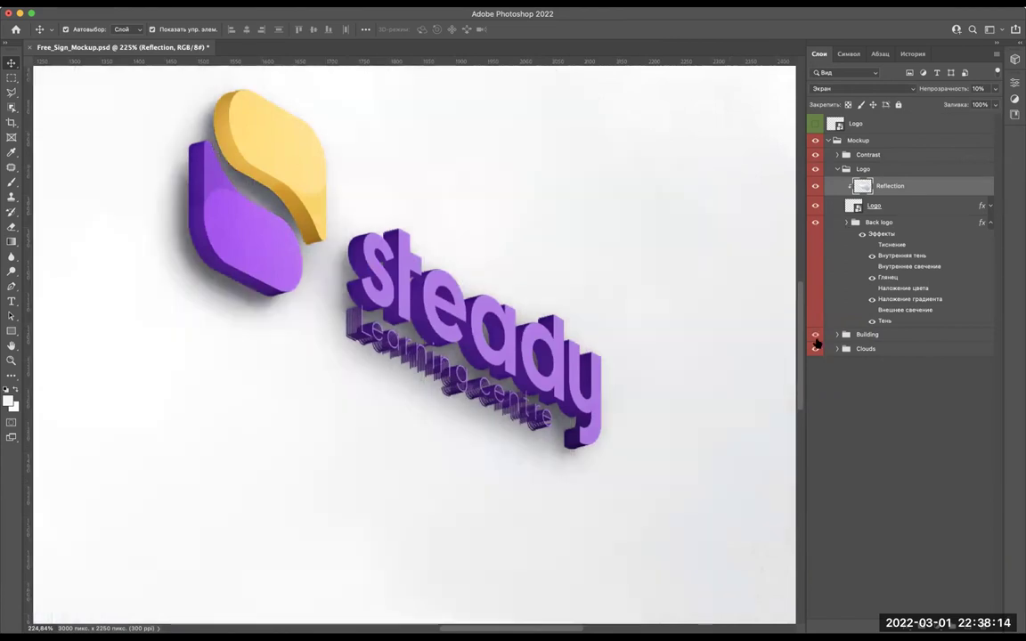
pyautogui.click(897, 324)
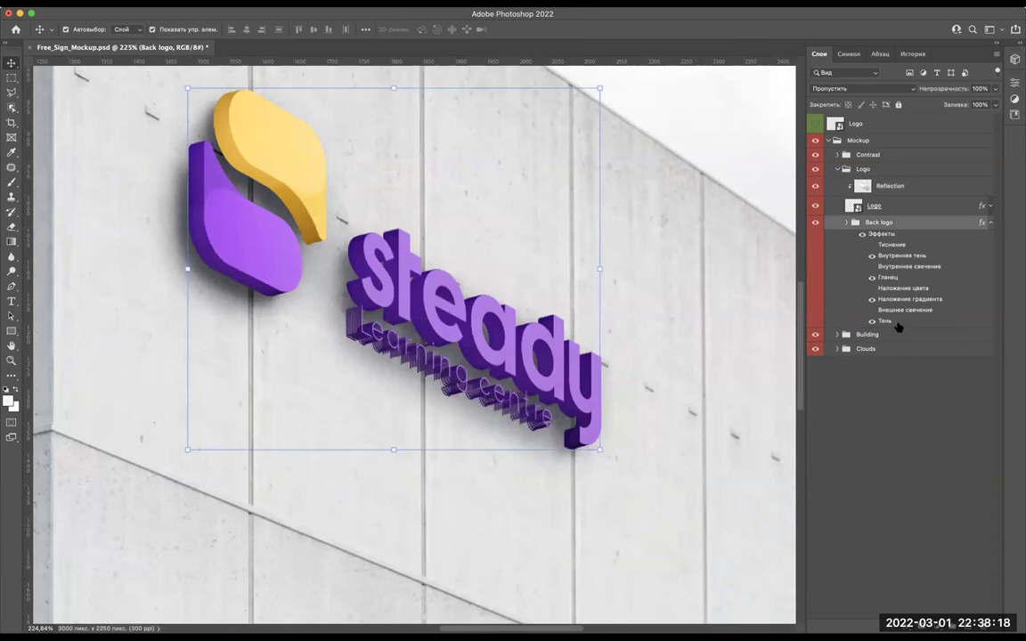
# Set the Back logo Drop Shadow distance to about 15 px and shrink its size to sharpen it.
pyautogui.doubleClick(897, 323)
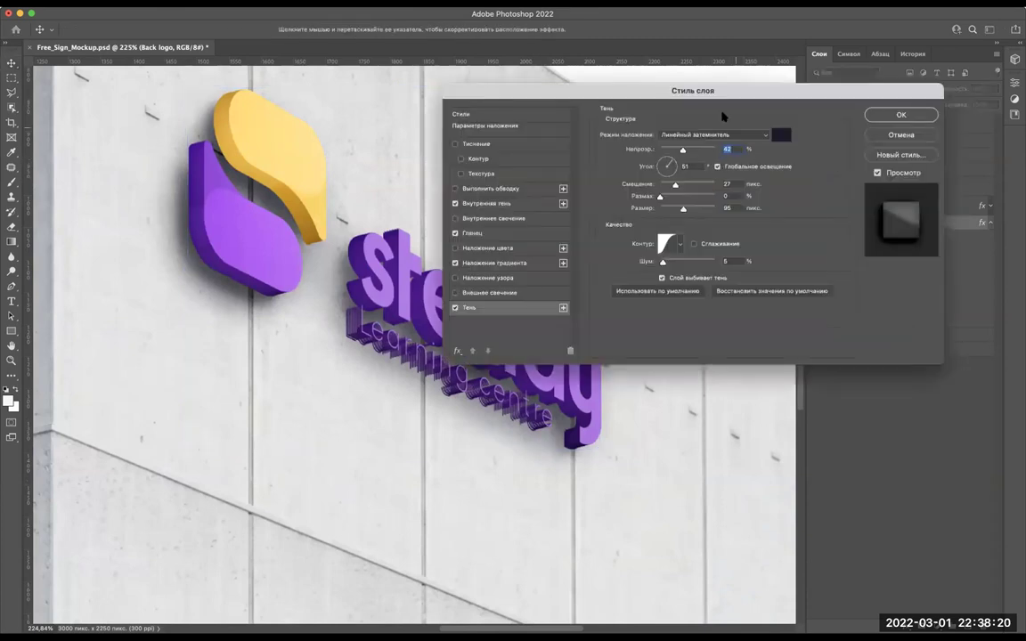
pyautogui.moveTo(713, 97); pyautogui.dragTo(804, 88)
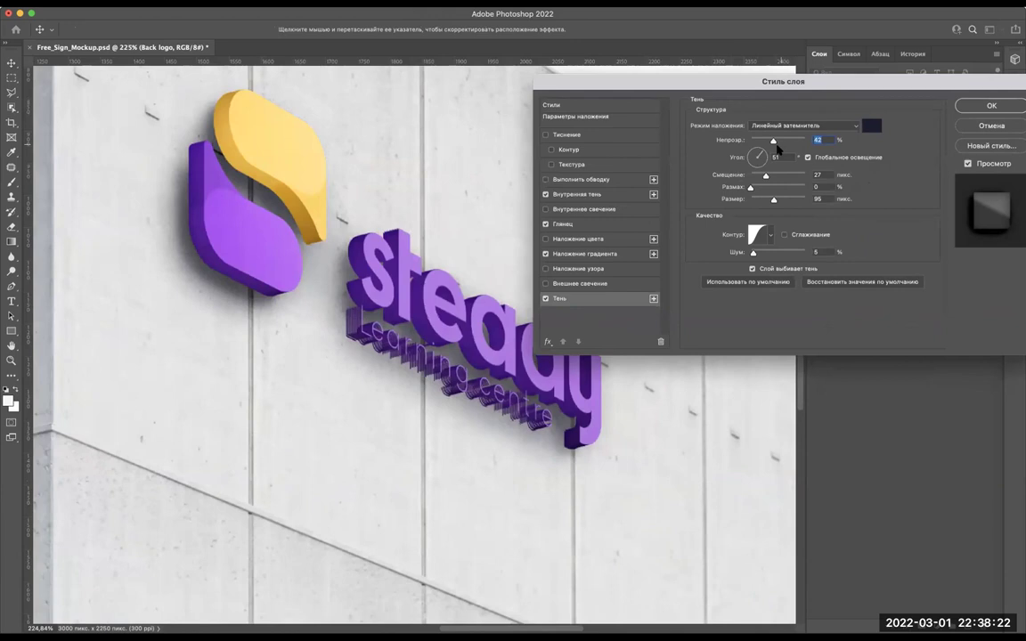
pyautogui.moveTo(766, 177); pyautogui.dragTo(750, 177)
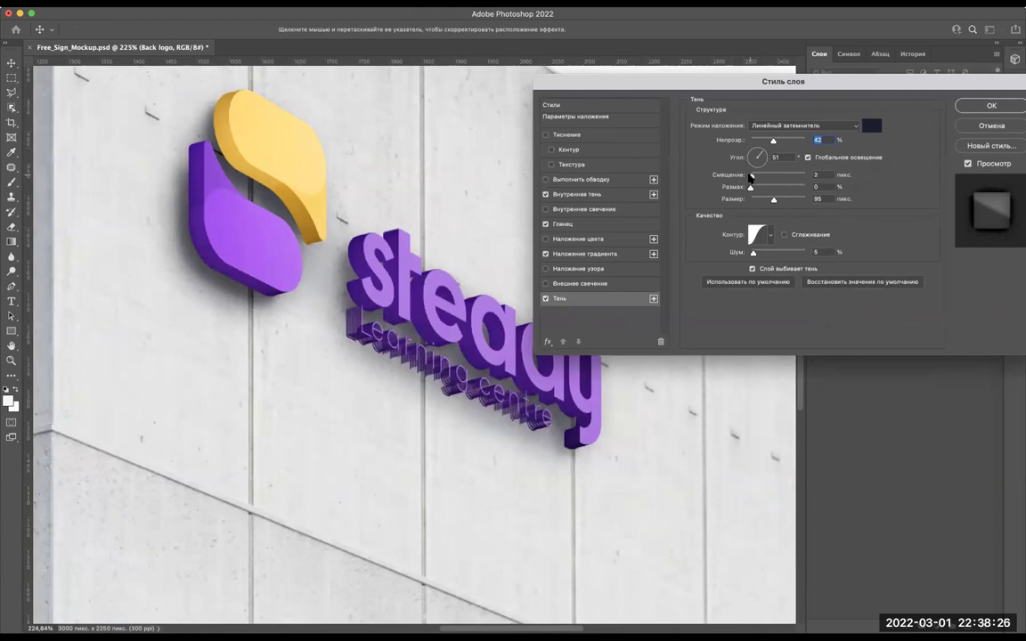
pyautogui.moveTo(750, 177); pyautogui.dragTo(759, 175)
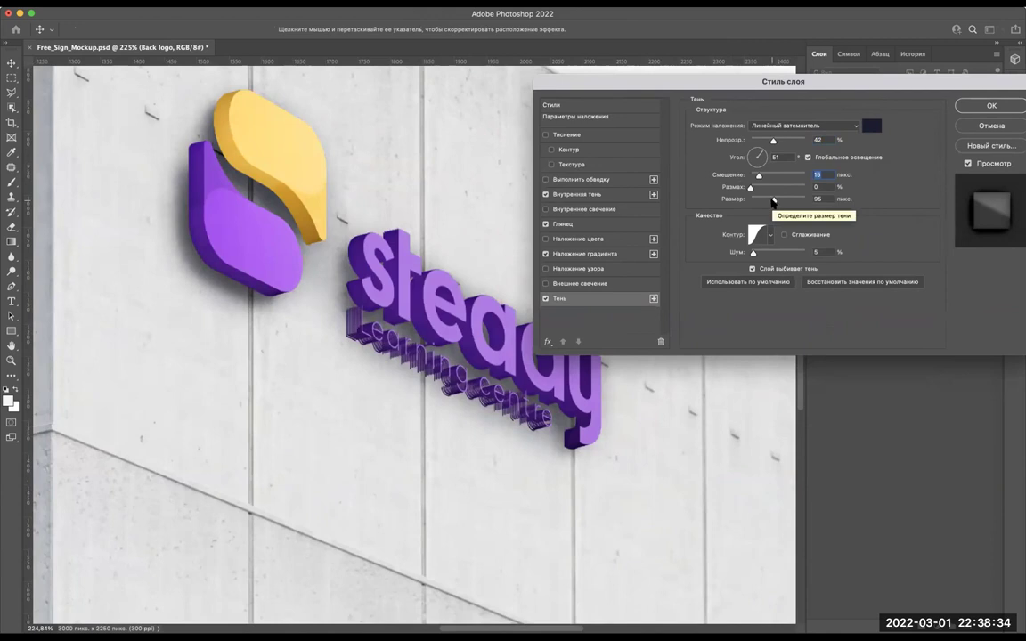
pyautogui.moveTo(773, 201); pyautogui.dragTo(761, 200)
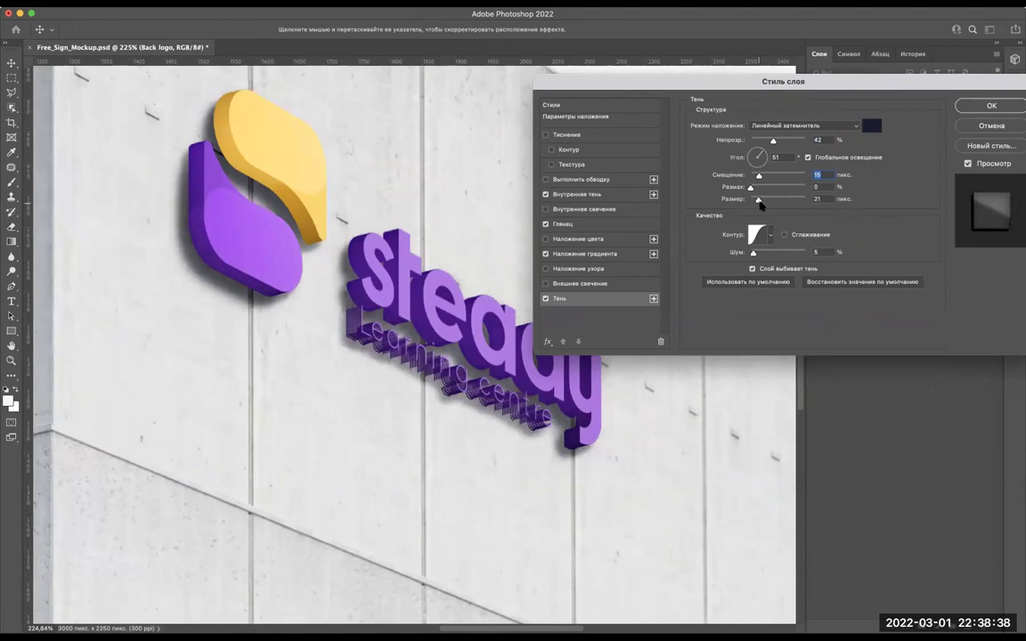
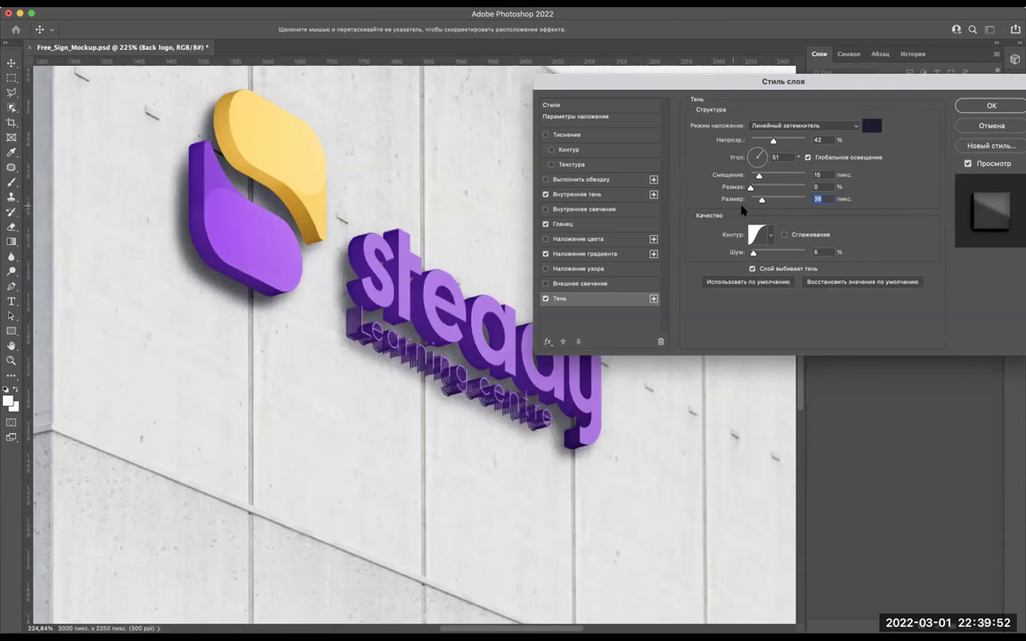
# Set the Back logo's drop shadow to a 7 px distance and 15 px size.
pyautogui.moveTo(761, 201); pyautogui.dragTo(759, 201)
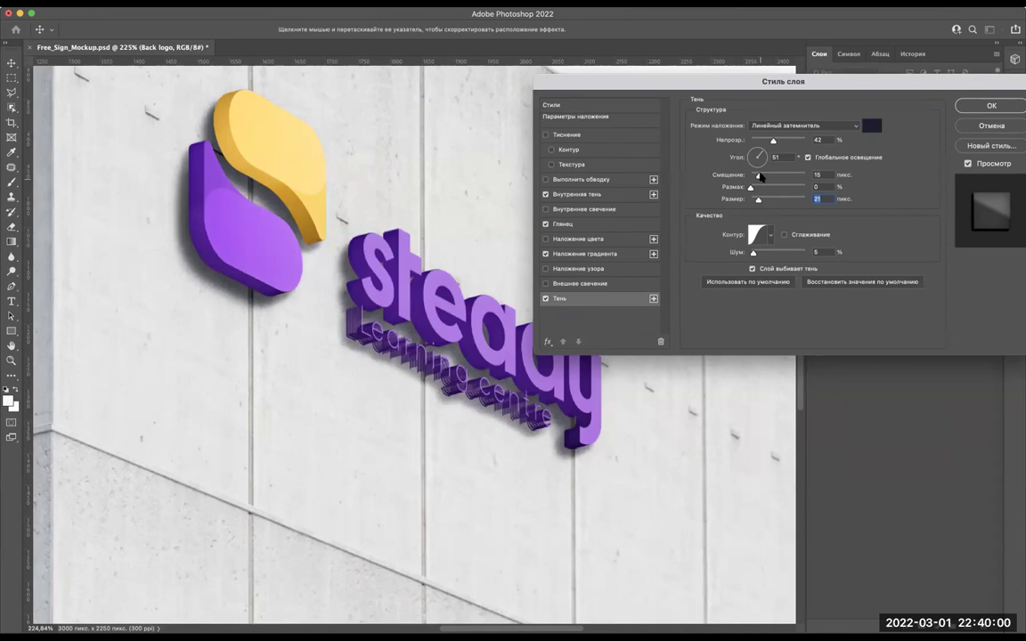
pyautogui.moveTo(757, 177); pyautogui.dragTo(753, 176)
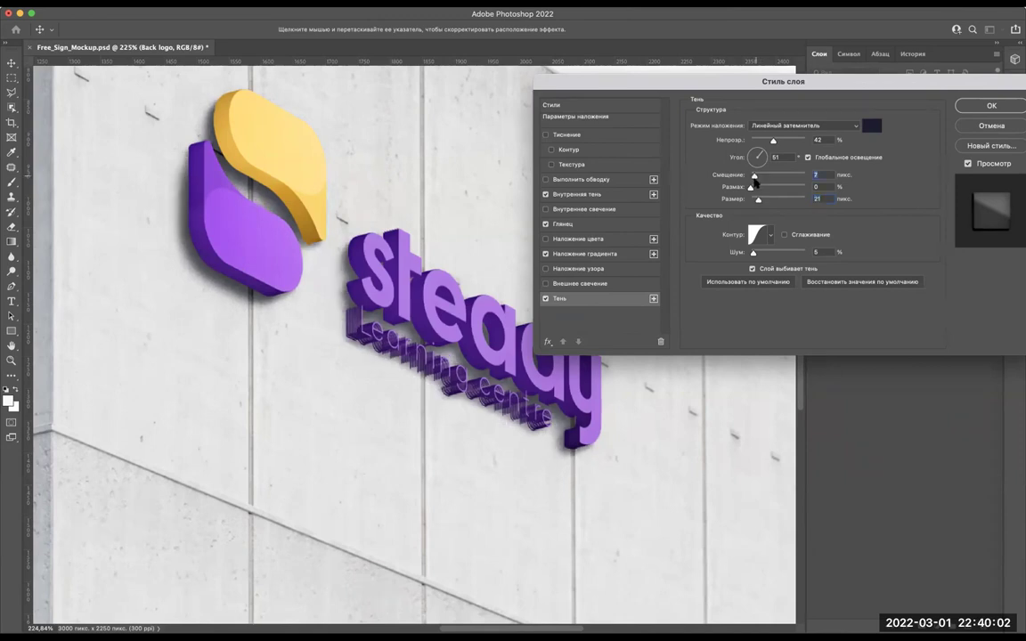
pyautogui.write('7')
pyautogui.click(828, 199)
pyautogui.write('15')
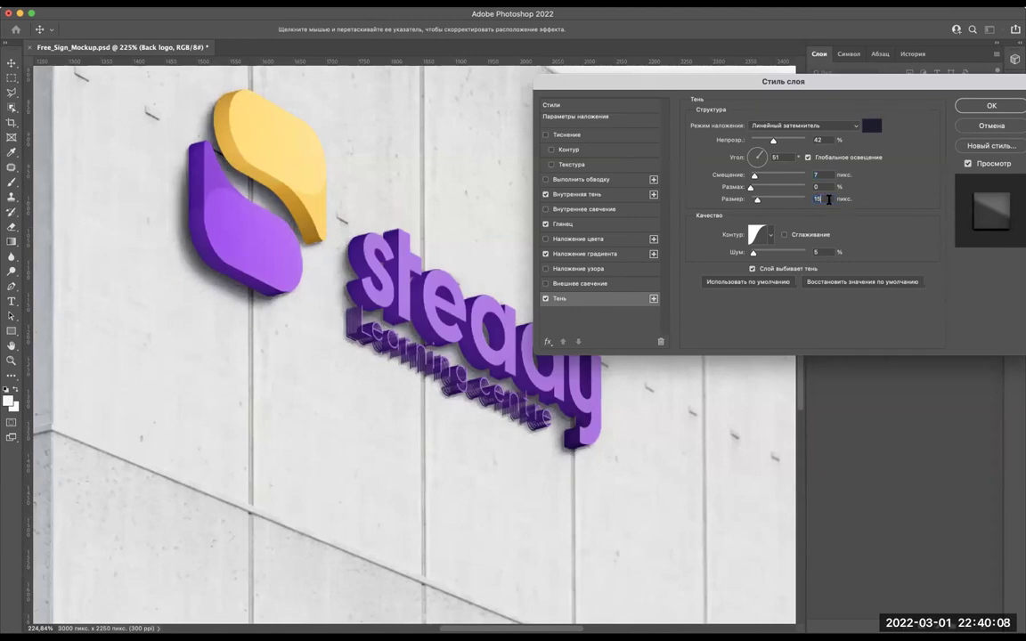
# Apply the drop shadow and deselect the logo to preview the sign.
pyautogui.click(975, 113)
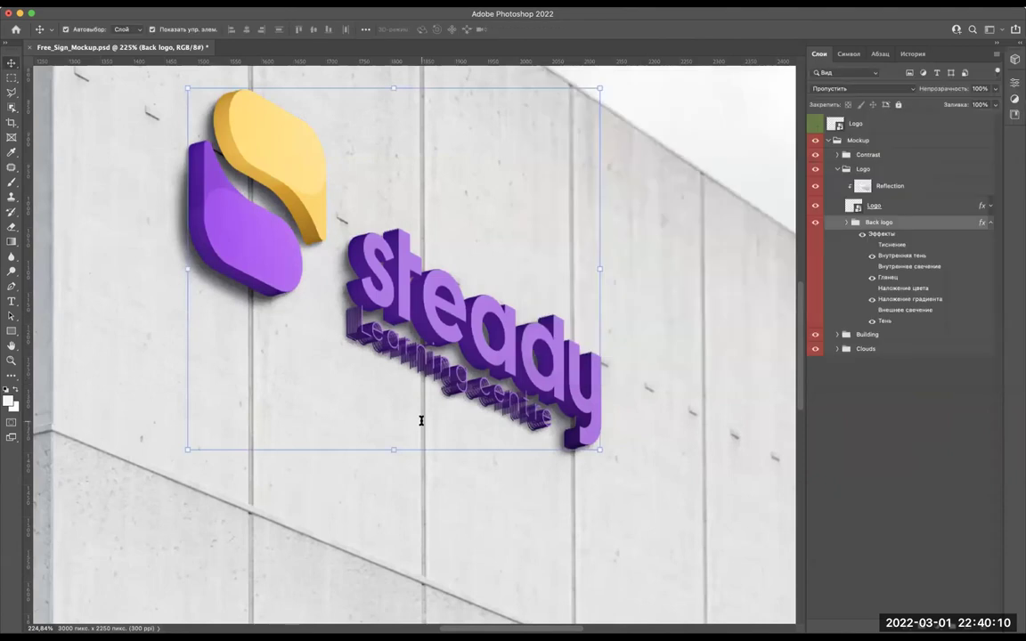
pyautogui.scroll(-2, 419, 419)
pyautogui.scroll(-2, 422, 420)
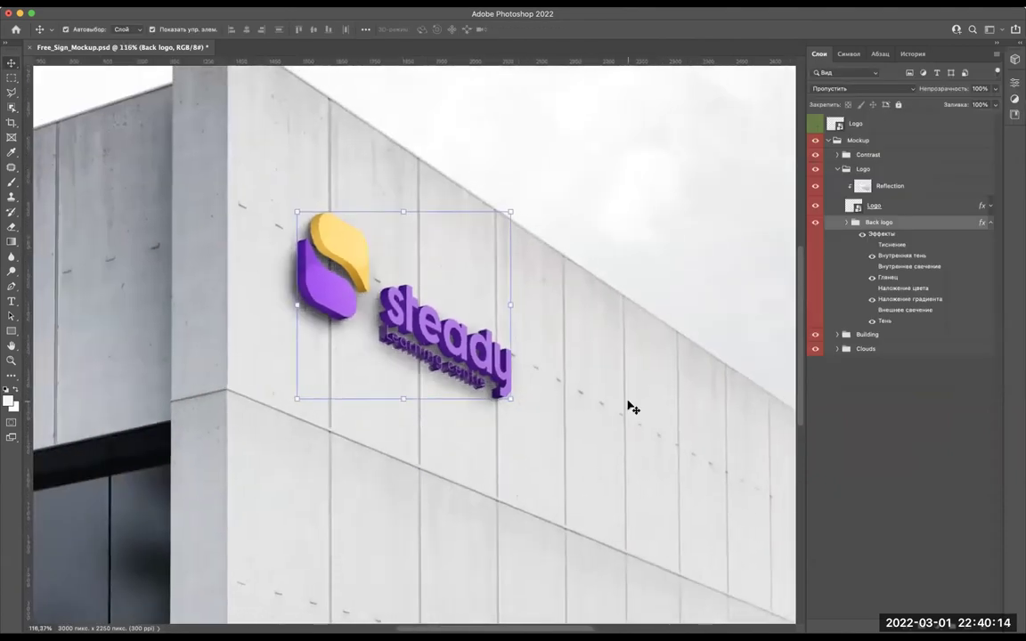
pyautogui.scroll(-1, 629, 407)
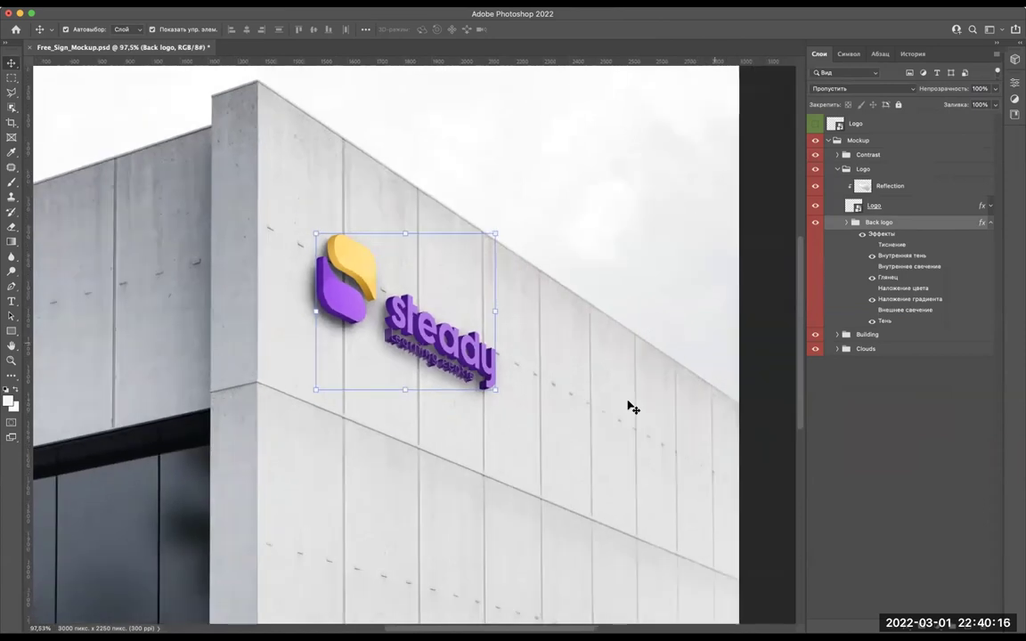
pyautogui.click(774, 389)
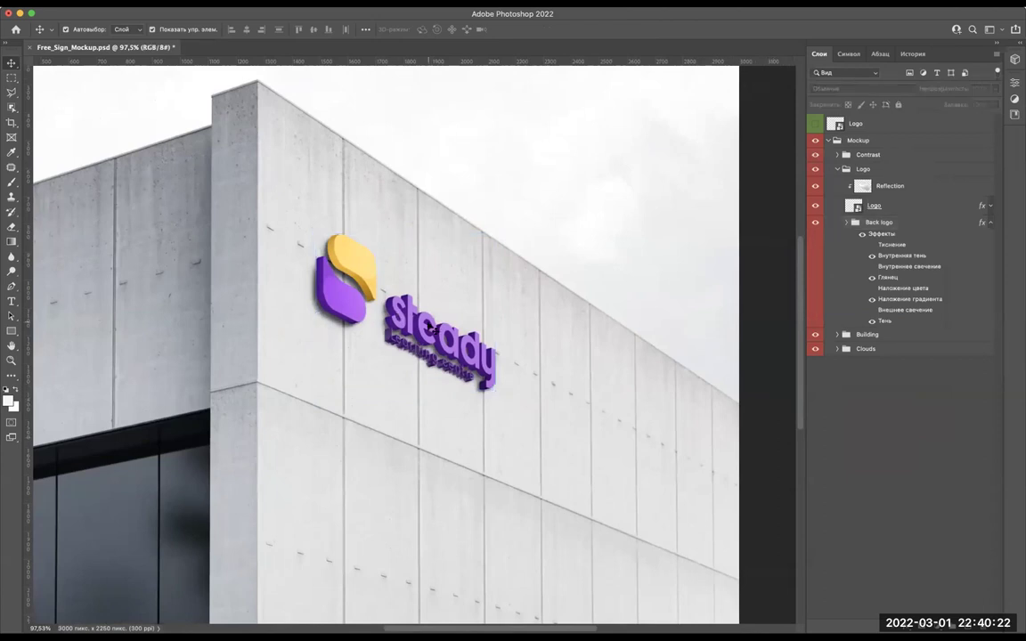
pyautogui.scroll(3, 428, 328)
pyautogui.scroll(2, 428, 327)
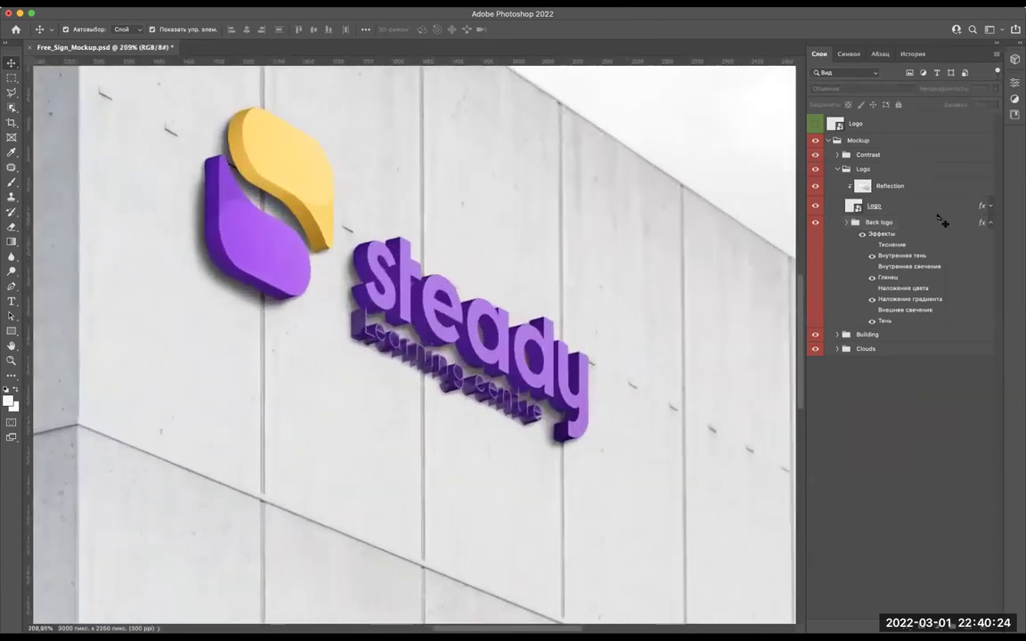
# Expand the Back logo group and select its bottom Logo layer.
pyautogui.click(852, 222)
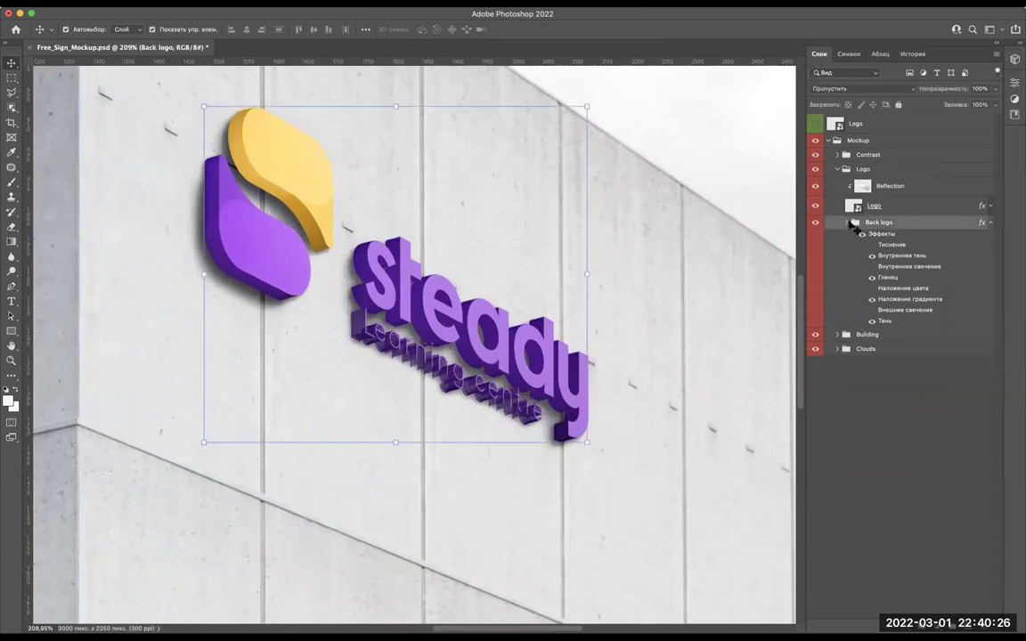
pyautogui.click(849, 222)
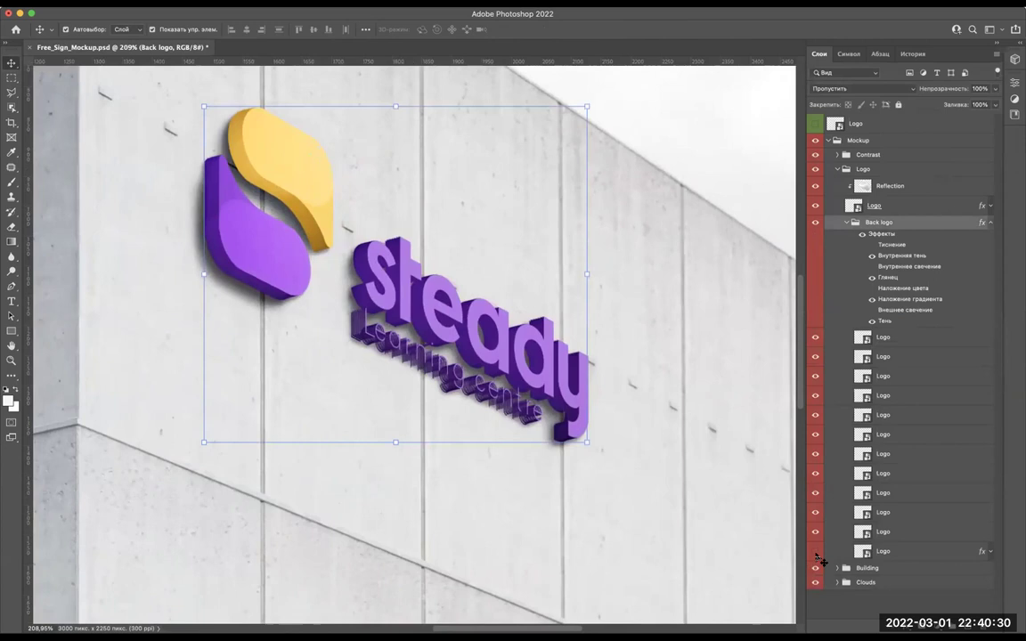
pyautogui.click(816, 552)
pyautogui.scroll(-5, 784, 312)
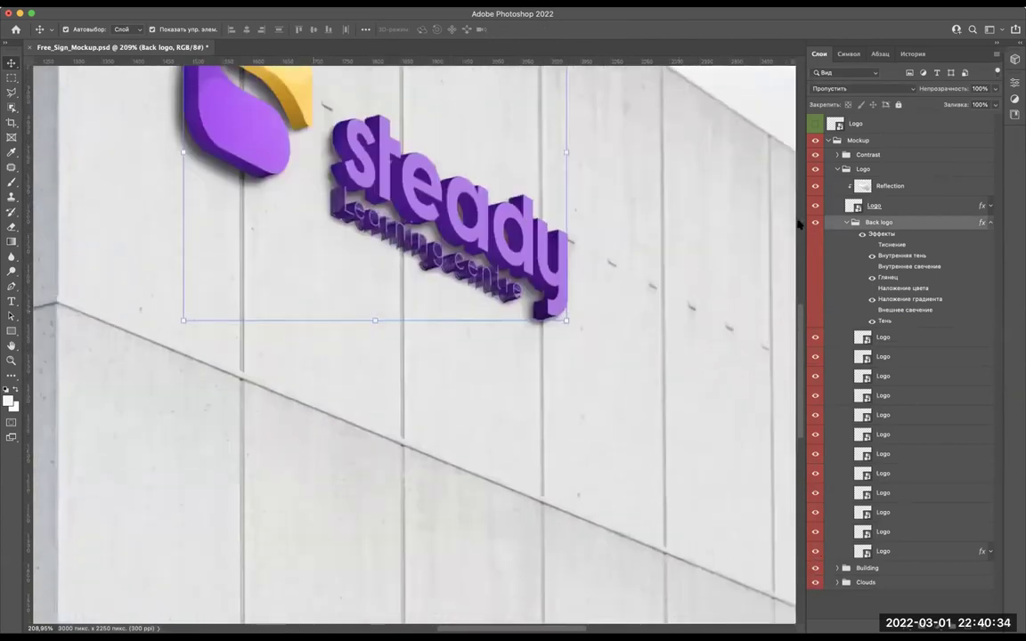
pyautogui.click(847, 221)
pyautogui.scroll(5, 784, 312)
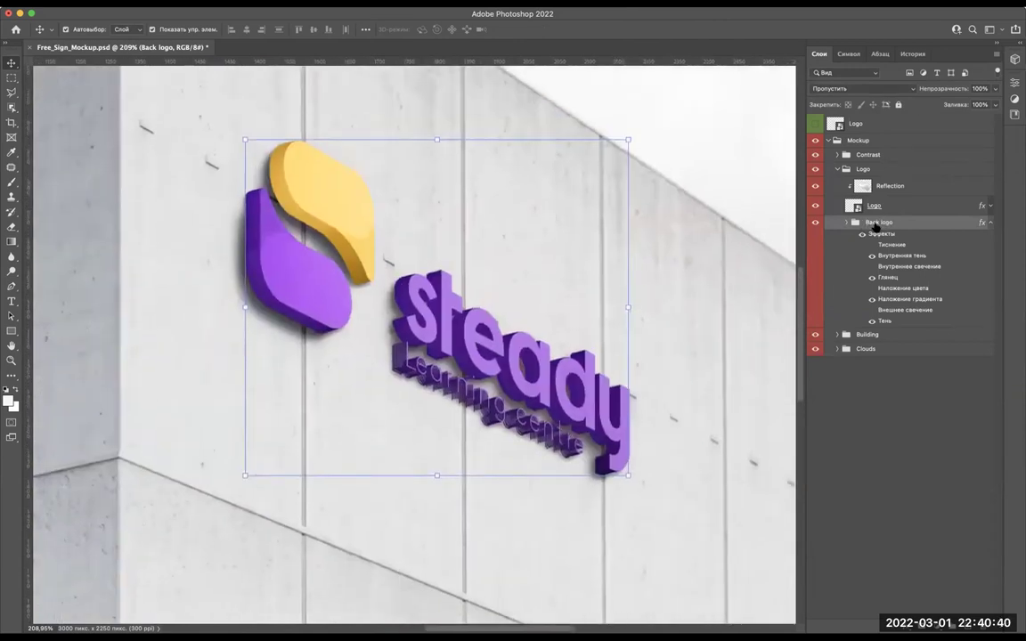
pyautogui.click(847, 221)
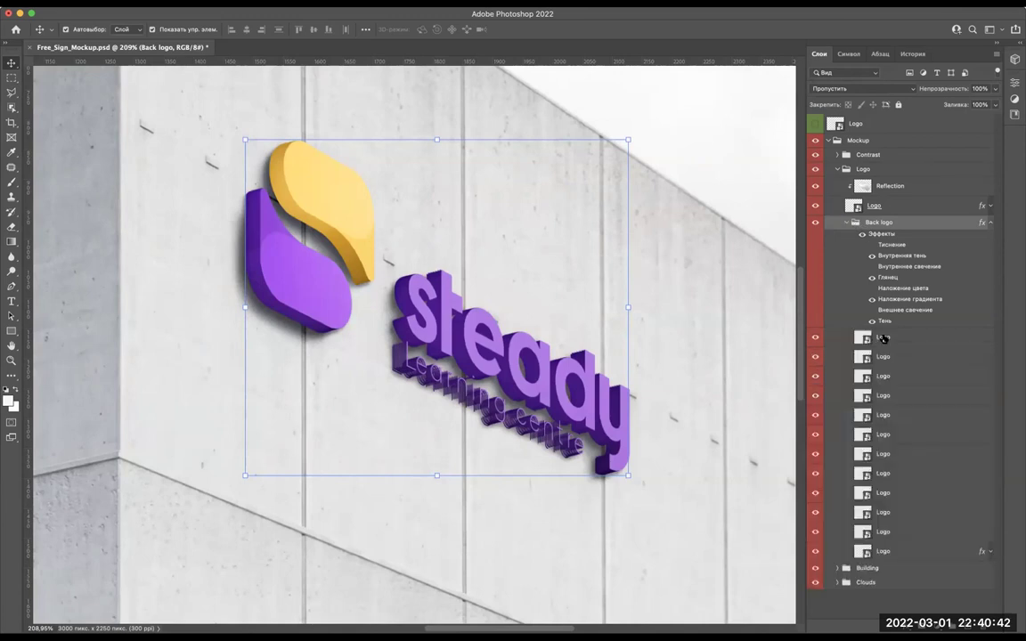
pyautogui.click(898, 552)
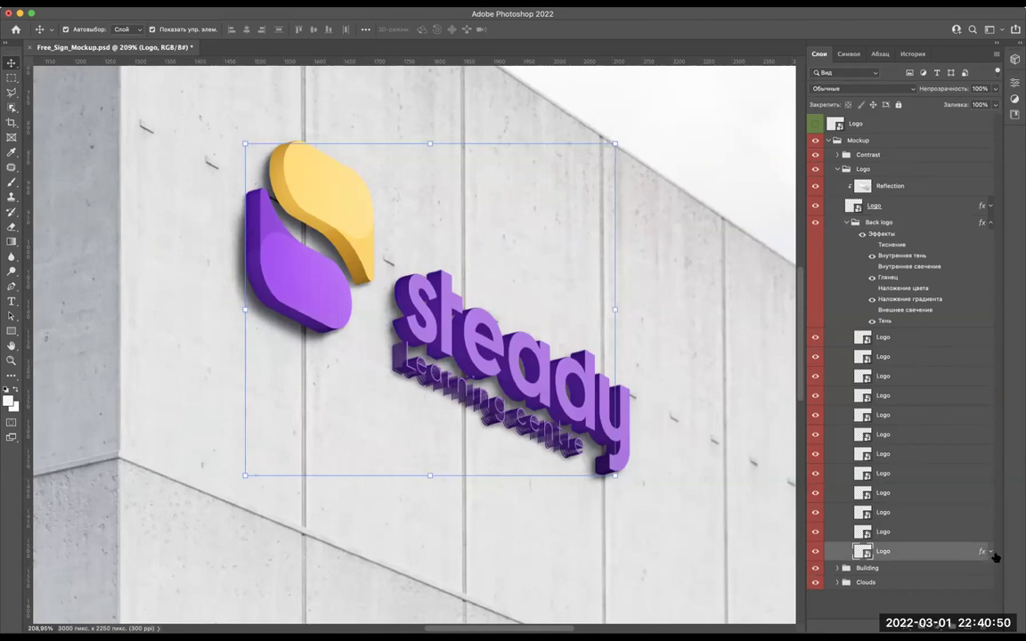
# List the bottom Logo layer's effects and toggle Тиснение, Внутреннее свечение and Глянец.
pyautogui.click(992, 552)
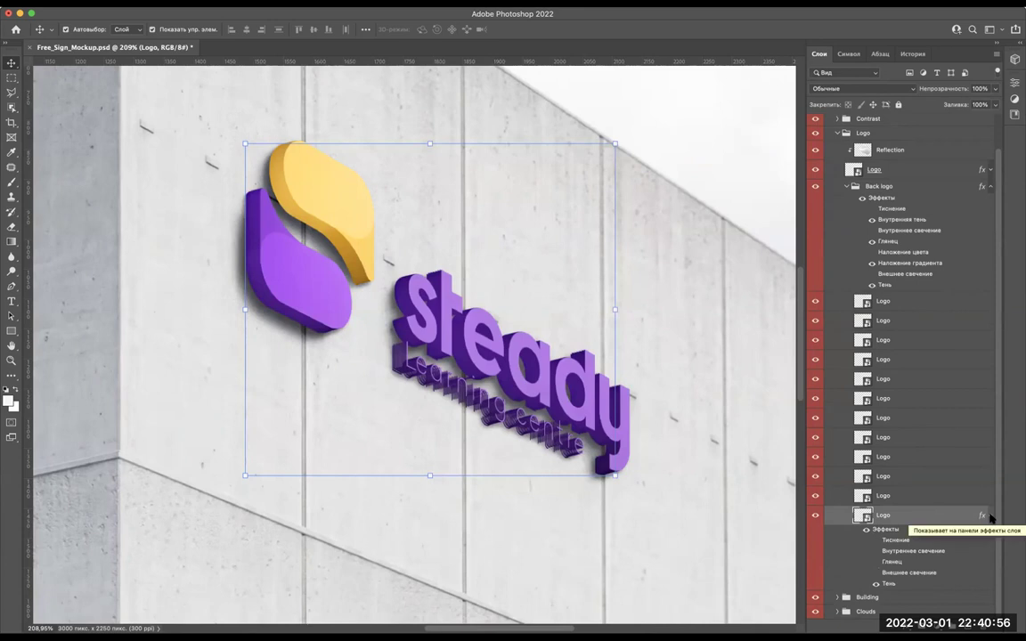
pyautogui.click(875, 540)
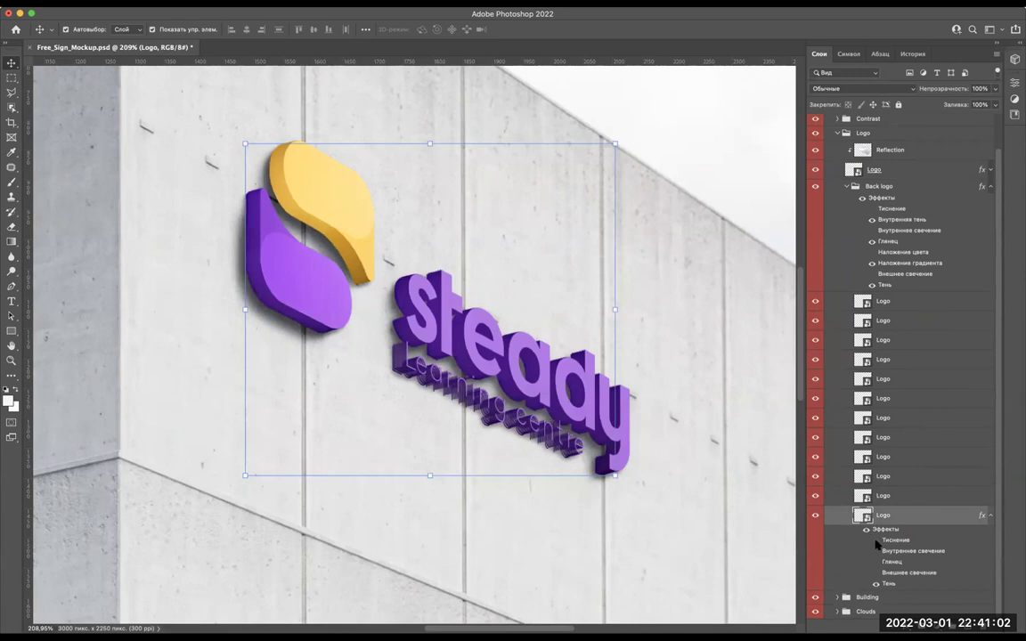
pyautogui.click(876, 541)
pyautogui.click(874, 553)
pyautogui.click(875, 562)
pyautogui.click(875, 563)
# Toggle the remaining effects and Тень on and off to compare the logo's shading.
pyautogui.click(875, 572)
pyautogui.click(875, 573)
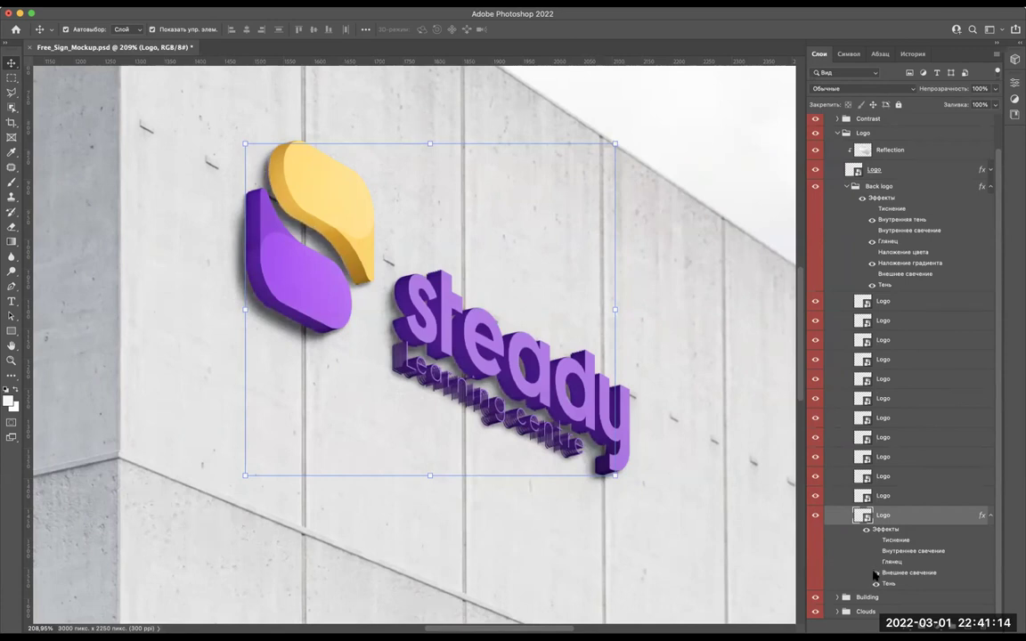
pyautogui.click(875, 573)
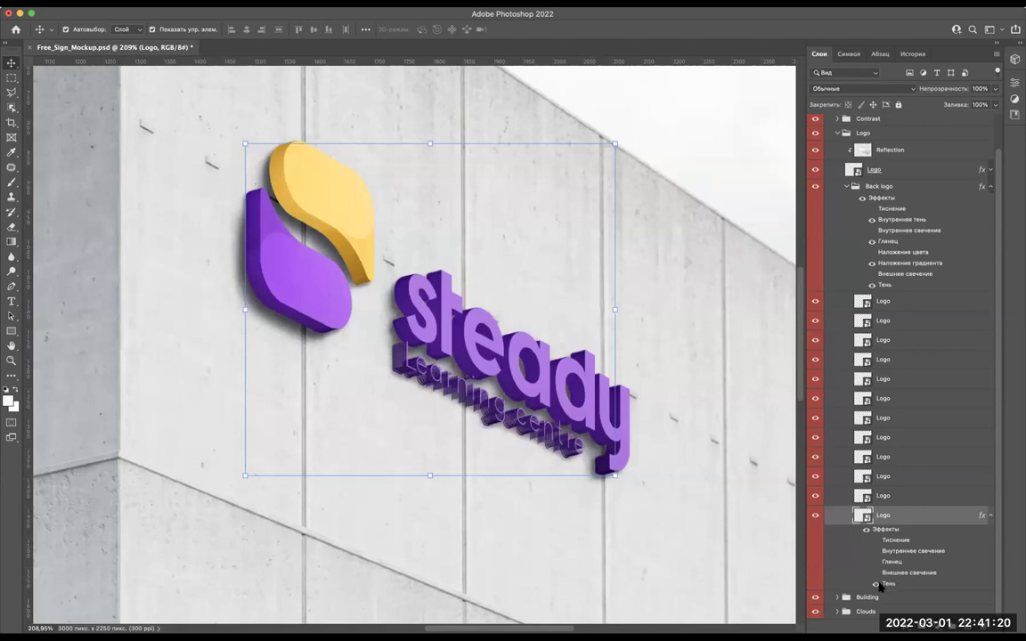
pyautogui.click(878, 584)
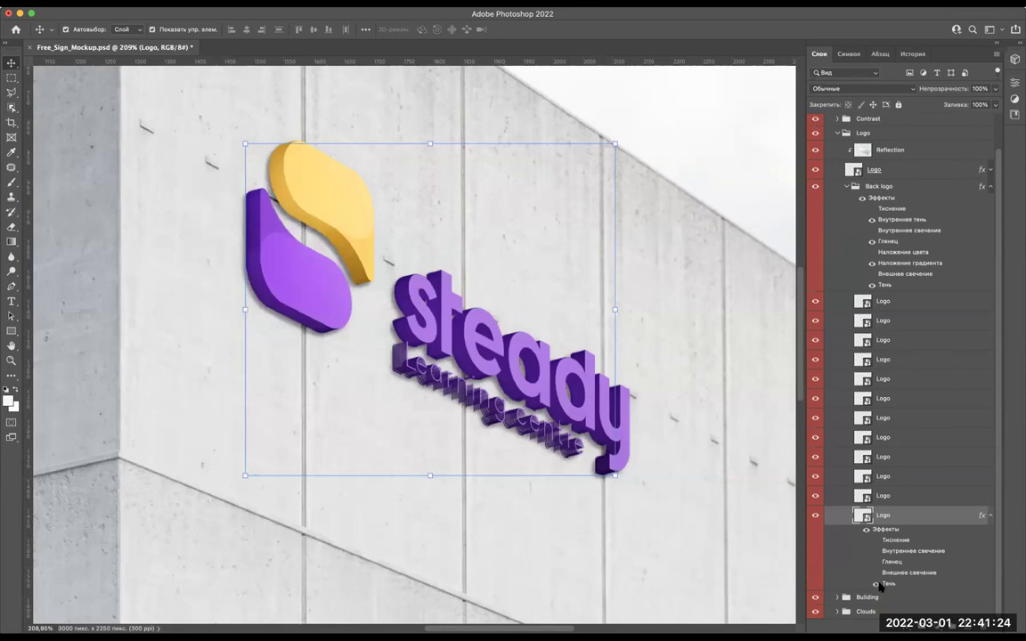
pyautogui.click(878, 584)
# Tighten the bottom Logo copy's Тень to 14 px distance and 0 px size.
pyautogui.doubleClick(900, 584)
pyautogui.moveTo(753, 199); pyautogui.dragTo(746, 201)
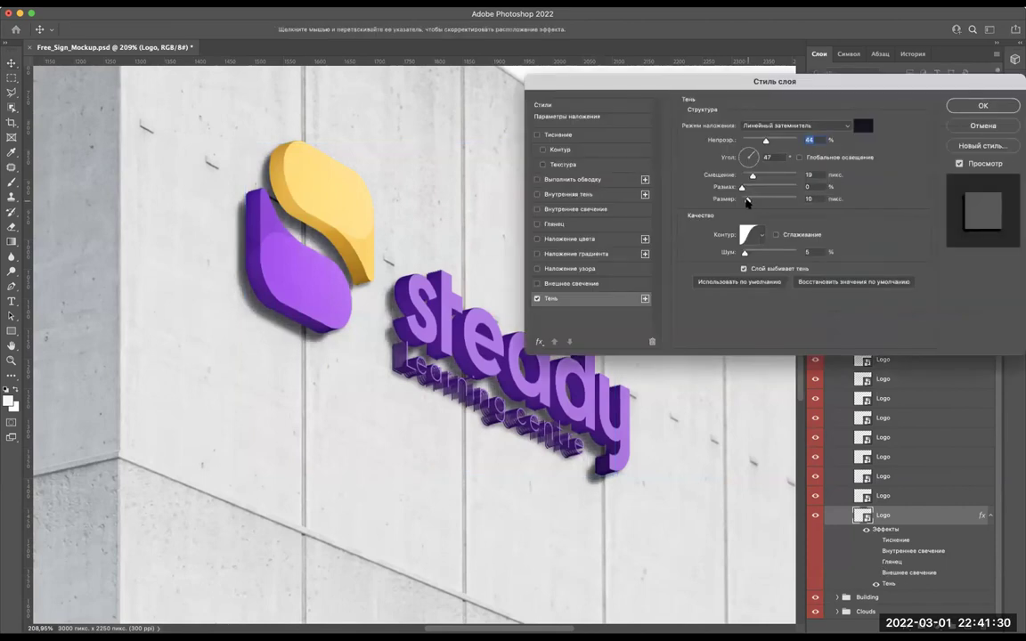
pyautogui.click(747, 201)
pyautogui.moveTo(753, 175); pyautogui.dragTo(749, 177)
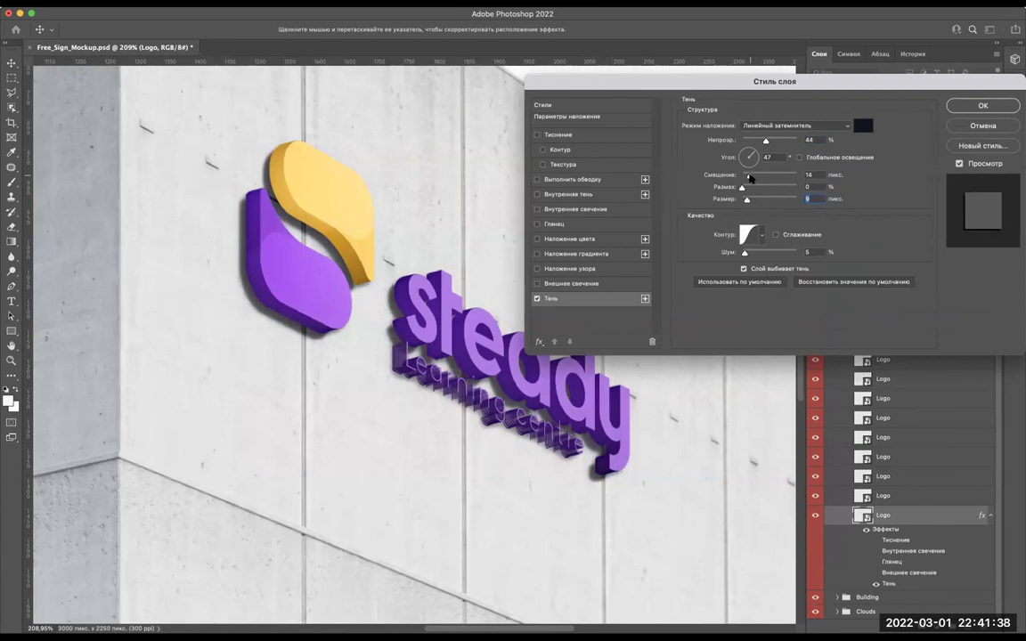
pyautogui.press('Return')
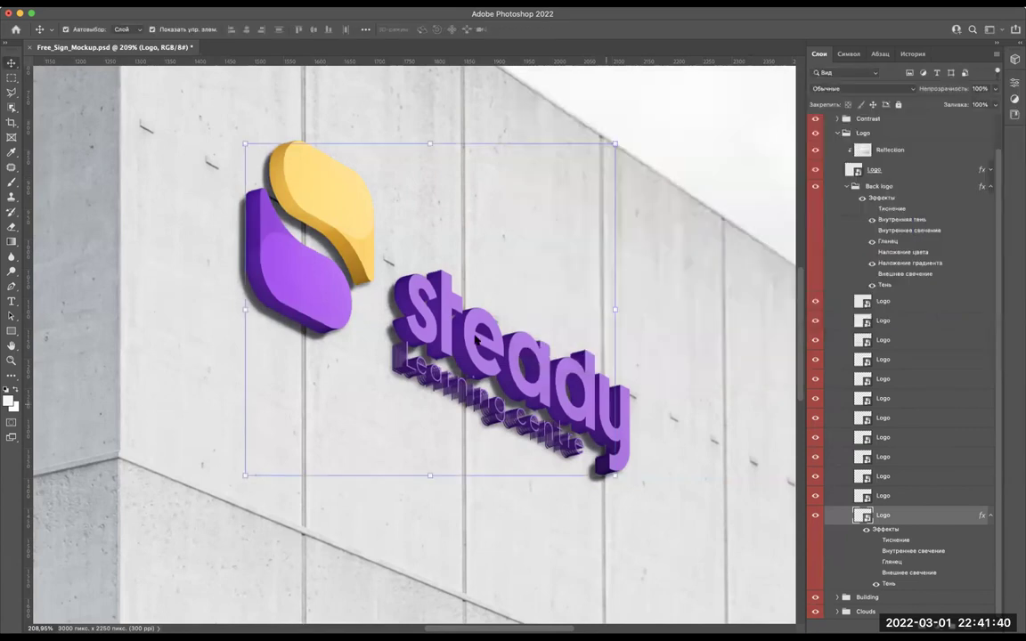
pyautogui.scroll(-3, 757, 316)
pyautogui.scroll(-3, 757, 316)
pyautogui.scroll(-2, 757, 316)
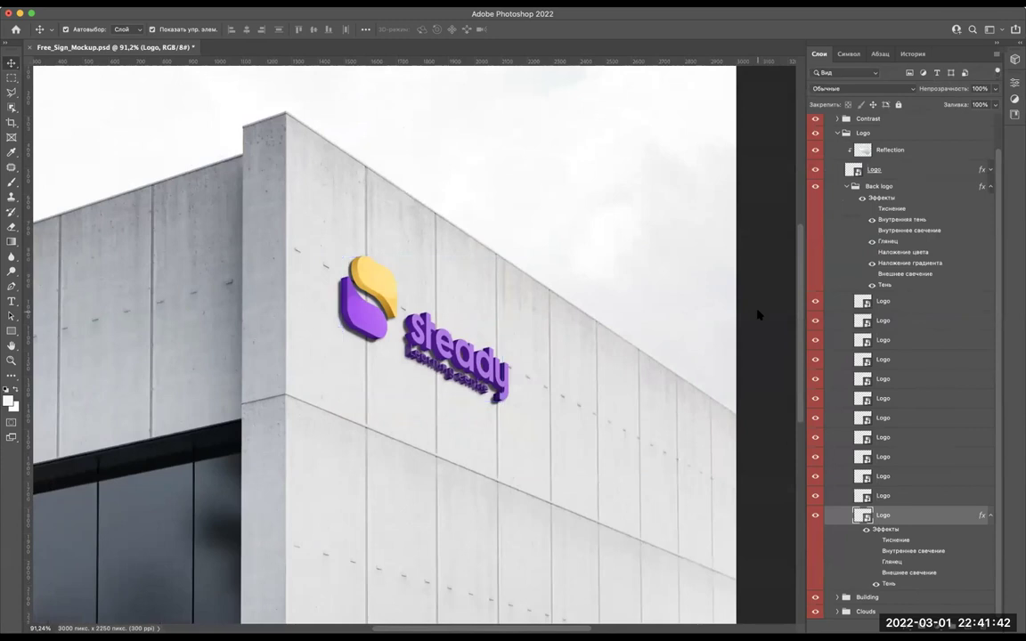
pyautogui.click(757, 316)
pyautogui.scroll(-1, 758, 314)
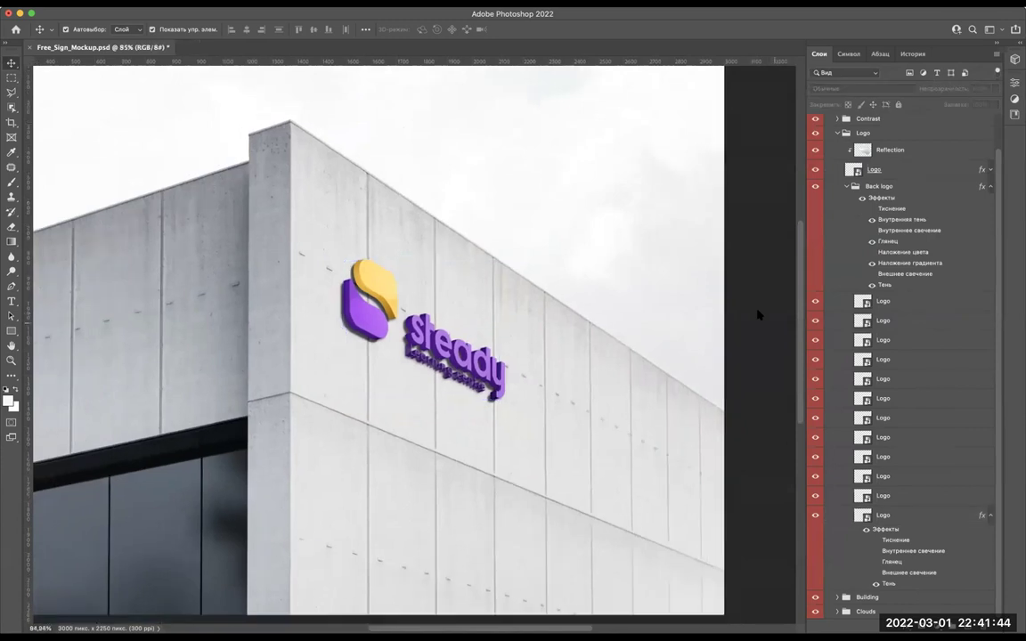
pyautogui.scroll(-1, 758, 315)
pyautogui.scroll(2, 481, 332)
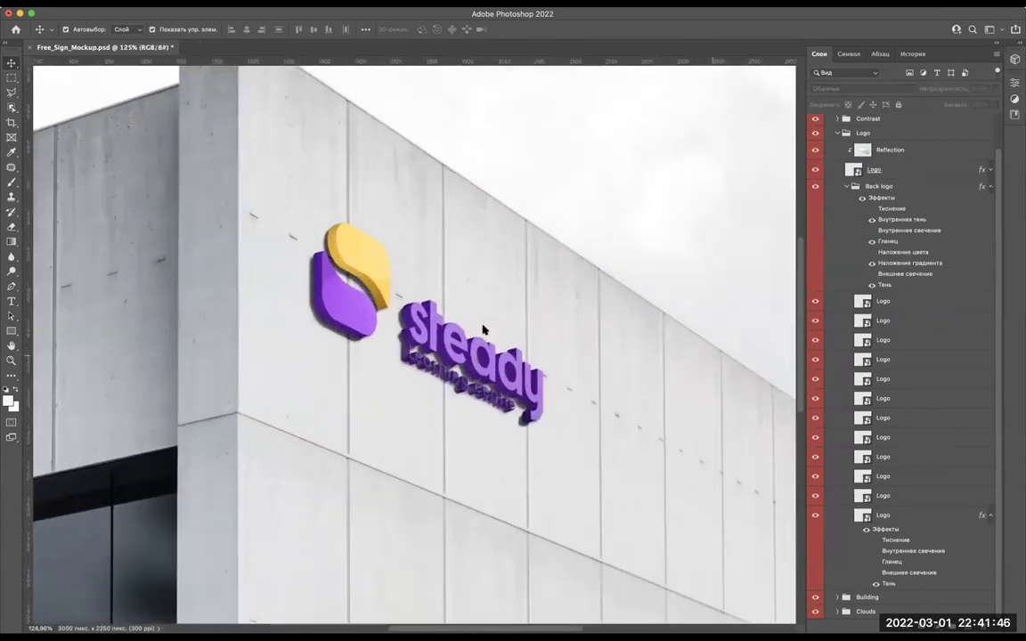
pyautogui.scroll(1, 463, 312)
pyautogui.scroll(1, 454, 294)
pyautogui.scroll(1, 440, 279)
pyautogui.scroll(-2, 440, 279)
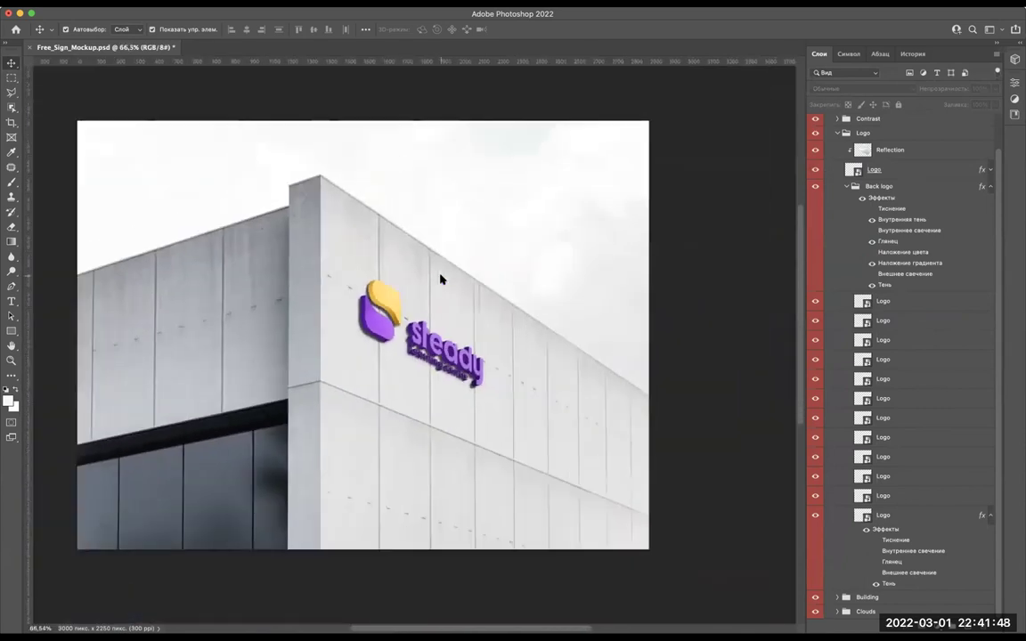
pyautogui.scroll(2, 442, 280)
pyautogui.scroll(1, 442, 280)
pyautogui.scroll(5, 443, 347)
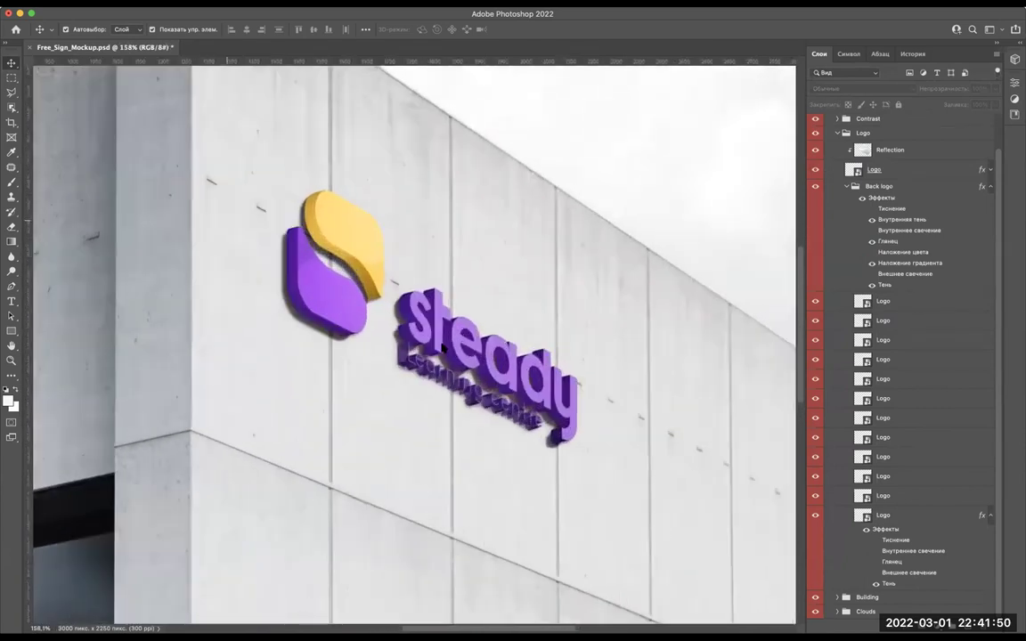
pyautogui.scroll(3, 442, 347)
pyautogui.click(881, 321)
pyautogui.scroll(2, 907, 279)
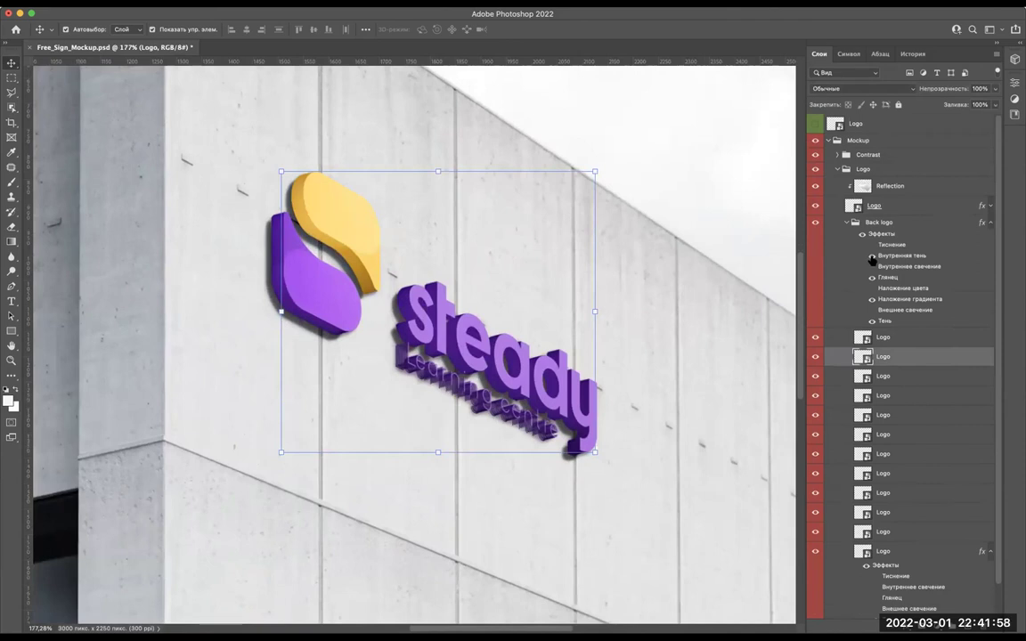
# Toggle the Back logo's Внутреннее свечение effect repeatedly to compare, leaving it off.
pyautogui.click(871, 267)
pyautogui.click(871, 266)
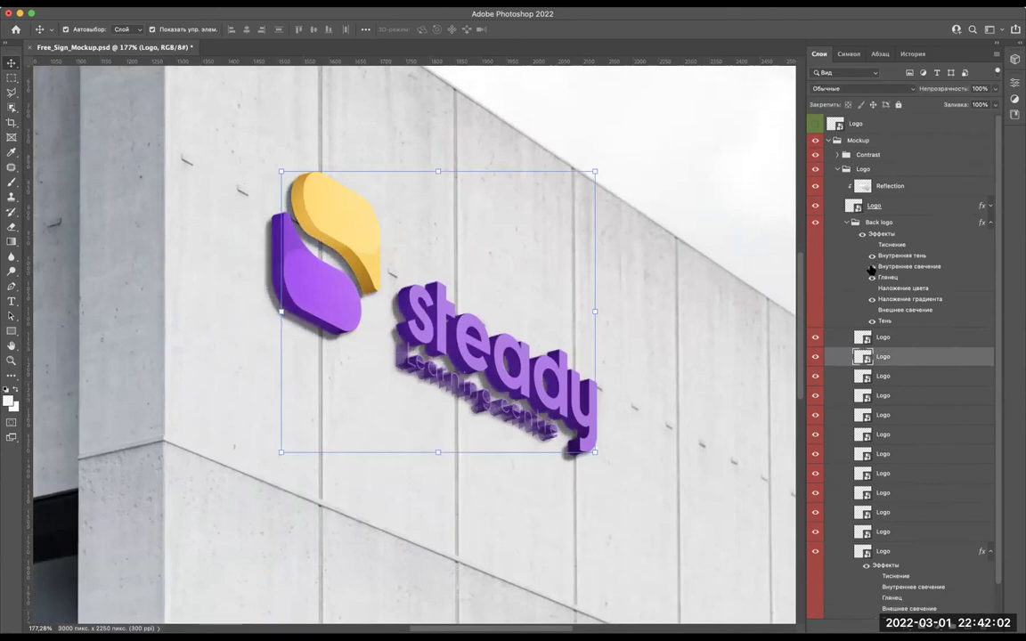
pyautogui.click(871, 266)
pyautogui.click(872, 267)
pyautogui.click(871, 266)
pyautogui.click(871, 266)
# Switch off Наложение цвета and turn Внутреннее свечение back on.
pyautogui.click(872, 288)
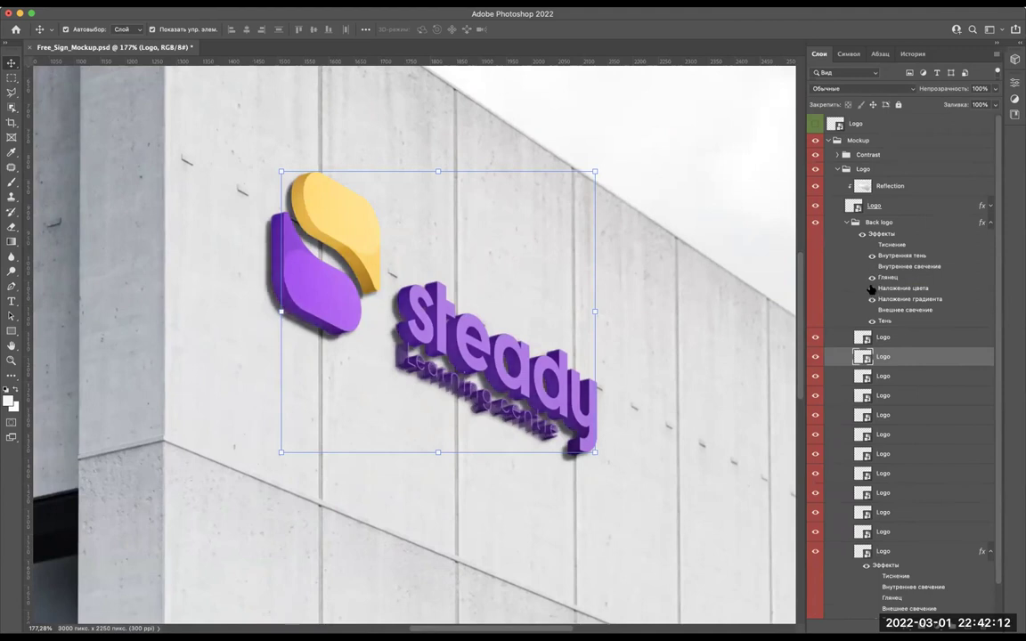
pyautogui.click(872, 289)
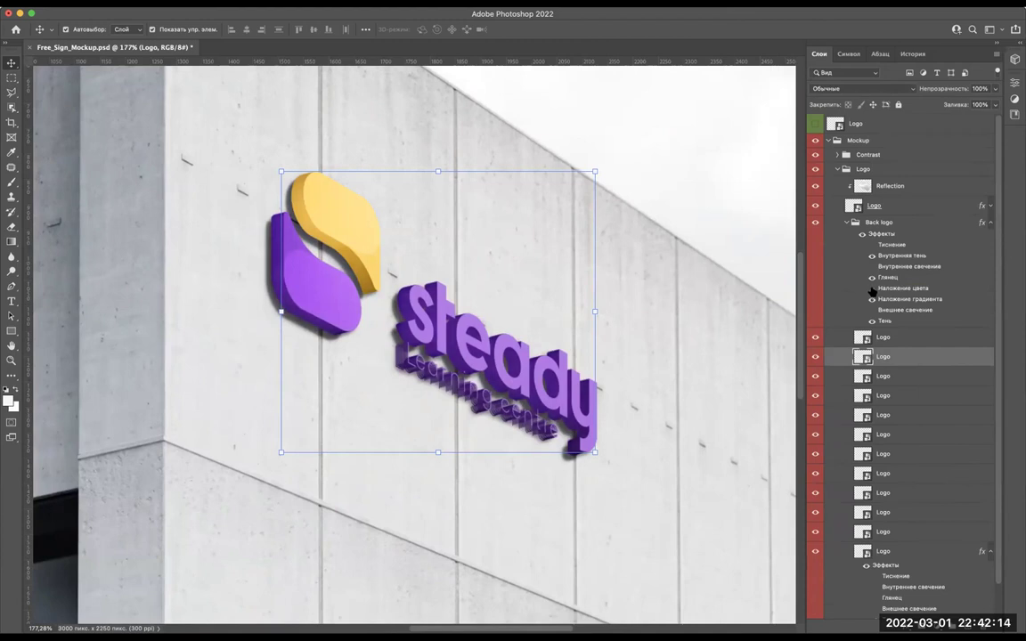
pyautogui.click(872, 288)
pyautogui.click(872, 289)
pyautogui.click(872, 266)
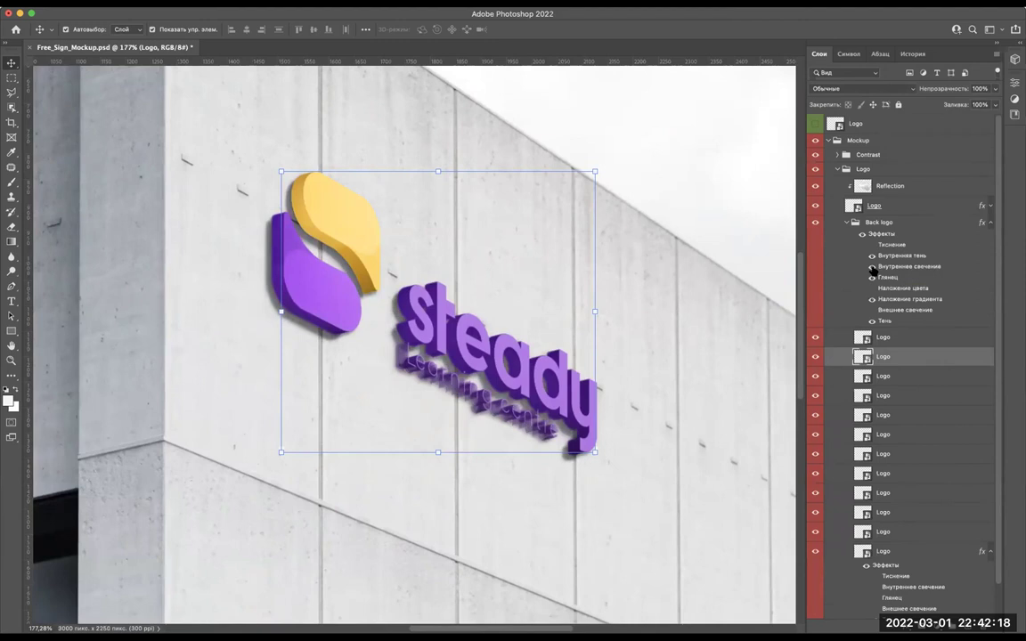
pyautogui.scroll(-3, 651, 206)
# Select the Back logo layer and leave its Внешнее свечение effect switched on.
pyautogui.click(651, 206)
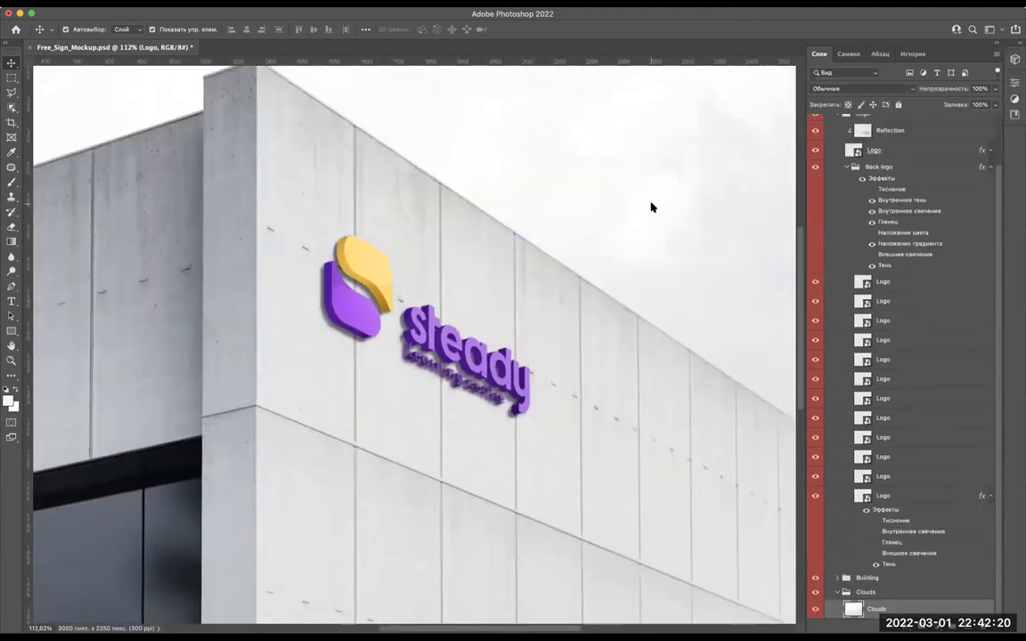
pyautogui.scroll(-3, 651, 205)
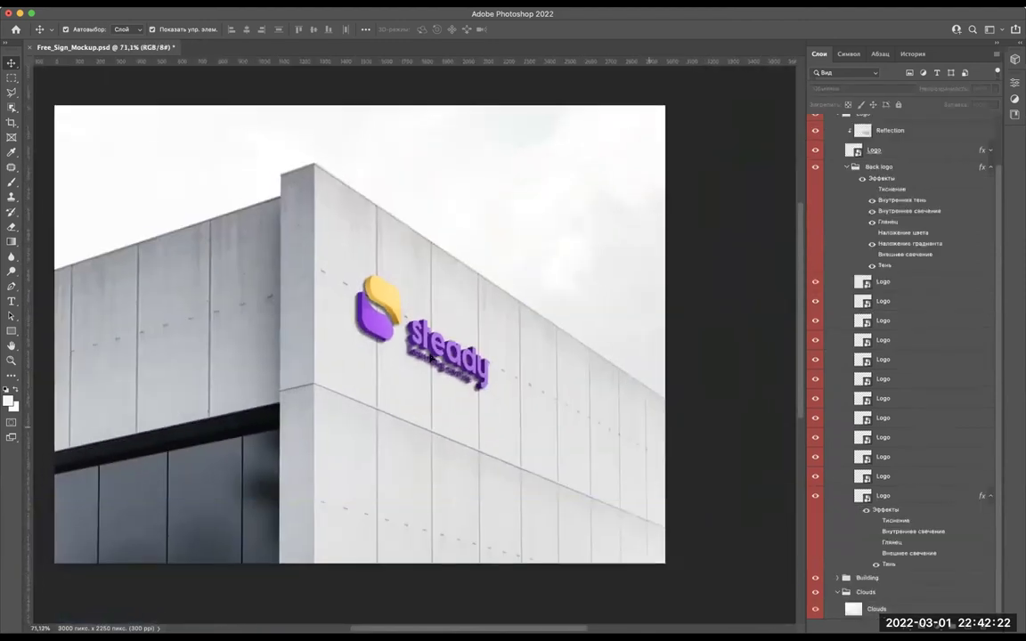
pyautogui.scroll(5, 419, 347)
pyautogui.scroll(3, 430, 355)
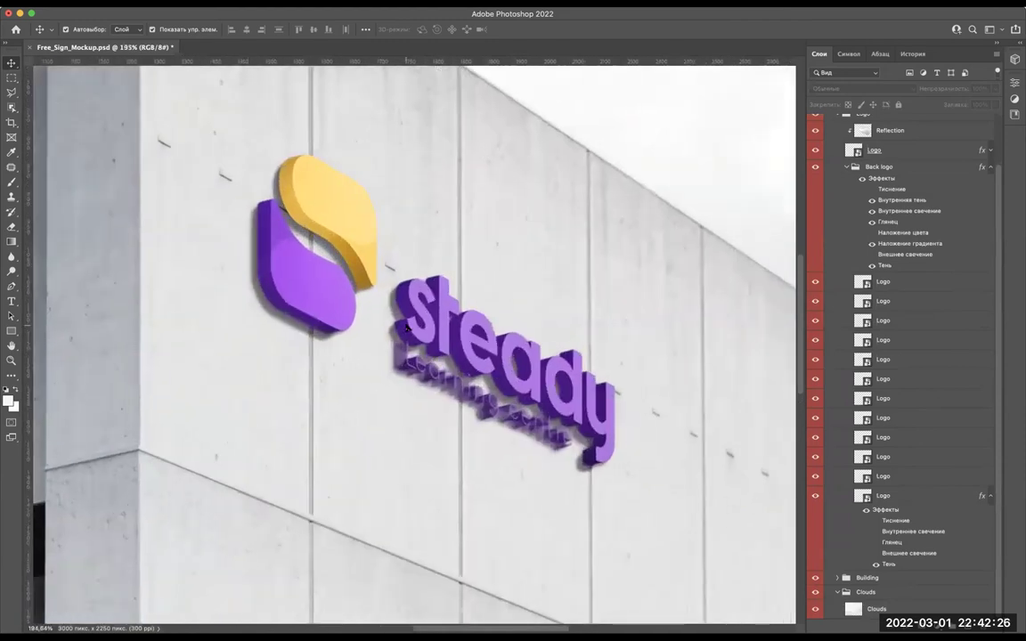
pyautogui.scroll(-3, 406, 329)
pyautogui.scroll(5, 602, 348)
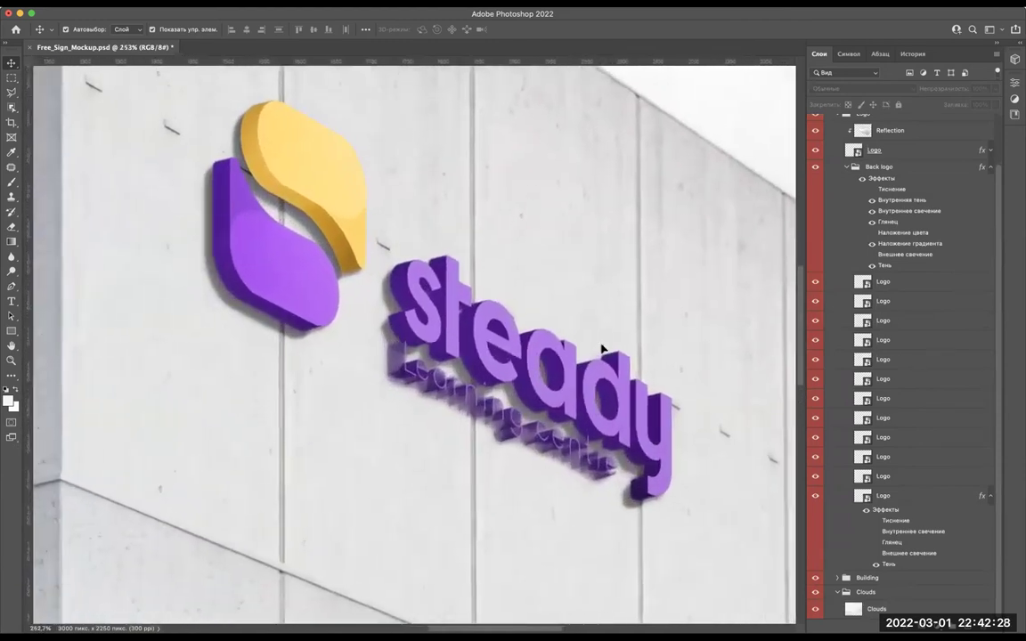
pyautogui.click(869, 258)
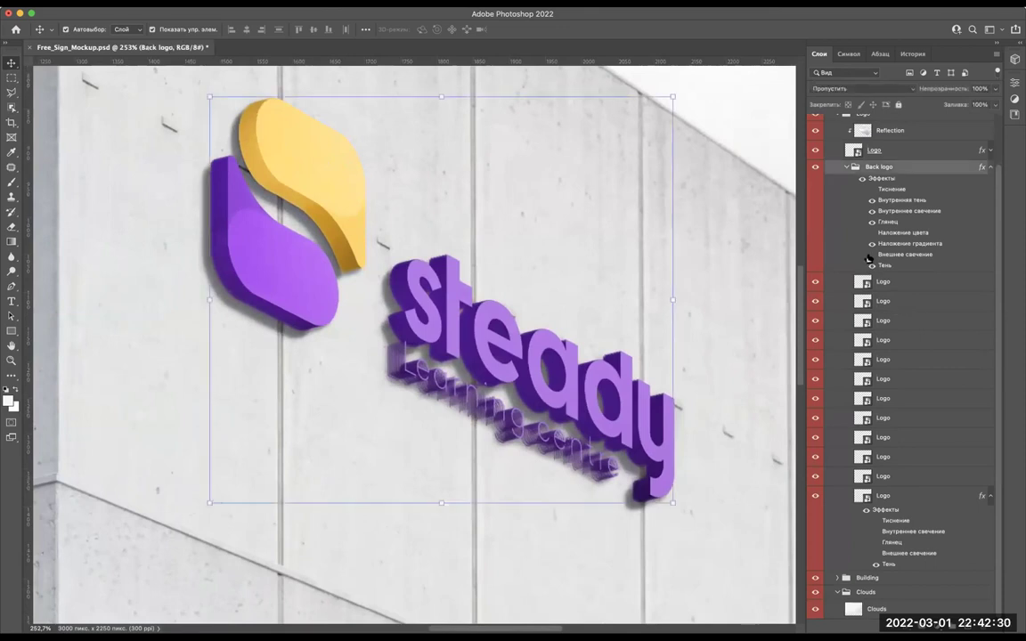
pyautogui.click(872, 257)
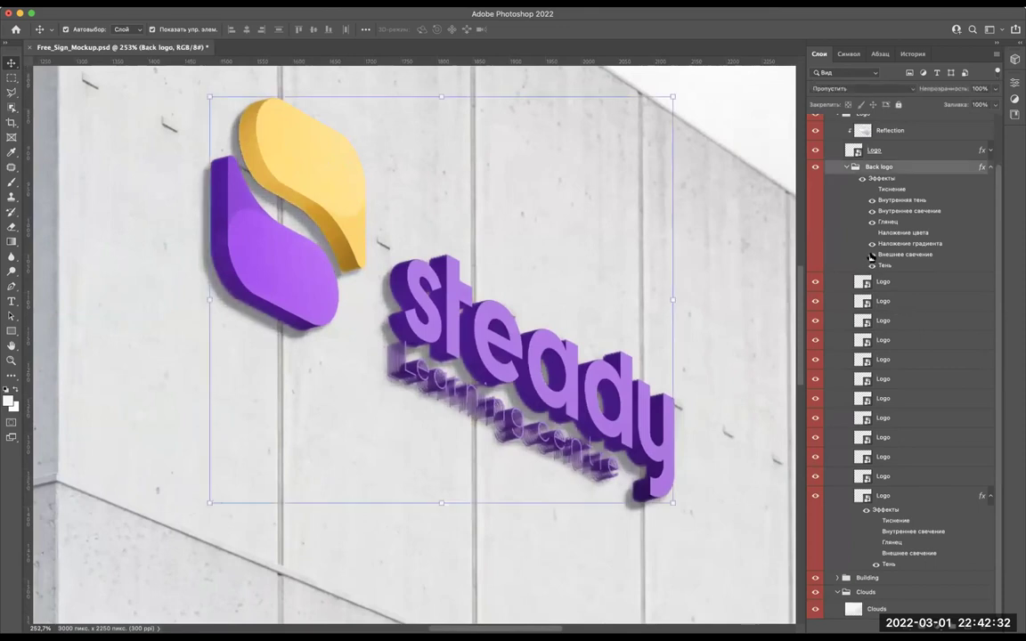
pyautogui.click(871, 257)
pyautogui.click(871, 258)
pyautogui.click(871, 257)
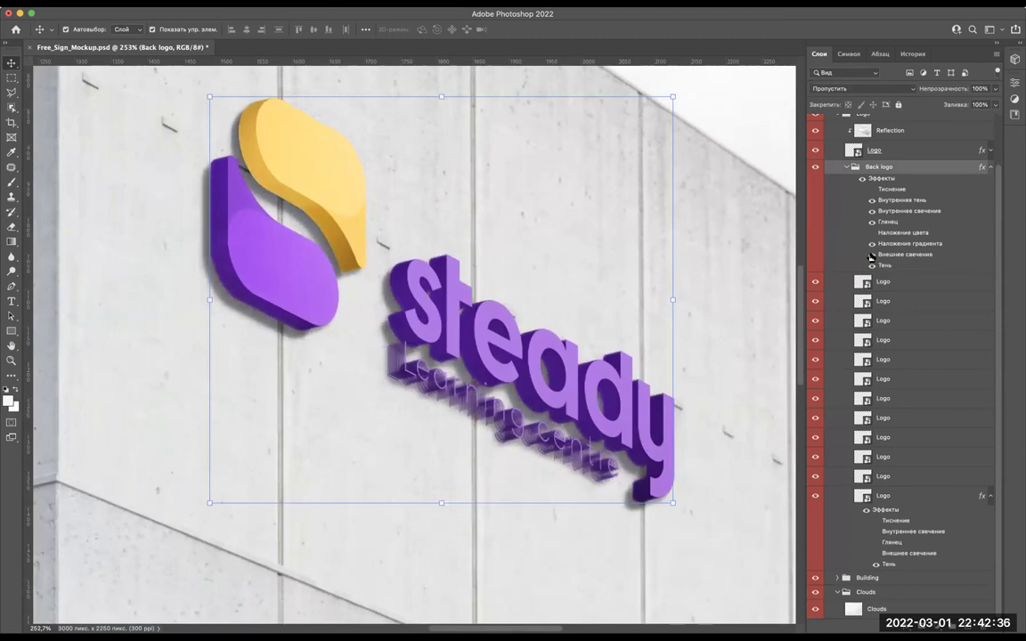
pyautogui.click(871, 257)
pyautogui.click(871, 258)
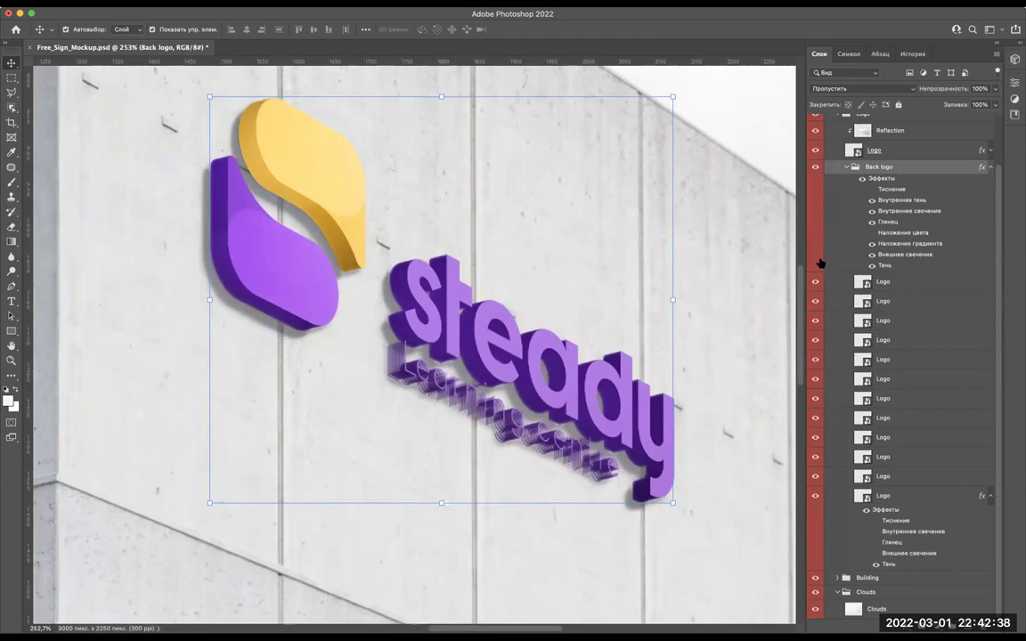
# Fit the whole image in the window and scroll to review the building.
pyautogui.hotkey('ctrl', '0')
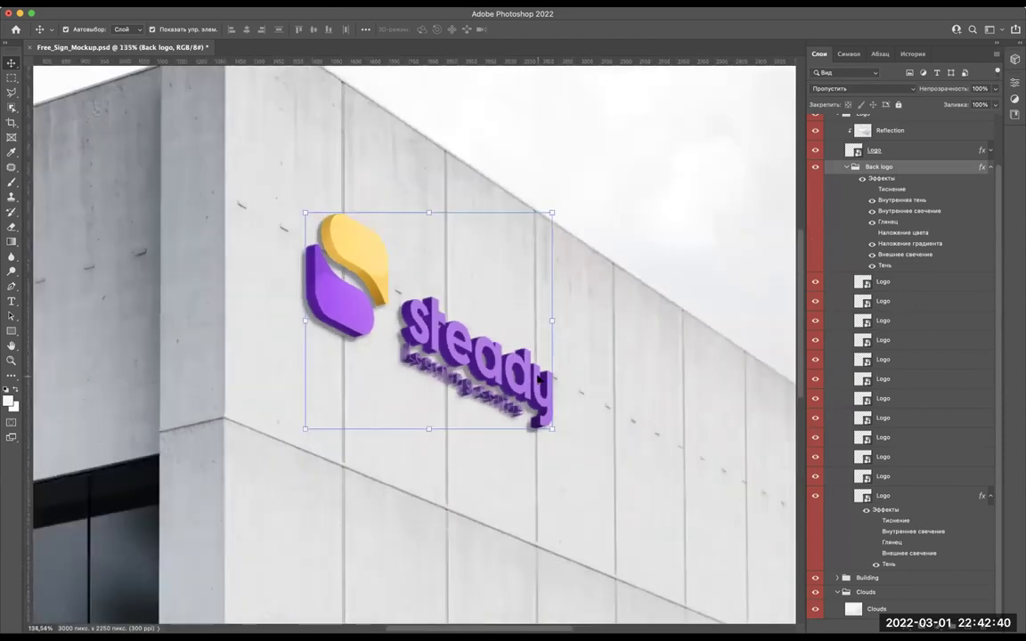
pyautogui.hotkey('alt', 'ctrl', 'a')
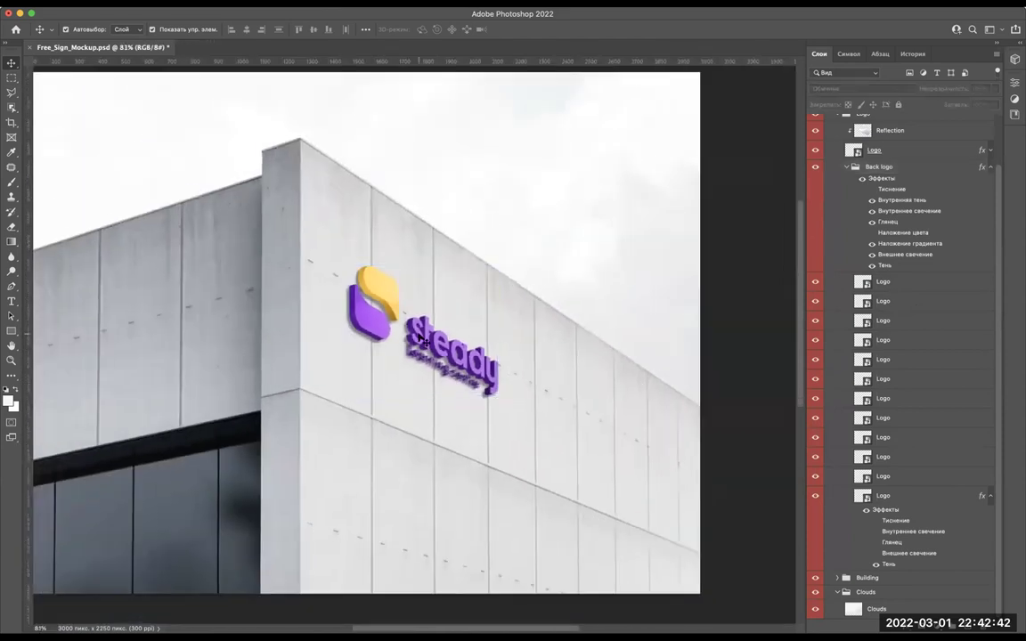
pyautogui.scroll(-3, 424, 340)
pyautogui.scroll(3, 424, 340)
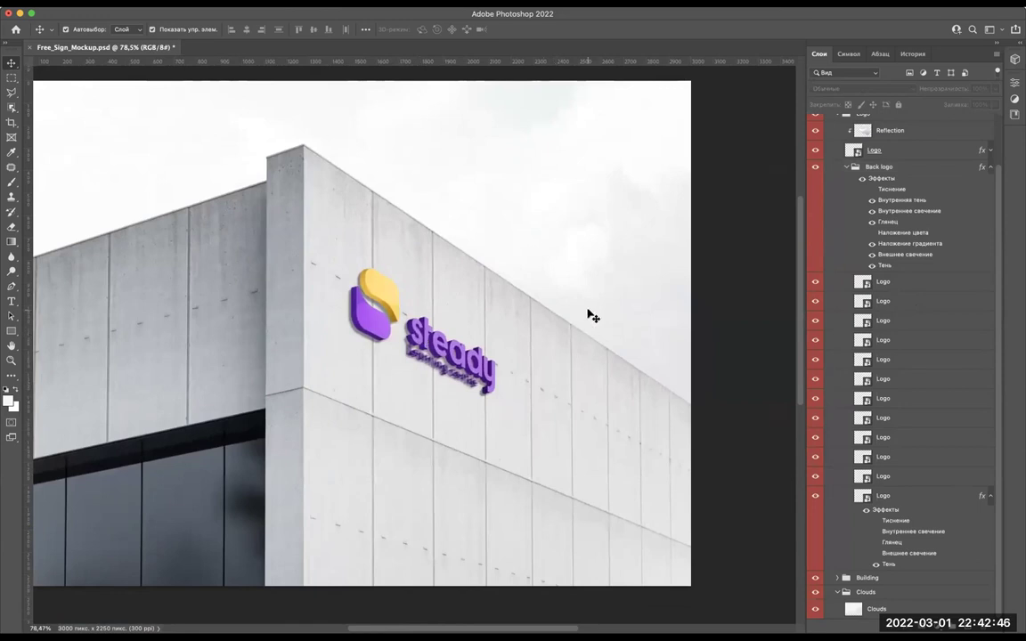
pyautogui.hscroll(-3, 593, 316)
pyautogui.hscroll(3, 594, 316)
pyautogui.scroll(-1, 593, 316)
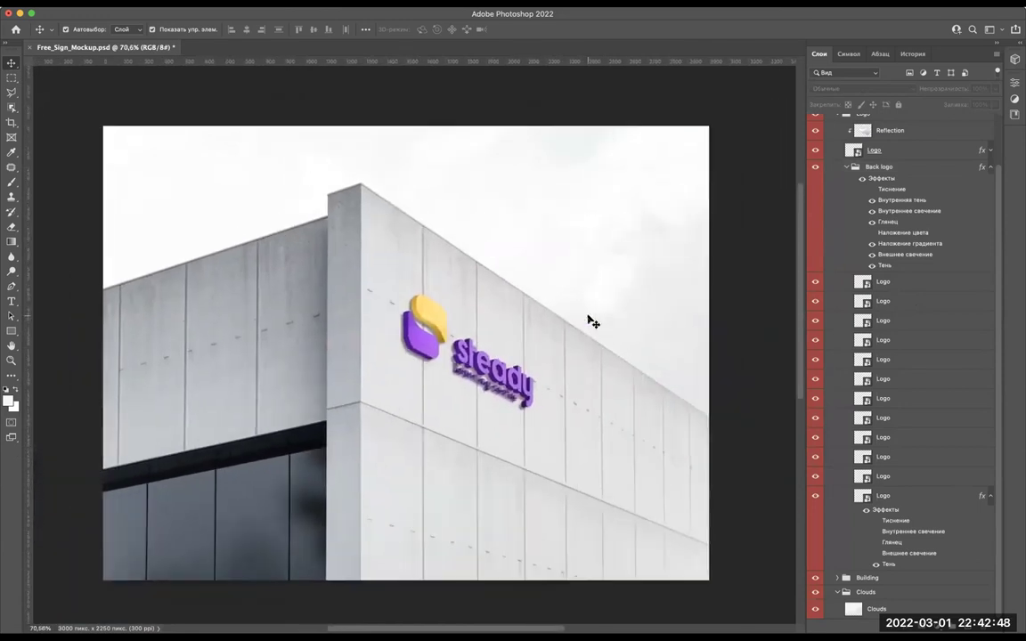
pyautogui.scroll(-1, 593, 321)
pyautogui.scroll(-1, 593, 321)
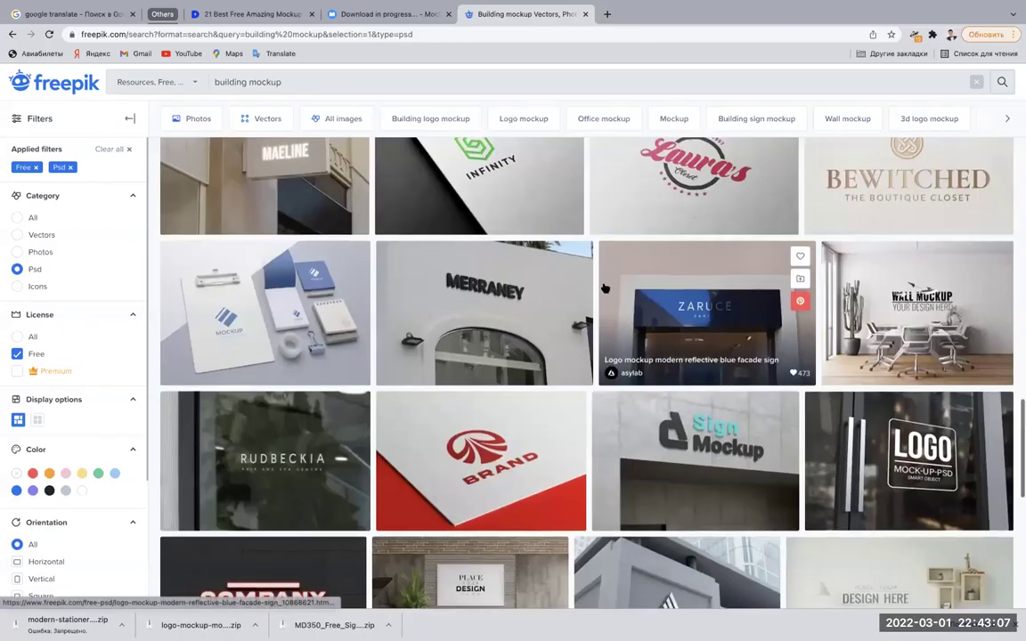
pyautogui.scroll(5, 604, 288)
# Scroll the Freepik building mockup results and open the downloaded logo-mockup zip.
pyautogui.scroll(5, 604, 288)
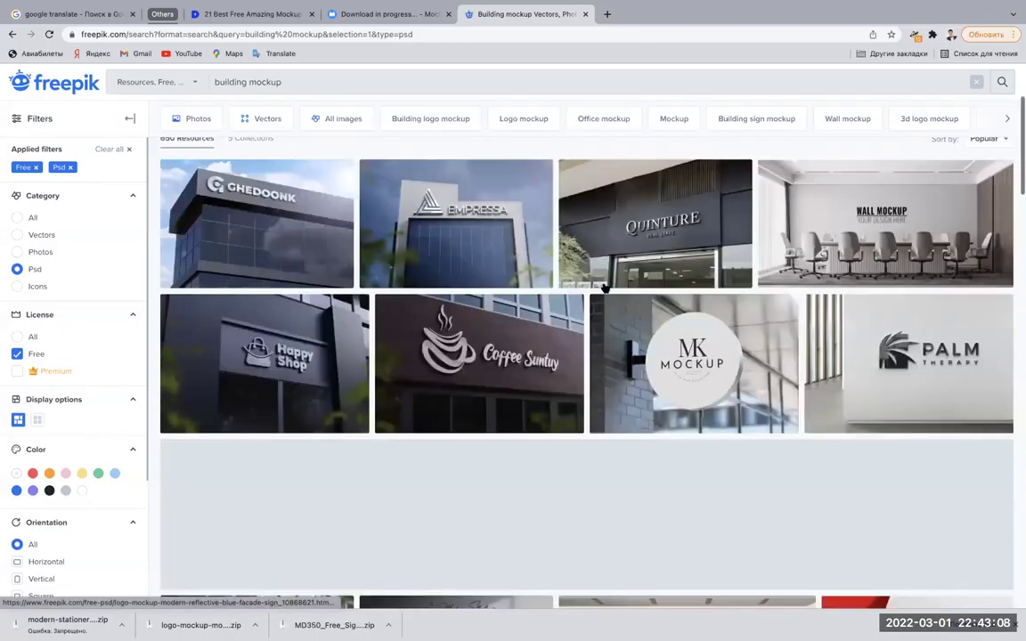
pyautogui.scroll(-5, 604, 287)
pyautogui.scroll(-5, 602, 286)
pyautogui.scroll(-5, 602, 286)
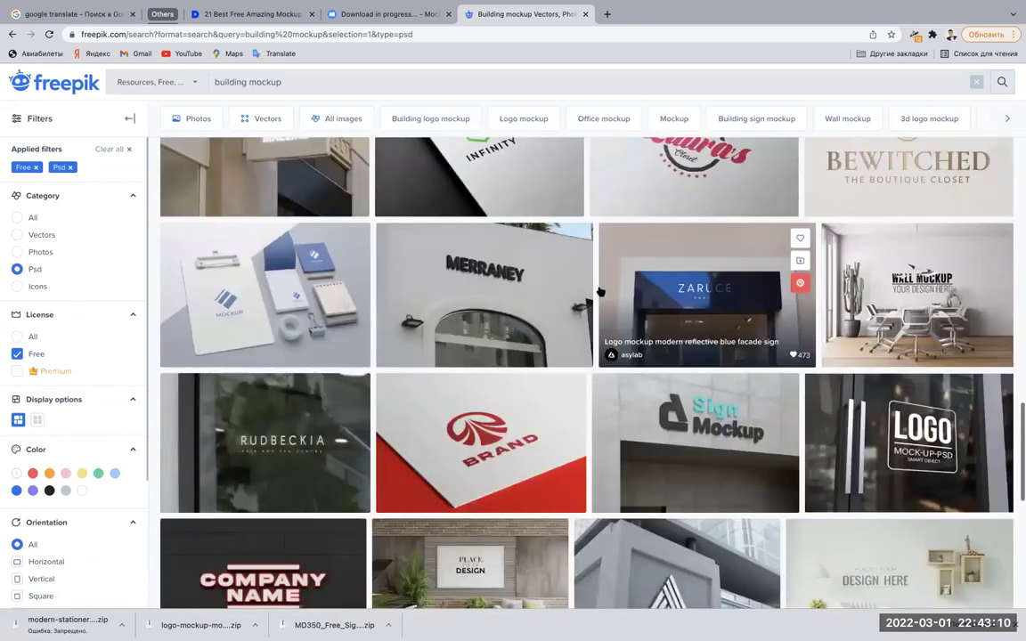
pyautogui.click(203, 626)
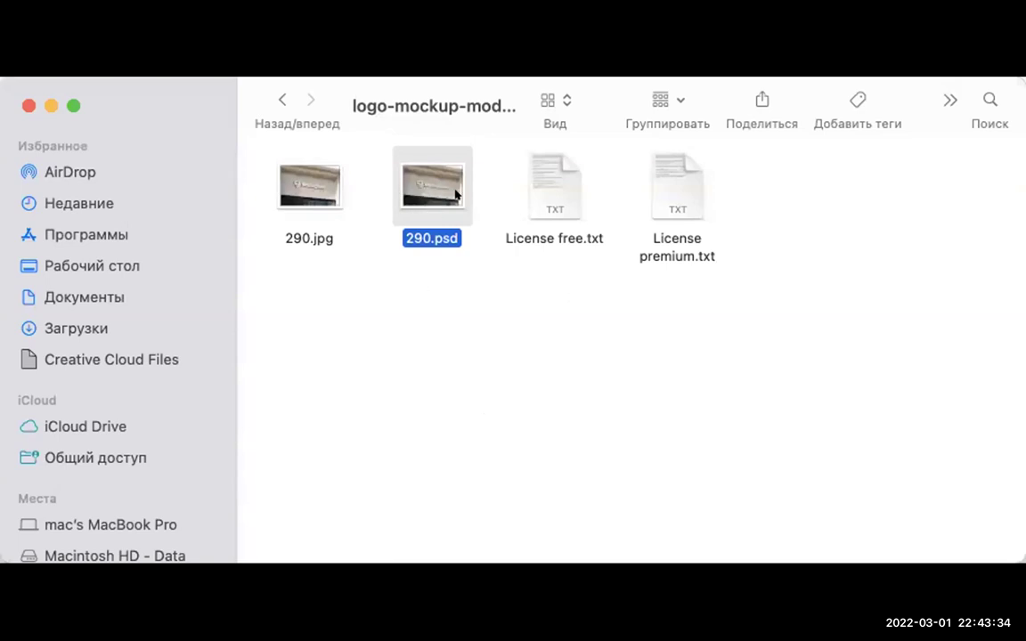
# Select the licence files and open License free.txt.
pyautogui.click(541, 190)
pyautogui.click(666, 166)
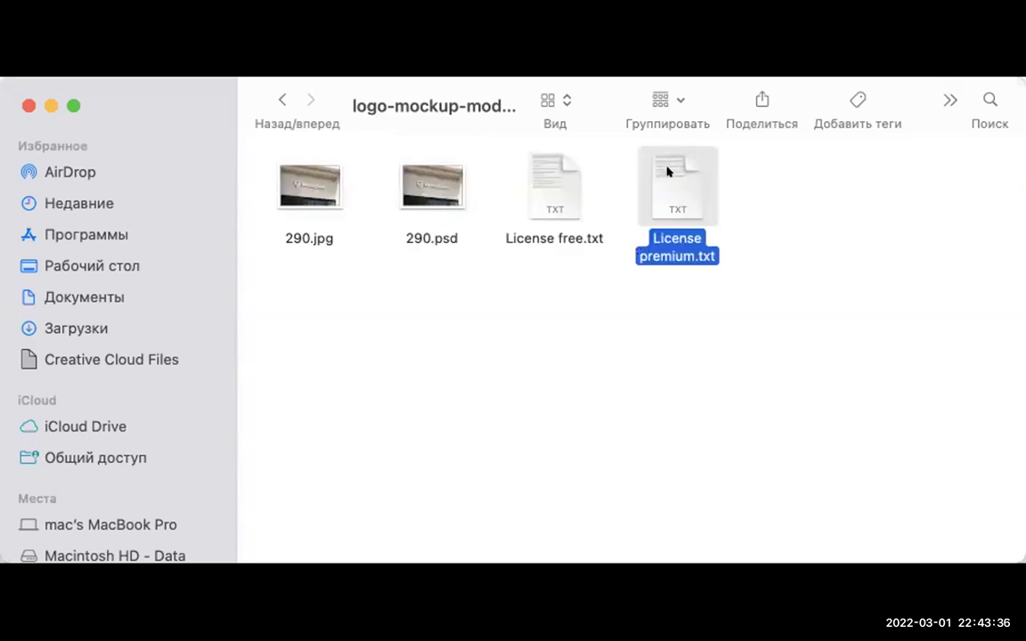
pyautogui.doubleClick(556, 172)
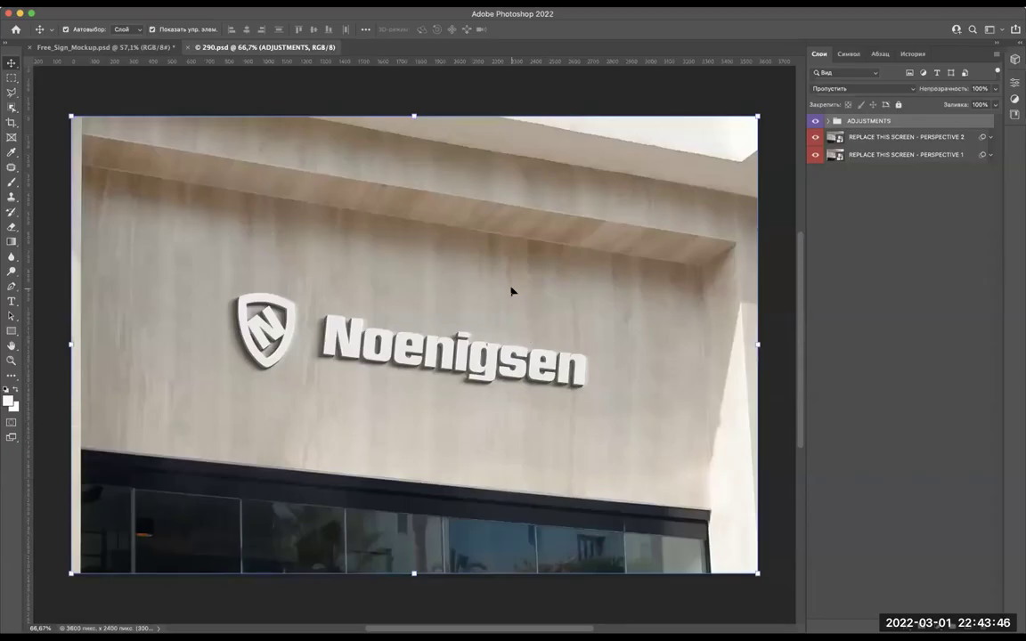
# Toggle ADJUSTMENTS and PERSPECTIVE 2 visibility to compare the 290.psd mockup.
pyautogui.scroll(-1, 510, 291)
pyautogui.scroll(-1, 510, 292)
pyautogui.scroll(-1, 510, 292)
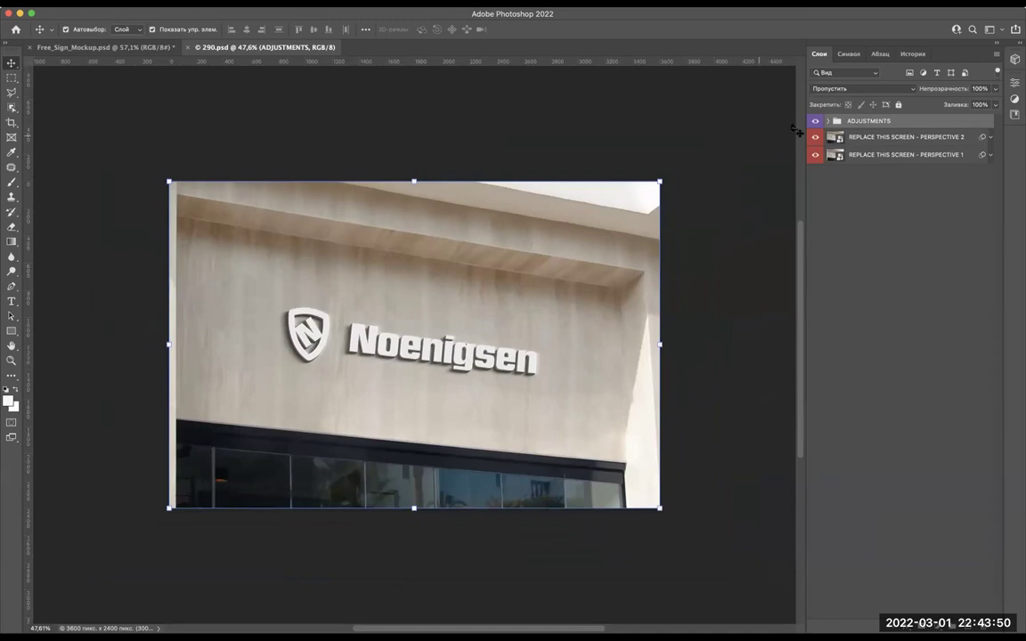
pyautogui.click(815, 121)
pyautogui.click(817, 121)
pyautogui.click(838, 138)
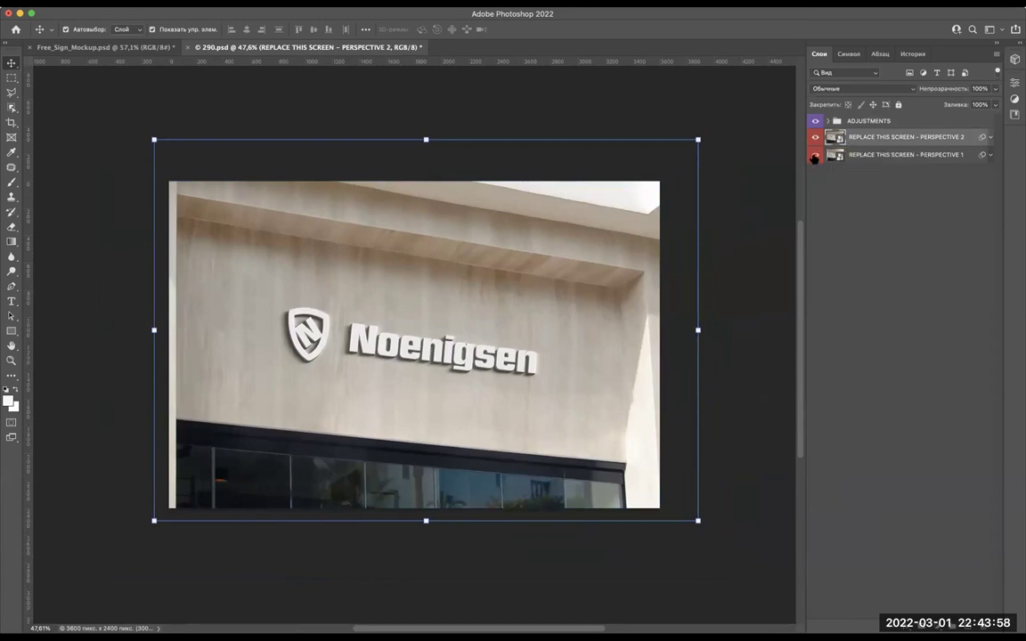
pyautogui.click(814, 138)
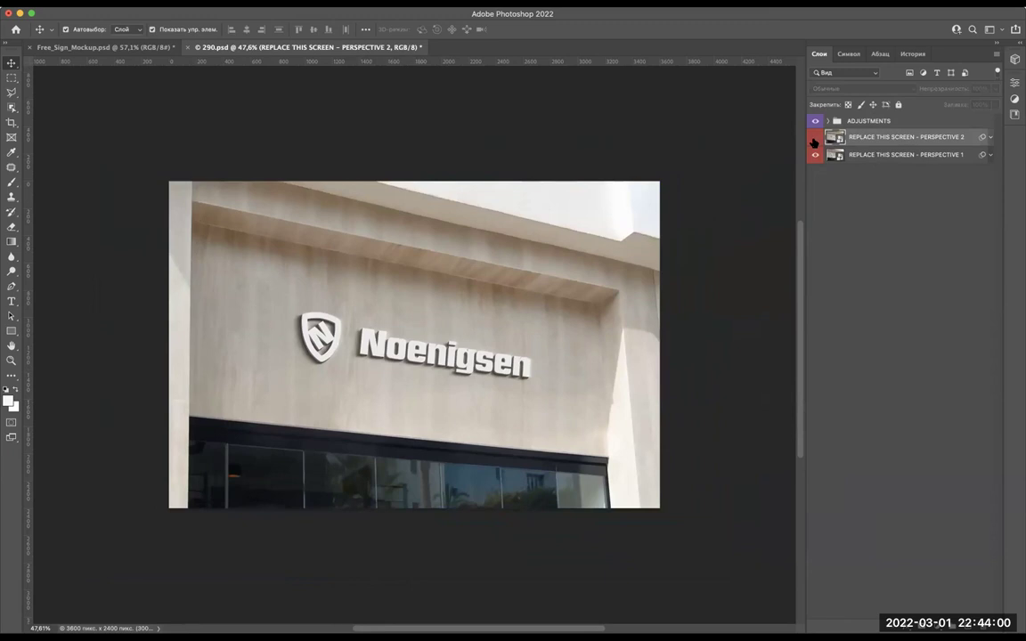
pyautogui.click(814, 138)
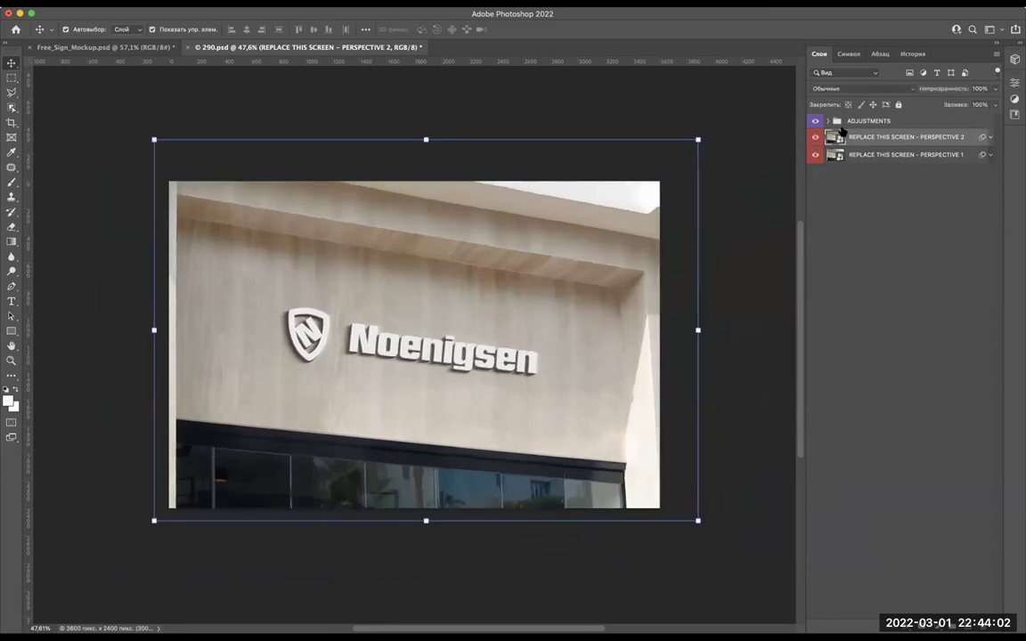
pyautogui.click(816, 139)
# Expand the ADJUSTMENTS group to view its EXPOSURE layer, then collapse it.
pyautogui.click(829, 120)
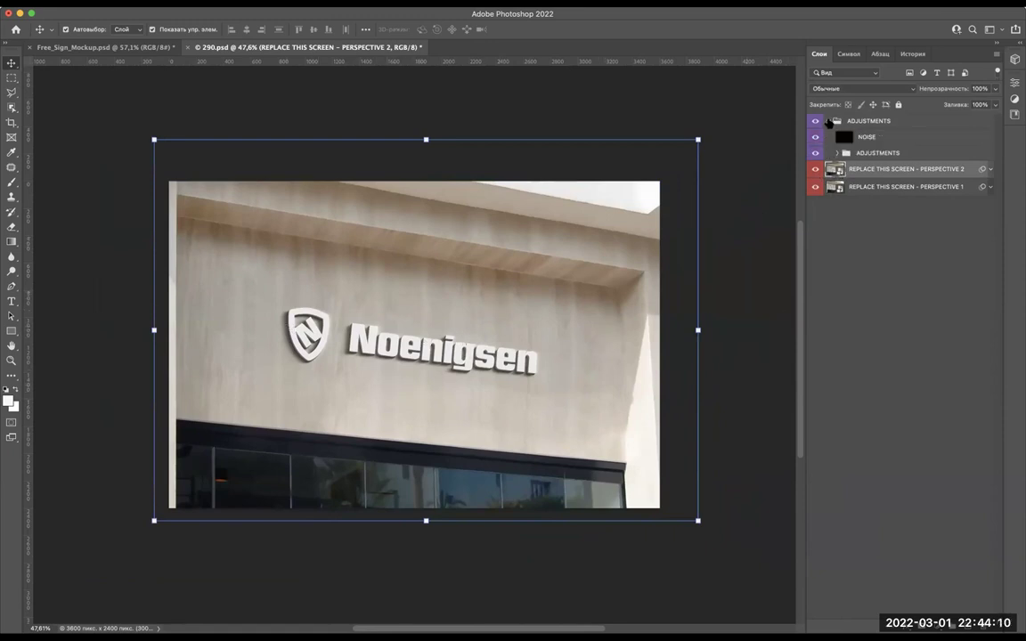
pyautogui.click(839, 152)
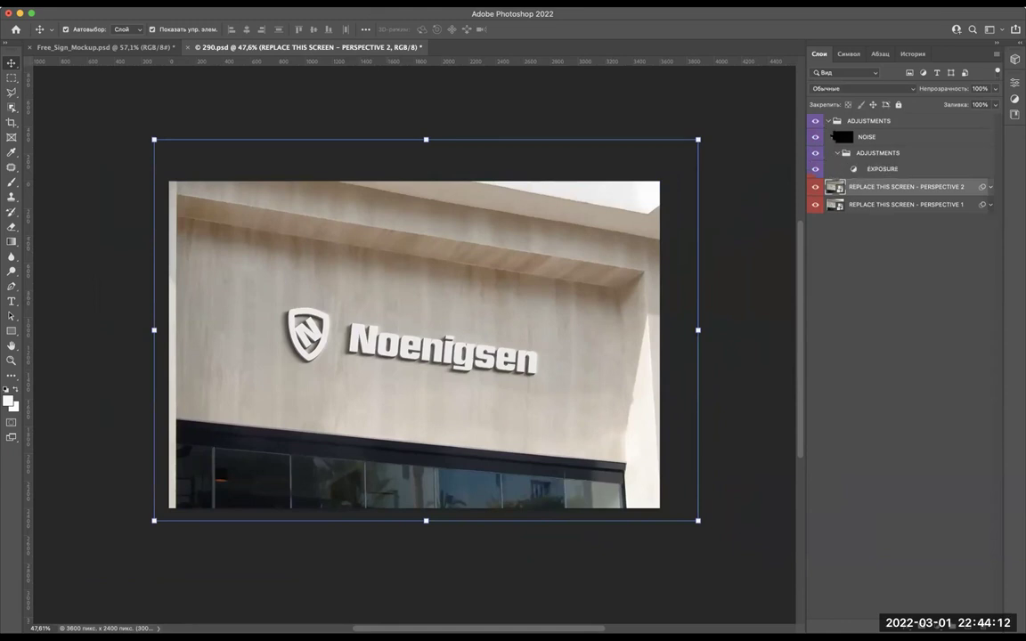
pyautogui.click(828, 120)
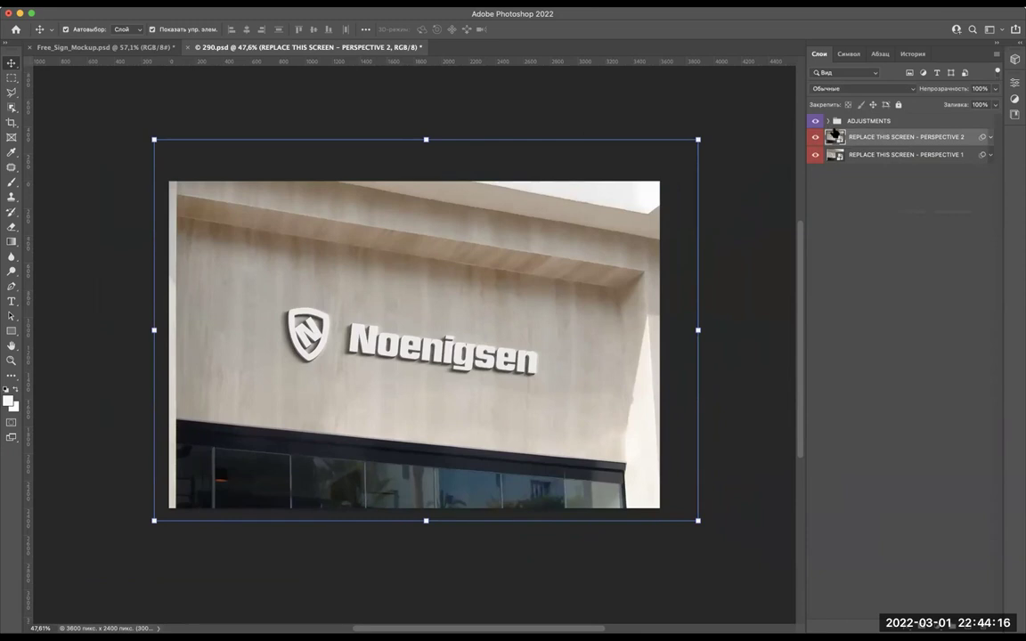
# Open the PERSPECTIVE 2 smart object and dismiss the Smart Filters warning.
pyautogui.moveTo(837, 139); pyautogui.dragTo(700, 138)
pyautogui.click(700, 137)
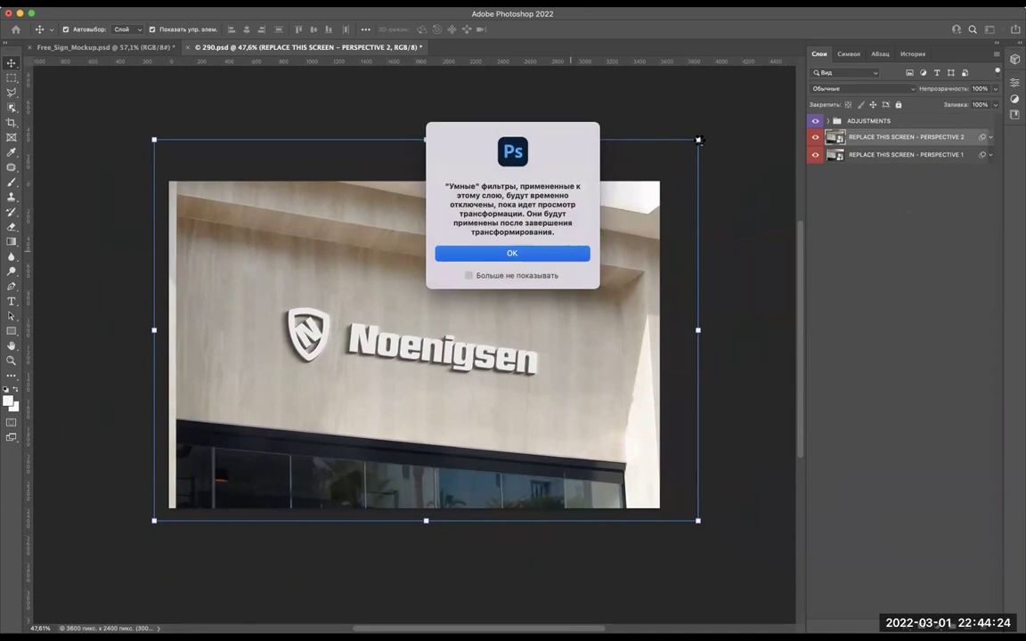
pyautogui.click(528, 255)
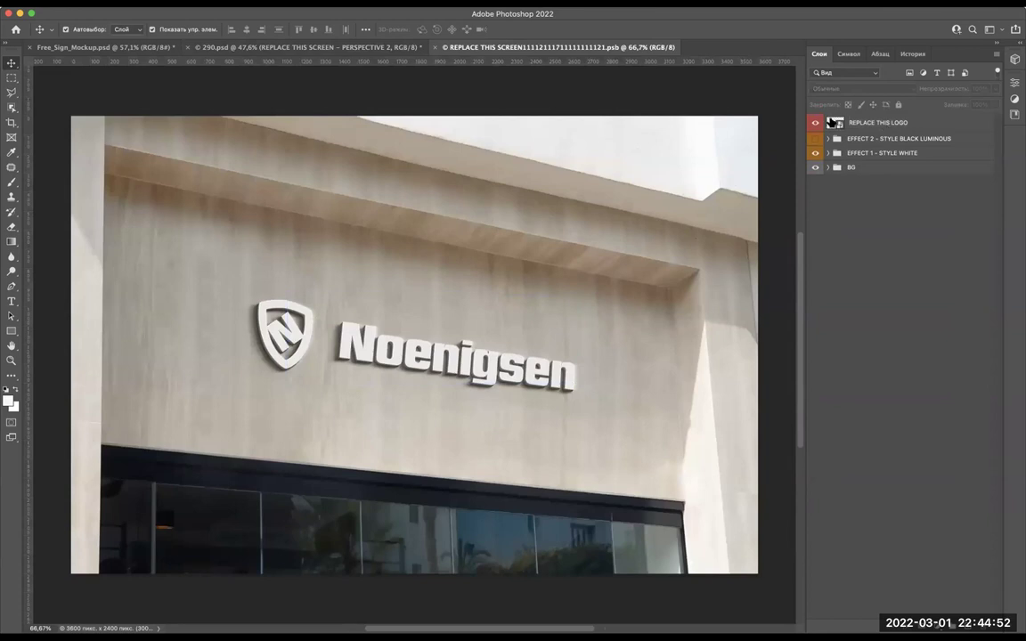
pyautogui.click(834, 124)
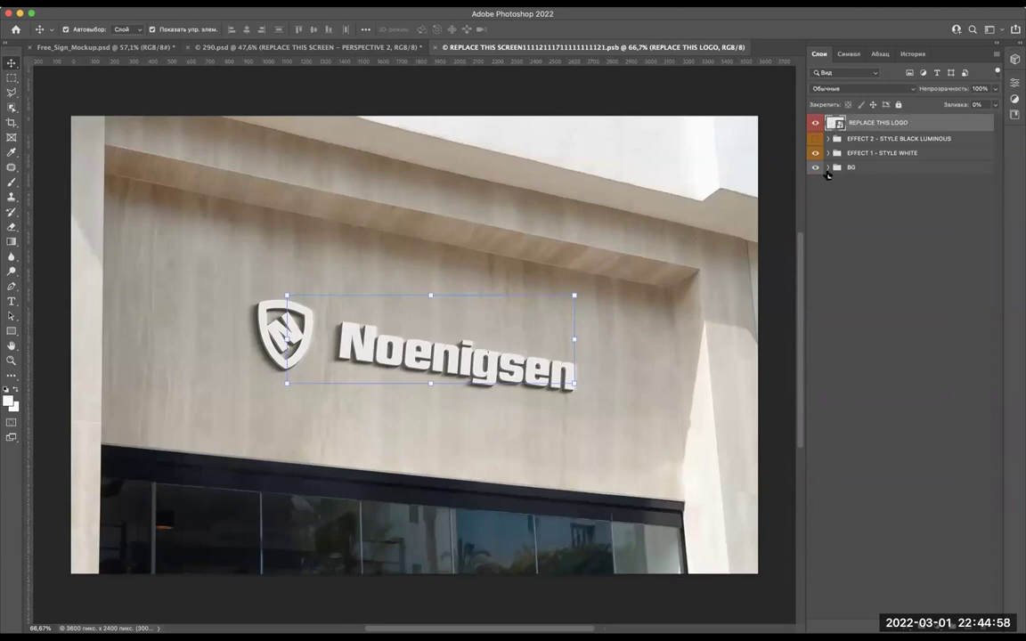
pyautogui.click(816, 169)
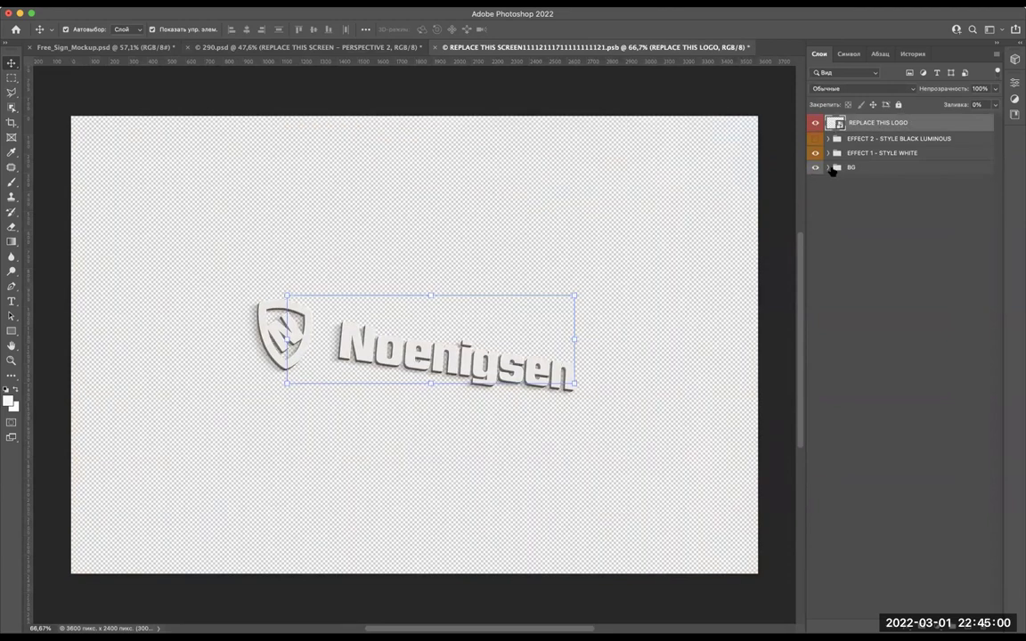
pyautogui.click(816, 167)
pyautogui.click(816, 139)
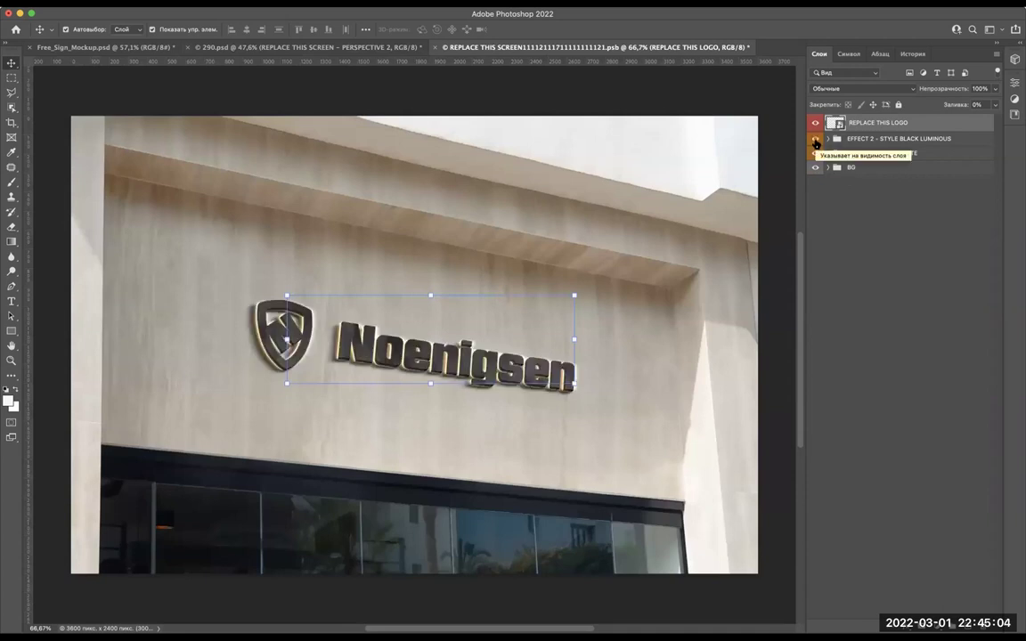
pyautogui.click(816, 139)
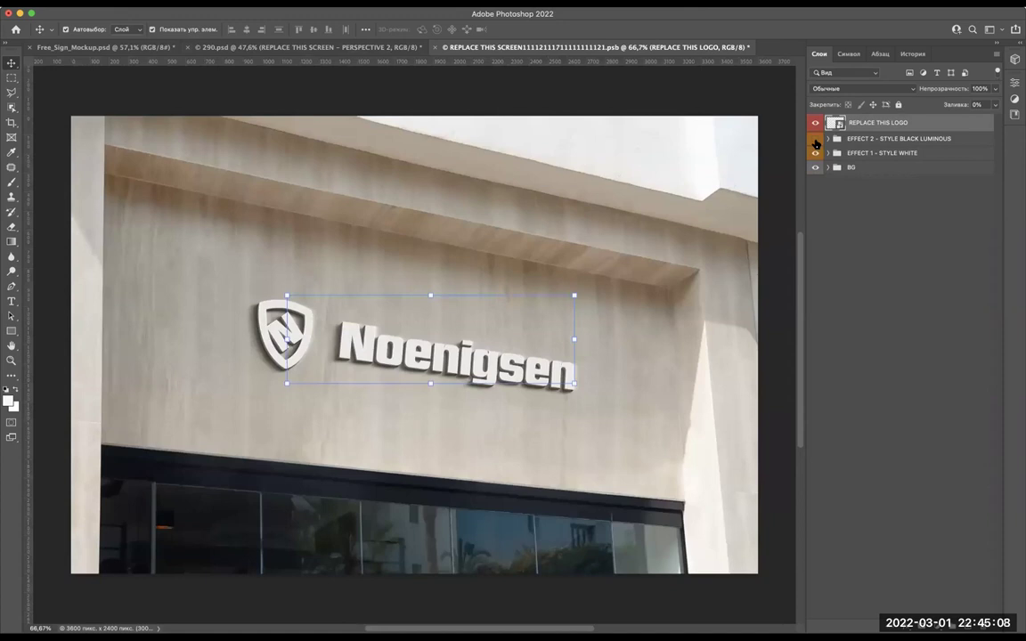
pyautogui.click(816, 153)
pyautogui.click(815, 153)
pyautogui.click(816, 140)
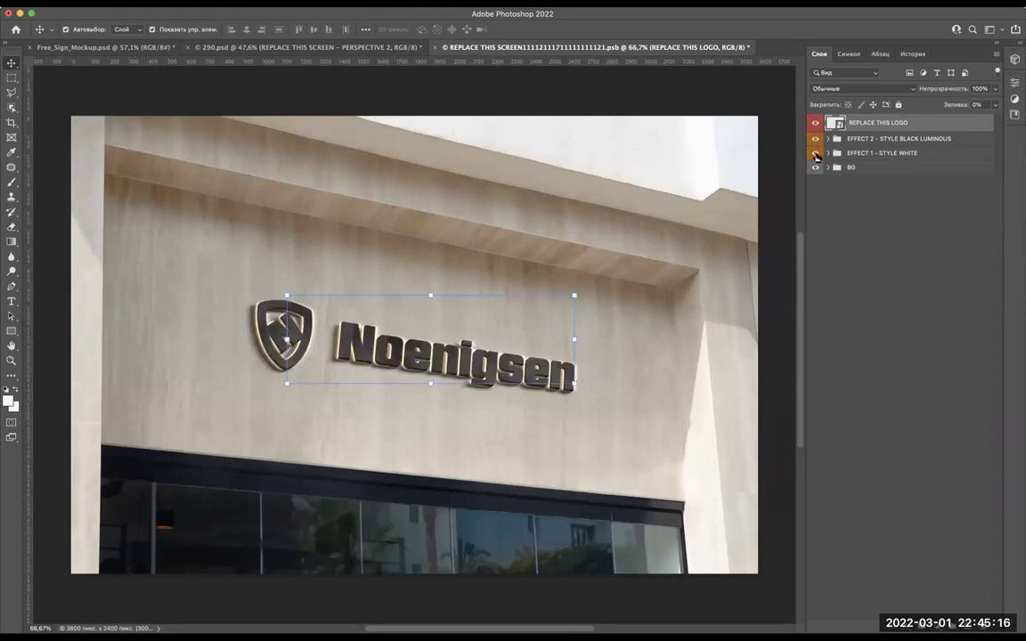
pyautogui.click(816, 139)
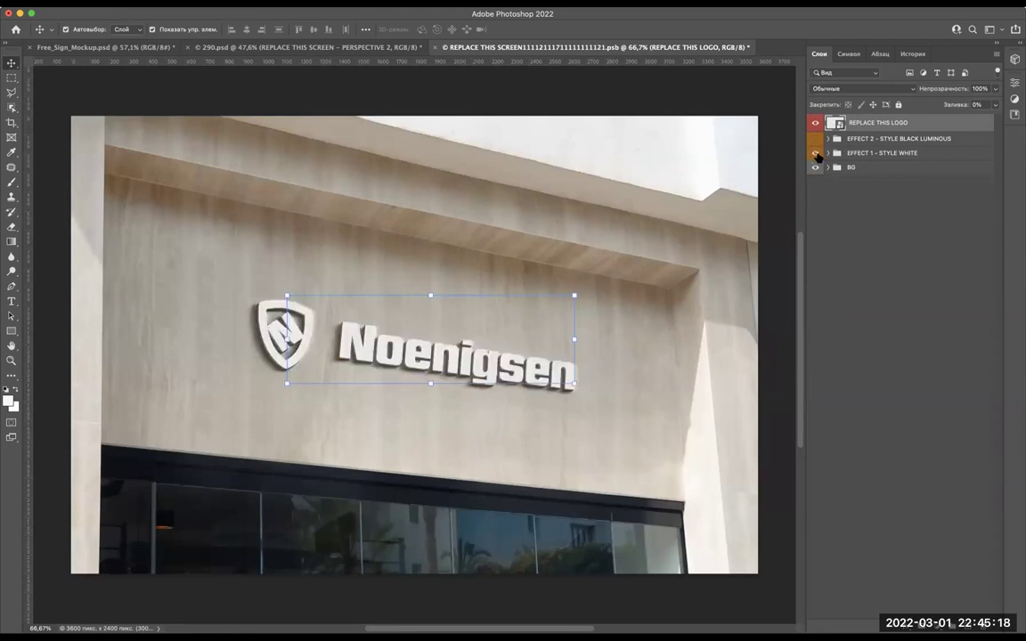
pyautogui.click(816, 153)
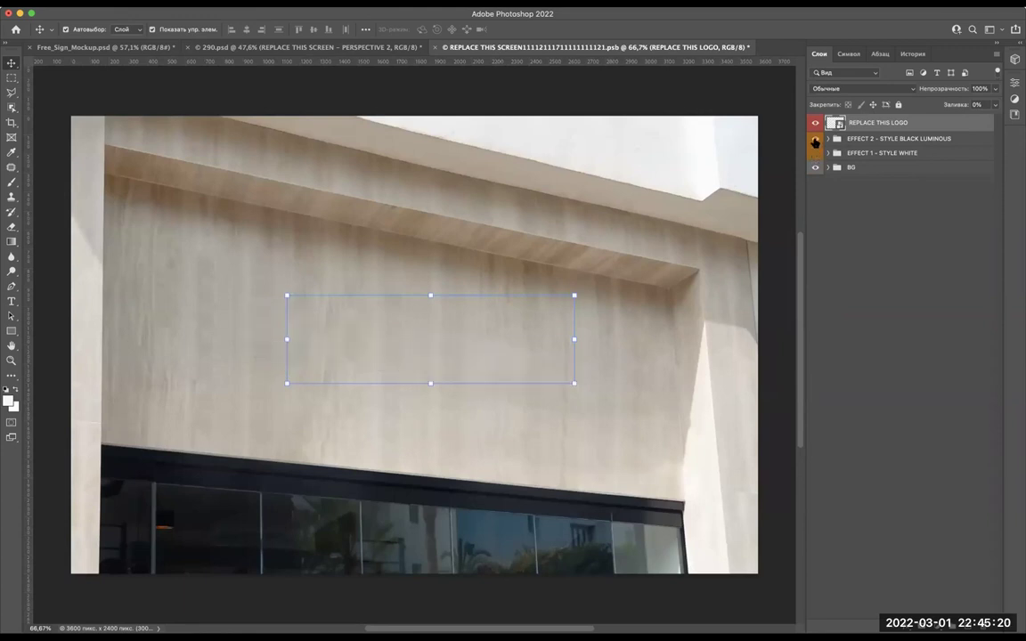
pyautogui.click(816, 140)
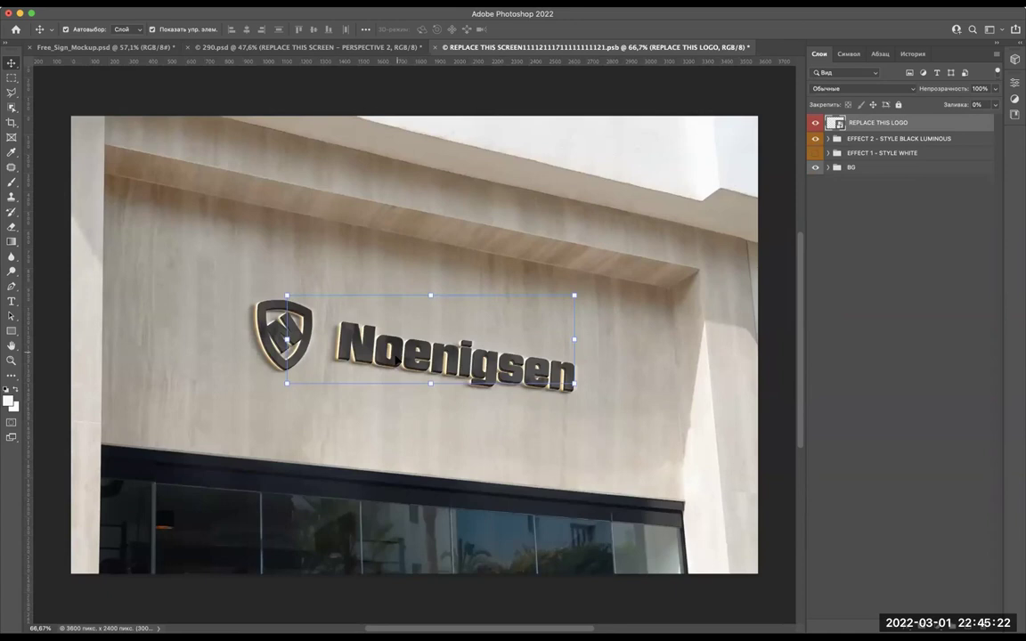
pyautogui.scroll(5, 397, 359)
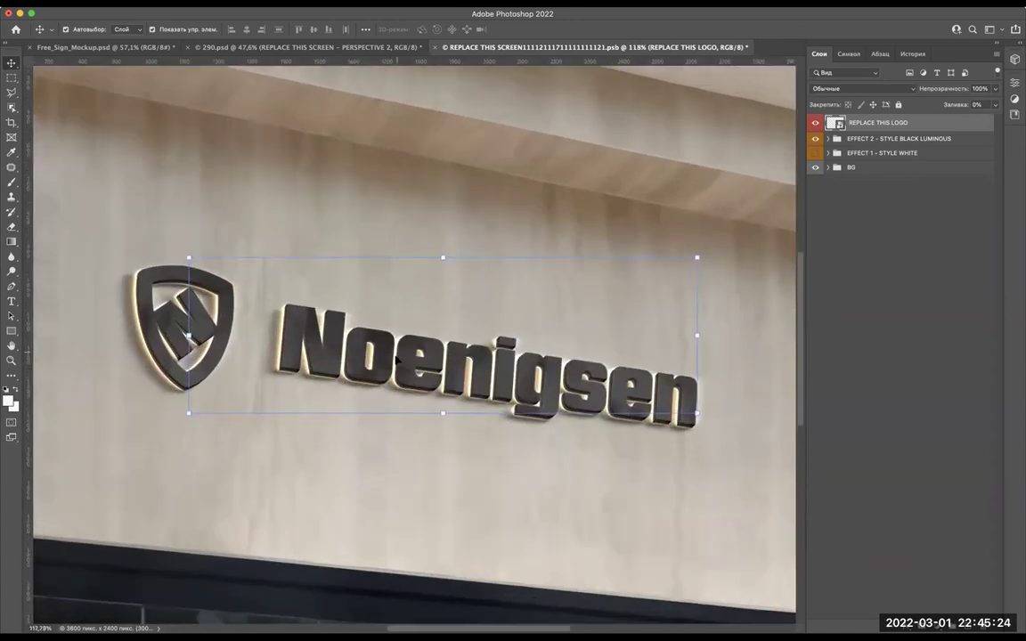
pyautogui.scroll(2, 397, 359)
pyautogui.scroll(2, 398, 359)
pyautogui.scroll(-6, 397, 359)
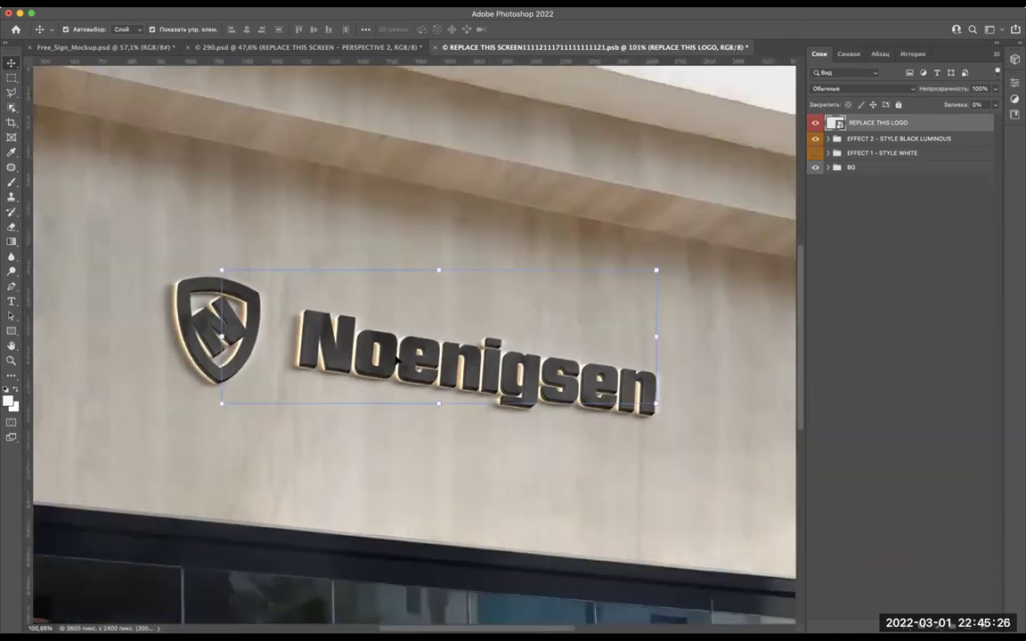
pyautogui.scroll(2, 398, 359)
pyautogui.scroll(3, 397, 359)
pyautogui.scroll(-2, 397, 359)
pyautogui.scroll(-1, 397, 359)
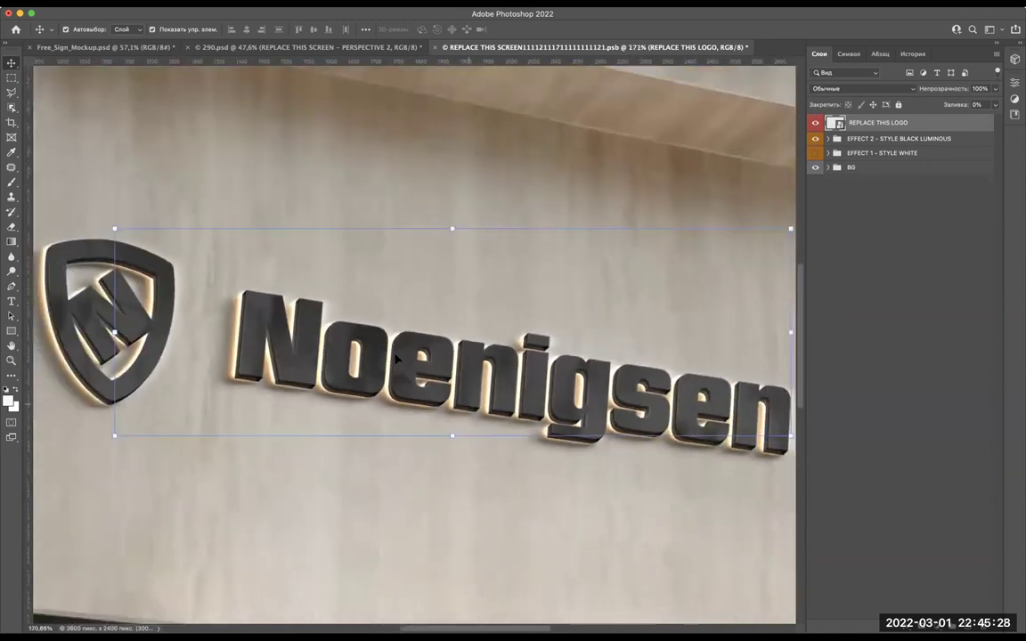
pyautogui.scroll(-4, 397, 358)
pyautogui.scroll(-4, 397, 359)
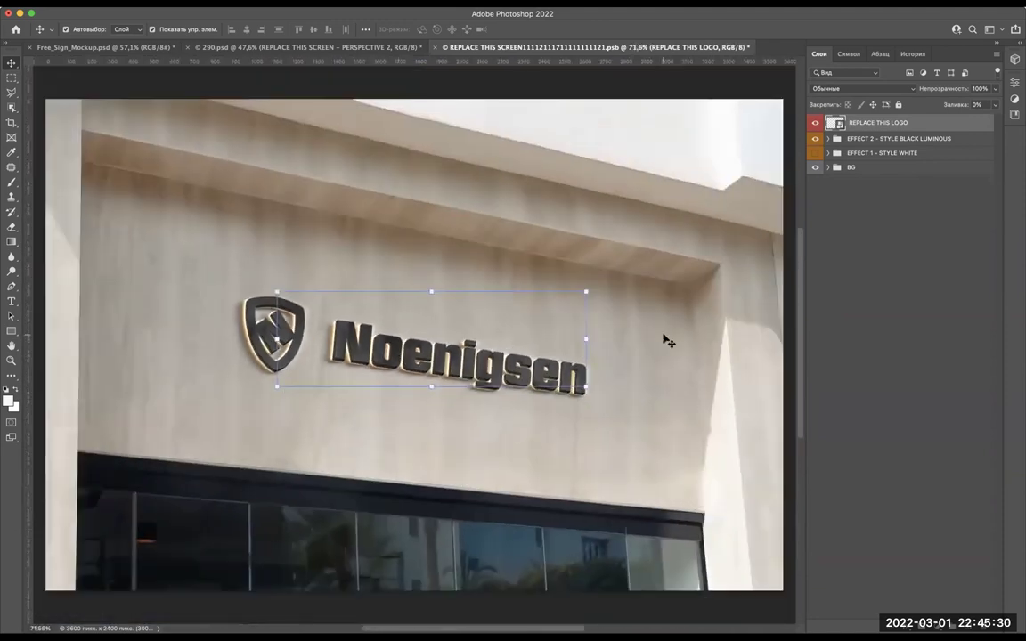
pyautogui.click(668, 341)
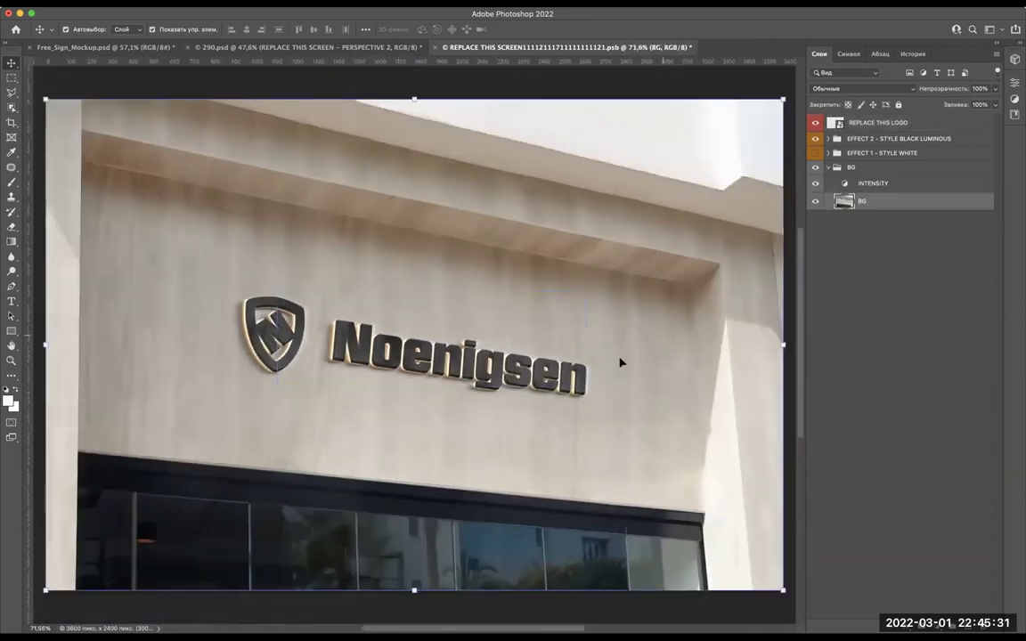
pyautogui.click(830, 167)
pyautogui.click(835, 123)
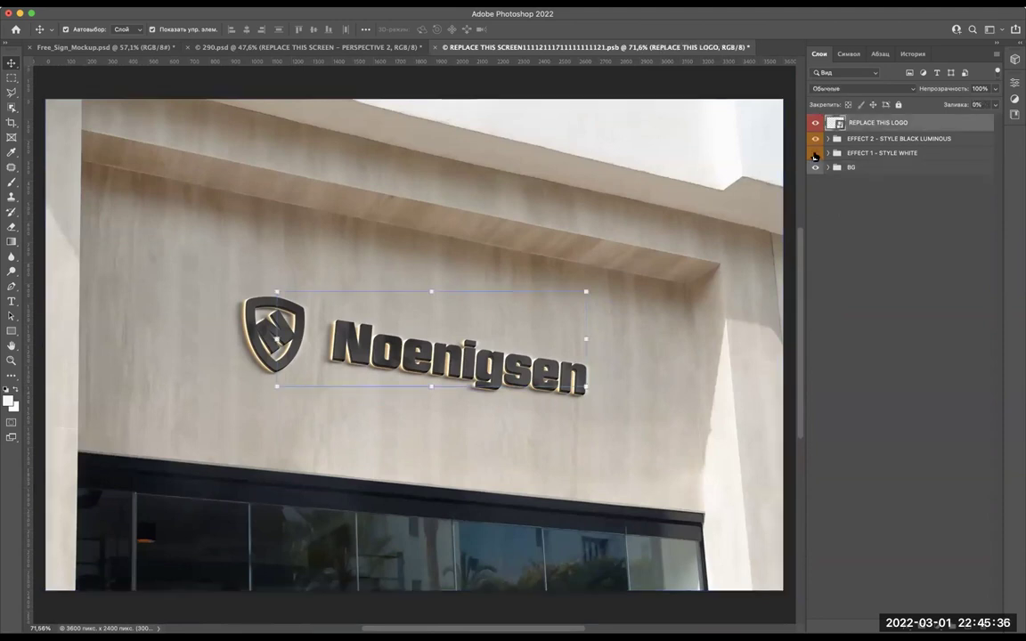
pyautogui.click(815, 139)
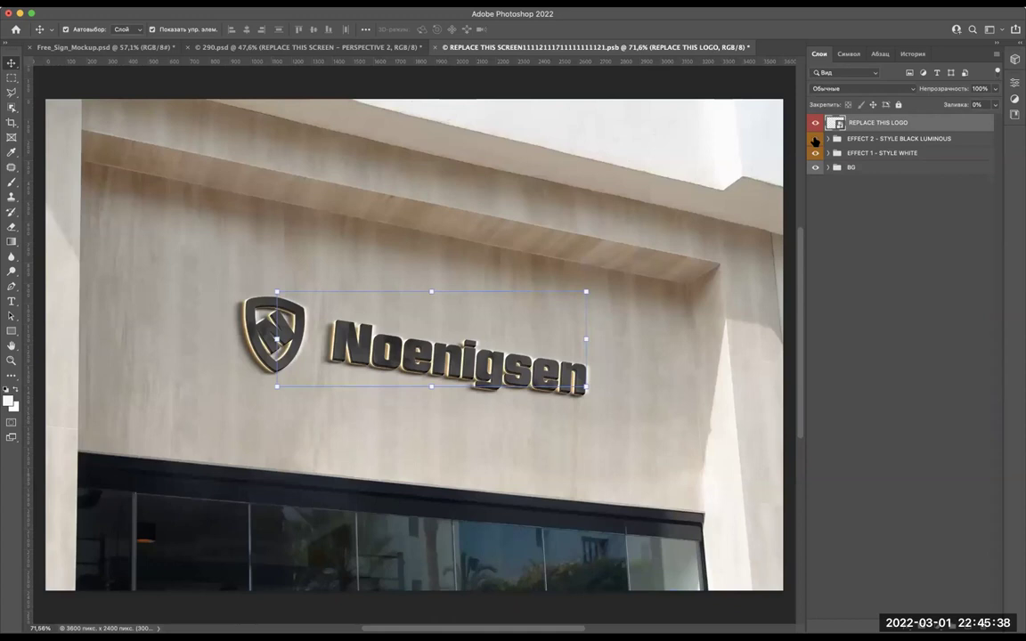
pyautogui.click(815, 139)
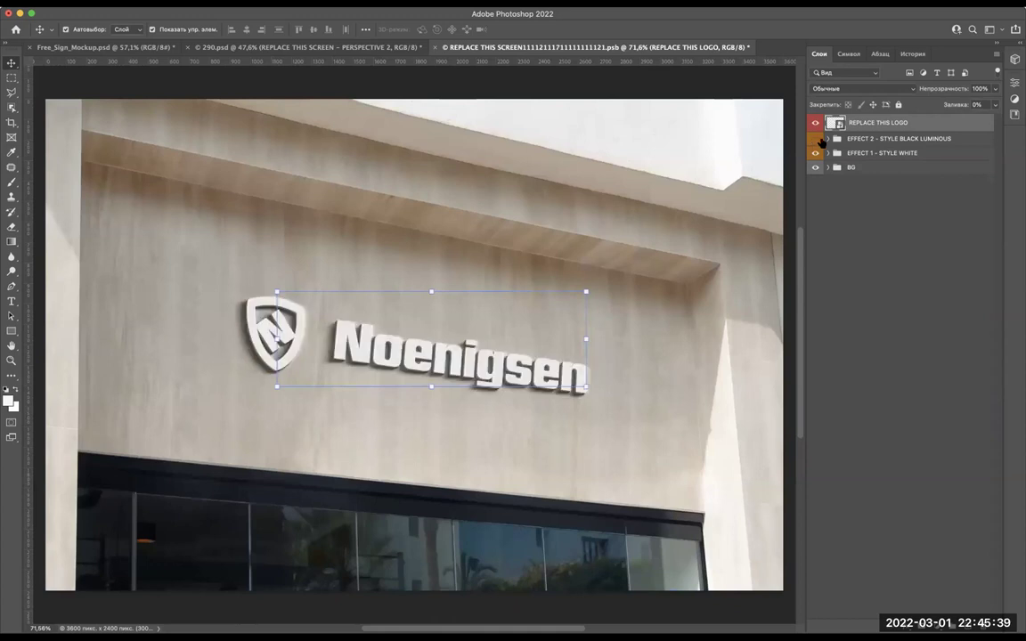
pyautogui.click(711, 381)
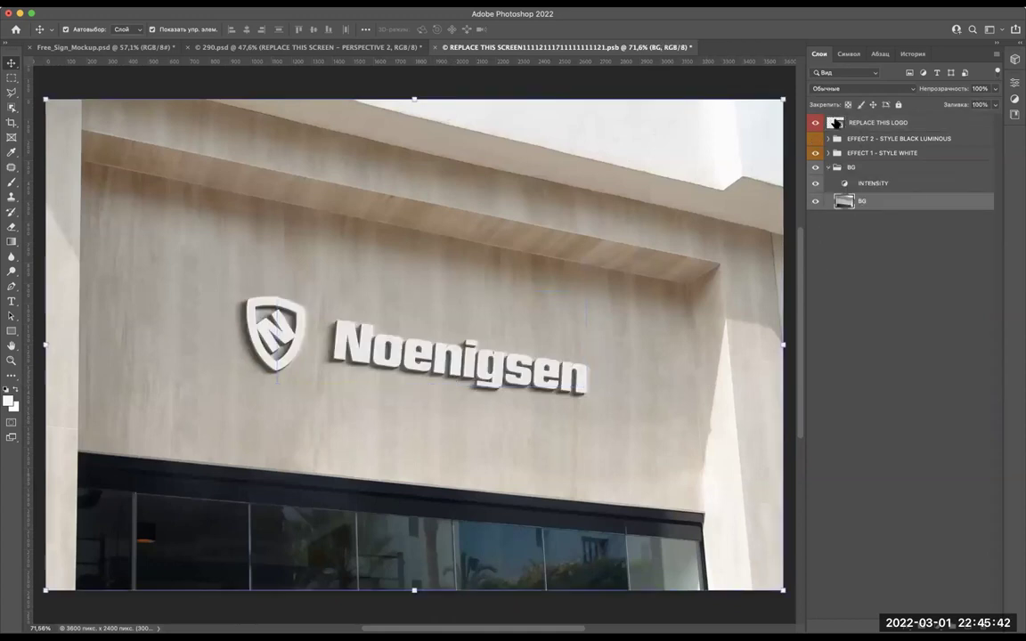
pyautogui.click(835, 123)
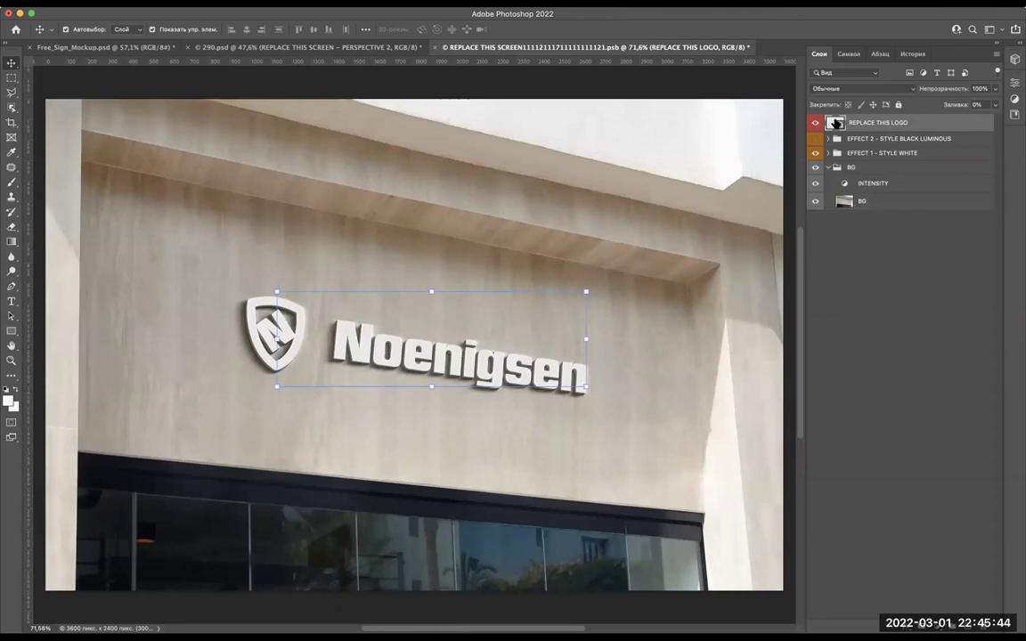
# Open the REPLACE THIS LOGO smart object from its layer thumbnail for editing.
pyautogui.doubleClick(836, 124)
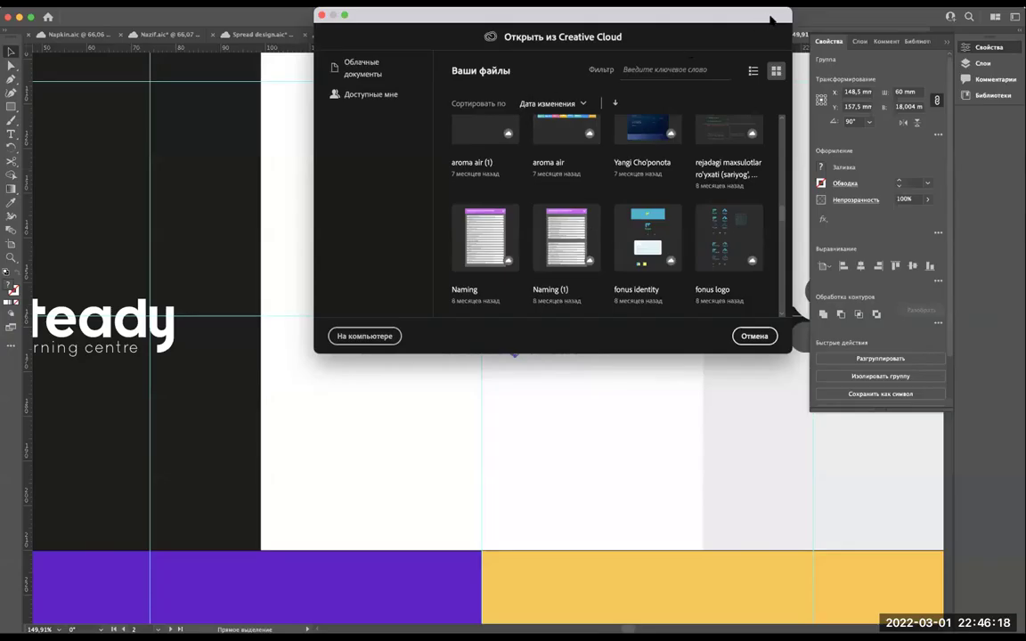
# Browse the Creative Cloud file list, then dismiss it without opening anything.
pyautogui.moveTo(690, 96); pyautogui.dragTo(607, 182)
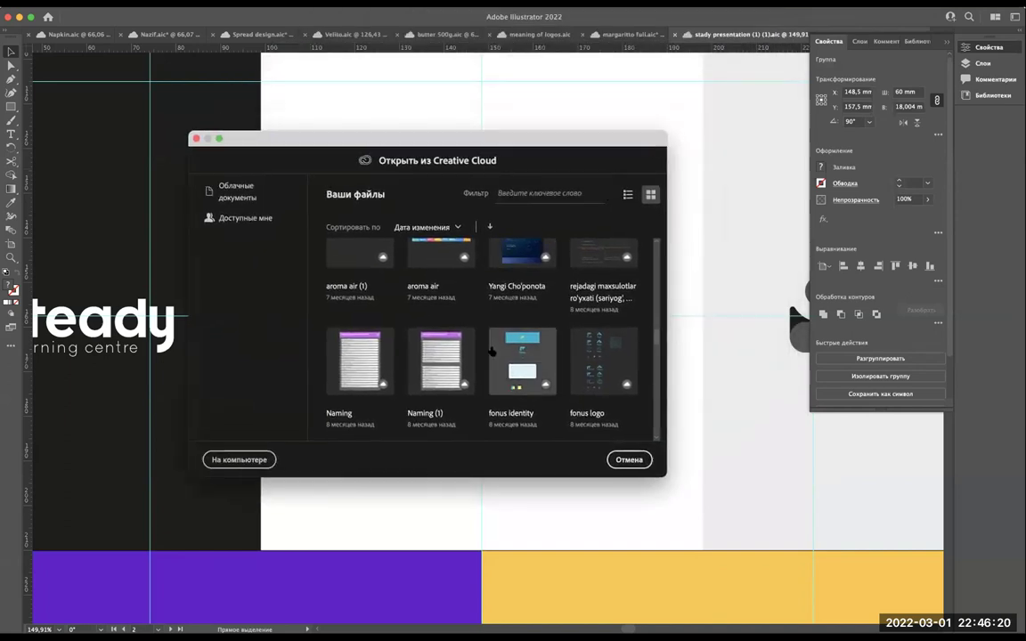
pyautogui.scroll(3, 470, 325)
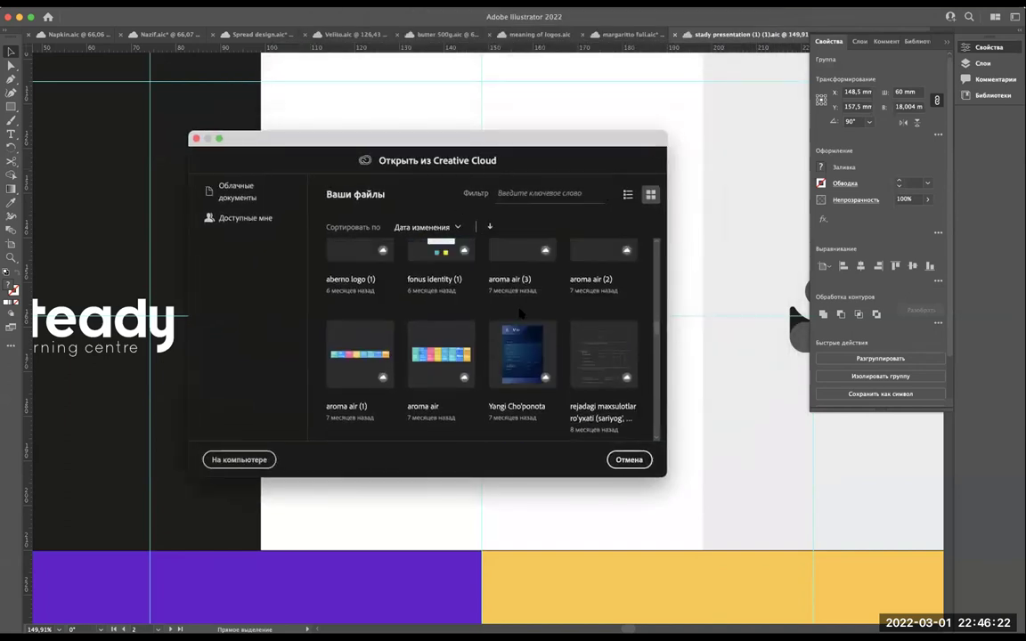
pyautogui.scroll(3, 523, 316)
pyautogui.scroll(3, 526, 322)
pyautogui.scroll(3, 525, 325)
pyautogui.scroll(3, 524, 324)
pyautogui.scroll(3, 523, 323)
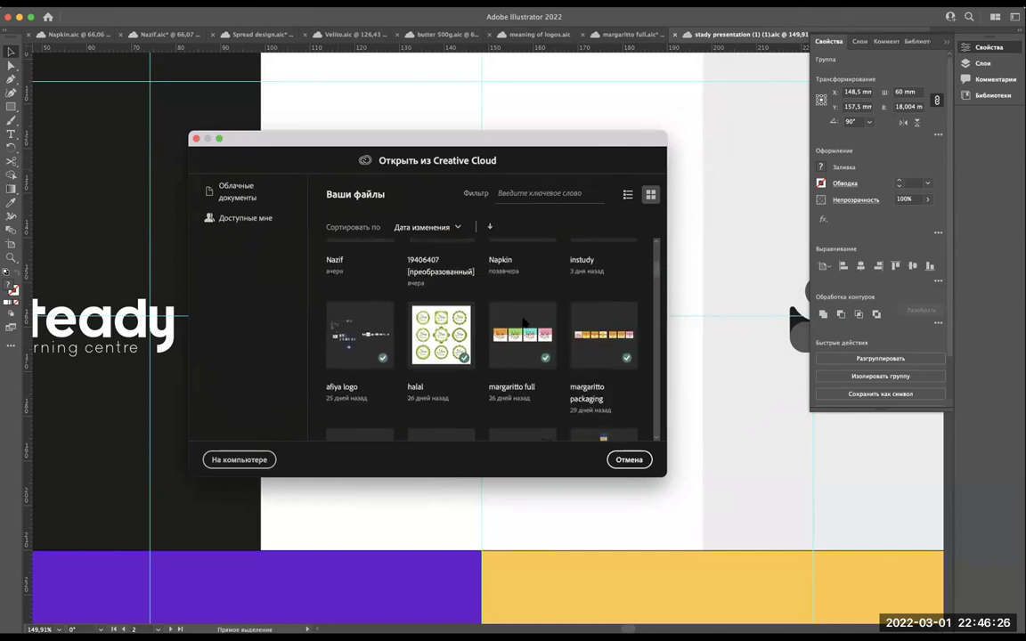
pyautogui.scroll(3, 523, 323)
pyautogui.scroll(1, 525, 324)
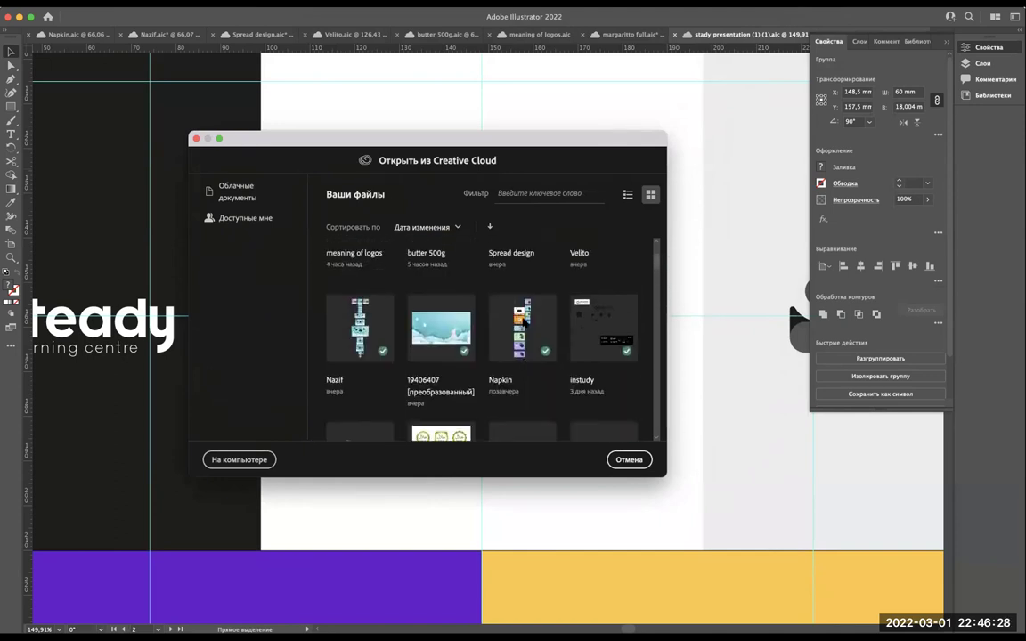
pyautogui.scroll(-1, 524, 325)
pyautogui.scroll(-2, 523, 325)
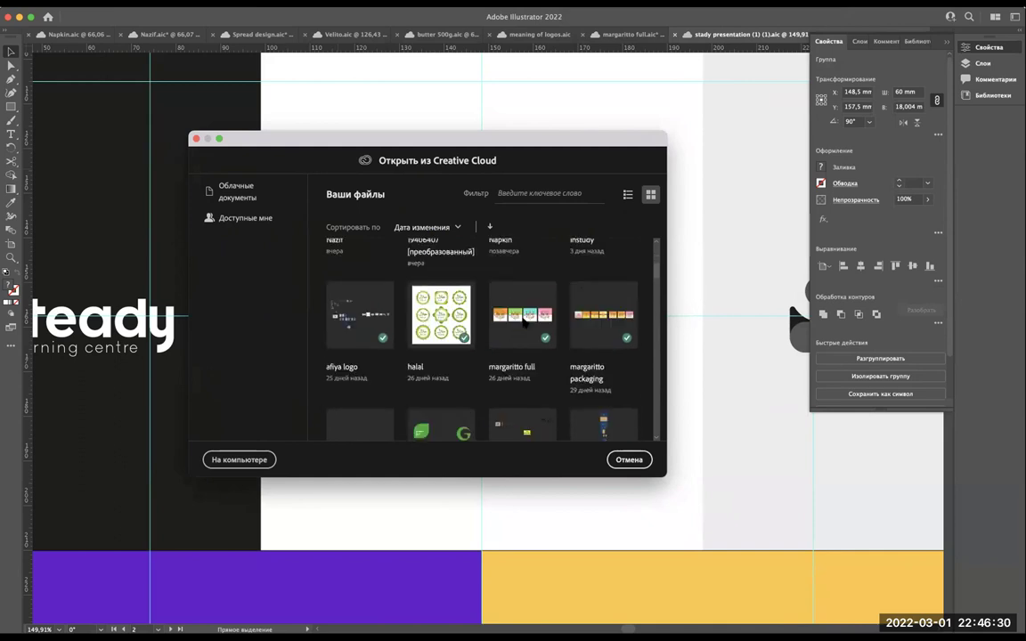
pyautogui.scroll(-2, 524, 324)
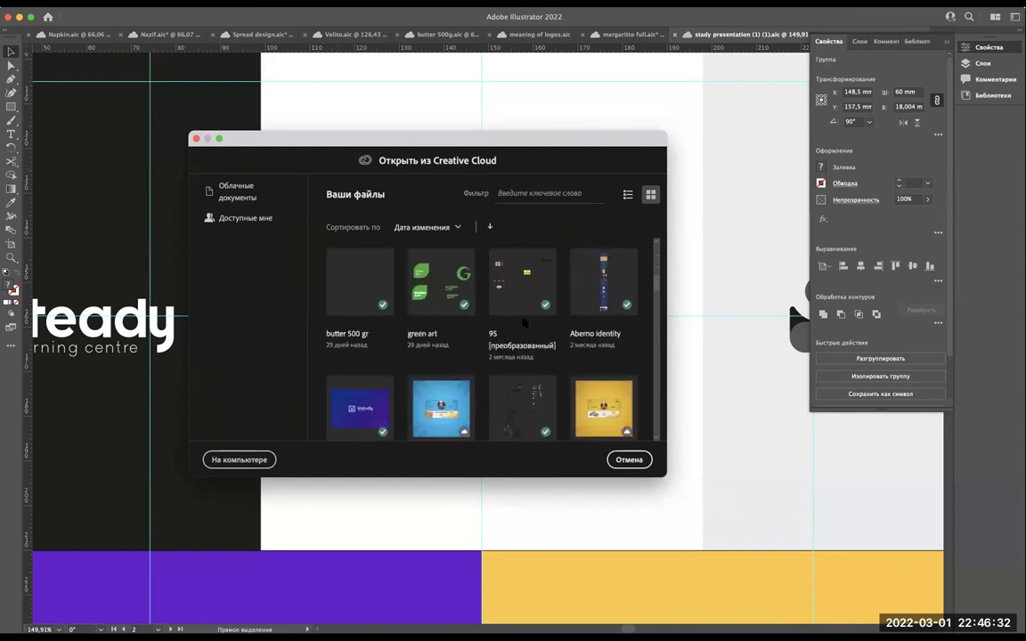
pyautogui.scroll(-1, 524, 323)
pyautogui.scroll(-2, 524, 323)
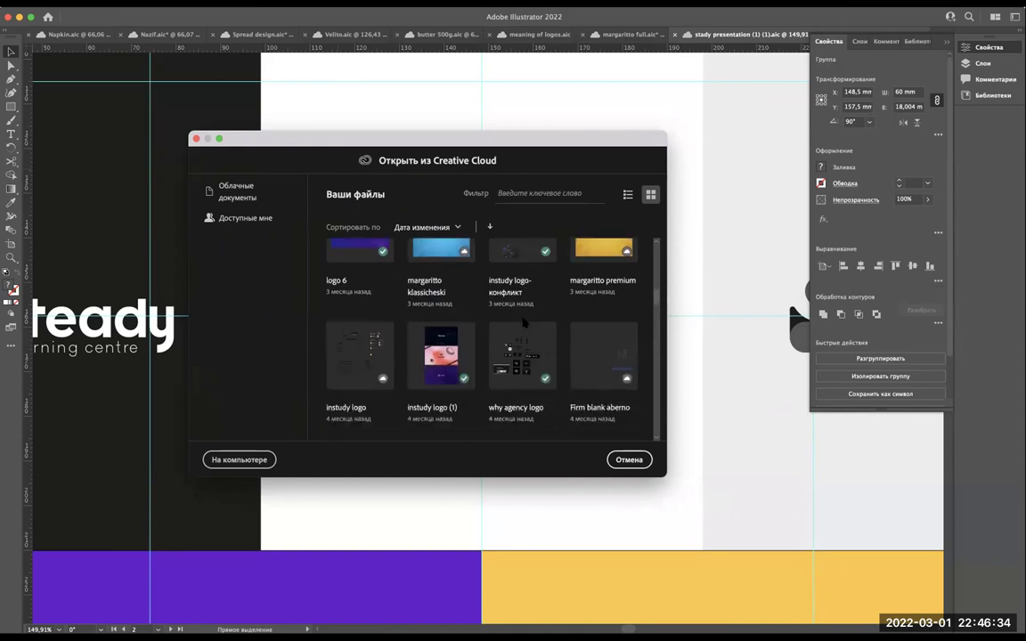
pyautogui.scroll(-2, 524, 323)
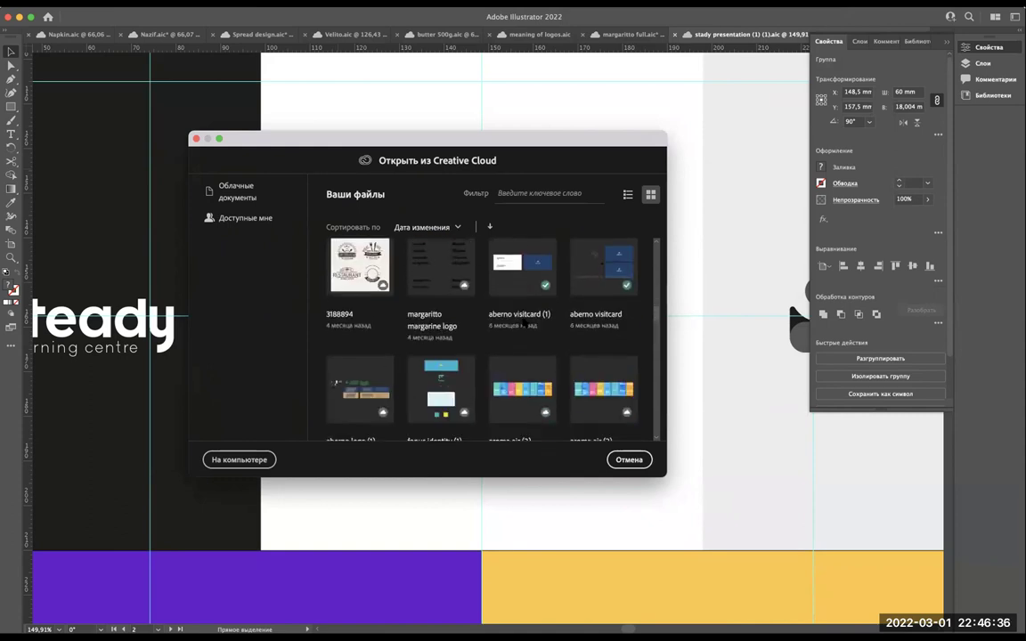
pyautogui.scroll(-2, 524, 323)
pyautogui.scroll(-2, 523, 323)
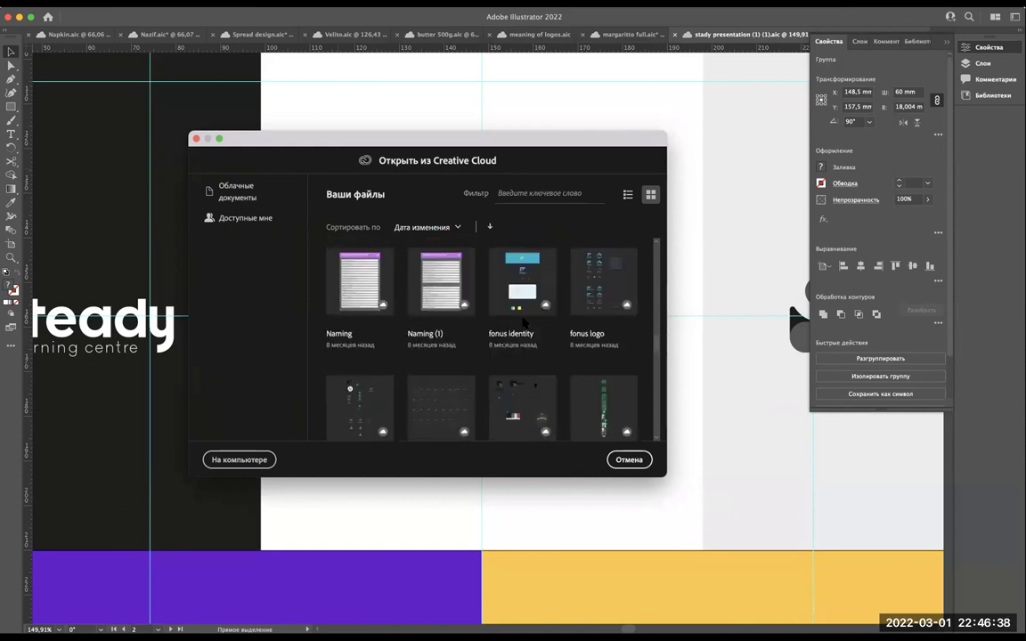
pyautogui.scroll(-2, 524, 323)
pyautogui.scroll(-2, 524, 323)
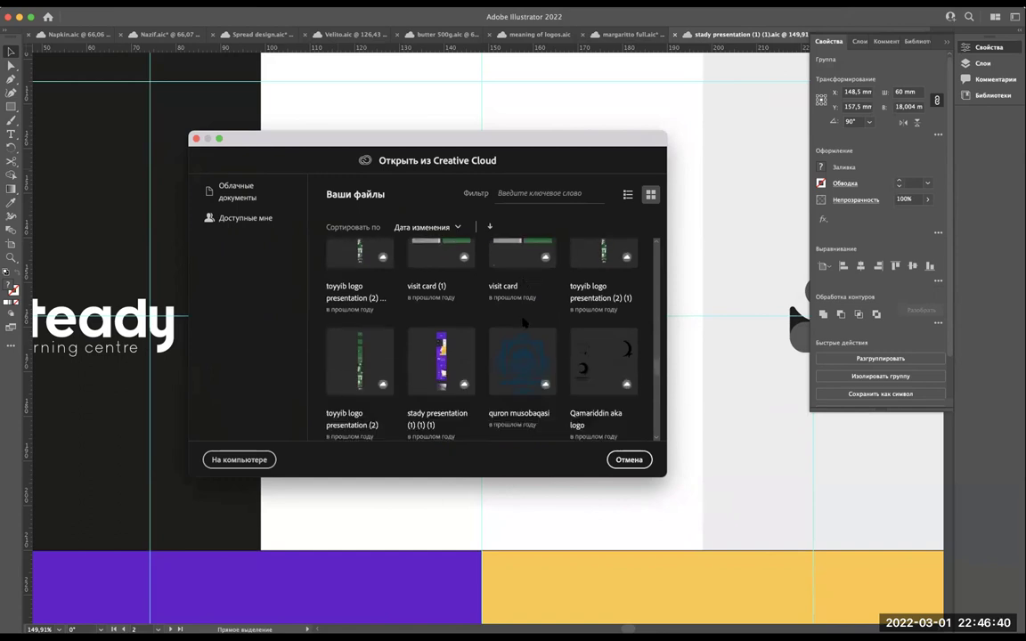
pyautogui.scroll(-2, 523, 323)
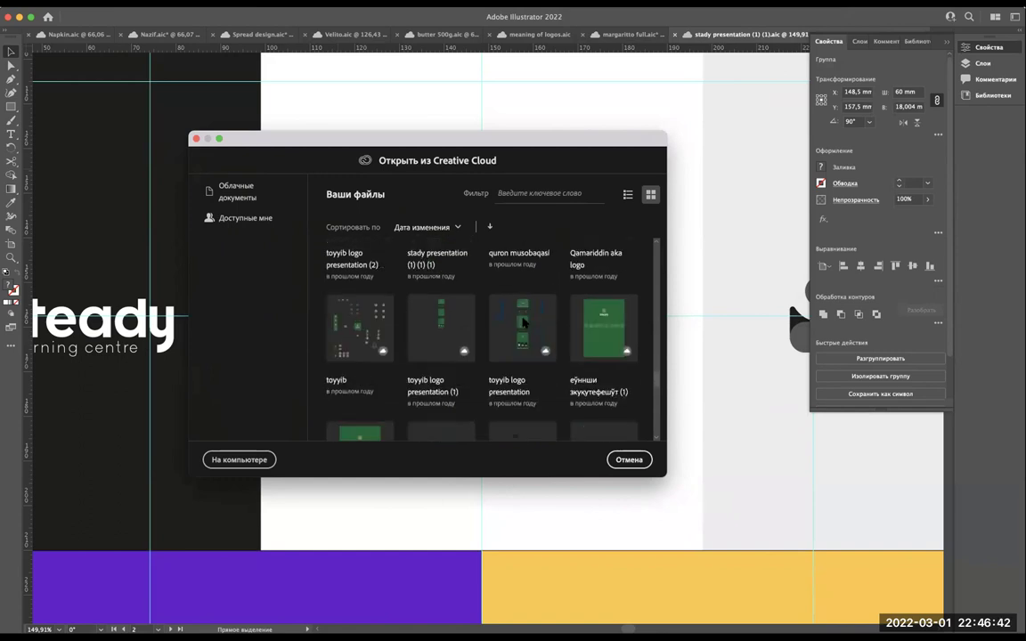
pyautogui.scroll(-3, 523, 323)
pyautogui.scroll(-1, 524, 323)
pyautogui.scroll(2, 524, 324)
pyautogui.scroll(3, 523, 324)
pyautogui.scroll(3, 523, 323)
pyautogui.scroll(3, 524, 323)
pyautogui.scroll(3, 524, 323)
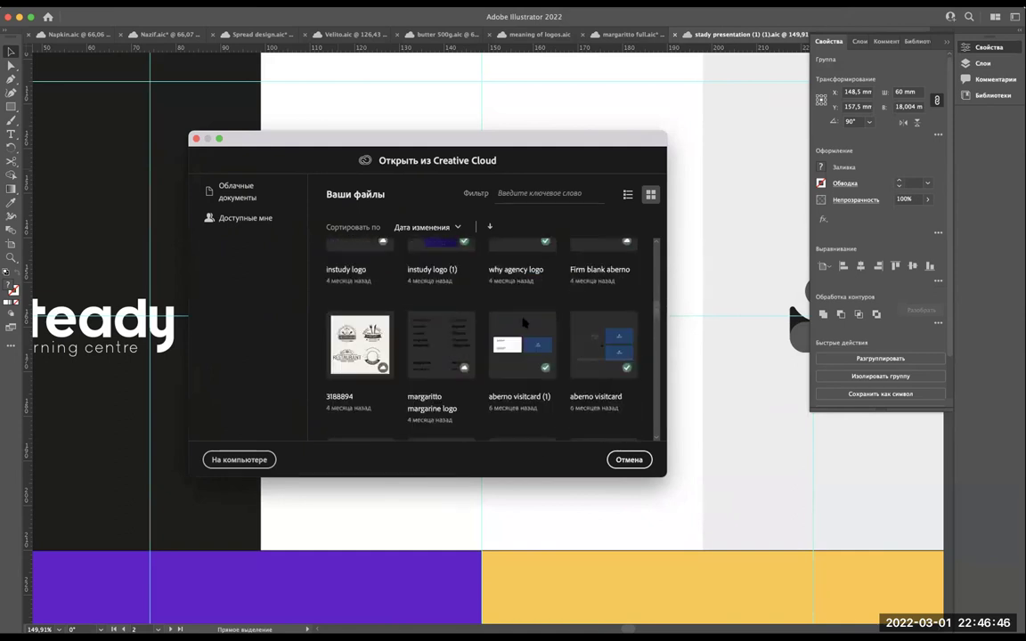
pyautogui.scroll(-4, 524, 323)
pyautogui.scroll(2, 524, 323)
pyautogui.scroll(1, 524, 323)
pyautogui.scroll(-3, 524, 323)
pyautogui.scroll(-3, 524, 323)
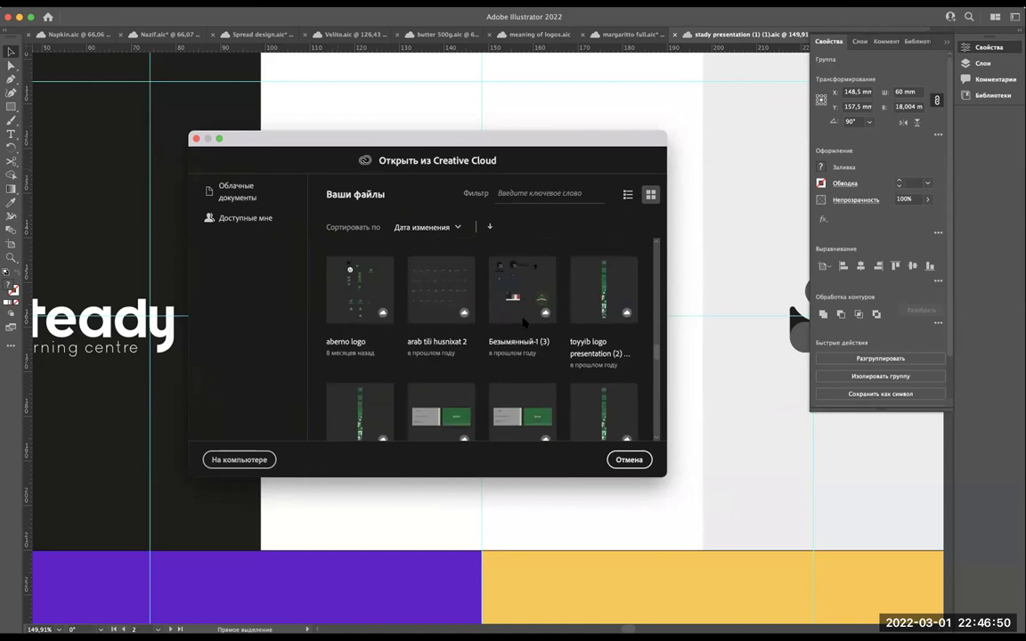
pyautogui.press('Escape')
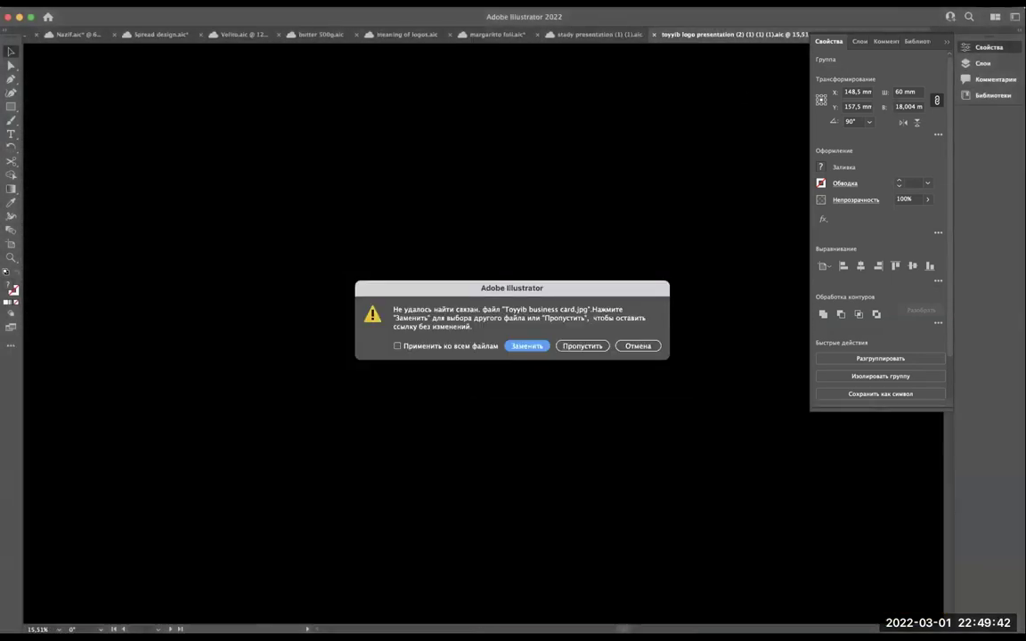
# Skip the three missing linked images and zoom to the logo artboard.
pyautogui.click(590, 346)
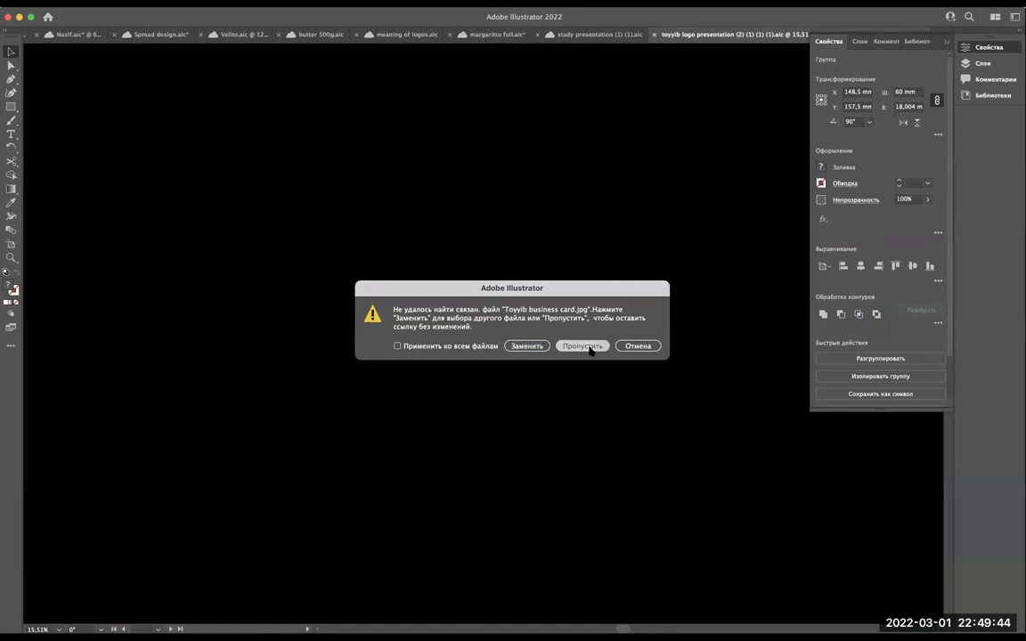
pyautogui.click(590, 347)
pyautogui.click(590, 347)
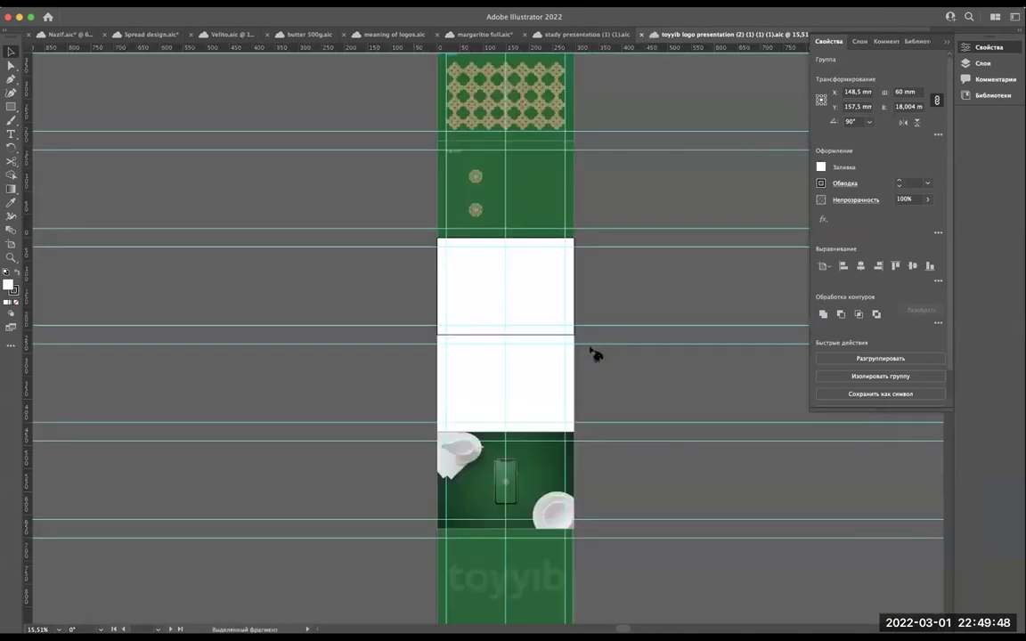
pyautogui.scroll(5, 539, 138)
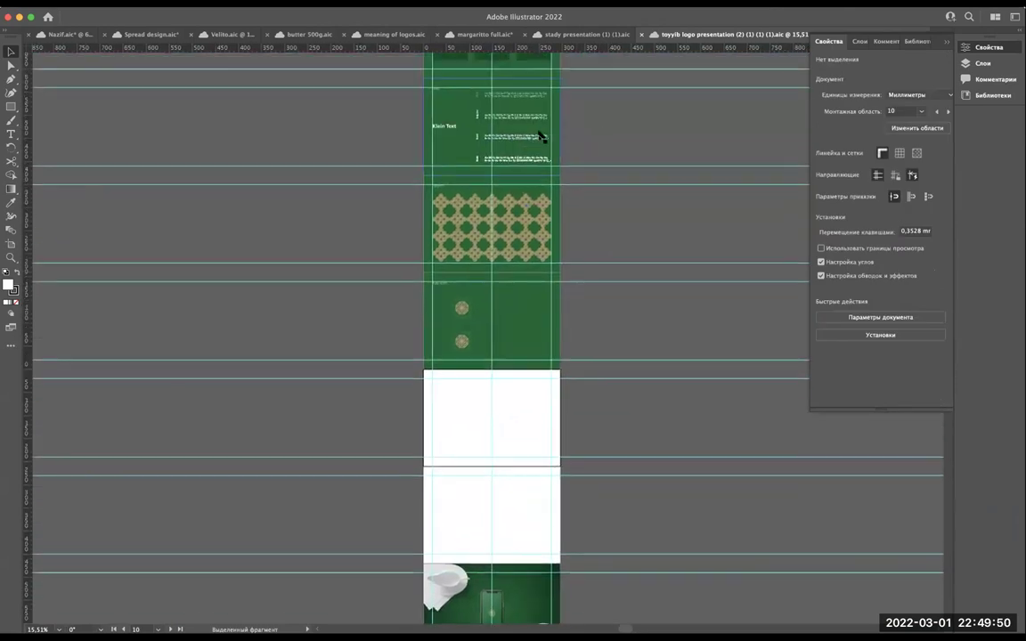
pyautogui.scroll(3, 540, 136)
pyautogui.scroll(3, 542, 136)
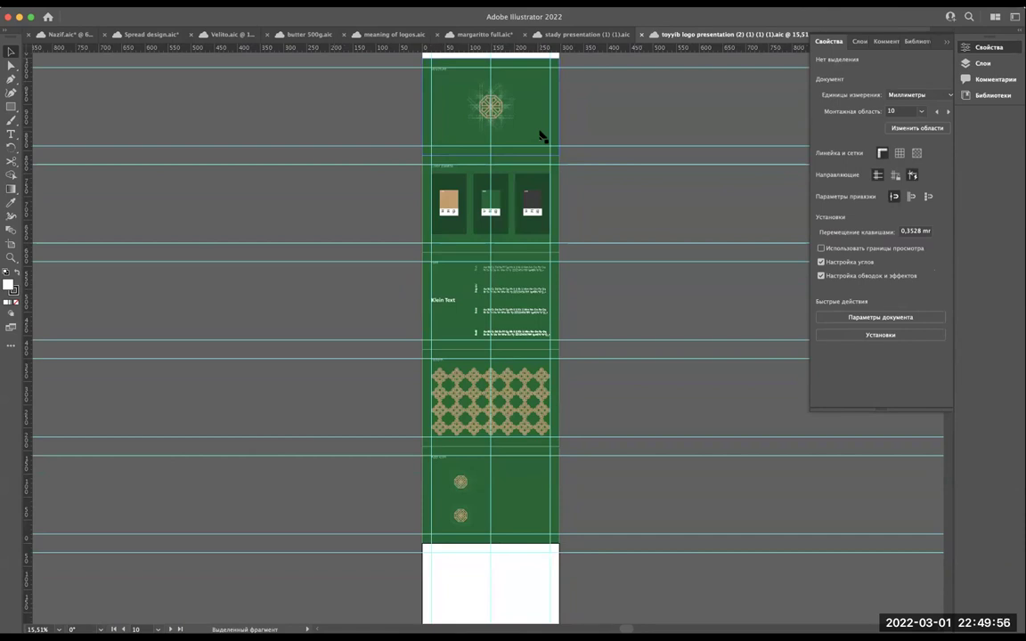
pyautogui.scroll(2, 541, 136)
pyautogui.scroll(3, 540, 136)
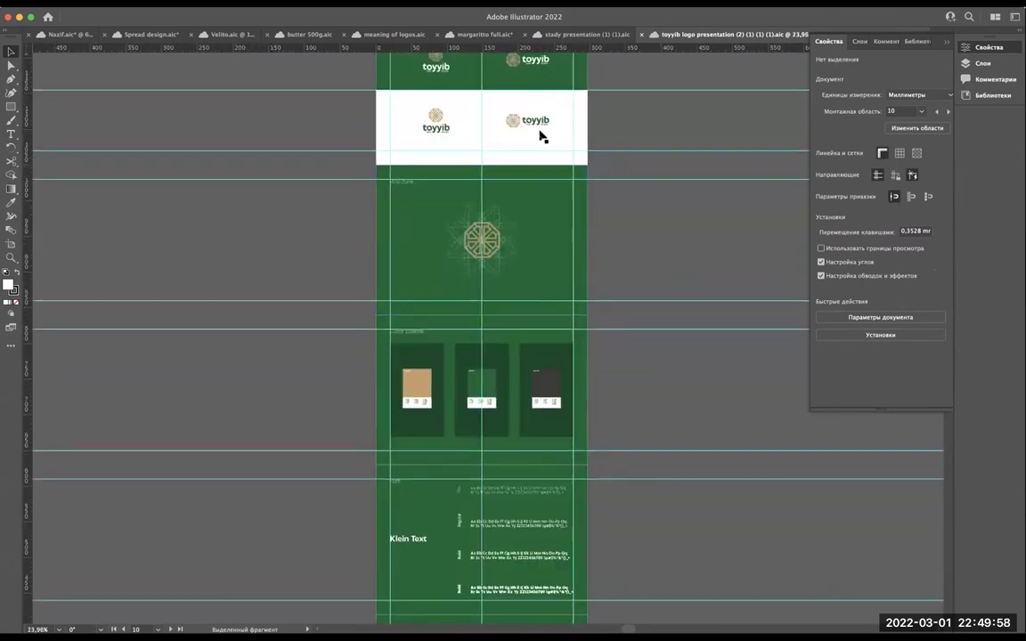
pyautogui.scroll(2, 541, 136)
pyautogui.scroll(1, 541, 135)
pyautogui.scroll(1, 541, 135)
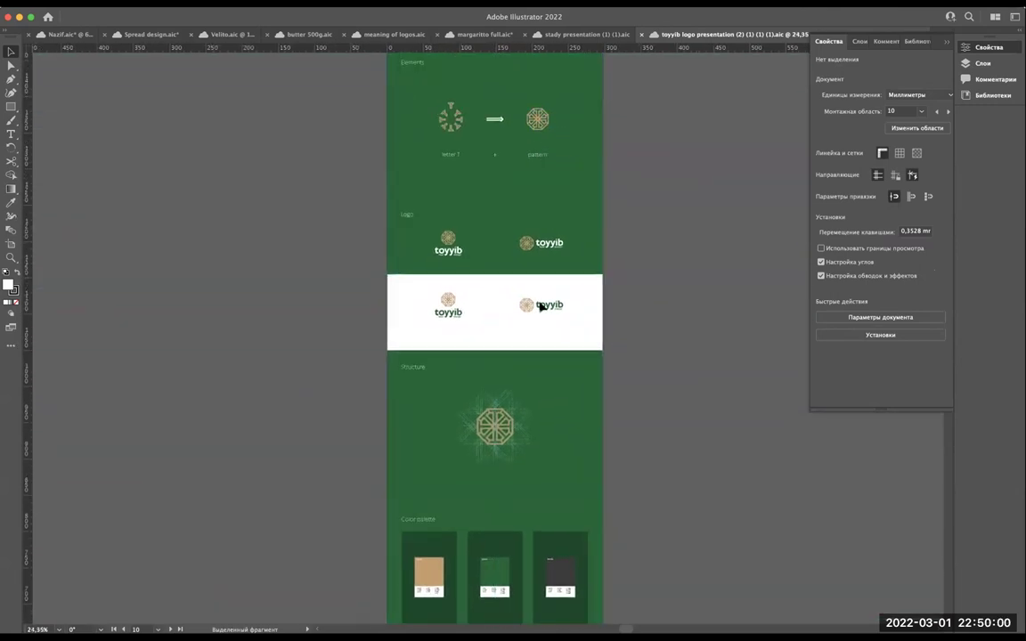
pyautogui.scroll(4, 538, 305)
pyautogui.scroll(1, 542, 329)
pyautogui.scroll(3, 541, 329)
# Select and ungroup the horizontal toyyib logo, then copy it.
pyautogui.moveTo(659, 281); pyautogui.dragTo(401, 153)
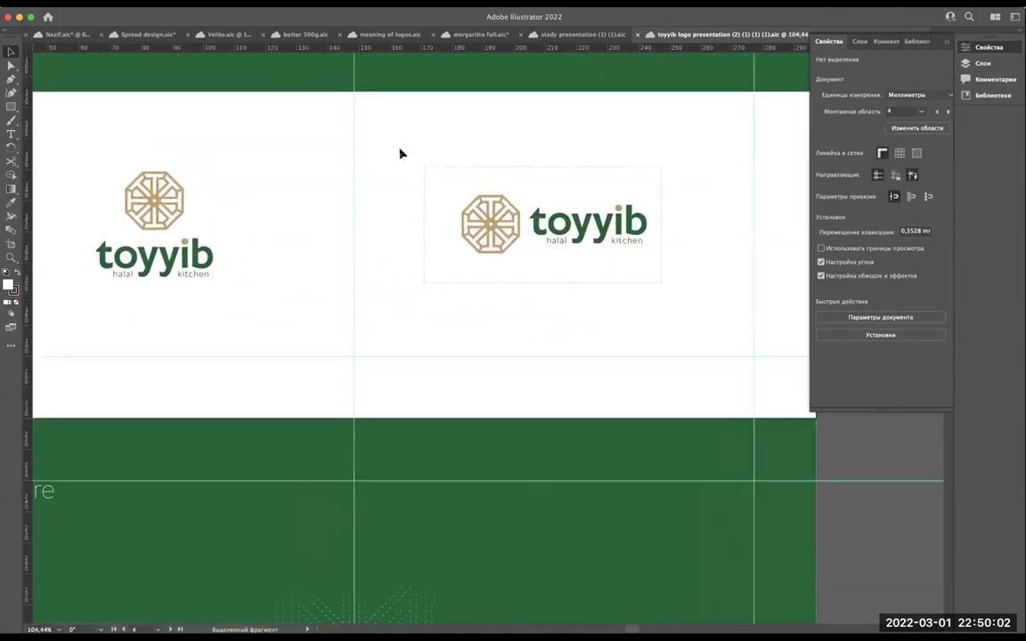
pyautogui.click(600, 123)
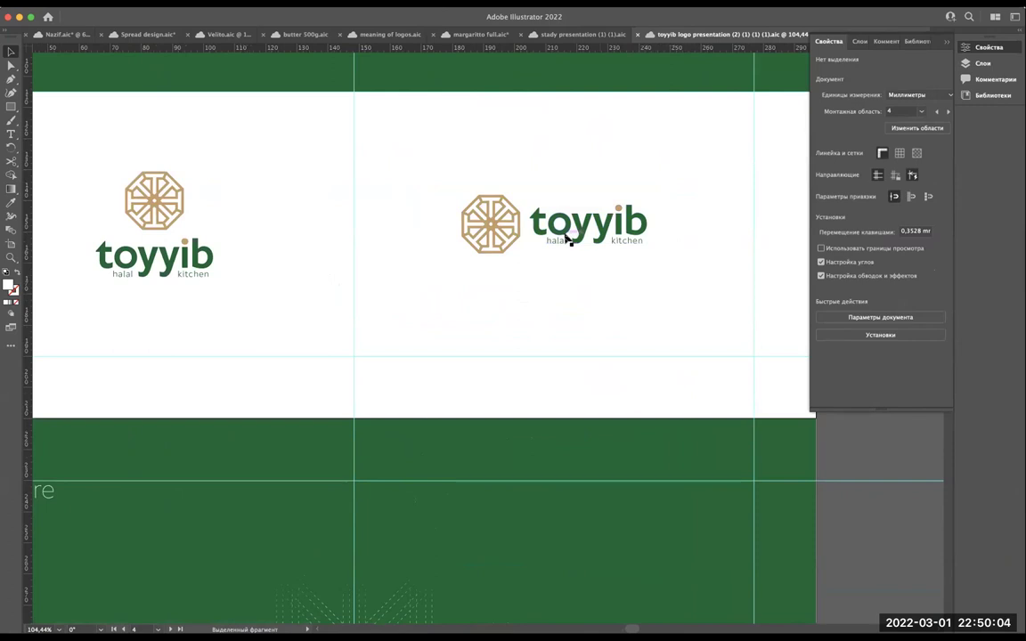
pyautogui.click(568, 234)
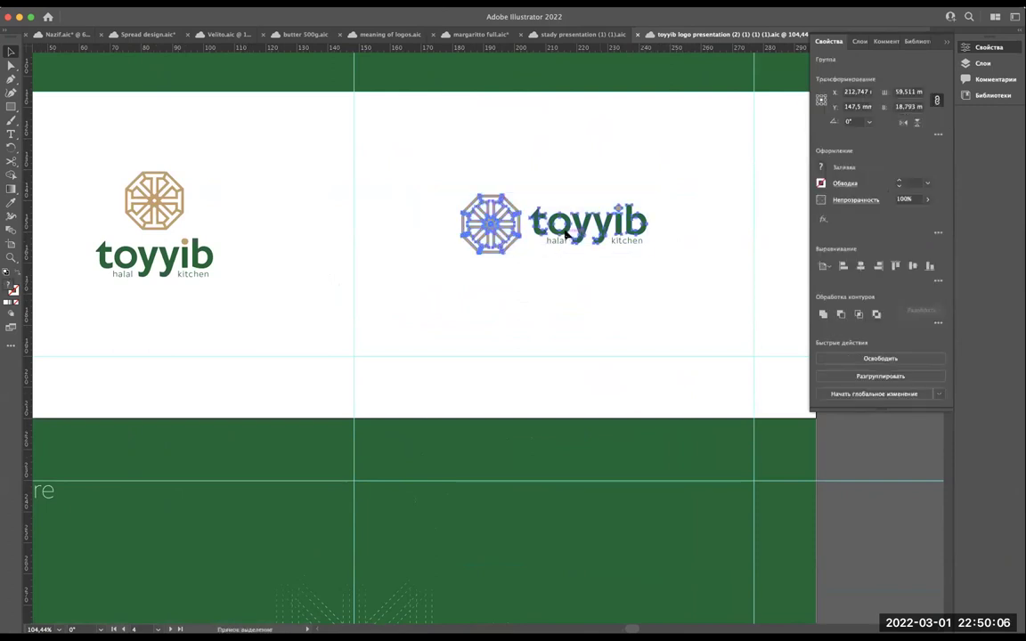
pyautogui.moveTo(565, 246); pyautogui.dragTo(563, 250)
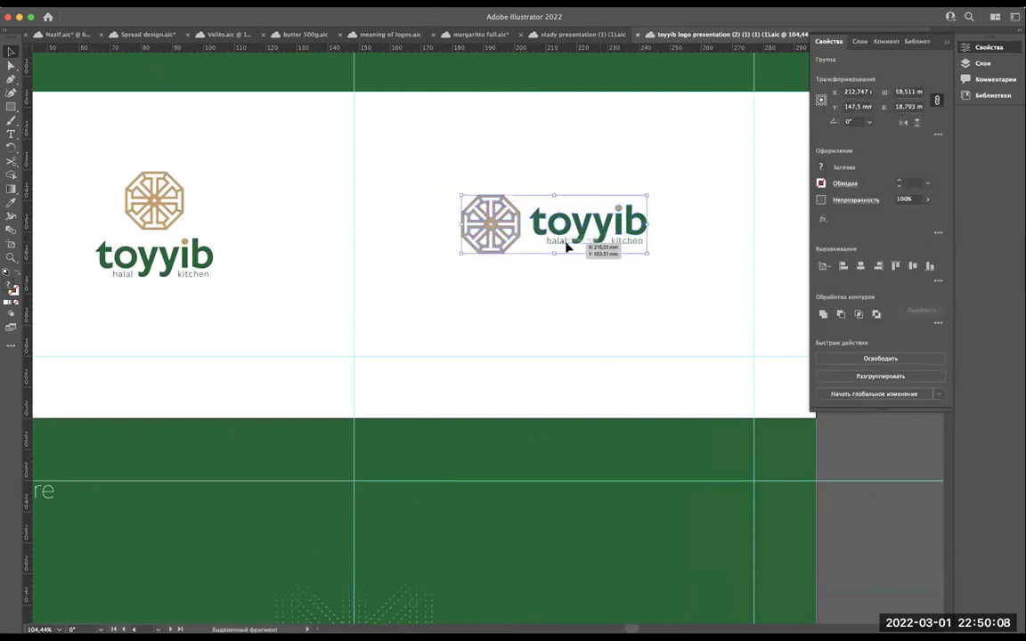
pyautogui.hotkey('ctrl', 'shift', 'g')
pyautogui.moveTo(446, 158); pyautogui.dragTo(652, 274)
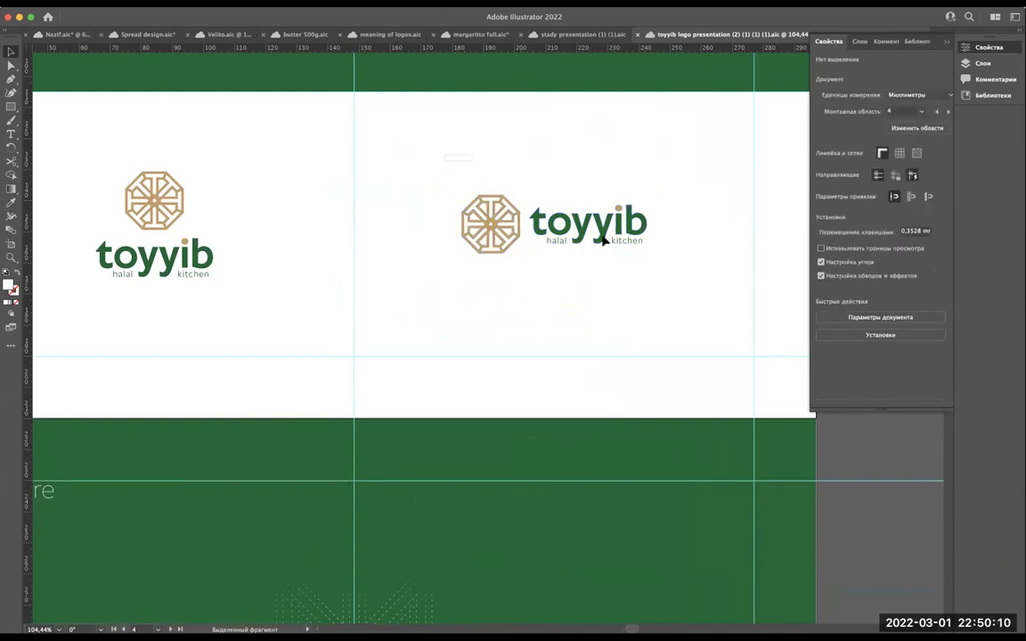
pyautogui.press('a')
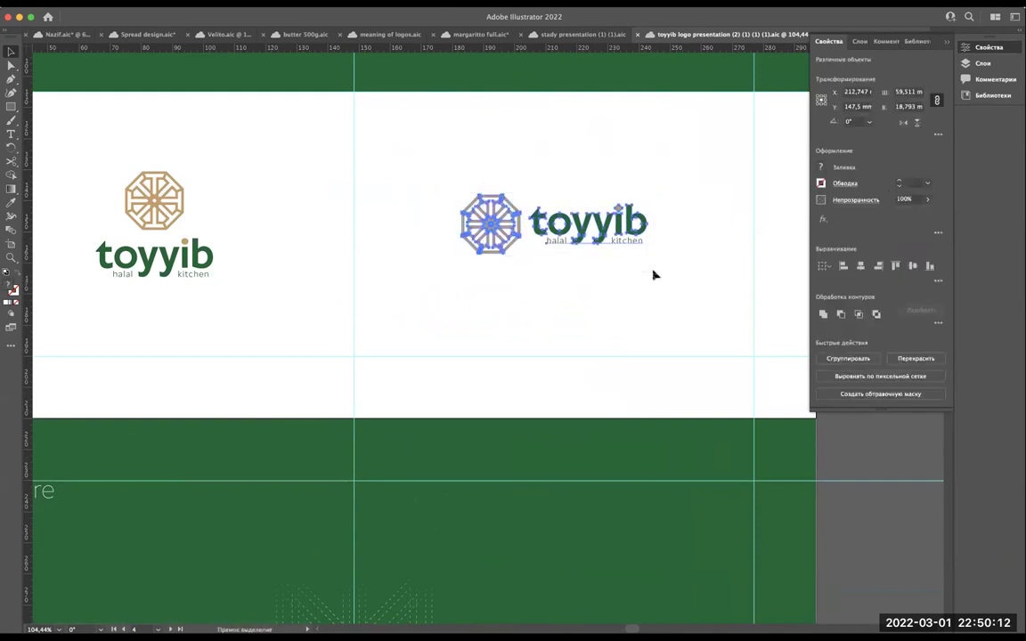
pyautogui.press('v')
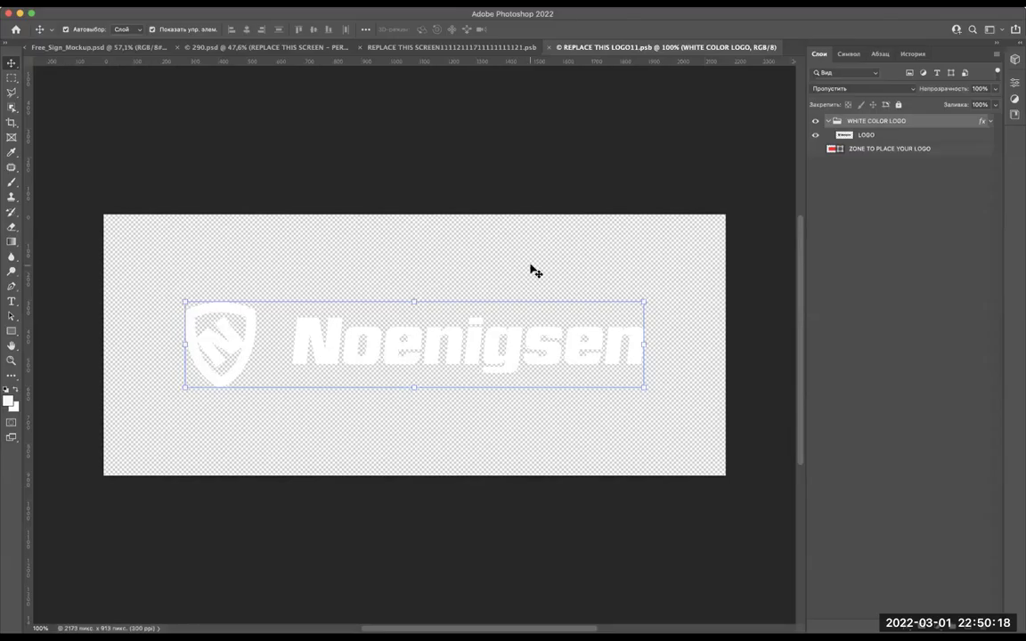
pyautogui.press('super')
# Paste the toyyib logo as a Smart Object and scale it to 136%.
pyautogui.press('super+v')
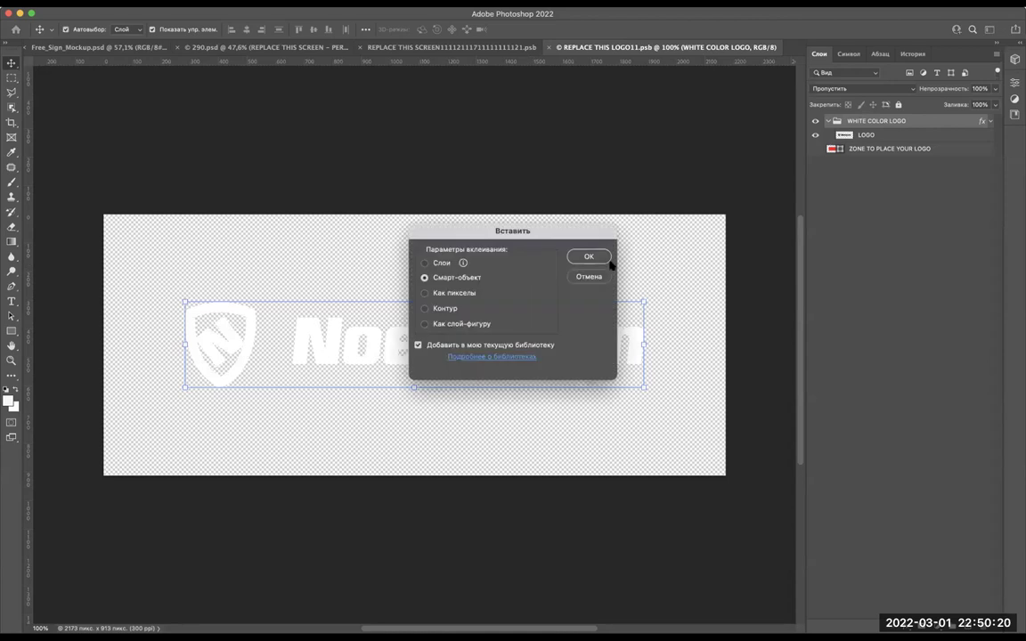
pyautogui.click(600, 257)
pyautogui.moveTo(424, 309); pyautogui.dragTo(424, 296)
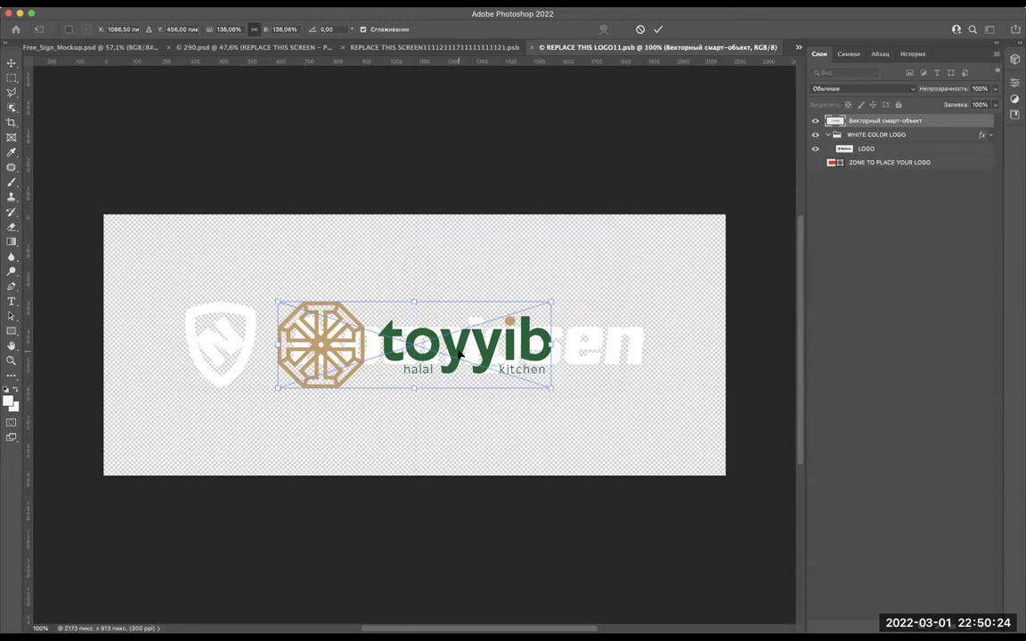
pyautogui.press('Return')
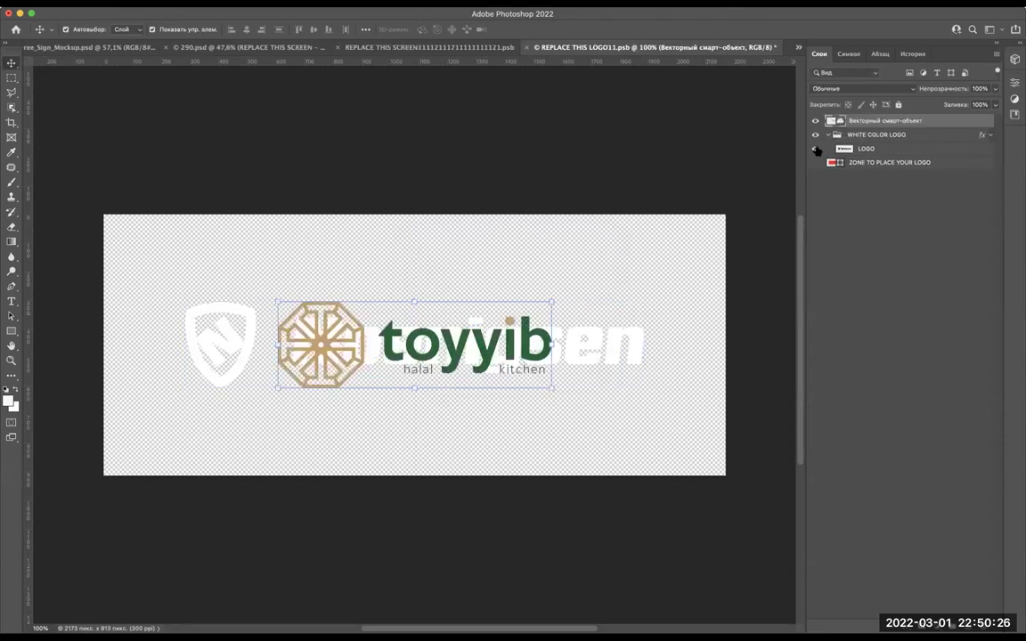
# Hide the original sample LOGO layer, then close and save the .psb.
pyautogui.click(816, 149)
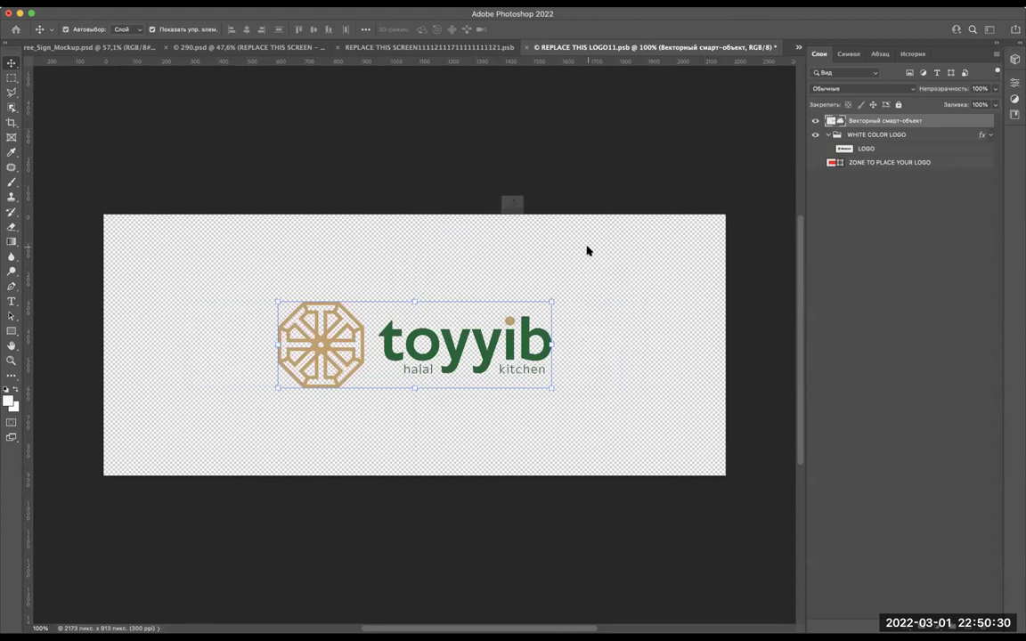
pyautogui.press('super+w')
pyautogui.click(560, 229)
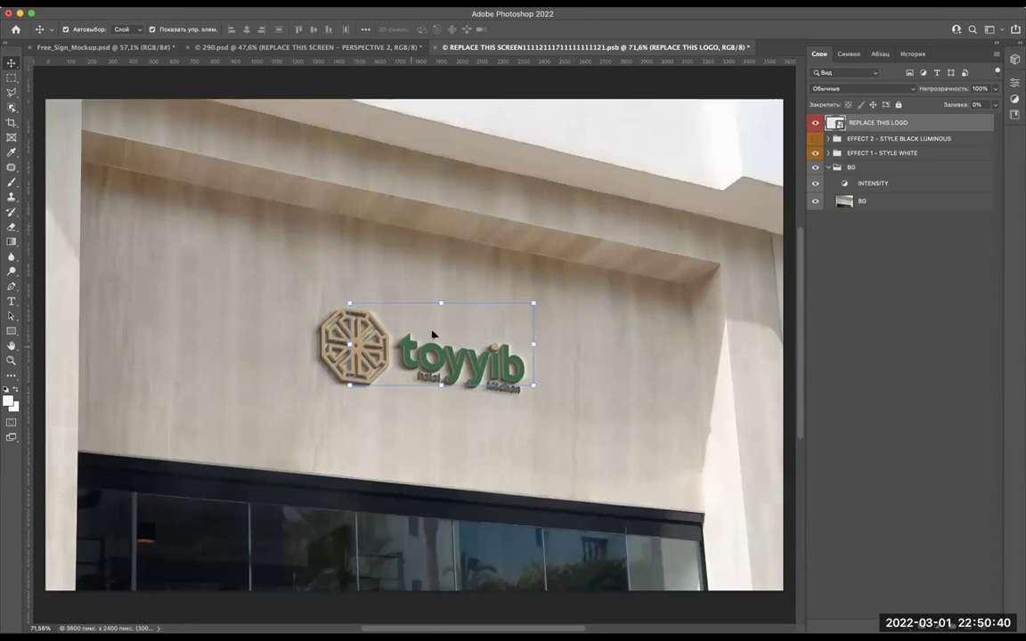
# Zoom around to inspect the sign, then select the REPLACE THIS LOGO layer.
pyautogui.scroll(-1, 450, 339)
pyautogui.scroll(-1, 451, 339)
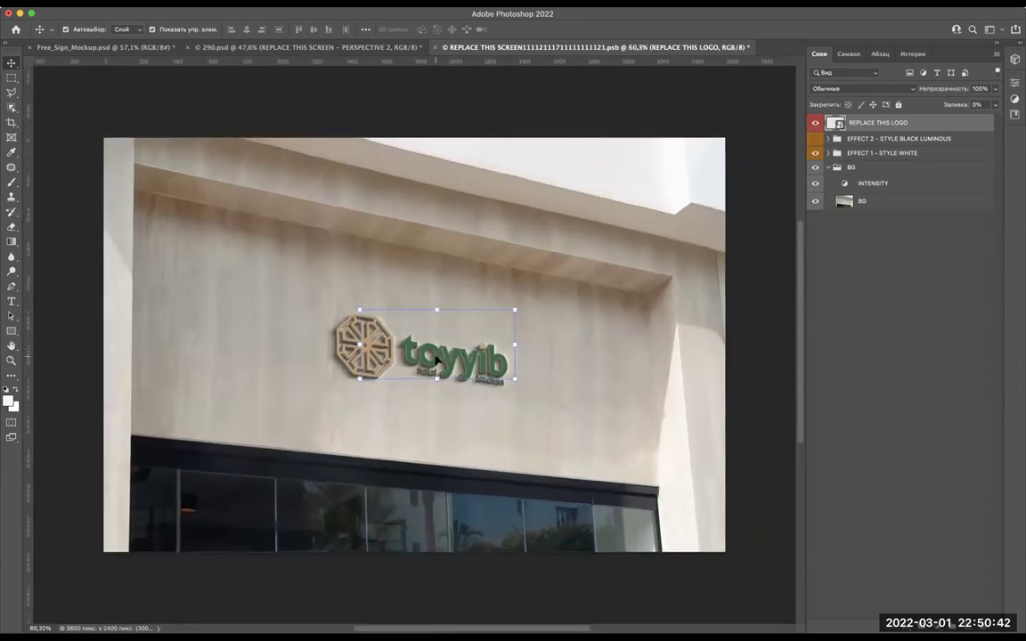
pyautogui.scroll(3, 437, 359)
pyautogui.scroll(1, 436, 359)
pyautogui.scroll(2, 436, 359)
pyautogui.scroll(-5, 436, 359)
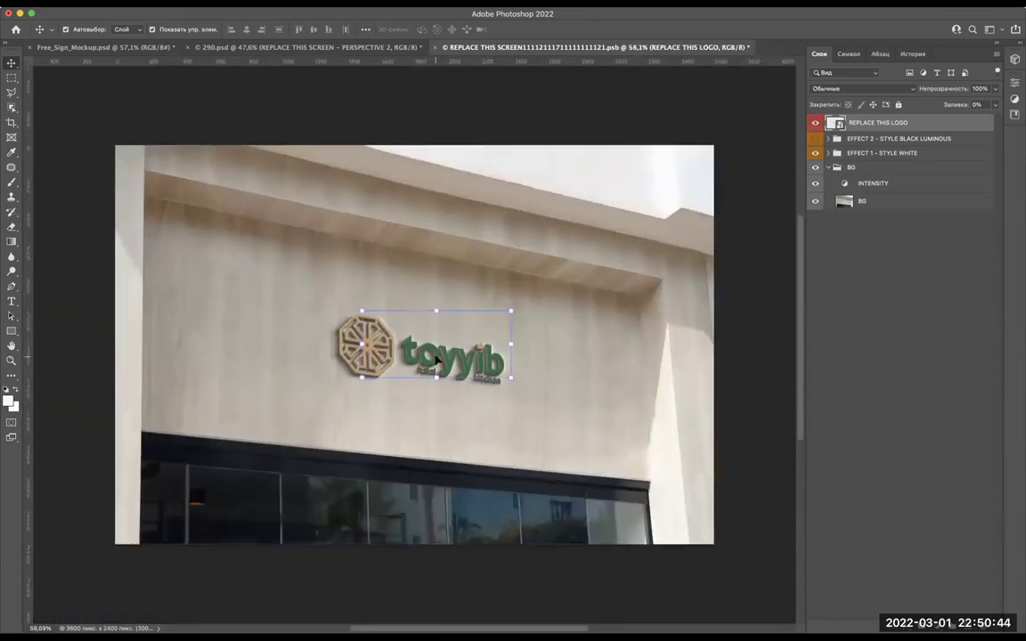
pyautogui.scroll(2, 436, 359)
pyautogui.scroll(1, 437, 359)
pyautogui.scroll(-4, 436, 359)
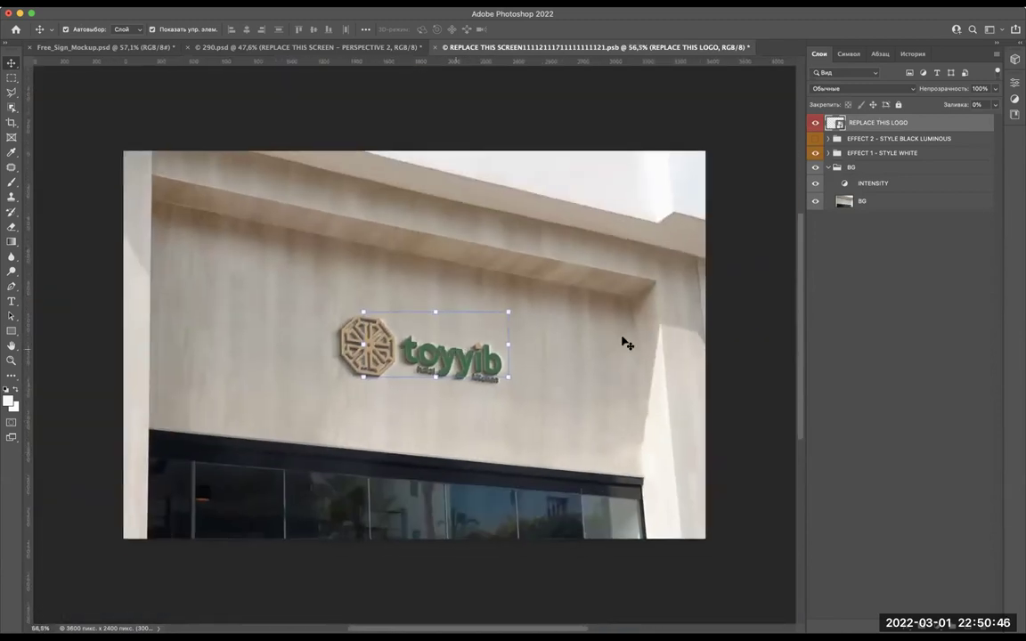
pyautogui.click(743, 374)
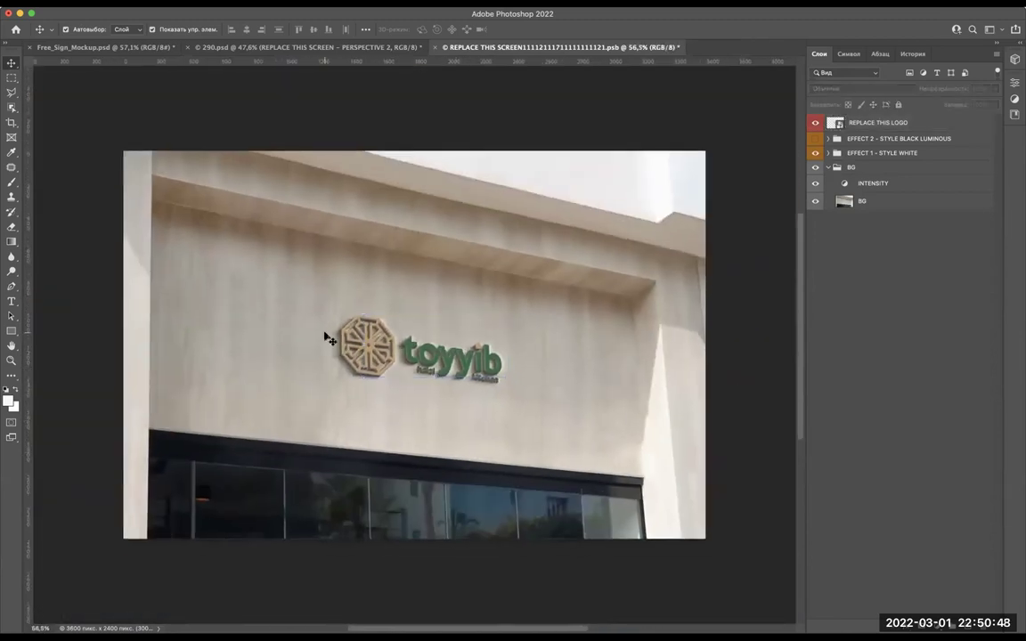
pyautogui.scroll(2, 327, 339)
pyautogui.scroll(1, 328, 338)
pyautogui.scroll(-3, 328, 338)
pyautogui.scroll(2, 327, 338)
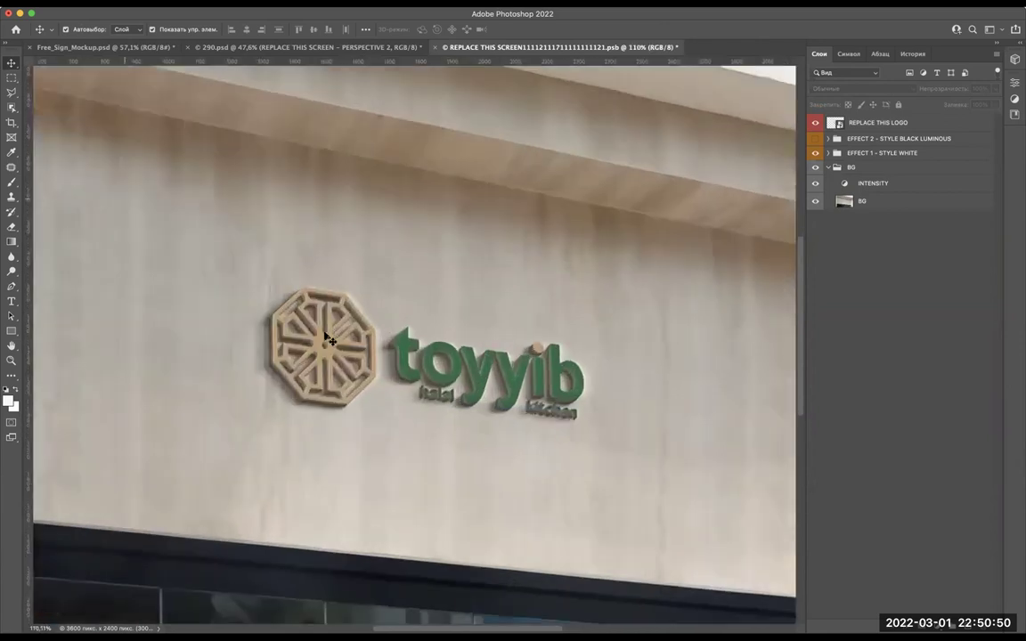
pyautogui.scroll(-4, 328, 338)
pyautogui.scroll(1, 327, 337)
pyautogui.scroll(2, 327, 336)
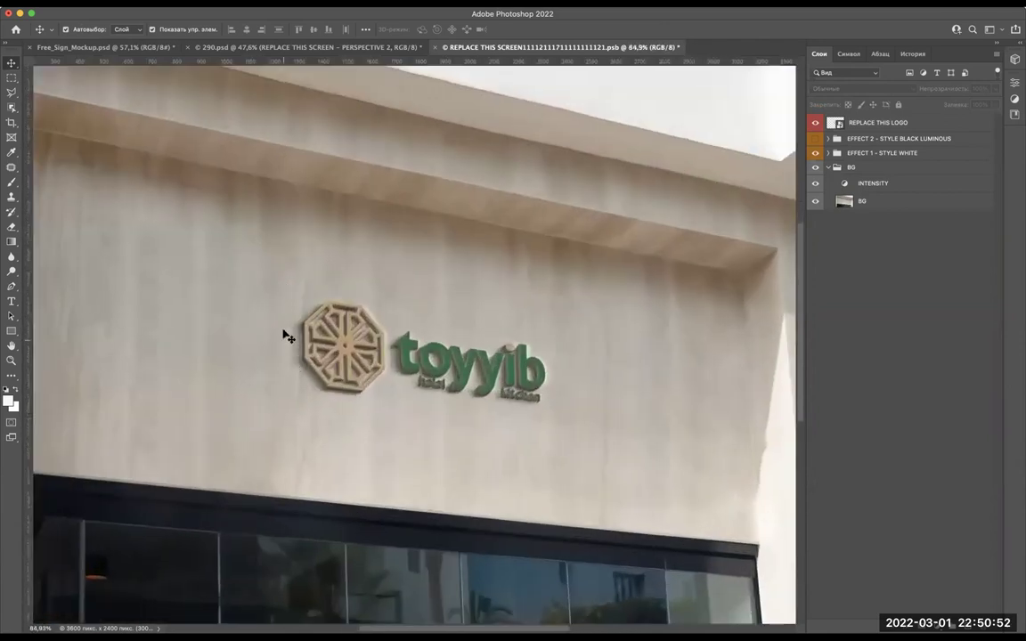
pyautogui.scroll(-2, 412, 337)
pyautogui.scroll(-1, 414, 338)
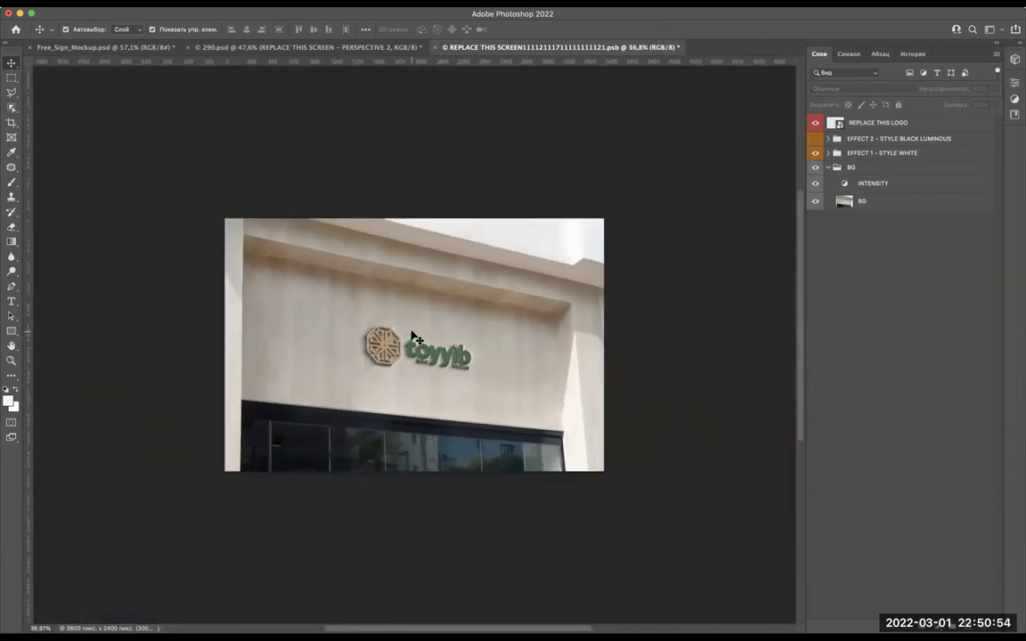
pyautogui.scroll(2, 414, 338)
pyautogui.scroll(2, 415, 338)
pyautogui.scroll(-3, 414, 338)
pyautogui.scroll(1, 414, 339)
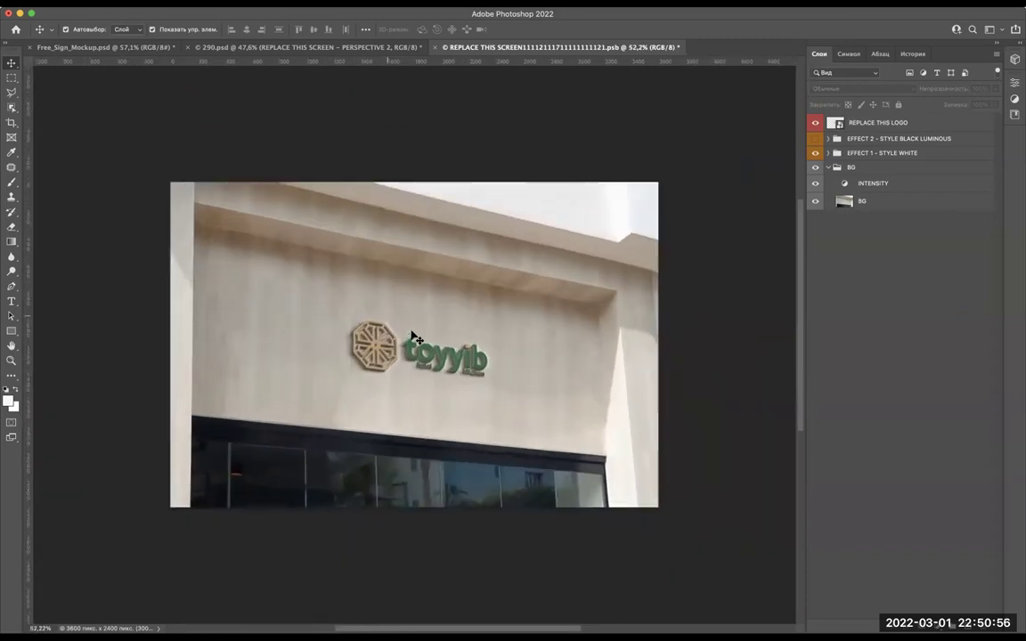
pyautogui.scroll(2, 414, 339)
pyautogui.scroll(-1, 532, 337)
pyautogui.scroll(-1, 532, 335)
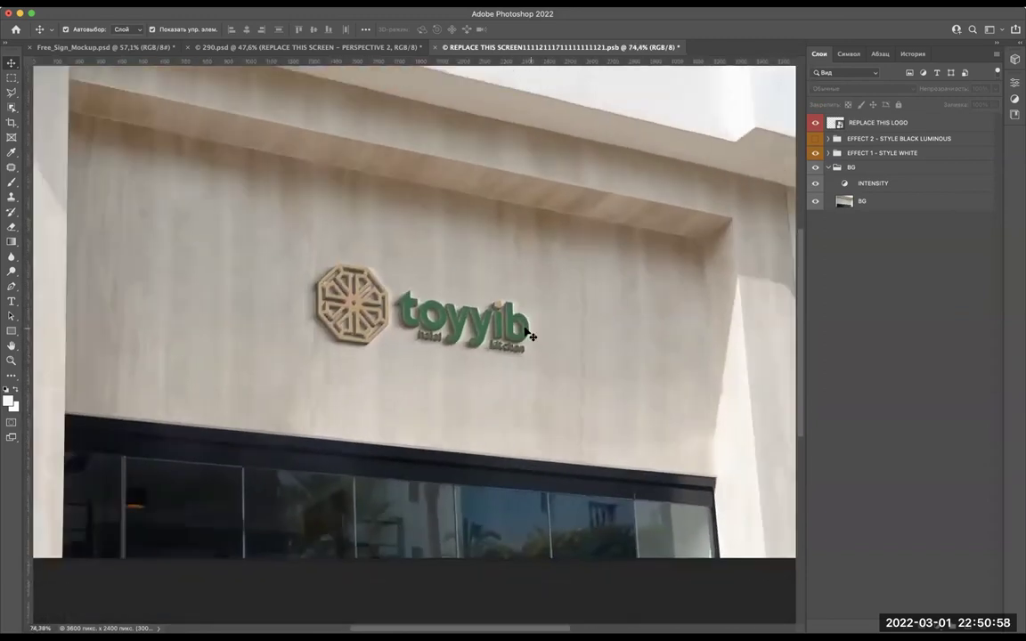
pyautogui.click(749, 112)
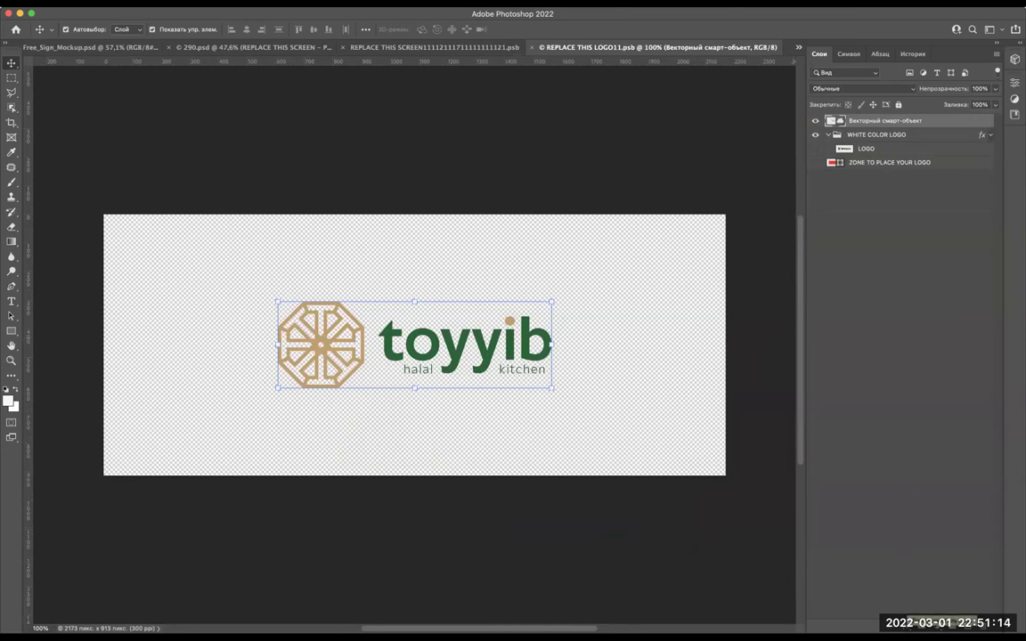
# Give the toyyib vector smart object a white (ffffff) Color Overlay layer style.
pyautogui.click(902, 626)
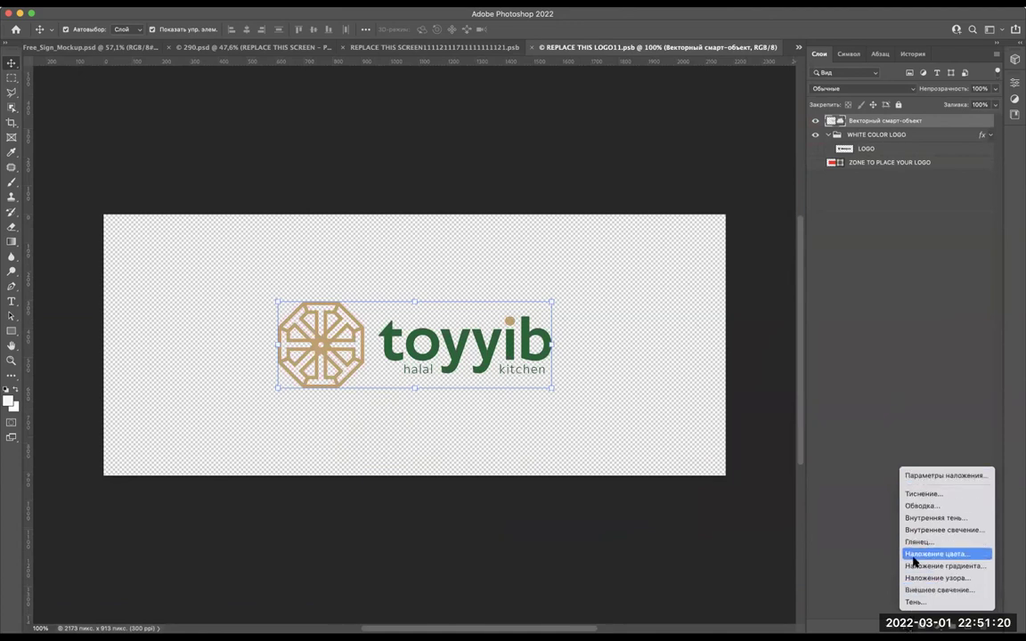
pyautogui.click(914, 555)
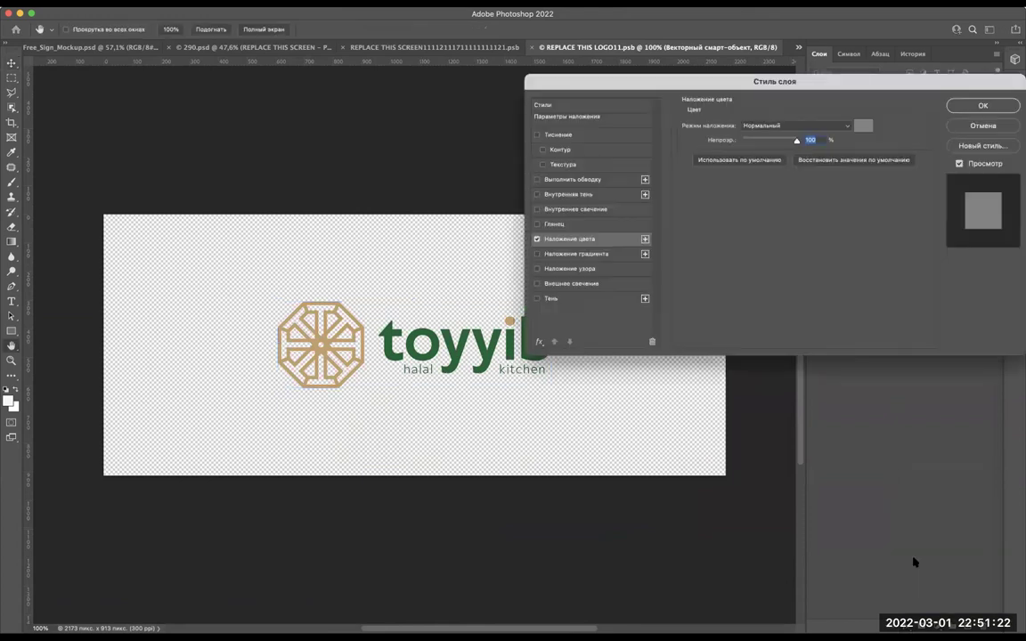
pyautogui.moveTo(674, 83)
pyautogui.mouseDown()
pyautogui.moveTo(879, 115)
pyautogui.moveTo(652, 121)
pyautogui.mouseUp()
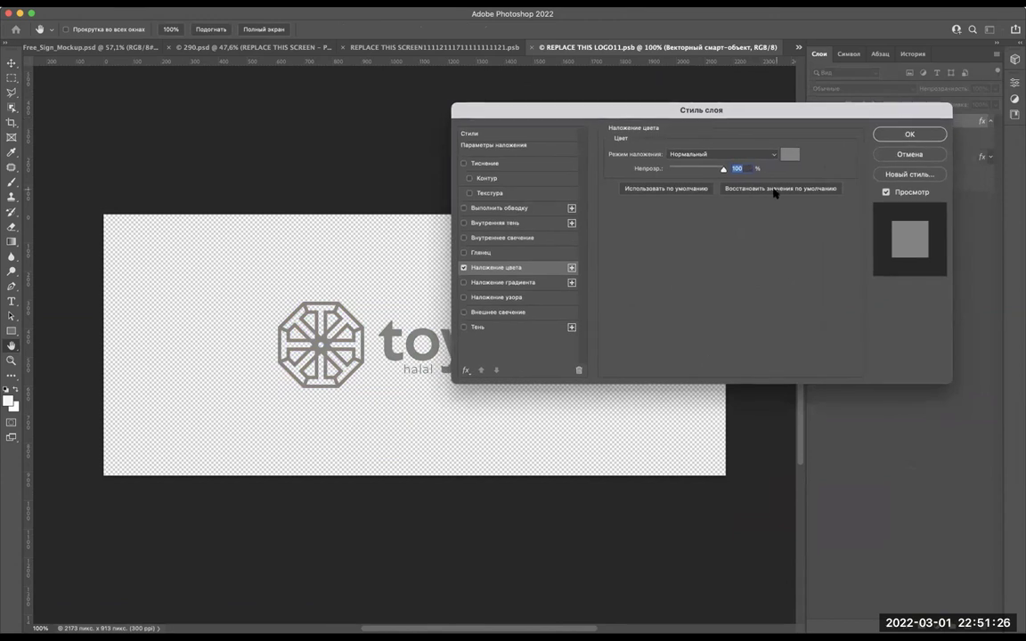
pyautogui.moveTo(746, 118); pyautogui.dragTo(820, 109)
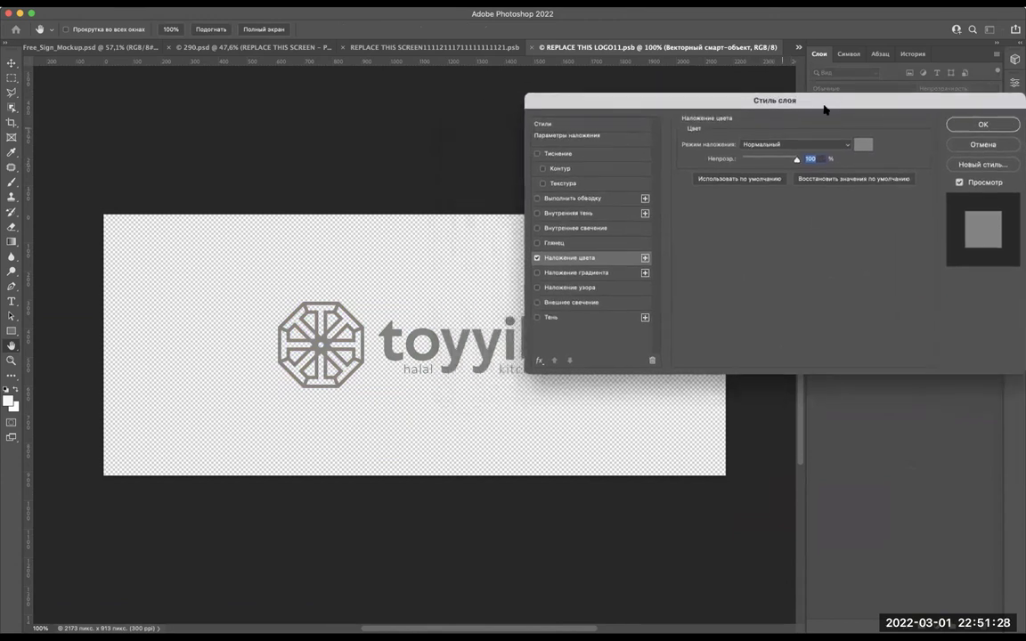
pyautogui.click(865, 145)
pyautogui.moveTo(669, 373); pyautogui.dragTo(631, 332)
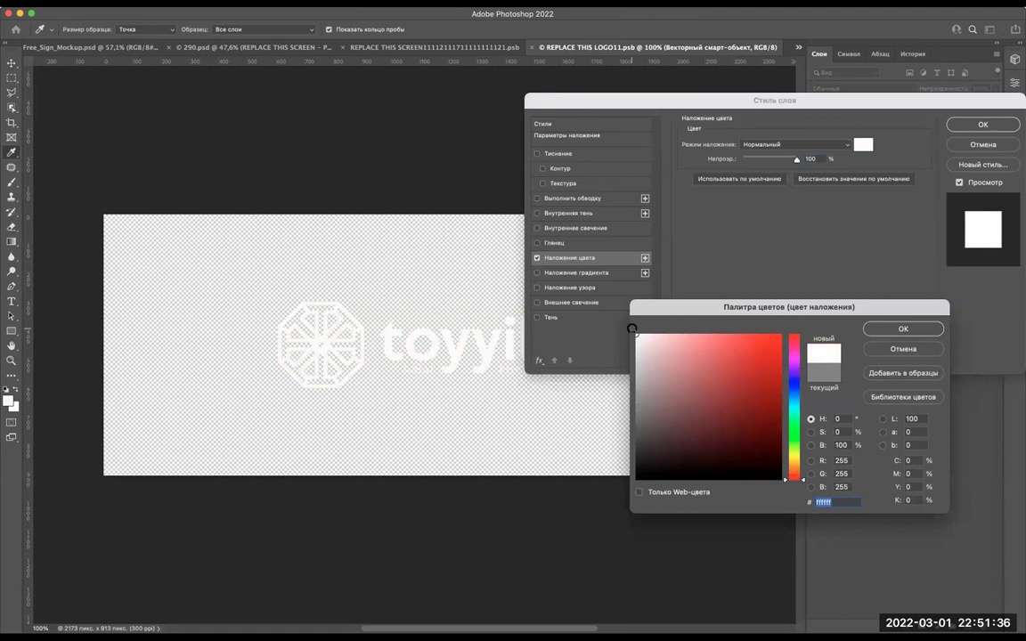
pyautogui.click(900, 329)
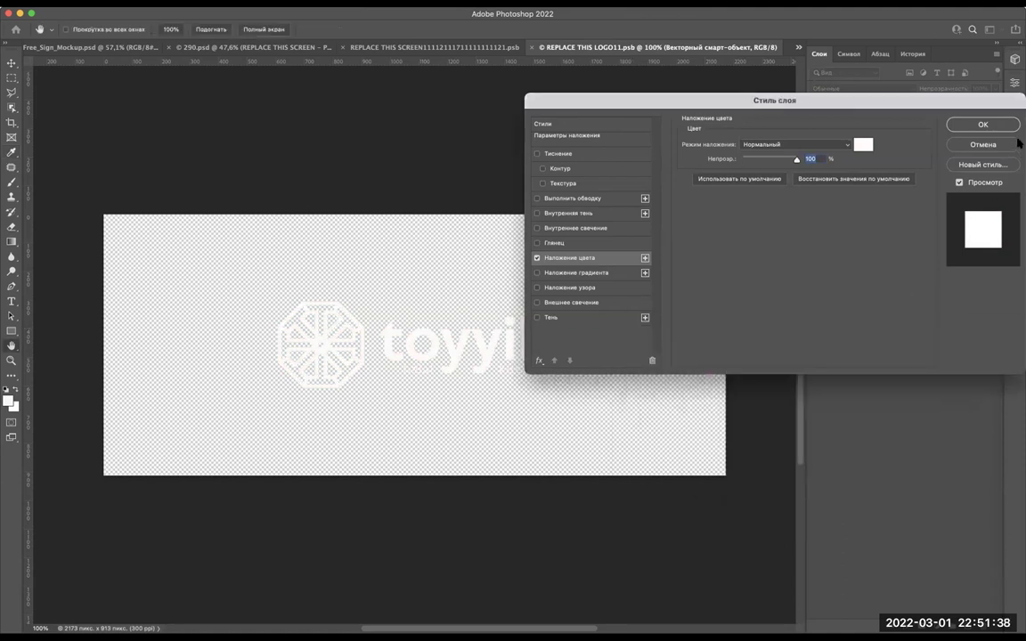
pyautogui.click(982, 125)
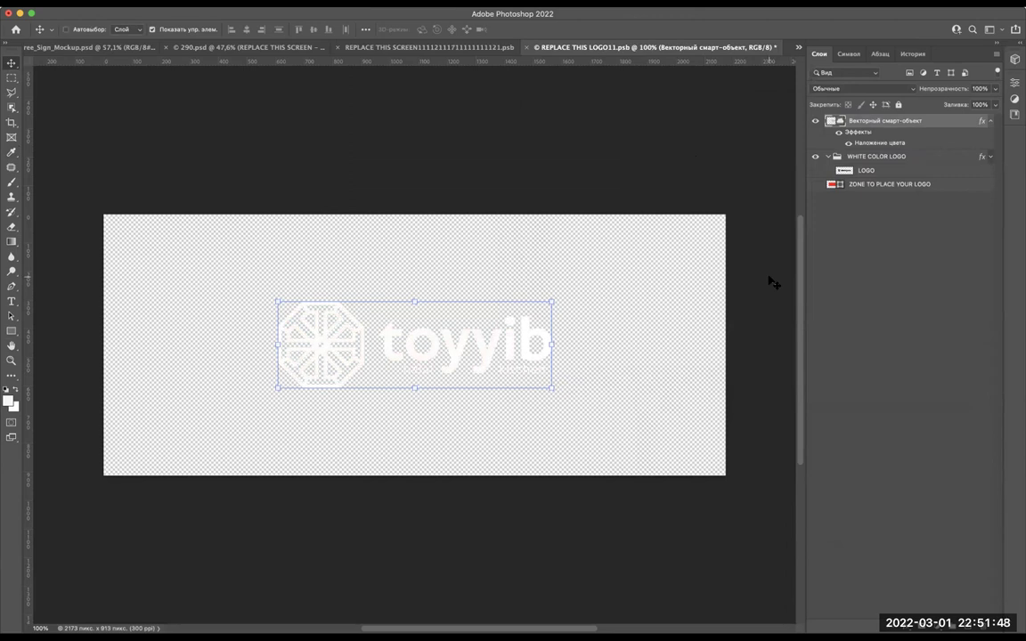
# Save and close the logo smart object, then select the building BG layer.
pyautogui.press('super+w')
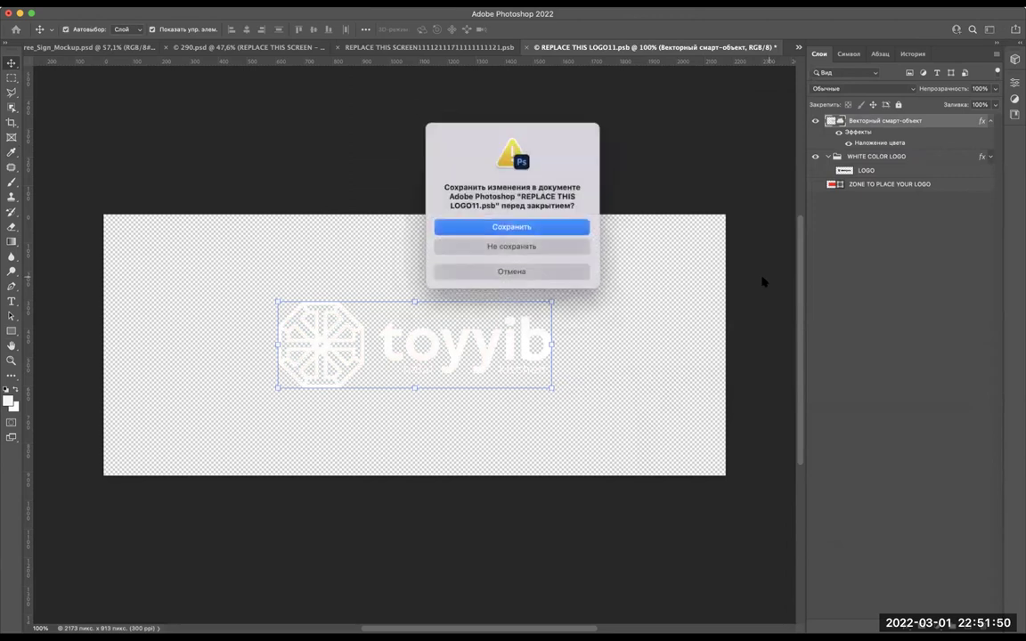
pyautogui.click(486, 228)
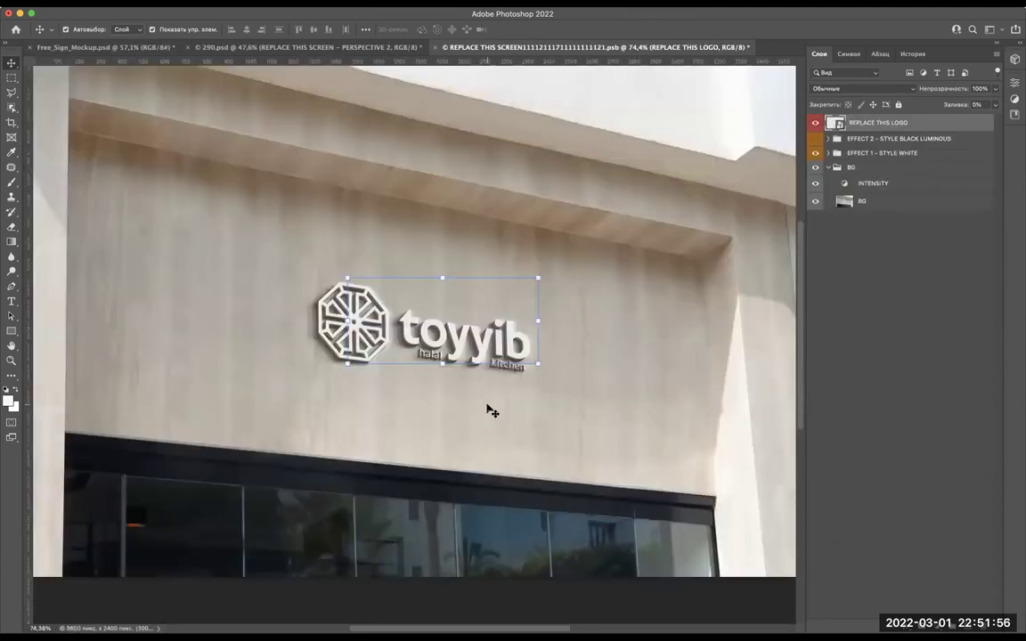
pyautogui.click(490, 410)
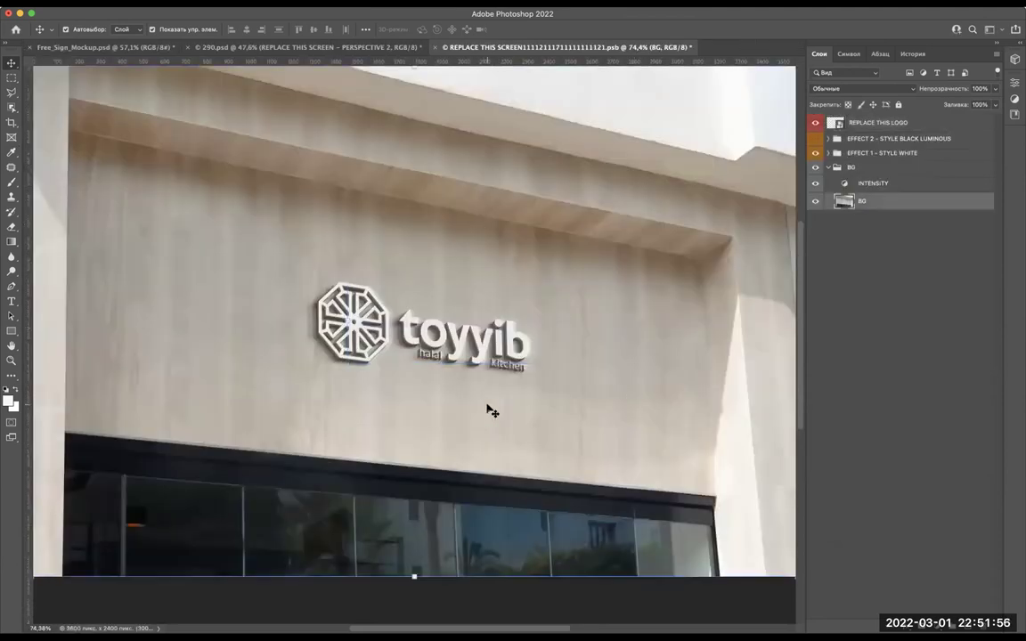
# Zoom in and out to inspect the white toyyib logo on the sign, deselecting the layer.
pyautogui.scroll(3, 488, 410)
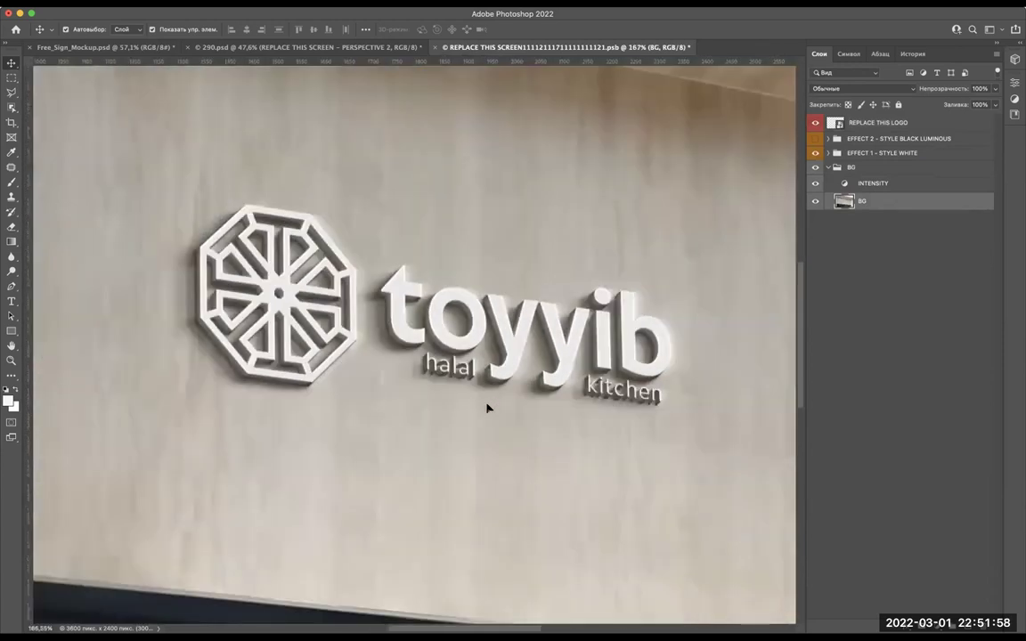
pyautogui.scroll(-3, 488, 408)
pyautogui.scroll(-2, 487, 408)
pyautogui.scroll(2, 474, 371)
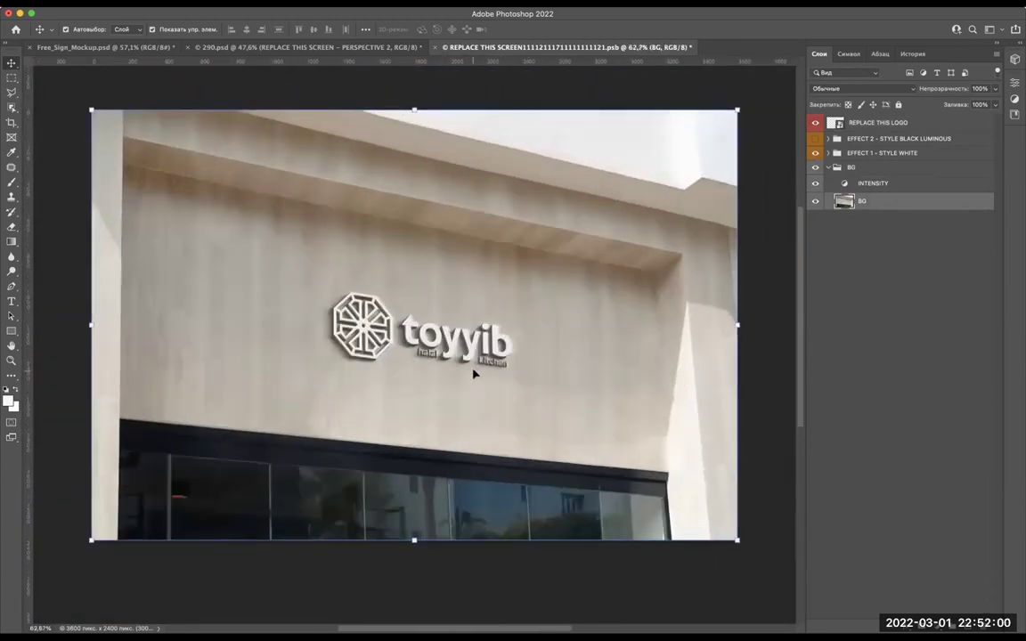
pyautogui.scroll(2, 473, 311)
pyautogui.scroll(-1, 471, 286)
pyautogui.scroll(-2, 427, 347)
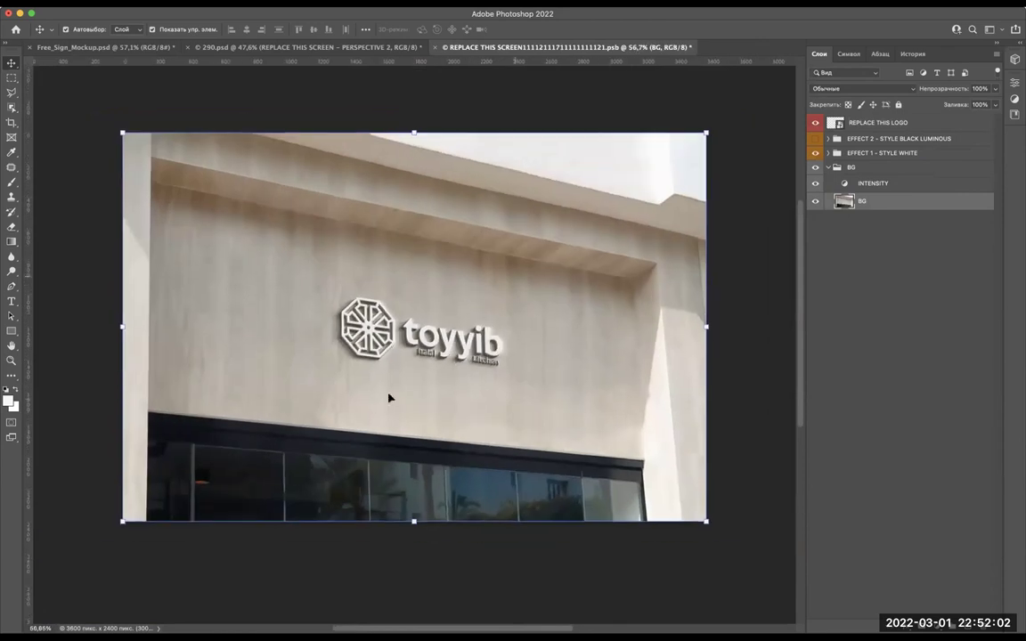
pyautogui.click(493, 575)
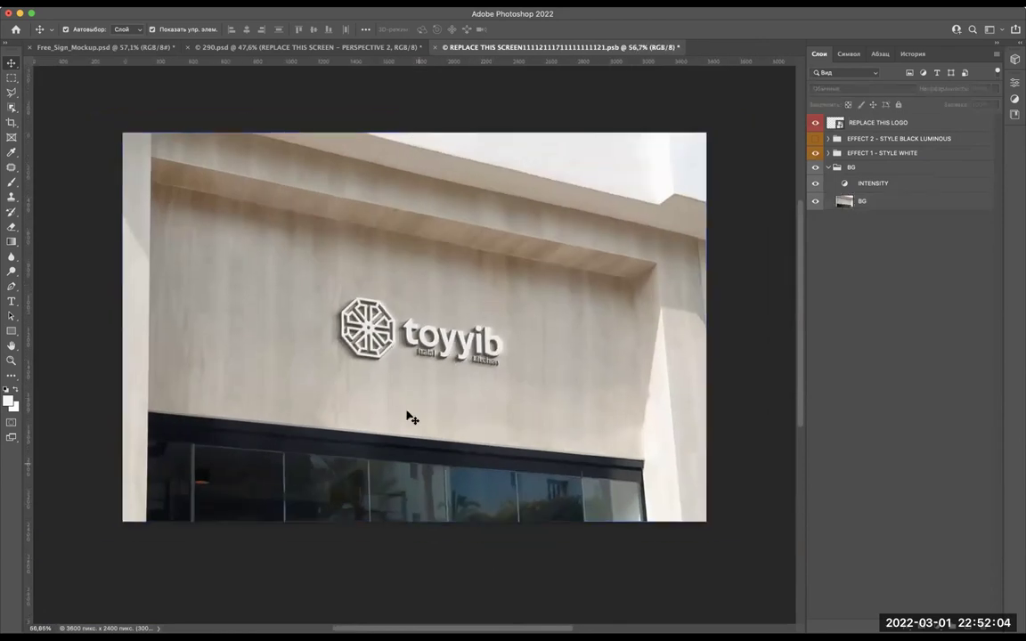
pyautogui.scroll(-1, 408, 405)
pyautogui.scroll(2, 407, 405)
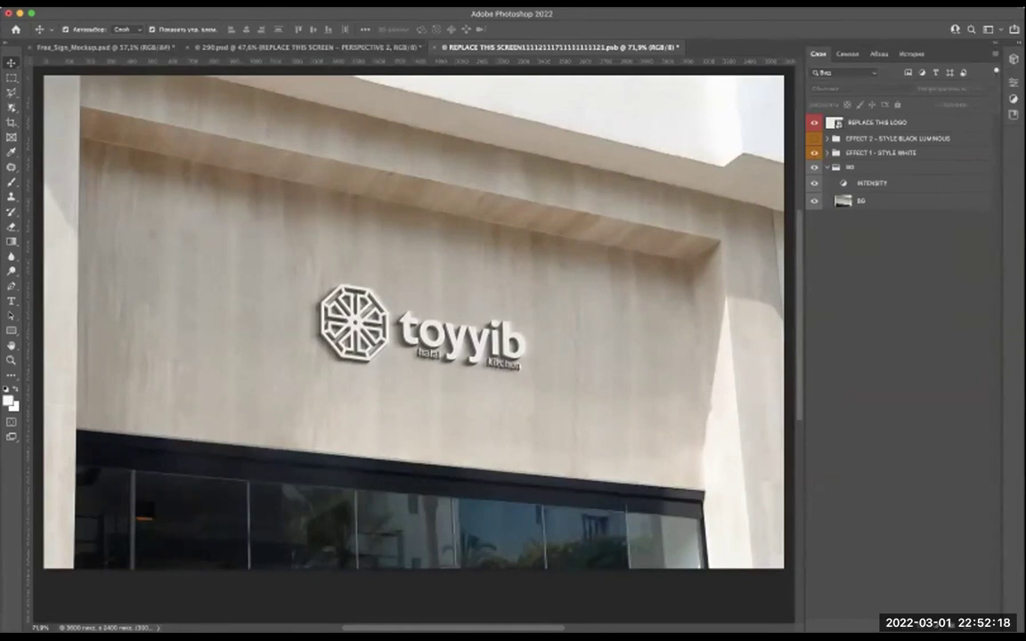
pyautogui.scroll(2, 233, 189)
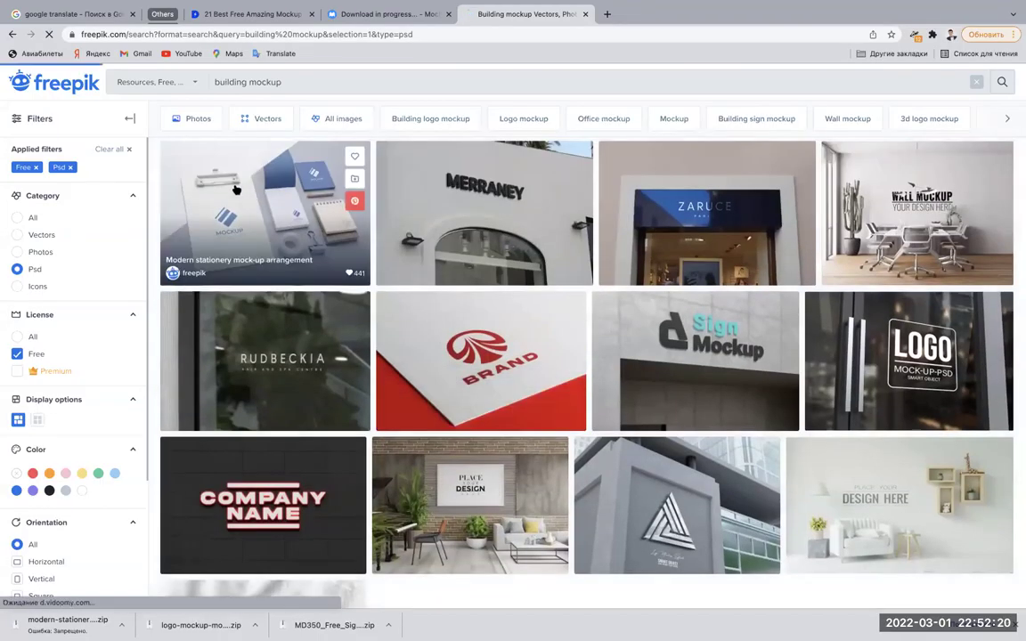
# Free-download Freepik's modern stationery mock-up and open its extracted modern-stationery folder.
pyautogui.click(233, 189)
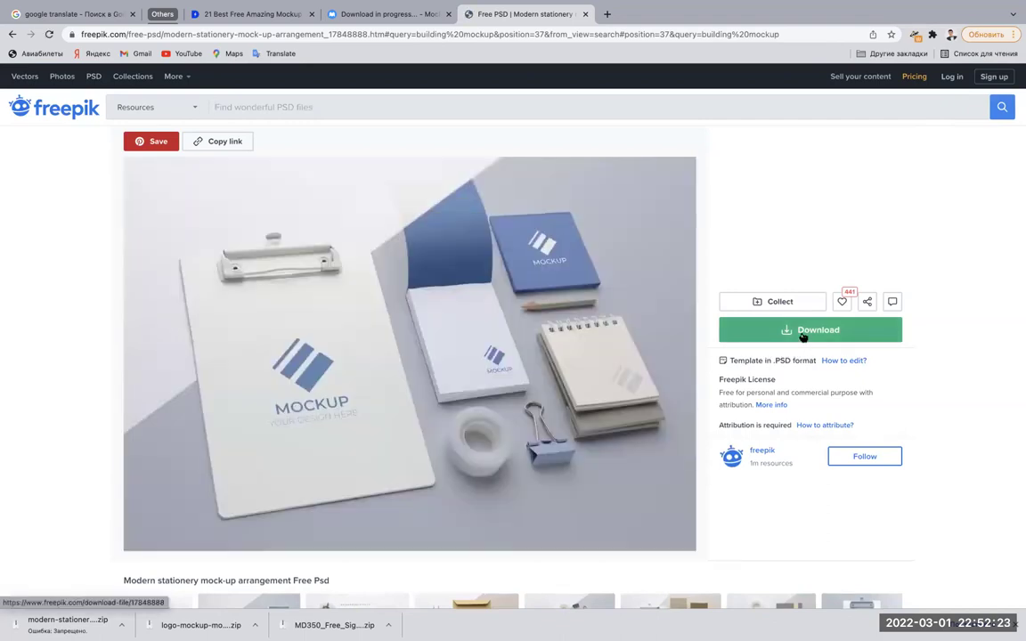
pyautogui.click(806, 332)
pyautogui.click(793, 465)
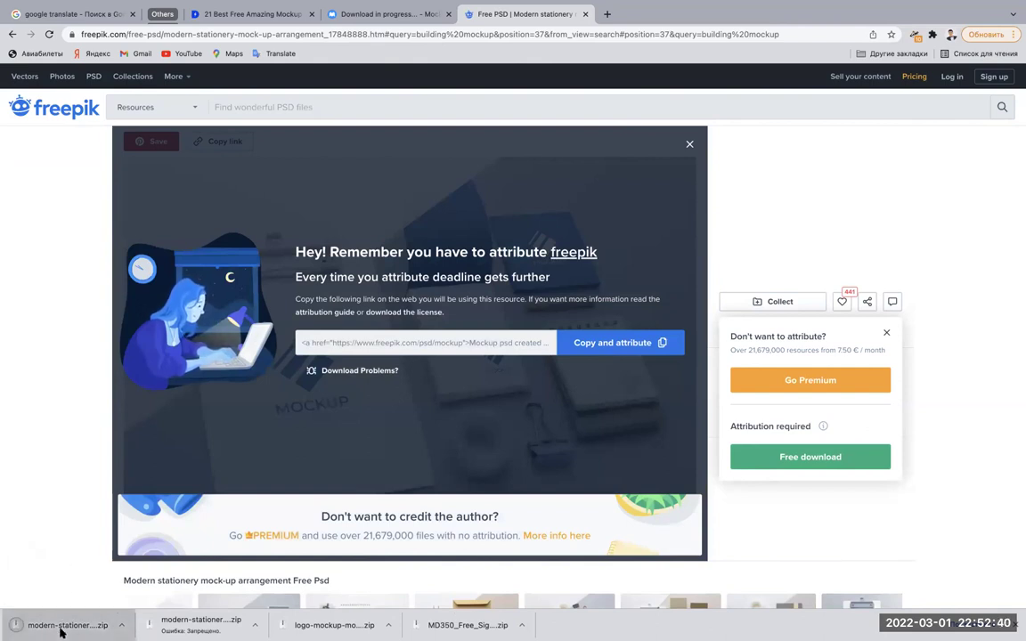
pyautogui.click(31, 623)
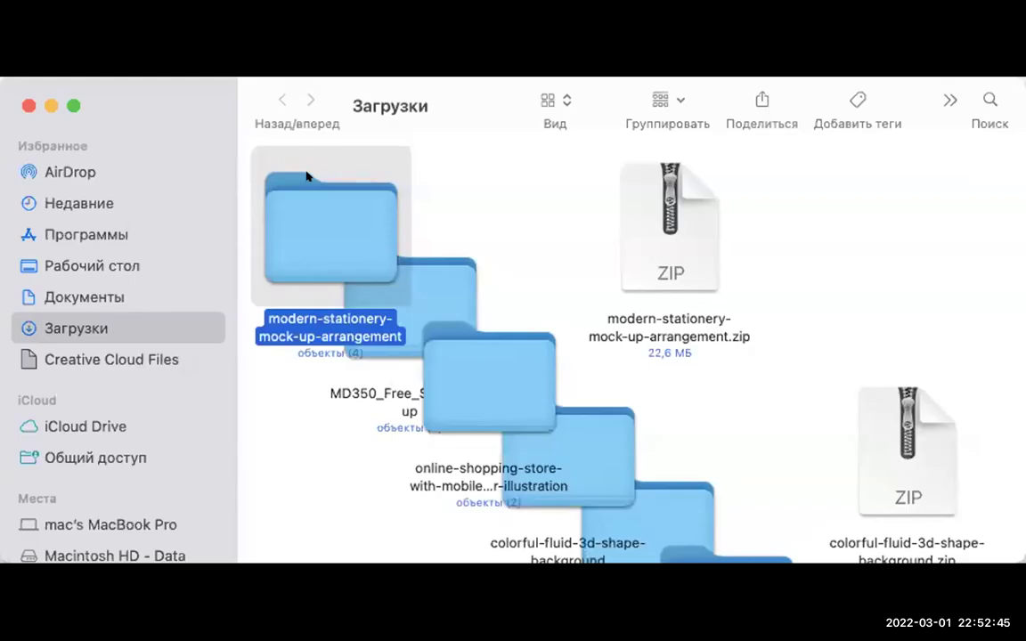
pyautogui.doubleClick(392, 212)
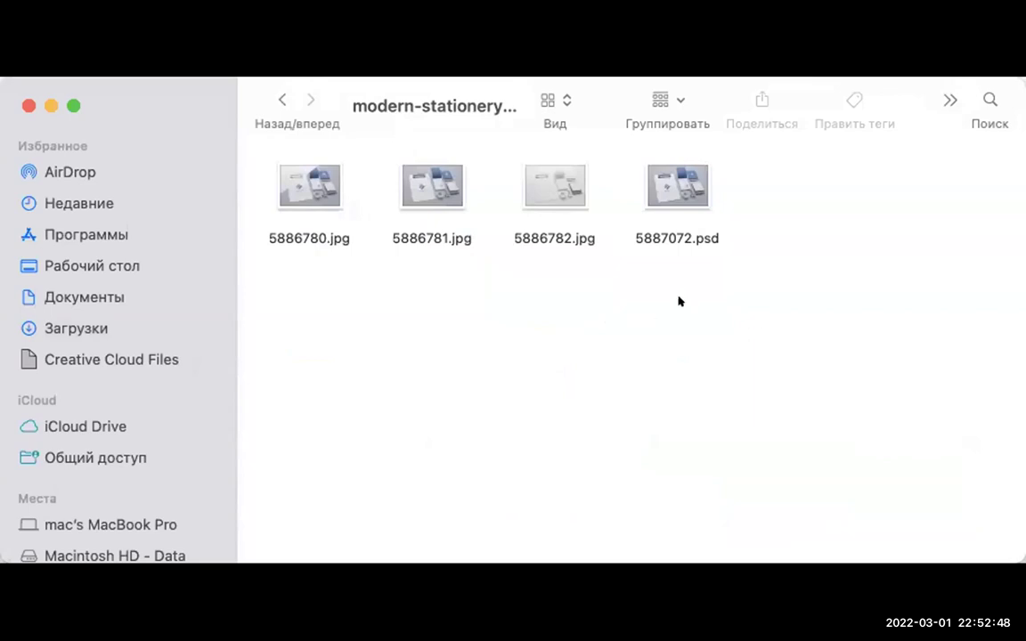
# Select the 5887072.psd mockup file in the modern-stationery folder.
pyautogui.click(688, 178)
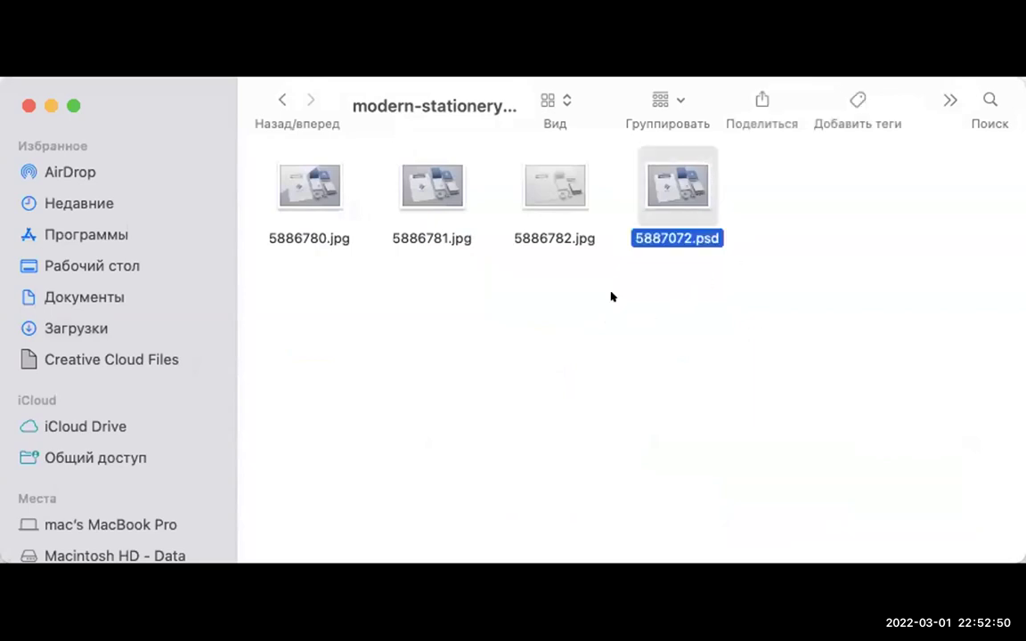
pyautogui.moveTo(538, 294); pyautogui.dragTo(259, 176)
pyautogui.click(692, 183)
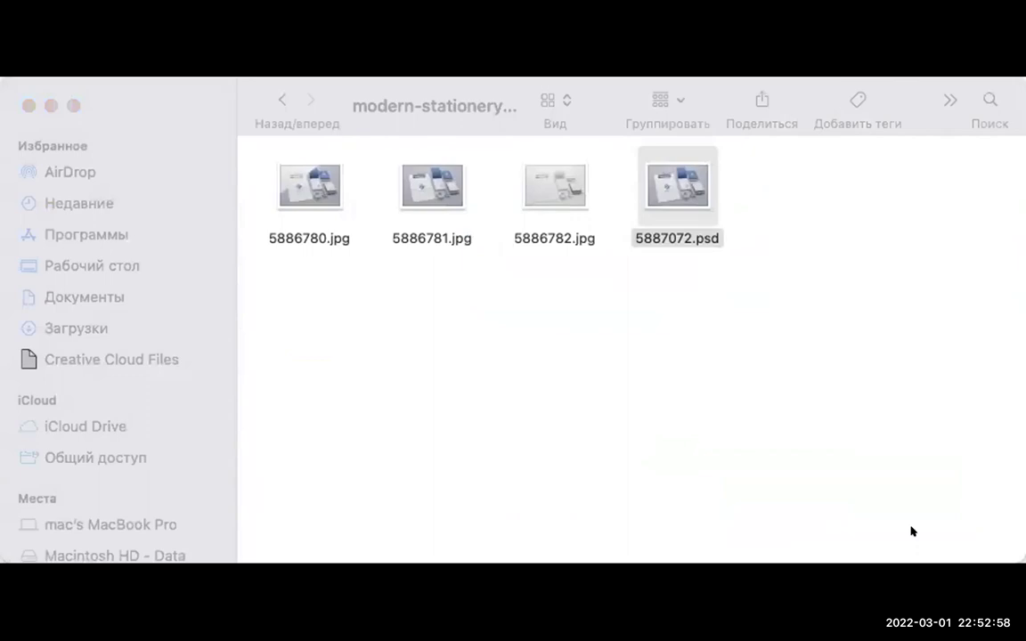
pyautogui.scroll(3, 522, 318)
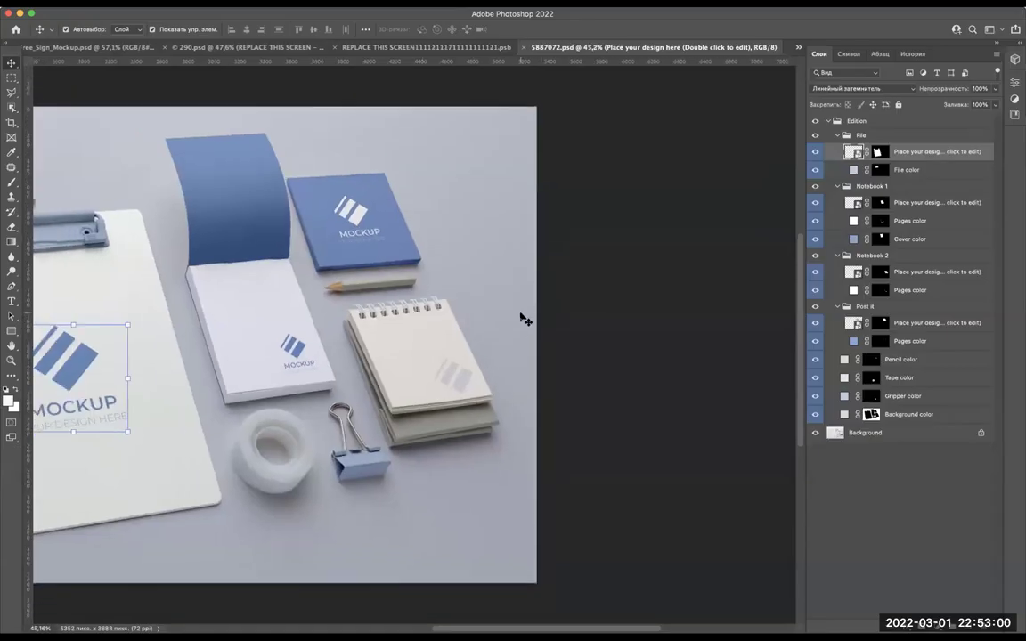
pyautogui.scroll(3, 522, 318)
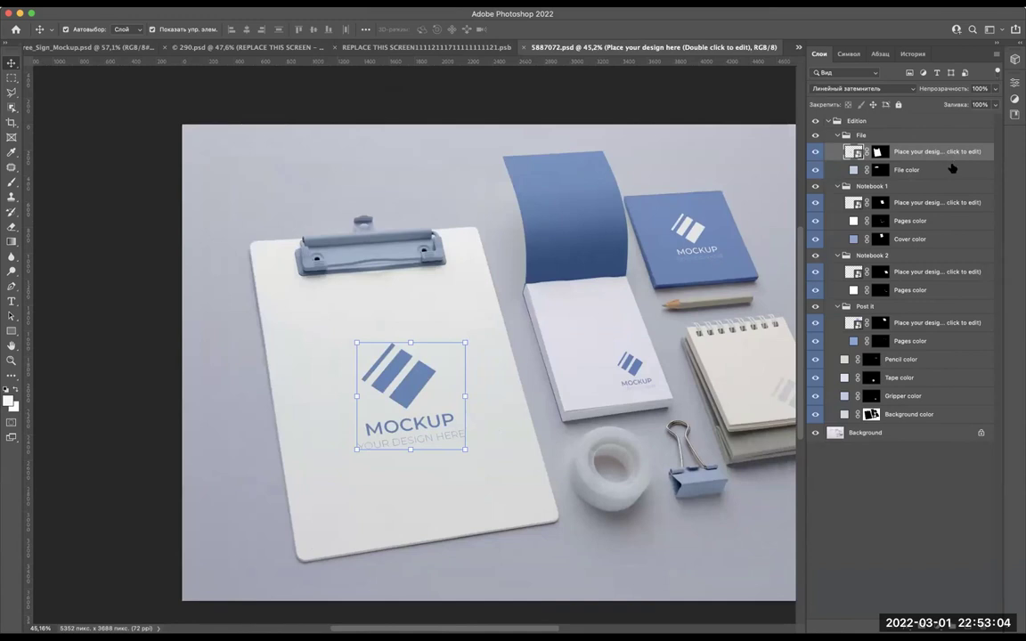
pyautogui.hscroll(3, 547, 264)
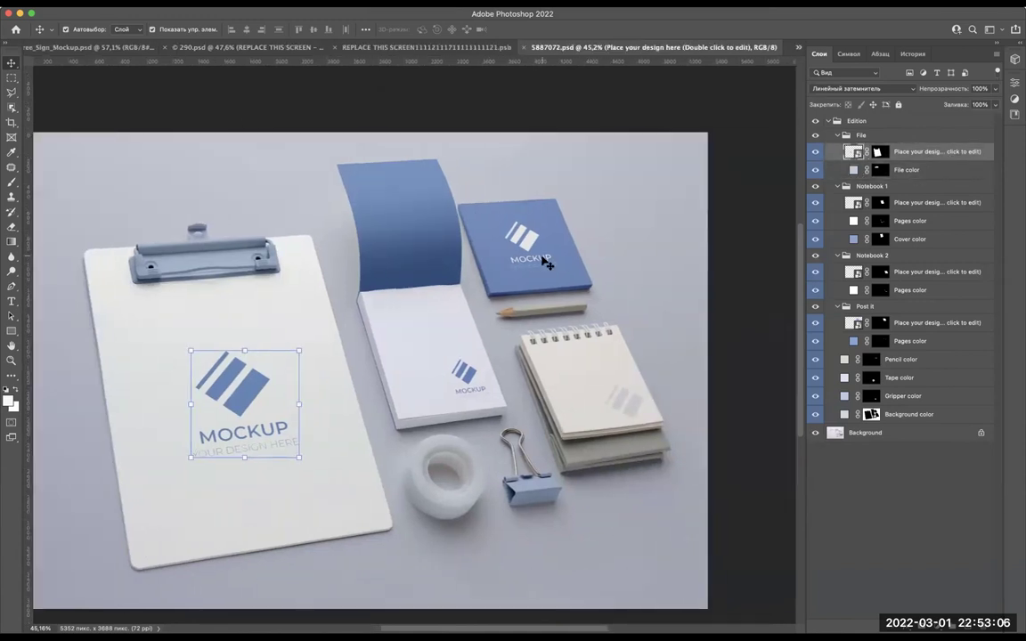
pyautogui.hscroll(-2, 316, 276)
pyautogui.scroll(-1, 316, 275)
pyautogui.click(138, 272)
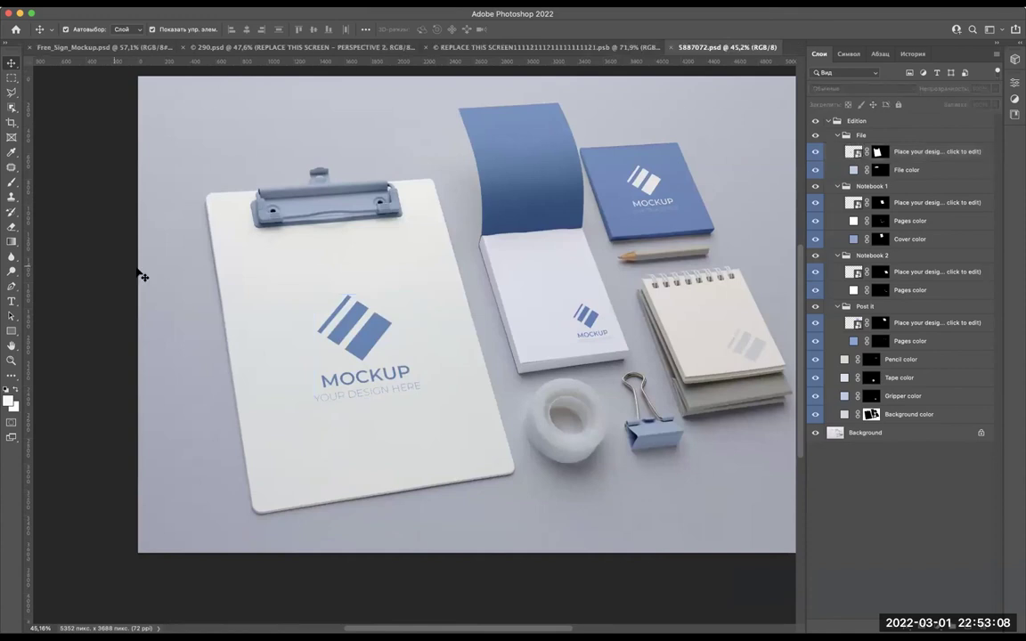
pyautogui.click(343, 290)
pyautogui.click(654, 189)
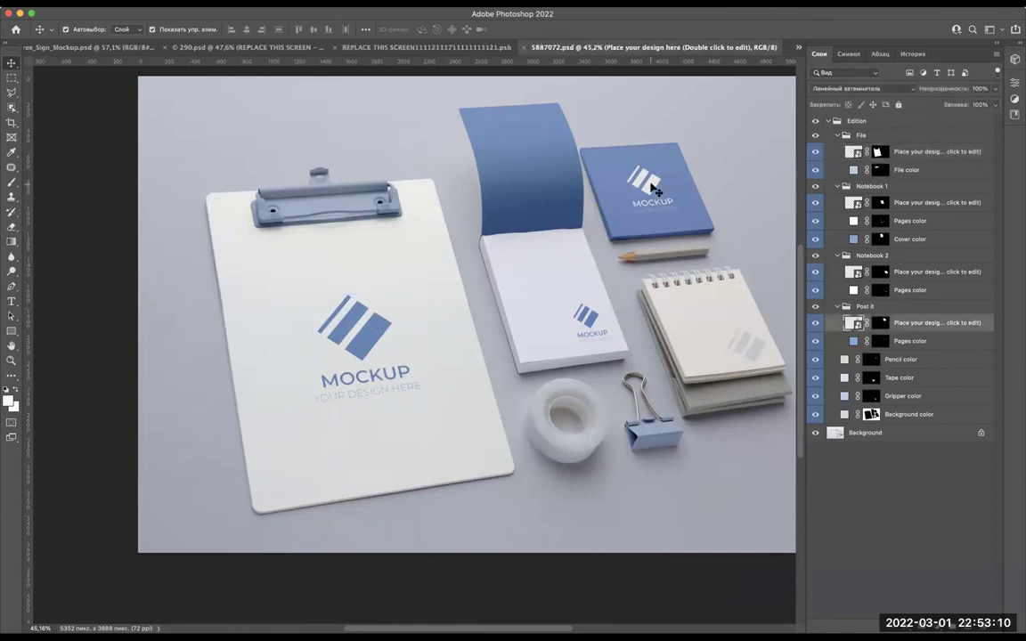
pyautogui.click(593, 323)
pyautogui.click(744, 354)
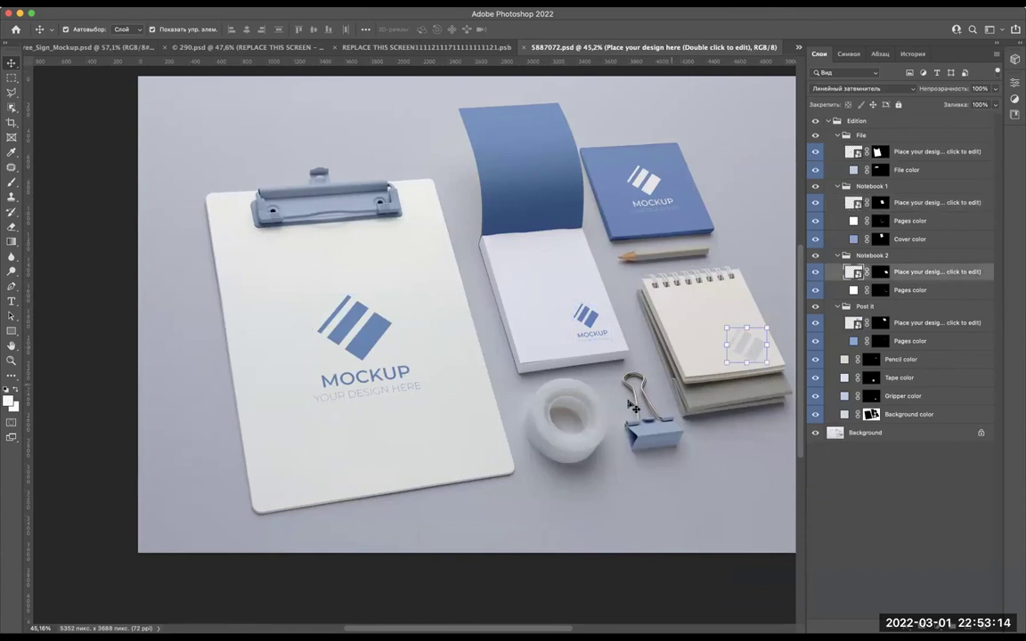
pyautogui.click(376, 343)
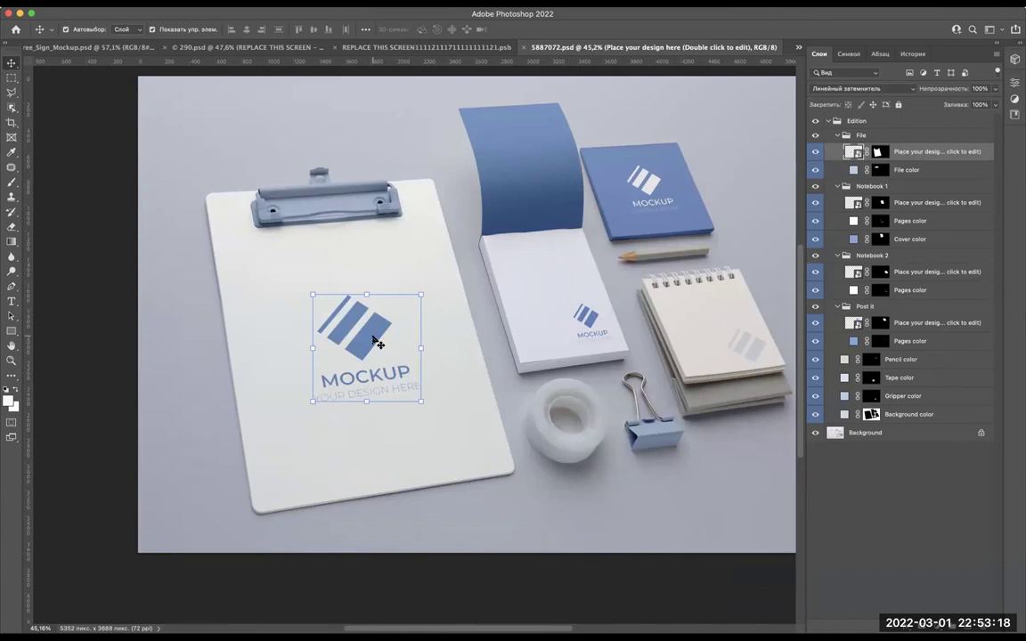
pyautogui.click(125, 239)
pyautogui.click(376, 343)
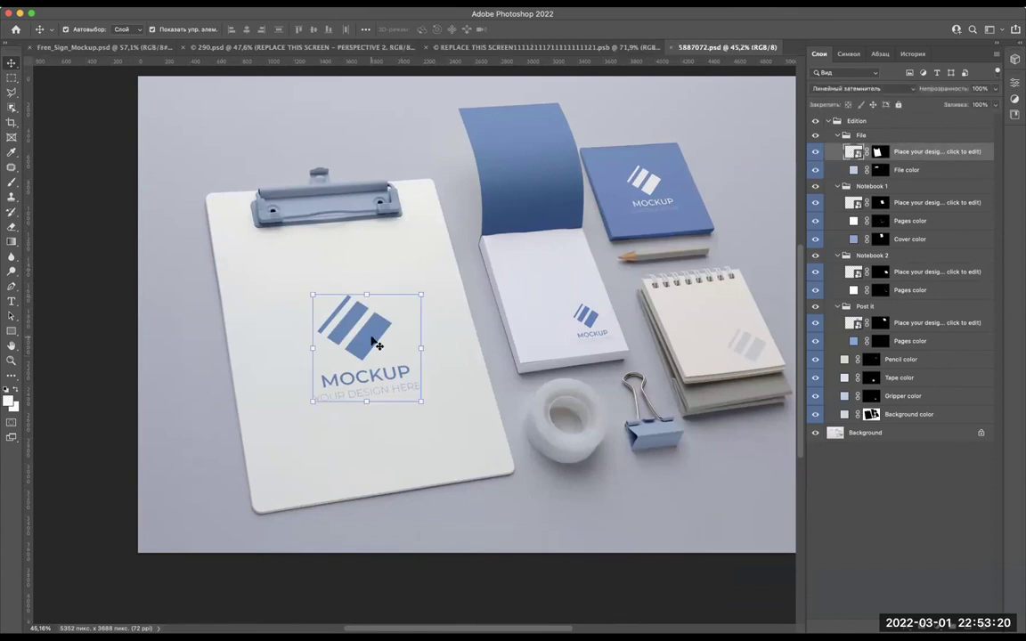
pyautogui.click(527, 290)
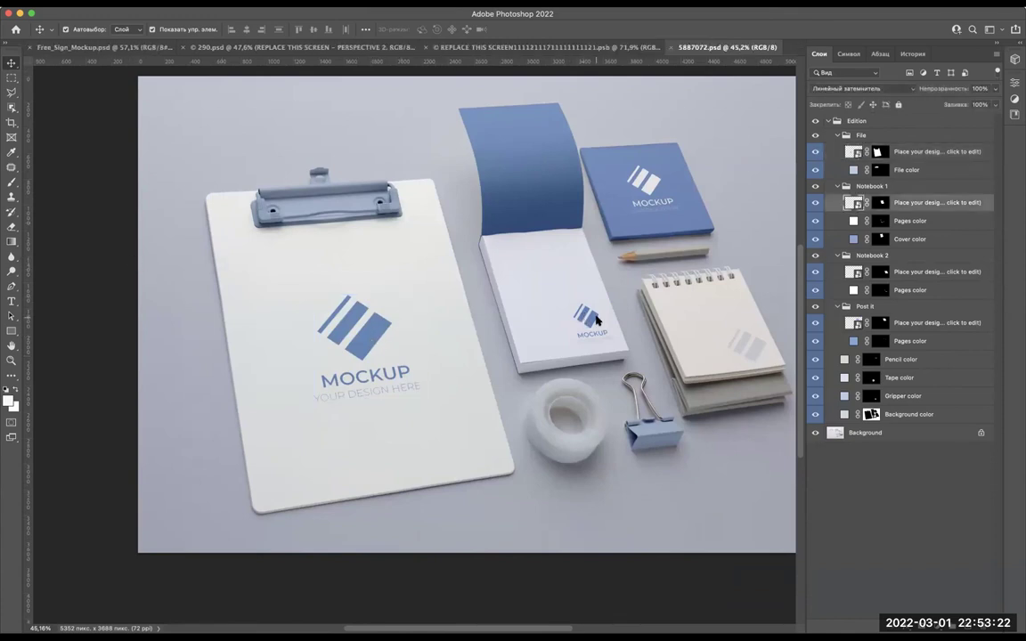
pyautogui.click(595, 319)
pyautogui.click(381, 343)
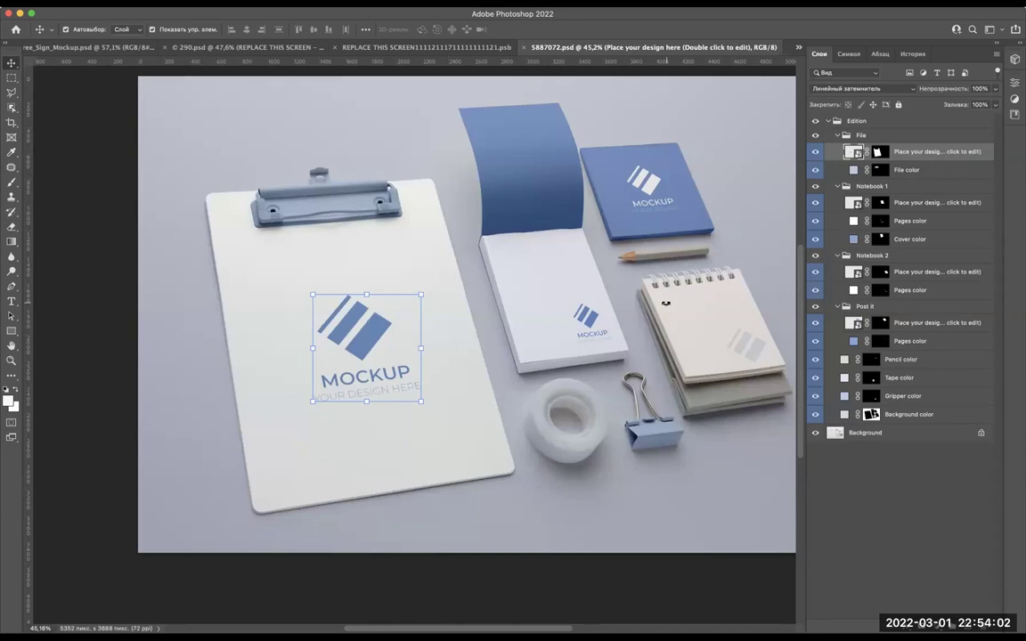
pyautogui.press('super+plus')
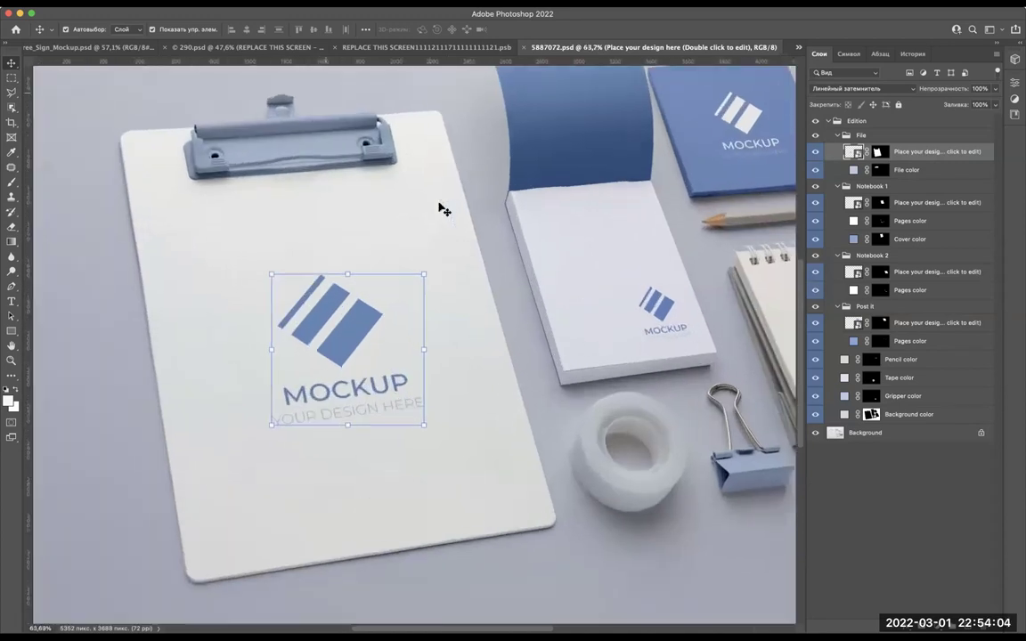
pyautogui.press('super+minus')
pyautogui.press('super+minus')
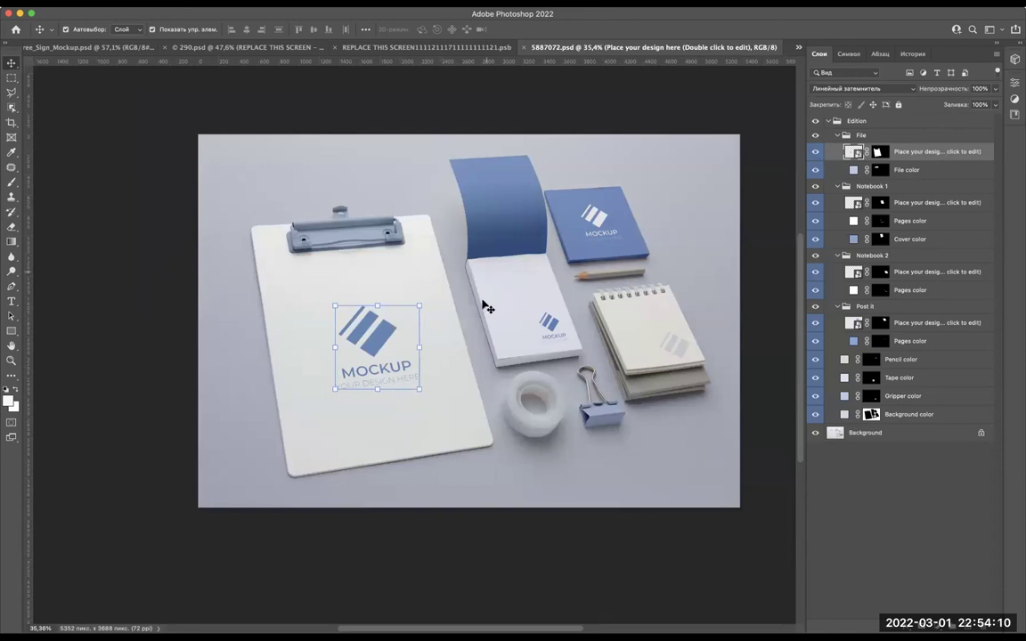
pyautogui.click(436, 497)
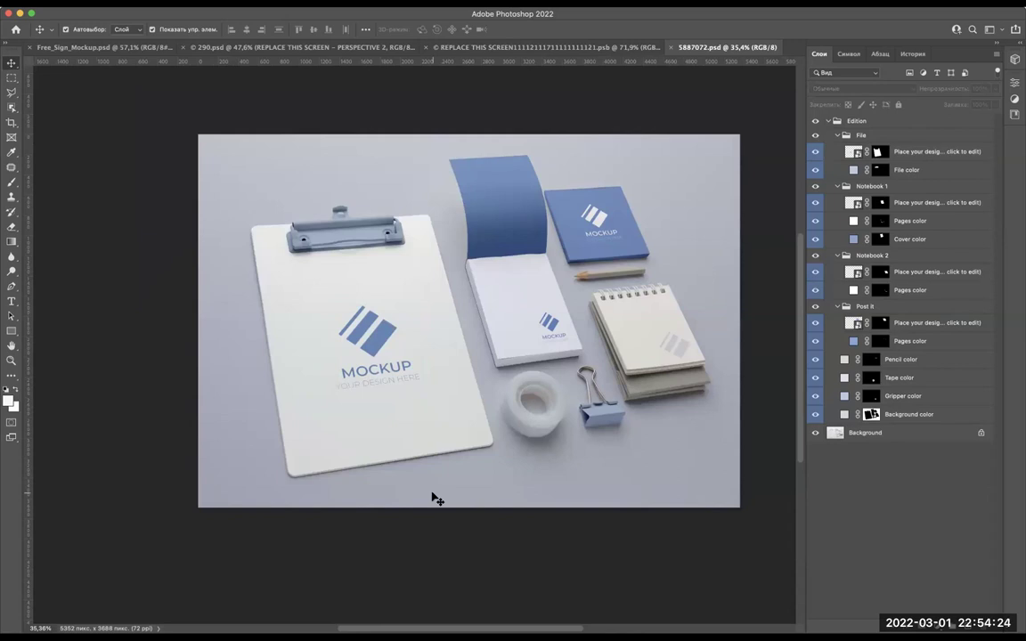
pyautogui.click(383, 348)
pyautogui.scroll(5, 383, 347)
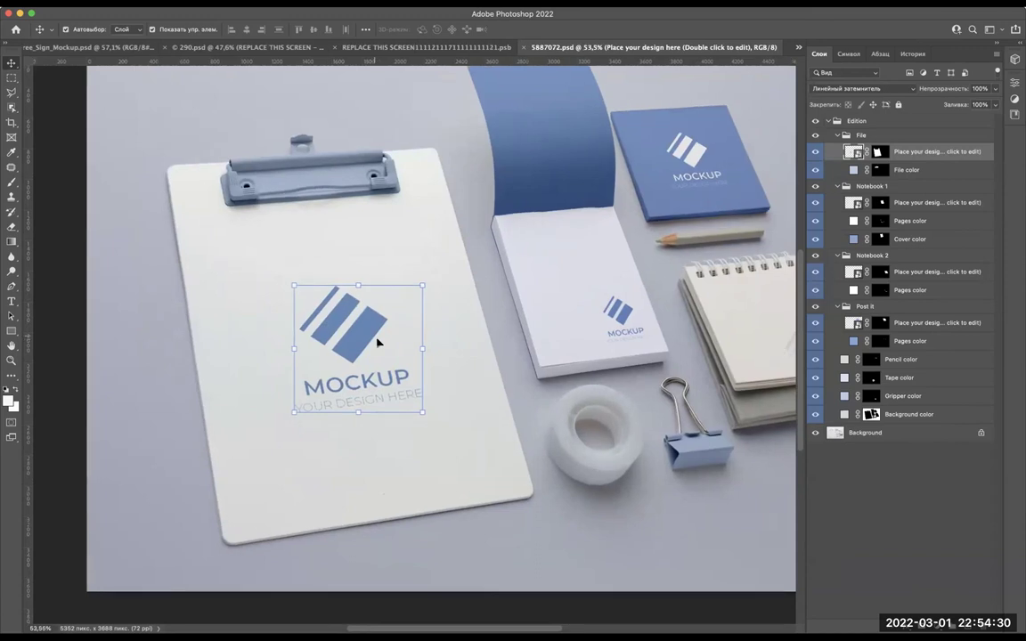
pyautogui.scroll(-3, 378, 342)
pyautogui.scroll(-2, 377, 342)
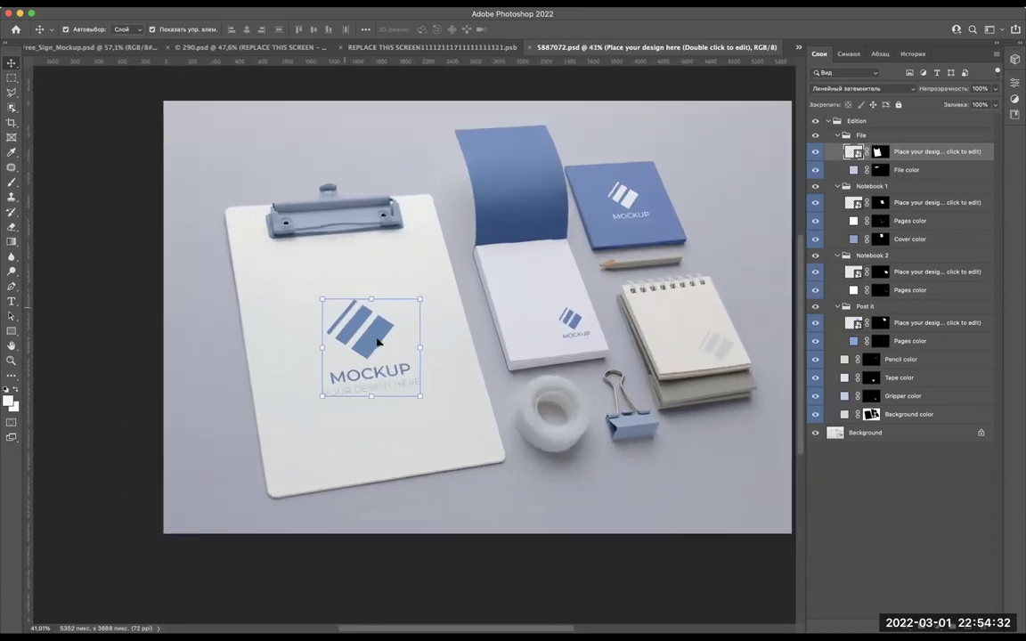
pyautogui.scroll(3, 378, 342)
pyautogui.click(474, 498)
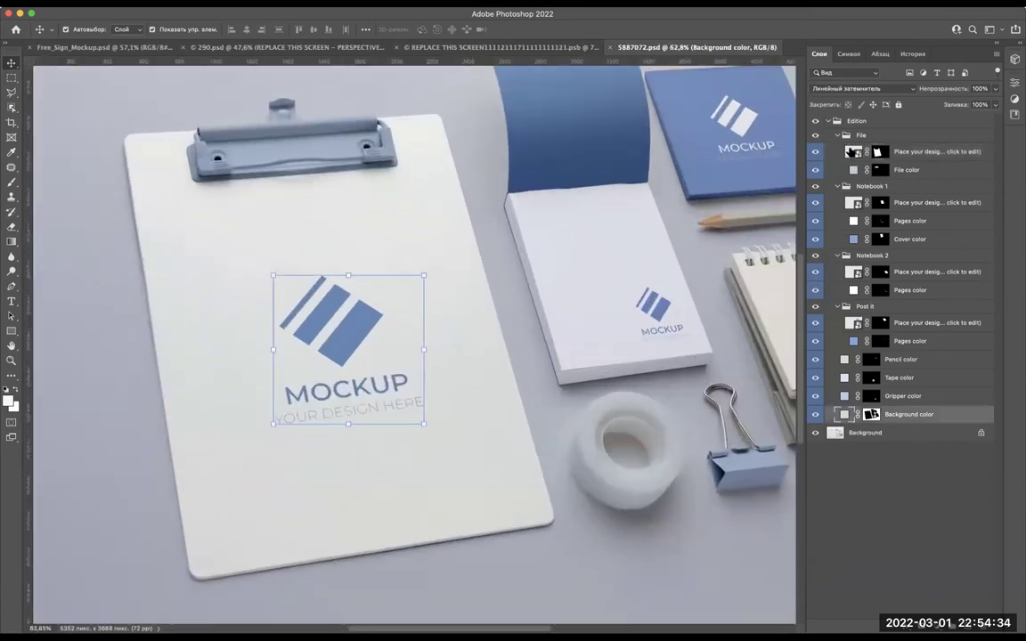
pyautogui.click(851, 152)
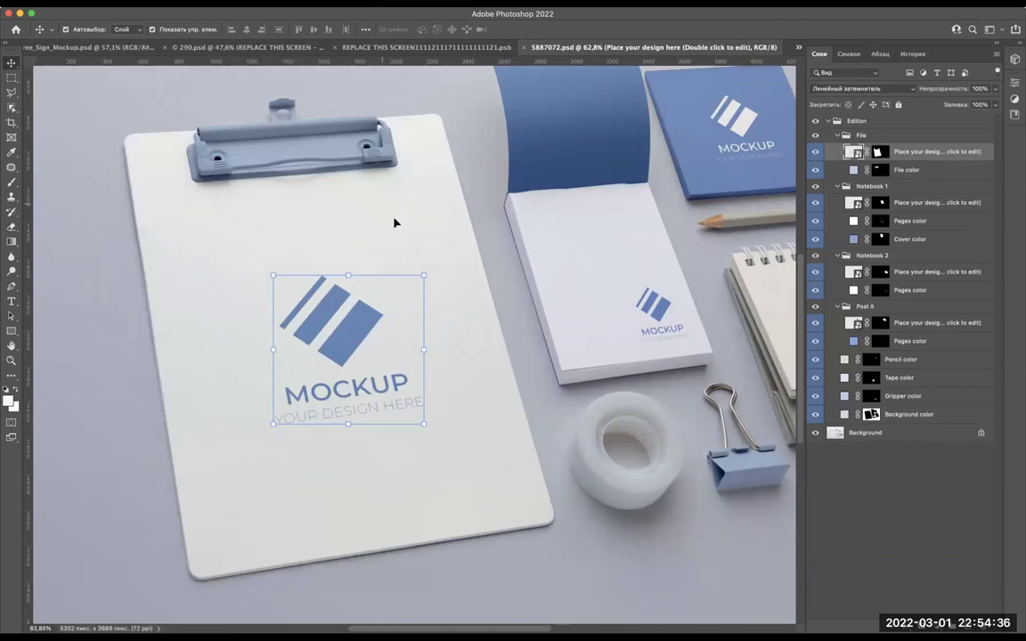
pyautogui.hscroll(-5, 163, 310)
pyautogui.click(163, 310)
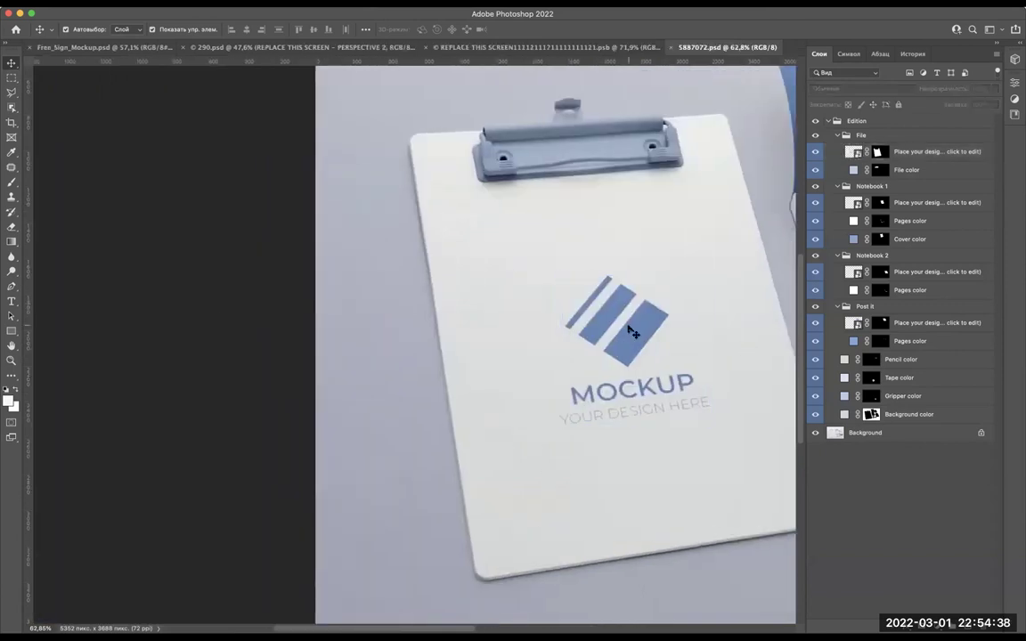
pyautogui.hscroll(5, 629, 327)
pyautogui.click(350, 344)
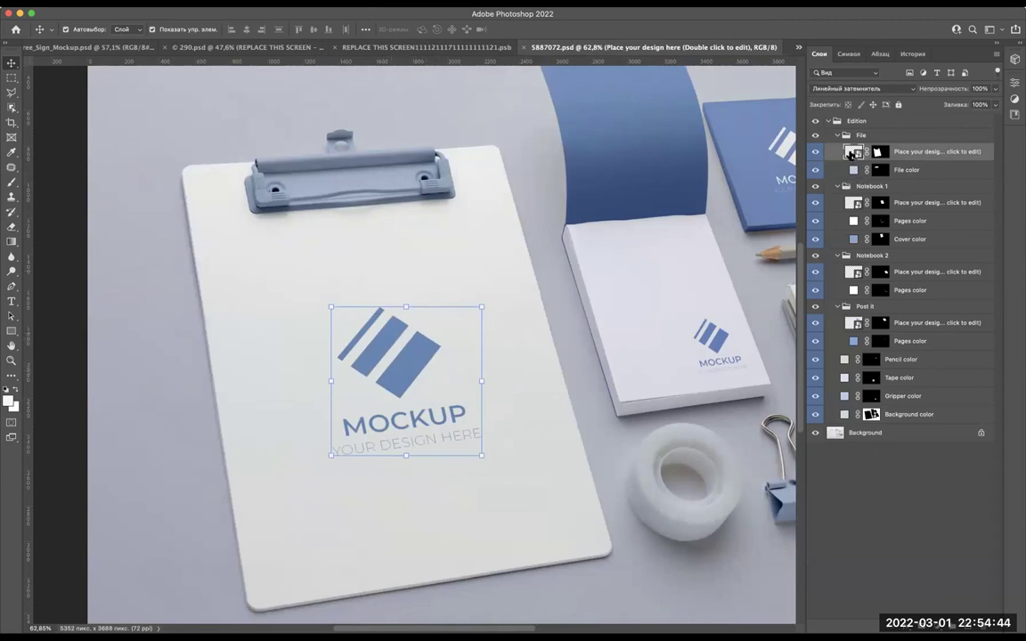
# Open the clipboard's 'Place your design' smart object as its own .psb document.
pyautogui.doubleClick(852, 153)
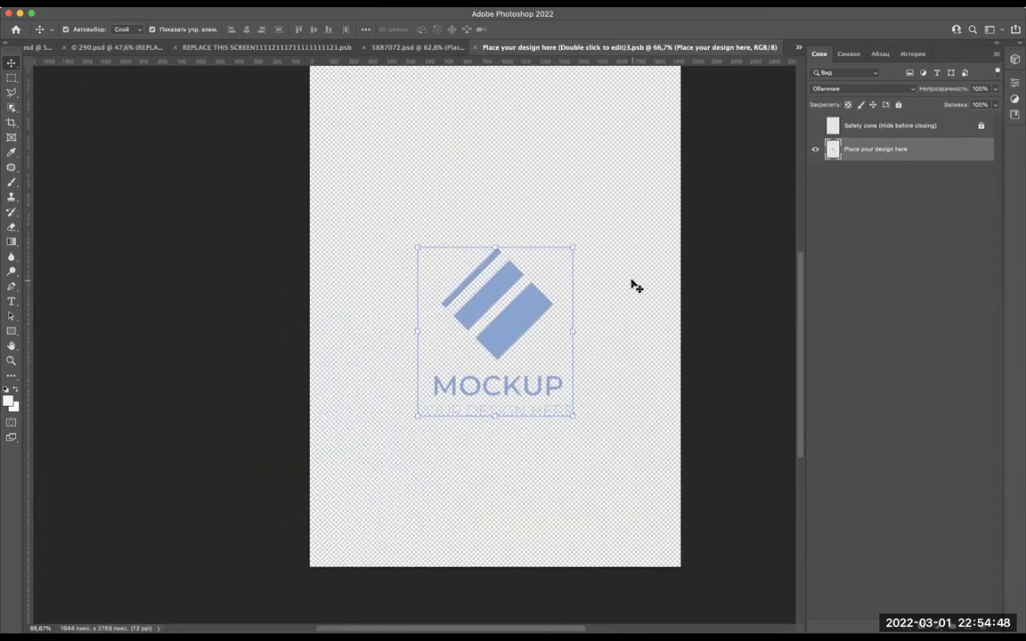
pyautogui.click(635, 285)
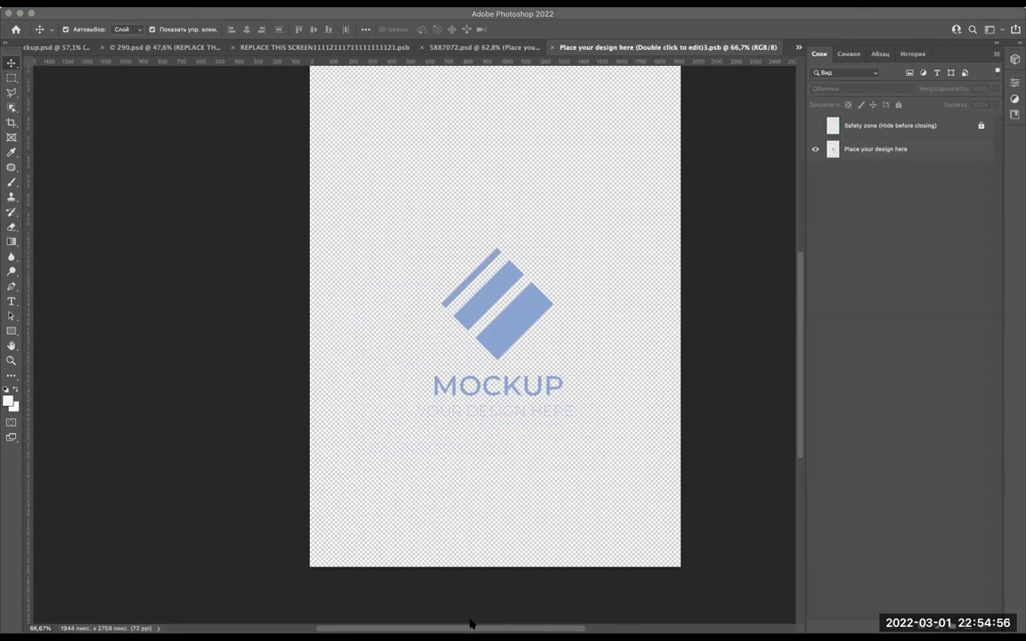
# Copy the stacked toyyib logo from Illustrator and paste it into the Photoshop design.
pyautogui.hscroll(-5, 337, 226)
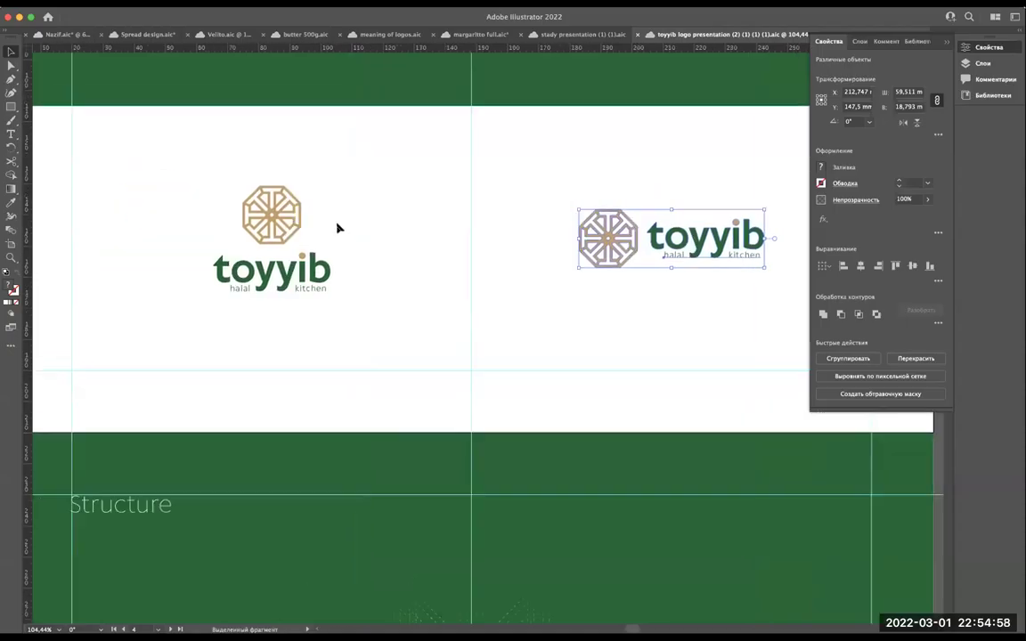
pyautogui.hscroll(-4, 337, 227)
pyautogui.moveTo(281, 167); pyautogui.dragTo(445, 317)
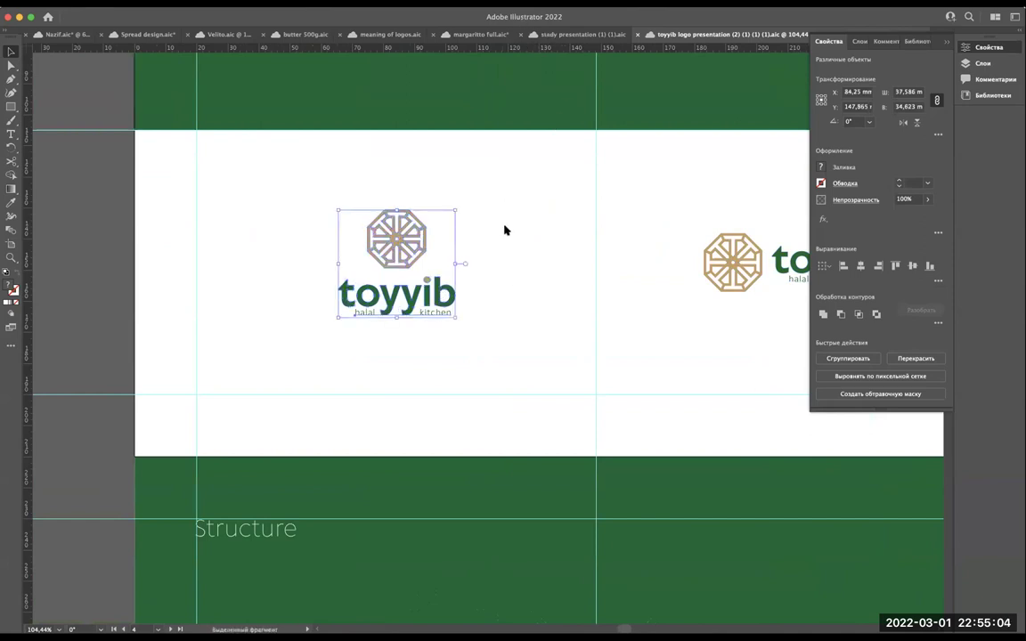
pyautogui.press('super+Tab')
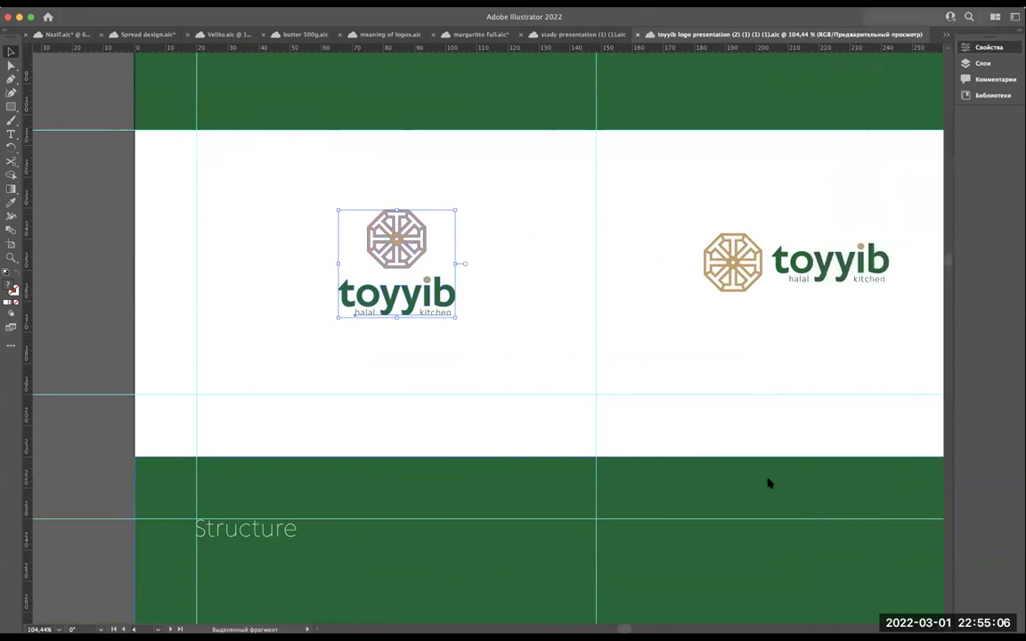
pyautogui.press('super+v')
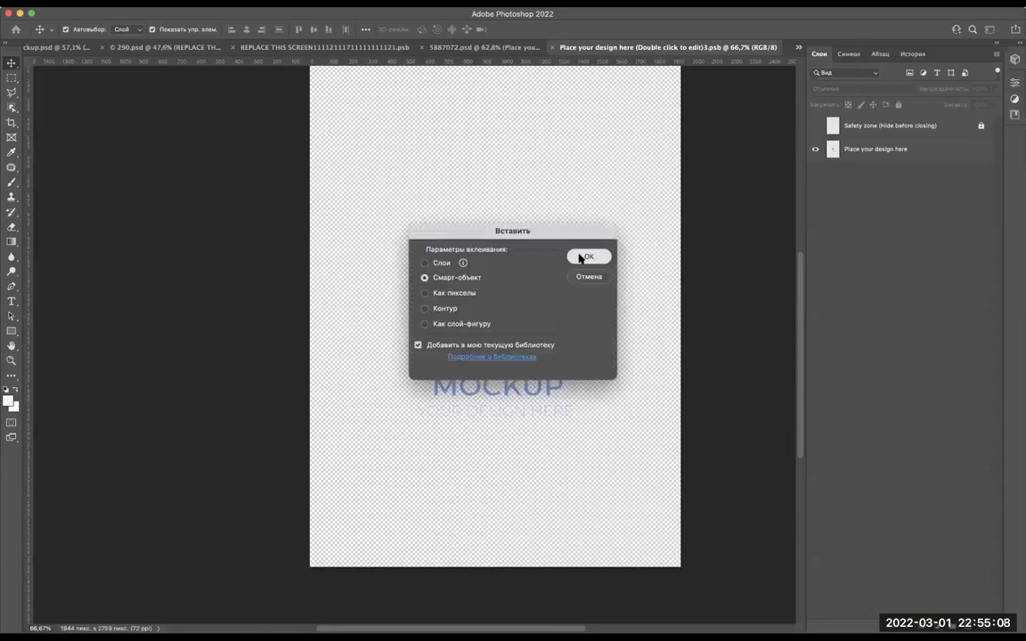
# Place the toyyib logo as an enlarged Smart Object, hide the MOCKUP layer, and save the clipboard design.
pyautogui.click(589, 257)
pyautogui.moveTo(496, 313)
pyautogui.mouseDown()
pyautogui.moveTo(500, 242)
pyautogui.moveTo(503, 288)
pyautogui.mouseUp()
pyautogui.press('Return')
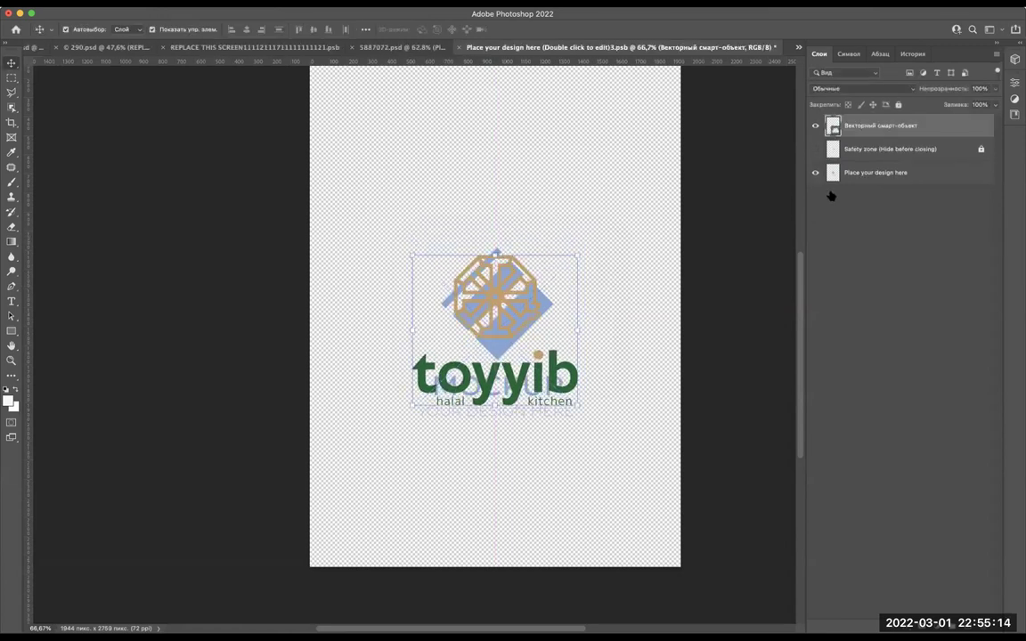
pyautogui.click(815, 173)
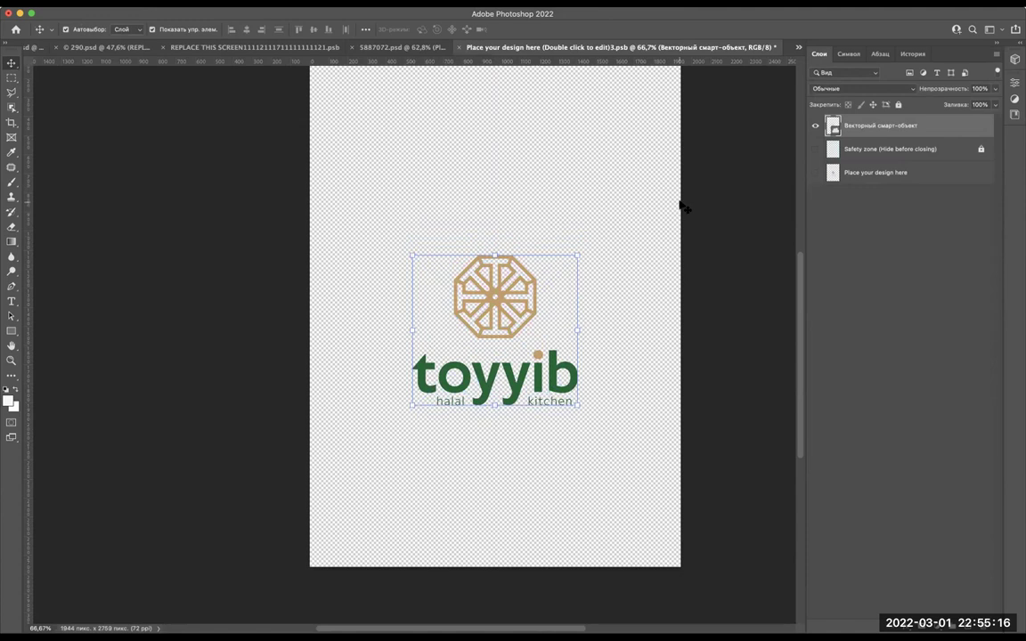
pyautogui.press('super+w')
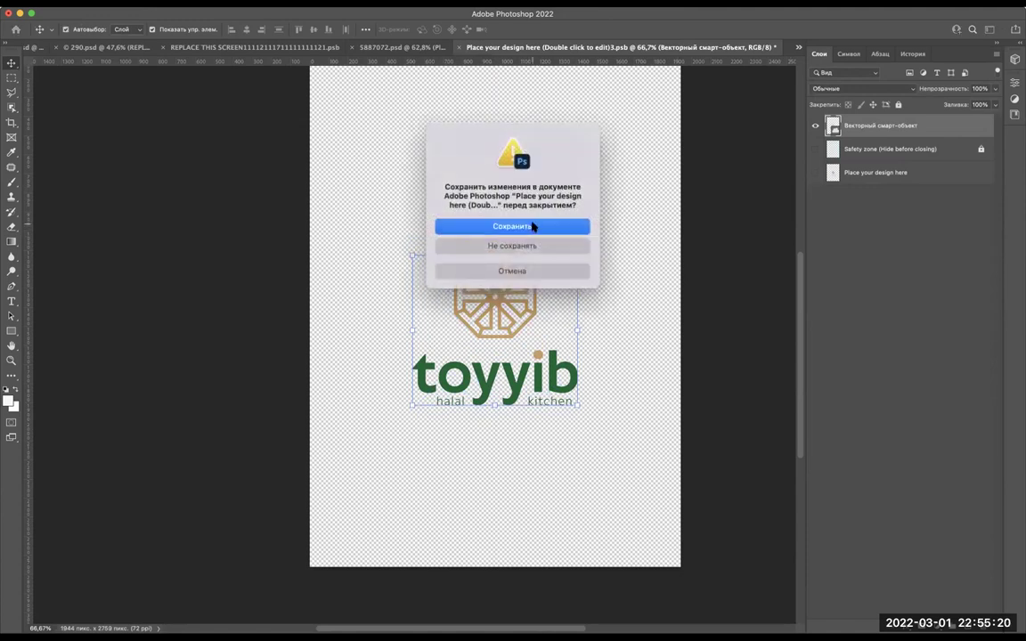
pyautogui.click(533, 227)
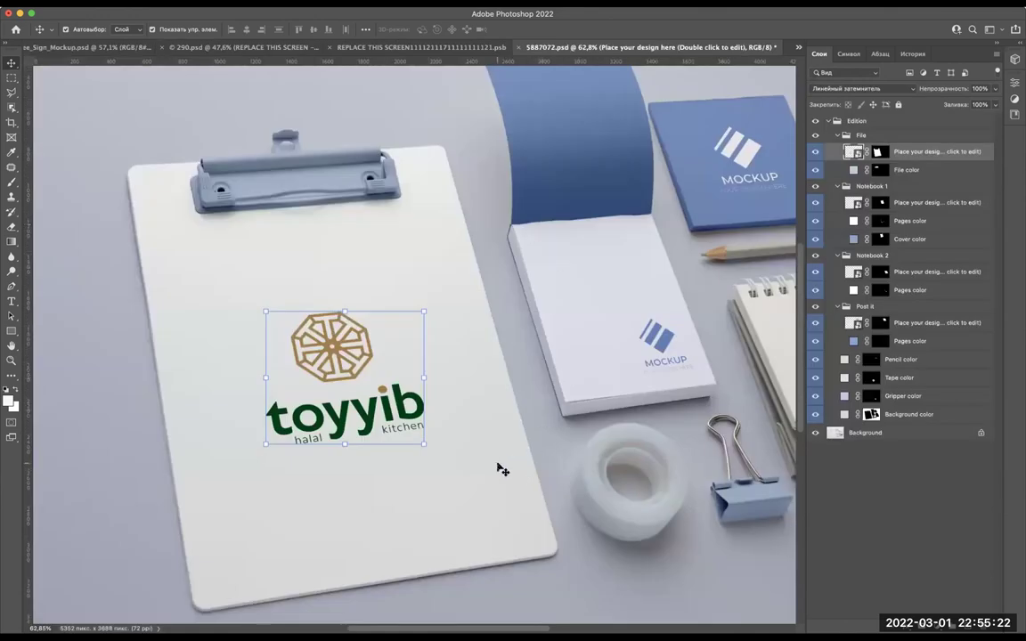
# Open the notepad's placeholder design and delete the MOCKUP logo.
pyautogui.scroll(-2, 446, 494)
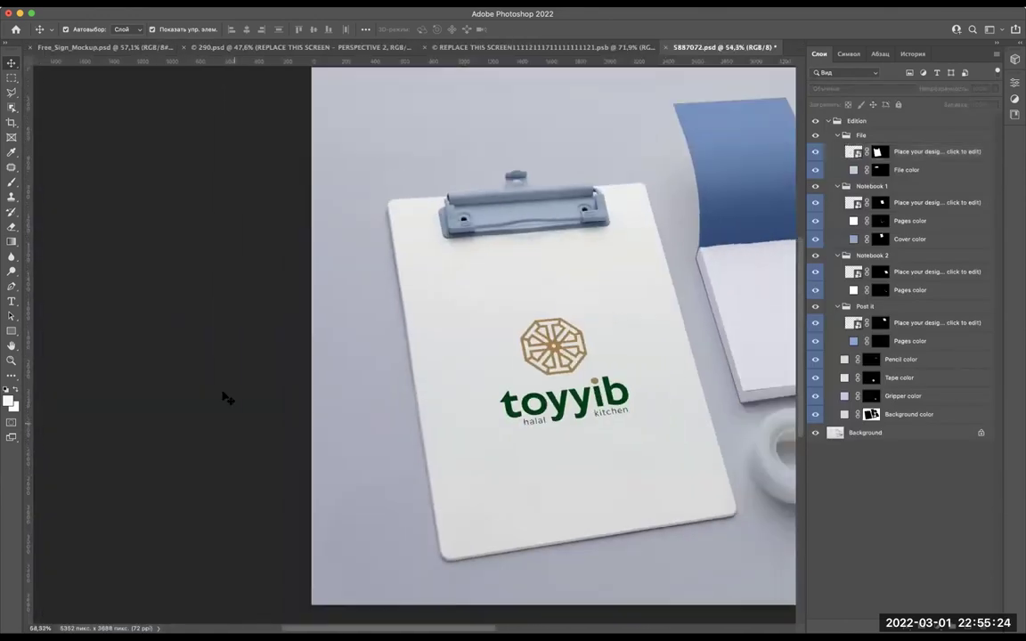
pyautogui.scroll(-1, 222, 394)
pyautogui.click(545, 359)
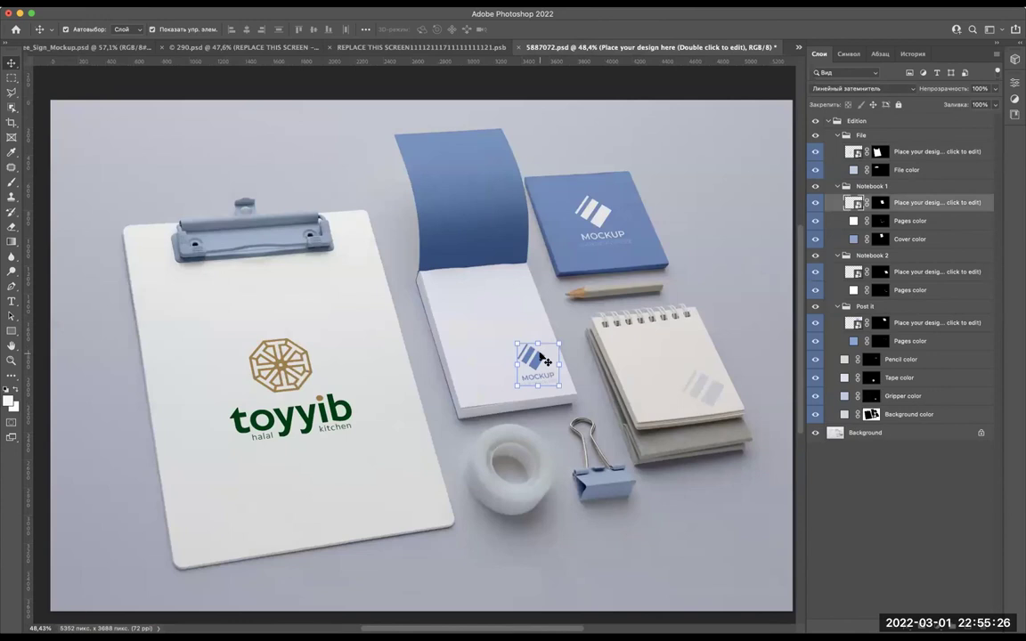
pyautogui.doubleClick(541, 358)
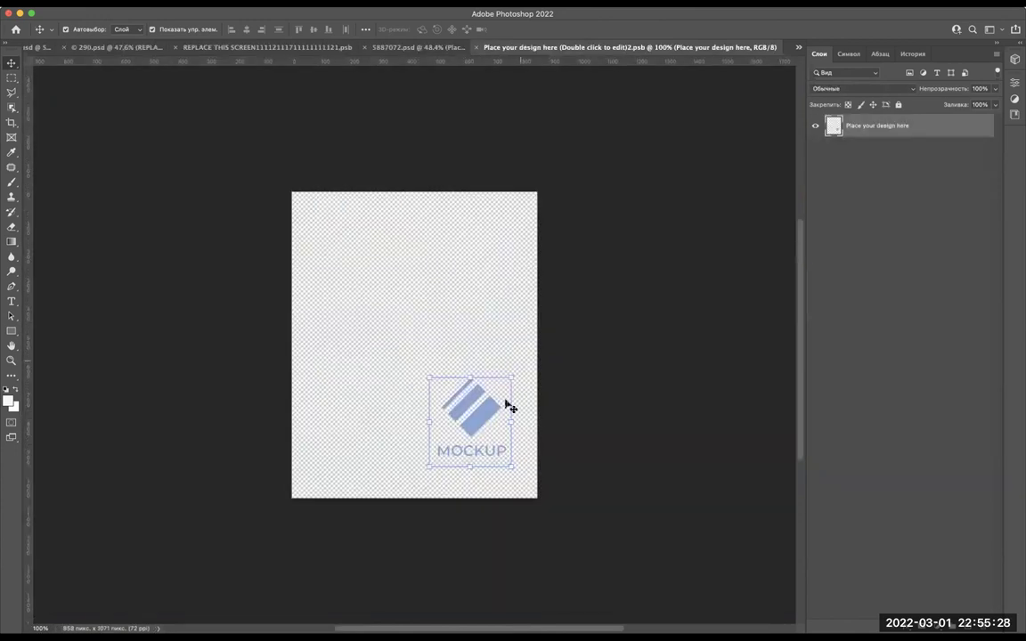
pyautogui.scroll(3, 509, 407)
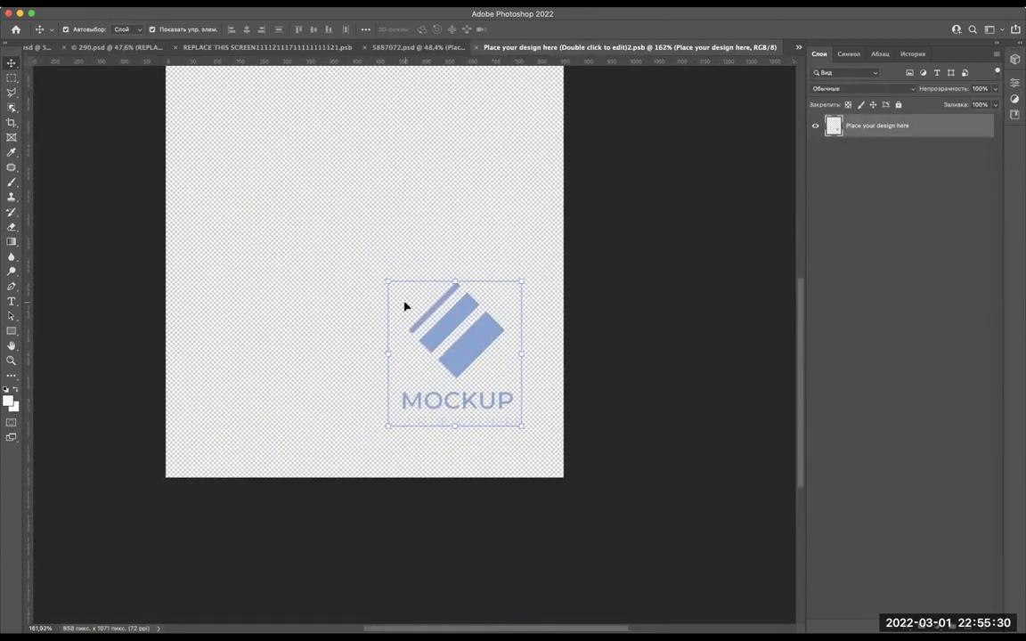
pyautogui.scroll(1, 404, 307)
pyautogui.hotkey('ctrl', 'a')
pyautogui.press('Delete')
# Paste the toyyib logo as a Smart Object, enlarge it to about 145% in the lower right, and save.
pyautogui.hotkey('ctrl', 'v')
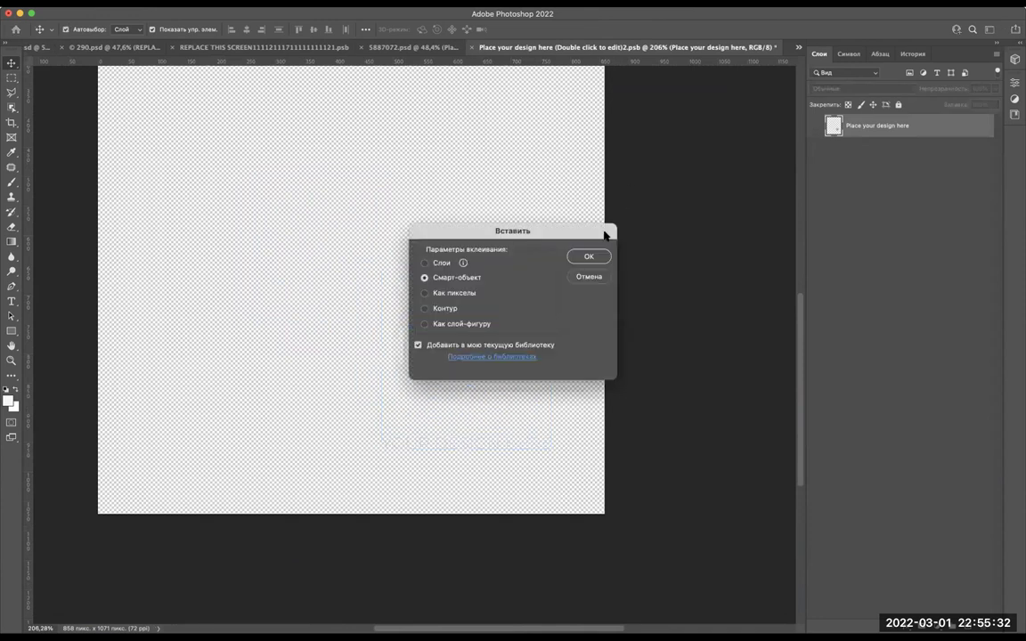
pyautogui.click(597, 256)
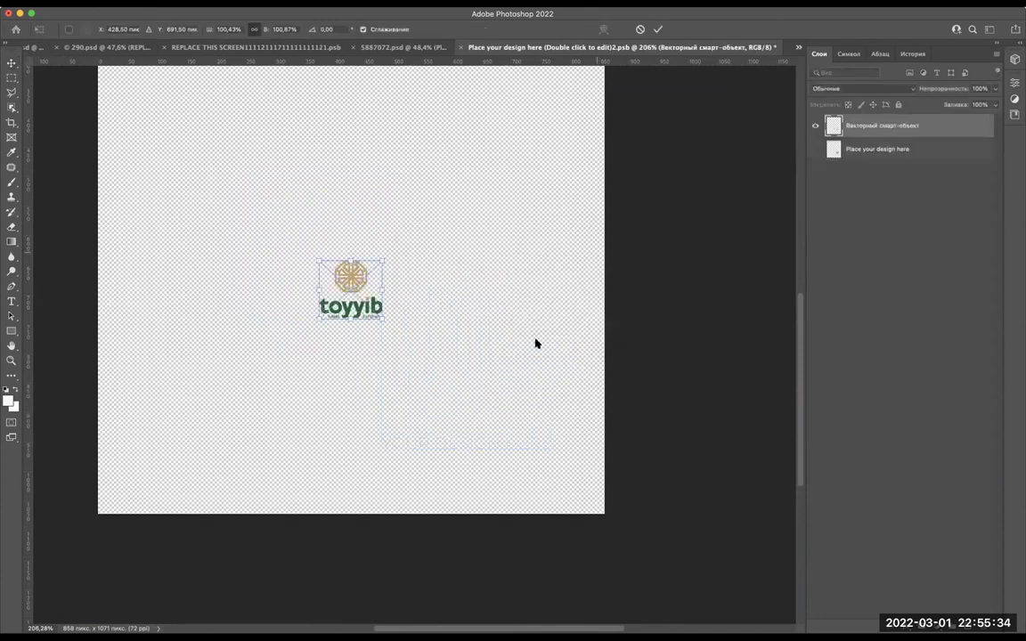
pyautogui.moveTo(382, 317)
pyautogui.mouseDown()
pyautogui.moveTo(398, 366)
pyautogui.moveTo(380, 350)
pyautogui.mouseUp()
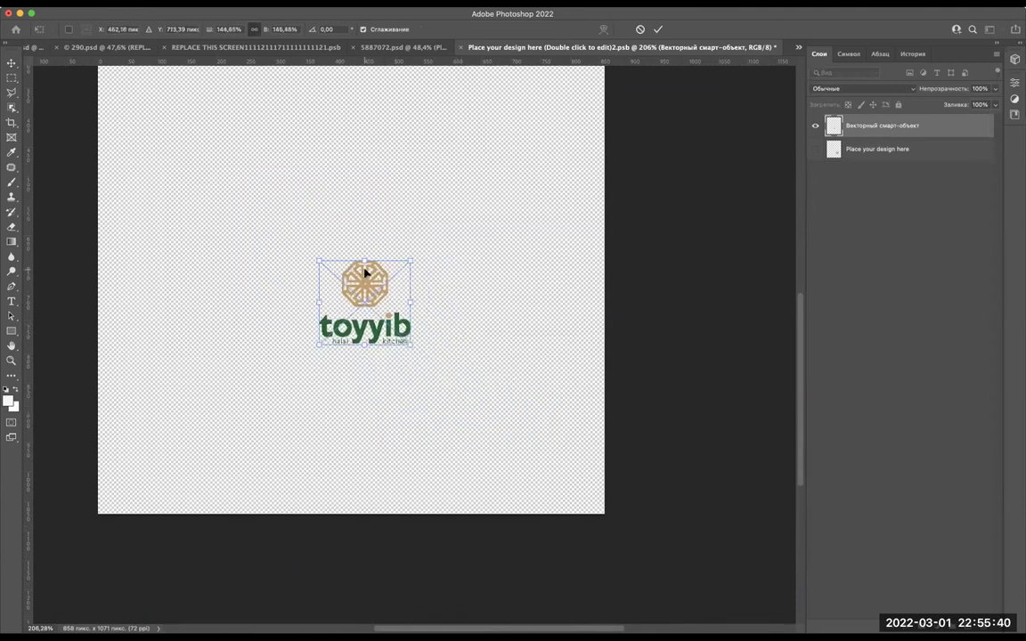
pyautogui.moveTo(364, 274)
pyautogui.mouseDown()
pyautogui.moveTo(457, 373)
pyautogui.moveTo(512, 385)
pyautogui.moveTo(456, 365)
pyautogui.mouseUp()
pyautogui.press('Return')
pyautogui.press('super+w')
pyautogui.click(537, 225)
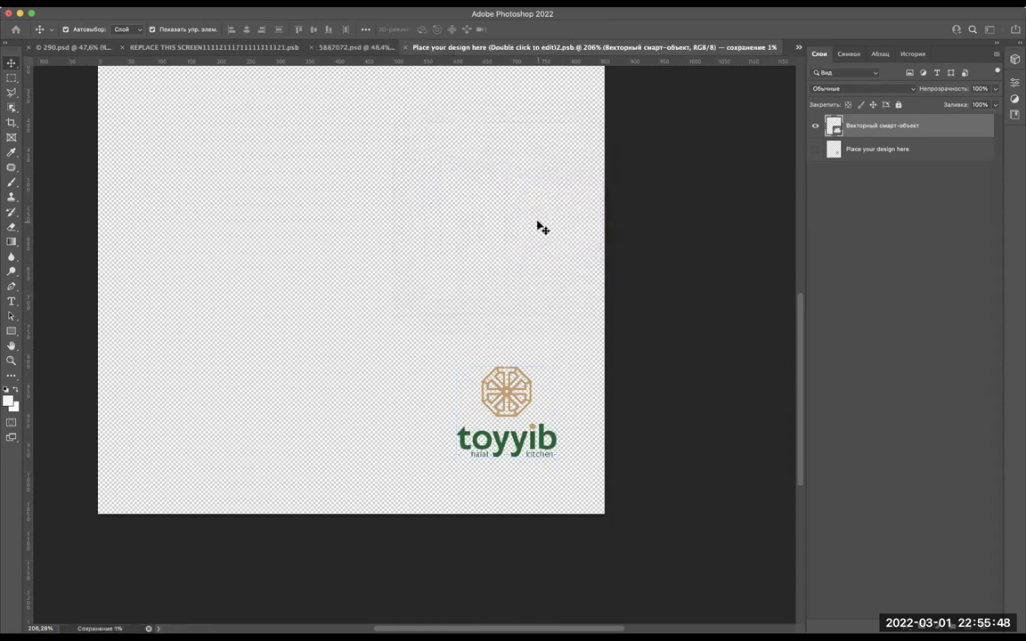
# Open the blue Post it pad's placeholder design and add an empty layer above its artwork.
pyautogui.click(604, 221)
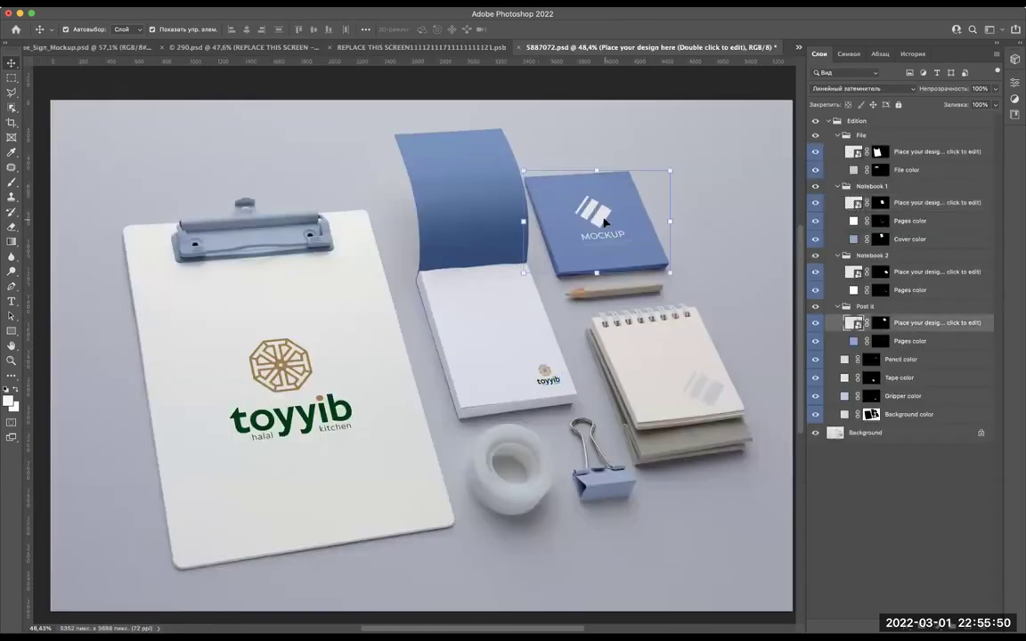
pyautogui.doubleClick(855, 322)
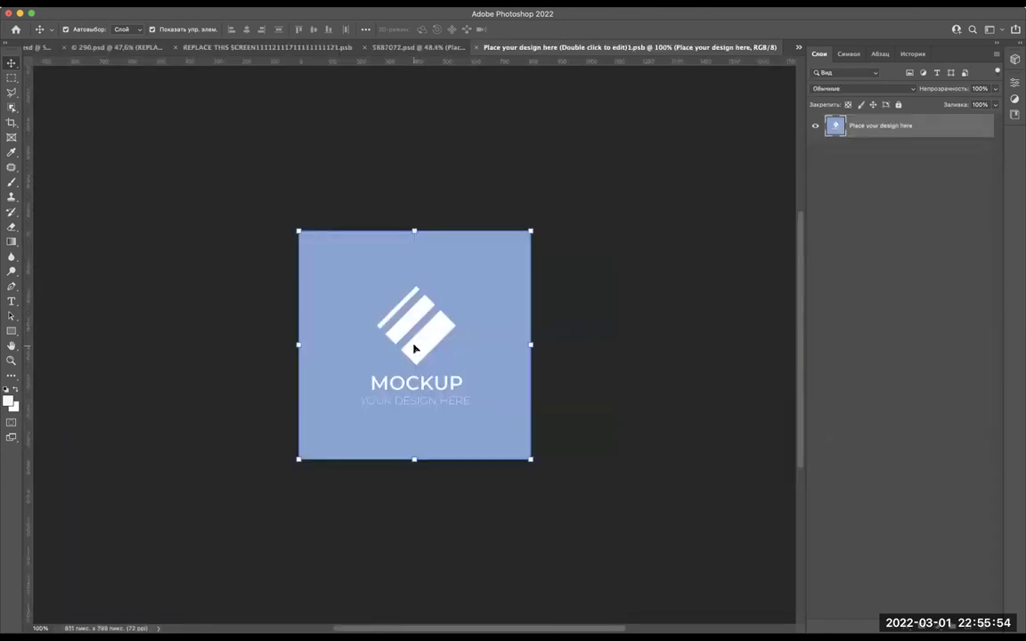
pyautogui.scroll(2, 414, 349)
pyautogui.scroll(2, 462, 414)
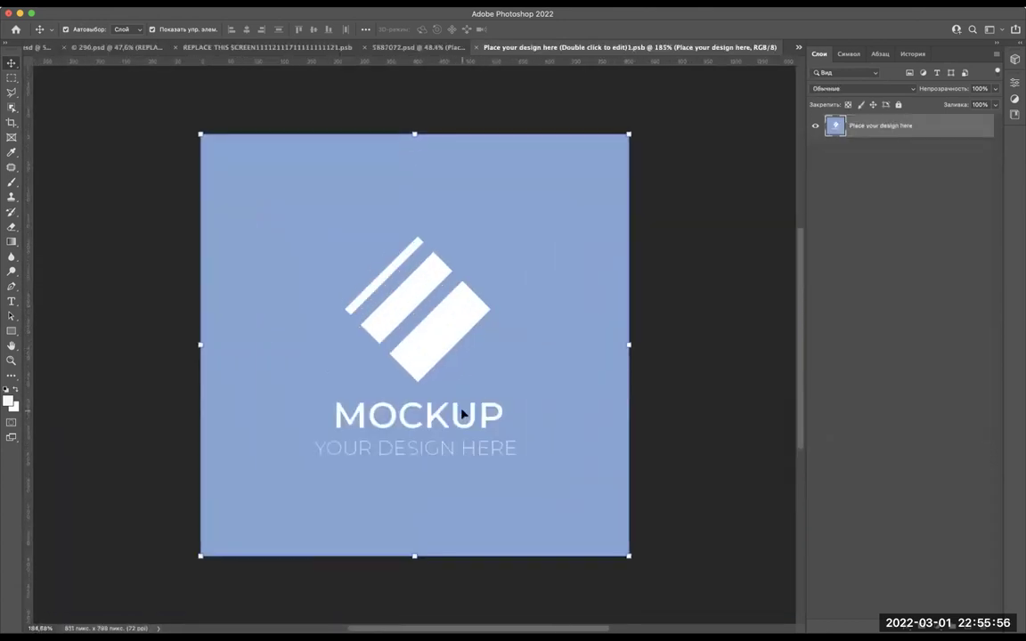
pyautogui.hscroll(-2, 458, 412)
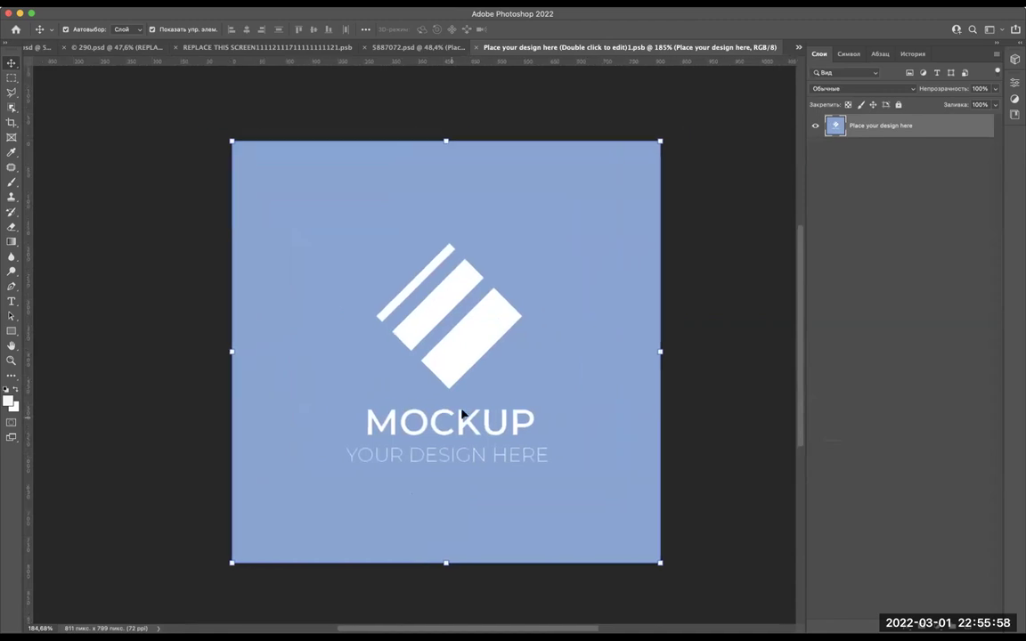
pyautogui.scroll(1, 462, 415)
pyautogui.hscroll(-3, 404, 369)
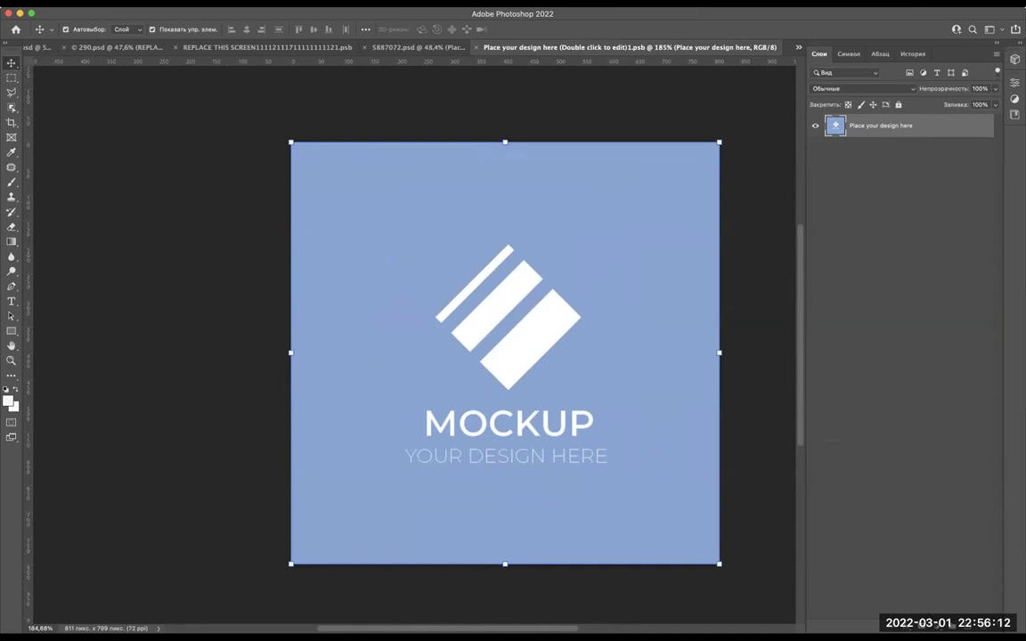
pyautogui.hotkey('ctrl', 'shift', 'alt', 'n')
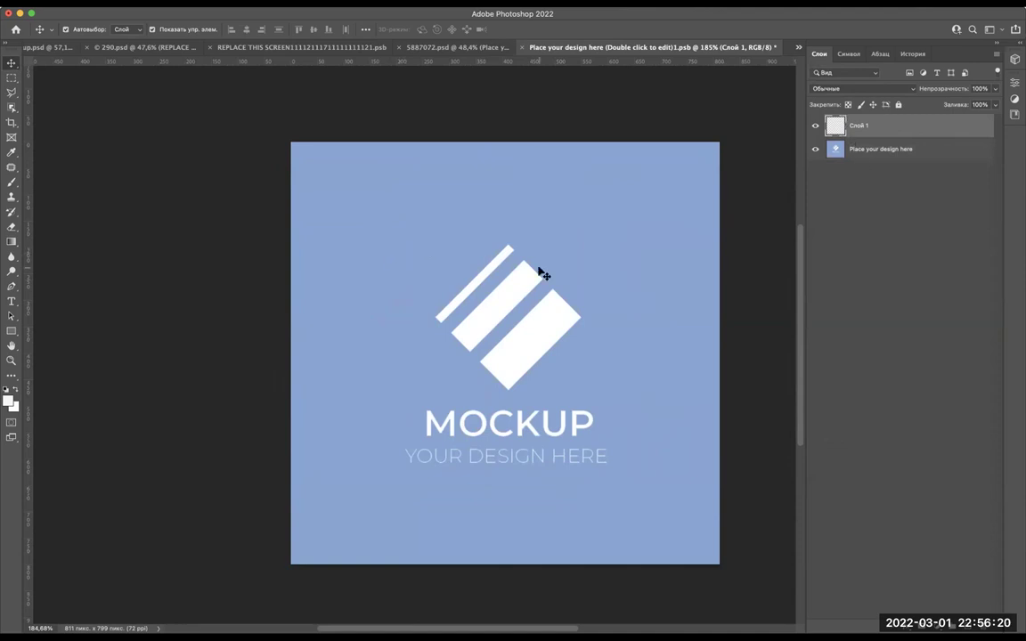
# Select the Rectangle shape tool and check its Fill swatch options.
pyautogui.click(10, 333)
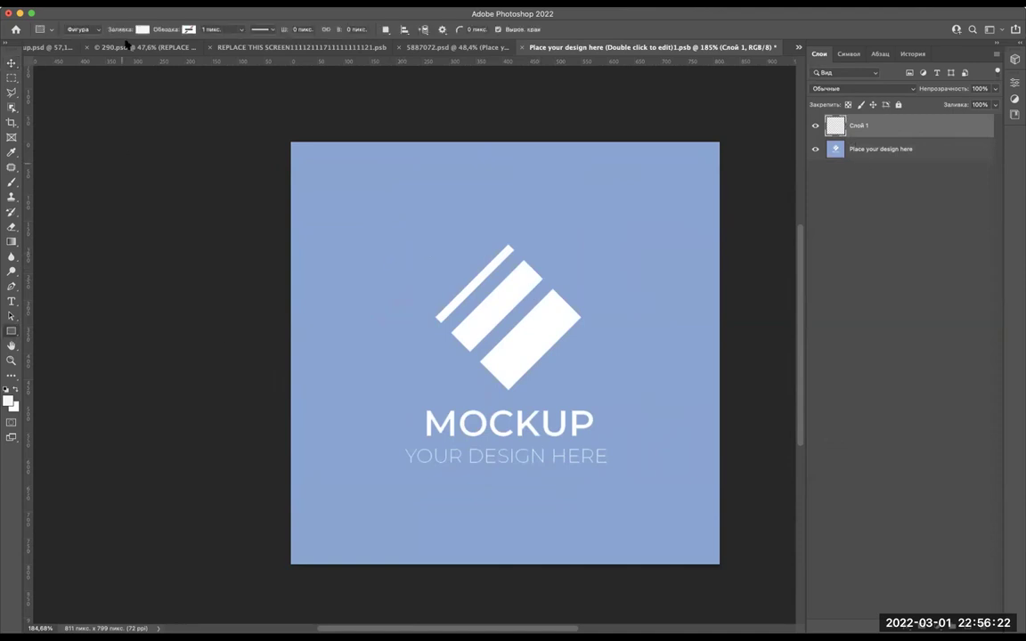
pyautogui.click(142, 29)
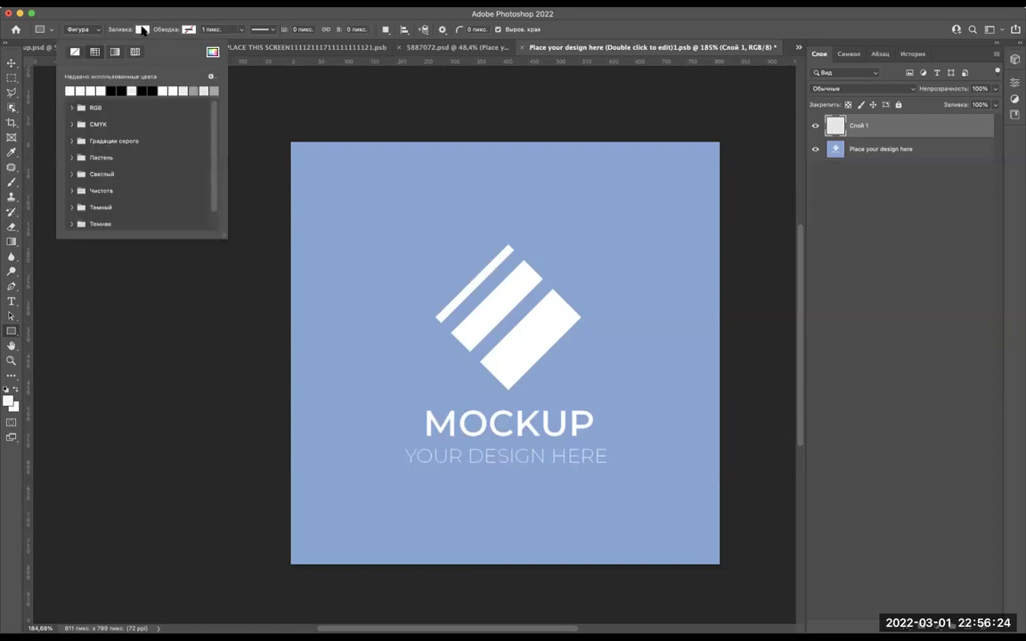
pyautogui.press('Escape')
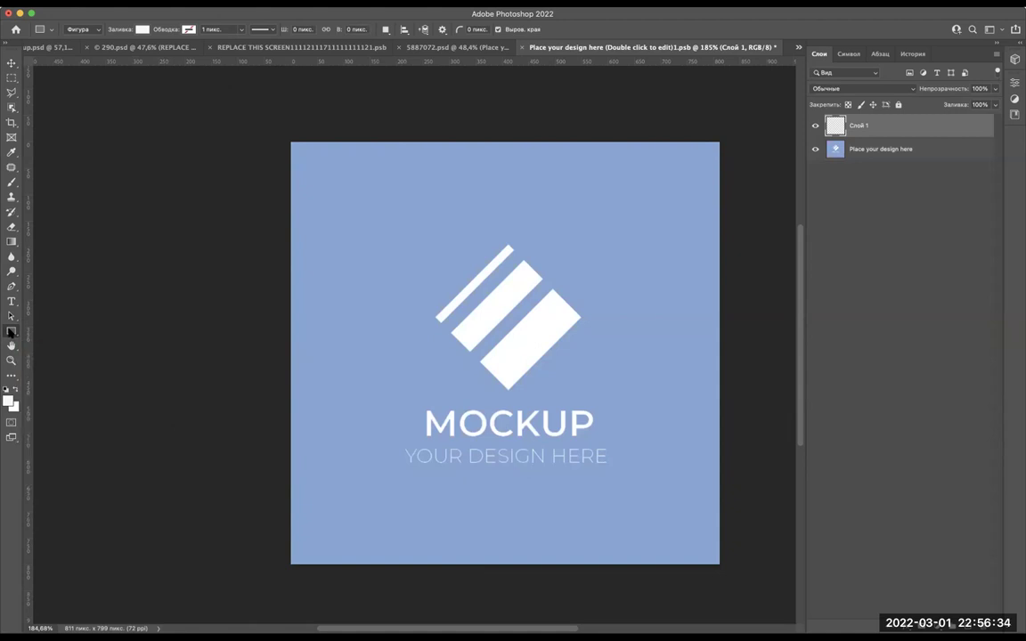
pyautogui.rightClick(11, 331)
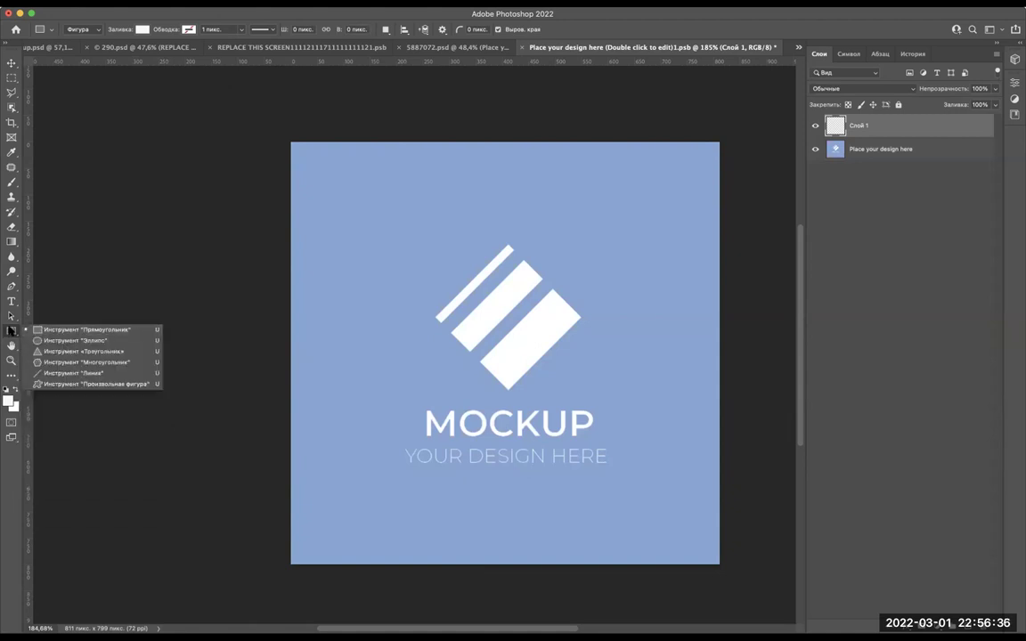
pyautogui.click(52, 330)
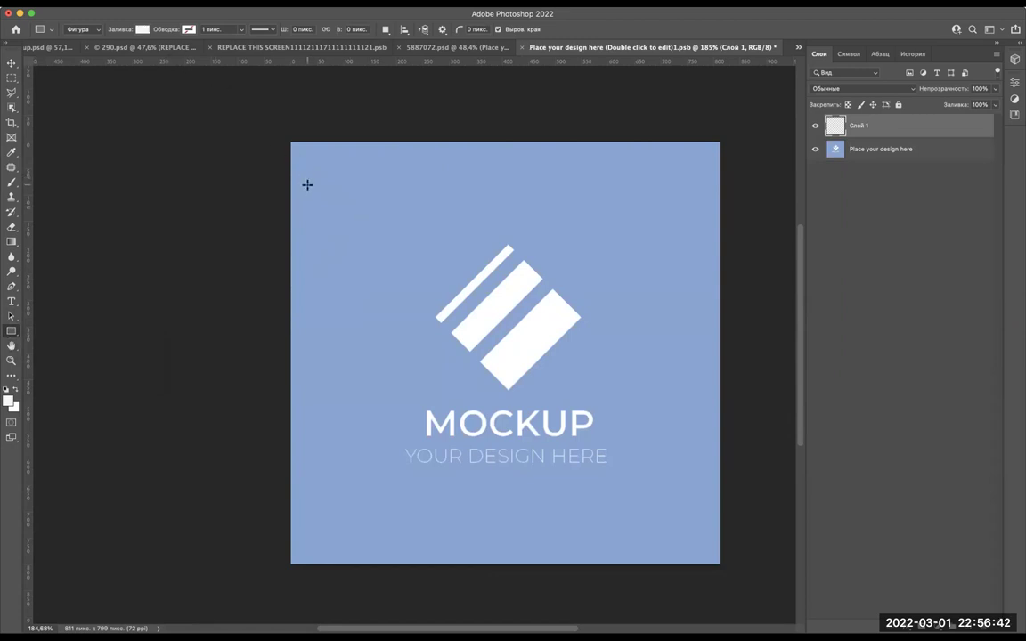
# Draw a white rectangle and stretch it to cover the full 811 × 799 px canvas.
pyautogui.moveTo(298, 167); pyautogui.dragTo(691, 522)
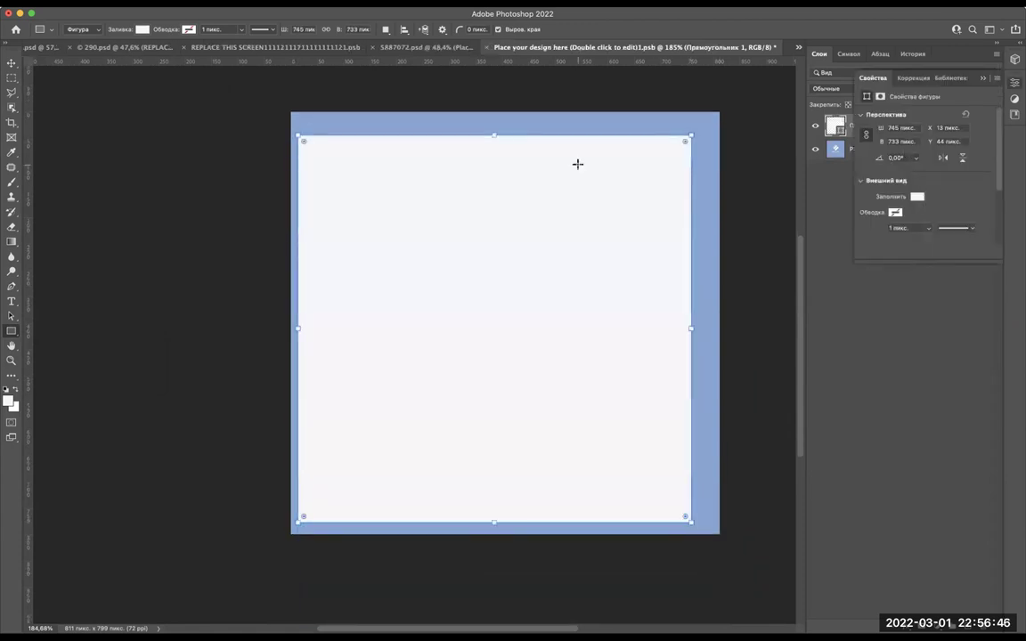
pyautogui.hotkey('ctrl', 'z')
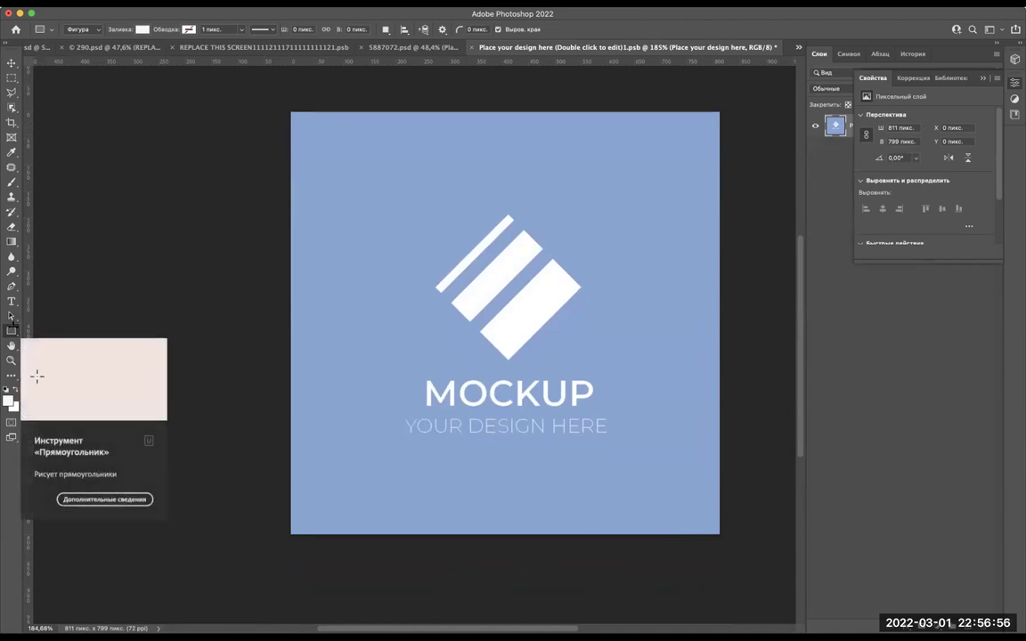
pyautogui.moveTo(305, 137); pyautogui.dragTo(713, 526)
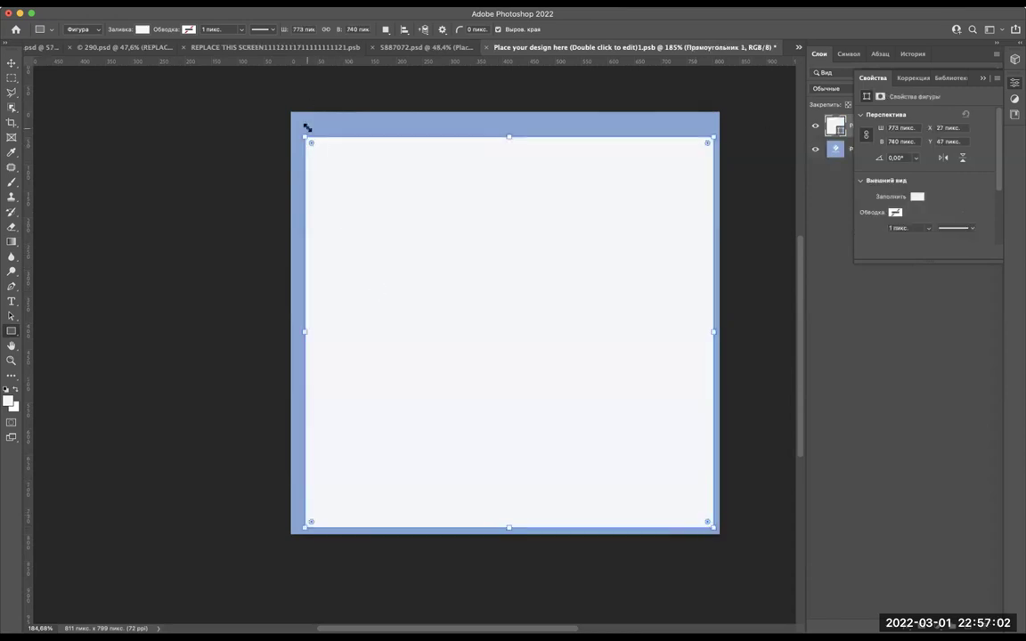
pyautogui.moveTo(304, 133)
pyautogui.mouseDown()
pyautogui.moveTo(307, 115)
pyautogui.moveTo(293, 111)
pyautogui.mouseUp()
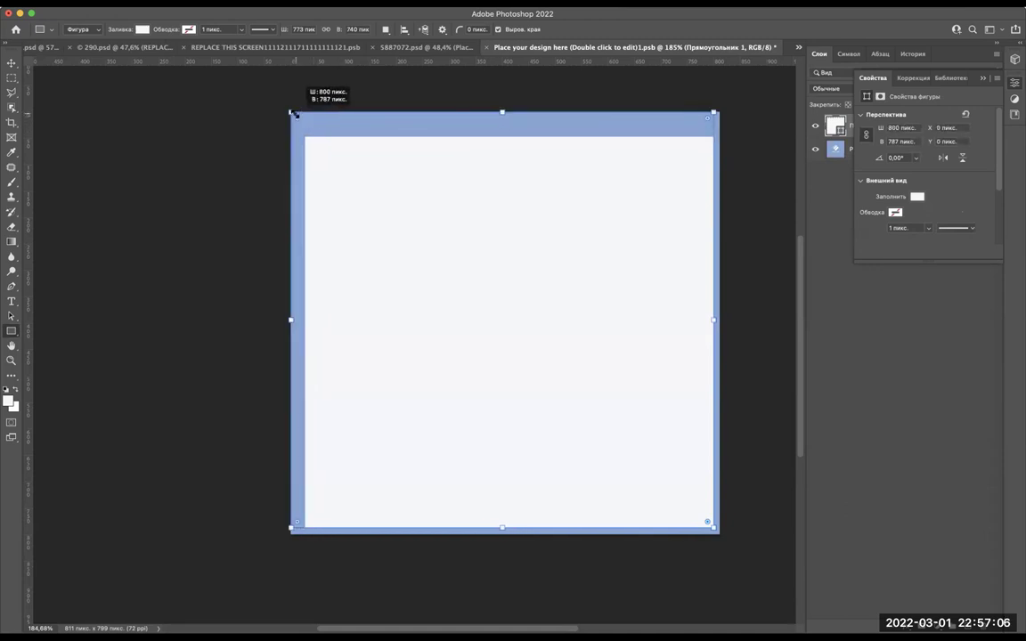
pyautogui.moveTo(710, 526); pyautogui.dragTo(719, 534)
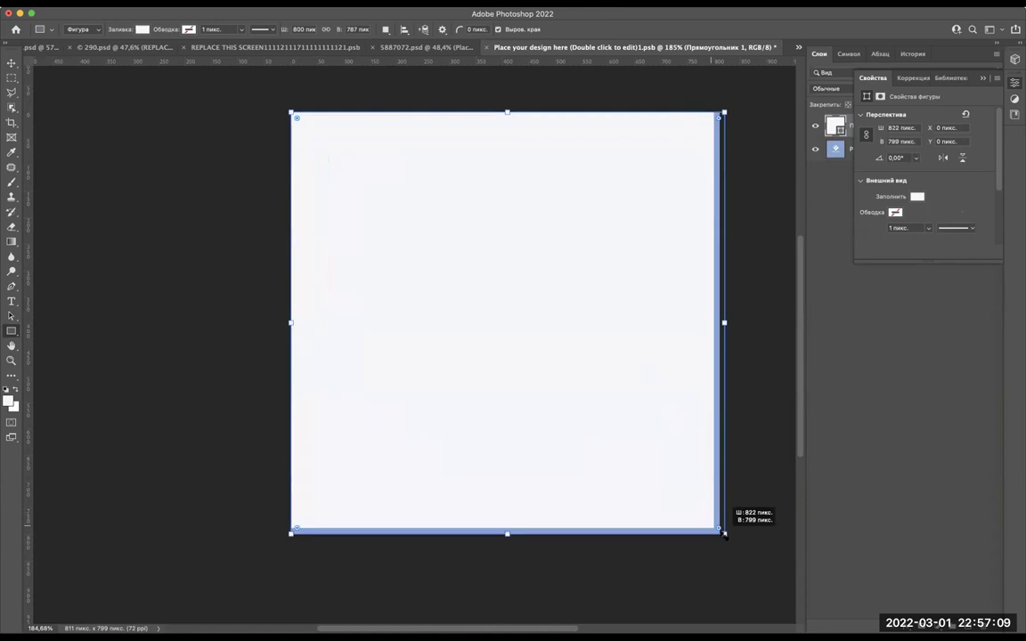
pyautogui.click(666, 469)
pyautogui.press('Escape')
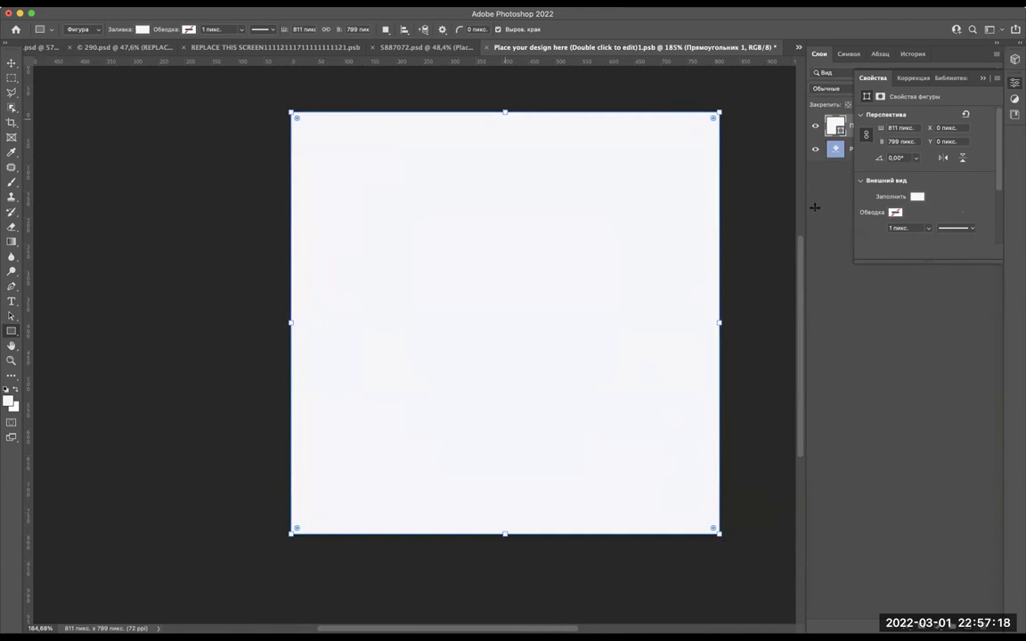
pyautogui.hscroll(2, 637, 170)
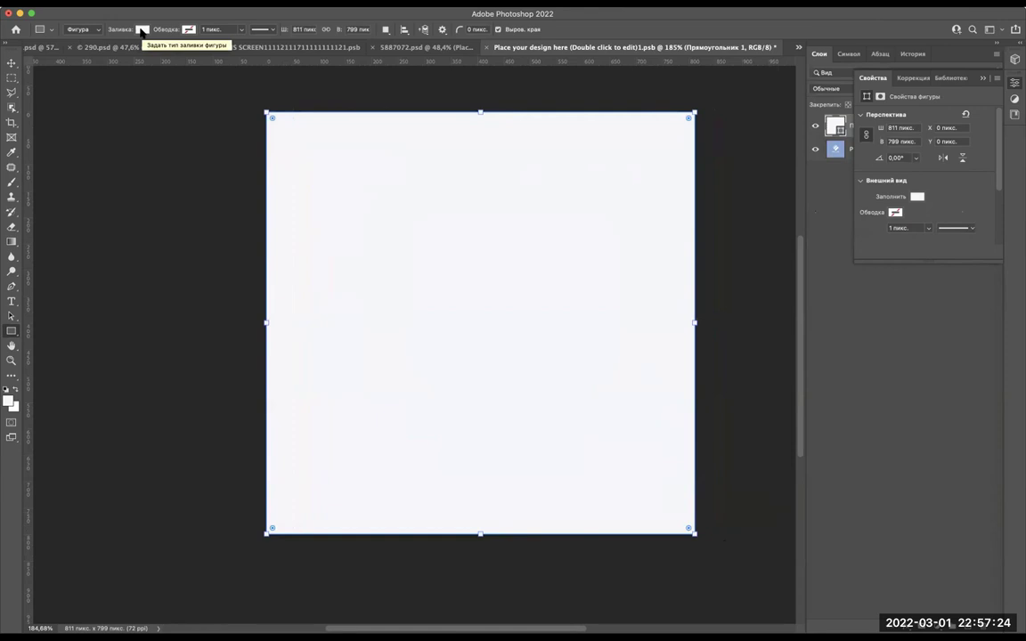
# Review the rectangle's fill in the Color Picker, keeping it near-white.
pyautogui.click(143, 30)
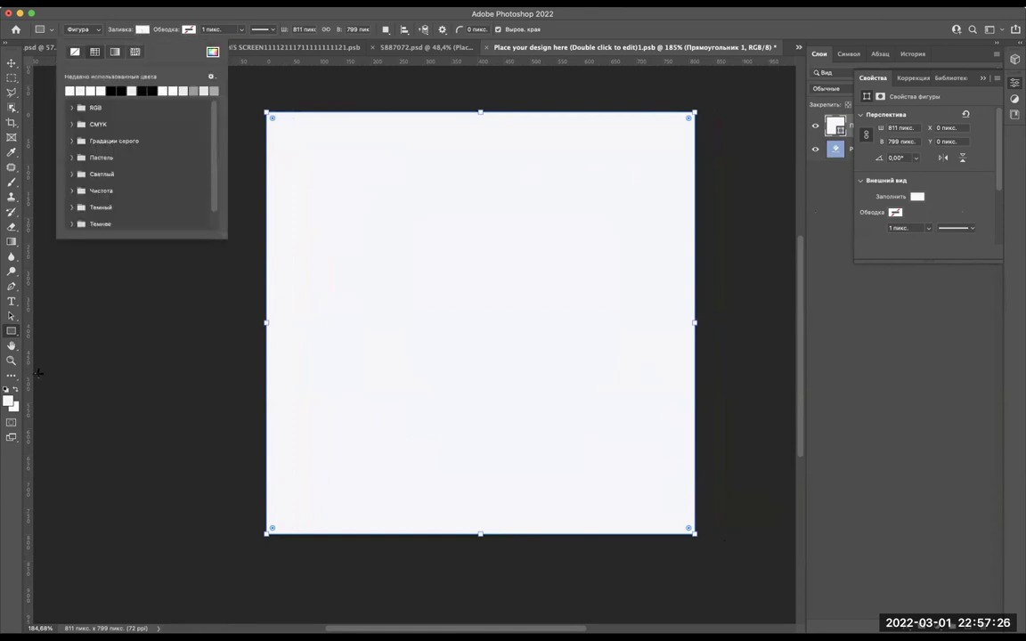
pyautogui.click(212, 52)
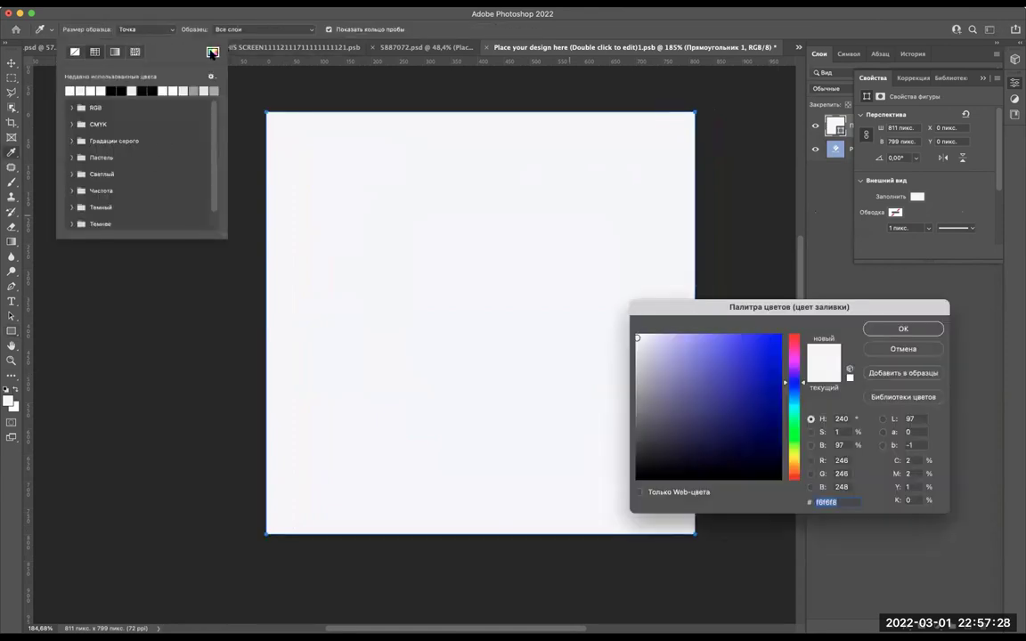
pyautogui.click(795, 425)
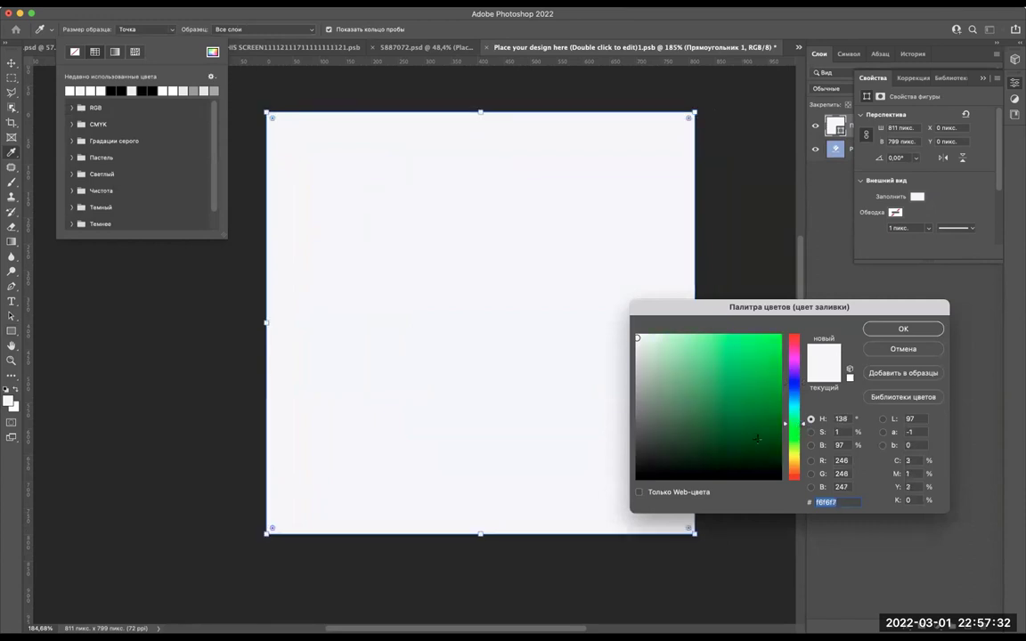
pyautogui.press('Return')
# Paste the toyyib logo as a Smart Object and enlarge it to about 233%.
pyautogui.press('cmd+v')
pyautogui.click(588, 254)
pyautogui.moveTo(512, 297)
pyautogui.mouseDown()
pyautogui.moveTo(543, 262)
pyautogui.moveTo(559, 296)
pyautogui.mouseUp()
pyautogui.press('Return')
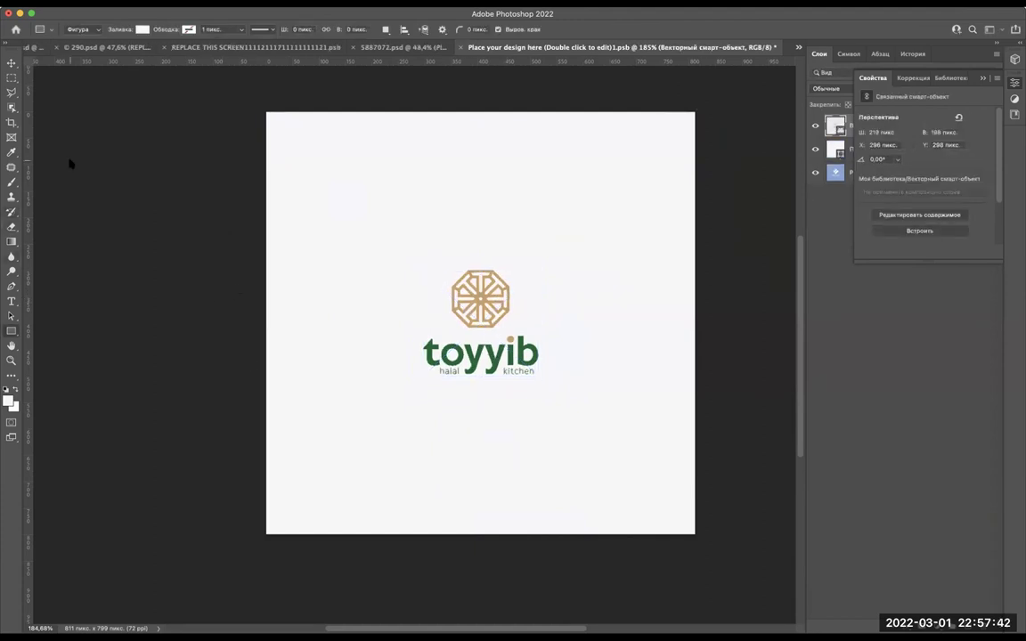
# Sample the logo's dark green 3a6639 as the foreground colour with the Eyedropper.
pyautogui.click(11, 152)
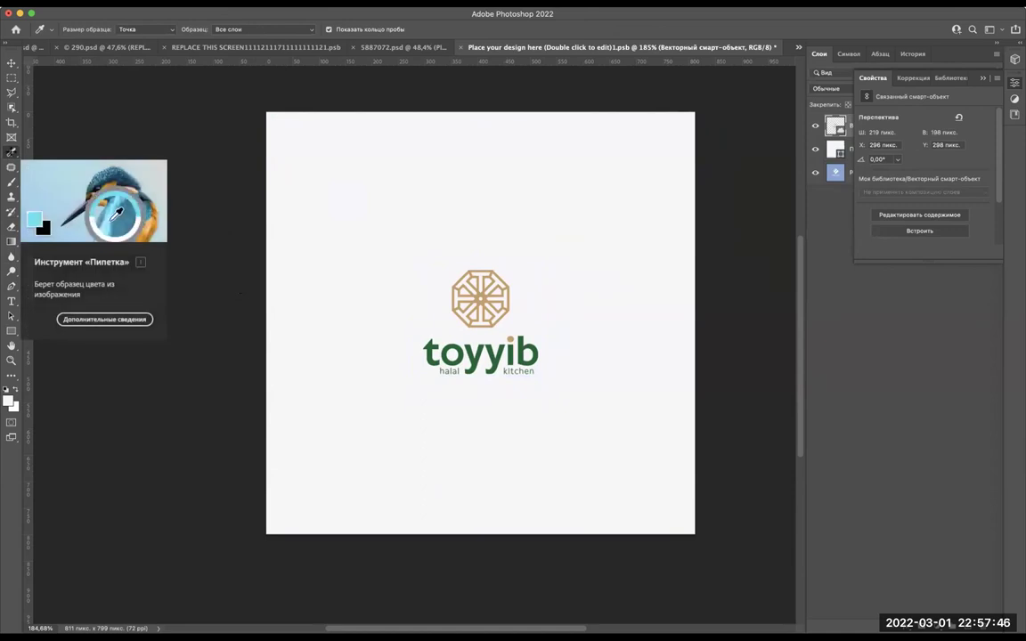
pyautogui.scroll(3, 489, 397)
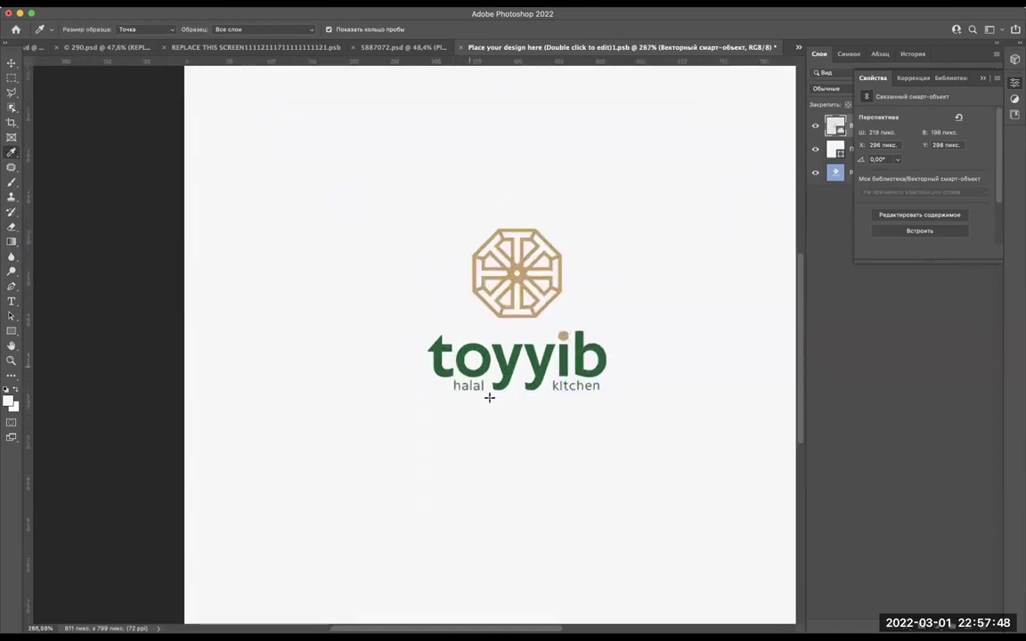
pyautogui.scroll(3, 489, 397)
pyautogui.scroll(2, 481, 389)
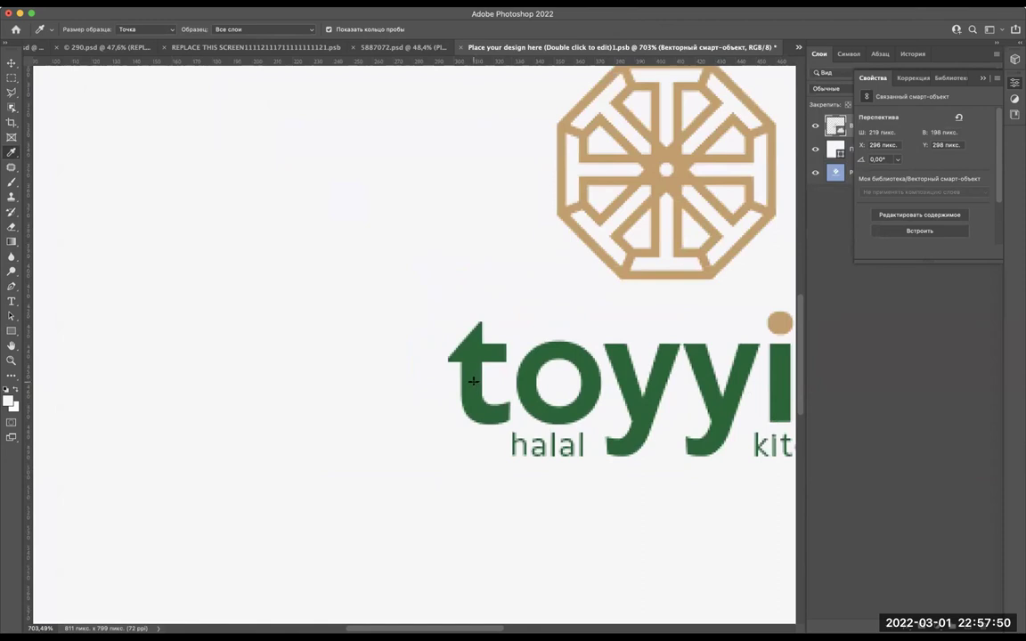
pyautogui.click(457, 351)
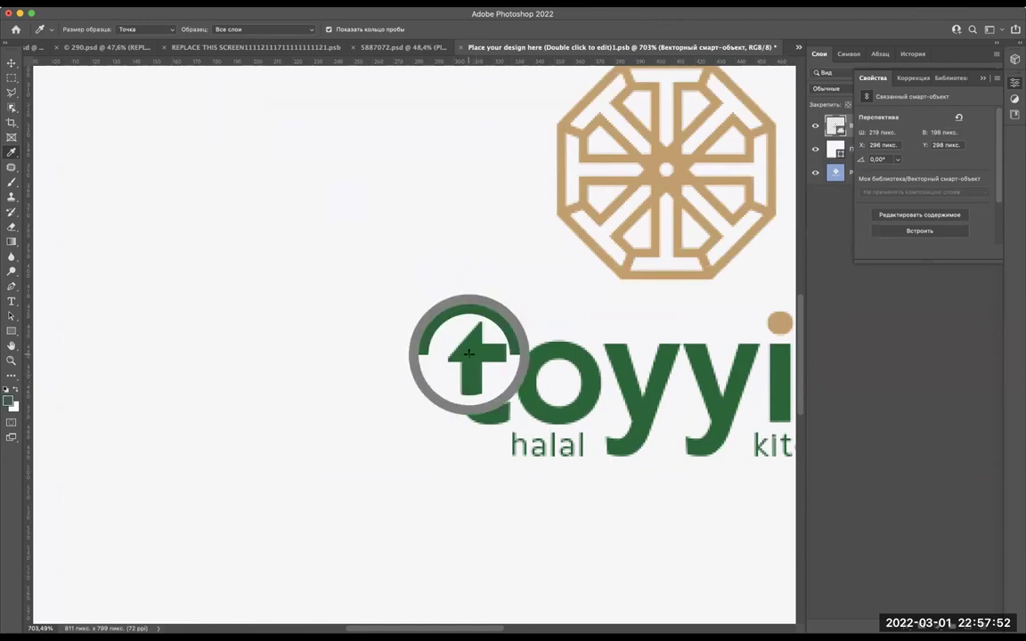
pyautogui.click(8, 400)
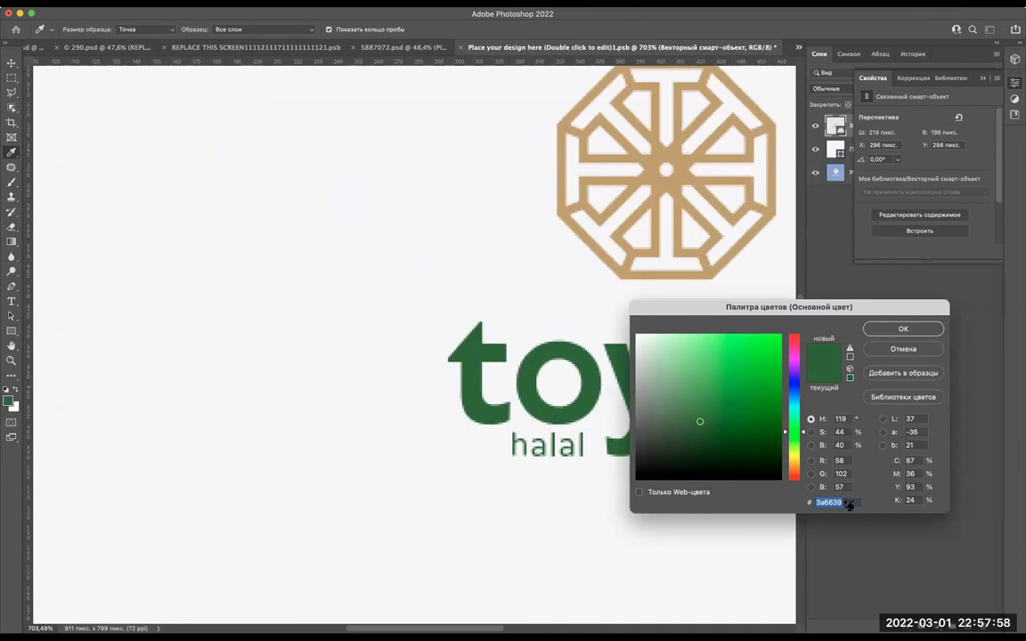
pyautogui.click(907, 329)
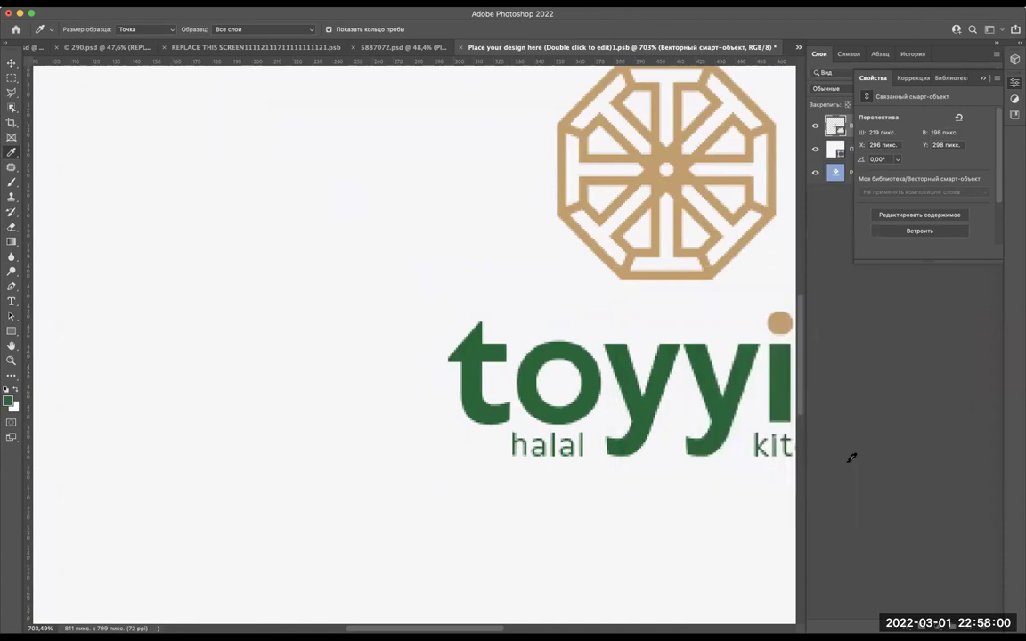
pyautogui.scroll(-5, 851, 458)
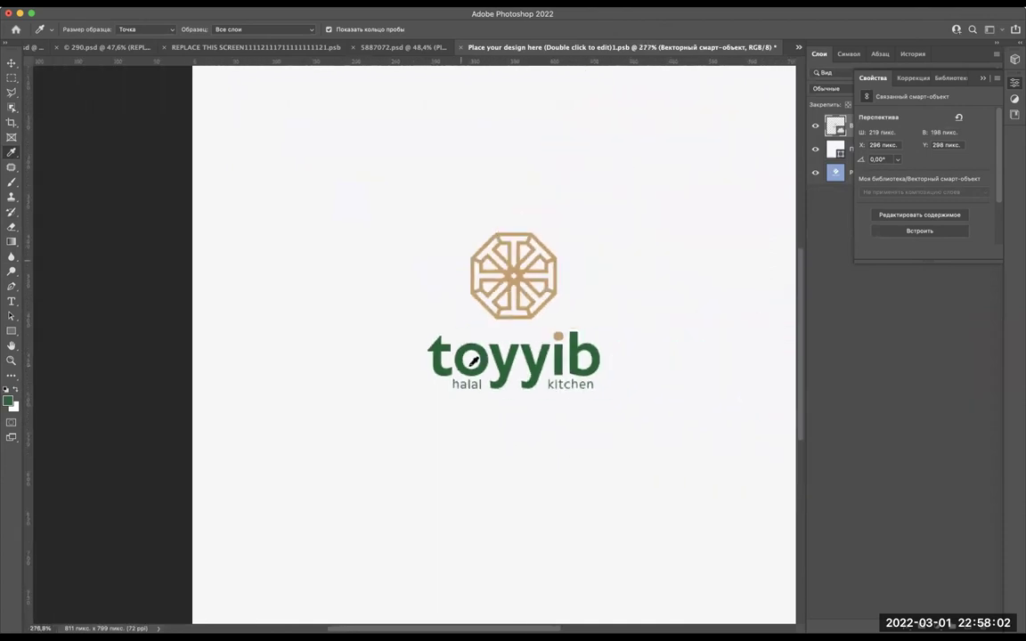
pyautogui.hscroll(3, 473, 360)
pyautogui.press('v')
pyautogui.scroll(-1, 497, 223)
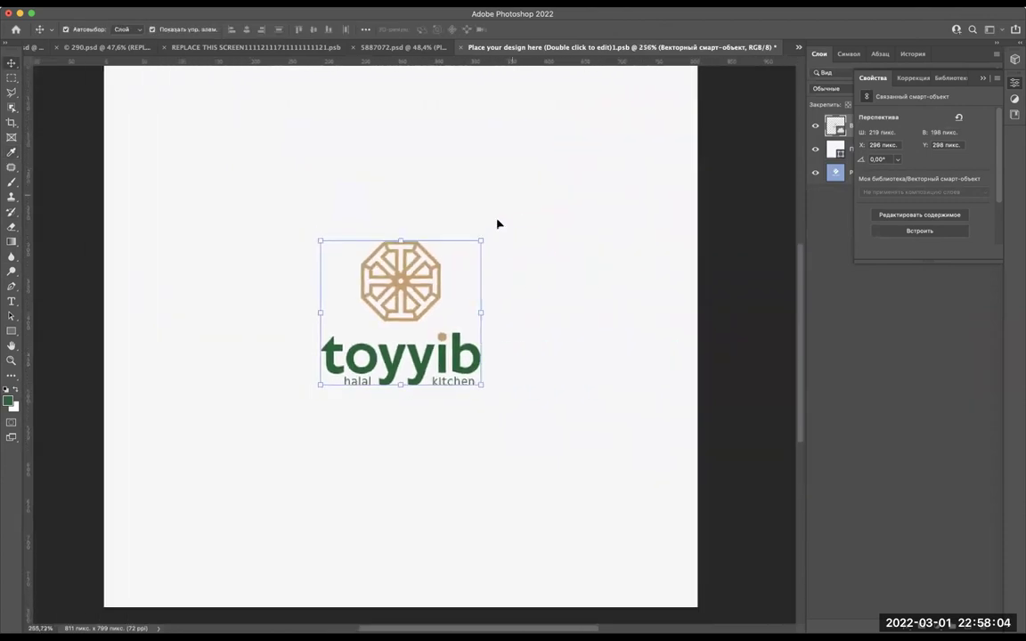
pyautogui.scroll(-1, 497, 224)
# Set the Прямоугольник 1 background rectangle's fill to hex 3a6639.
pyautogui.click(486, 162)
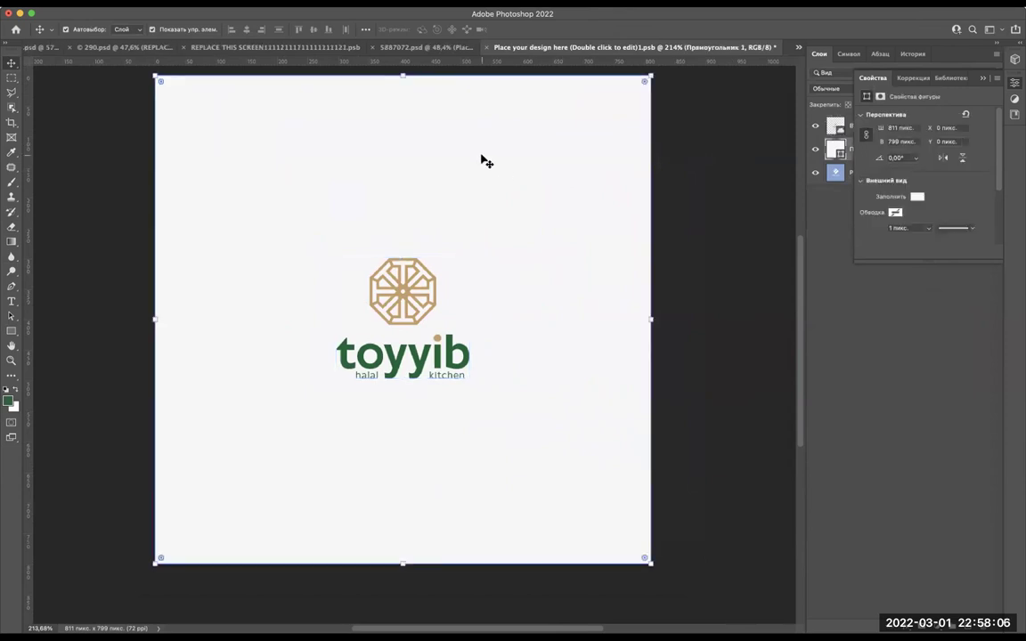
pyautogui.click(11, 331)
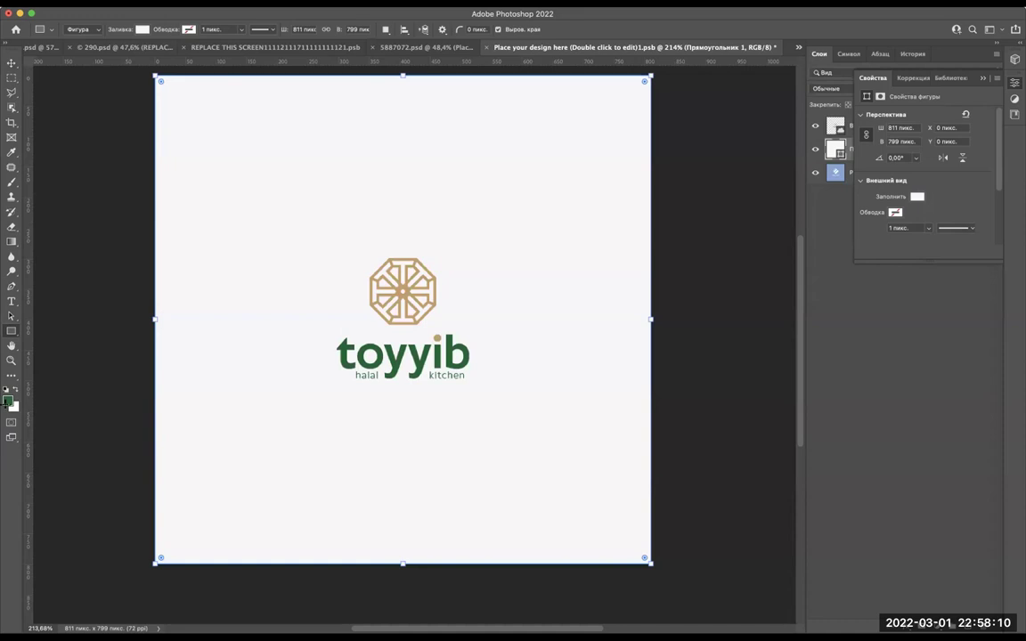
pyautogui.click(8, 400)
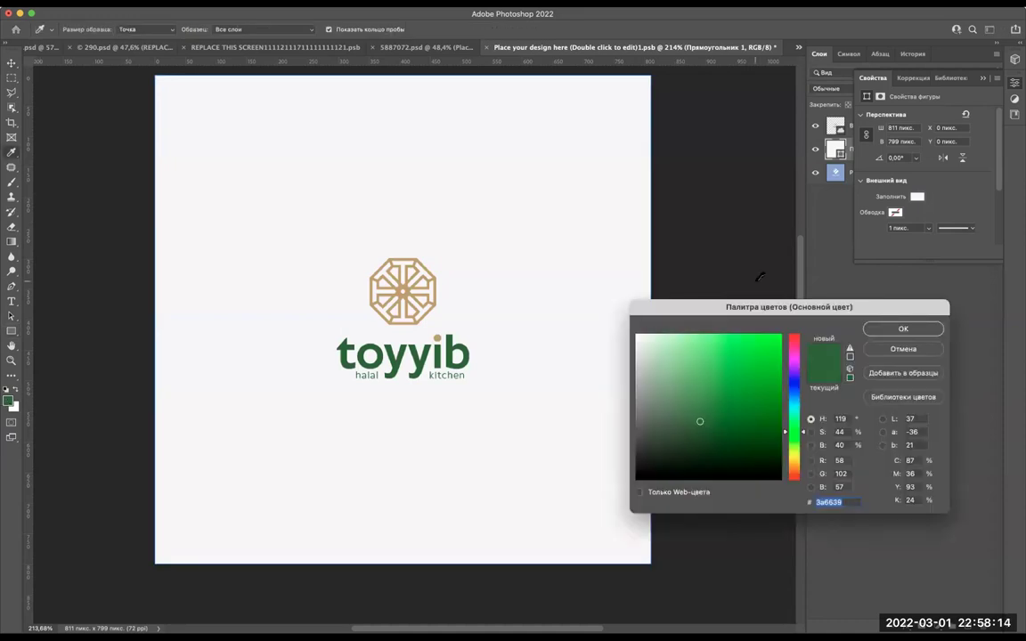
pyautogui.press('Return')
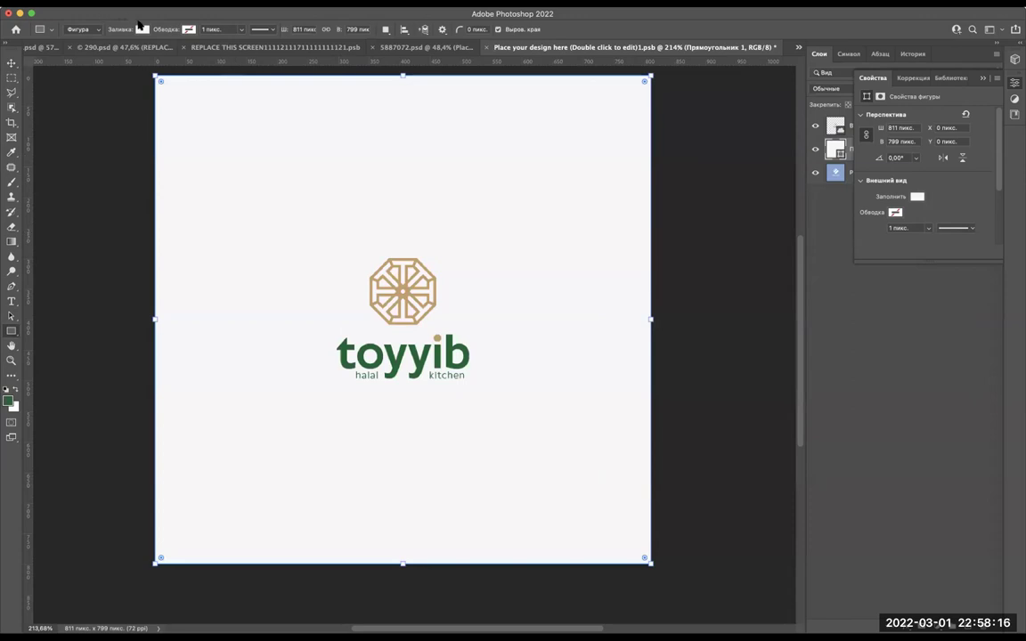
pyautogui.click(141, 29)
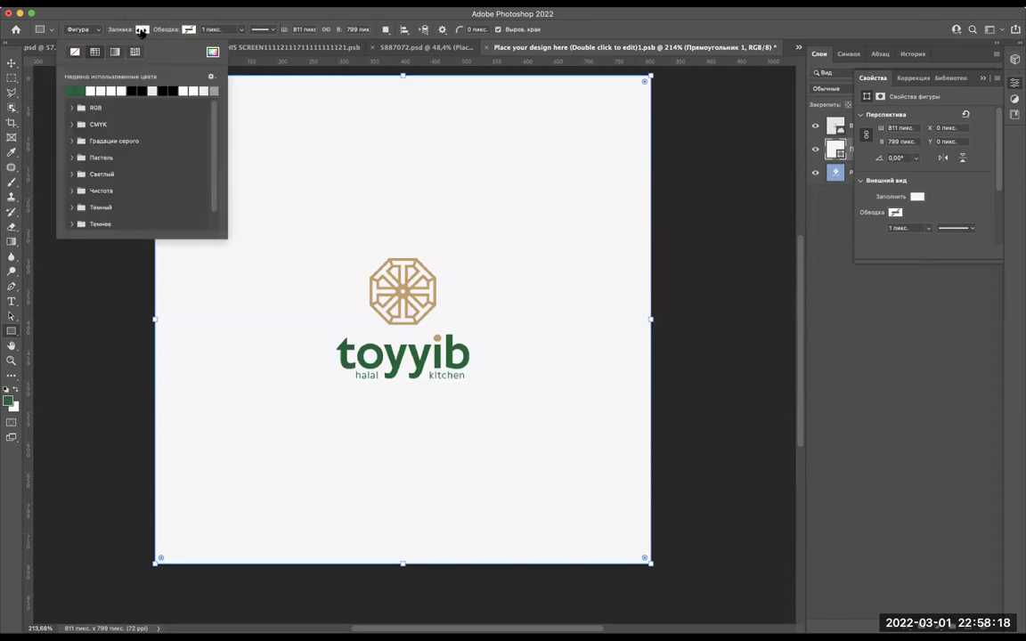
pyautogui.press('Escape')
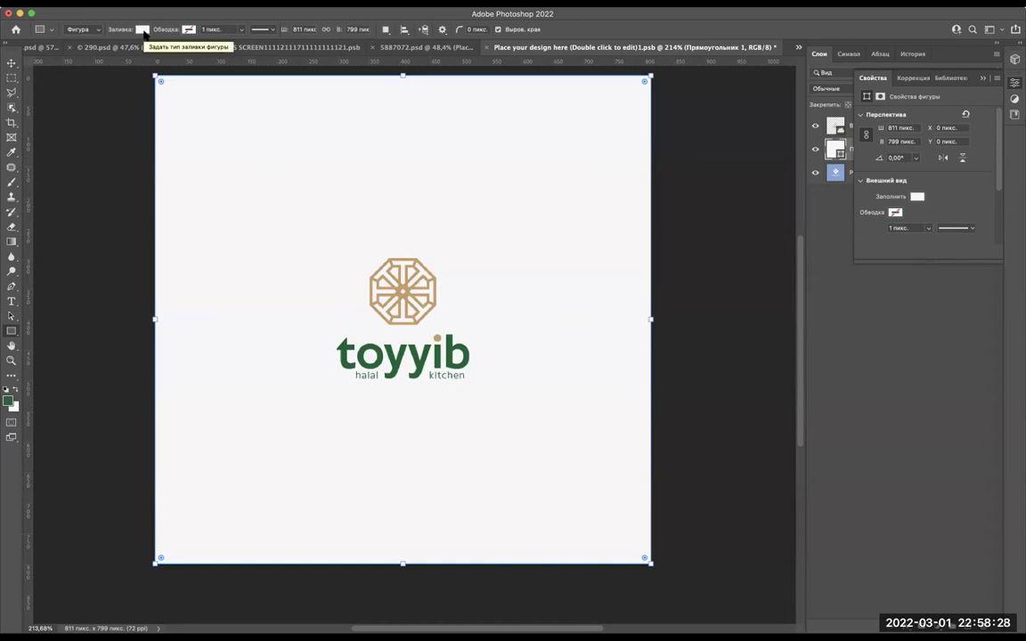
pyautogui.click(142, 31)
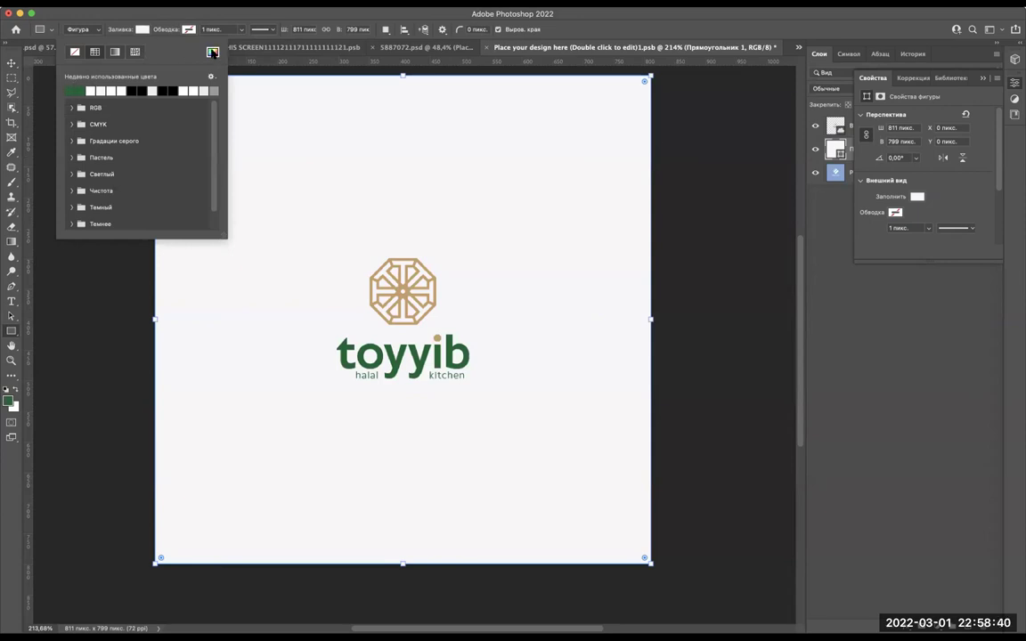
pyautogui.click(213, 53)
pyautogui.moveTo(717, 300); pyautogui.dragTo(484, 173)
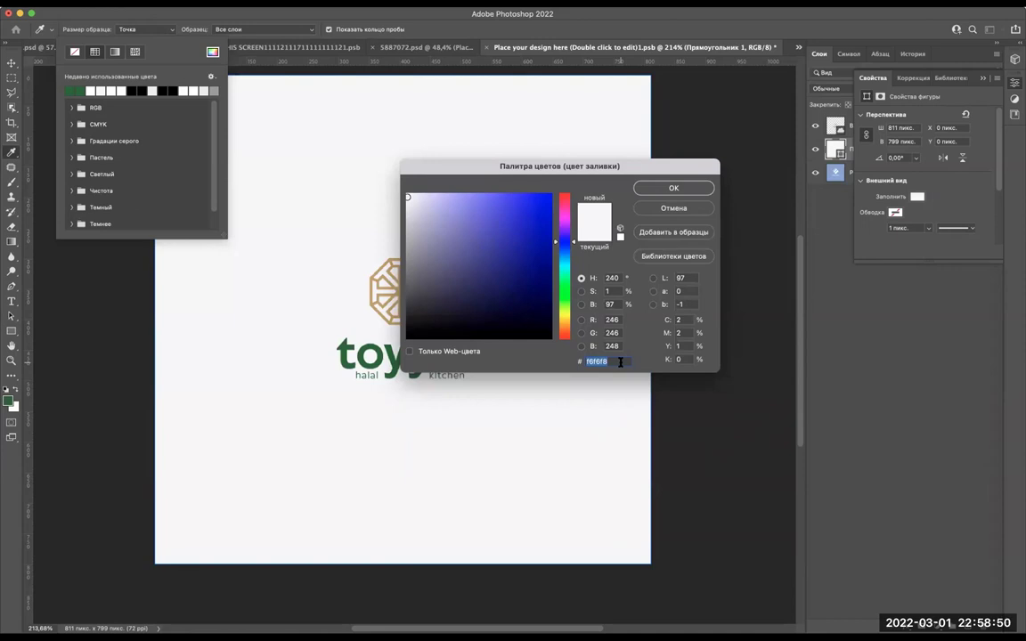
pyautogui.write('3a6639')
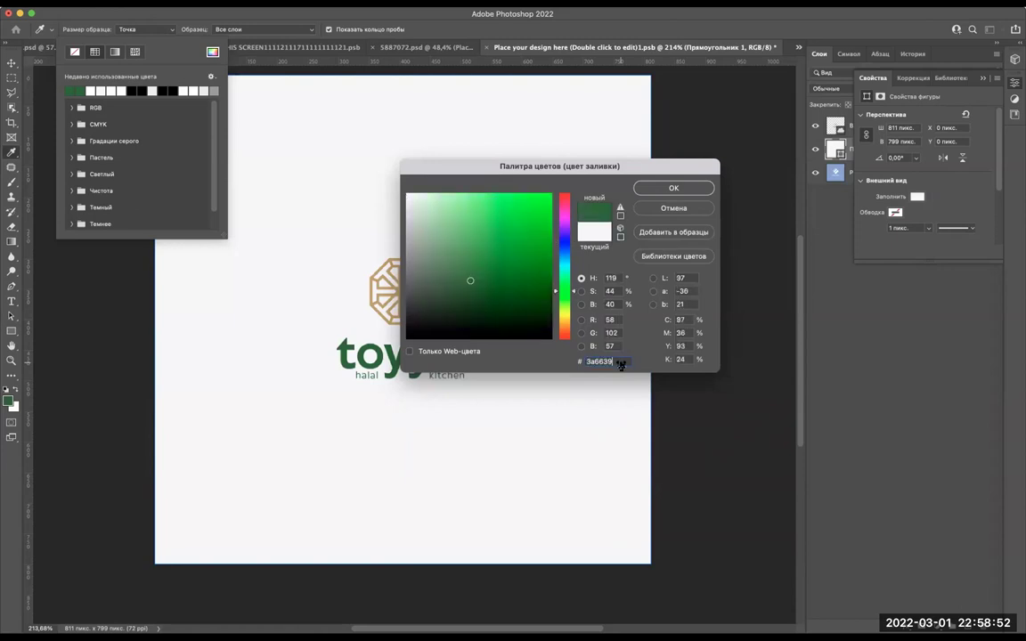
pyautogui.click(662, 190)
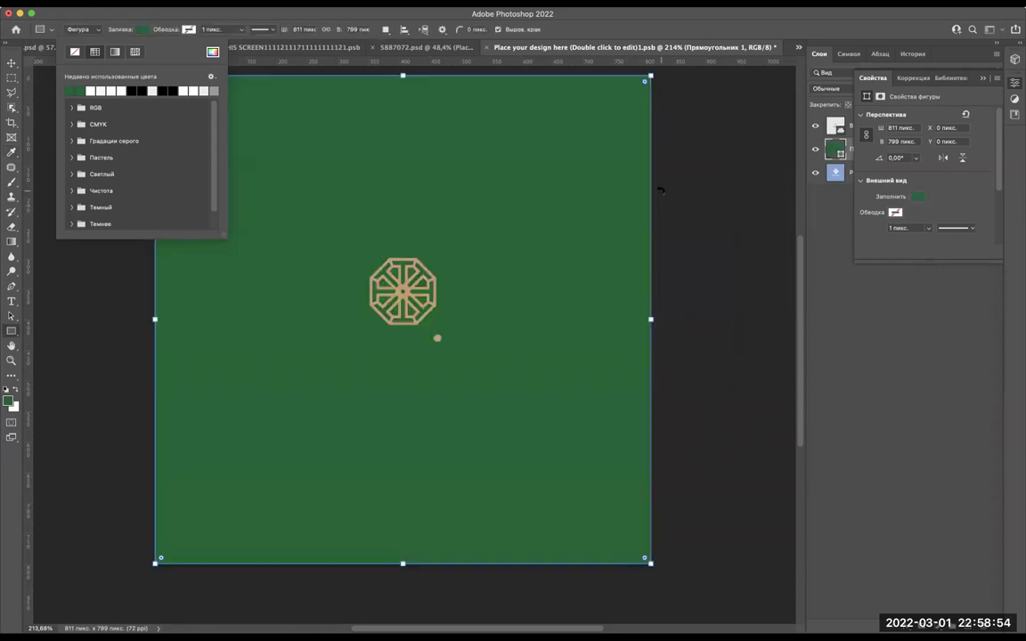
pyautogui.click(12, 62)
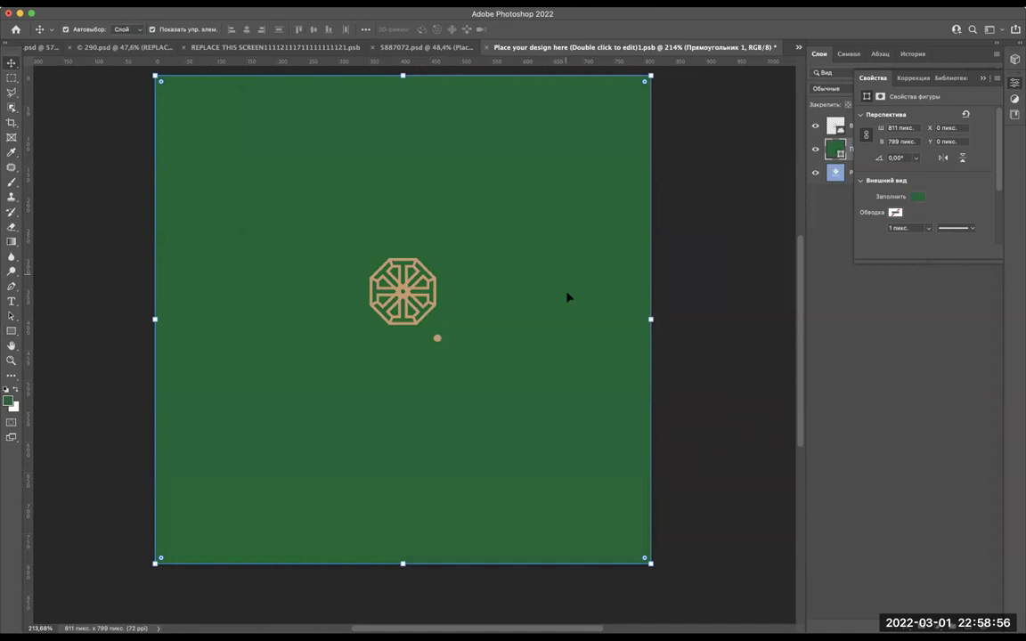
# Collapse the Properties panel and select the Векторный смарт-объект logo layer.
pyautogui.click(984, 79)
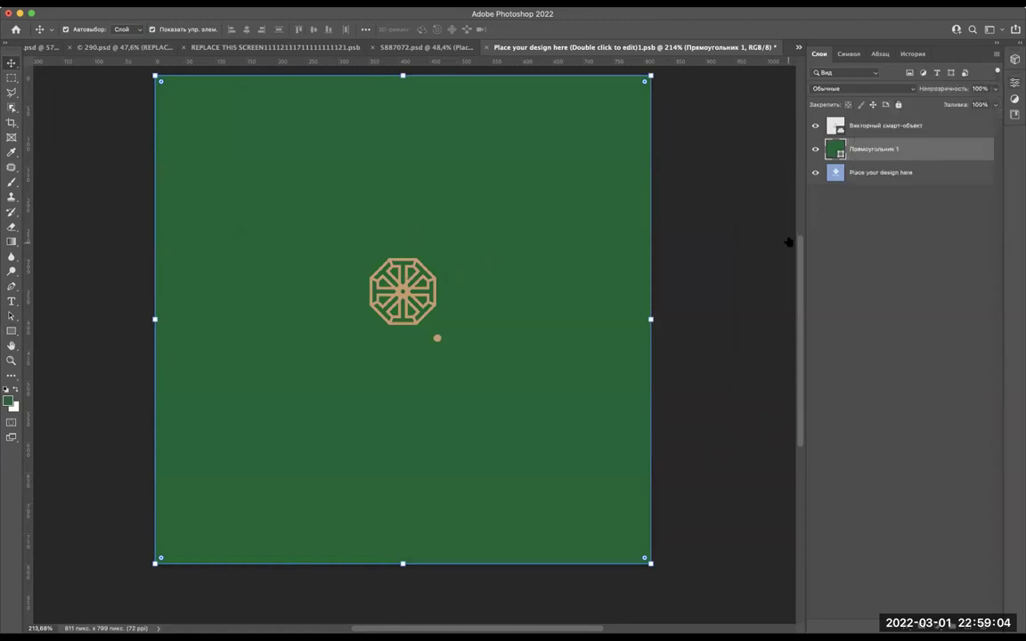
pyautogui.click(837, 128)
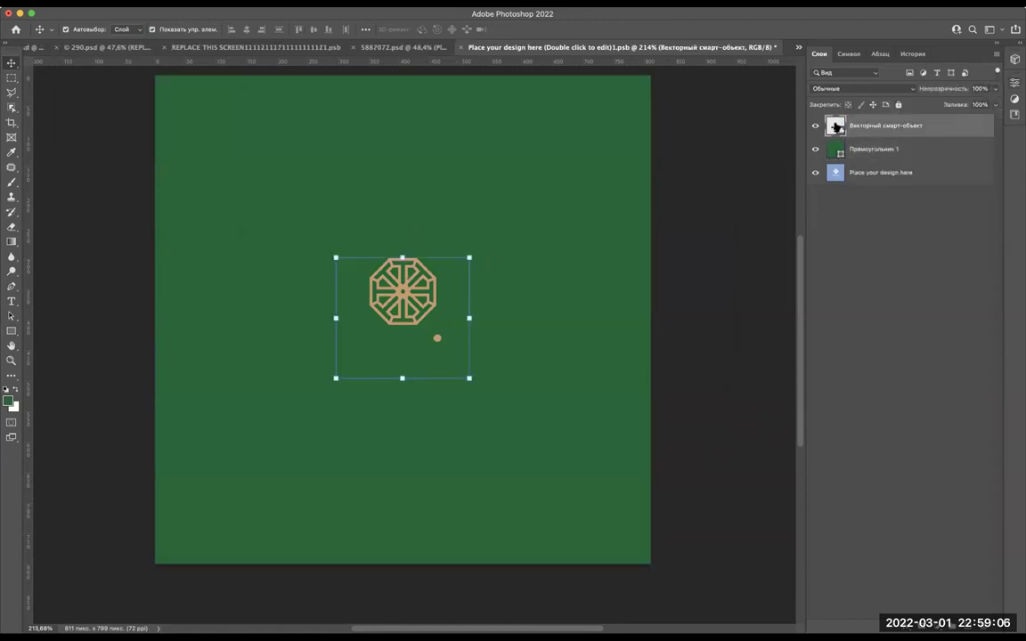
pyautogui.scroll(2, 444, 280)
pyautogui.scroll(2, 445, 280)
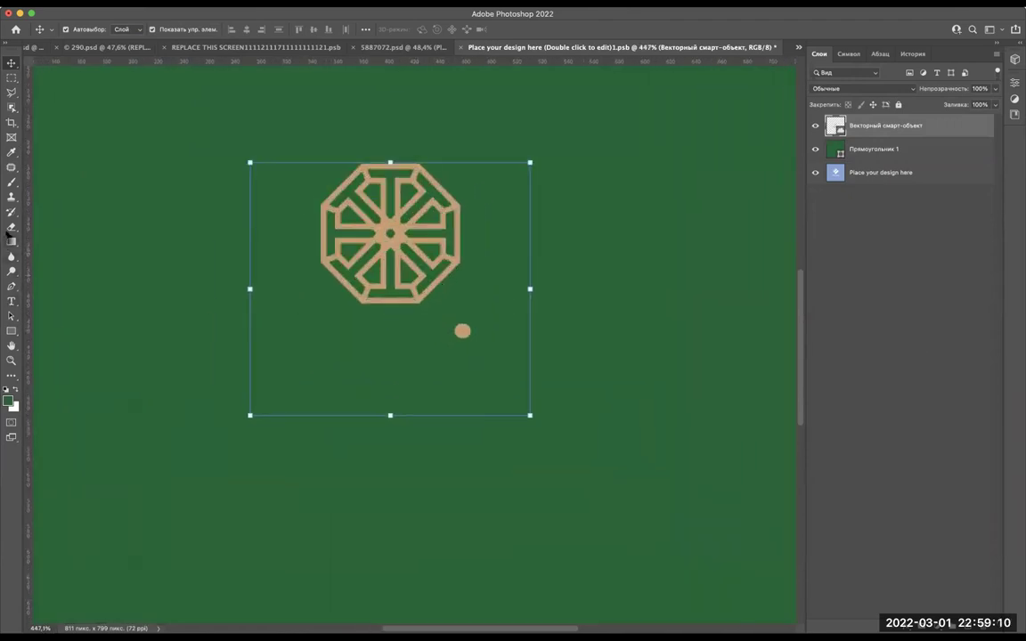
# Switch to the Move tool and bring up the logo's layer effects list.
pyautogui.click(12, 151)
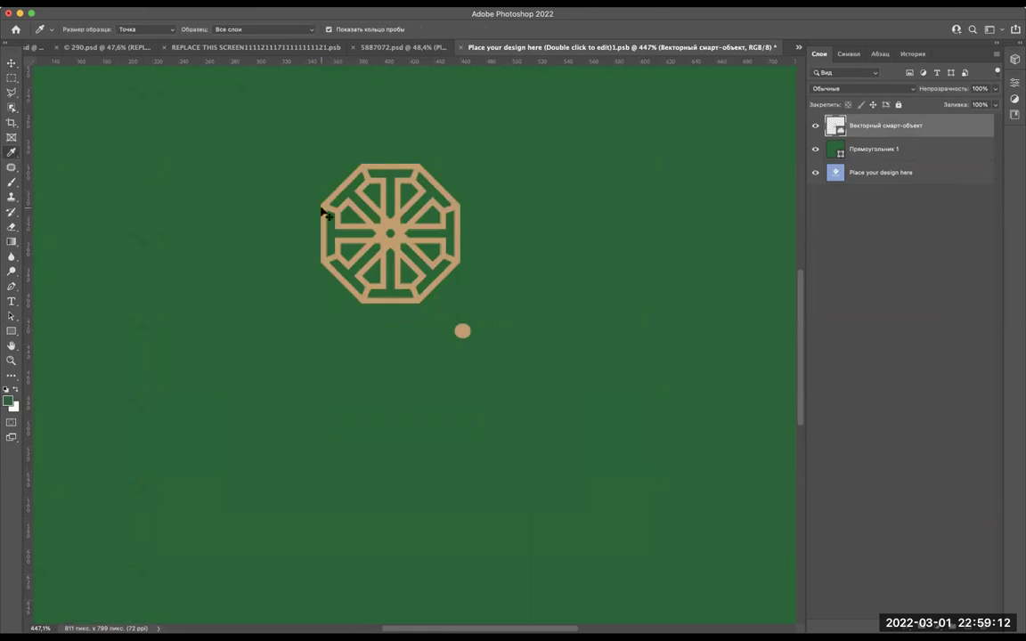
pyautogui.scroll(1, 323, 212)
pyautogui.scroll(1, 323, 212)
pyautogui.scroll(-3, 322, 212)
pyautogui.scroll(1, 323, 212)
pyautogui.scroll(1, 324, 218)
pyautogui.scroll(-1, 327, 229)
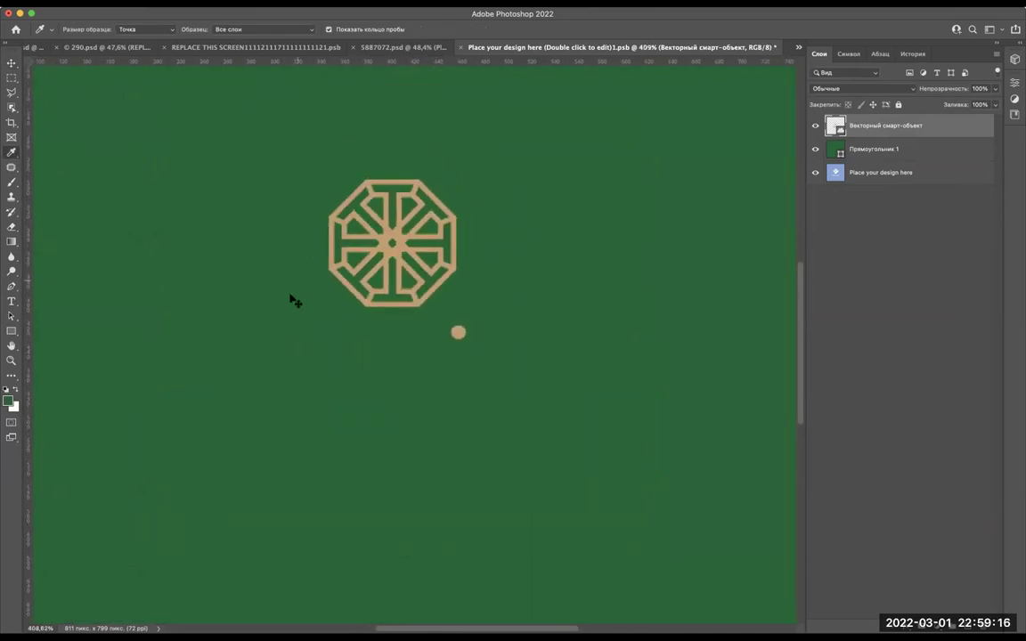
pyautogui.scroll(1, 342, 191)
pyautogui.click(13, 63)
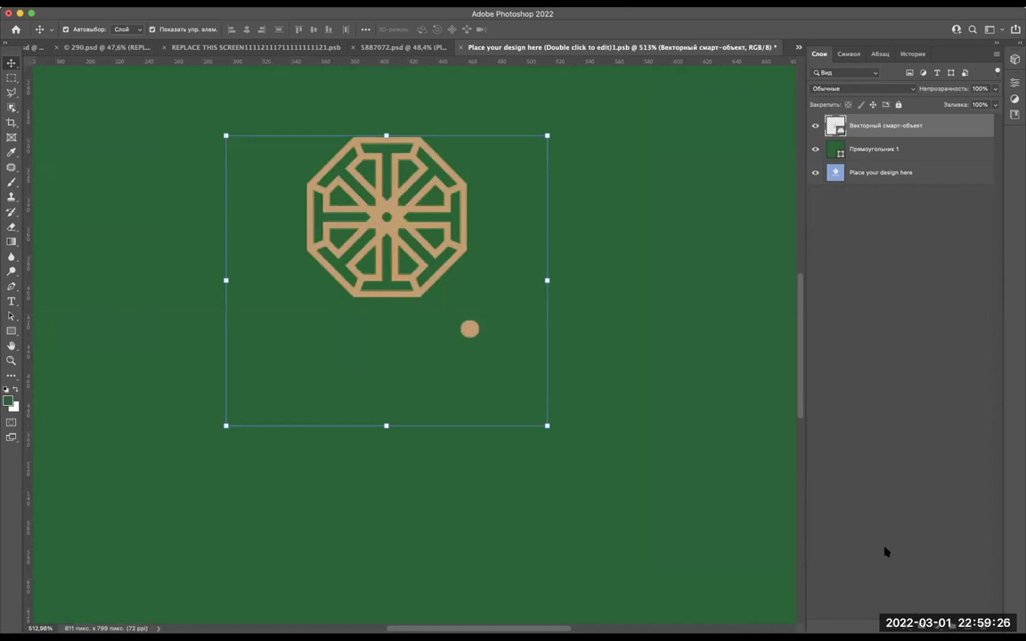
pyautogui.click(909, 627)
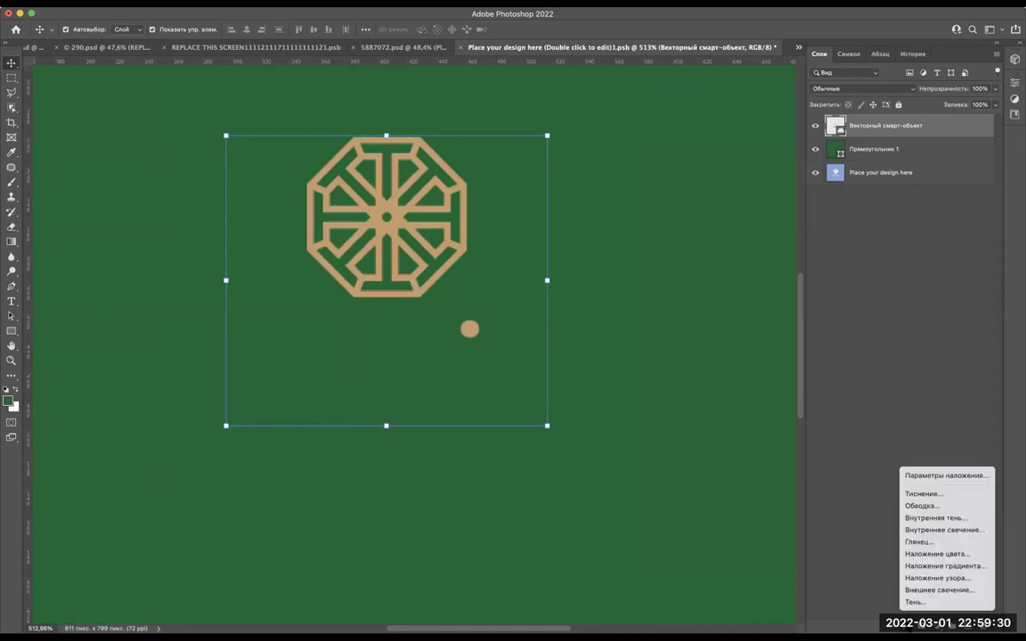
# Give the toyyib logo a white Наложение цвета overlay, then close the design document.
pyautogui.click(943, 554)
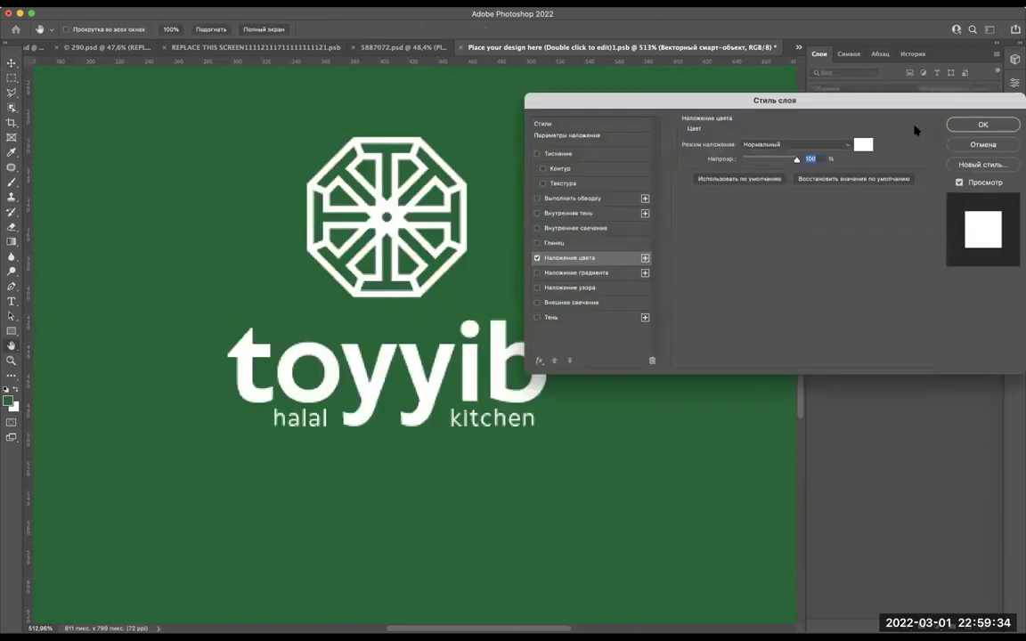
pyautogui.click(864, 144)
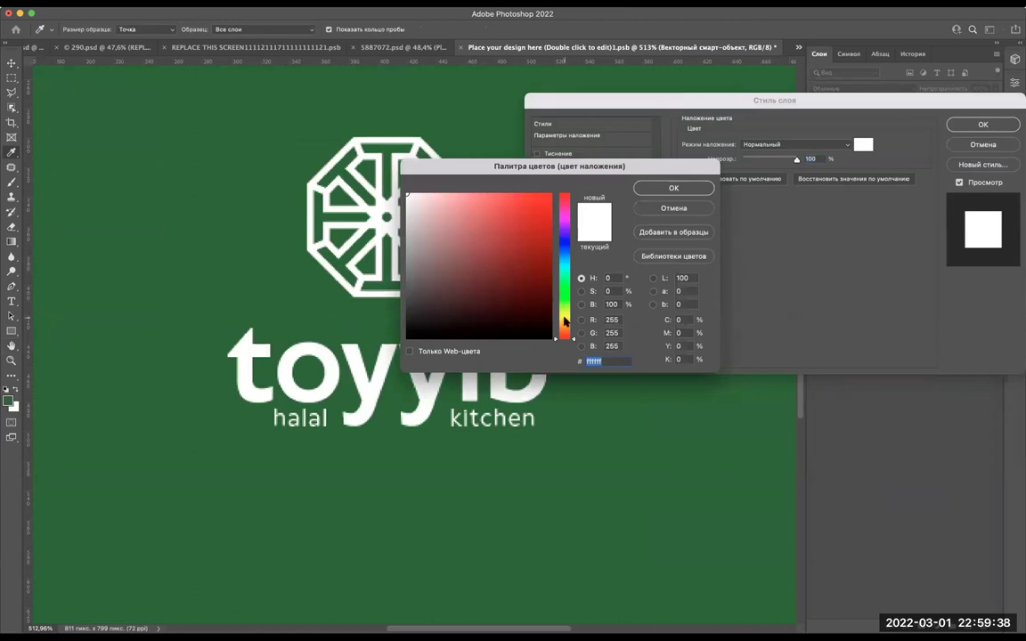
pyautogui.moveTo(558, 325); pyautogui.dragTo(561, 319)
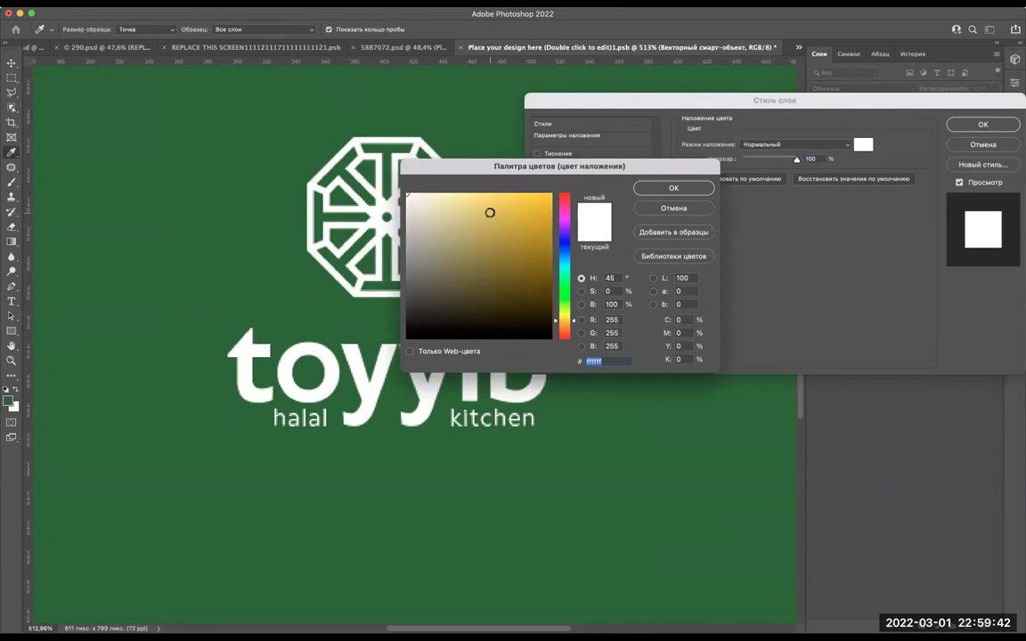
pyautogui.click(436, 193)
pyautogui.moveTo(442, 183); pyautogui.dragTo(455, 182)
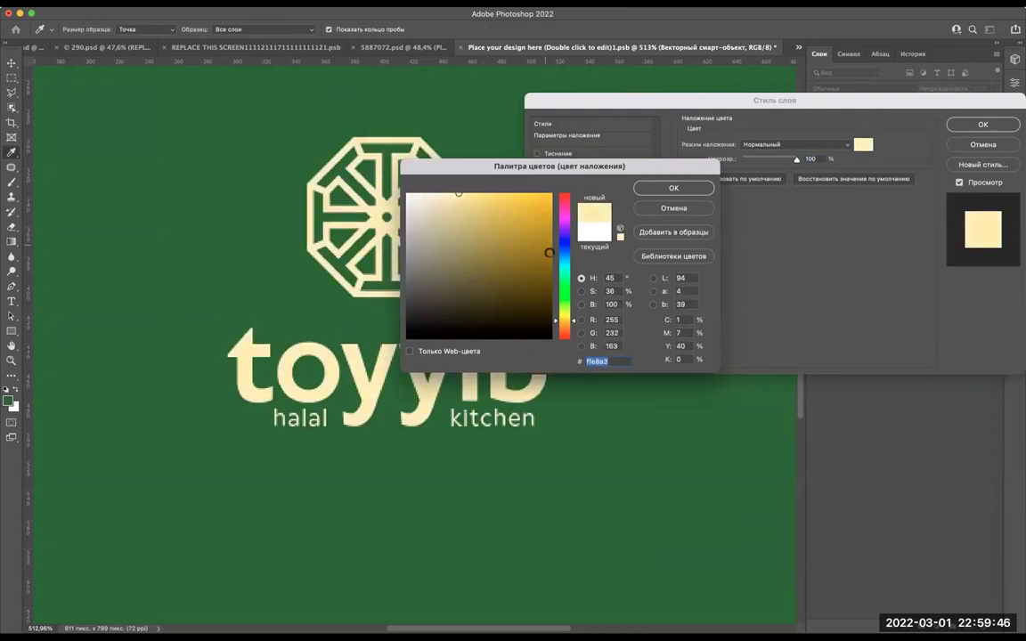
pyautogui.click(564, 327)
pyautogui.click(570, 326)
pyautogui.click(569, 325)
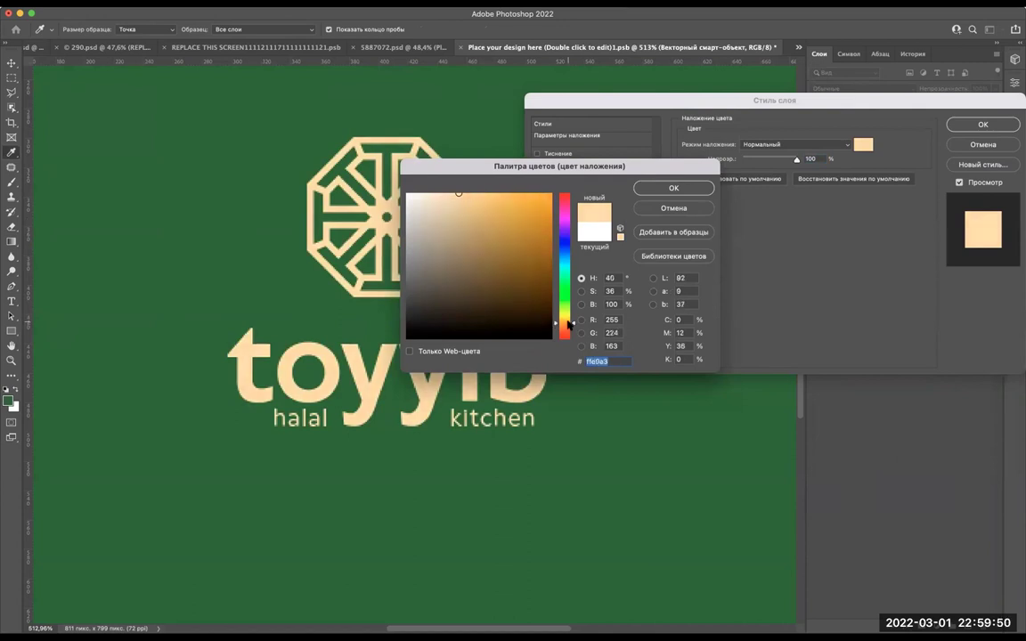
pyautogui.click(673, 208)
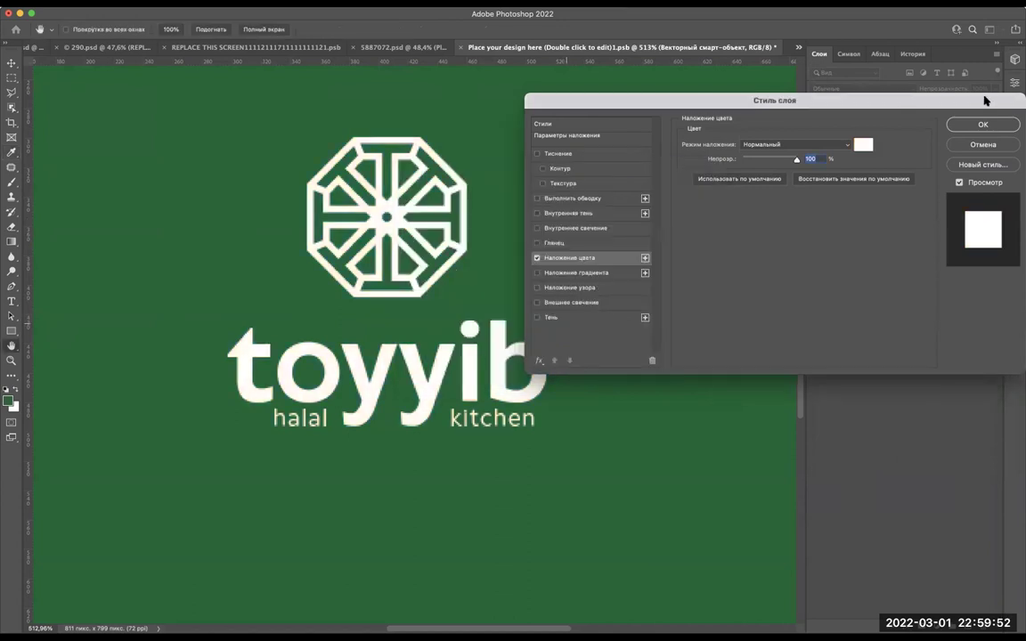
pyautogui.click(982, 144)
pyautogui.scroll(-5, 355, 252)
pyautogui.press('super+w')
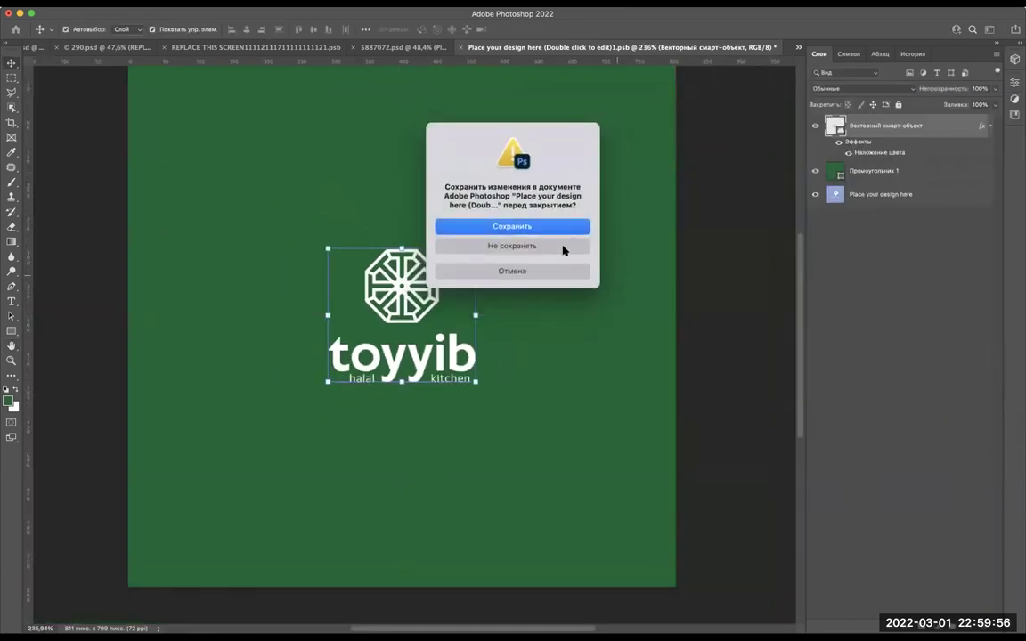
# Save the edited logo back into the mockup and select the Notebook 2 design layer.
pyautogui.click(504, 227)
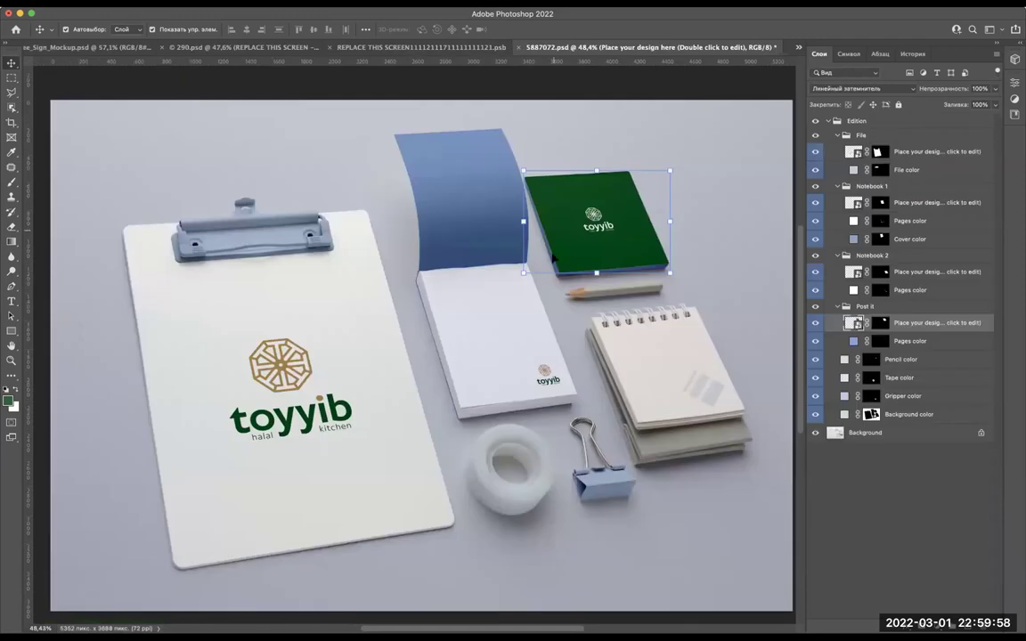
pyautogui.scroll(1, 651, 372)
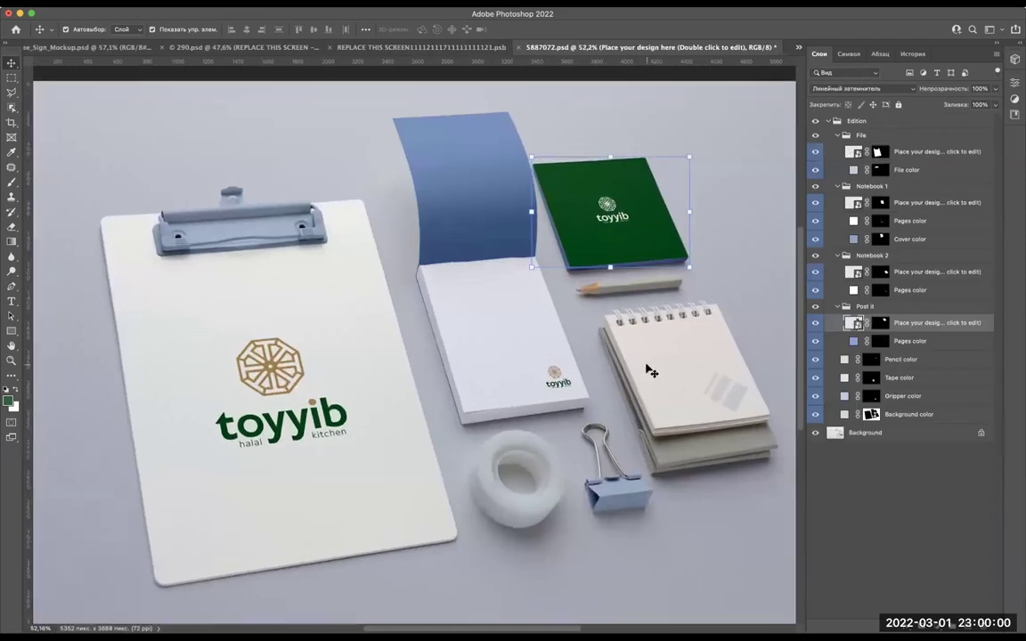
pyautogui.scroll(1, 651, 372)
pyautogui.scroll(1, 651, 371)
pyautogui.scroll(1, 651, 372)
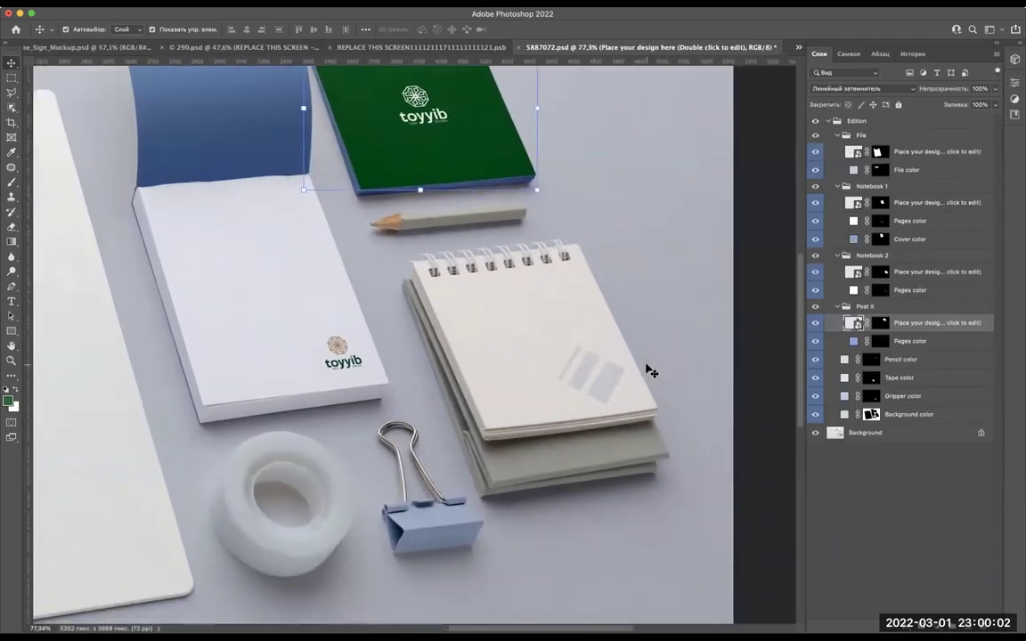
pyautogui.scroll(2, 651, 371)
pyautogui.hscroll(3, 684, 385)
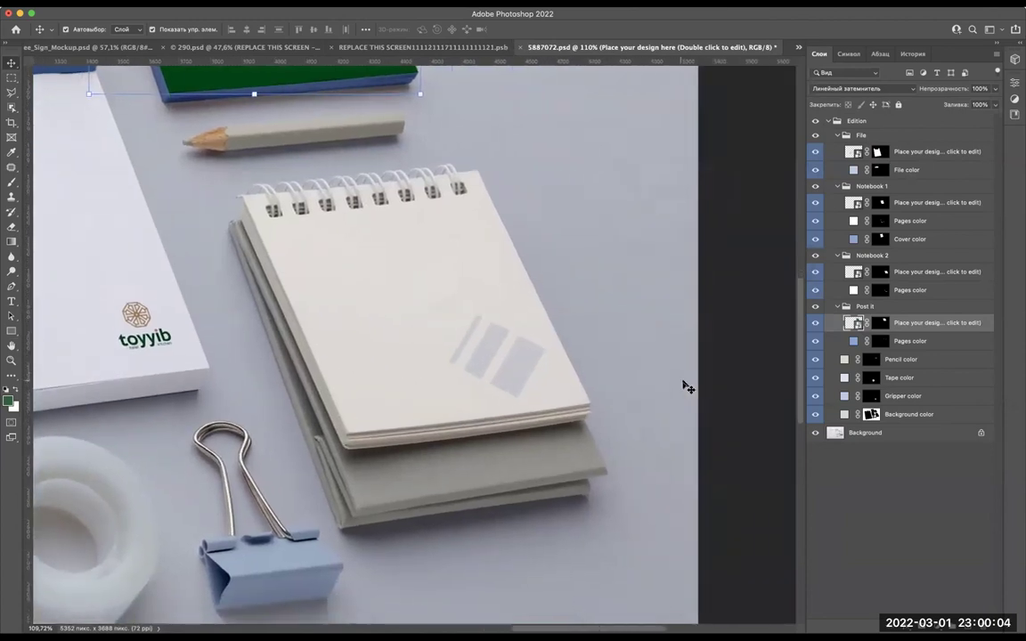
pyautogui.click(481, 322)
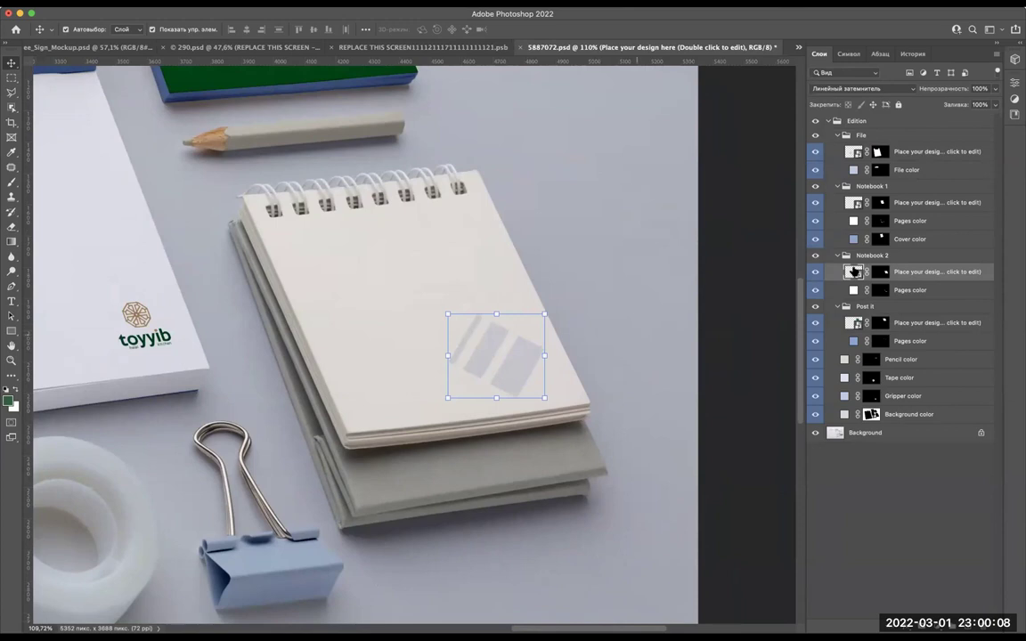
pyautogui.scroll(-3, 441, 329)
pyautogui.scroll(3, 497, 409)
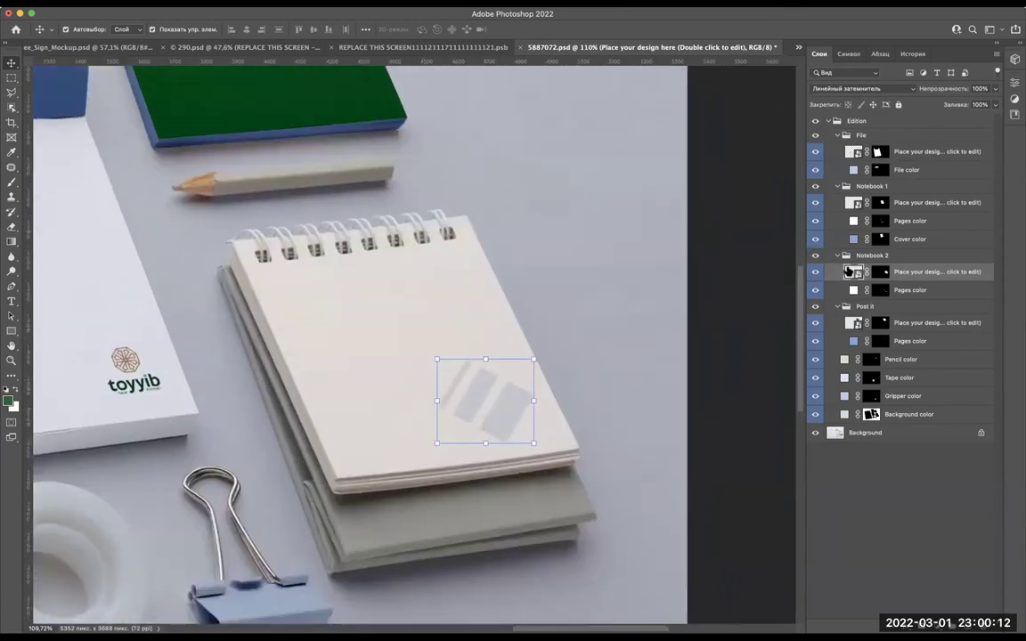
# Open the Notebook 2 smart object's placeholder design as its own .psb document.
pyautogui.doubleClick(848, 271)
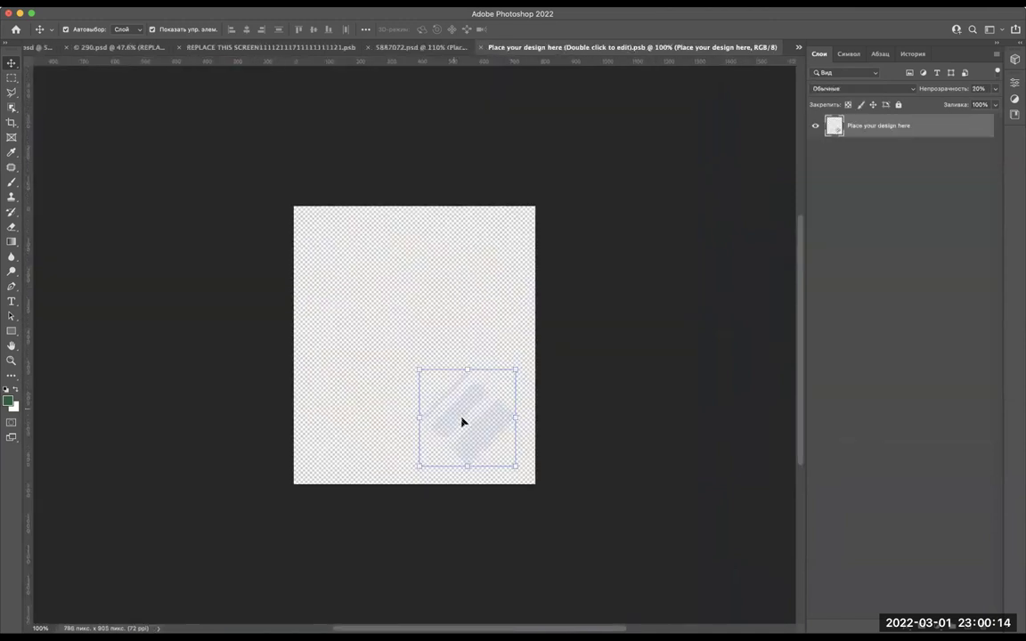
pyautogui.scroll(3, 465, 422)
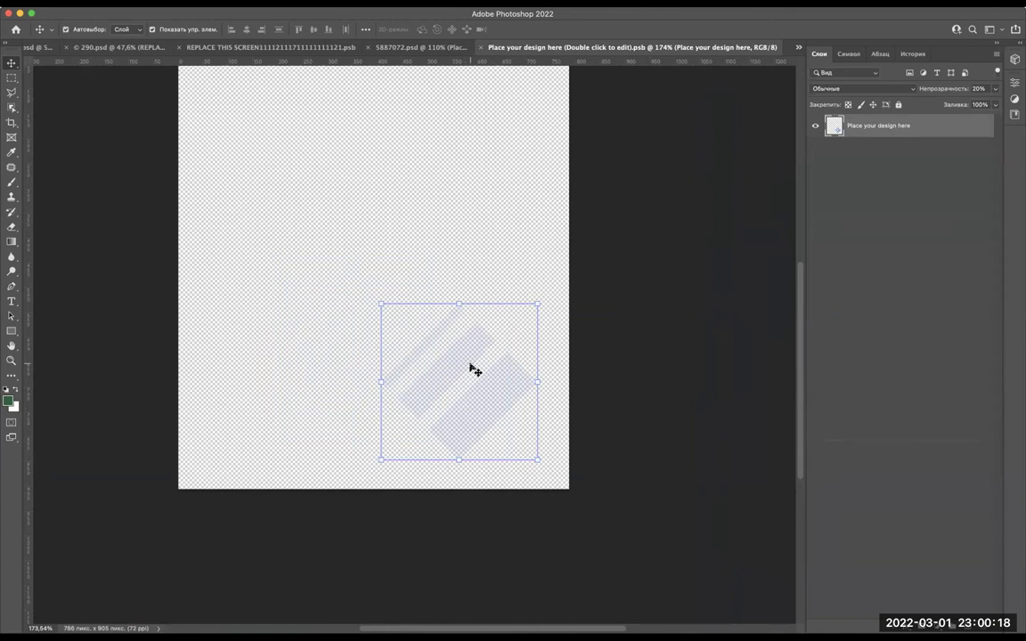
pyautogui.click(476, 217)
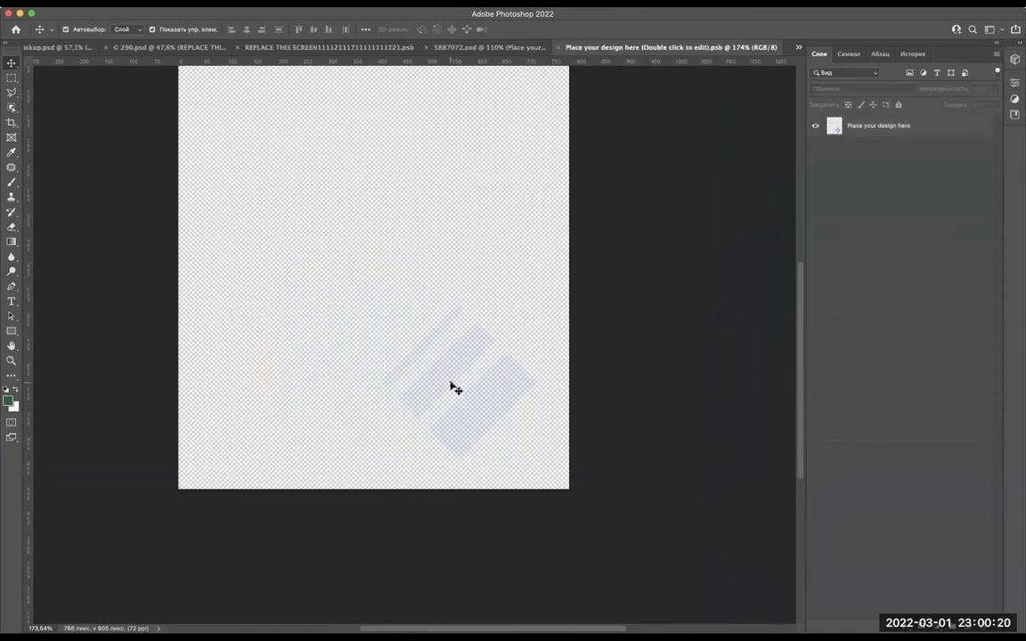
pyautogui.scroll(2, 455, 390)
pyautogui.scroll(2, 451, 387)
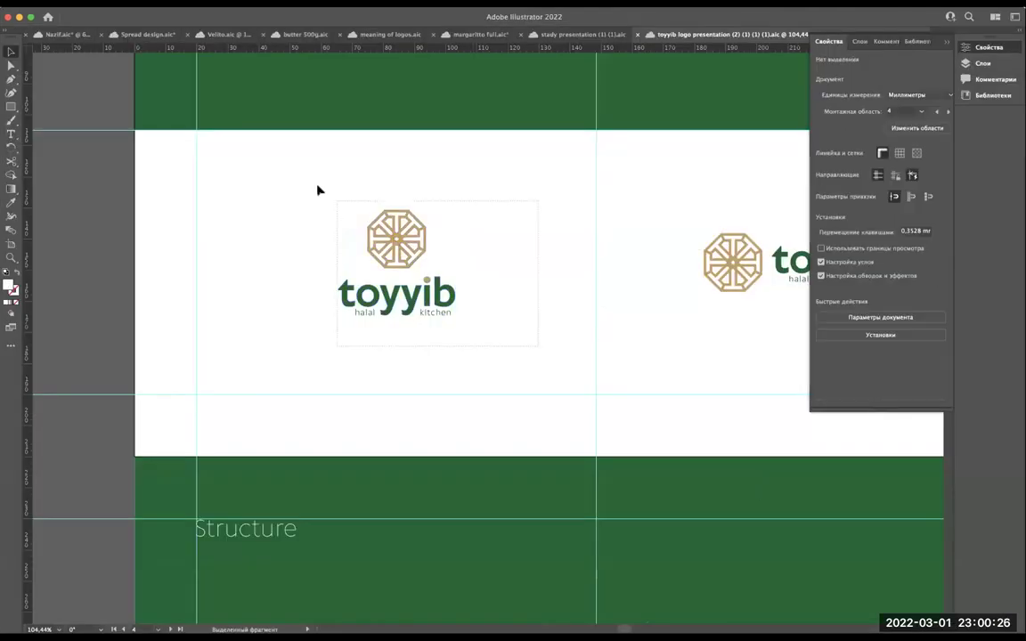
# Select the stacked toyyib logo as one object in Illustrator, then return to Photoshop.
pyautogui.press('a')
pyautogui.press('v')
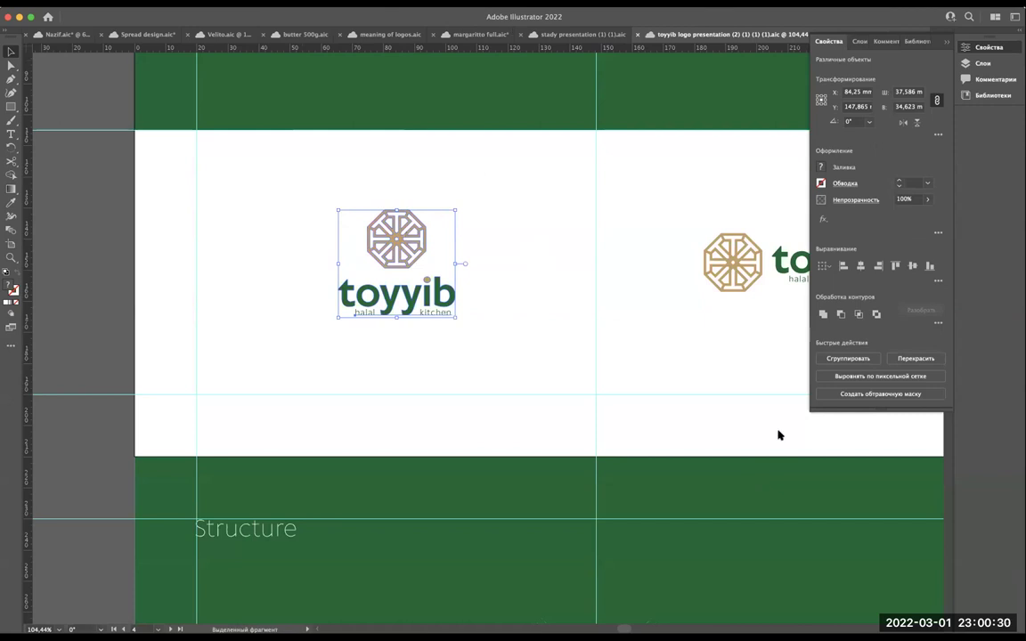
pyautogui.press('super+Tab')
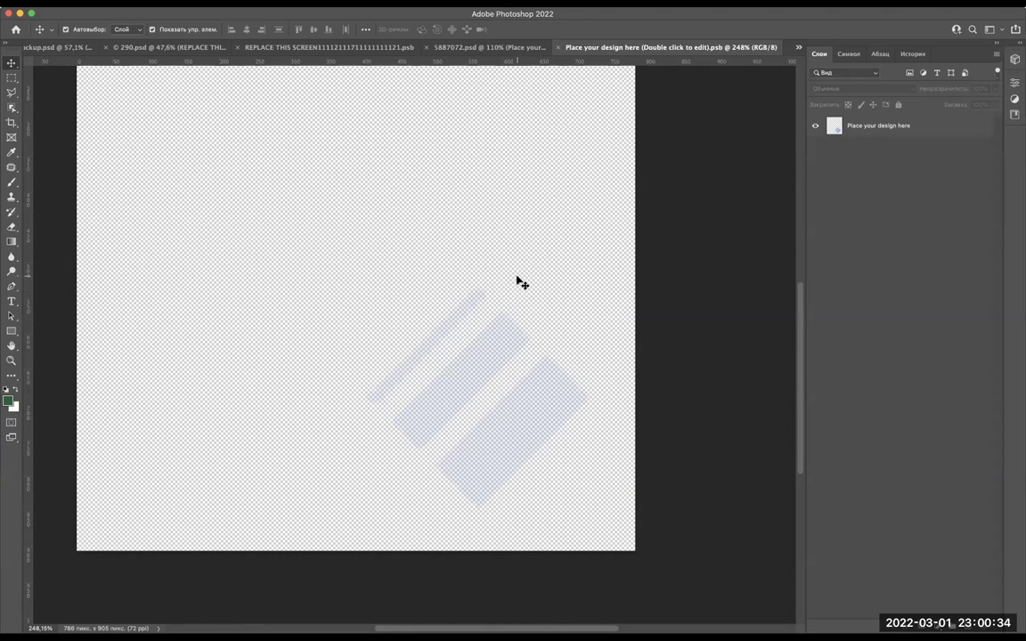
# Paste the toyyib logo as a smart object, enlarged over the placeholder's lower right.
pyautogui.press('super+v')
pyautogui.click(599, 254)
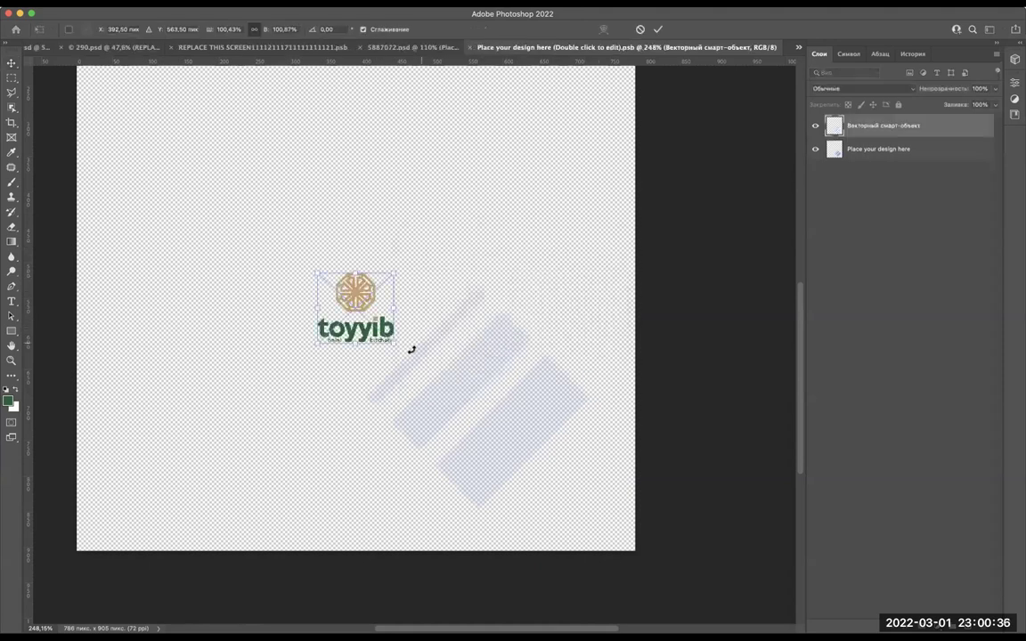
pyautogui.moveTo(396, 345)
pyautogui.mouseDown()
pyautogui.moveTo(489, 384)
pyautogui.moveTo(473, 411)
pyautogui.moveTo(490, 433)
pyautogui.mouseUp()
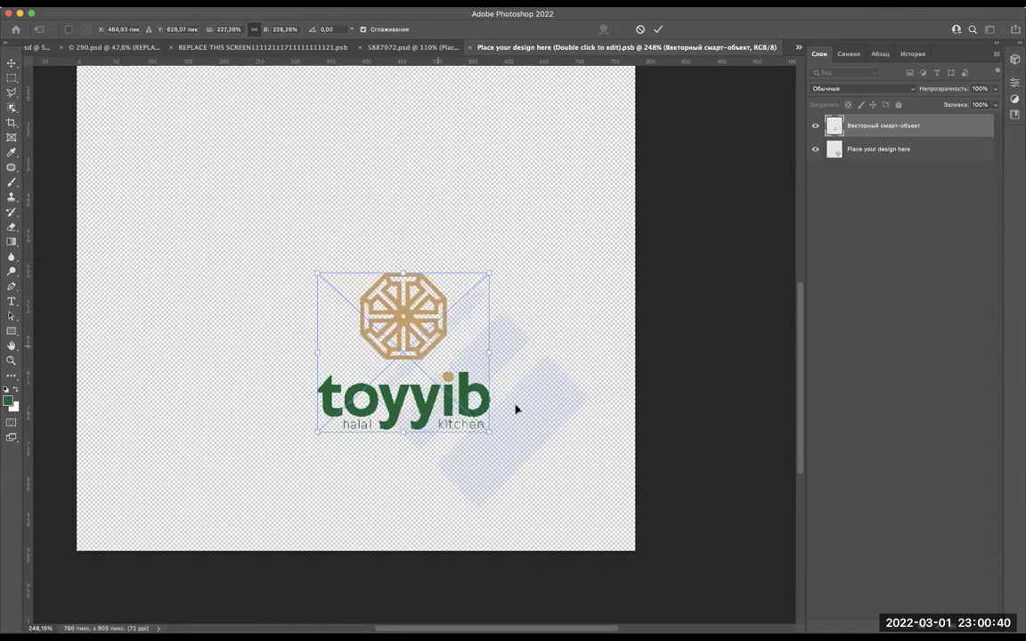
pyautogui.moveTo(442, 325); pyautogui.dragTo(518, 389)
pyautogui.moveTo(480, 335)
pyautogui.mouseDown()
pyautogui.moveTo(486, 229)
pyautogui.moveTo(486, 319)
pyautogui.mouseUp()
pyautogui.press('Return')
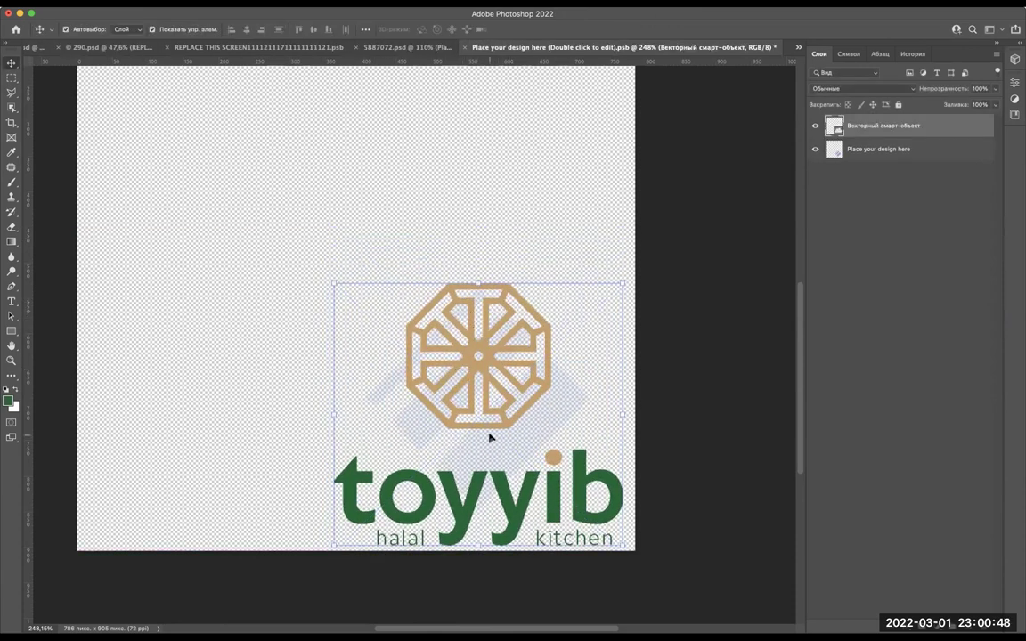
pyautogui.scroll(-5, 489, 437)
pyautogui.scroll(-5, 523, 351)
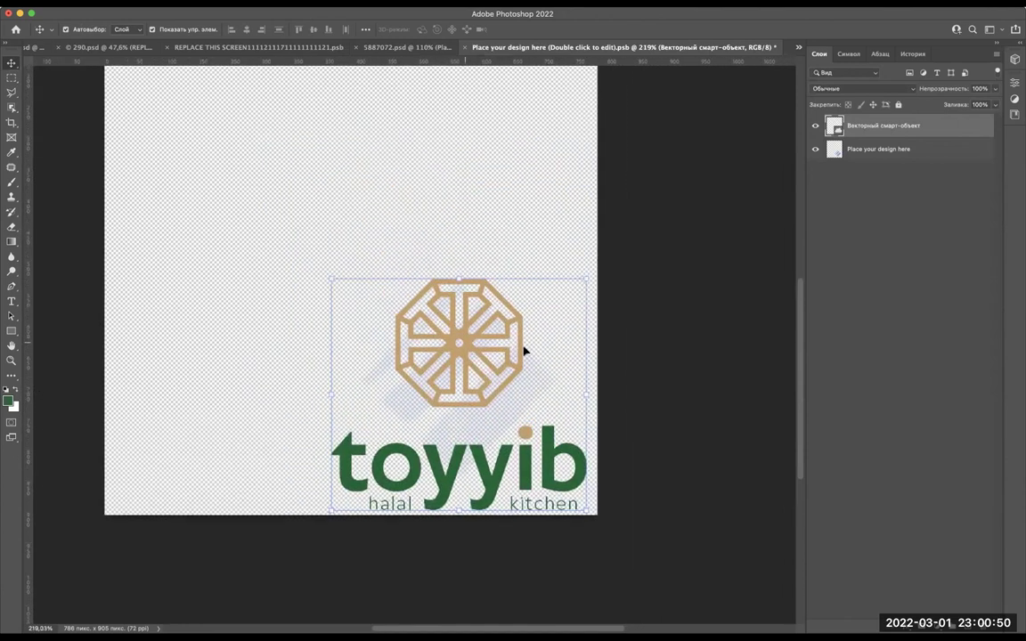
pyautogui.scroll(3, 437, 443)
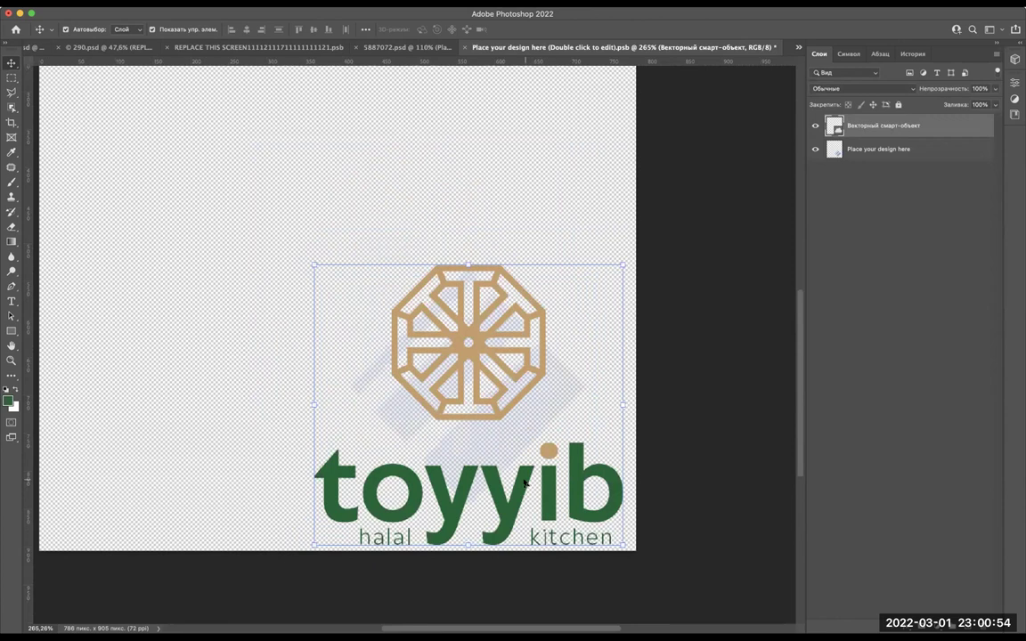
# Rasterize the pasted logo layer so the Eraser can edit it.
pyautogui.press('e')
pyautogui.click(263, 179)
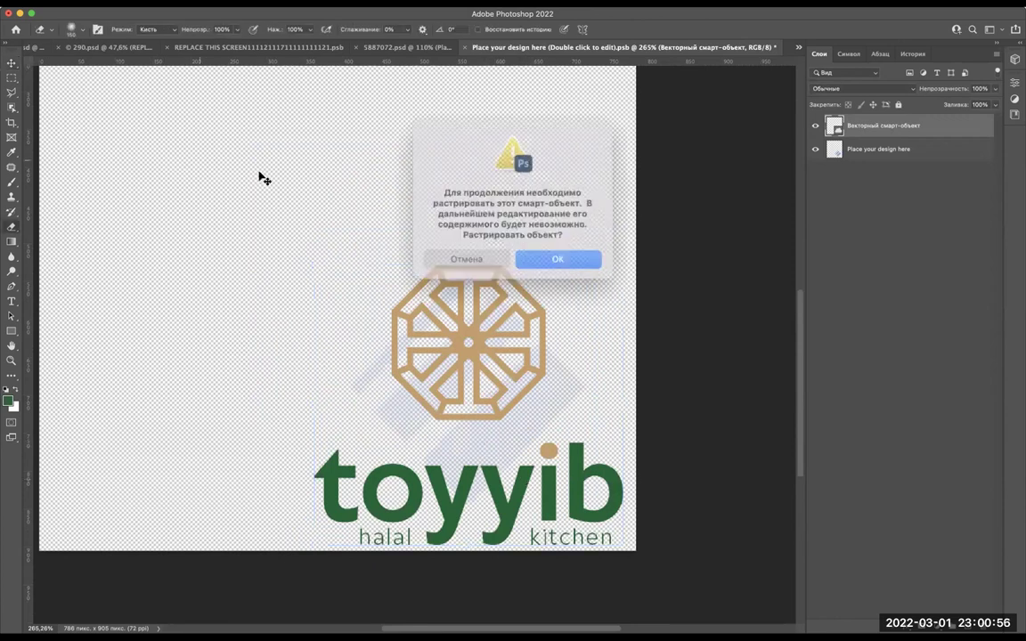
pyautogui.press('Escape')
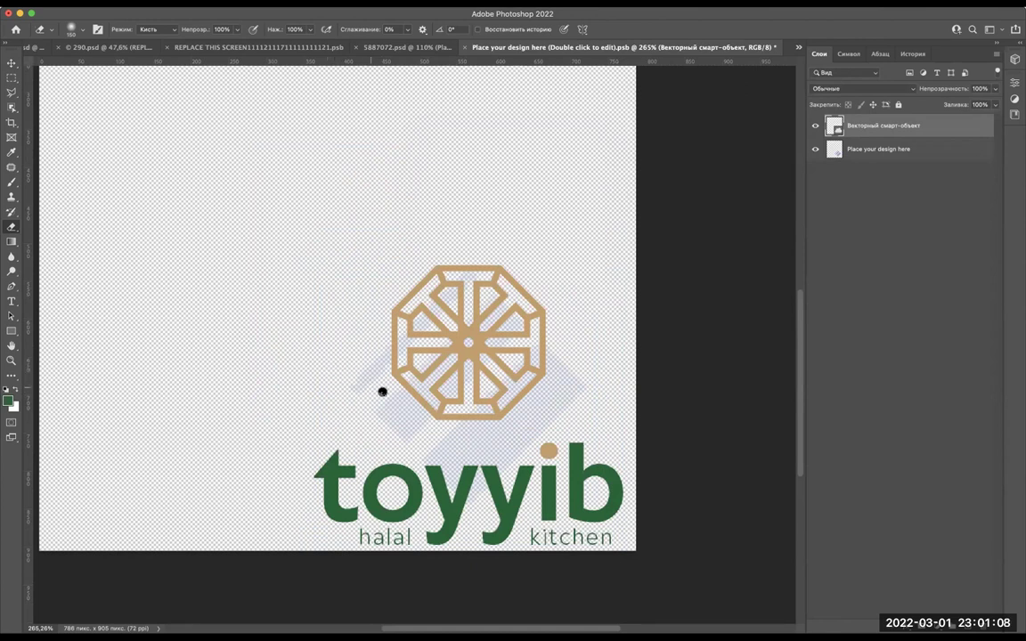
pyautogui.click(433, 379)
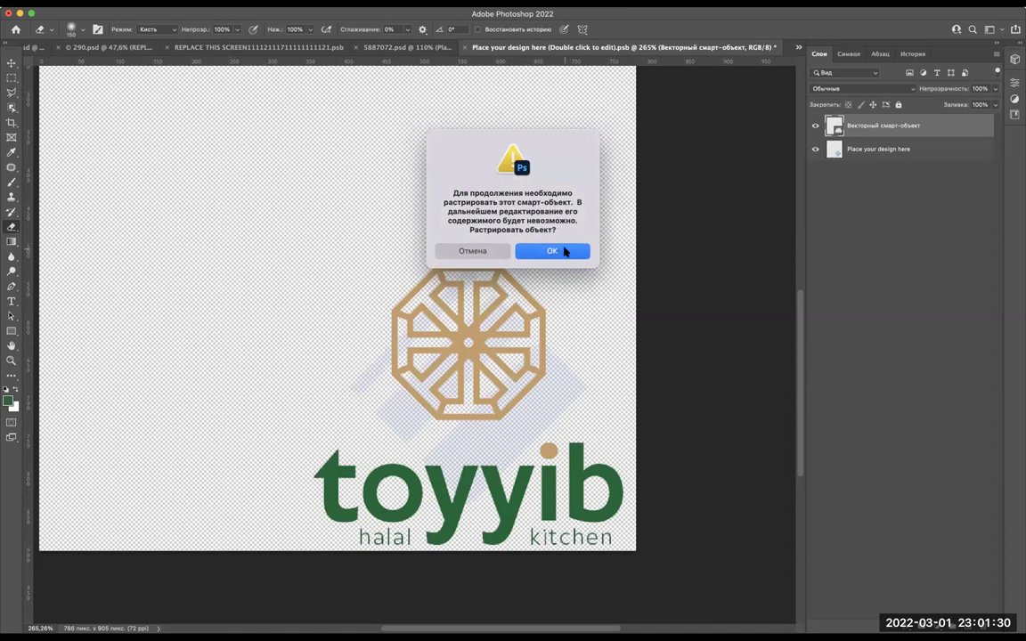
pyautogui.click(539, 252)
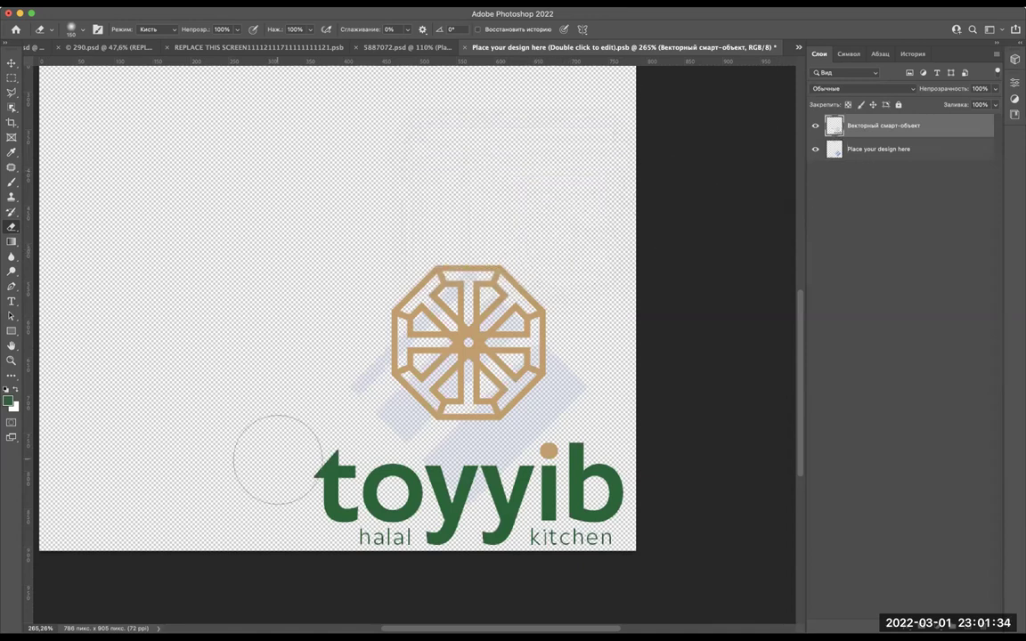
# Marquee-select and delete the toyyib halal kitchen wordmark, keeping only the gold emblem.
pyautogui.press('m')
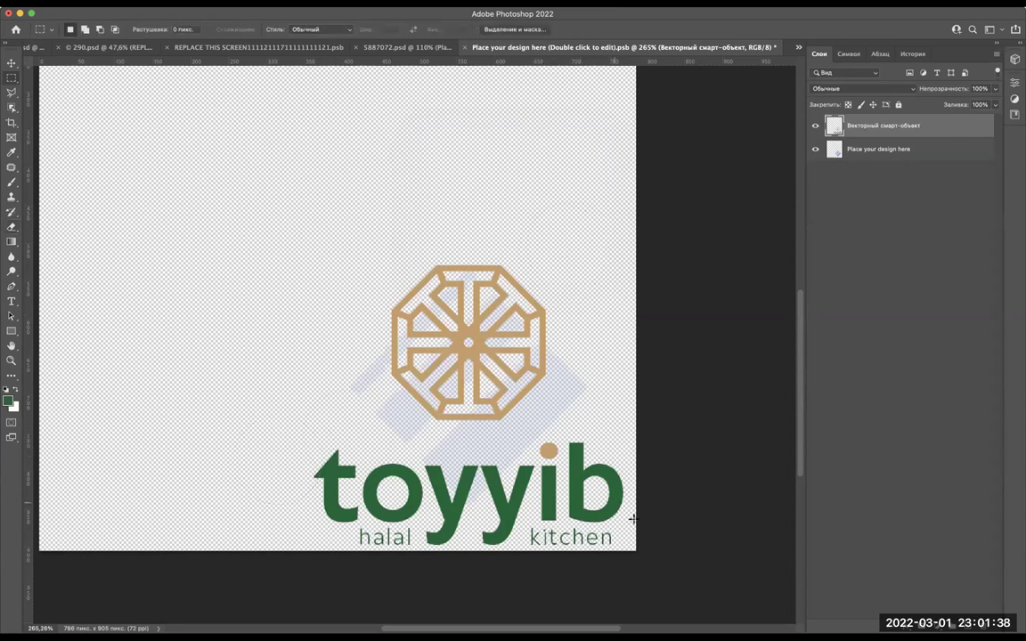
pyautogui.moveTo(649, 563); pyautogui.dragTo(251, 435)
pyautogui.press('Delete')
pyautogui.hotkey('ctrl', 'd')
pyautogui.press('v')
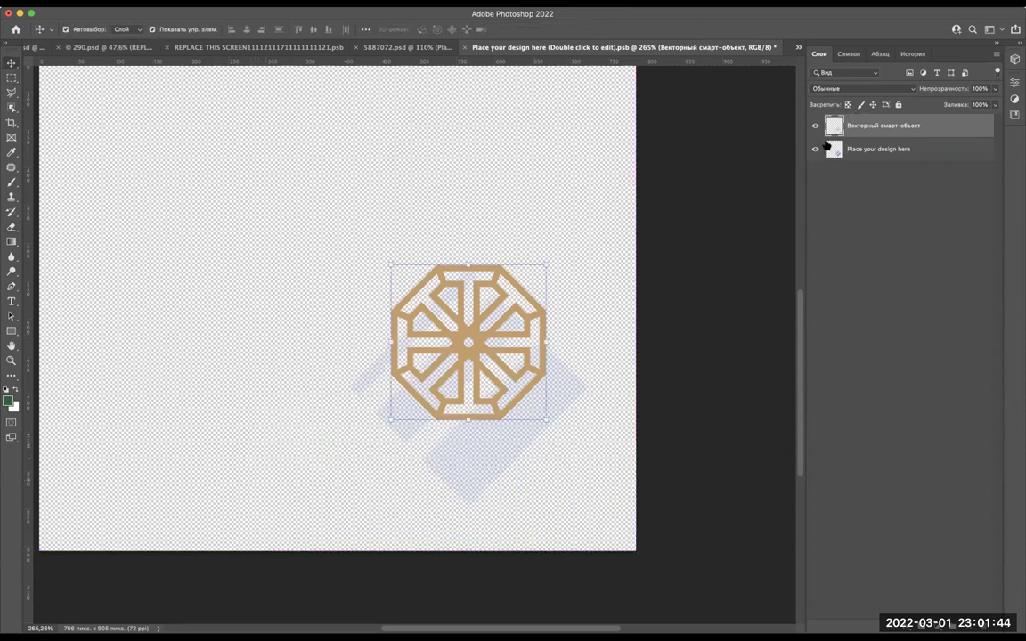
# Hide the Place your design here graphic, enlarge and reposition the gold emblem, then save the .psb.
pyautogui.click(490, 461)
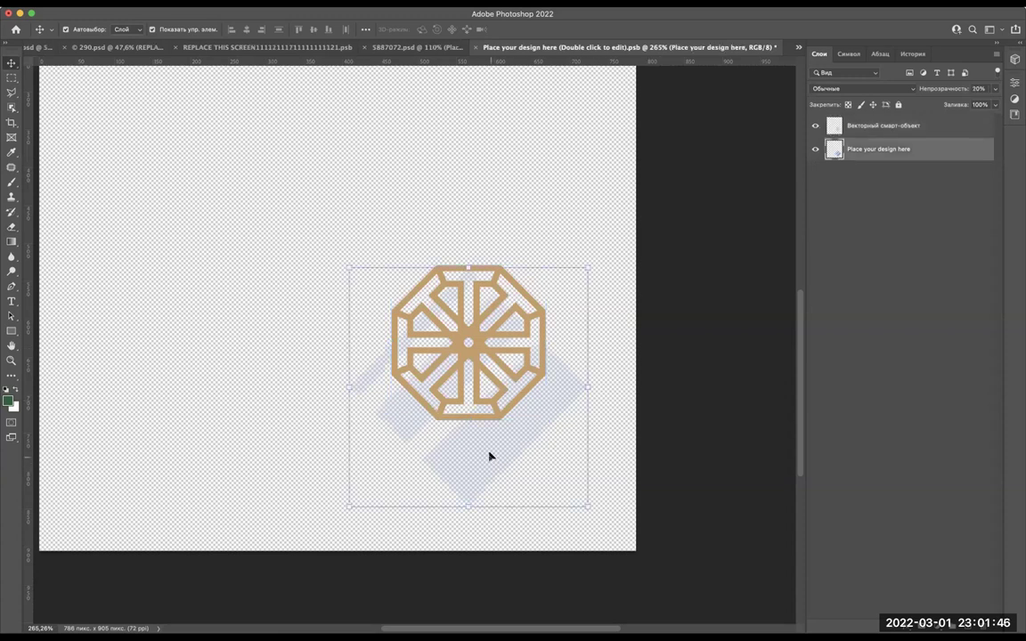
pyautogui.click(813, 149)
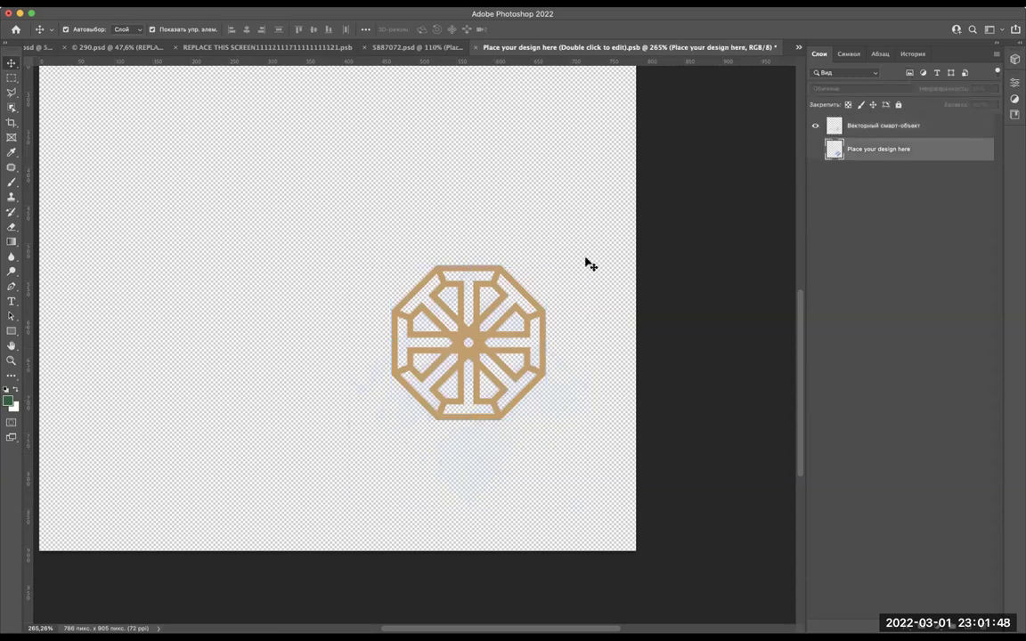
pyautogui.moveTo(520, 312); pyautogui.dragTo(521, 355)
pyautogui.moveTo(546, 464)
pyautogui.mouseDown()
pyautogui.moveTo(559, 494)
pyautogui.moveTo(548, 476)
pyautogui.mouseUp()
pyautogui.press('Return')
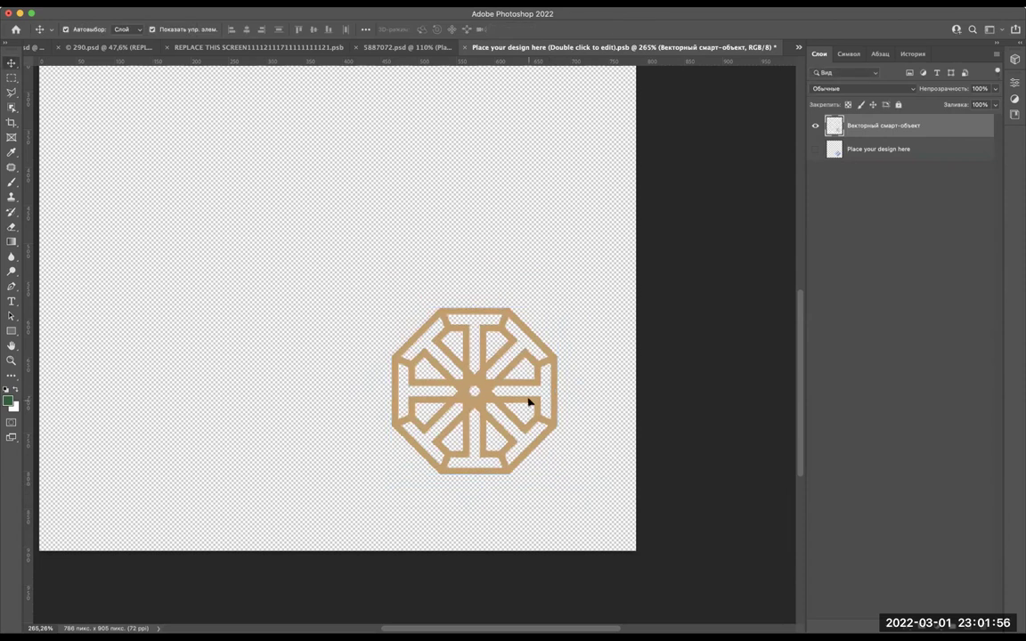
pyautogui.moveTo(529, 403); pyautogui.dragTo(534, 385)
pyautogui.hotkey('ctrl', 'w')
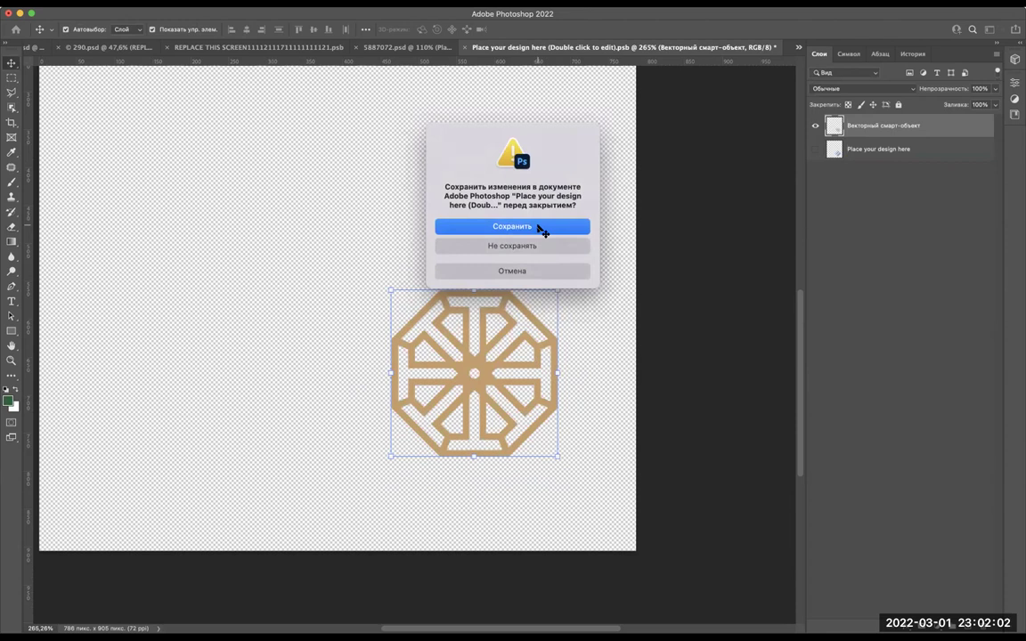
pyautogui.click(539, 228)
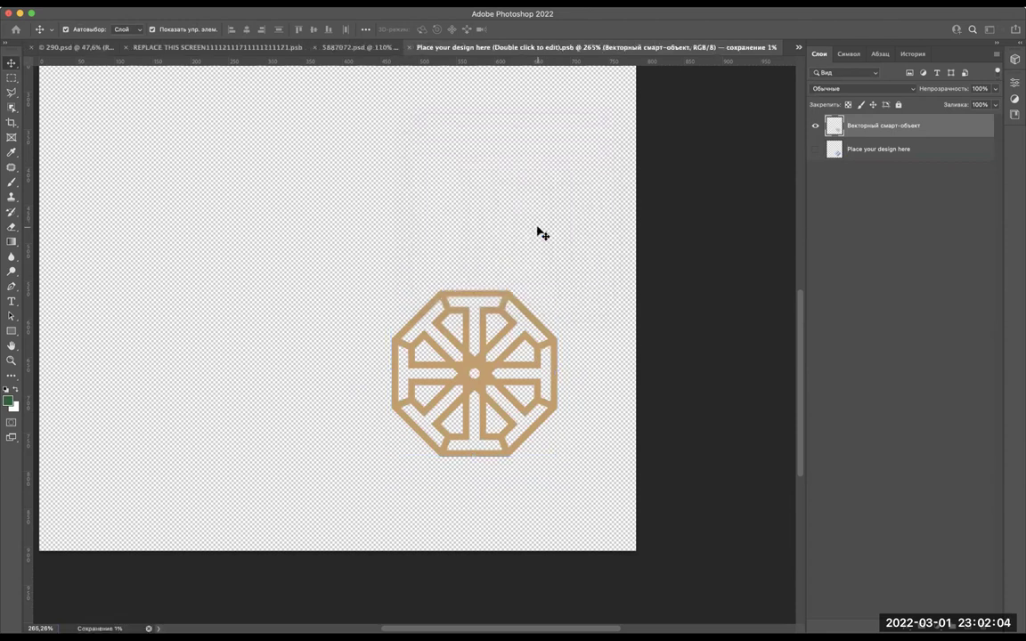
pyautogui.scroll(-2, 677, 229)
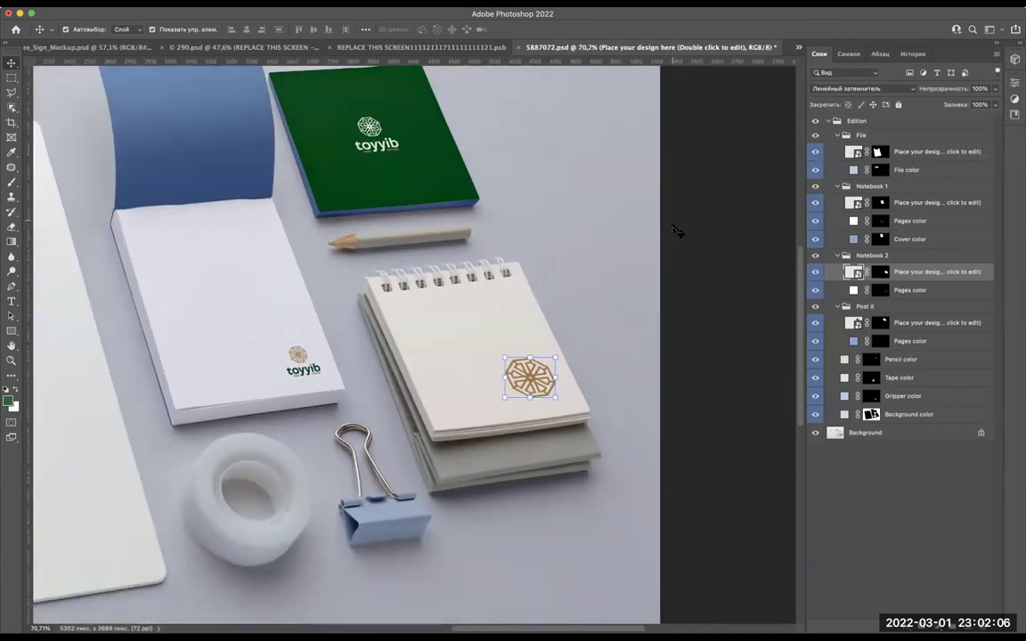
pyautogui.scroll(-2, 677, 229)
pyautogui.scroll(-2, 677, 230)
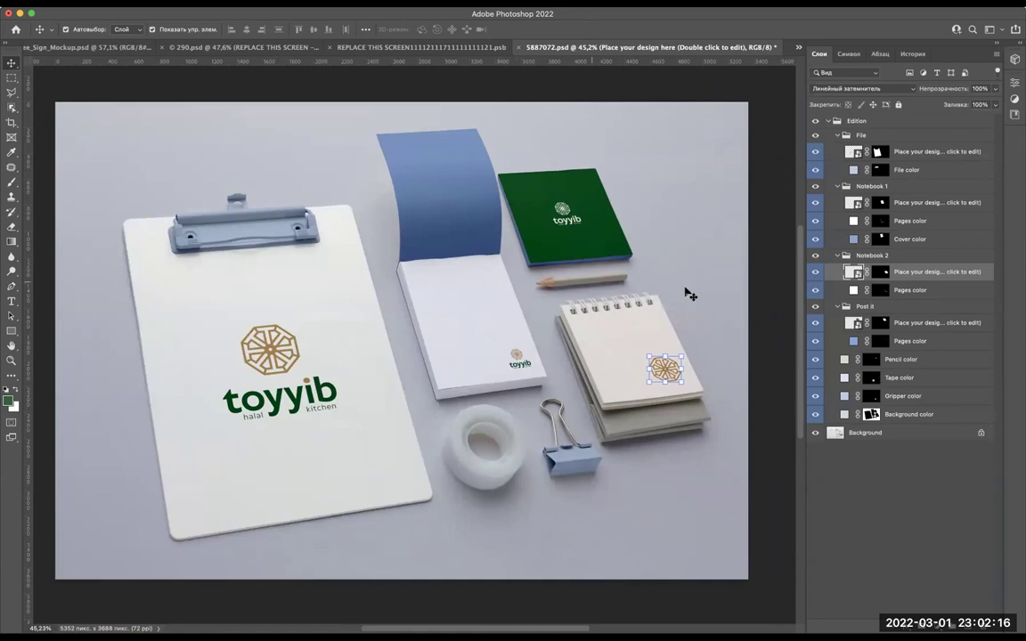
pyautogui.scroll(3, 233, 227)
pyautogui.scroll(-3, 236, 224)
pyautogui.scroll(3, 309, 177)
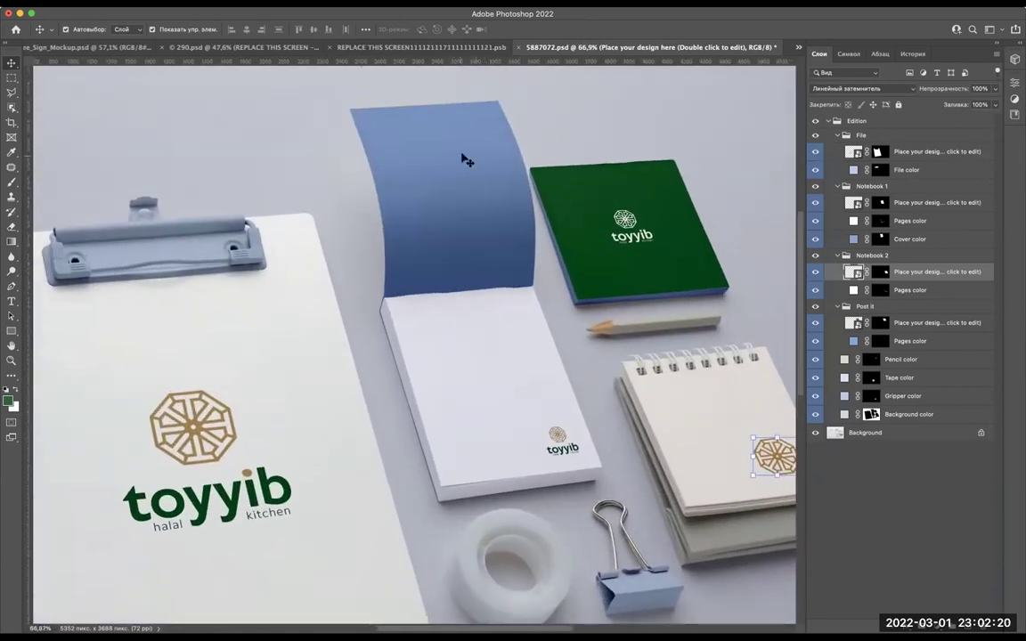
pyautogui.click(450, 199)
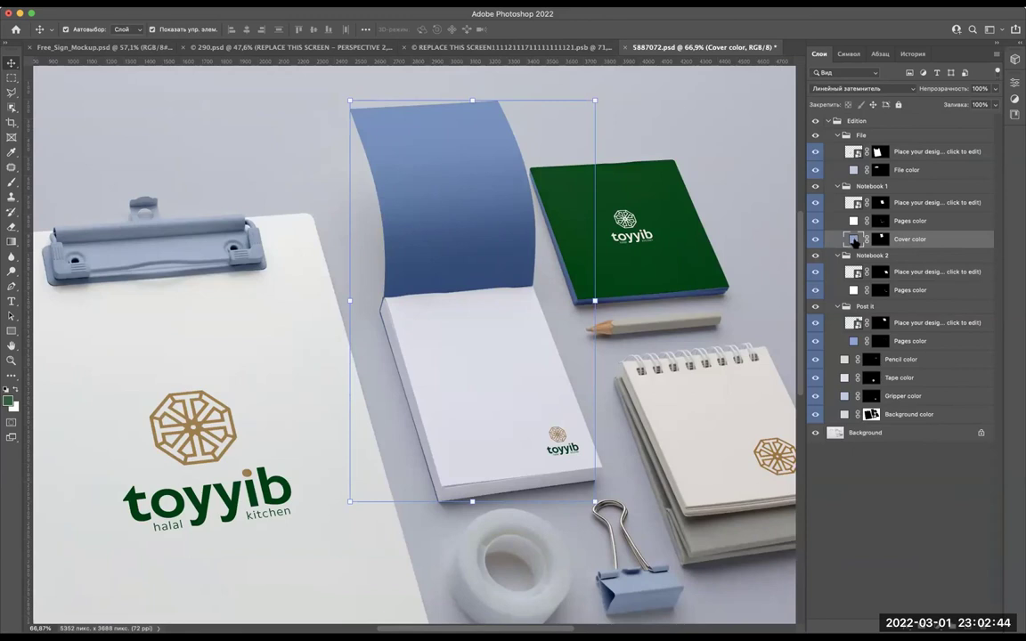
# Open and dismiss the cover's colour picker, then check the current foreground colour value.
pyautogui.doubleClick(855, 241)
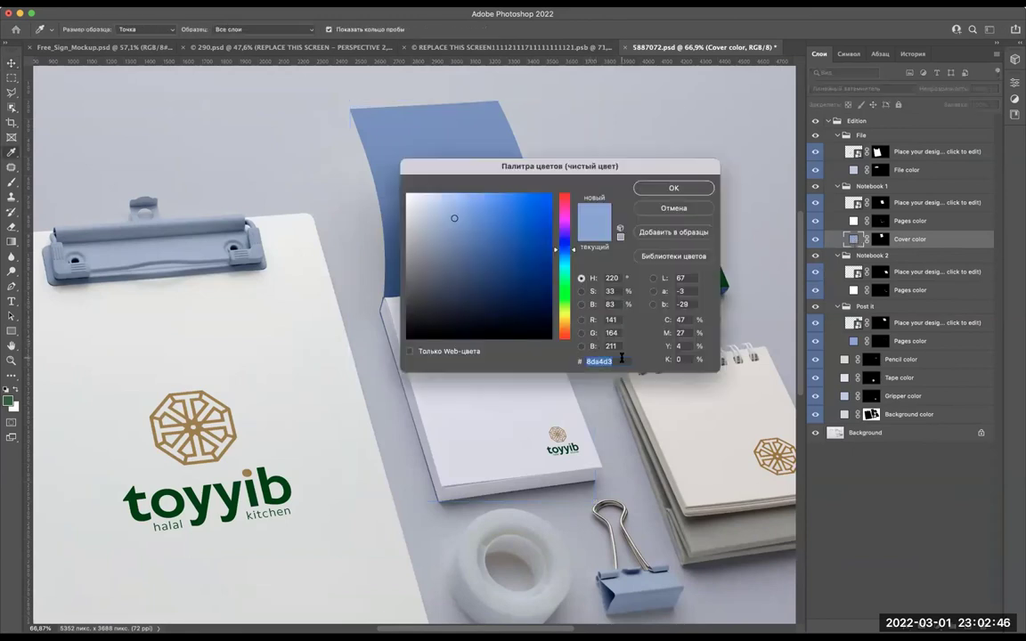
pyautogui.moveTo(486, 176)
pyautogui.mouseDown()
pyautogui.moveTo(711, 164)
pyautogui.moveTo(671, 151)
pyautogui.mouseUp()
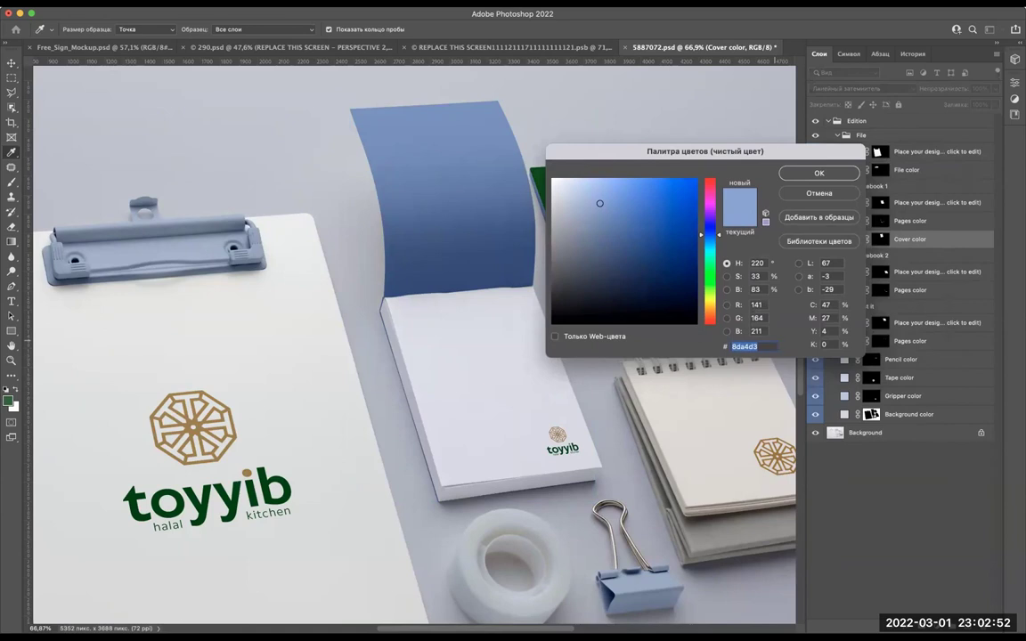
pyautogui.press('Return')
pyautogui.press('v')
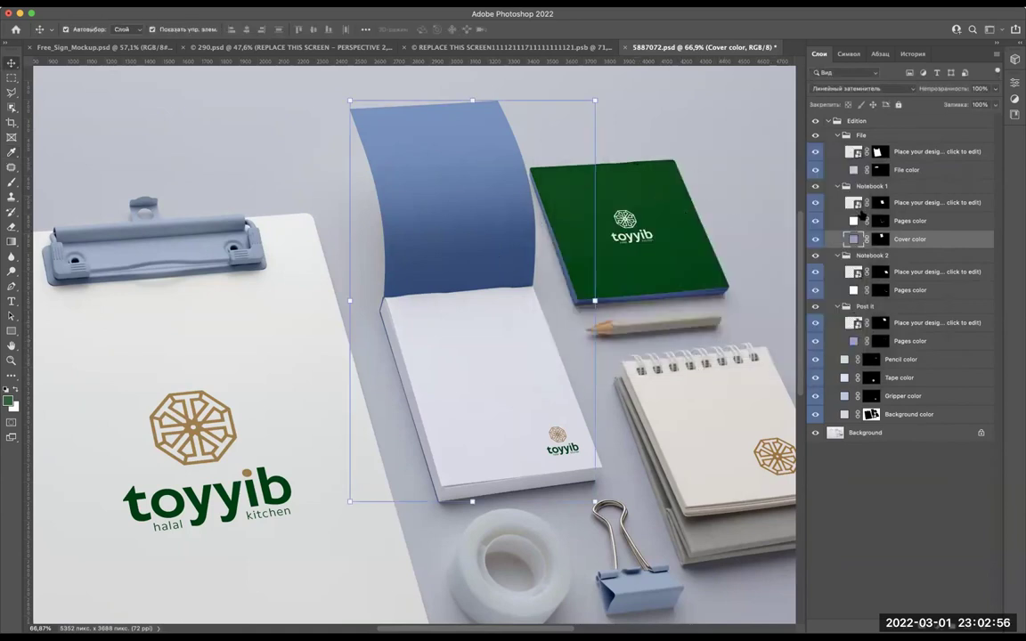
pyautogui.click(8, 400)
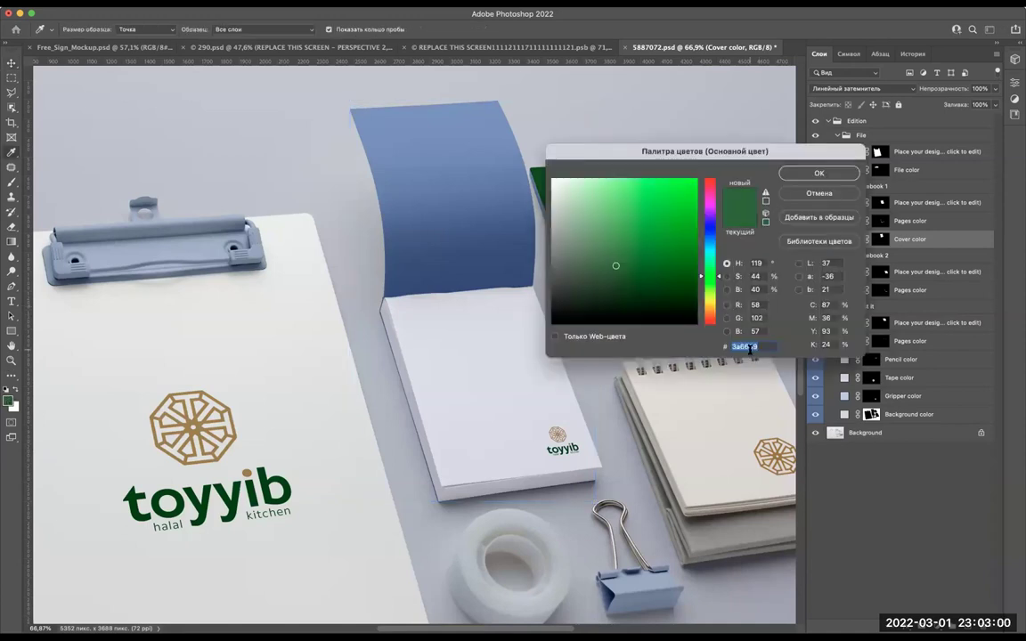
pyautogui.press('Return')
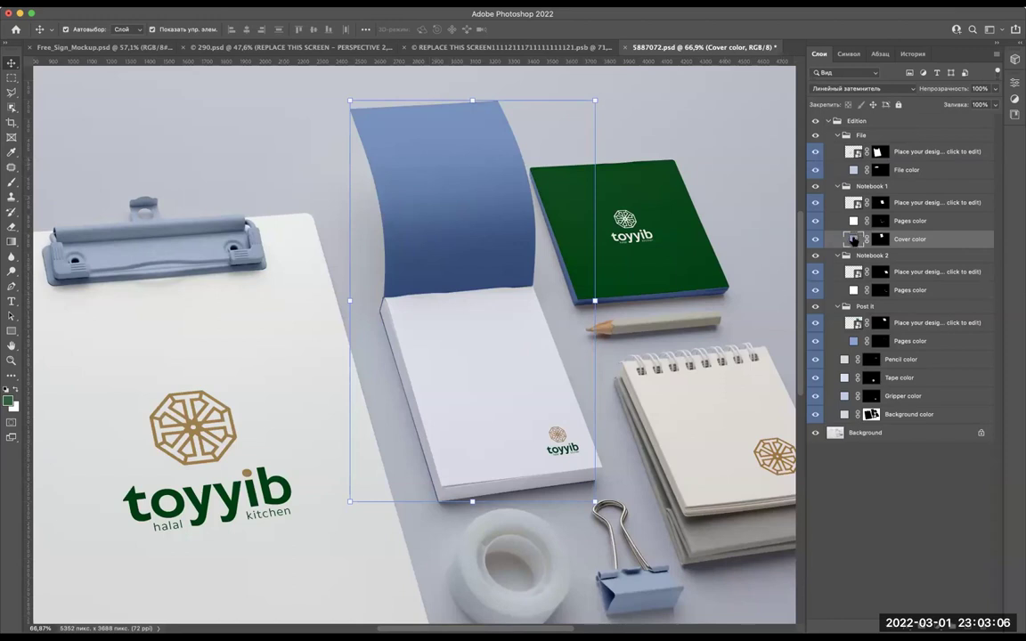
# Apply dark green 3a6639 to the Cover color fill, then lighten it to sage green 96c096.
pyautogui.doubleClick(853, 239)
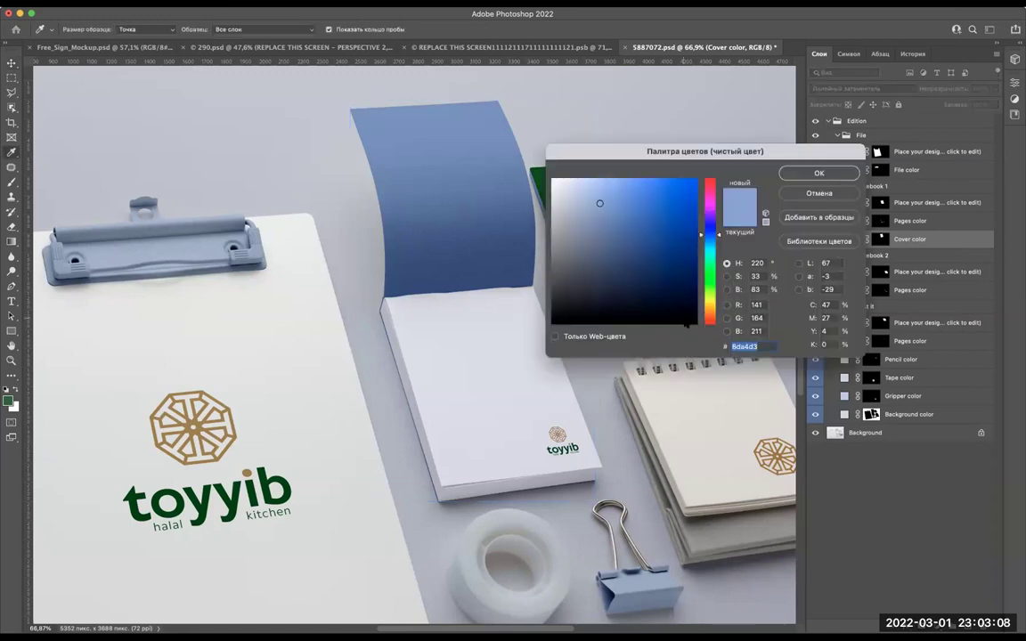
pyautogui.write('3a6639')
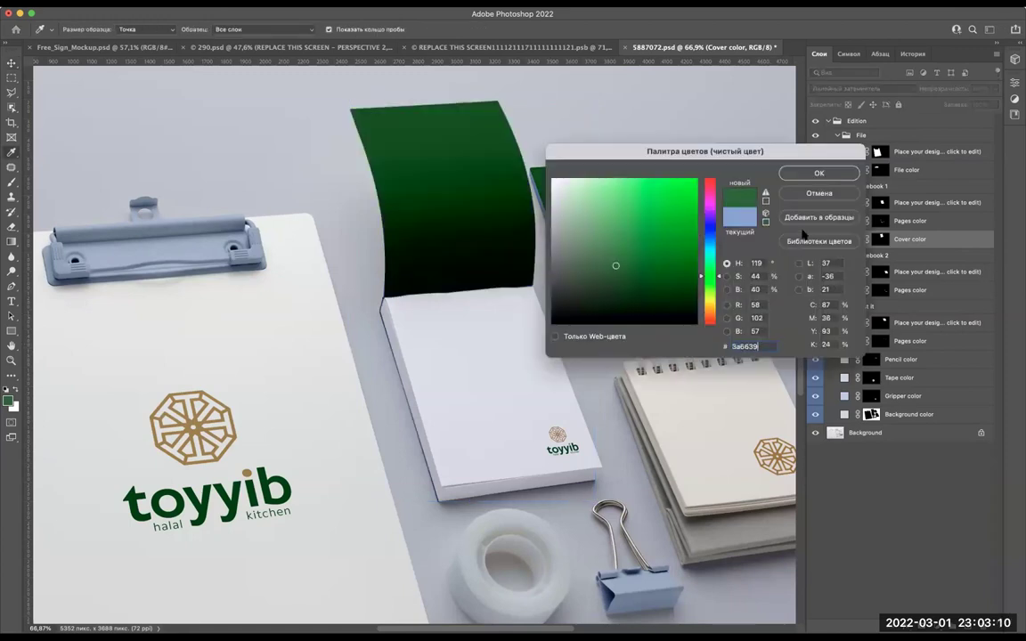
pyautogui.click(817, 174)
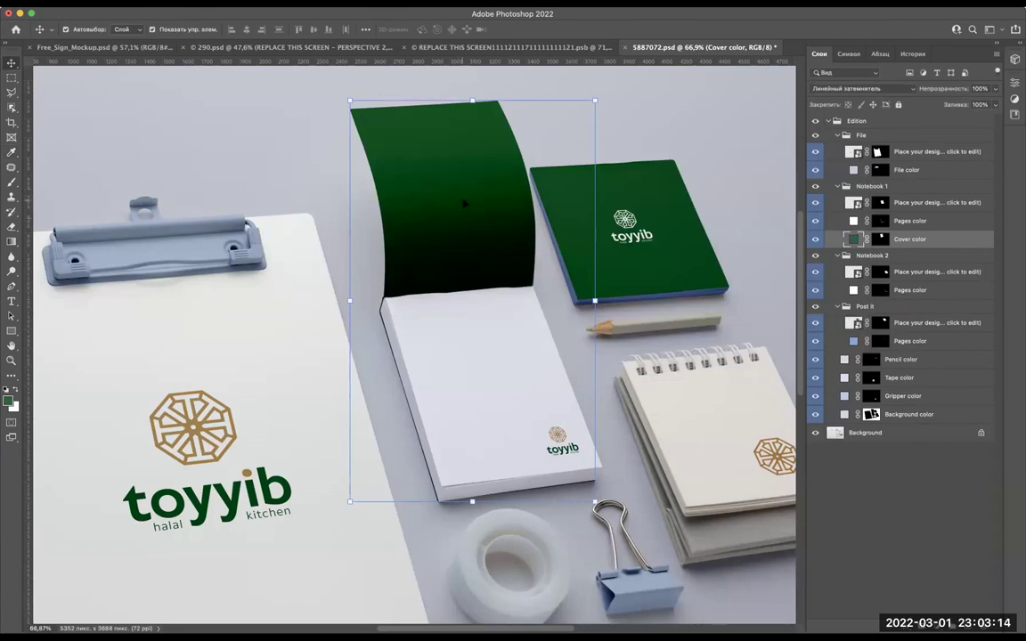
pyautogui.scroll(-5, 464, 204)
pyautogui.scroll(4, 468, 209)
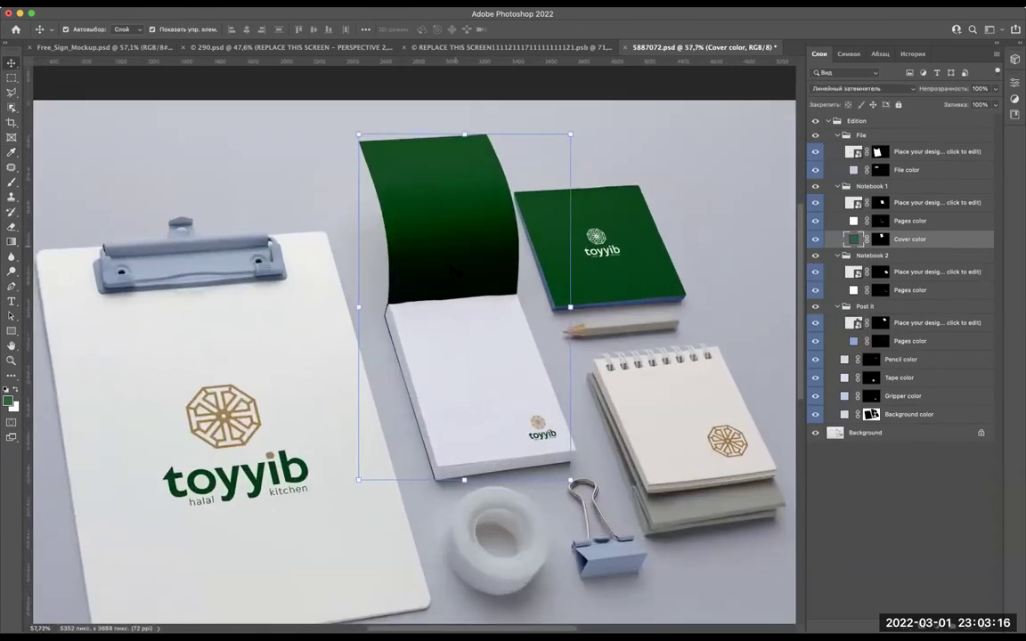
pyautogui.scroll(2, 409, 356)
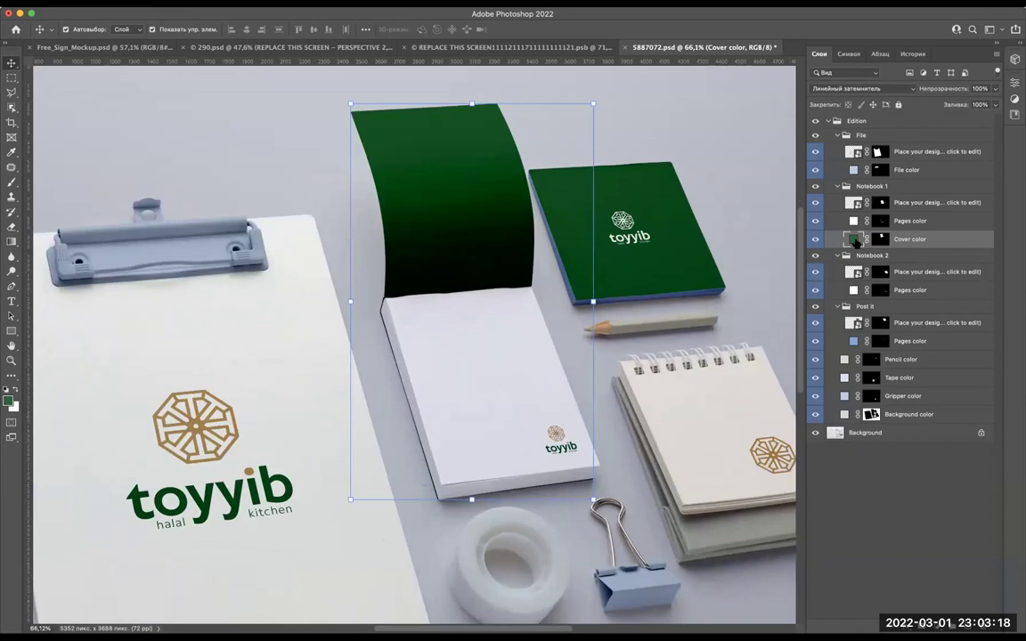
pyautogui.doubleClick(855, 241)
pyautogui.moveTo(602, 247); pyautogui.dragTo(589, 212)
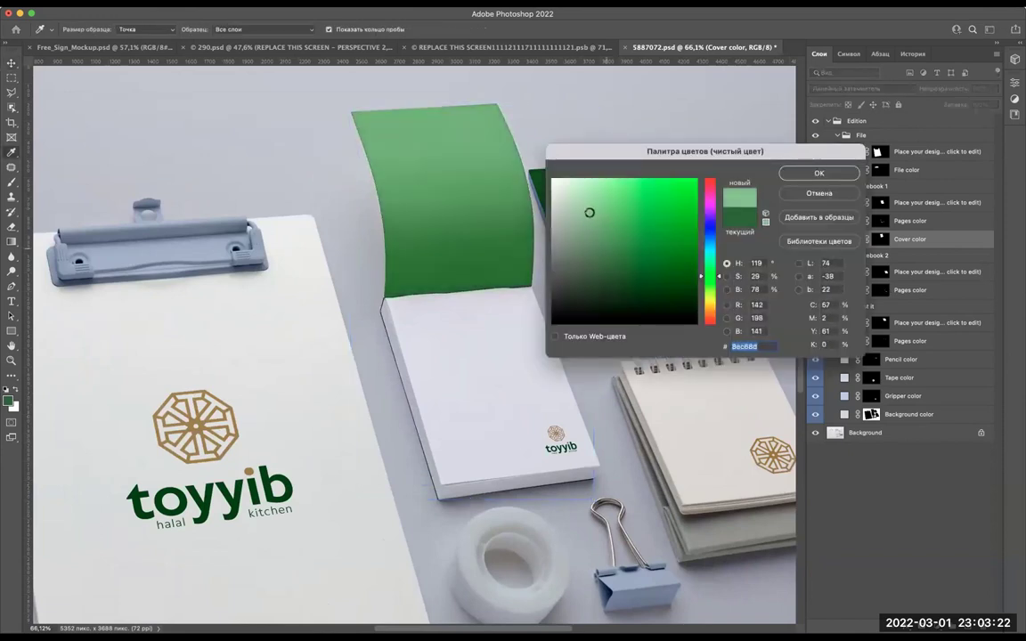
pyautogui.moveTo(587, 217)
pyautogui.mouseDown()
pyautogui.moveTo(603, 212)
pyautogui.moveTo(602, 229)
pyautogui.moveTo(583, 214)
pyautogui.mouseUp()
# Confirm the new cover colour and select the clipboard clip's File color layer.
pyautogui.press('v')
pyautogui.click(818, 173)
pyautogui.scroll(-5, 465, 298)
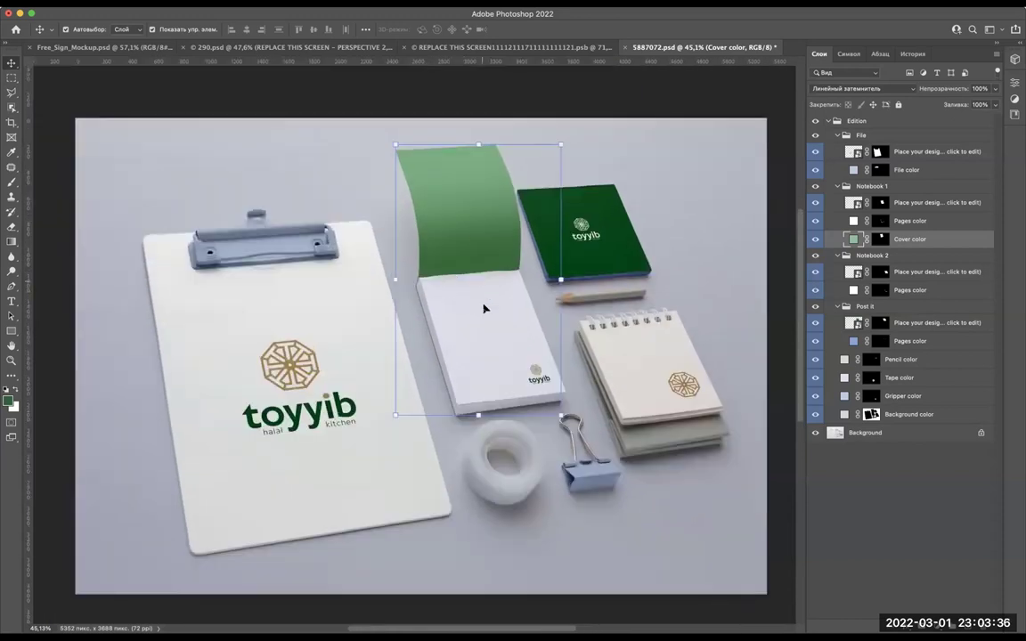
pyautogui.scroll(3, 253, 294)
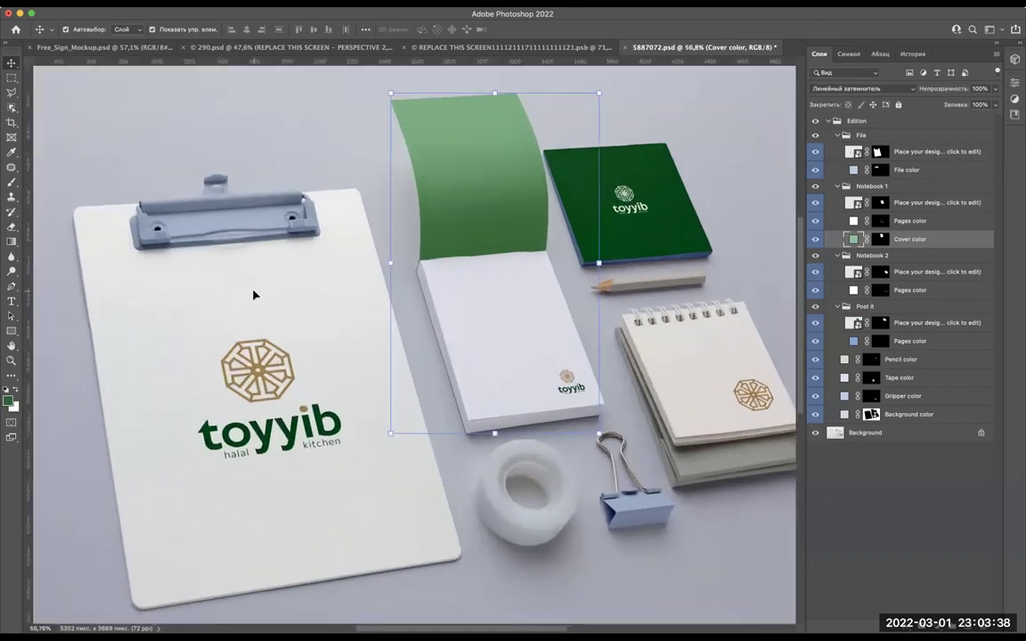
pyautogui.click(247, 212)
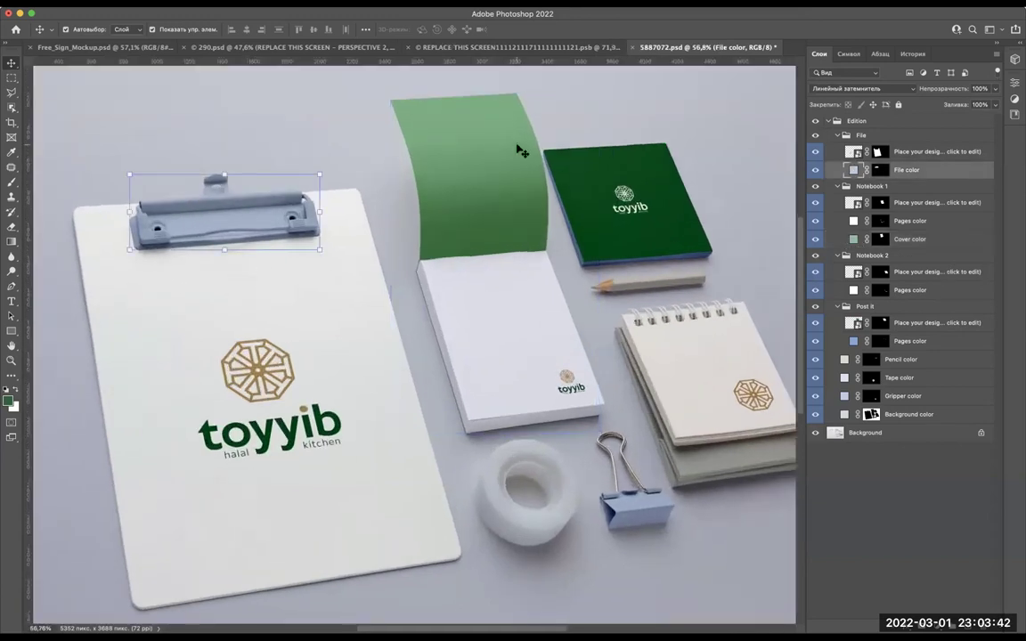
pyautogui.hscroll(-5, 401, 161)
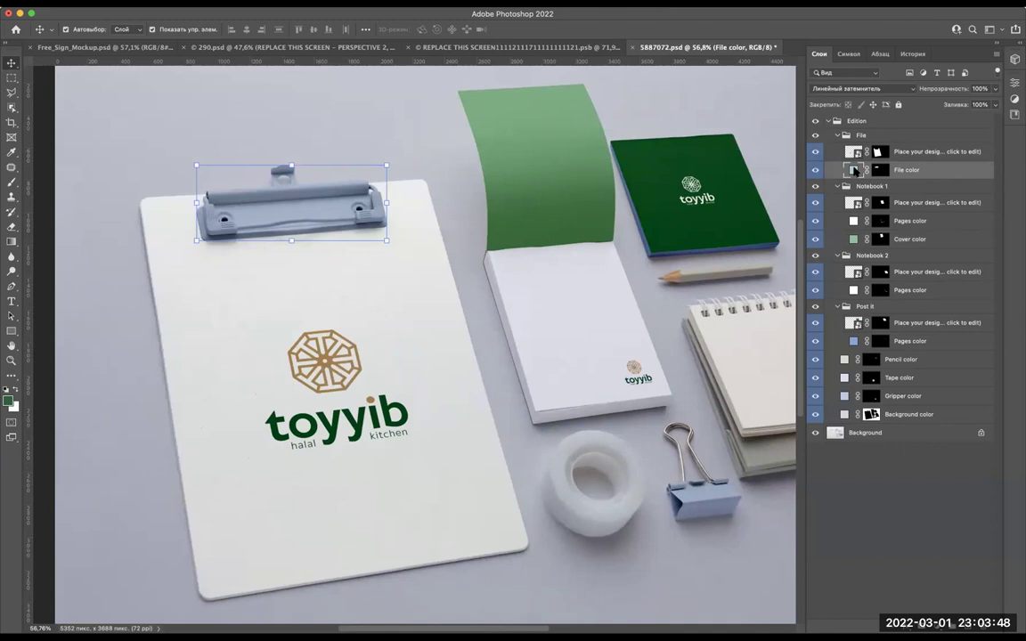
# Fill the clip with 3a6639, lightened to a soft mid green around 87b985.
pyautogui.doubleClick(855, 169)
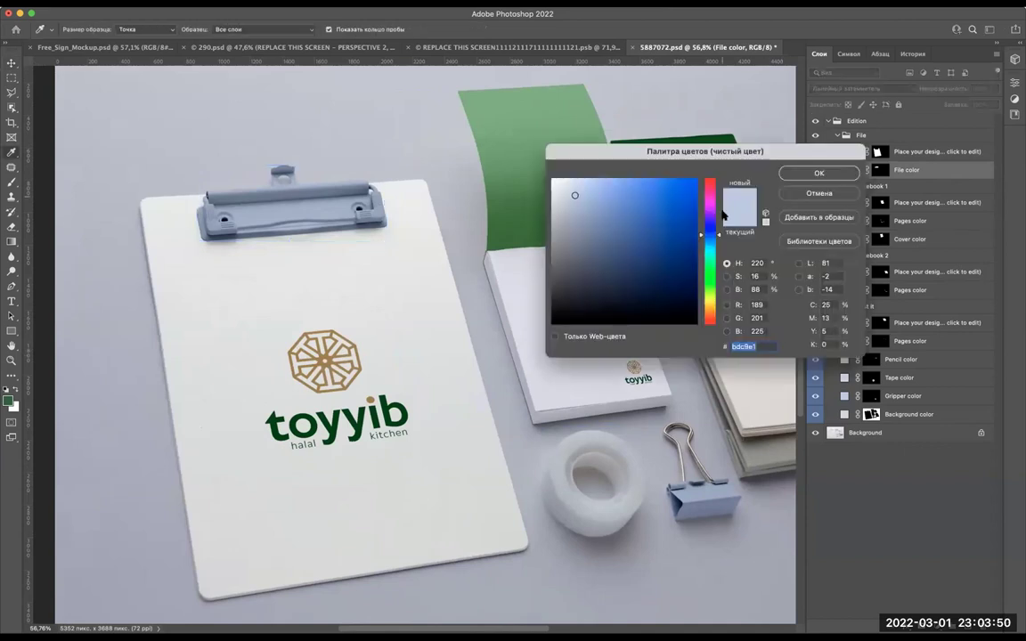
pyautogui.click(802, 175)
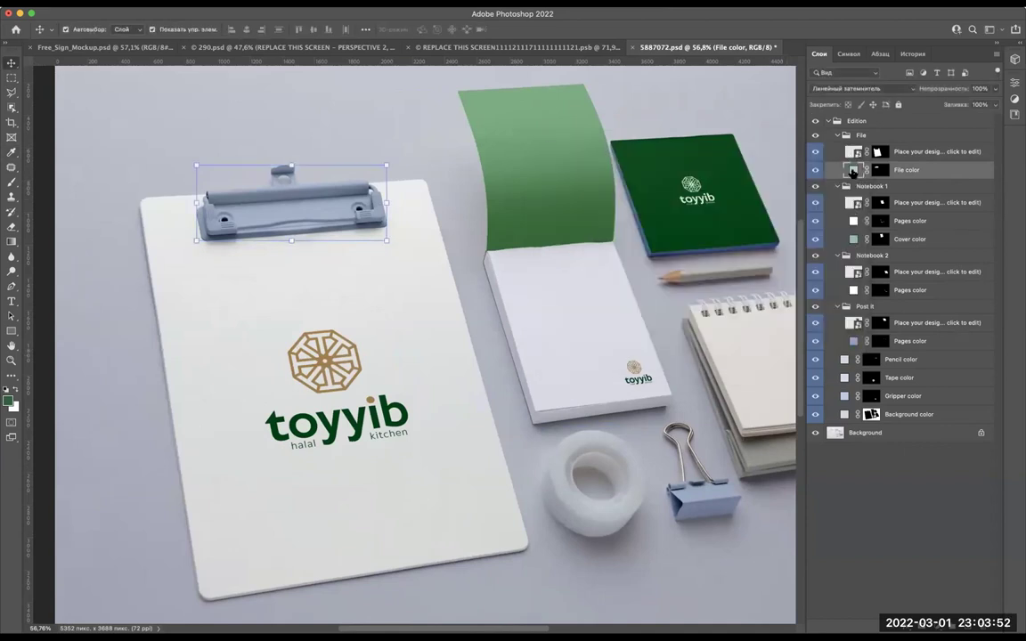
pyautogui.doubleClick(853, 169)
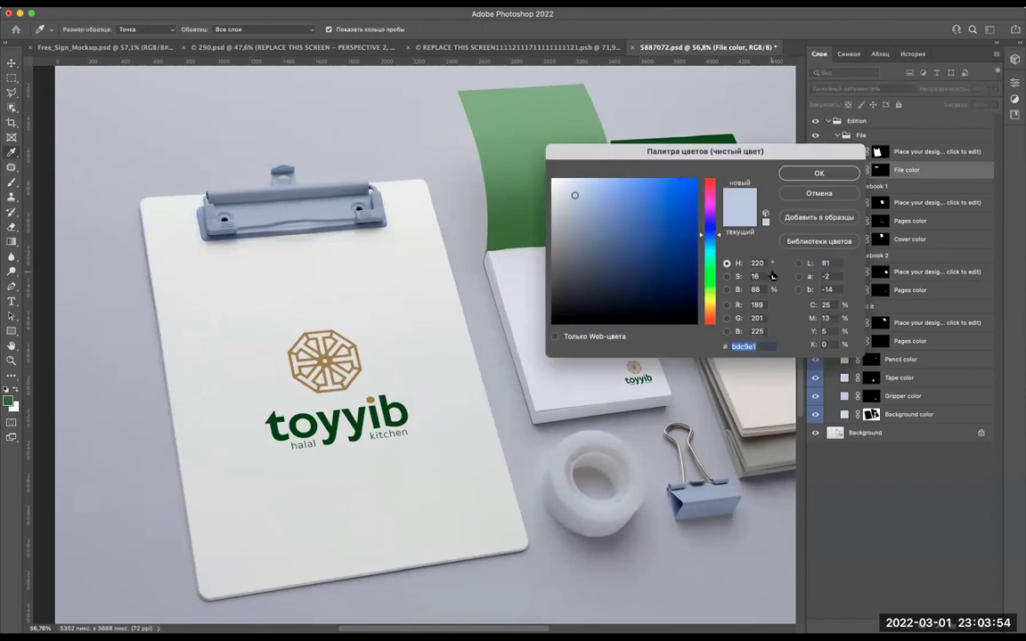
pyautogui.write('3a6639')
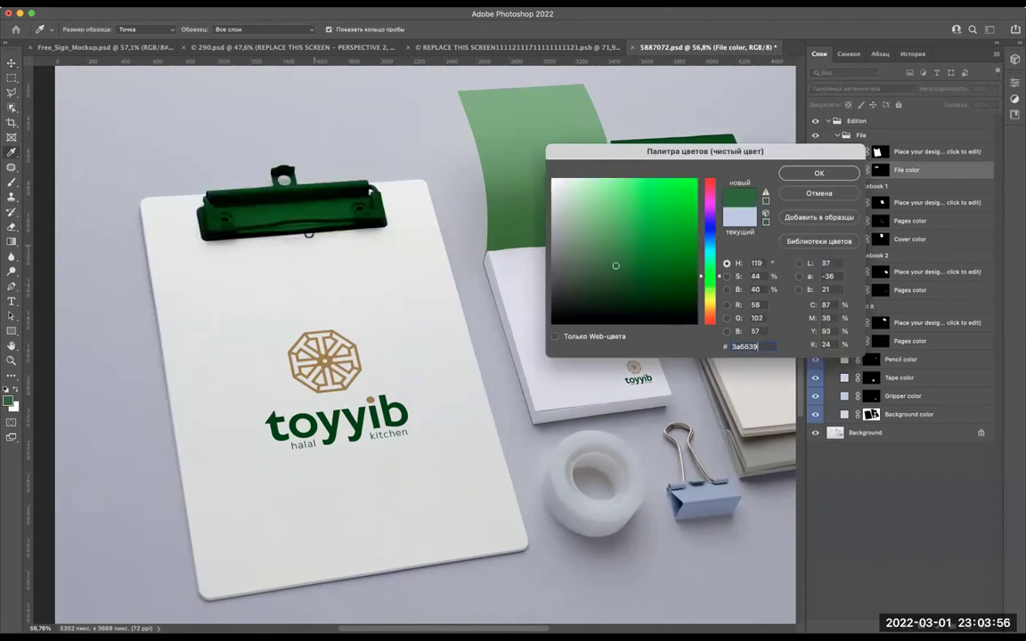
pyautogui.moveTo(617, 263)
pyautogui.mouseDown()
pyautogui.moveTo(581, 214)
pyautogui.moveTo(605, 218)
pyautogui.moveTo(584, 220)
pyautogui.moveTo(592, 217)
pyautogui.mouseUp()
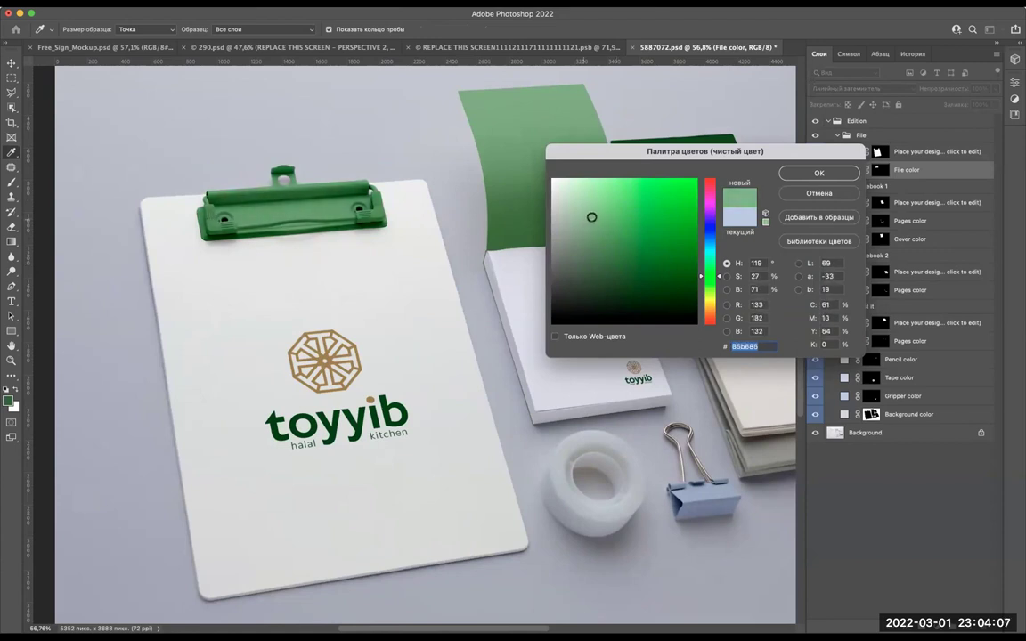
pyautogui.click(819, 173)
# Set the binder clip's Gripper color to 3a6639, then lighten it to medium green 4c824a.
pyautogui.hscroll(5, 365, 347)
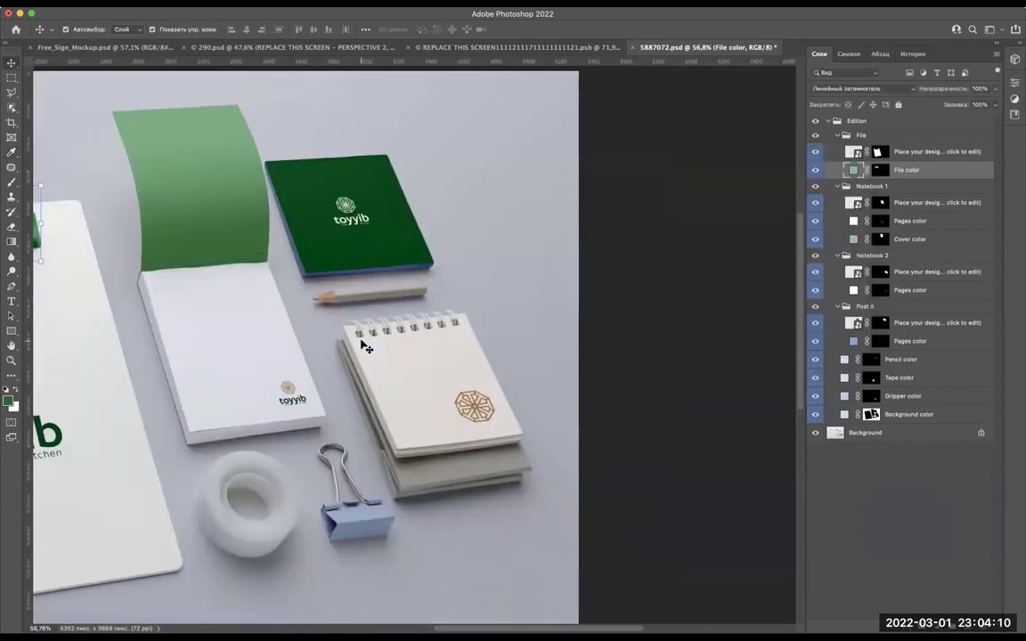
pyautogui.hscroll(-5, 365, 348)
pyautogui.scroll(-3, 365, 347)
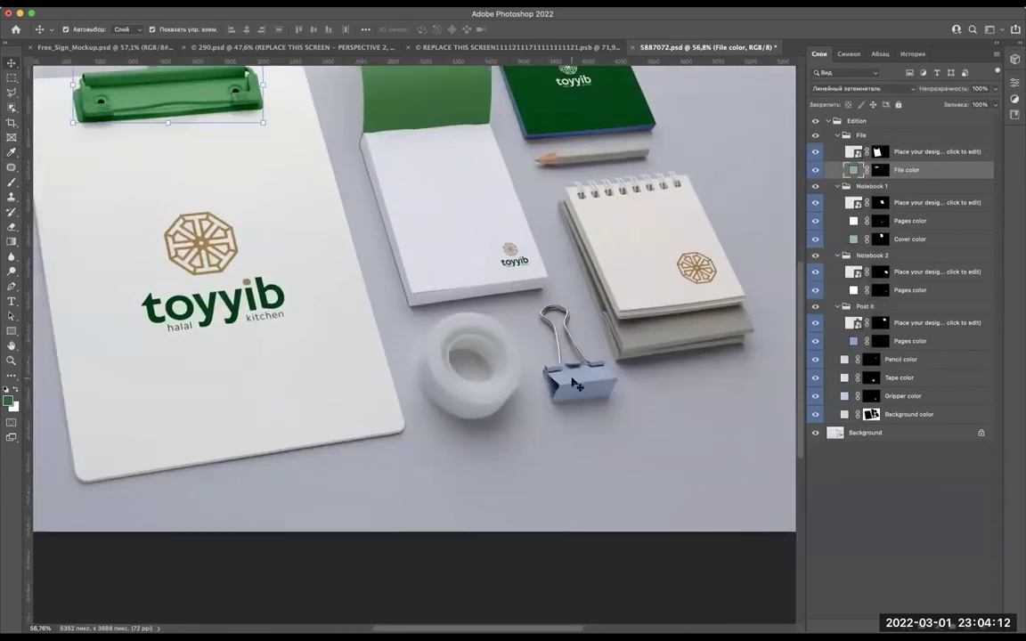
pyautogui.click(575, 384)
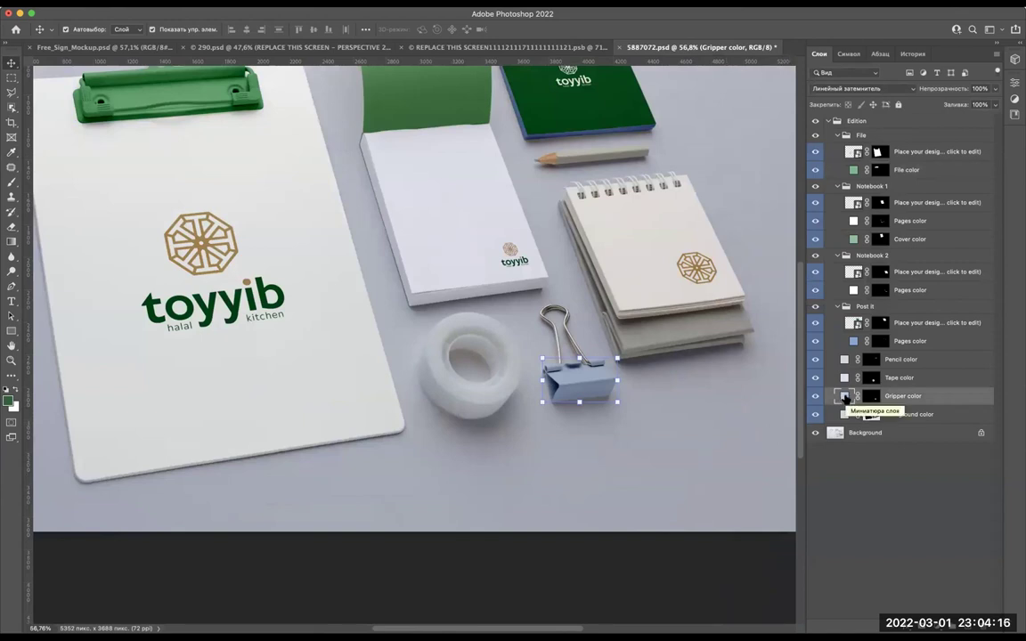
pyautogui.doubleClick(845, 398)
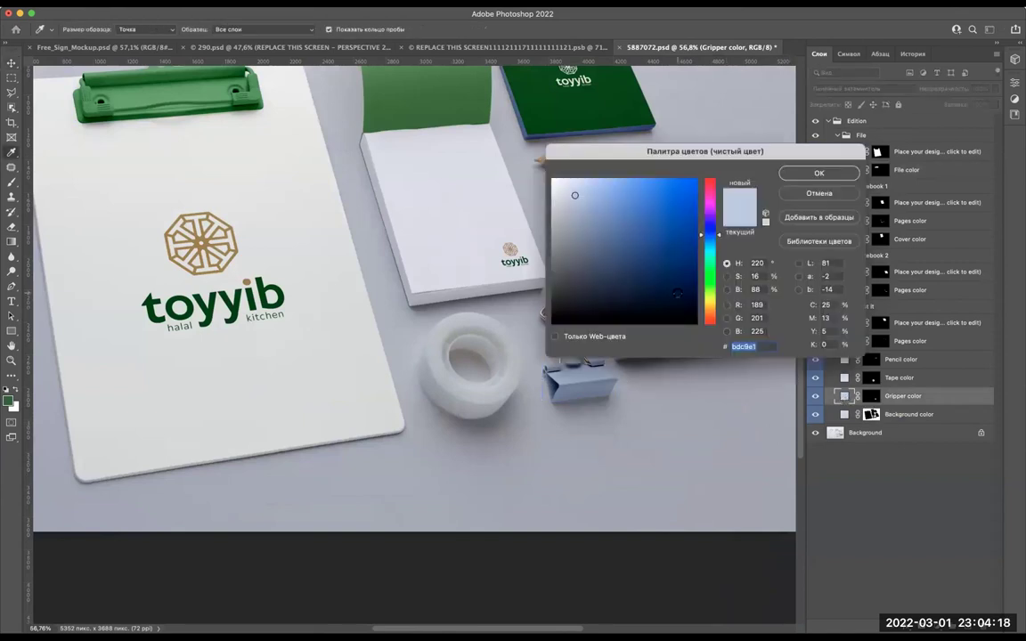
pyautogui.write('3a6639')
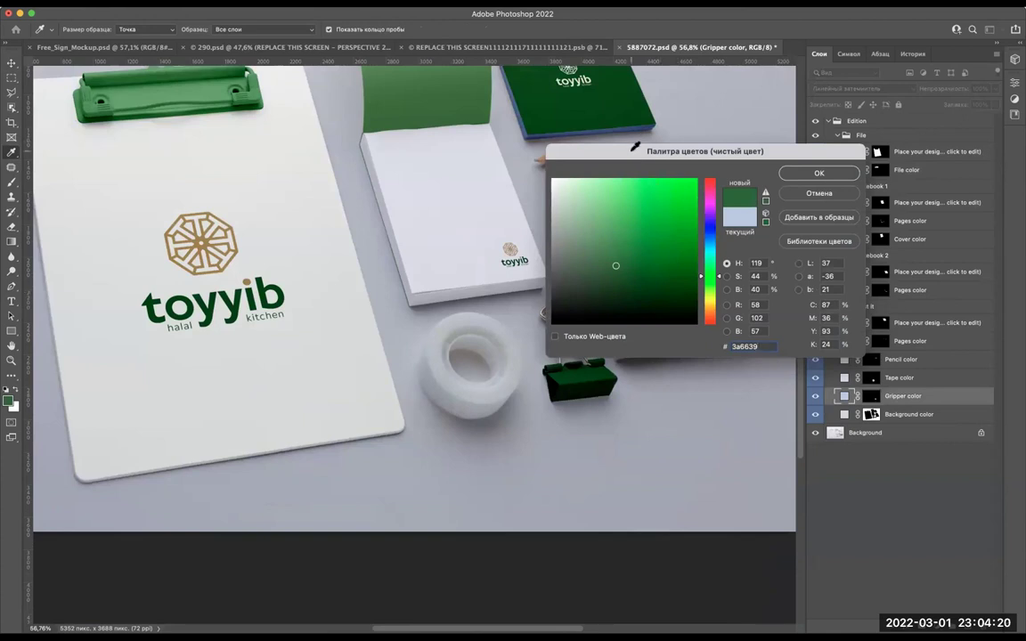
pyautogui.moveTo(664, 146); pyautogui.dragTo(791, 115)
pyautogui.click(740, 220)
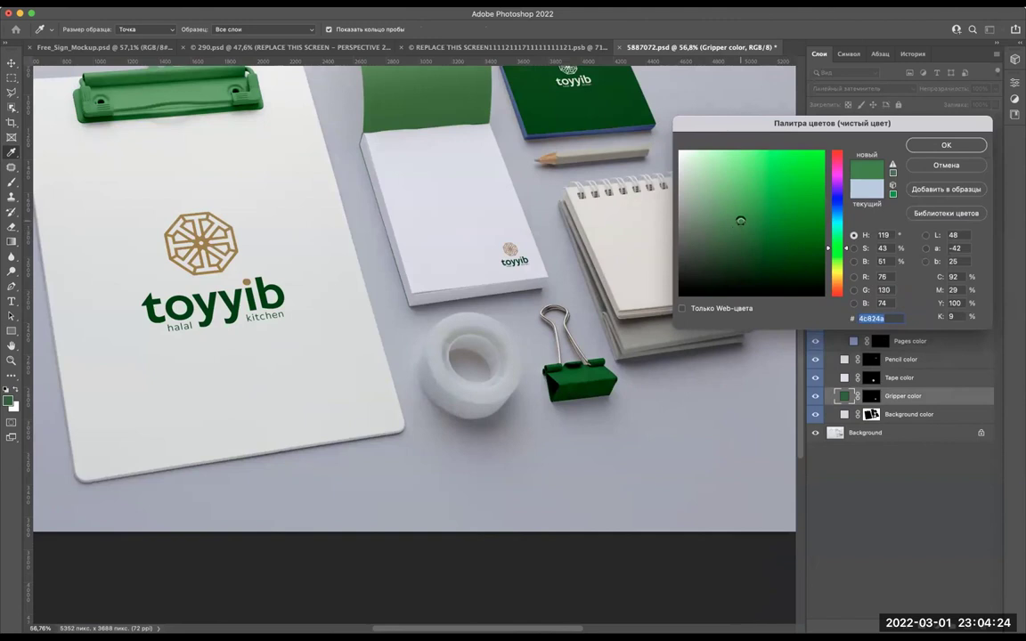
pyautogui.click(944, 144)
pyautogui.press('v')
pyautogui.scroll(-3, 532, 260)
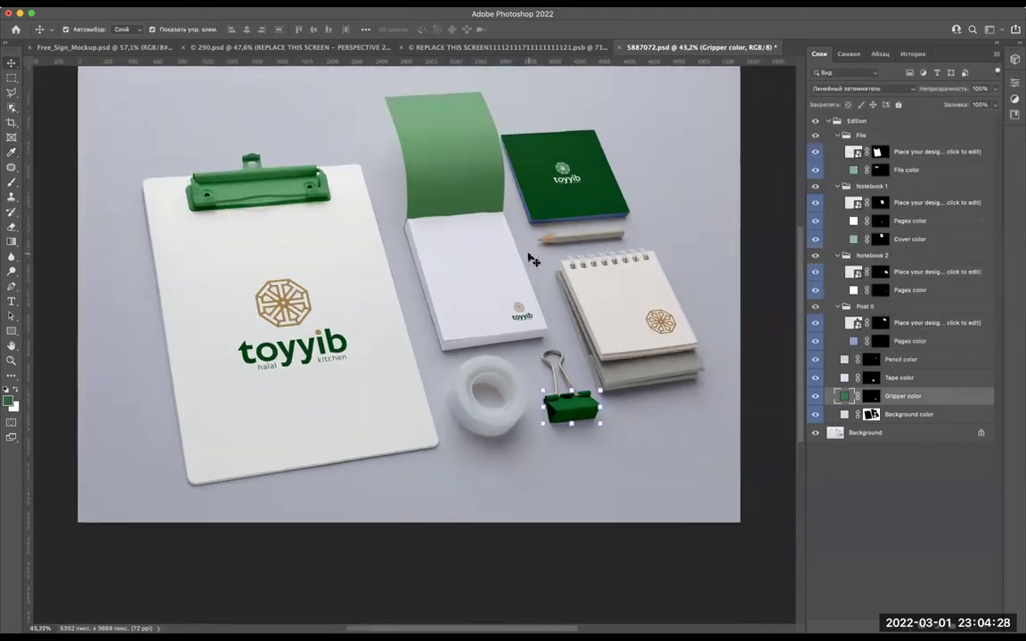
pyautogui.scroll(-2, 532, 260)
pyautogui.scroll(1, 690, 198)
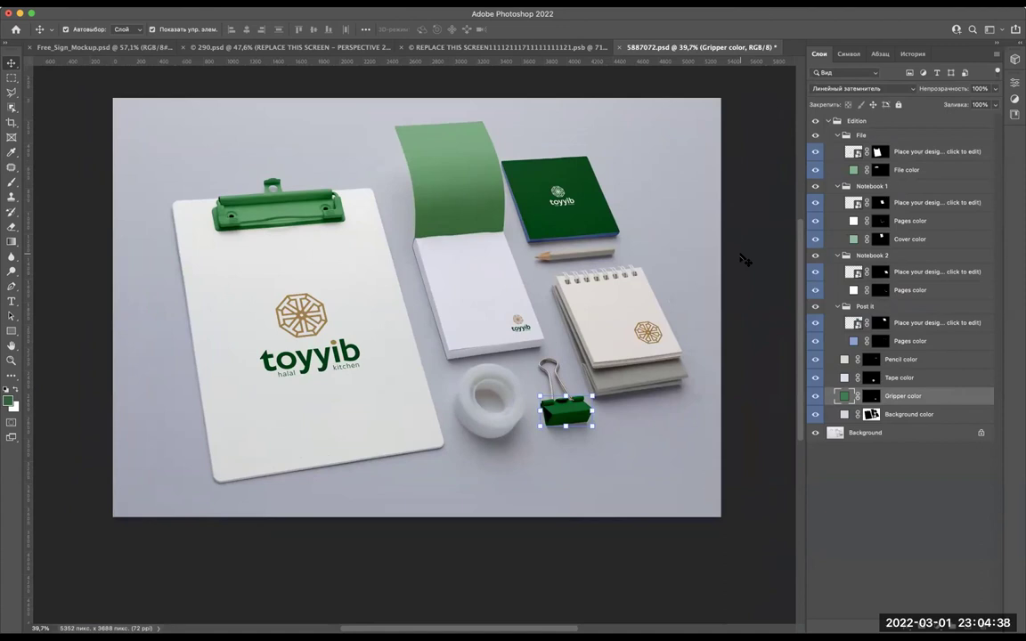
# Start Save a Copy to this computer, browse to Documents > logo design course > Logo design 1.0 kursi, then dismiss it.
pyautogui.press('ctrl')
pyautogui.hotkey('ctrl', 'shift', 's')
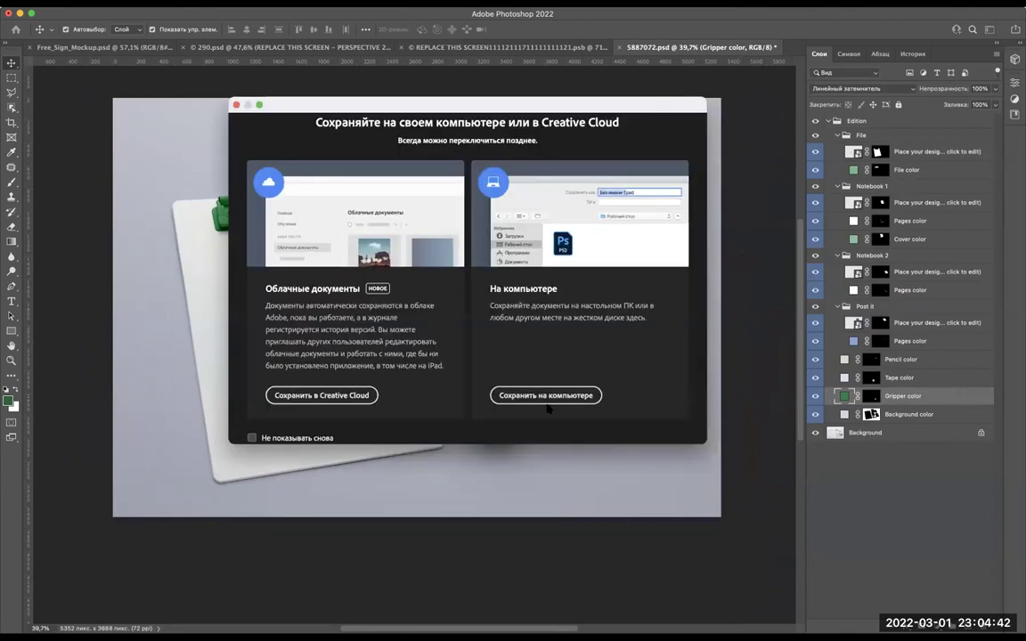
pyautogui.click(549, 397)
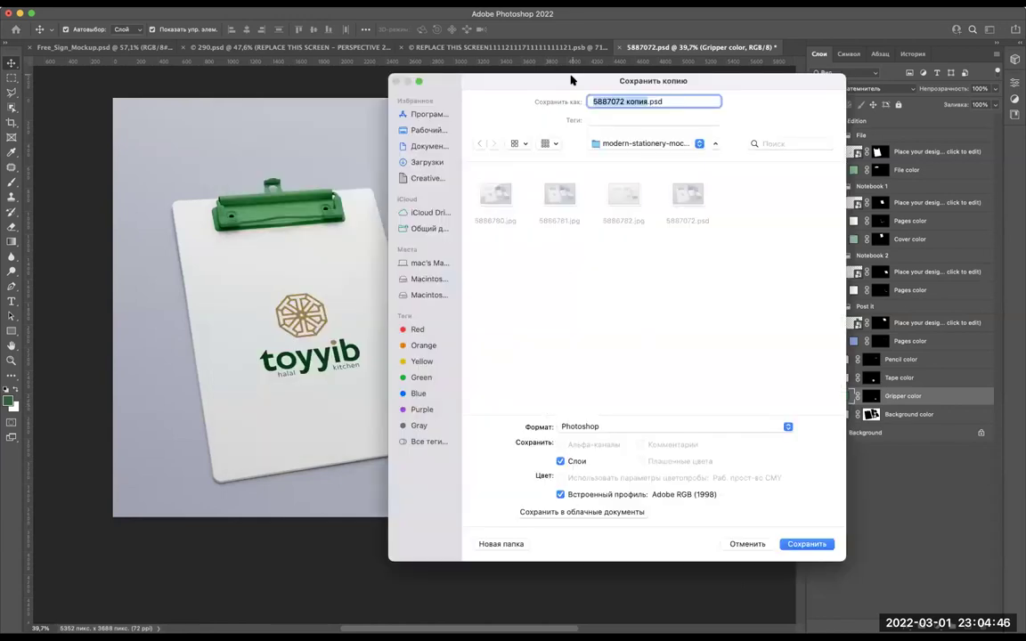
pyautogui.moveTo(516, 79); pyautogui.dragTo(436, 78)
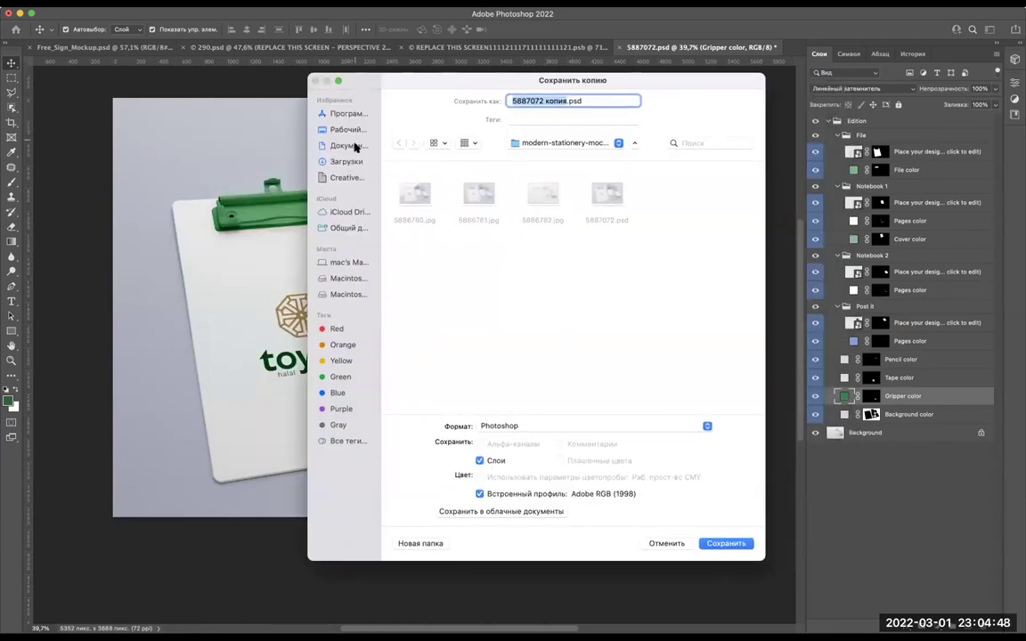
pyautogui.click(346, 145)
pyautogui.scroll(-3, 598, 303)
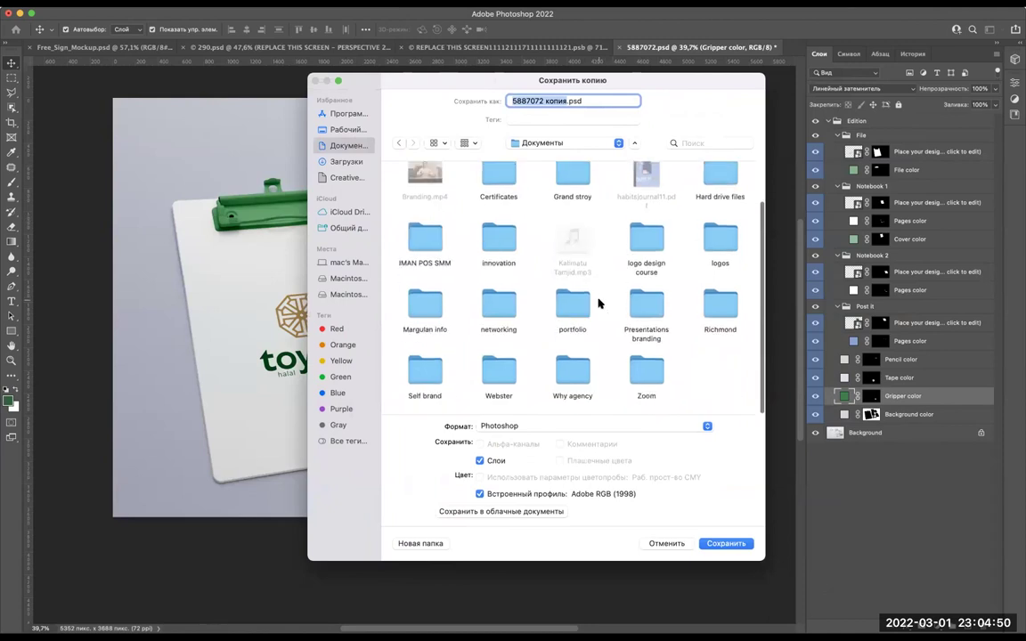
pyautogui.doubleClick(643, 253)
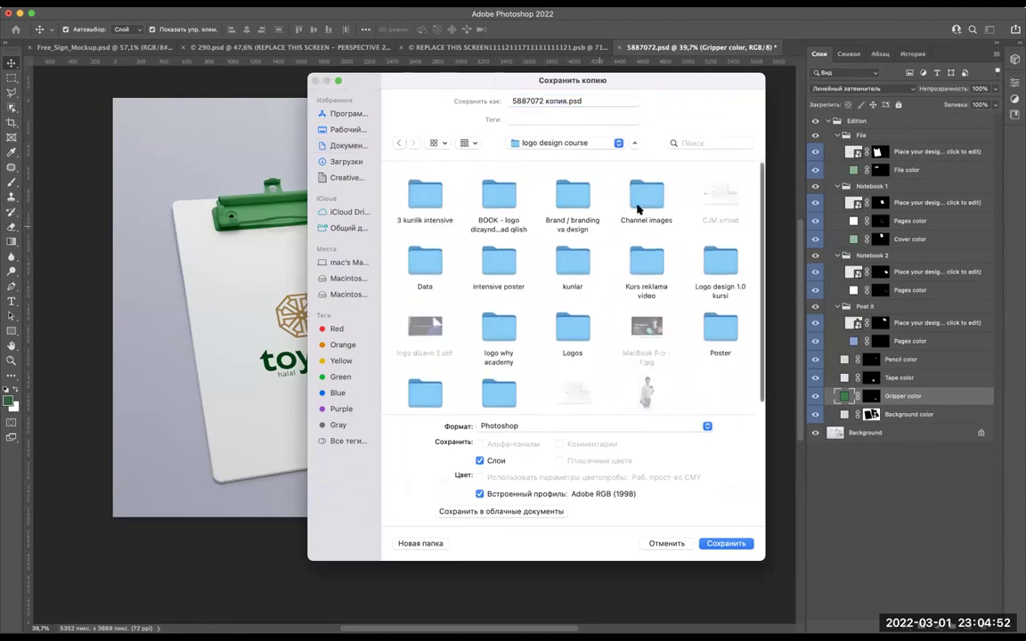
pyautogui.scroll(-2, 570, 328)
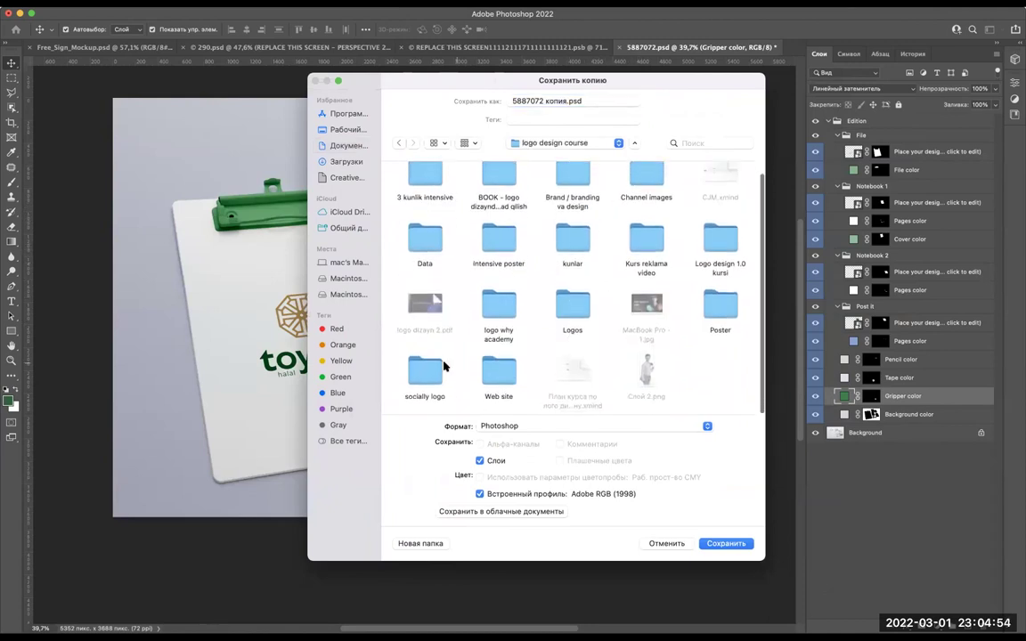
pyautogui.doubleClick(717, 252)
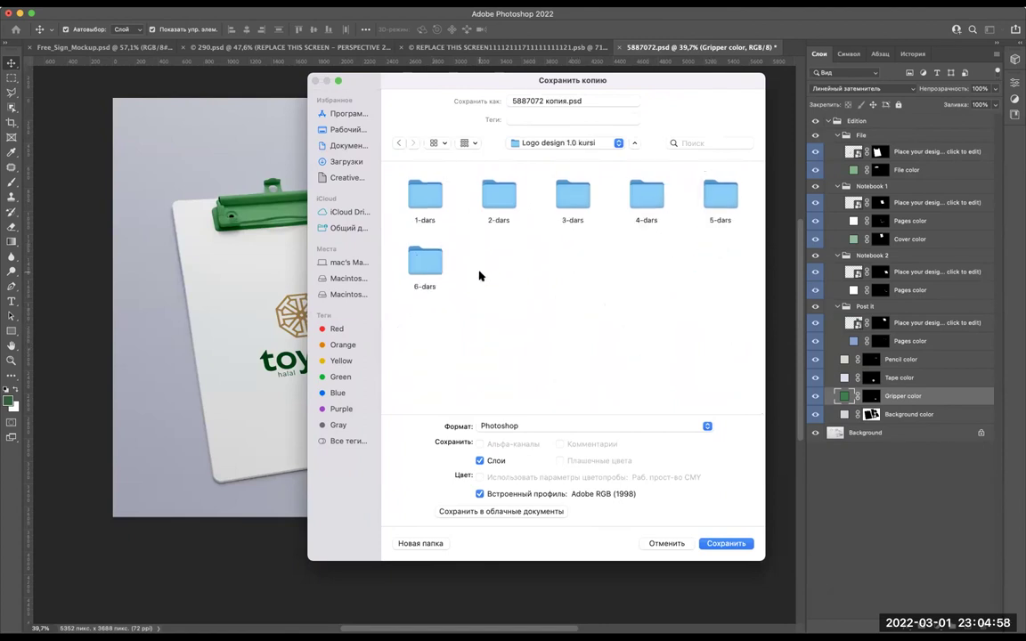
pyautogui.press('Return')
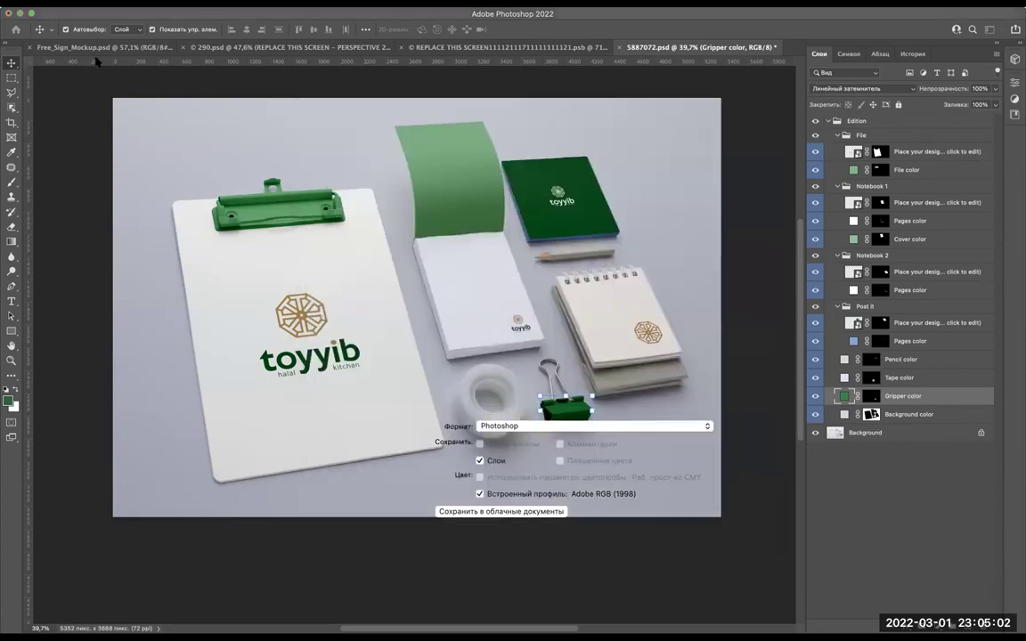
# Create a '7 - dars' folder containing a new 'Materialler' folder.
pyautogui.click(417, 544)
pyautogui.write('7 - dars')
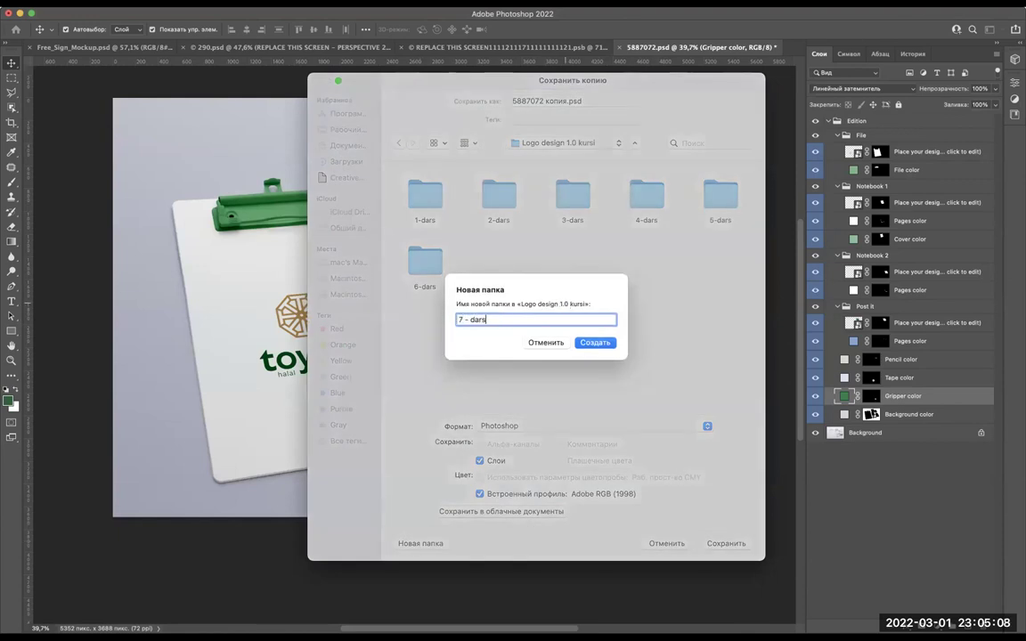
pyautogui.click(595, 342)
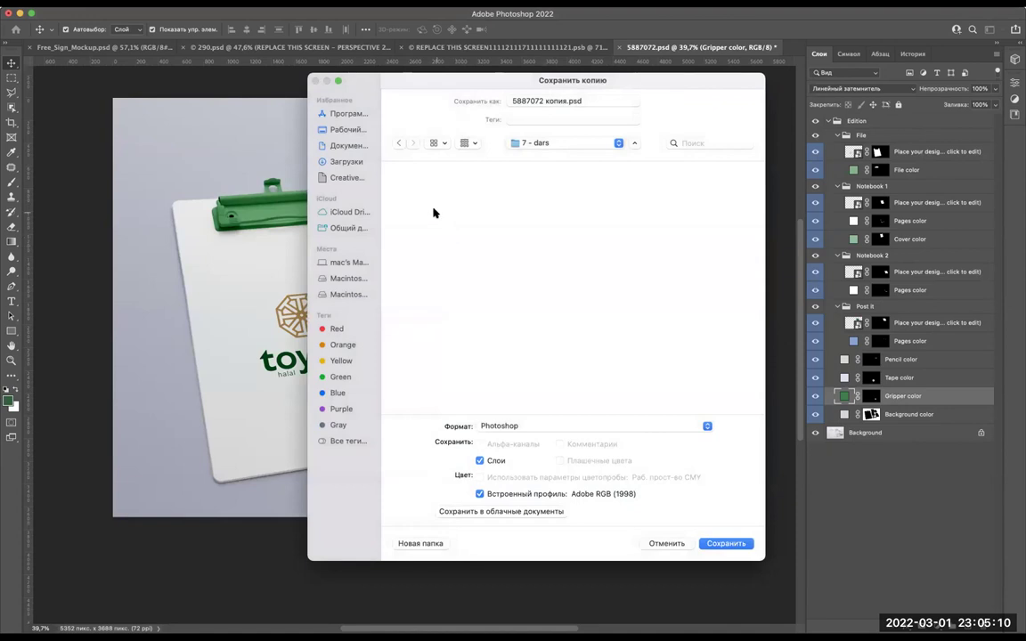
pyautogui.click(430, 546)
pyautogui.write('Materialler')
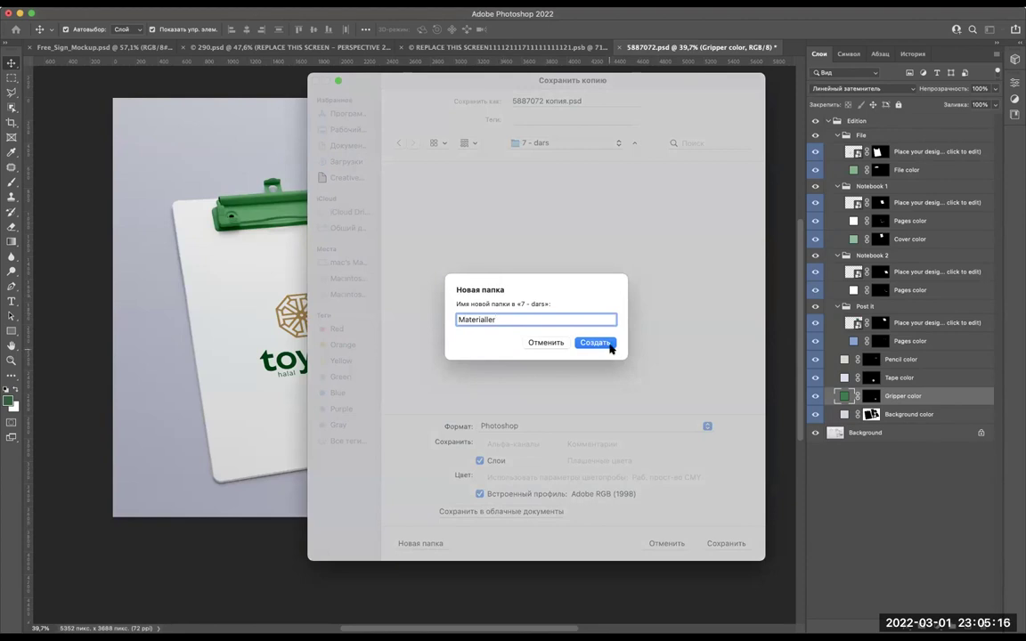
pyautogui.click(602, 343)
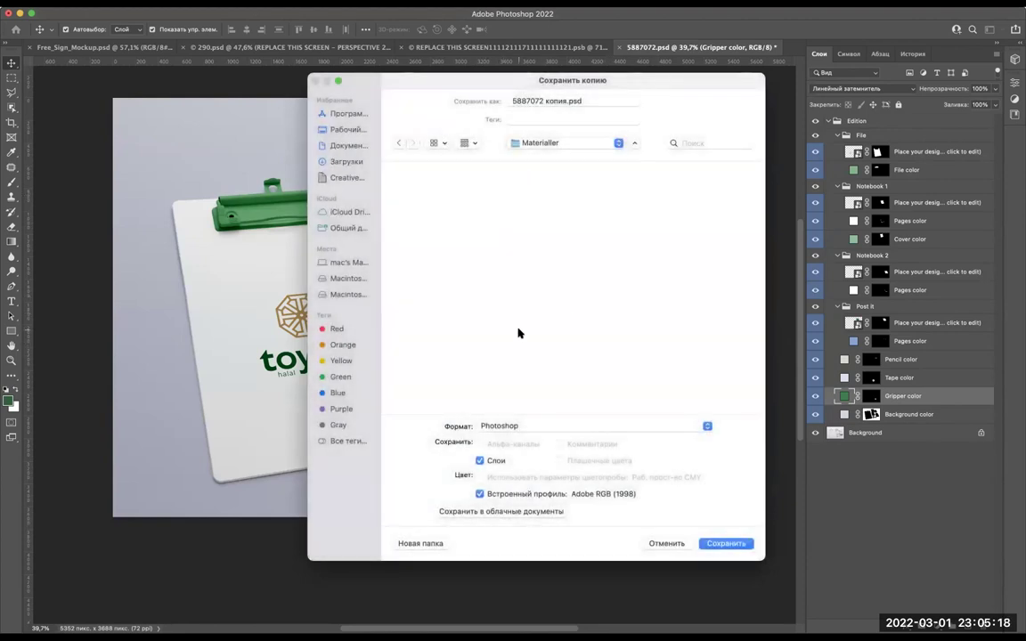
# Save the PSD copy into Materialler with maximum compatibility.
pyautogui.click(738, 544)
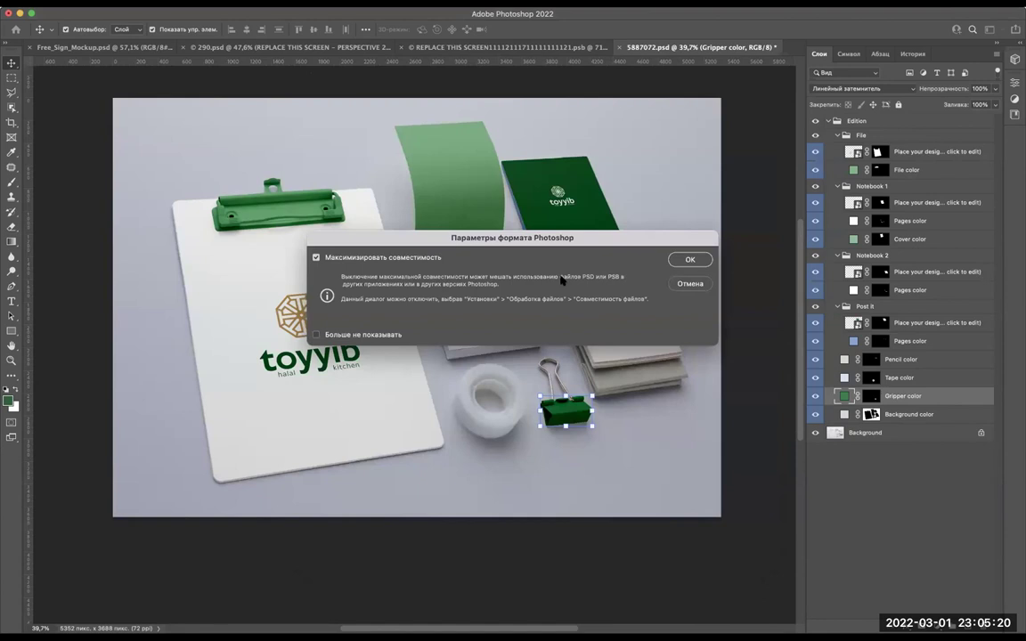
pyautogui.click(683, 259)
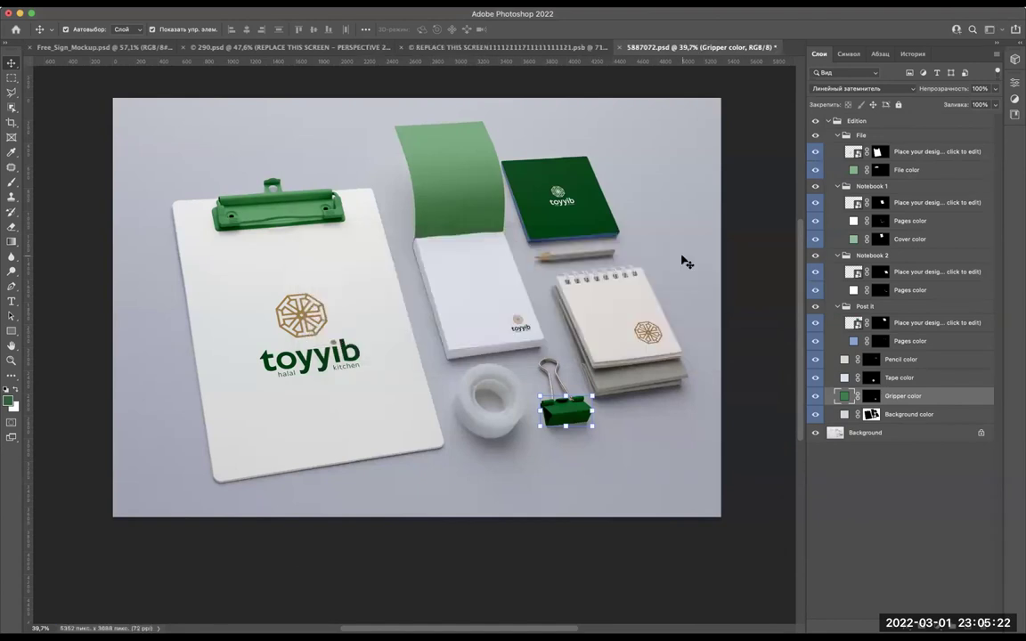
pyautogui.hotkey('ctrl', 'shift', 's')
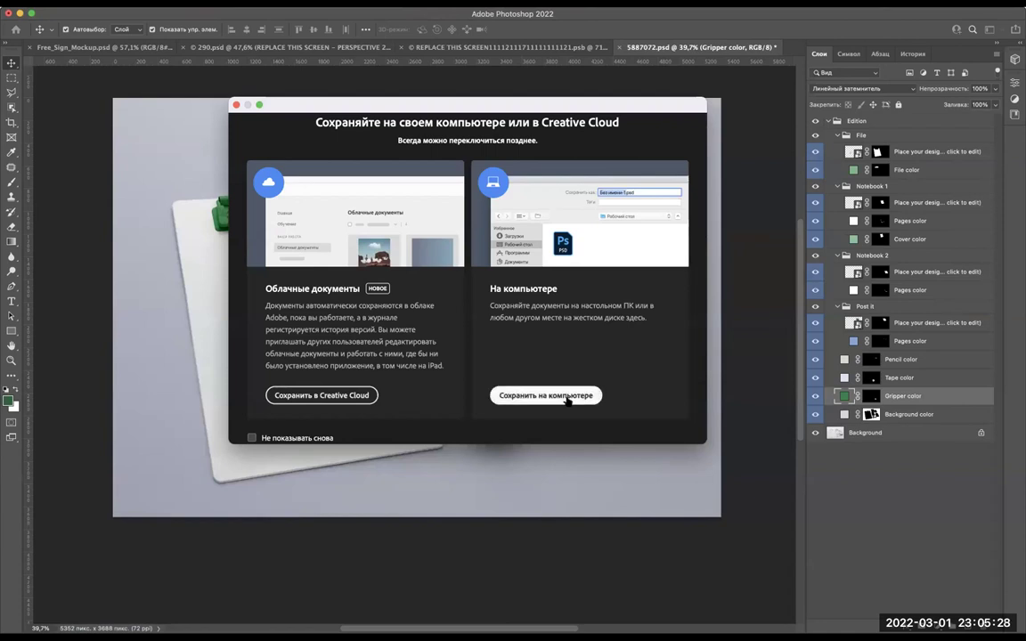
pyautogui.click(565, 396)
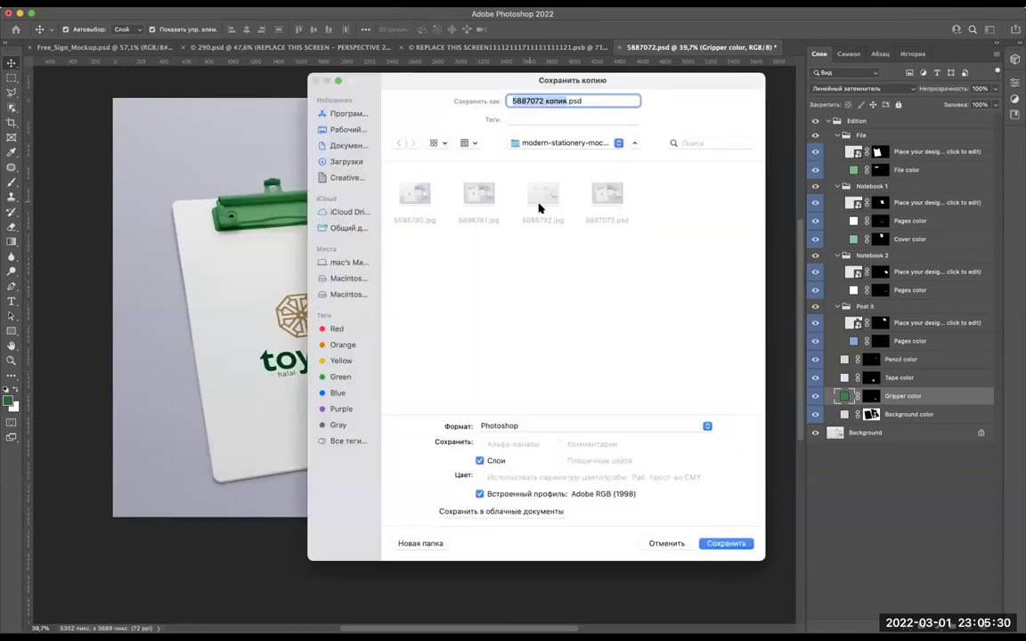
# Browse to Documents > logo design course > Logo design 1.0 kursi > 7 - dars > Materialler.
pyautogui.click(348, 145)
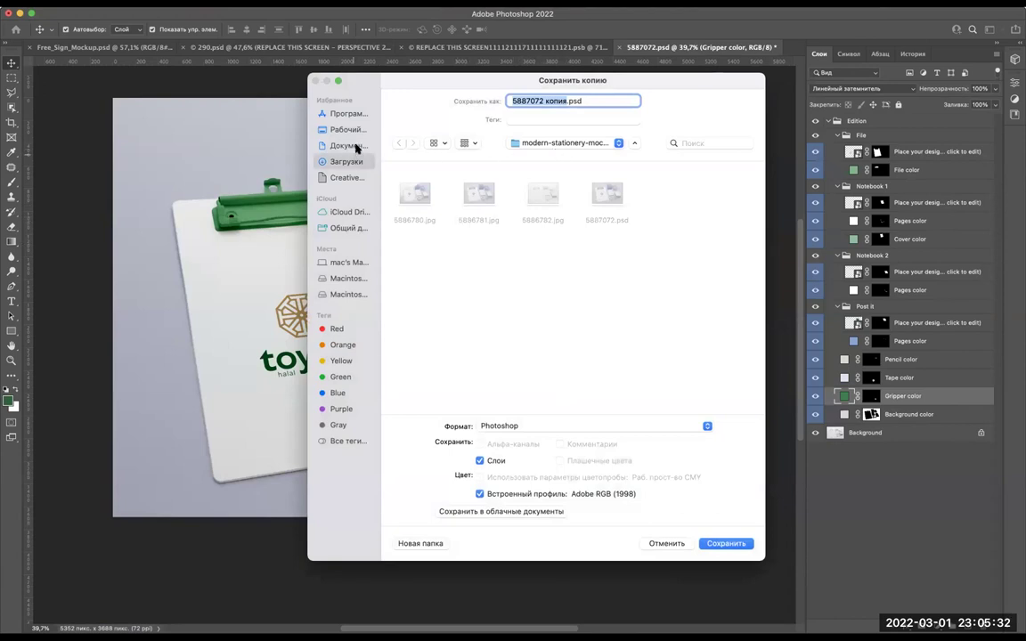
pyautogui.scroll(-1, 648, 376)
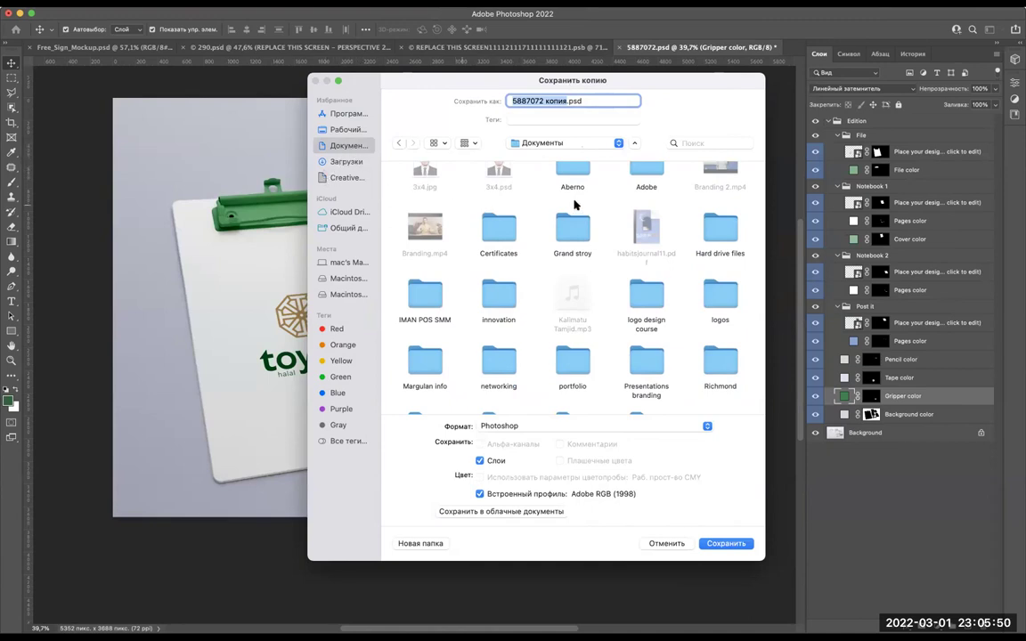
pyautogui.scroll(-2, 695, 389)
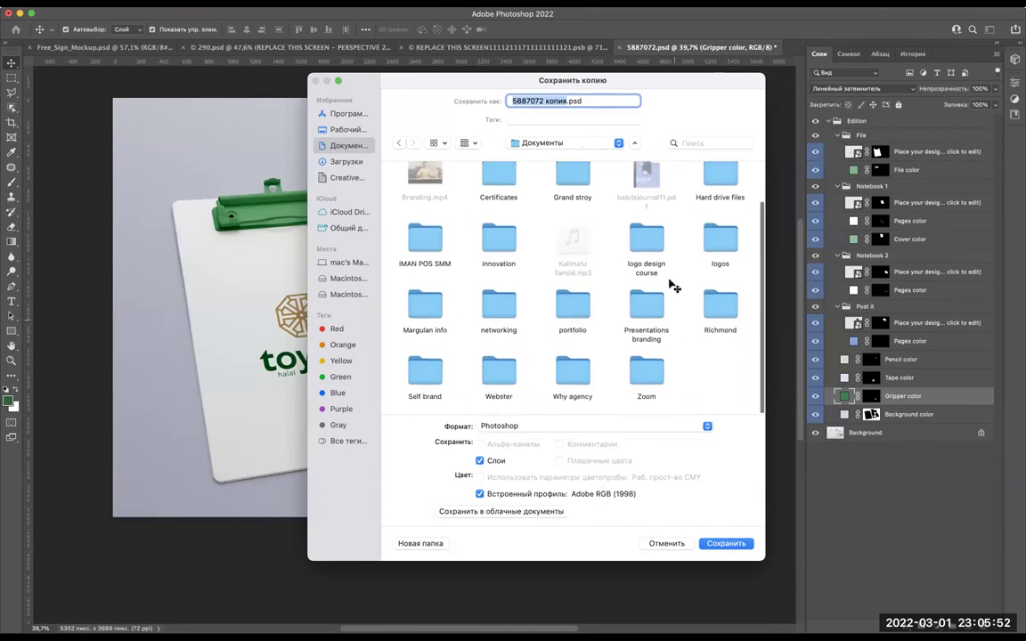
pyautogui.doubleClick(653, 236)
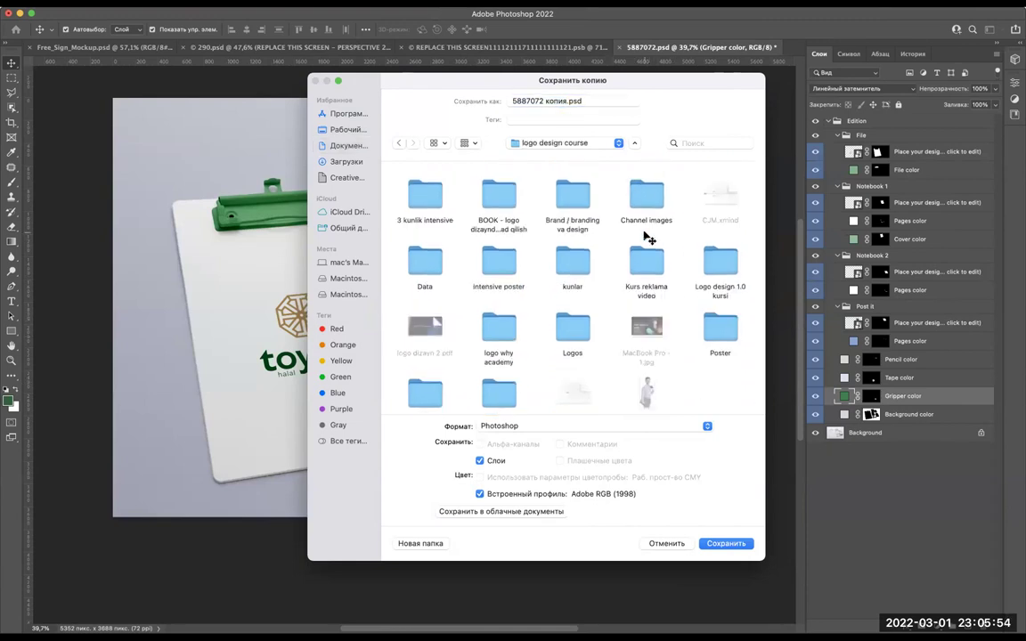
pyautogui.scroll(-2, 575, 289)
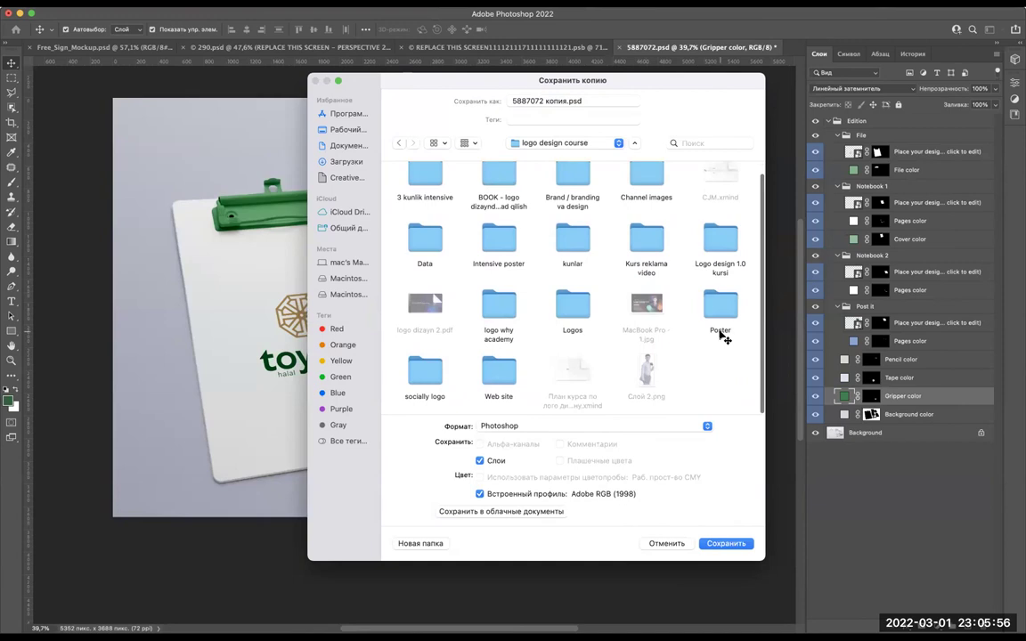
pyautogui.doubleClick(717, 253)
pyautogui.click(509, 257)
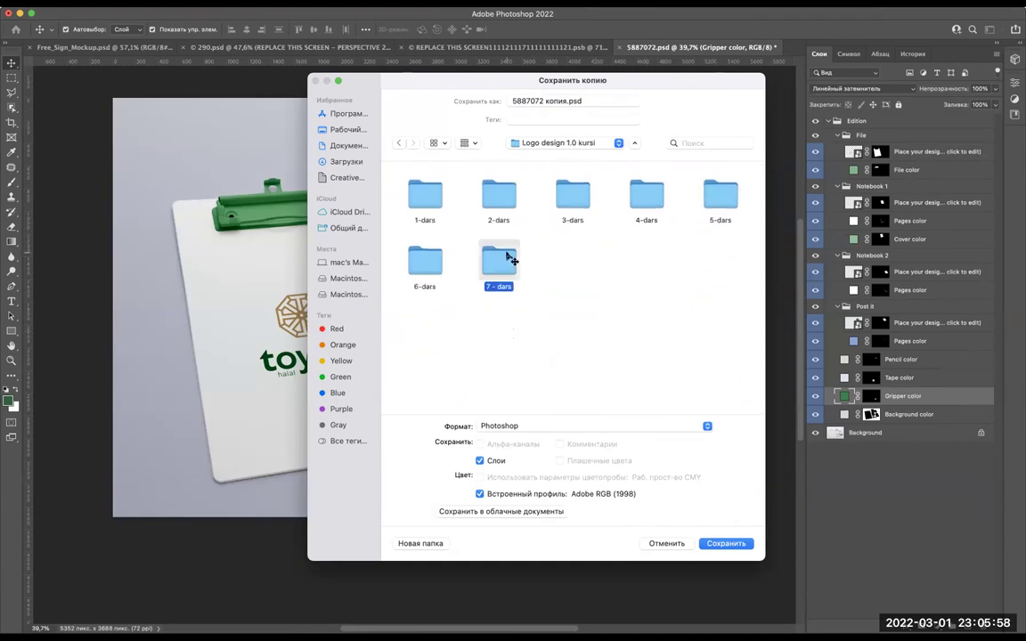
pyautogui.doubleClick(510, 257)
pyautogui.doubleClick(417, 198)
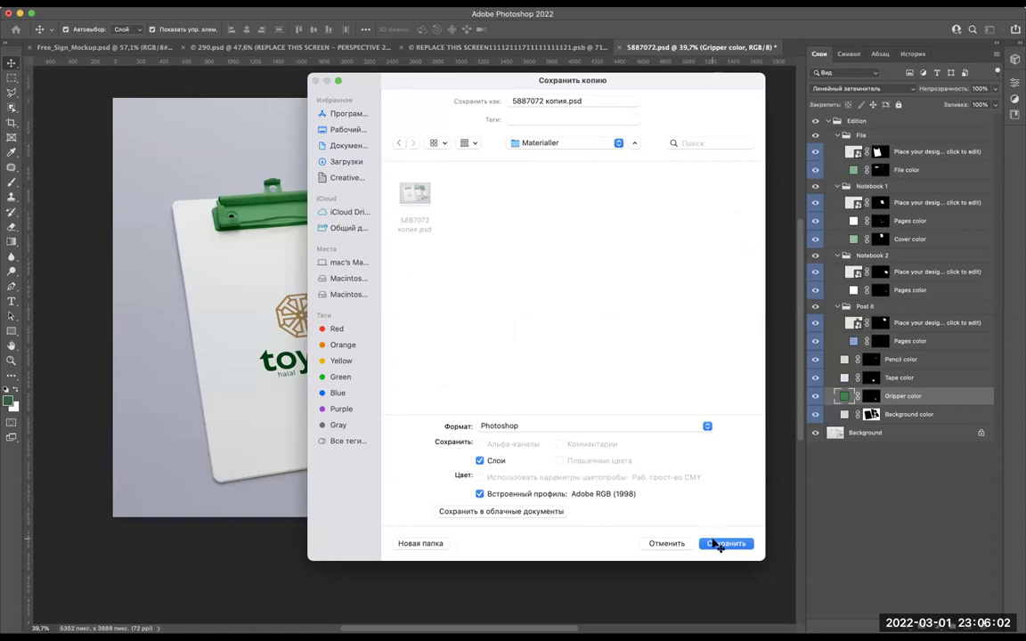
# Save it as JPEG '5887072.jpg' without 'копия', accepting quality 12.
pyautogui.click(573, 427)
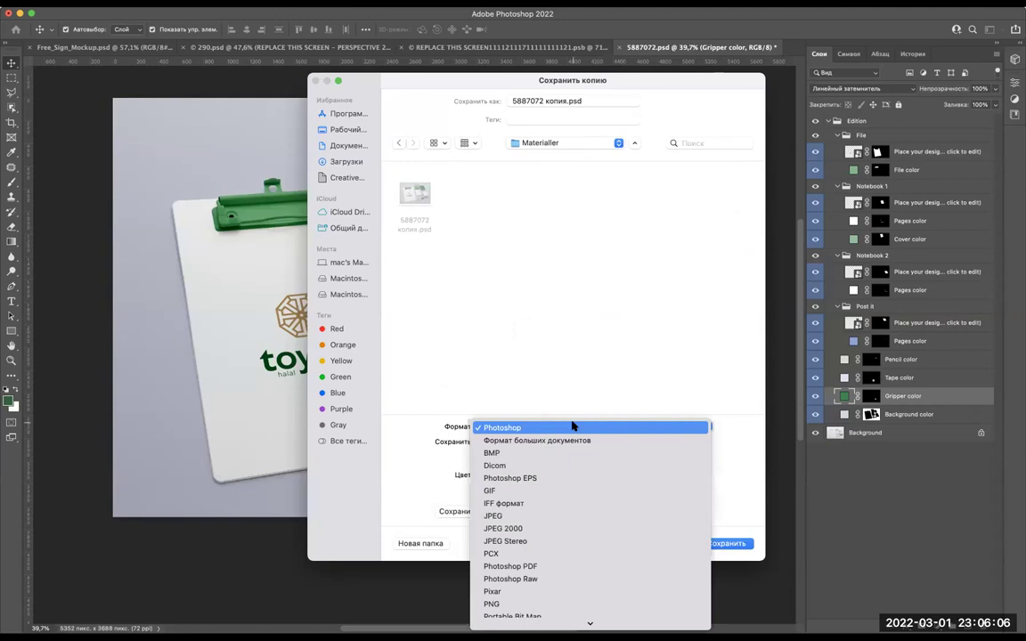
pyautogui.click(534, 516)
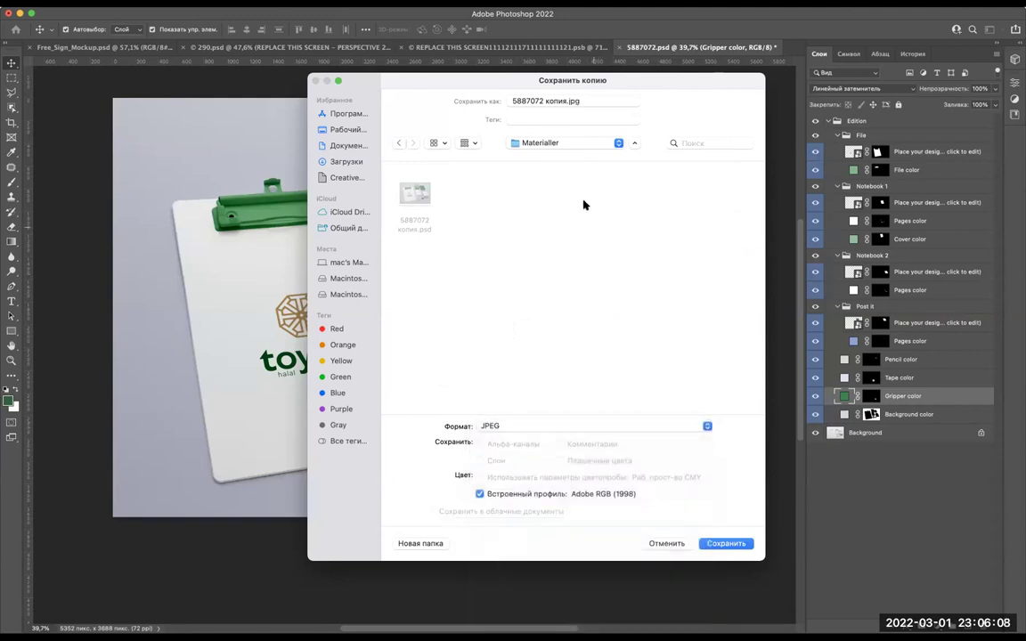
pyautogui.doubleClick(551, 101)
pyautogui.press('BackSpace')
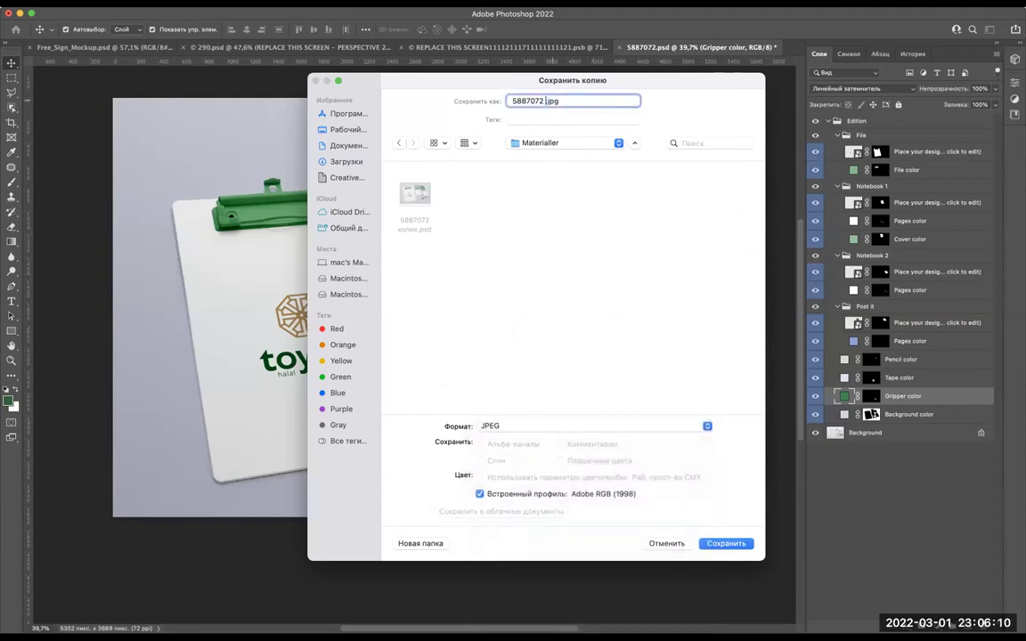
pyautogui.press('Return')
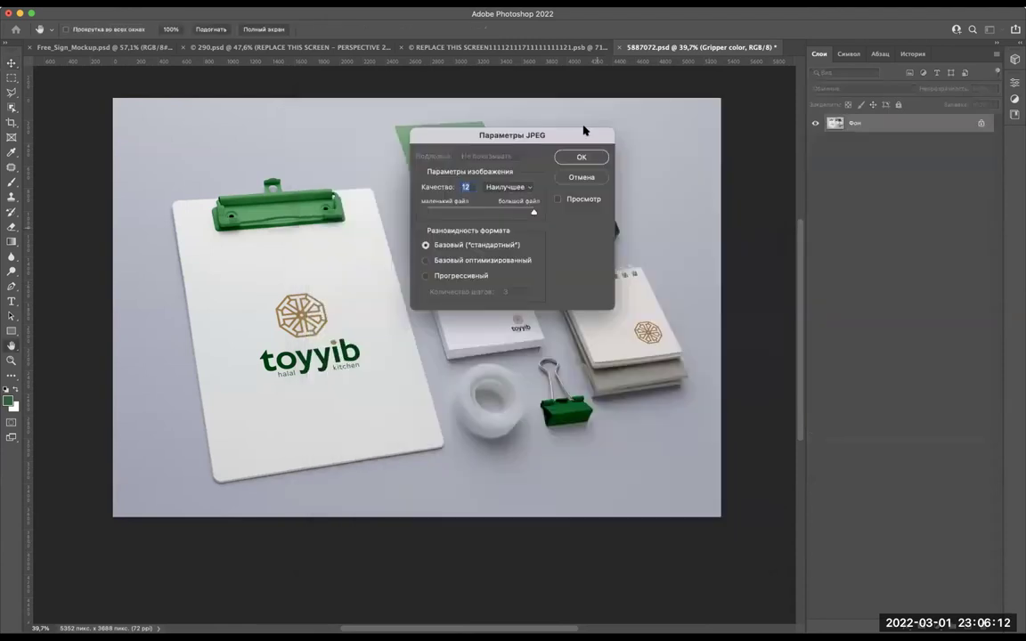
pyautogui.click(586, 158)
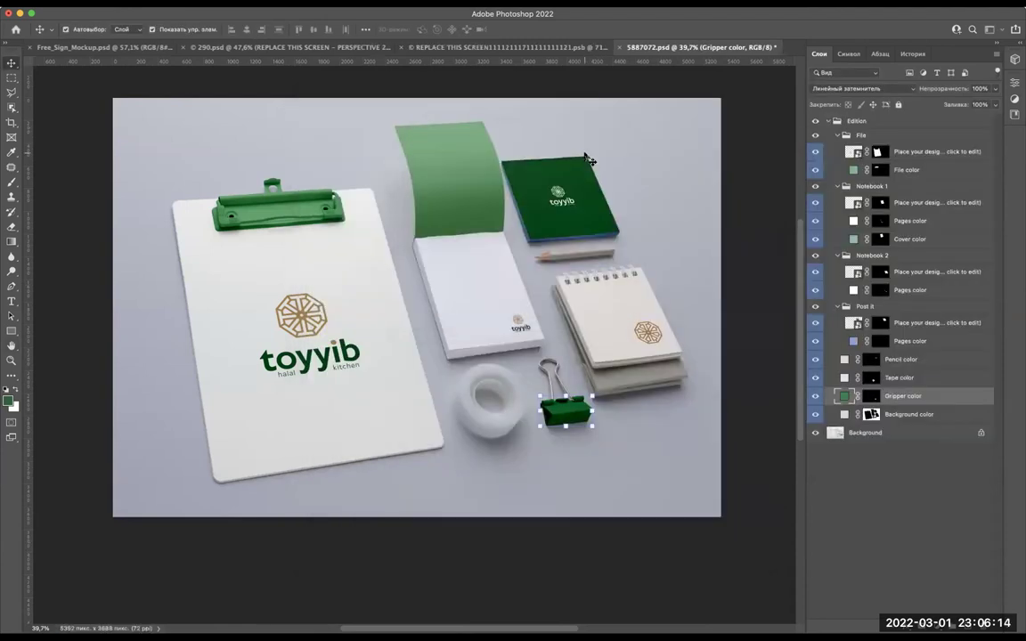
# Switch to the 290.psd mockup and cancel a started Save a Copy.
pyautogui.click(246, 49)
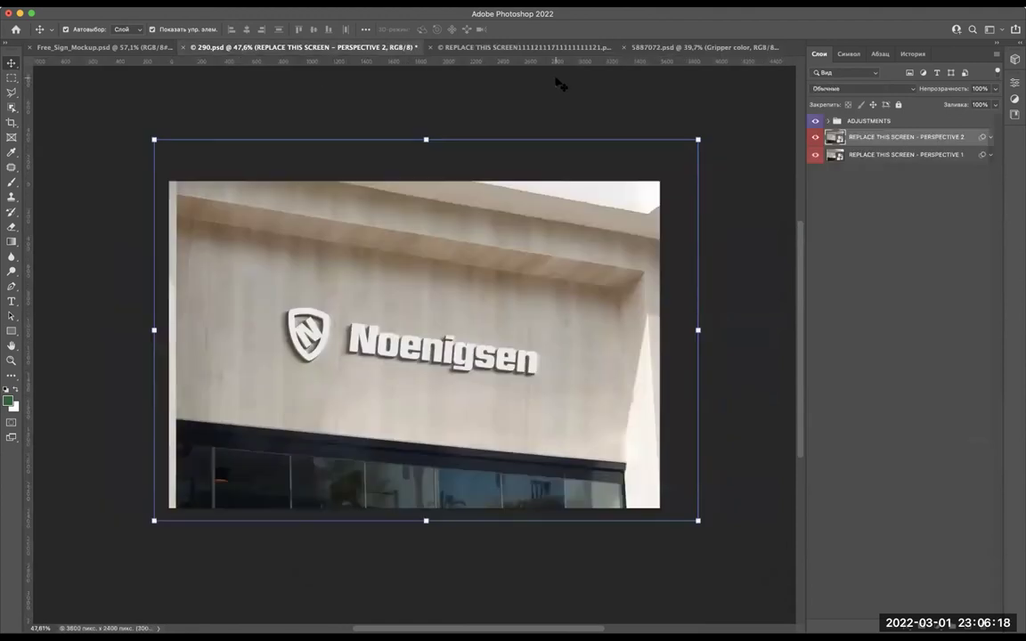
pyautogui.hotkey('ctrl', 'shift', 's')
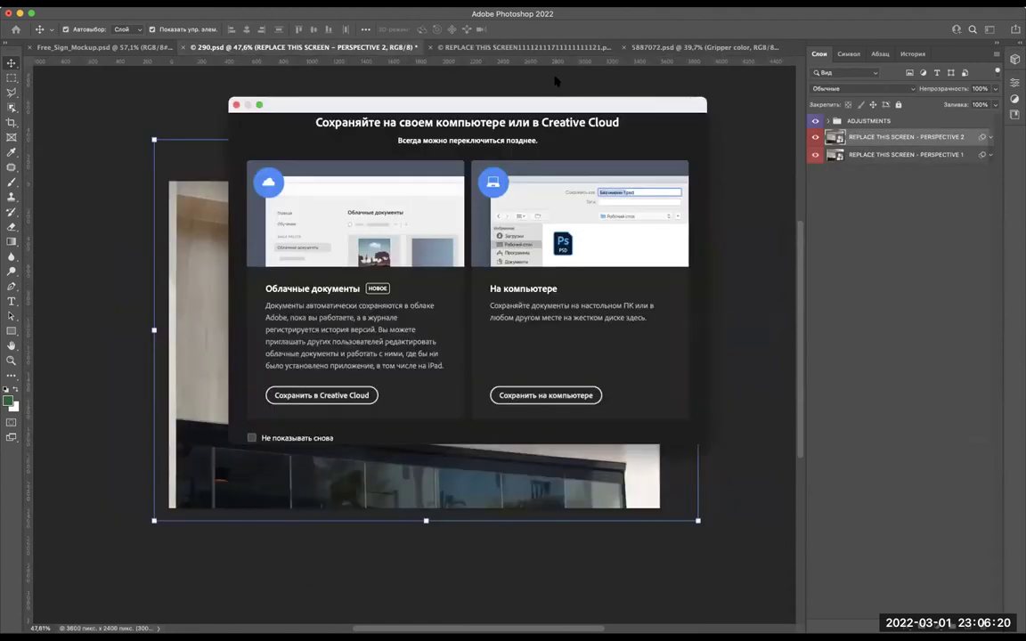
pyautogui.press('Escape')
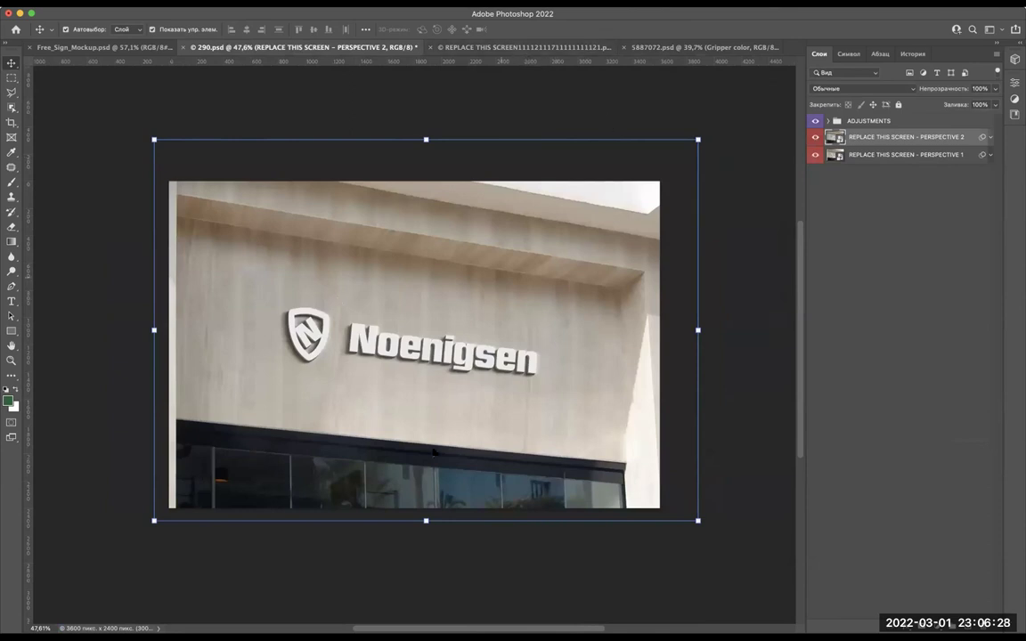
# Compare 290.psd with the toyyib smart-object document, ending on the .psb tab.
pyautogui.click(514, 48)
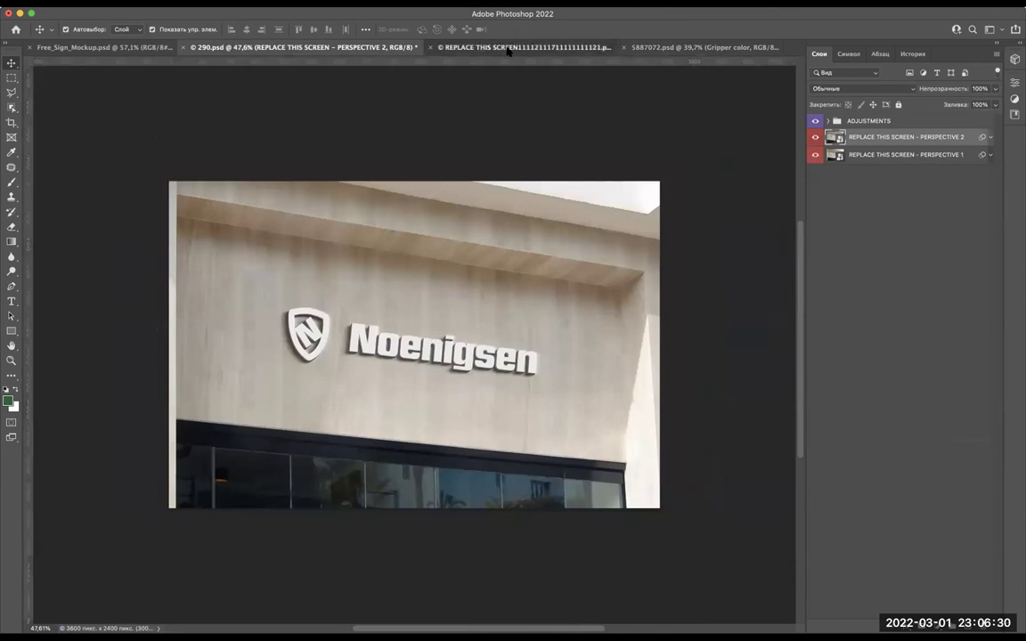
pyautogui.scroll(-3, 501, 345)
pyautogui.scroll(-2, 500, 345)
pyautogui.scroll(2, 501, 346)
pyautogui.scroll(-1, 500, 346)
pyautogui.click(297, 47)
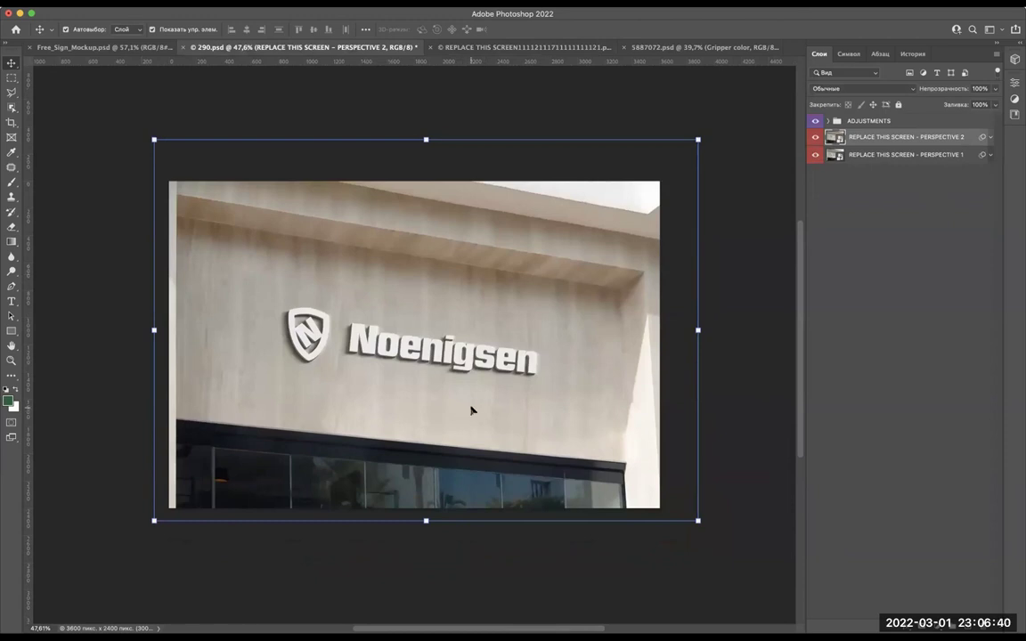
pyautogui.click(512, 50)
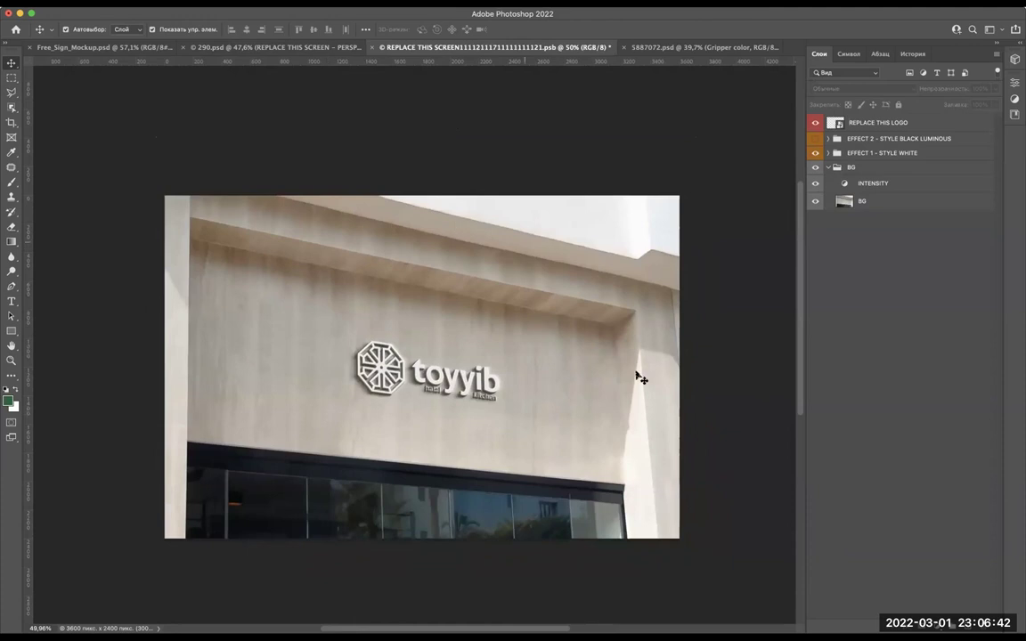
pyautogui.click(271, 47)
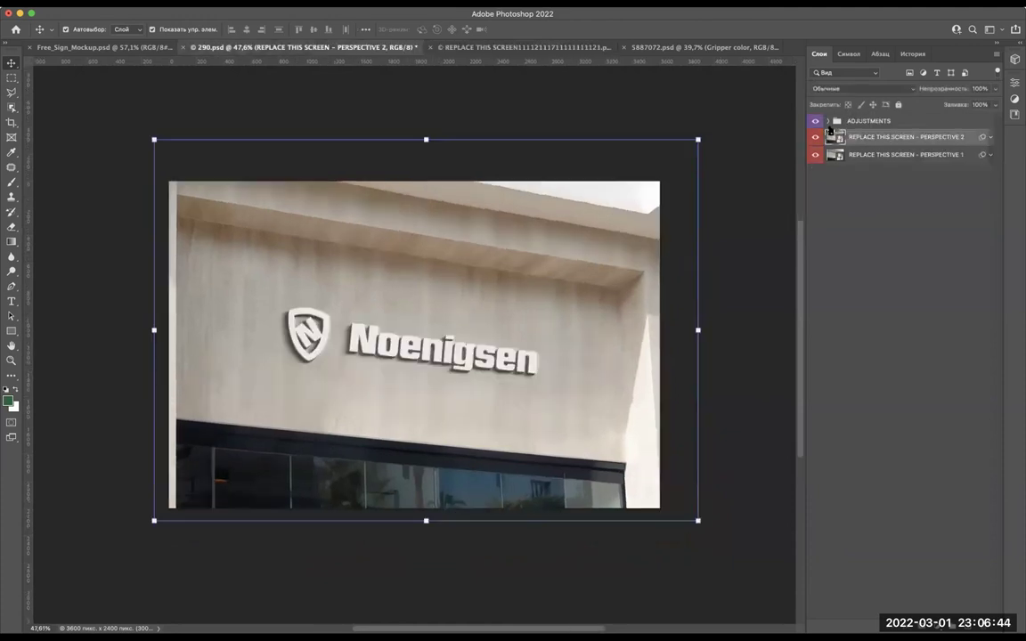
pyautogui.click(456, 47)
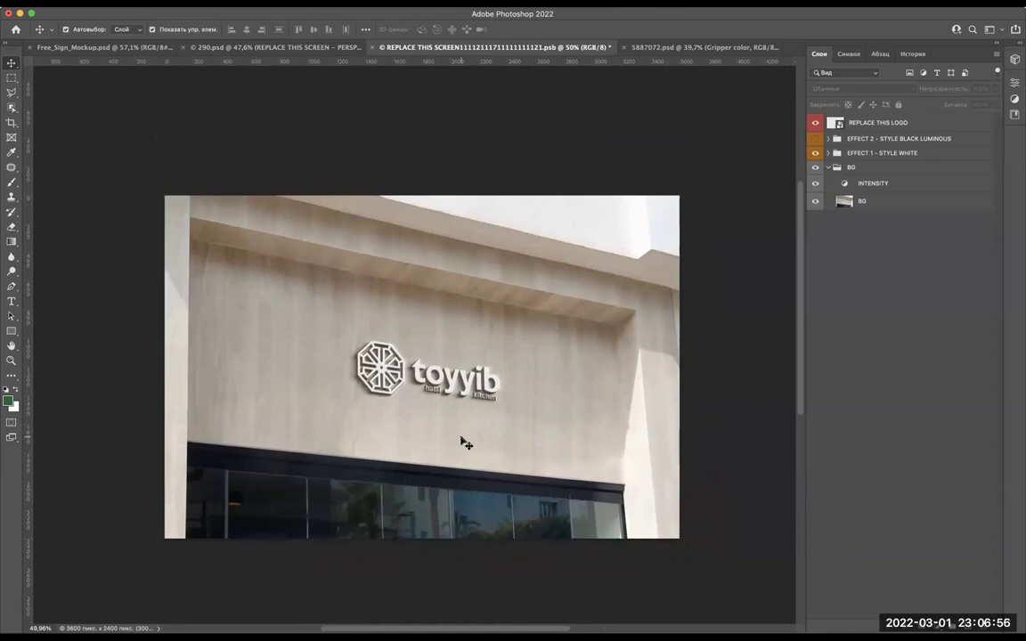
# Save the toyyib smart object, verify 290.psd updated, and close the .psb document.
pyautogui.press('super+w')
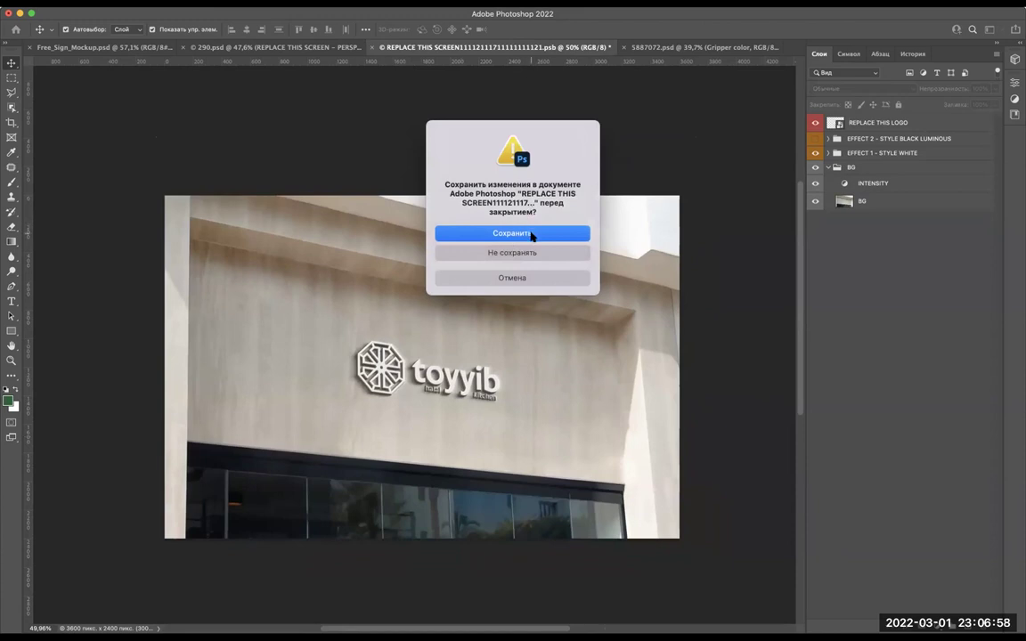
pyautogui.click(532, 234)
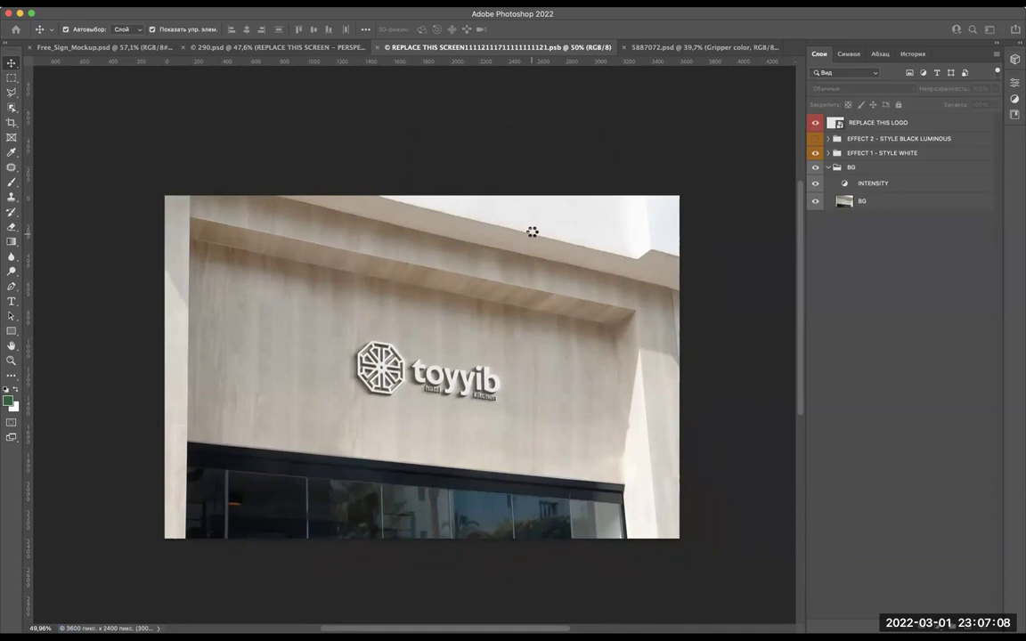
pyautogui.click(296, 49)
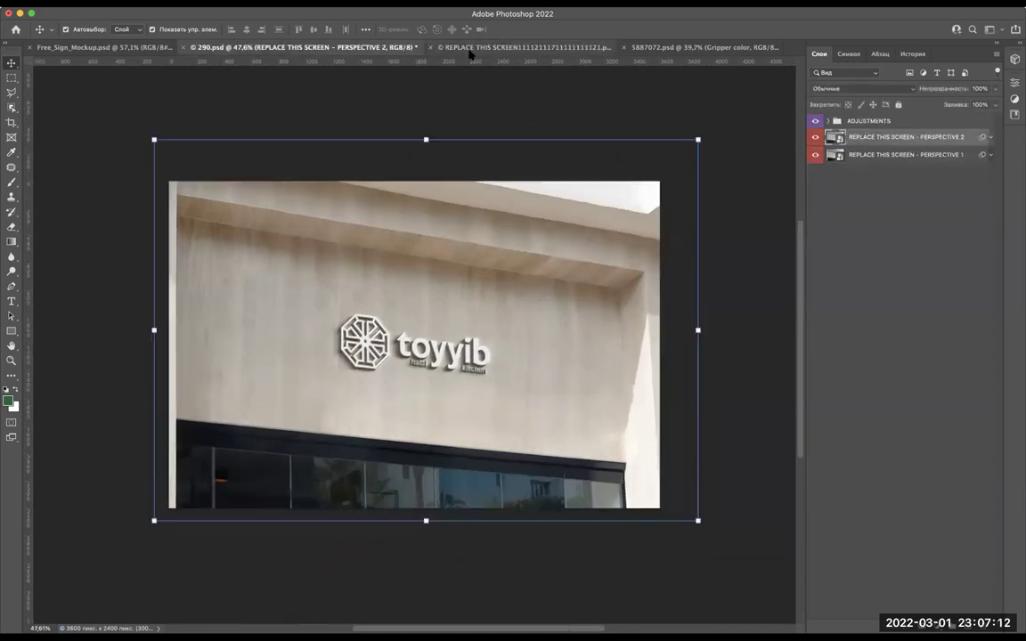
pyautogui.click(469, 48)
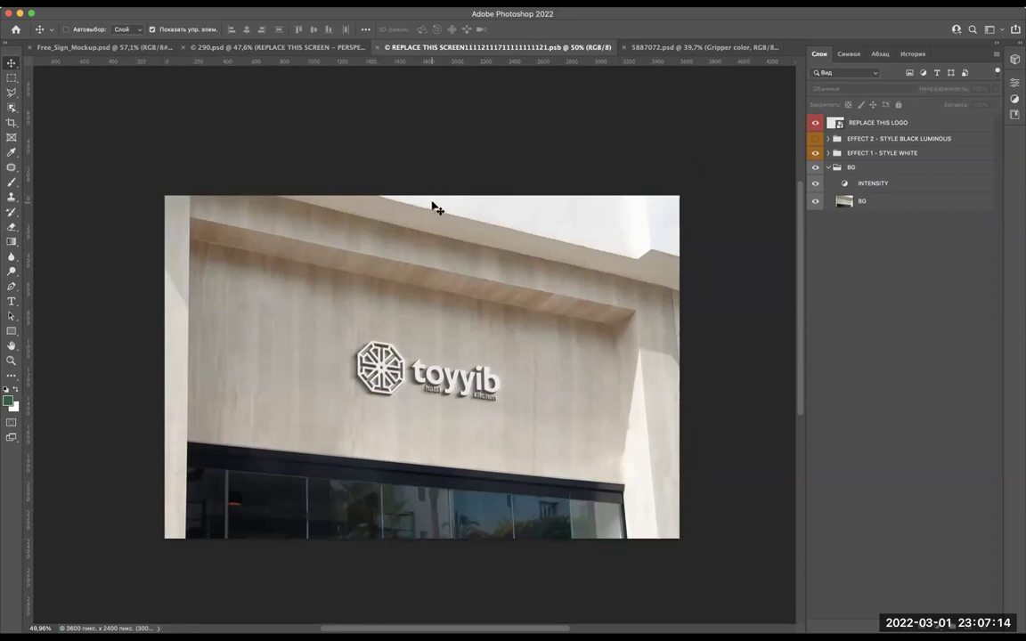
pyautogui.press('super+w')
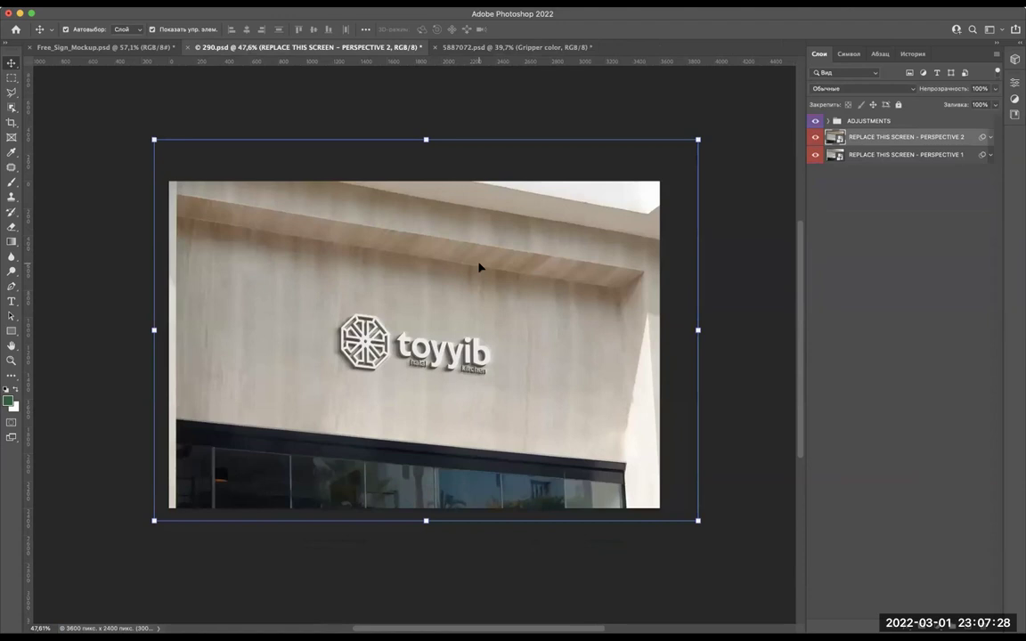
# Start a Save a Copy to this computer and browse to 7 - dars > Materialler.
pyautogui.press('super+shift+s')
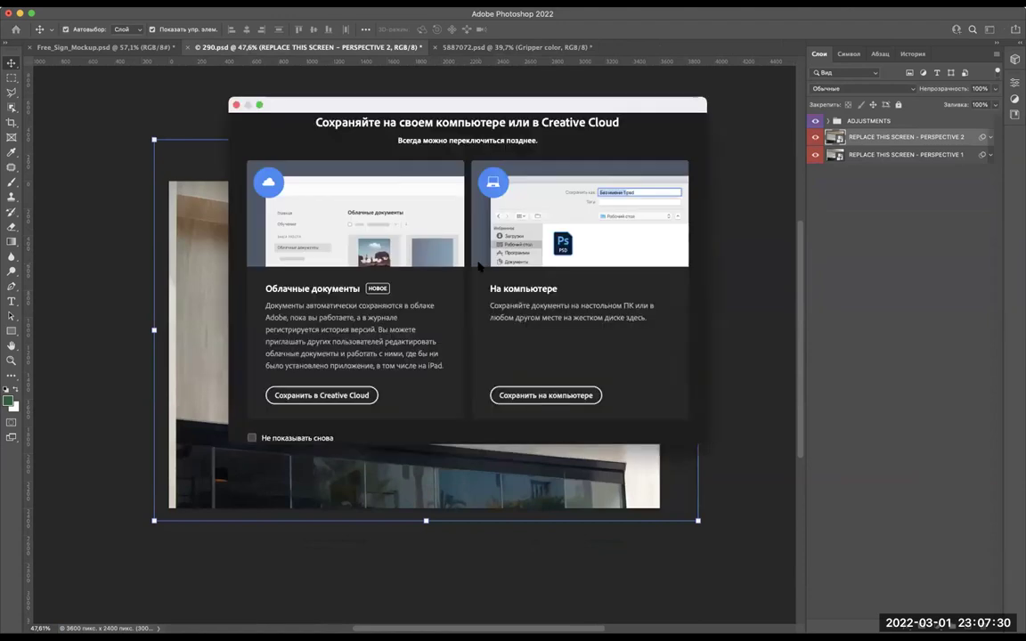
pyautogui.click(538, 396)
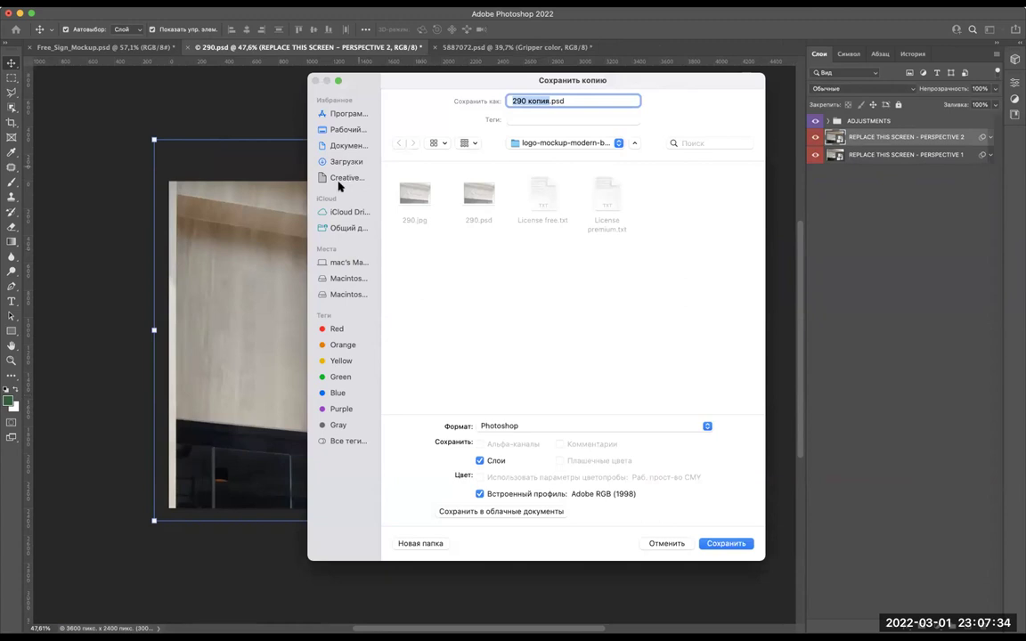
pyautogui.click(345, 146)
pyautogui.scroll(-3, 648, 246)
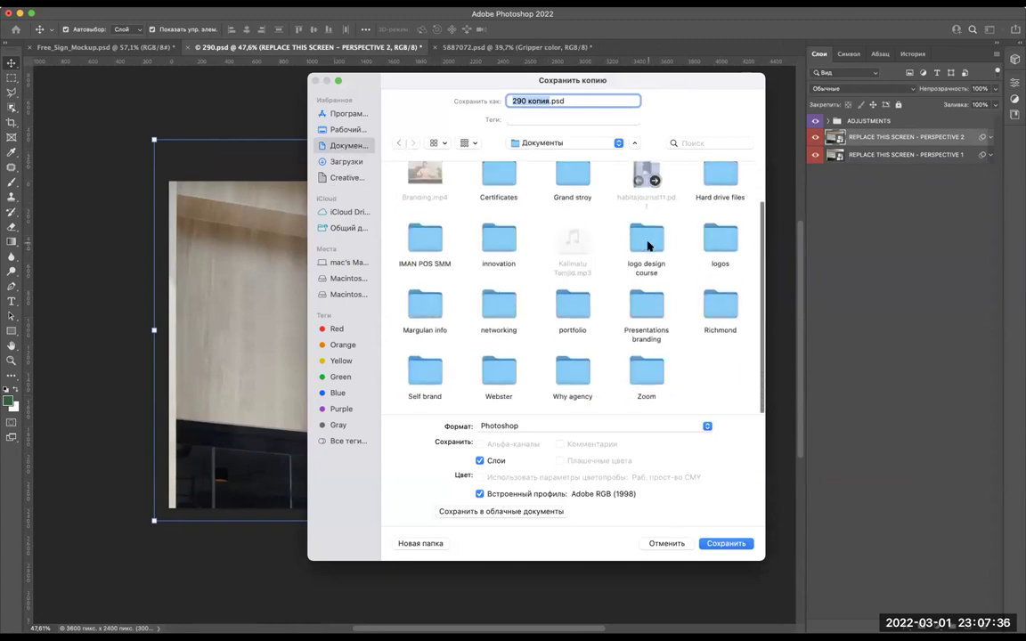
pyautogui.doubleClick(660, 246)
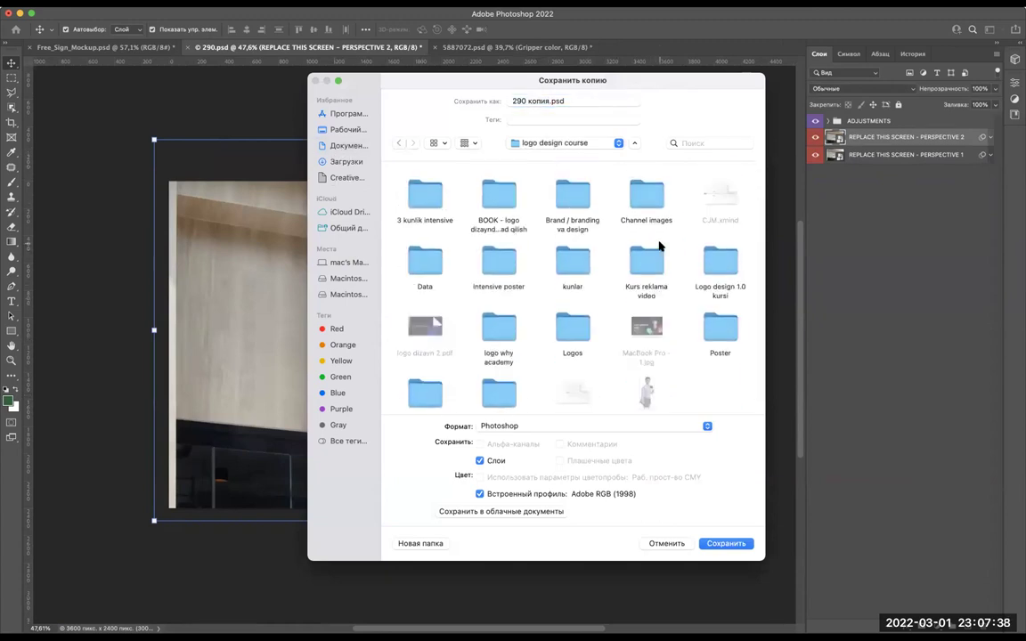
pyautogui.scroll(-2, 659, 245)
pyautogui.doubleClick(718, 238)
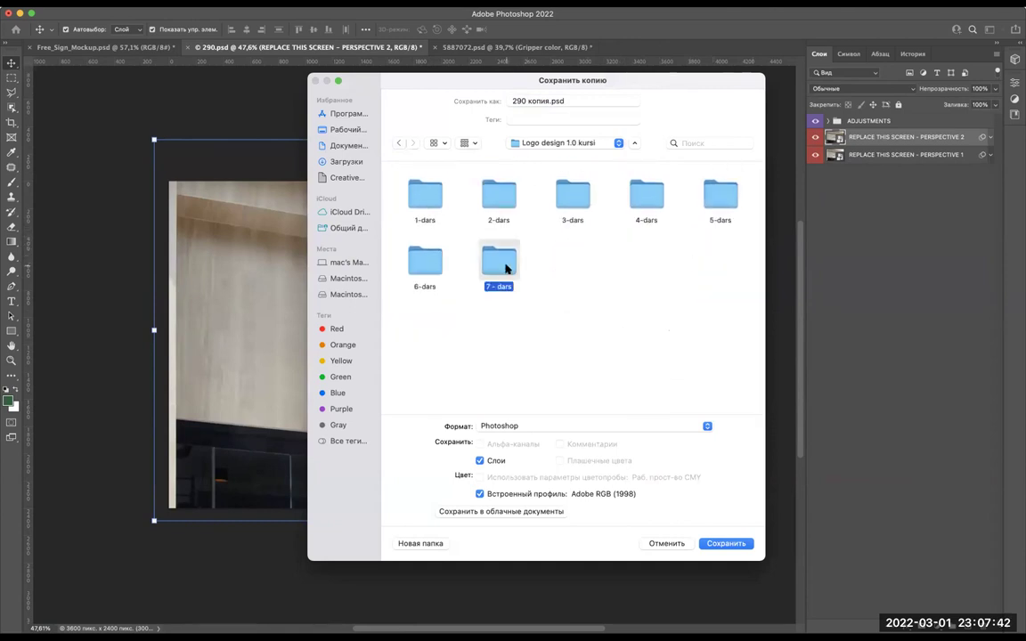
pyautogui.doubleClick(513, 267)
pyautogui.doubleClick(416, 192)
# Save the copy as '290 .psd' without 'копия', confirming compatibility options.
pyautogui.doubleClick(540, 100)
pyautogui.press('BackSpace')
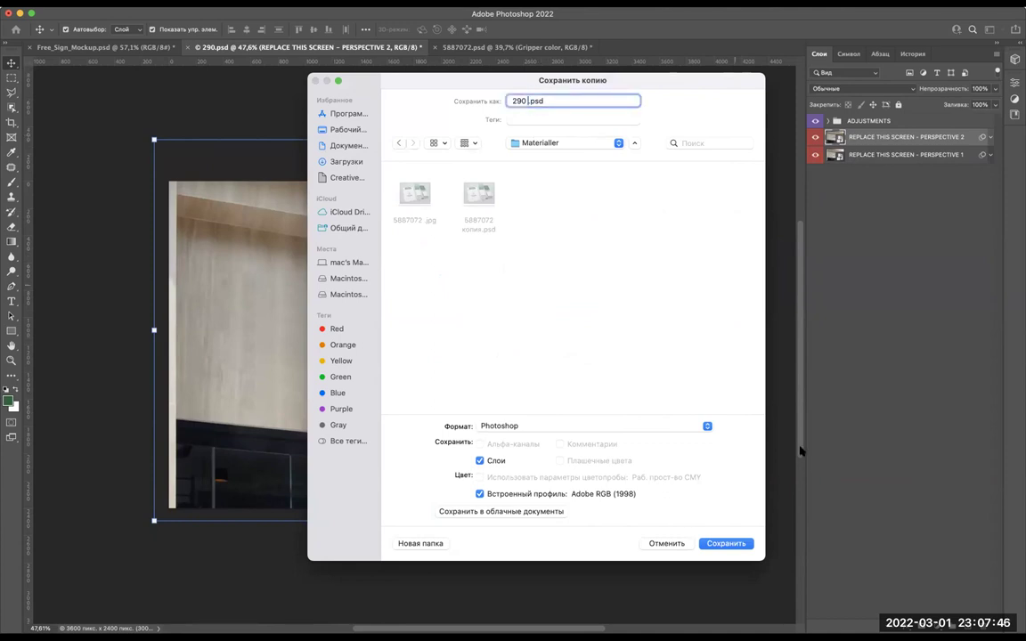
pyautogui.click(726, 543)
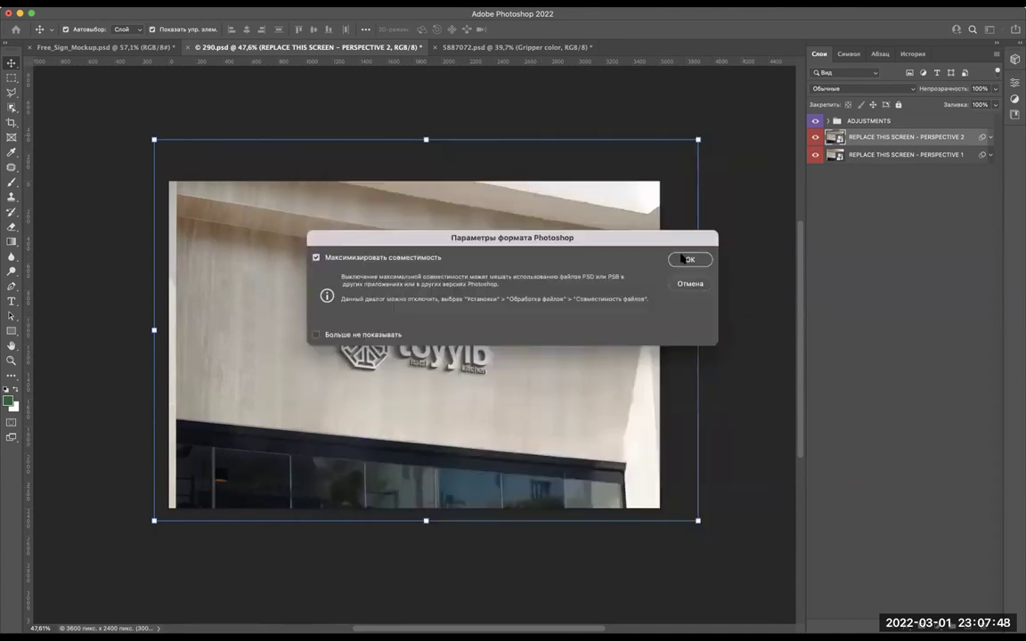
pyautogui.click(689, 259)
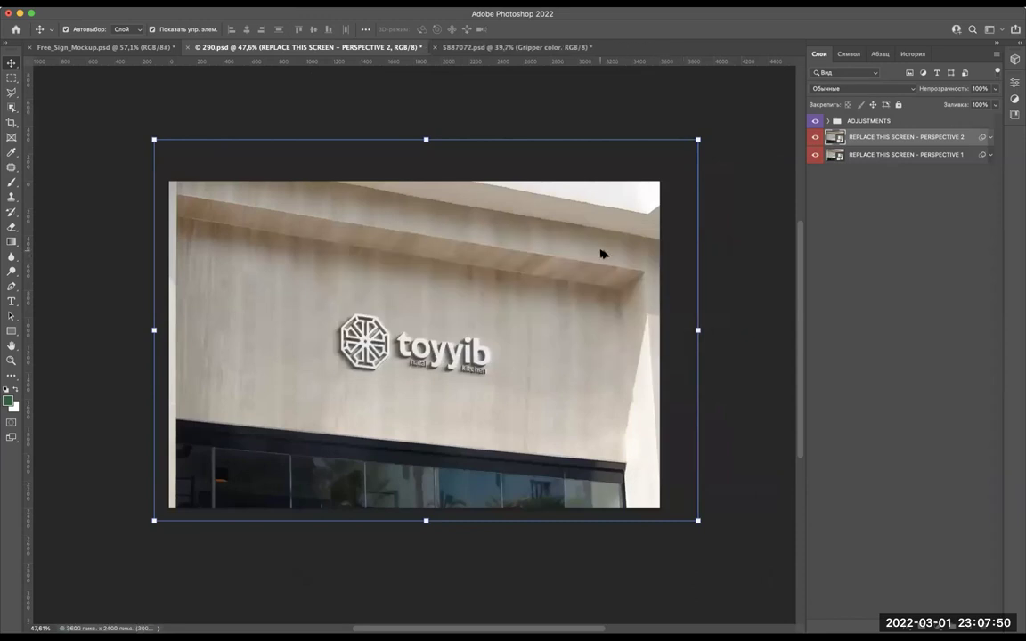
pyautogui.press('super+alt+s')
# Save another copy to this computer, browsing to Logo design 1.0 kursi > 7 - dars > Materialler.
pyautogui.click(552, 395)
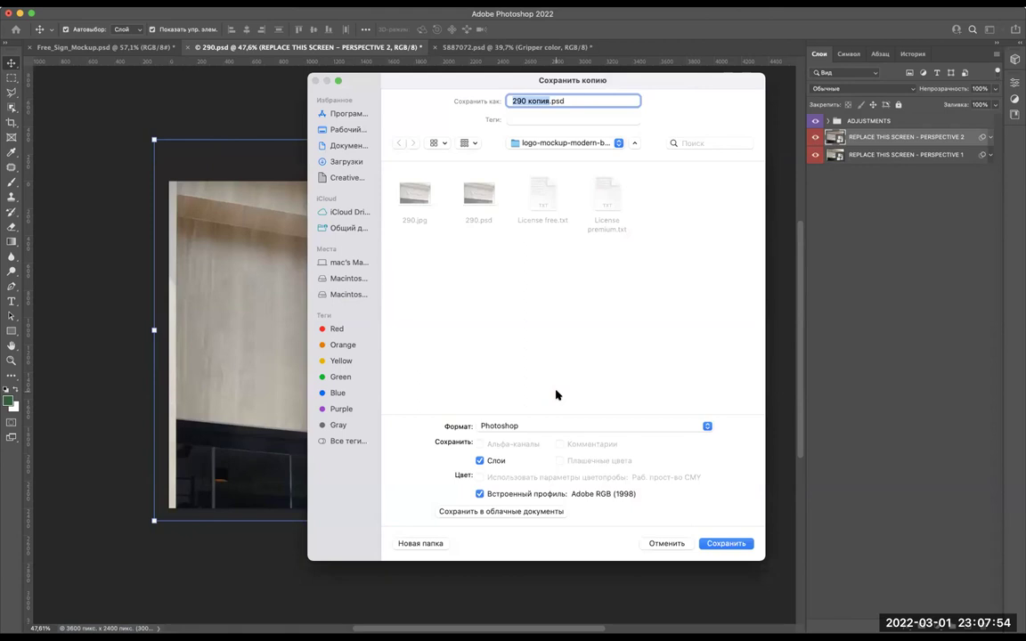
pyautogui.click(325, 146)
pyautogui.scroll(-5, 680, 220)
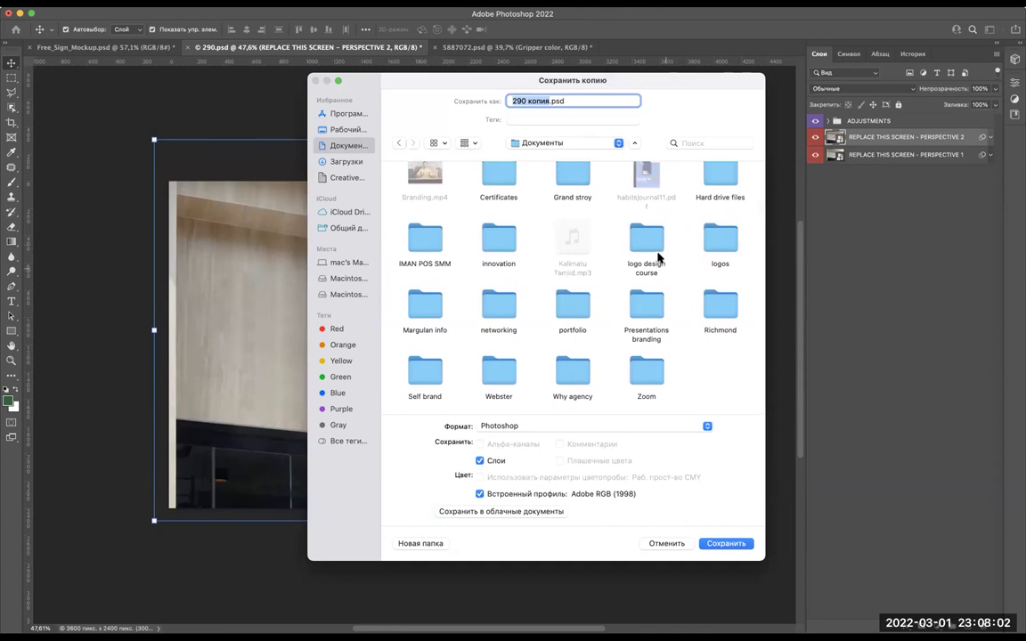
pyautogui.scroll(-2, 660, 259)
pyautogui.scroll(-2, 570, 254)
pyautogui.doubleClick(648, 237)
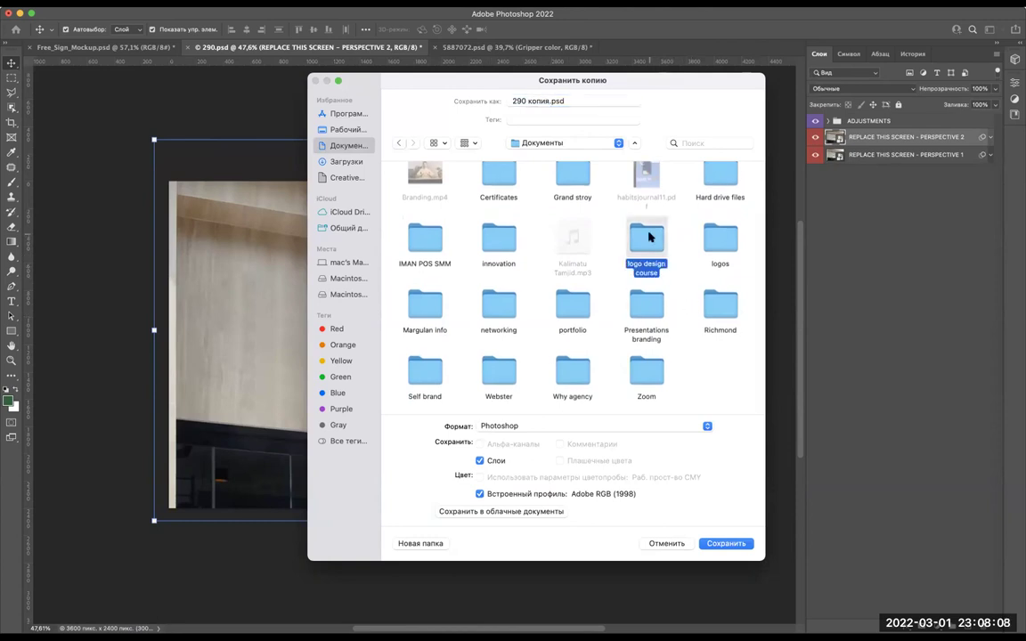
pyautogui.scroll(-2, 664, 263)
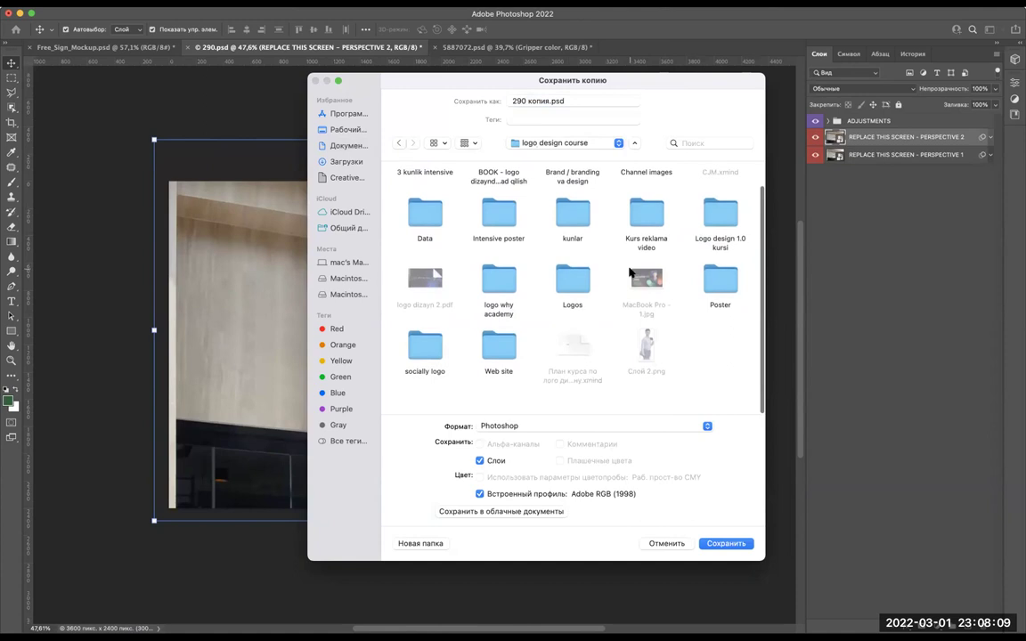
pyautogui.doubleClick(717, 242)
pyautogui.doubleClick(497, 254)
pyautogui.doubleClick(418, 192)
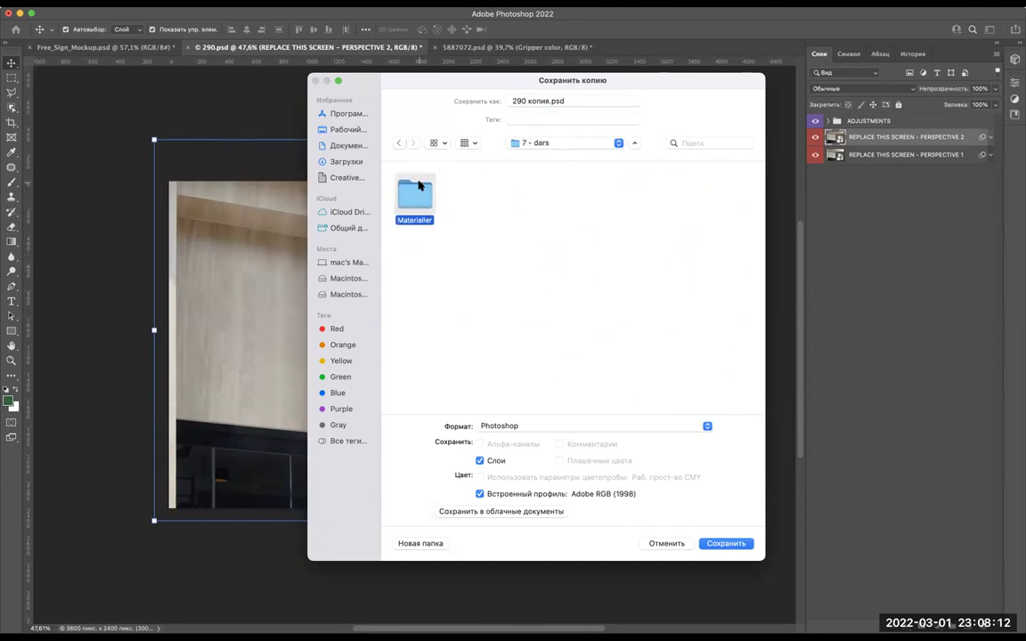
# Save it as JPEG '290 .jpg' without 'копия', then switch to Free_Sign_Mockup.psd.
pyautogui.doubleClick(537, 101)
pyautogui.press('BackSpace')
pyautogui.click(646, 429)
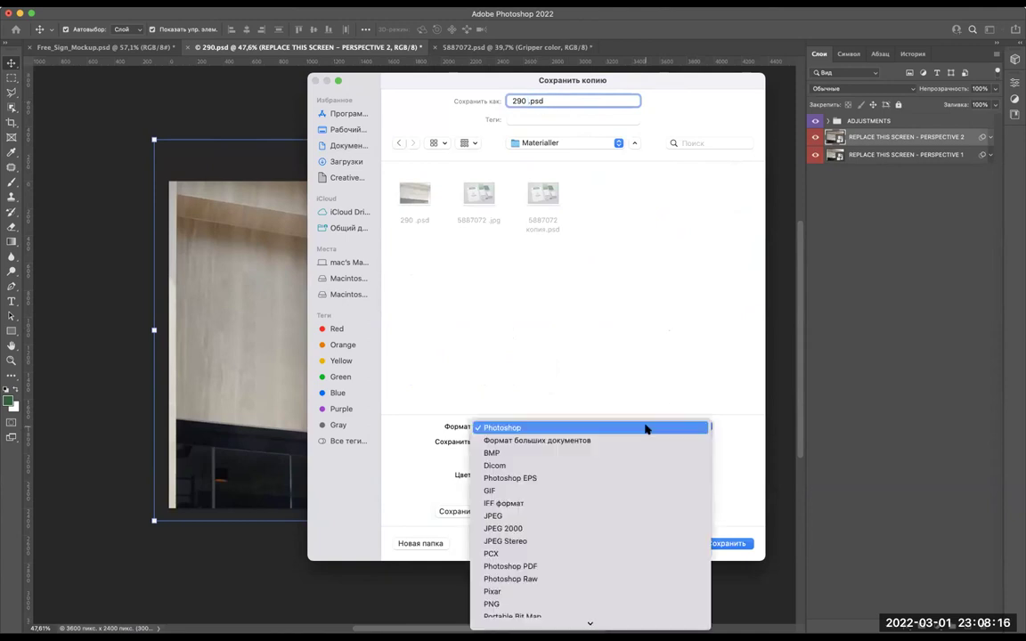
pyautogui.click(567, 521)
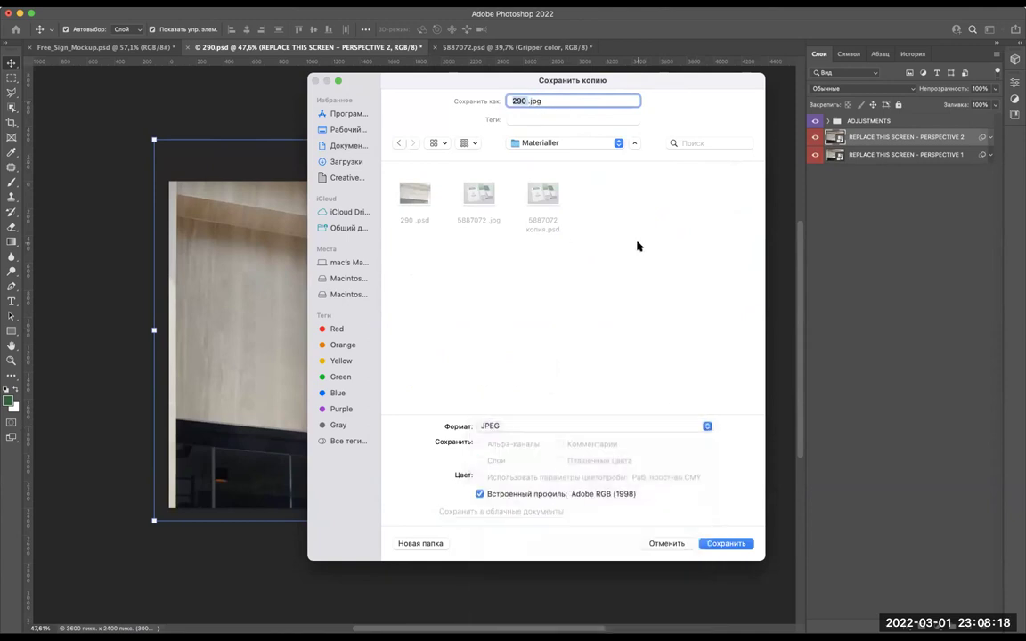
pyautogui.click(726, 542)
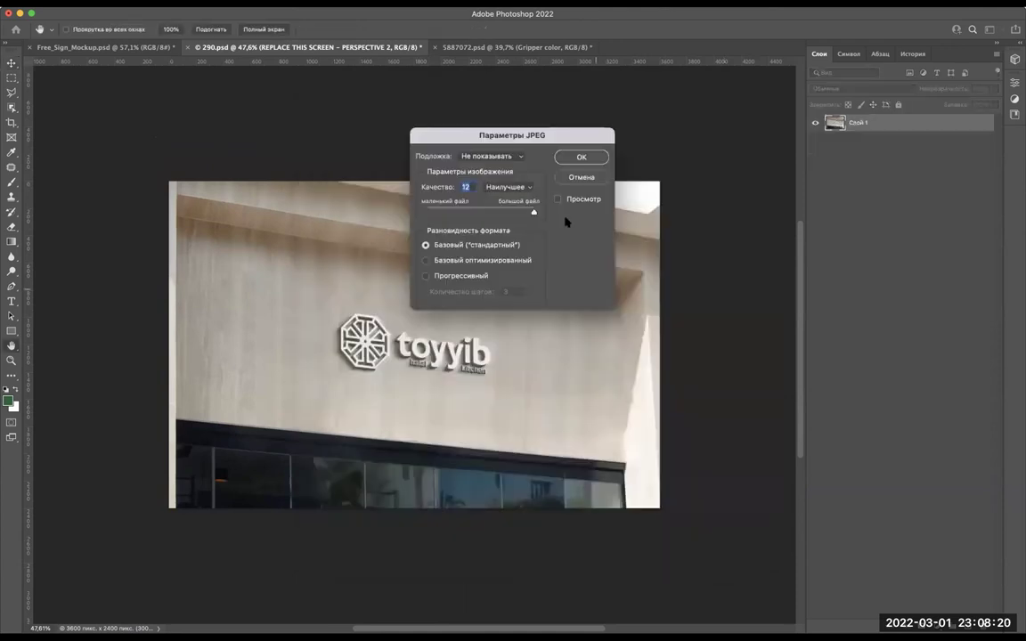
pyautogui.click(579, 158)
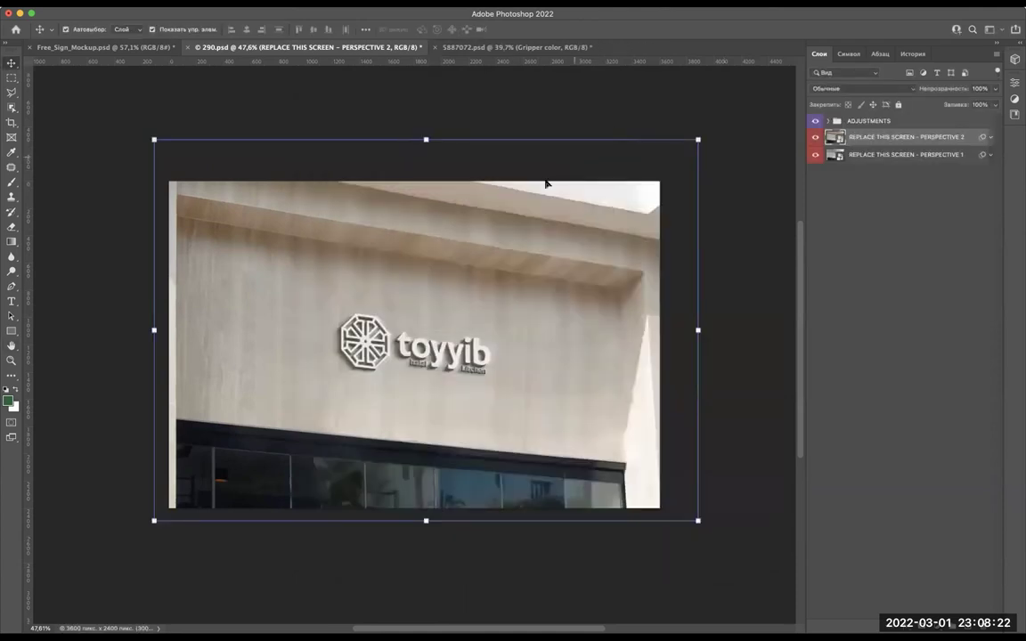
pyautogui.click(143, 48)
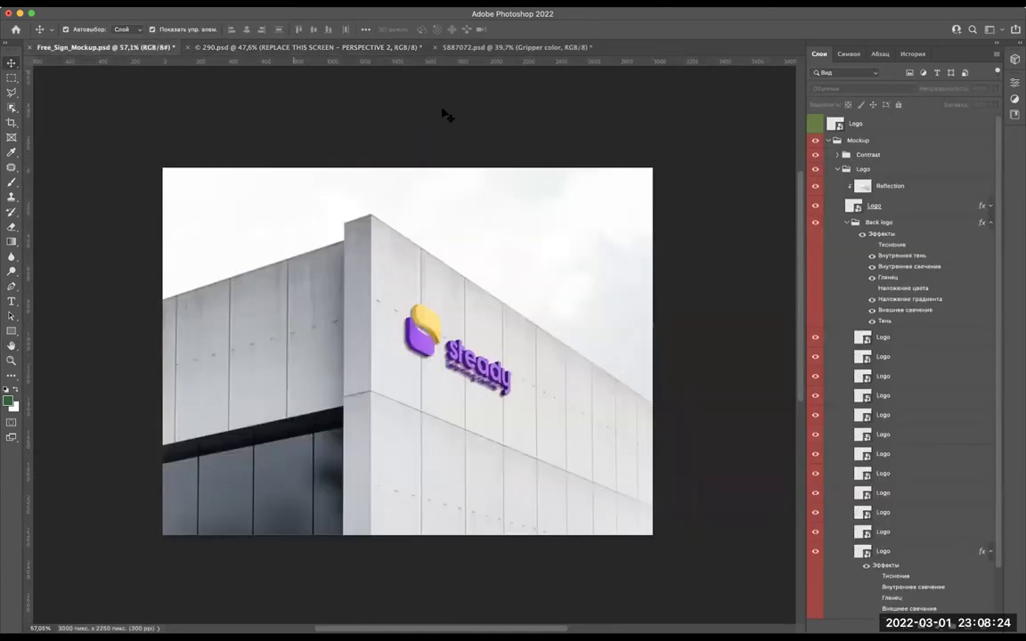
# Start Save As for the sign mockup, choosing to save on this computer.
pyautogui.scroll(3, 530, 403)
pyautogui.scroll(-3, 530, 403)
pyautogui.scroll(-2, 530, 403)
pyautogui.scroll(3, 531, 405)
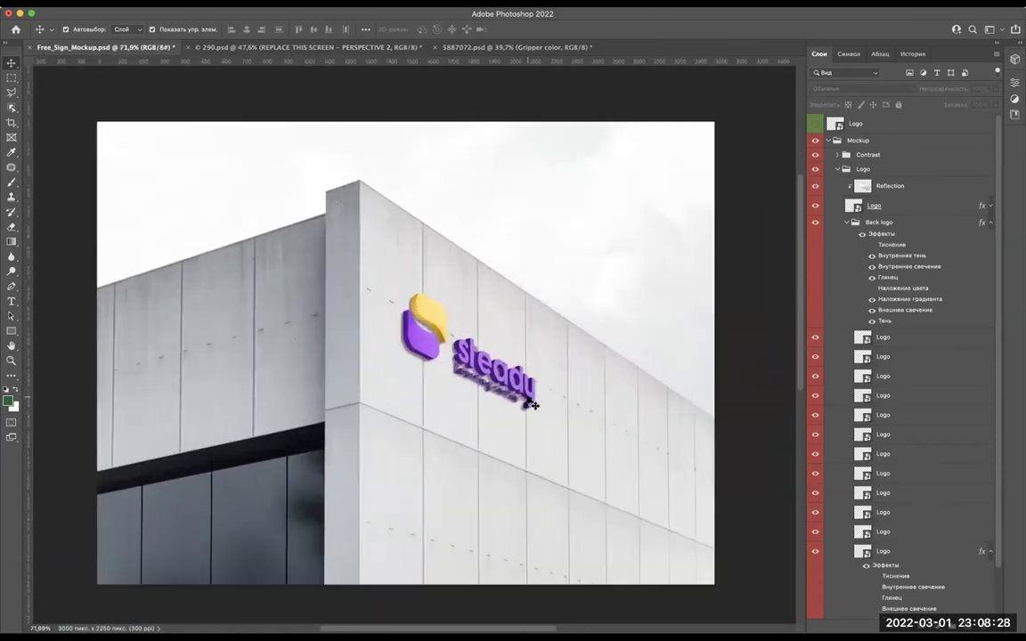
pyautogui.press('super+shift+s')
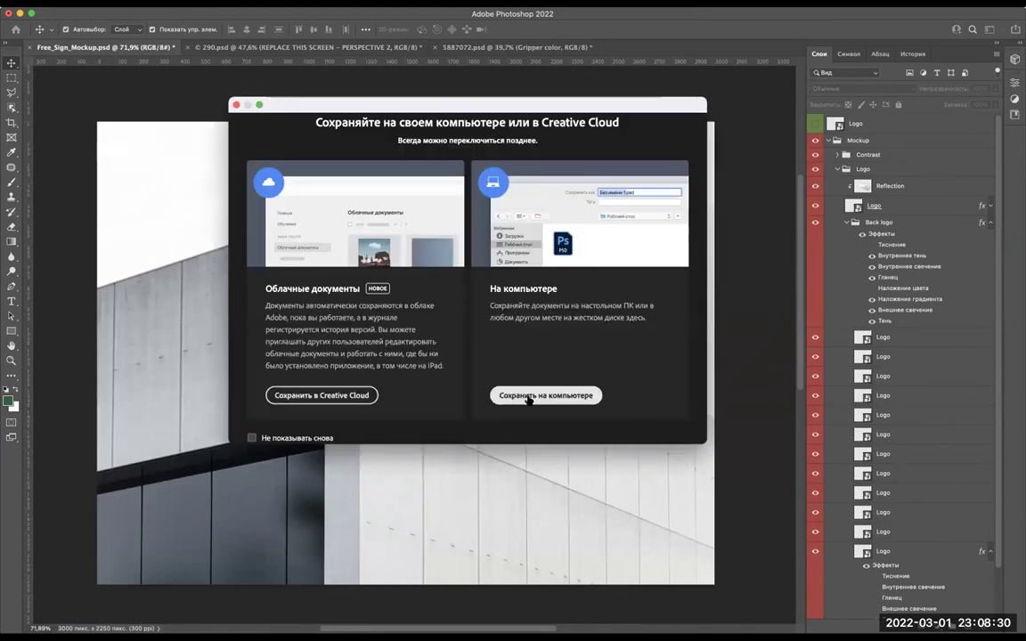
pyautogui.click(530, 398)
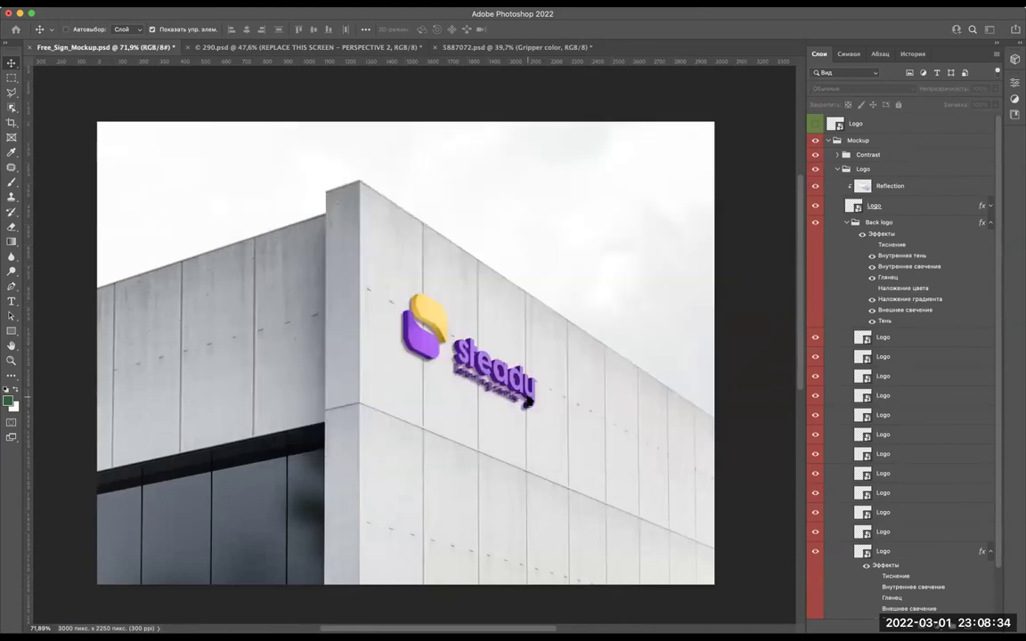
pyautogui.press('super+shift+s')
pyautogui.click(528, 397)
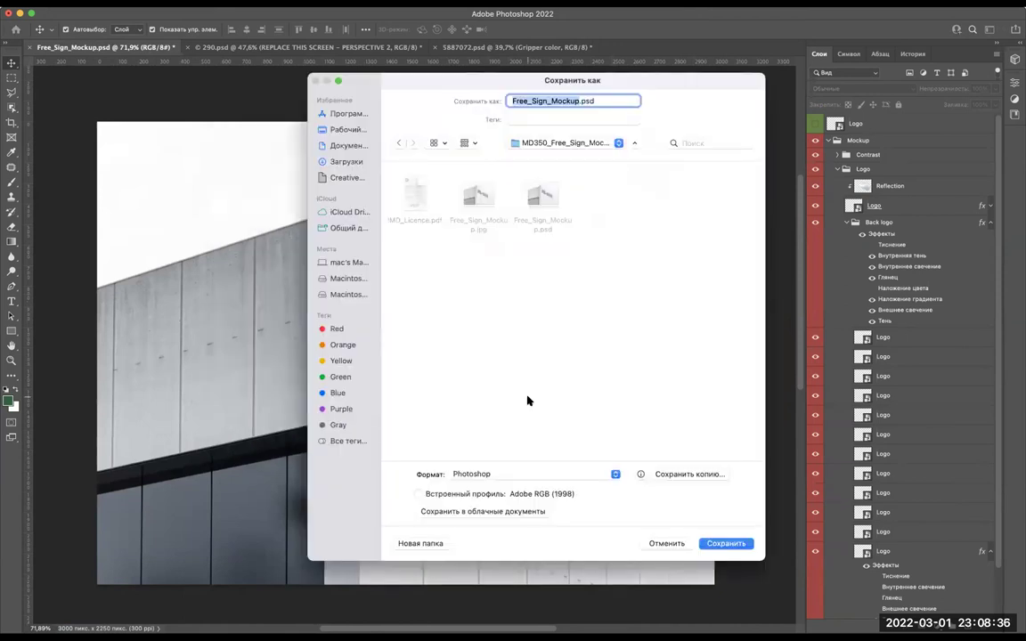
# Save Free_Sign_Mockup.psd in Documents > logo design course > Logo design 1.0 kursi > 7-dars > Materialler.
pyautogui.click(348, 146)
pyautogui.doubleClick(510, 198)
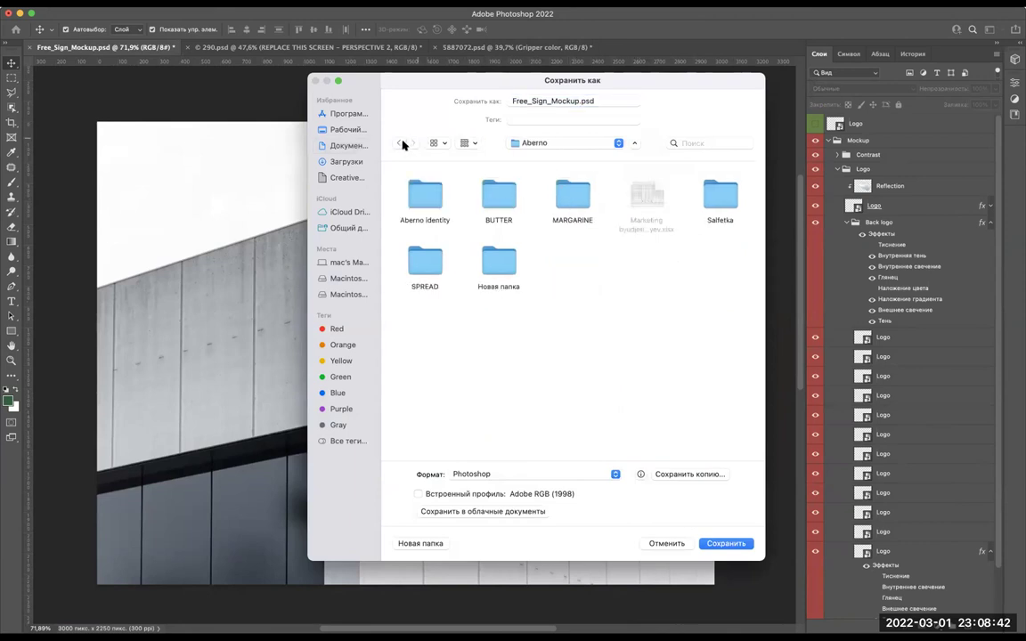
pyautogui.click(357, 144)
pyautogui.scroll(-2, 713, 436)
pyautogui.doubleClick(646, 282)
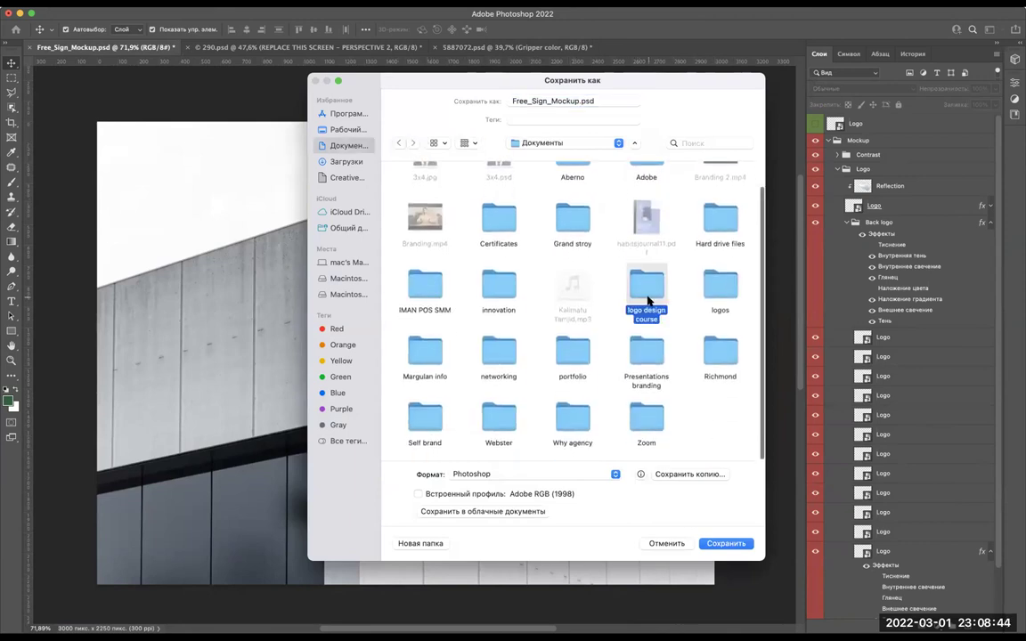
pyautogui.doubleClick(722, 267)
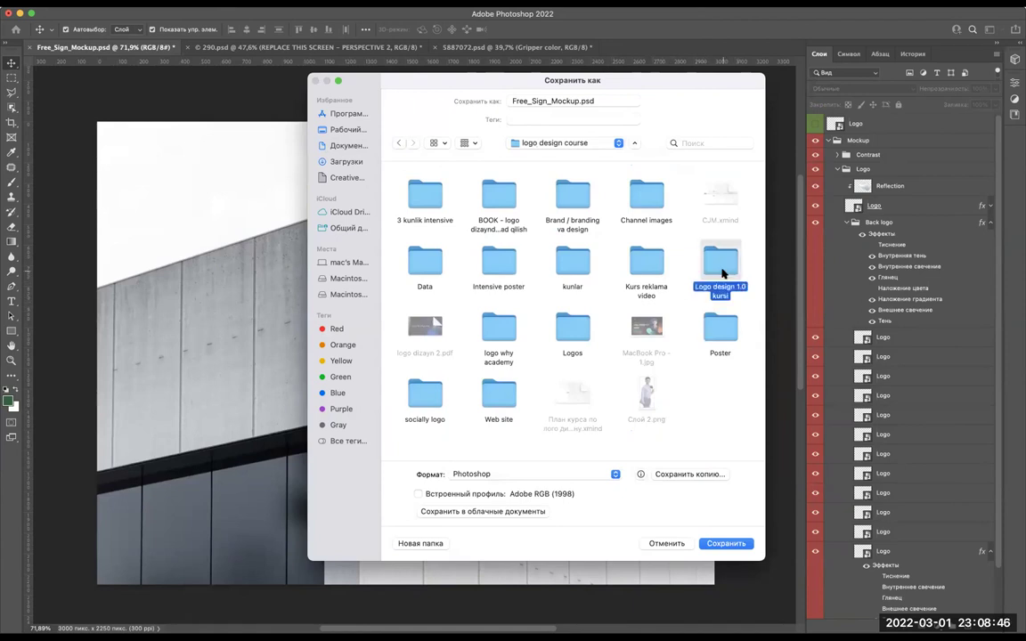
pyautogui.doubleClick(505, 261)
pyautogui.doubleClick(419, 198)
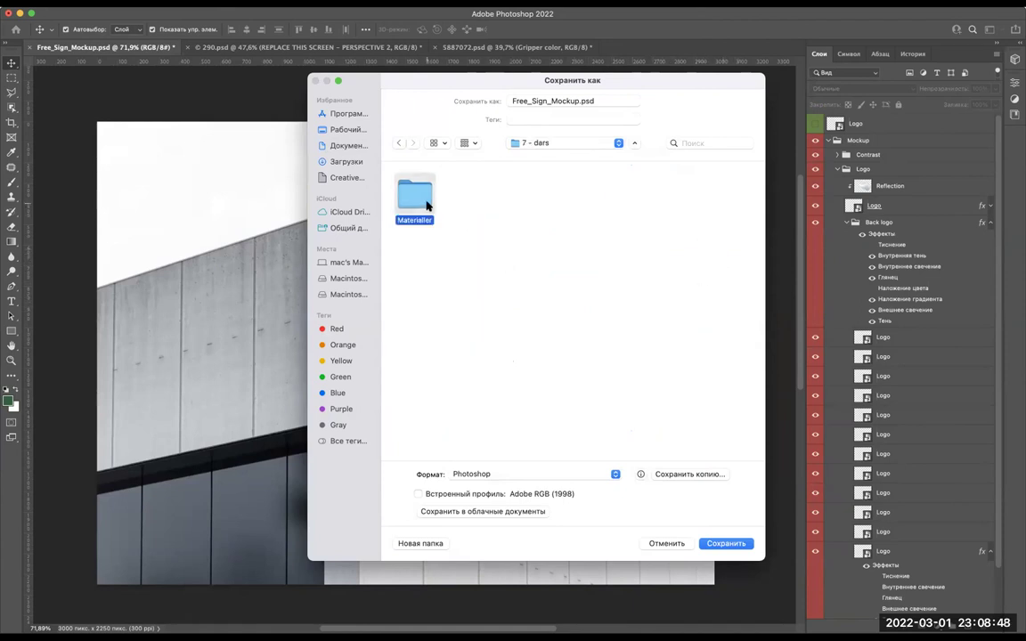
pyautogui.click(725, 543)
pyautogui.click(686, 260)
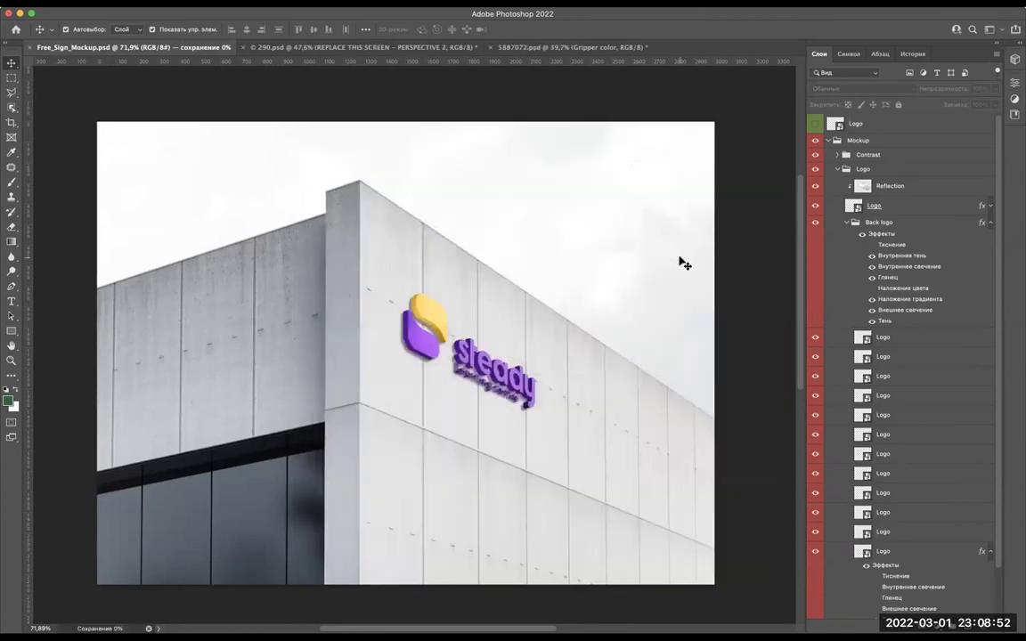
# Save a JPEG copy named Free_Sign_Mockup.jpg, dropping 'копия' and accepting the default JPEG options.
pyautogui.press('super+shift+s')
pyautogui.click(583, 395)
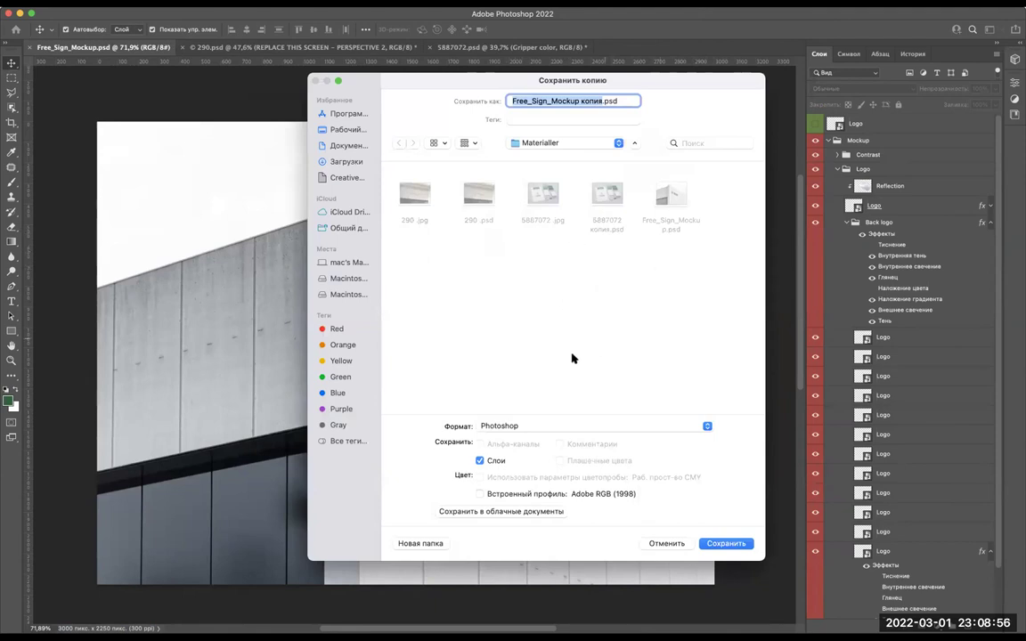
pyautogui.doubleClick(591, 100)
pyautogui.press('BackSpace')
pyautogui.click(668, 425)
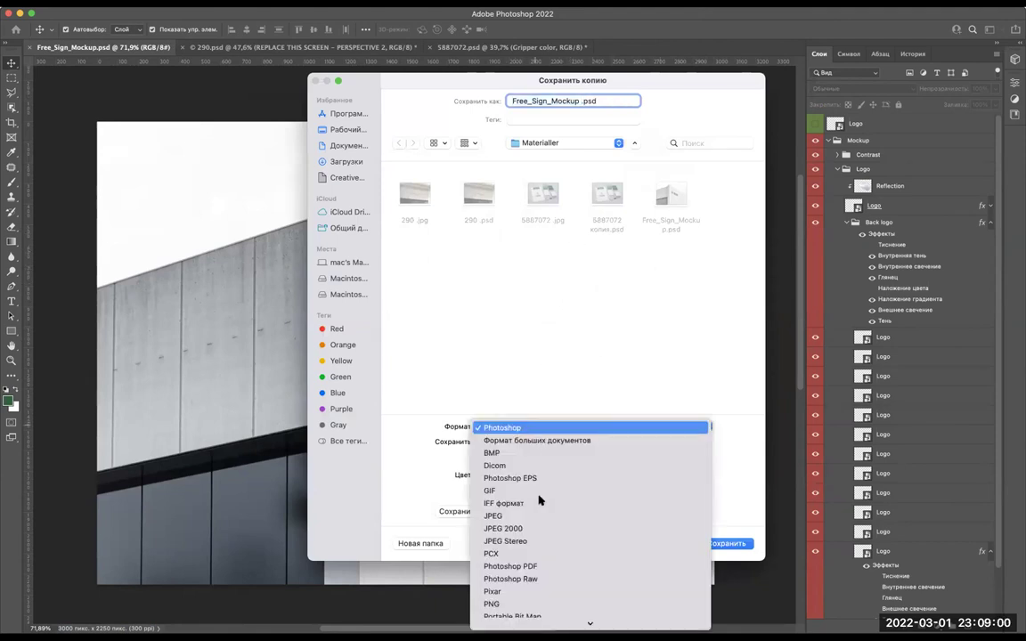
pyautogui.click(669, 514)
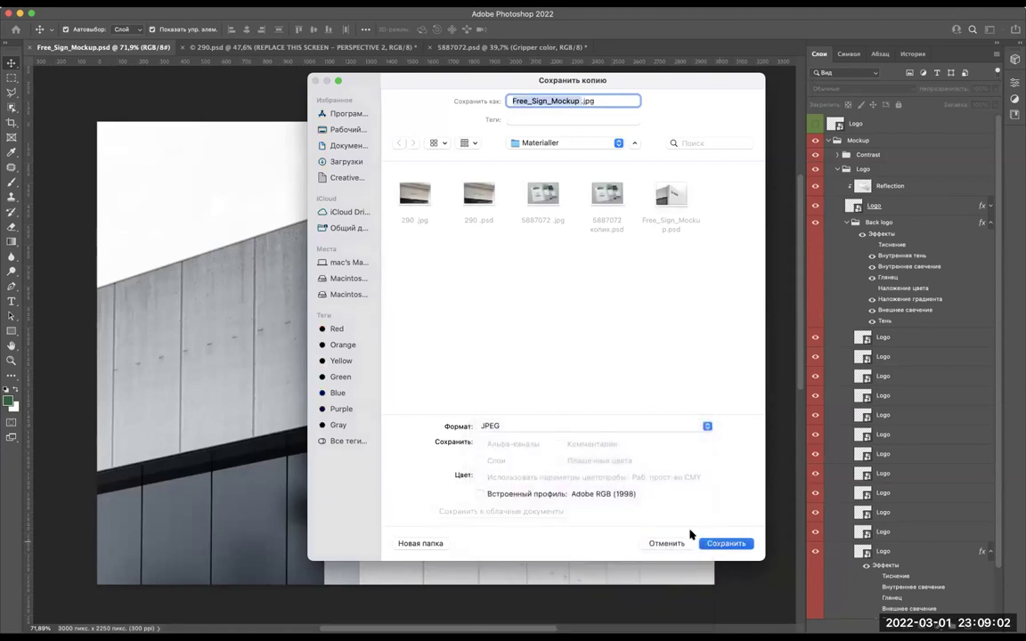
pyautogui.click(717, 543)
pyautogui.click(581, 158)
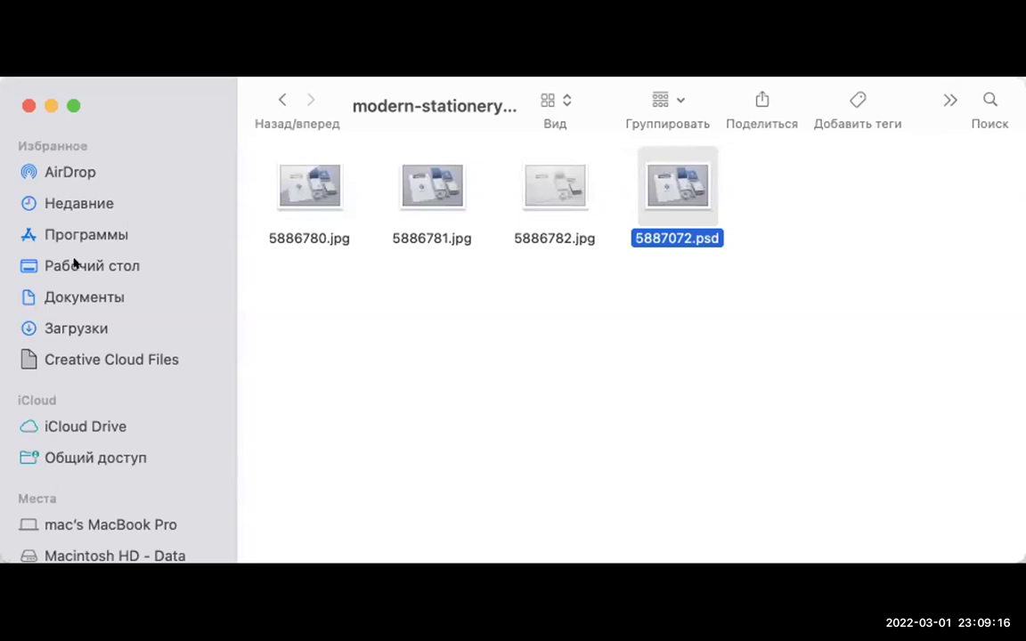
# In Finder, browse Документы > logo design course > Logo design 1.0 kursi > 7 - dars > Materialler.
pyautogui.click(92, 286)
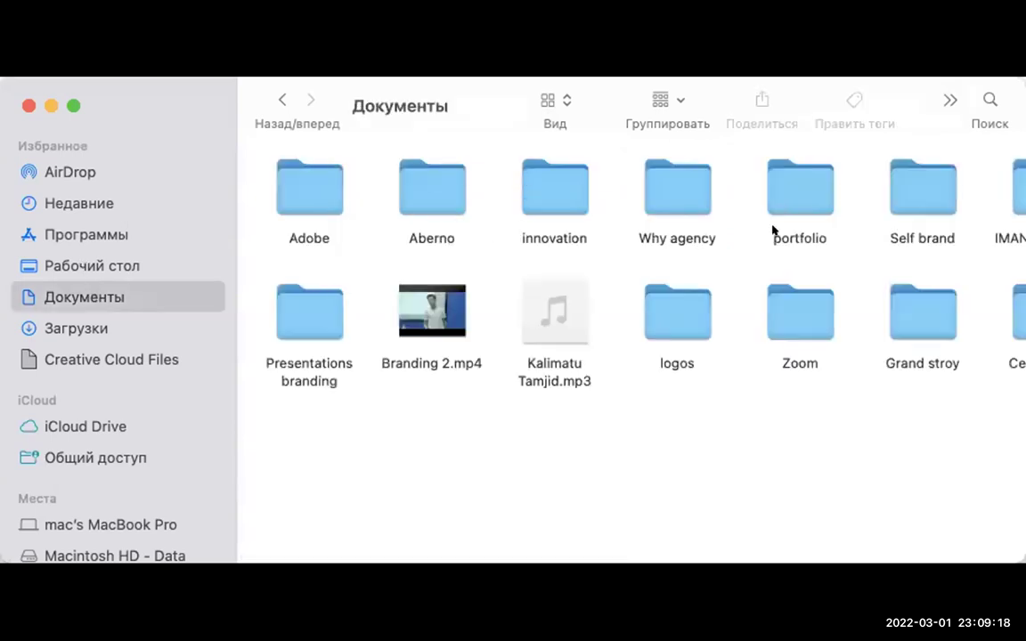
pyautogui.hscroll(5, 774, 229)
pyautogui.hscroll(8, 773, 229)
pyautogui.doubleClick(951, 189)
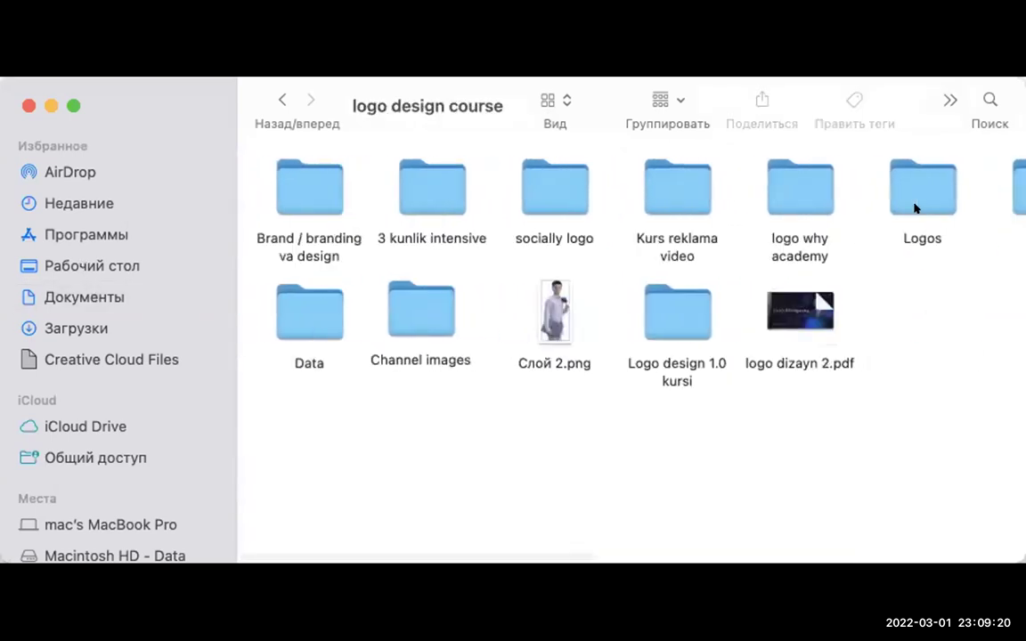
pyautogui.doubleClick(678, 307)
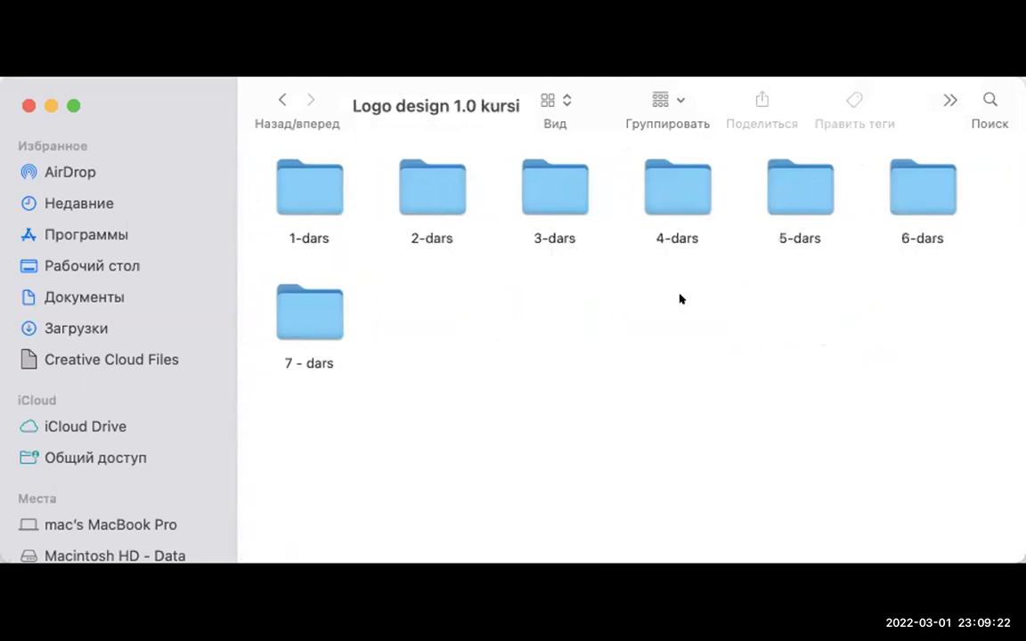
pyautogui.doubleClick(312, 310)
pyautogui.doubleClick(297, 168)
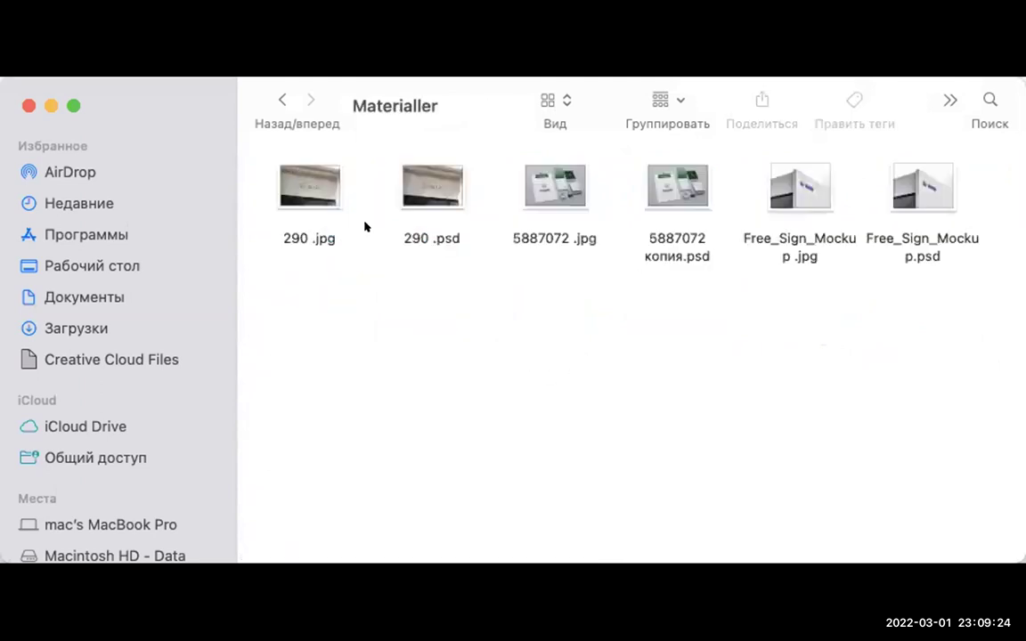
# Select 290.jpg, 5887072.jpg and Free_Sign_Mockup.jpg together to compare them, then deselect.
pyautogui.click(289, 174)
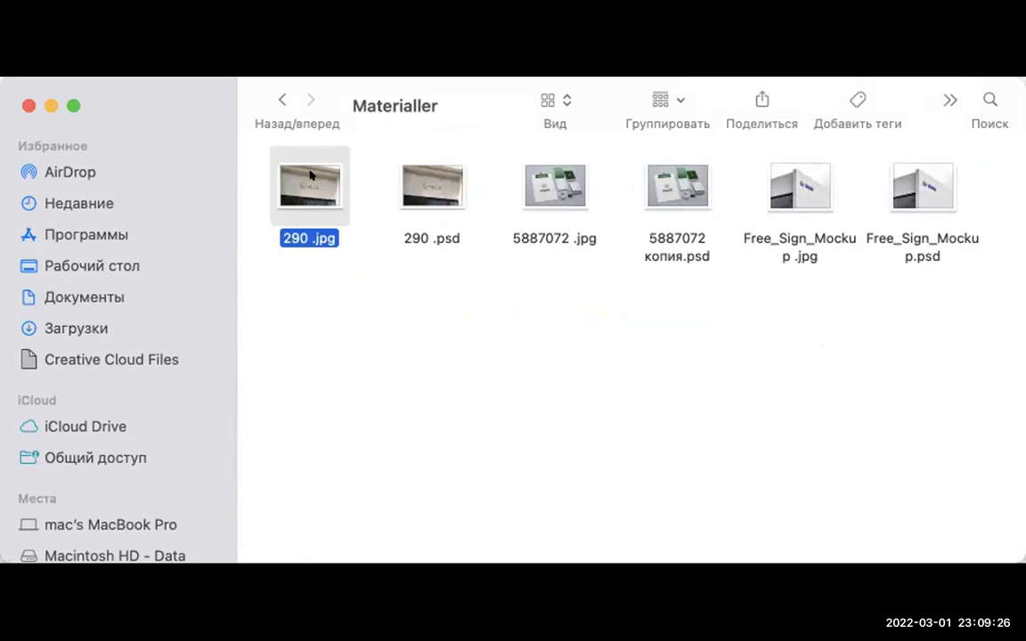
pyautogui.keyDown('super'); pyautogui.click(540, 174); pyautogui.keyUp('super')
pyautogui.keyDown('super'); pyautogui.click(789, 194); pyautogui.keyUp('super')
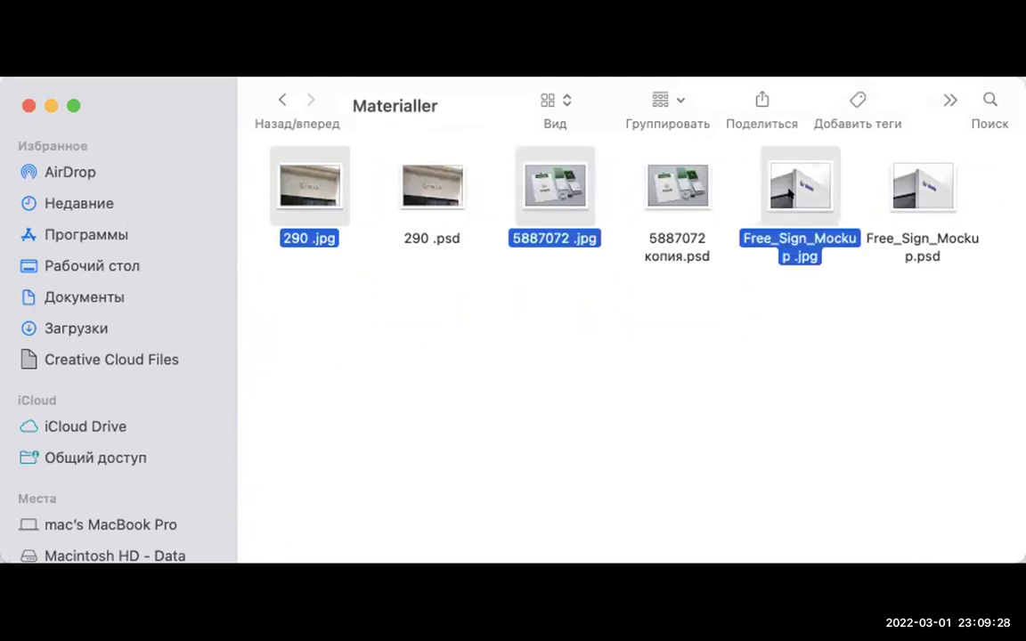
pyautogui.click(702, 421)
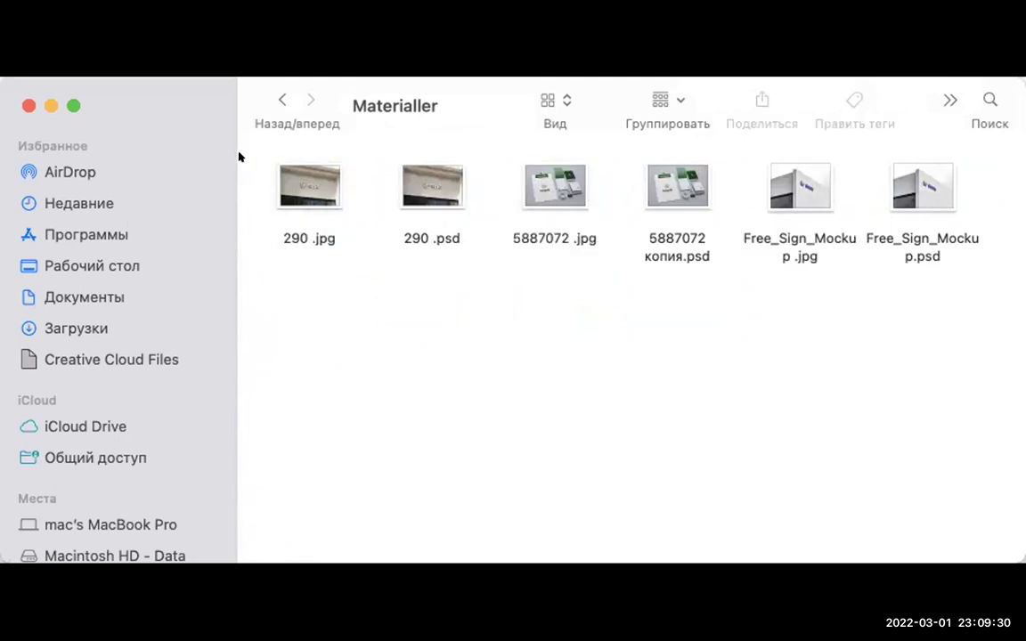
pyautogui.click(299, 173)
pyautogui.keyDown('super'); pyautogui.click(518, 174); pyautogui.keyUp('super')
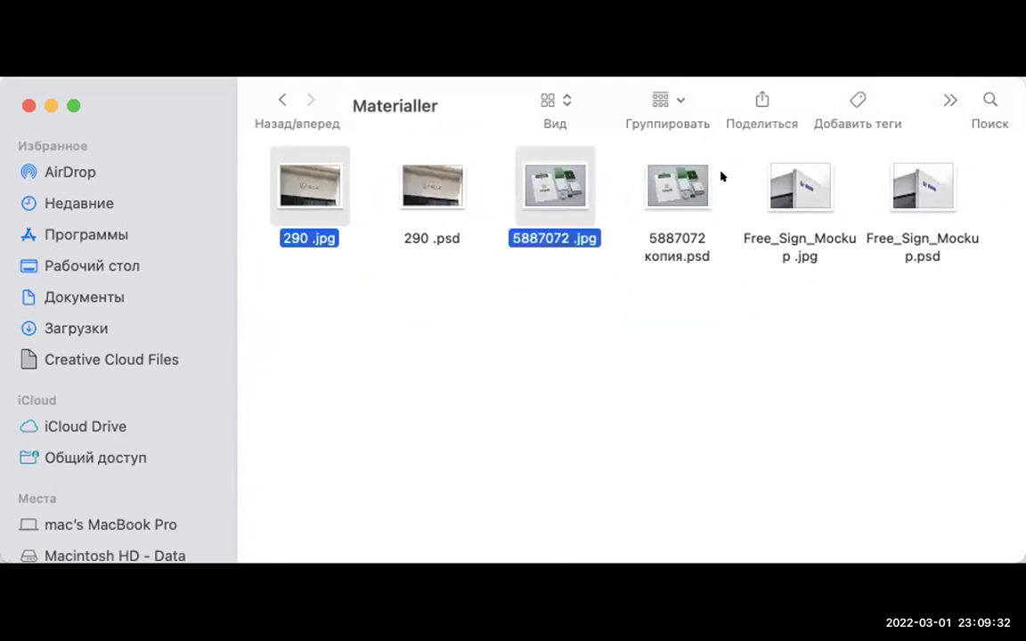
pyautogui.keyDown('super'); pyautogui.click(793, 191); pyautogui.keyUp('super')
pyautogui.click(754, 351)
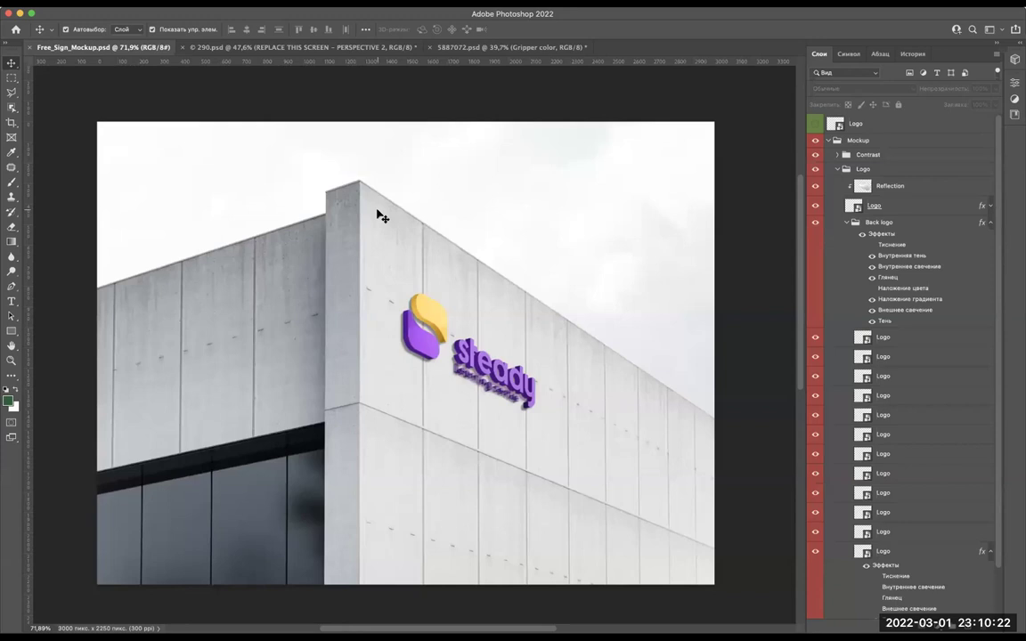
# Close the sign mockup, 290.psd and 5887072.psd, choosing Не сохранять.
pyautogui.press('super+w')
pyautogui.press('super+w')
pyautogui.click(498, 246)
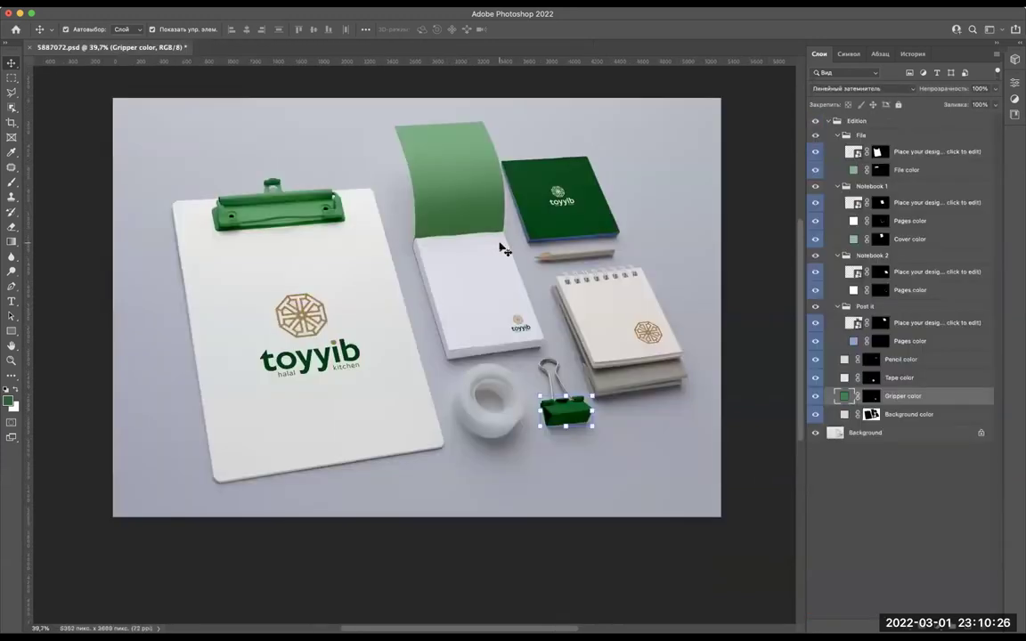
pyautogui.press('super+w')
pyautogui.click(499, 247)
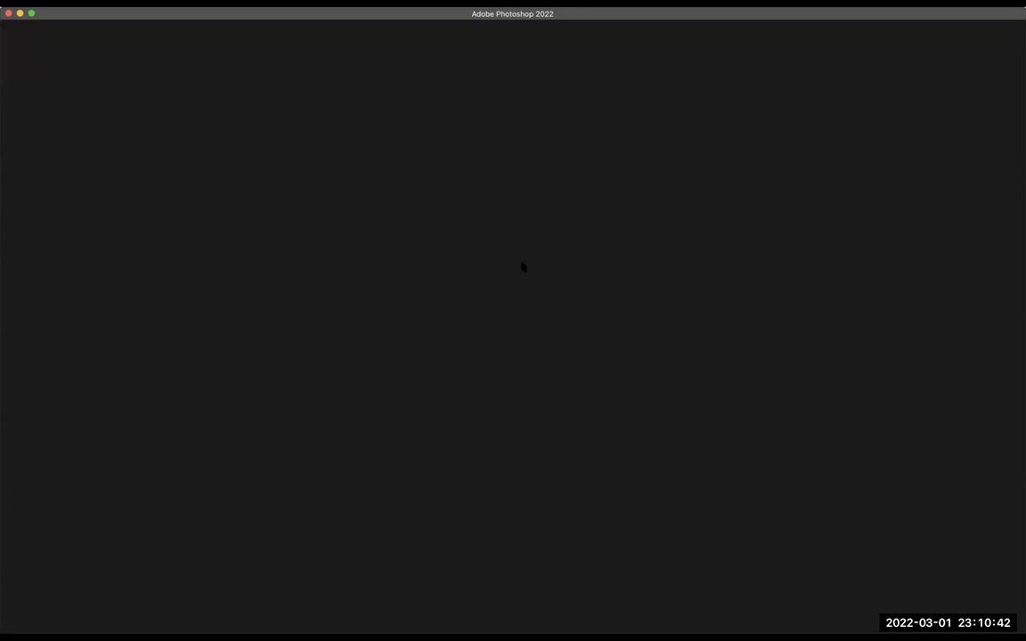
# In the Open dialog, browse from Documents into the Aberno folder.
pyautogui.press('super+o')
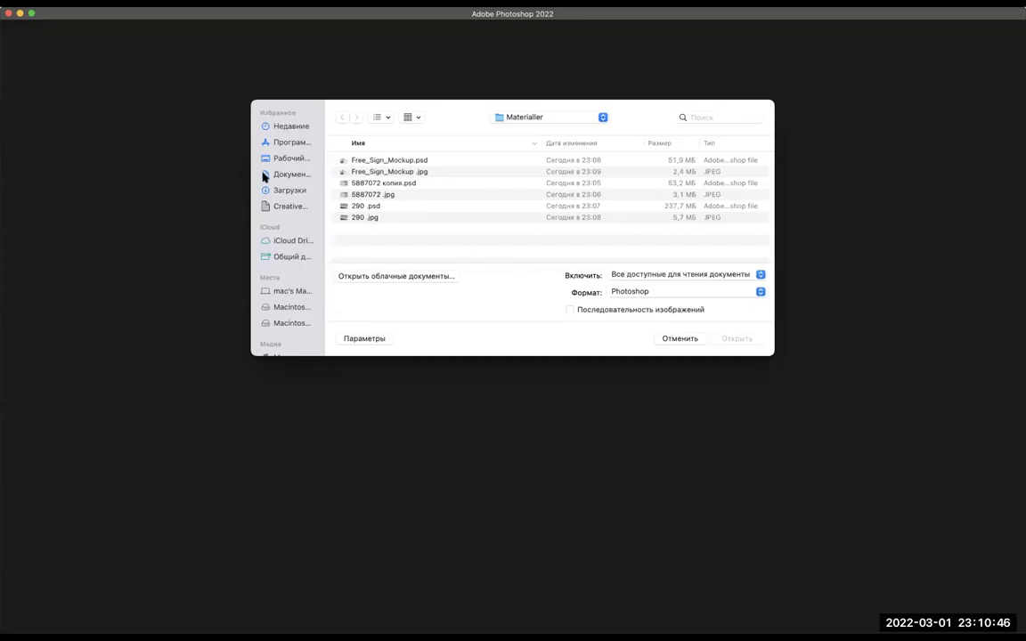
pyautogui.click(299, 179)
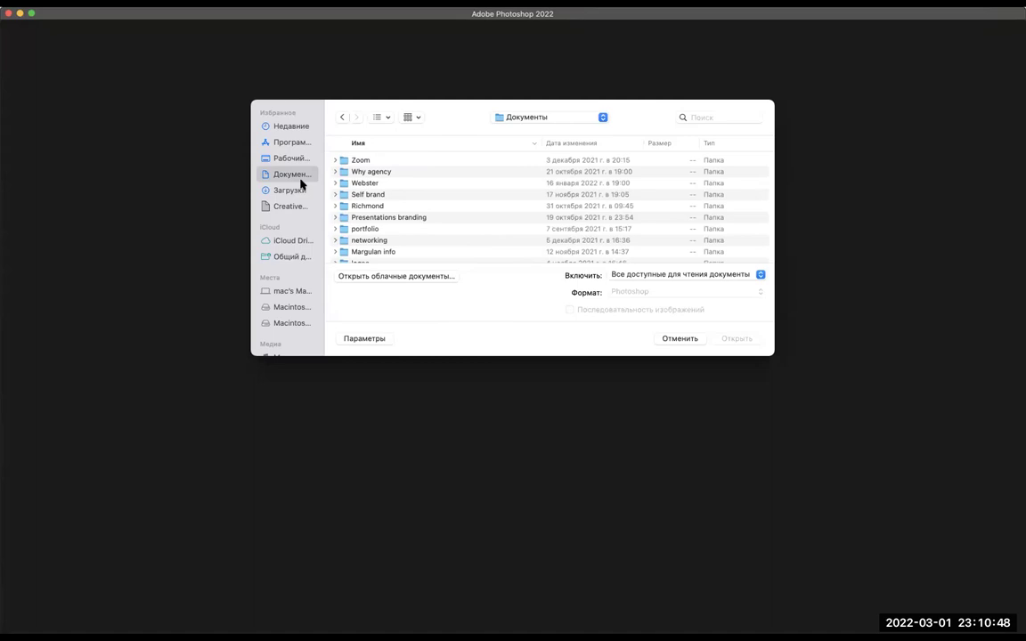
pyautogui.scroll(-3, 419, 219)
pyautogui.scroll(-5, 419, 219)
pyautogui.scroll(-5, 420, 220)
pyautogui.scroll(3, 419, 218)
pyautogui.scroll(5, 419, 219)
pyautogui.scroll(-8, 419, 219)
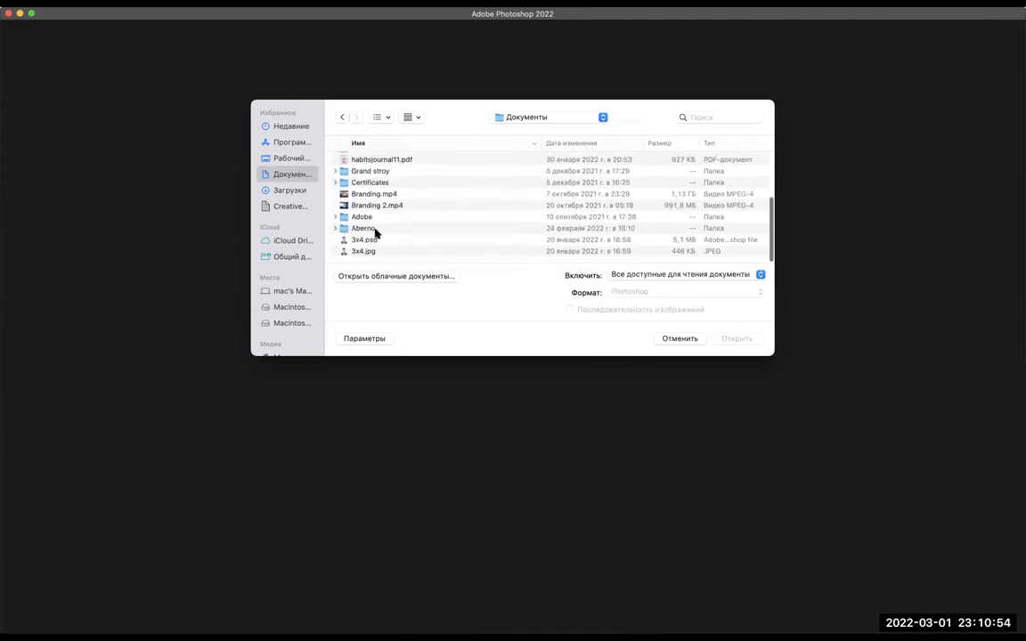
pyautogui.doubleClick(372, 230)
# Go into SPREAD > Mockup and open spred.psd.
pyautogui.scroll(-2, 420, 222)
pyautogui.scroll(-5, 417, 225)
pyautogui.scroll(-5, 415, 226)
pyautogui.scroll(2, 396, 226)
pyautogui.scroll(3, 374, 230)
pyautogui.scroll(8, 365, 232)
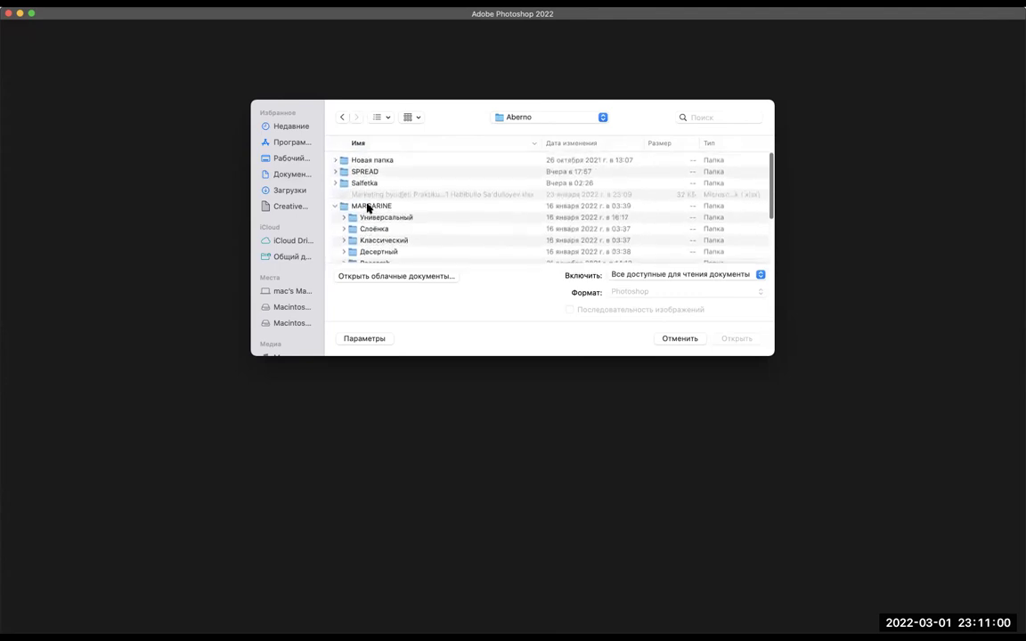
pyautogui.click(338, 173)
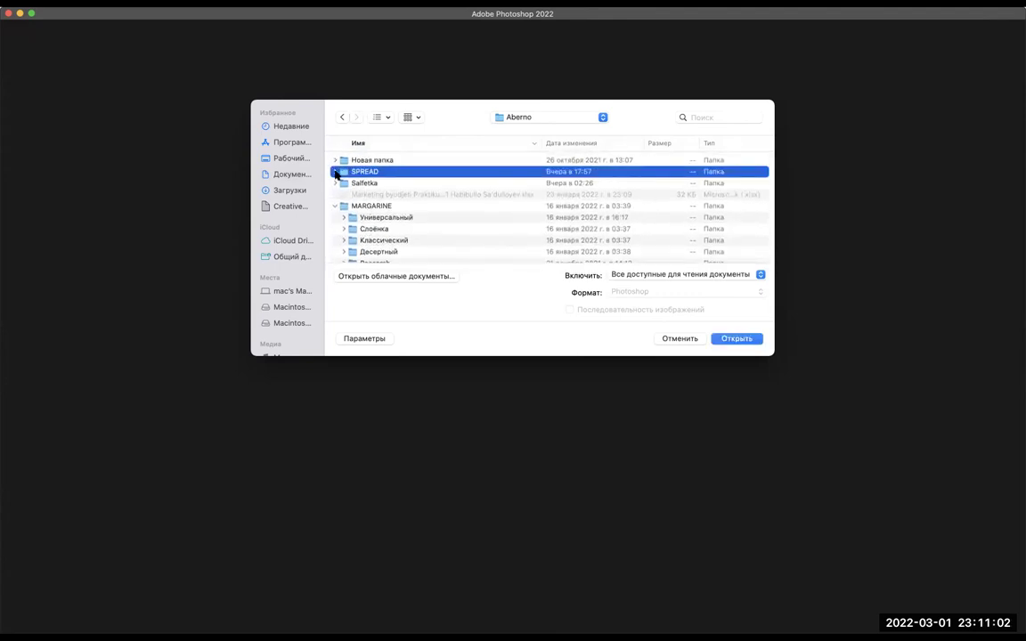
pyautogui.click(335, 172)
pyautogui.doubleClick(387, 184)
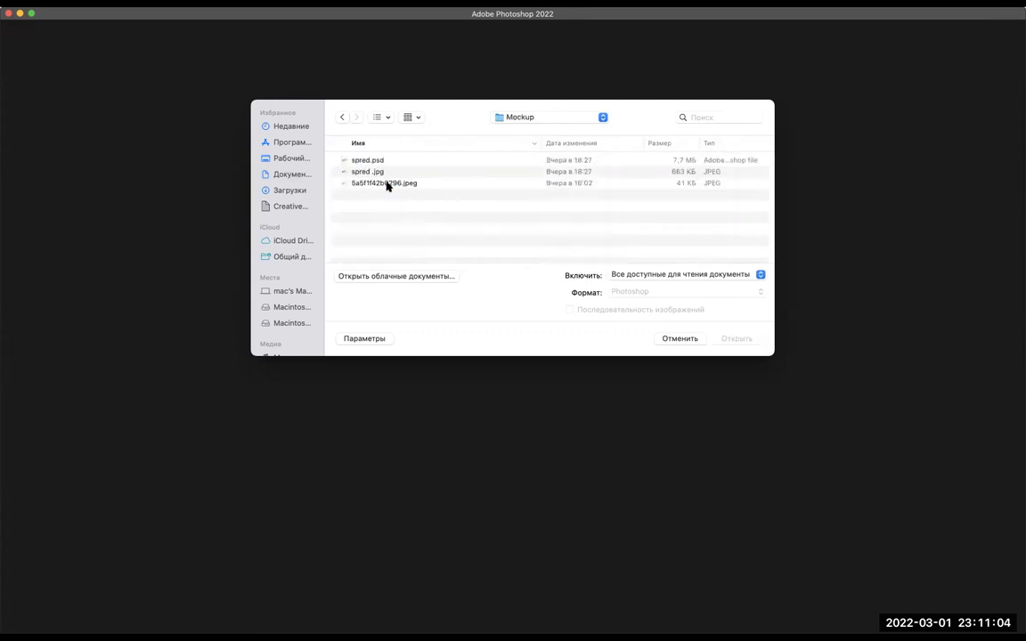
pyautogui.click(339, 119)
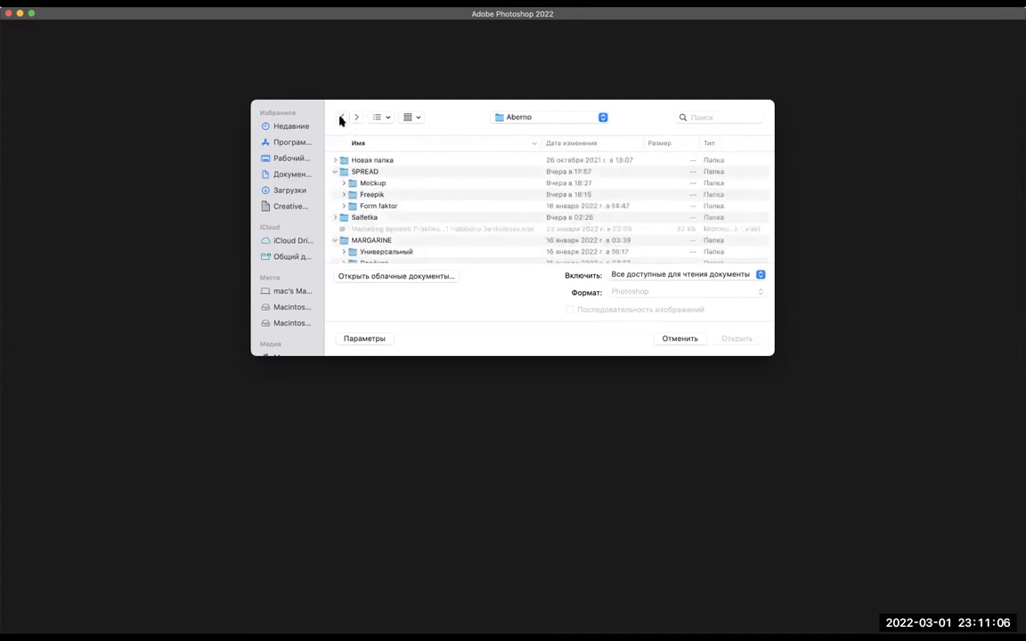
pyautogui.doubleClick(360, 183)
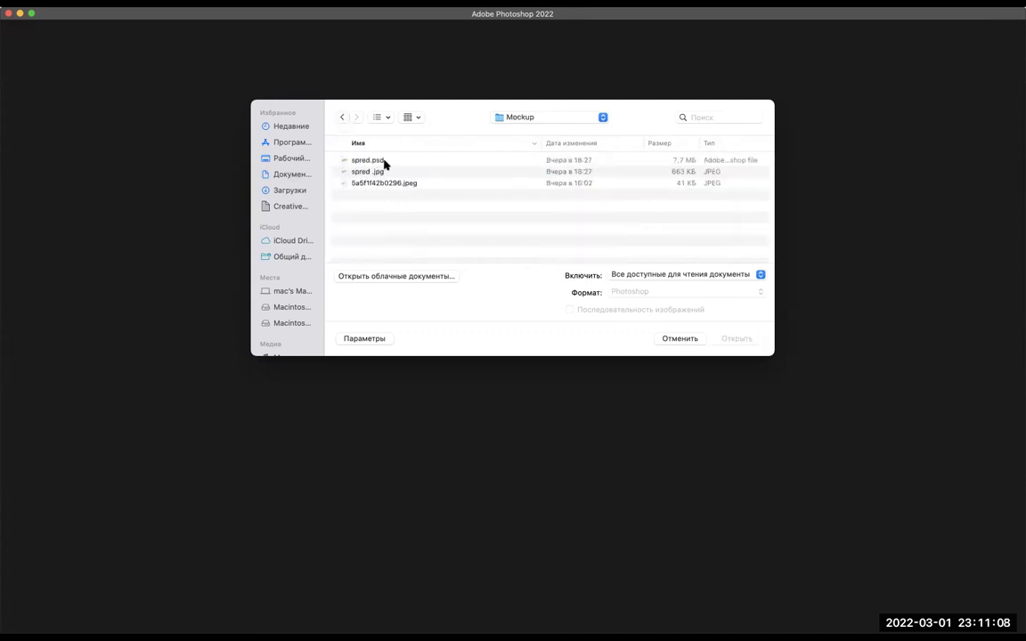
pyautogui.click(387, 161)
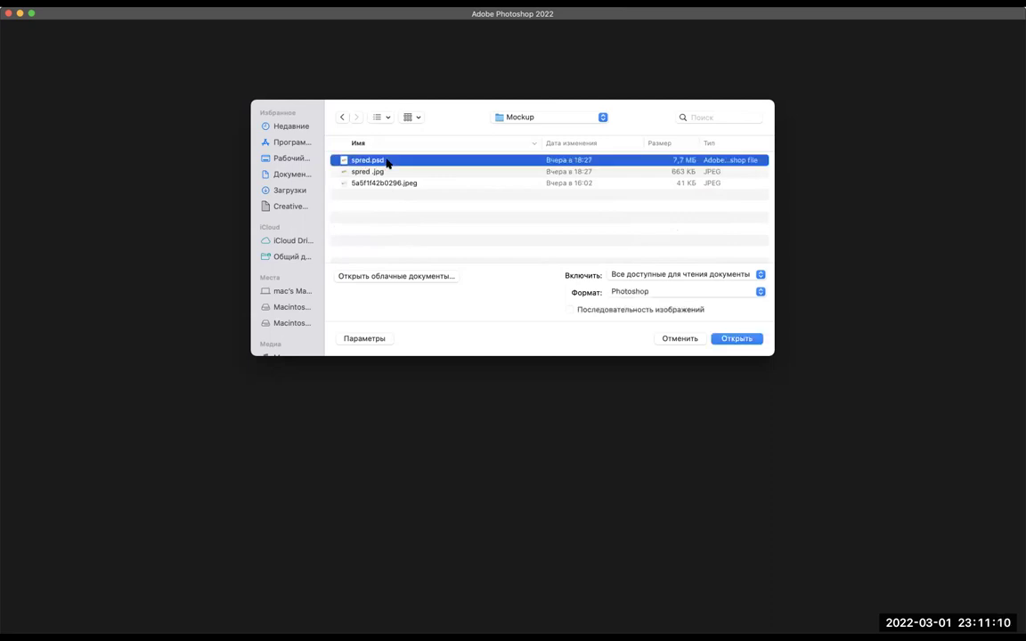
pyautogui.doubleClick(387, 161)
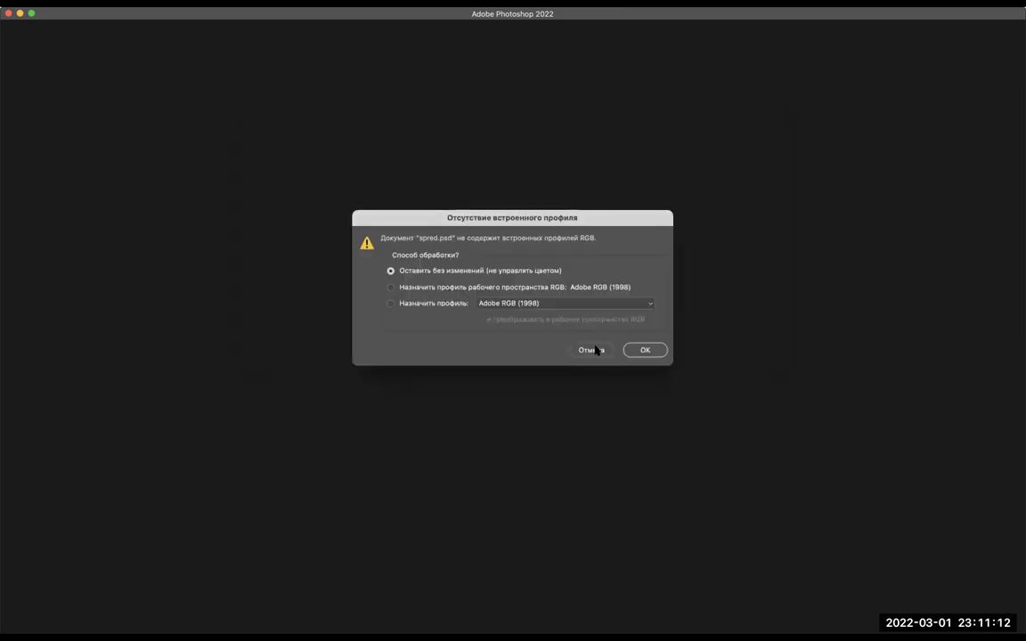
# Open spred.psd without colour management, then delete both orange-label smart objects and Слой 2.
pyautogui.click(641, 352)
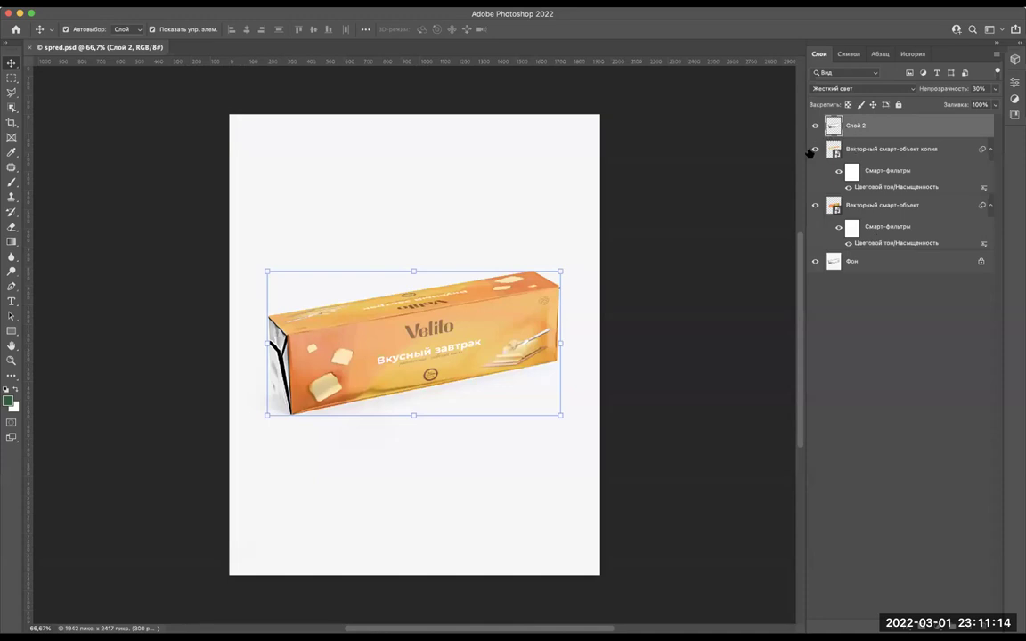
pyautogui.click(815, 149)
pyautogui.click(815, 205)
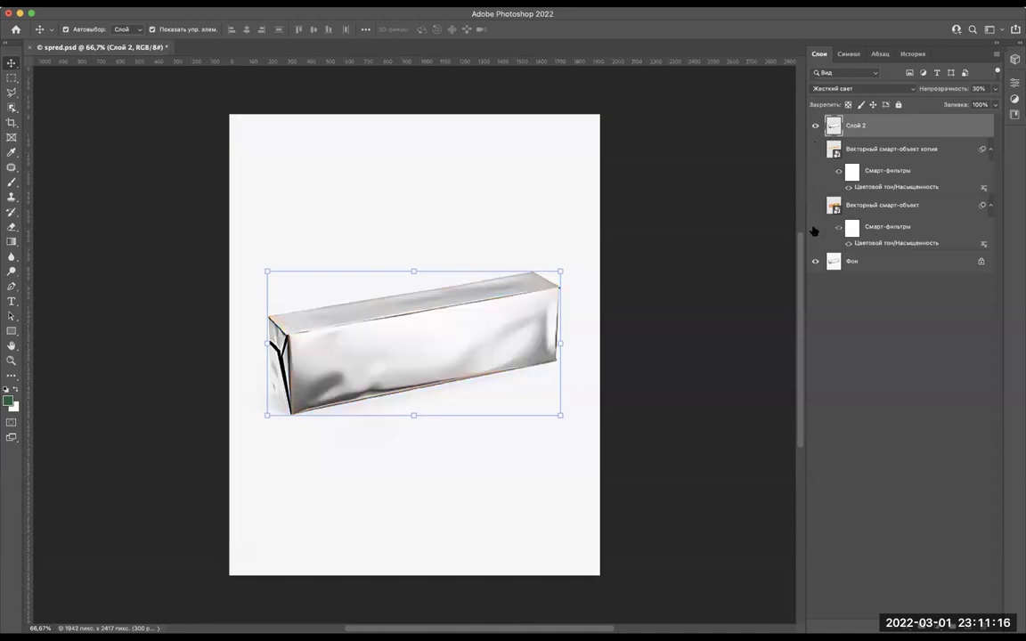
pyautogui.click(816, 125)
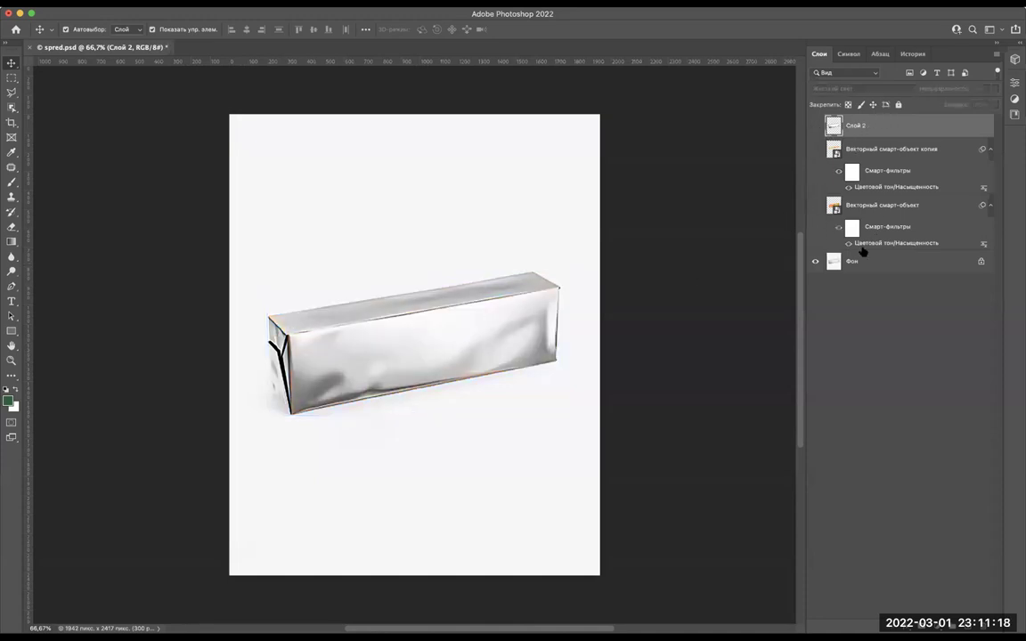
pyautogui.keyDown('shift'); pyautogui.click(875, 206); pyautogui.keyUp('shift')
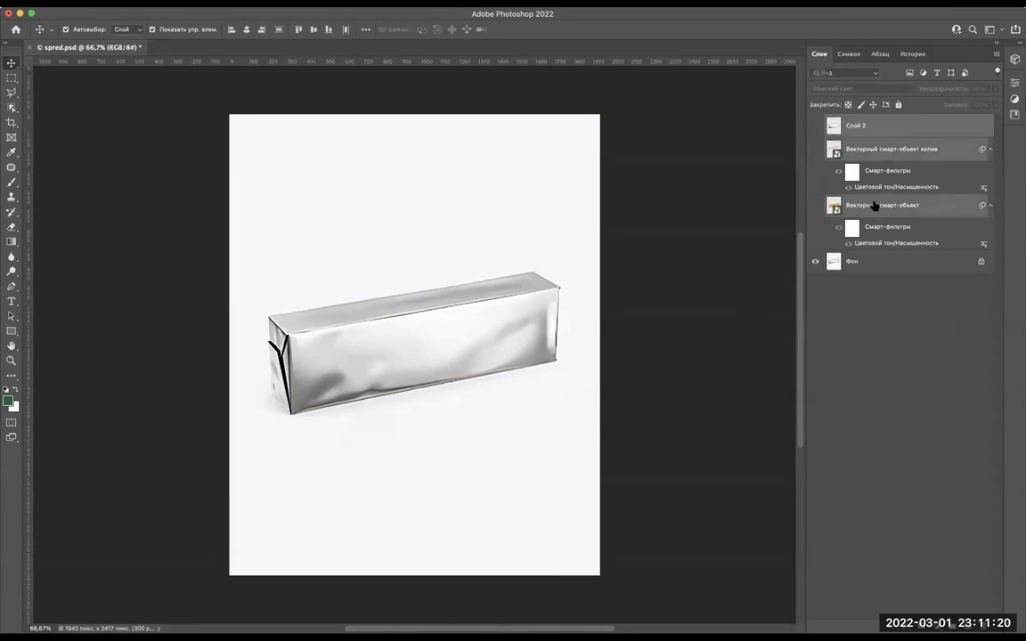
pyautogui.press('Delete')
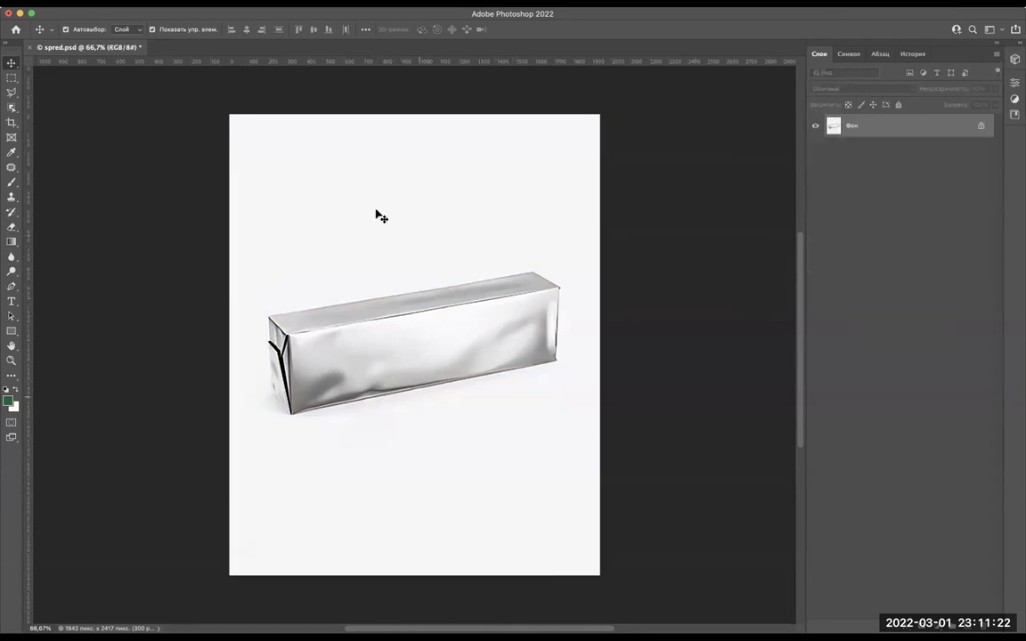
# Zoom around the remaining background layer to inspect the plain foil package.
pyautogui.scroll(5, 380, 303)
pyautogui.scroll(-2, 380, 302)
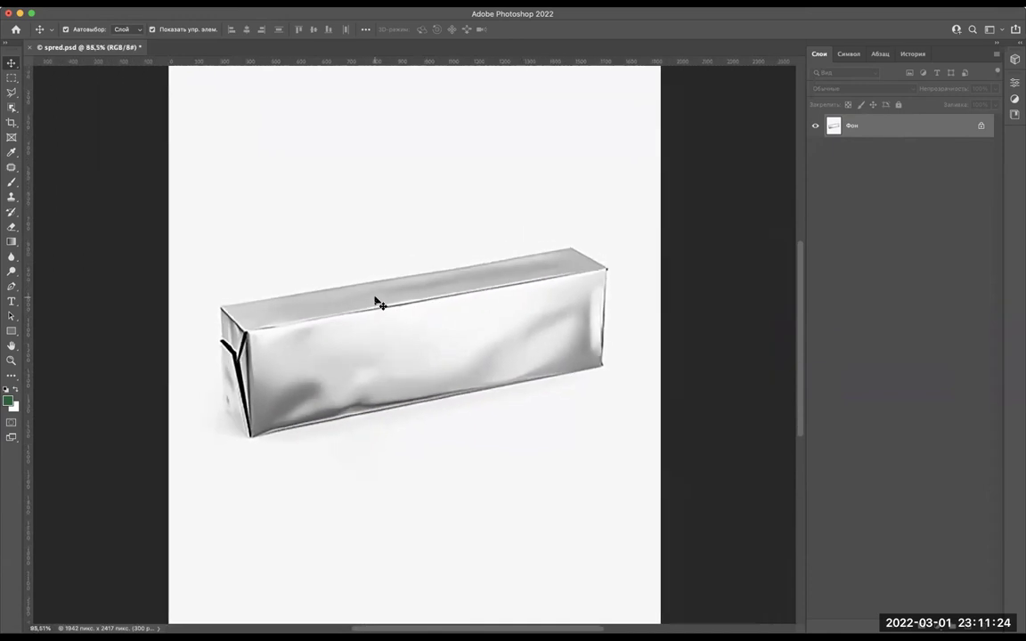
pyautogui.scroll(-2, 380, 303)
pyautogui.scroll(1, 379, 302)
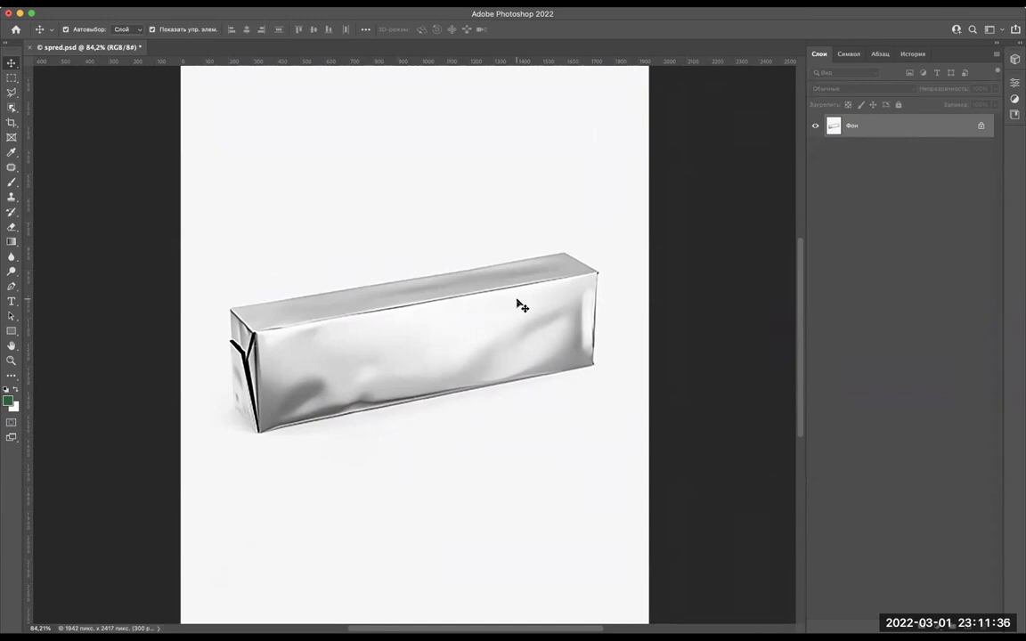
pyautogui.scroll(3, 522, 305)
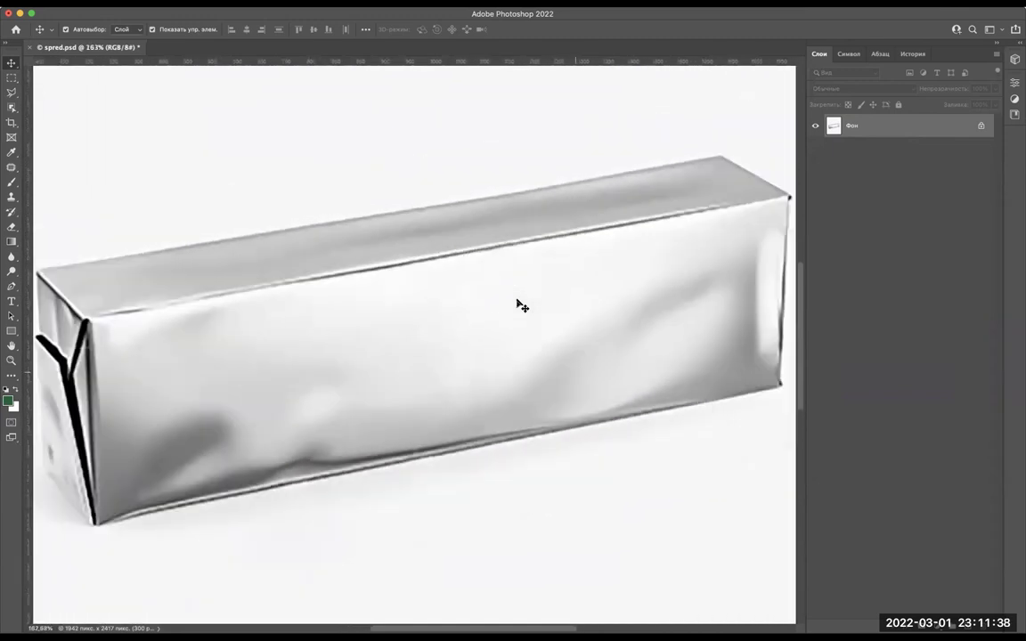
pyautogui.scroll(-3, 522, 305)
pyautogui.scroll(-2, 522, 306)
pyautogui.scroll(3, 522, 305)
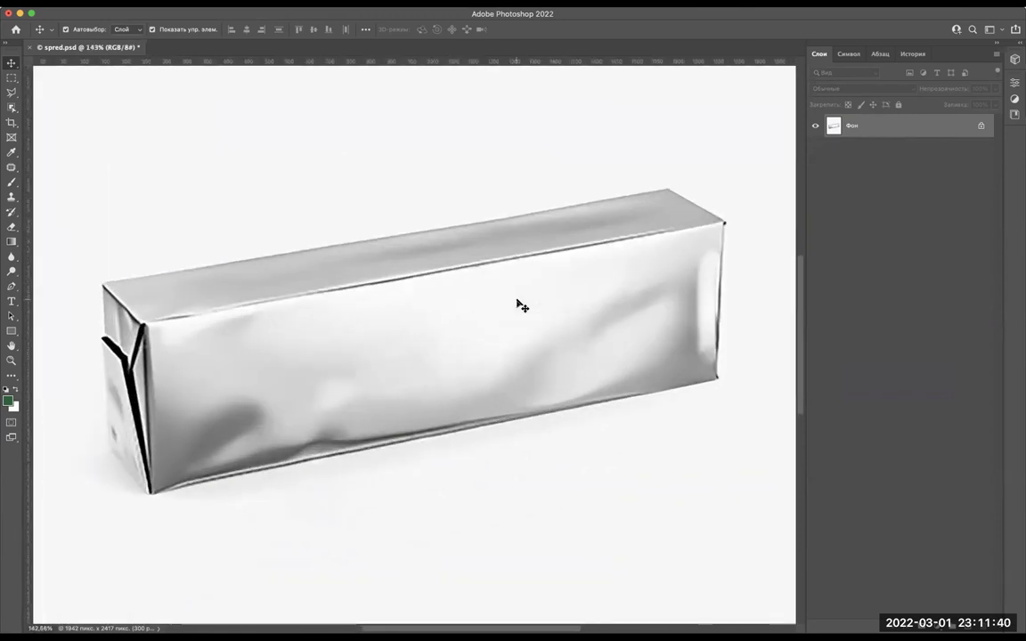
pyautogui.scroll(2, 522, 306)
pyautogui.scroll(-1, 522, 302)
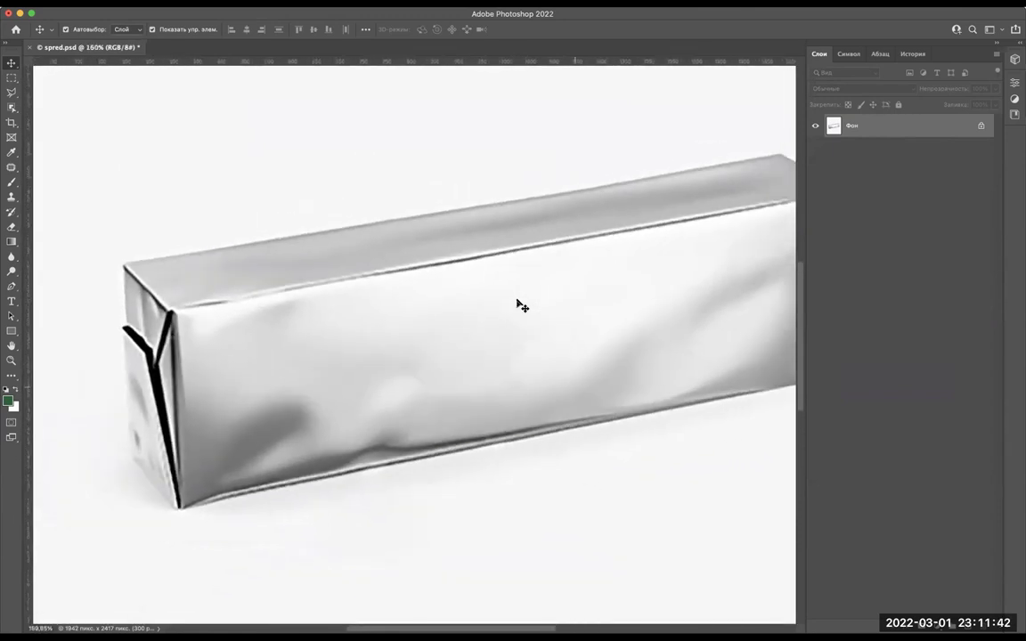
# Switch to the Lasso tool and select Слой 2, then the Векторный смарт-объект layer.
pyautogui.click(12, 91)
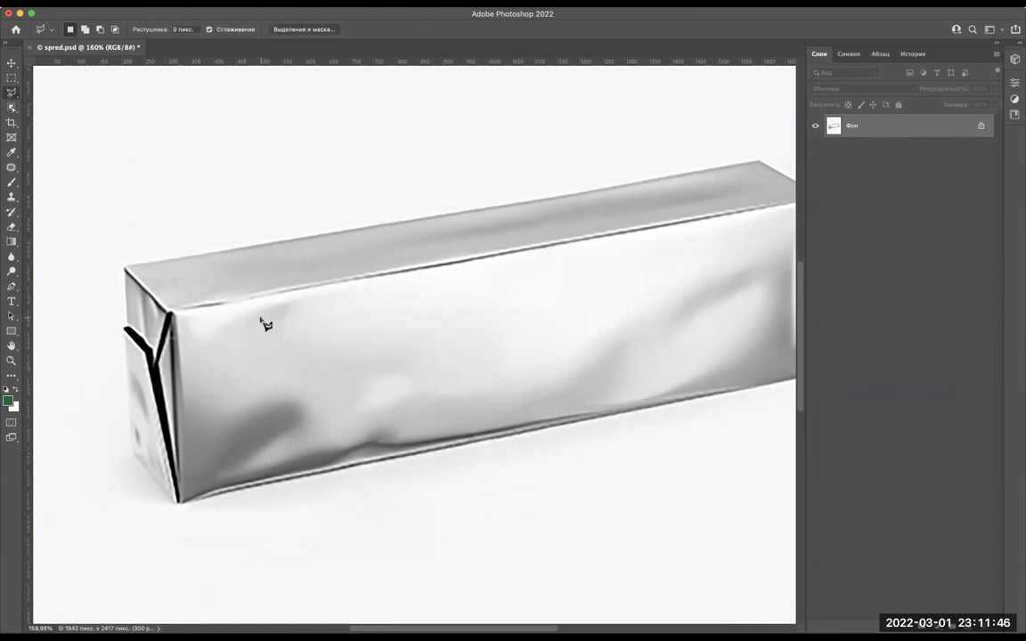
pyautogui.scroll(-2, 265, 323)
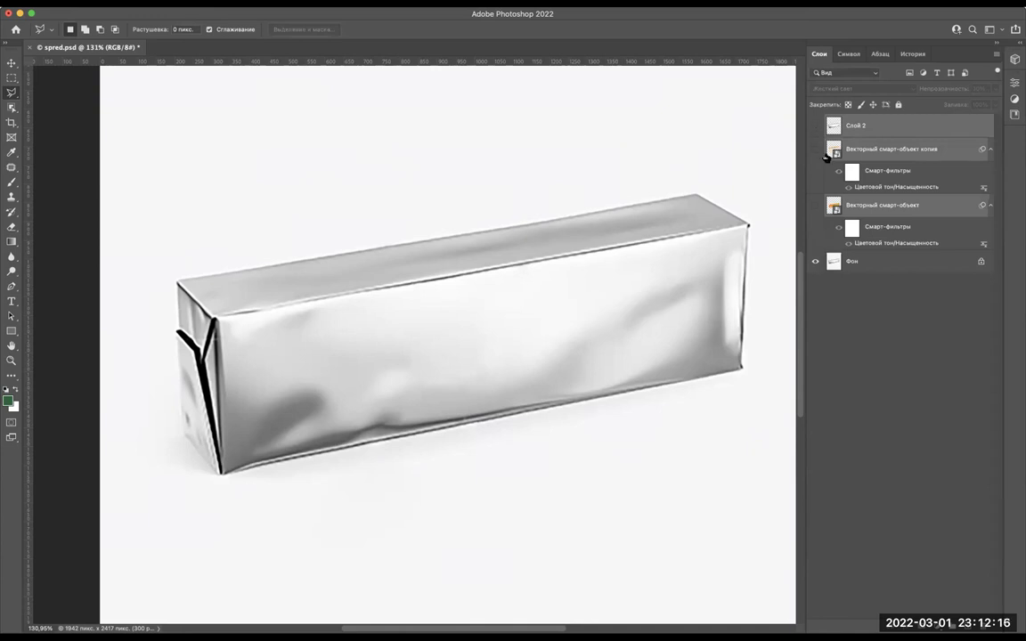
pyautogui.click(880, 135)
pyautogui.click(864, 206)
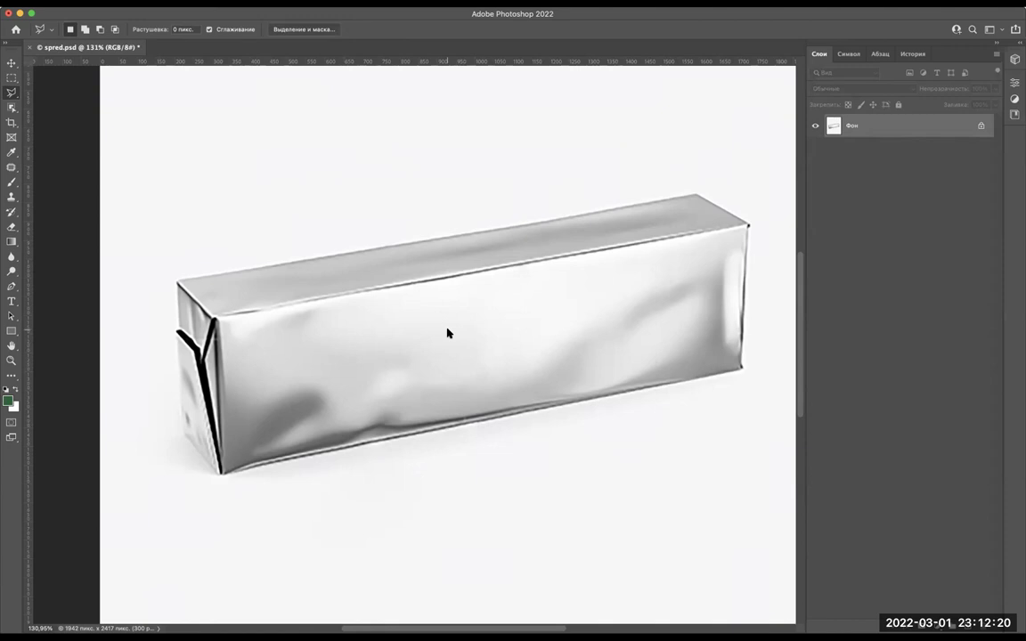
# Zoom in closely on the foil package's folded left end.
pyautogui.scroll(3, 447, 332)
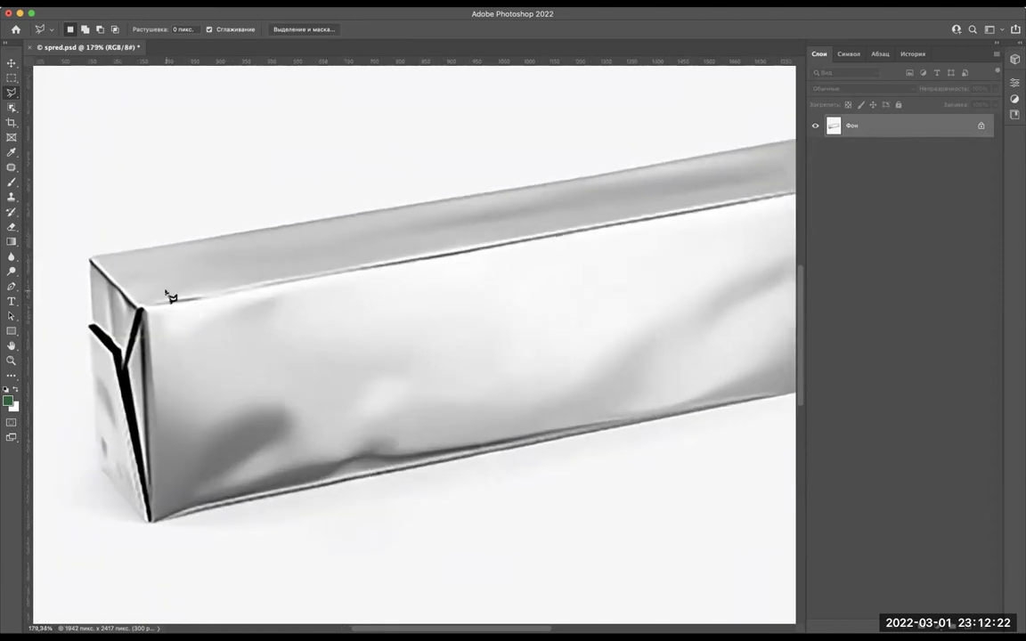
pyautogui.scroll(1, 170, 297)
pyautogui.scroll(1, 170, 296)
pyautogui.scroll(1, 170, 296)
pyautogui.scroll(2, 170, 297)
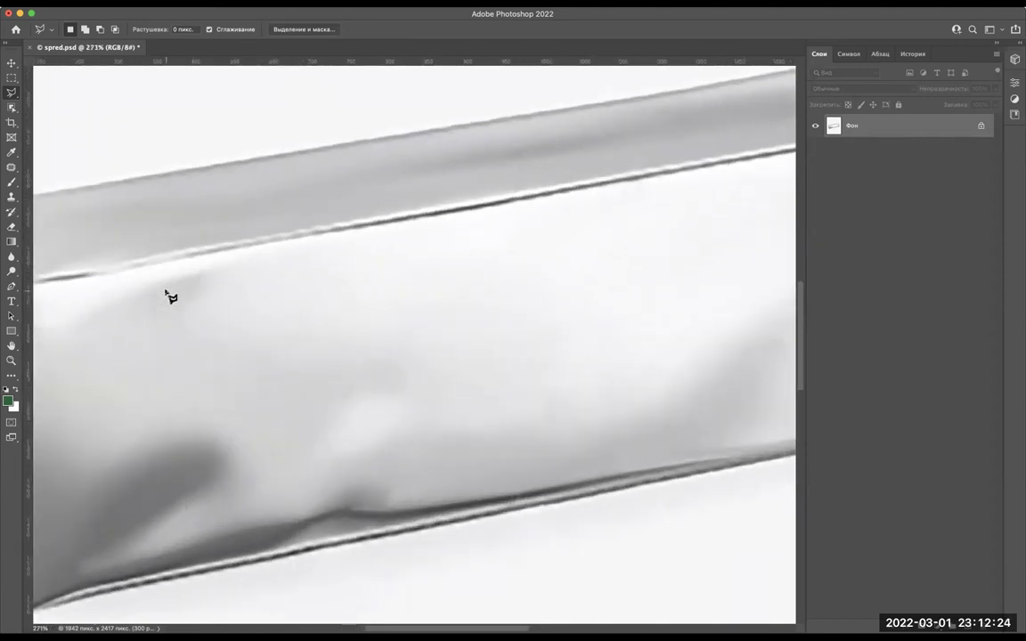
pyautogui.scroll(-2, 170, 296)
pyautogui.scroll(-2, 170, 297)
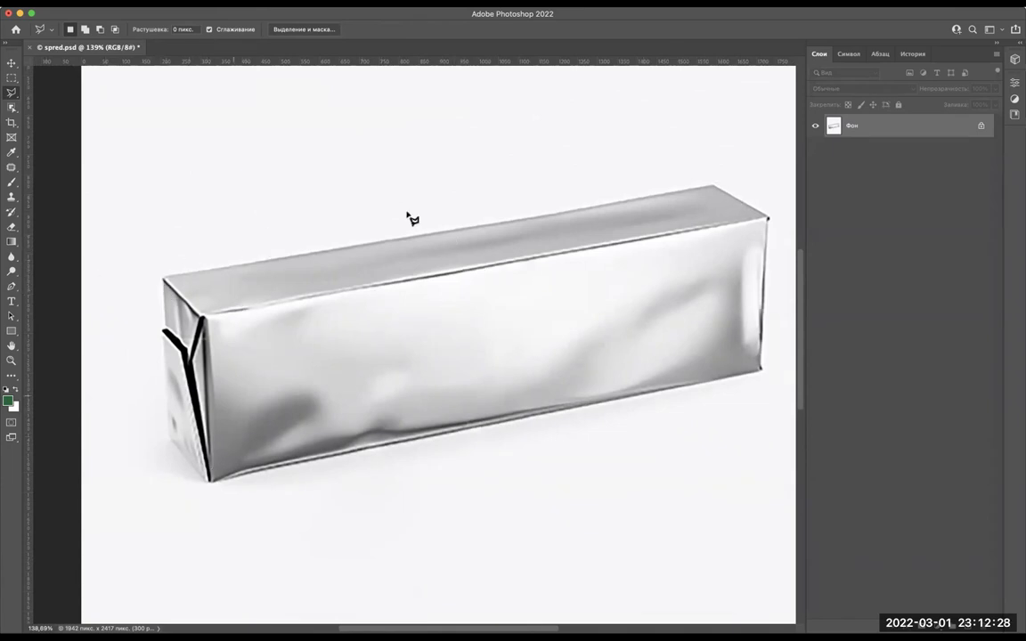
pyautogui.hotkey('ctrl', '+')
pyautogui.scroll(2, 114, 399)
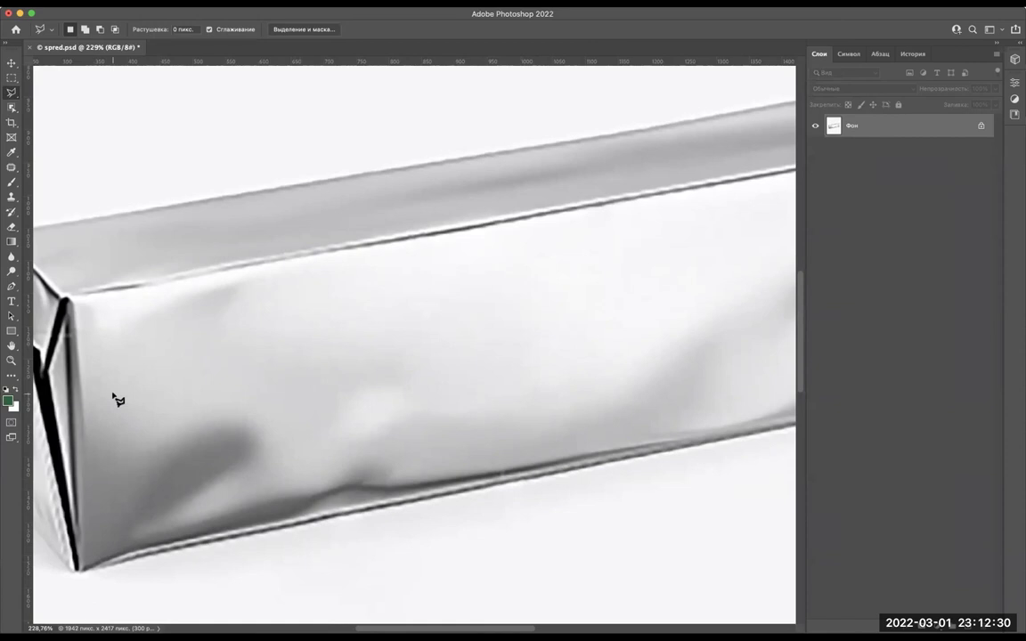
pyautogui.scroll(-2, 114, 399)
pyautogui.scroll(-2, 117, 403)
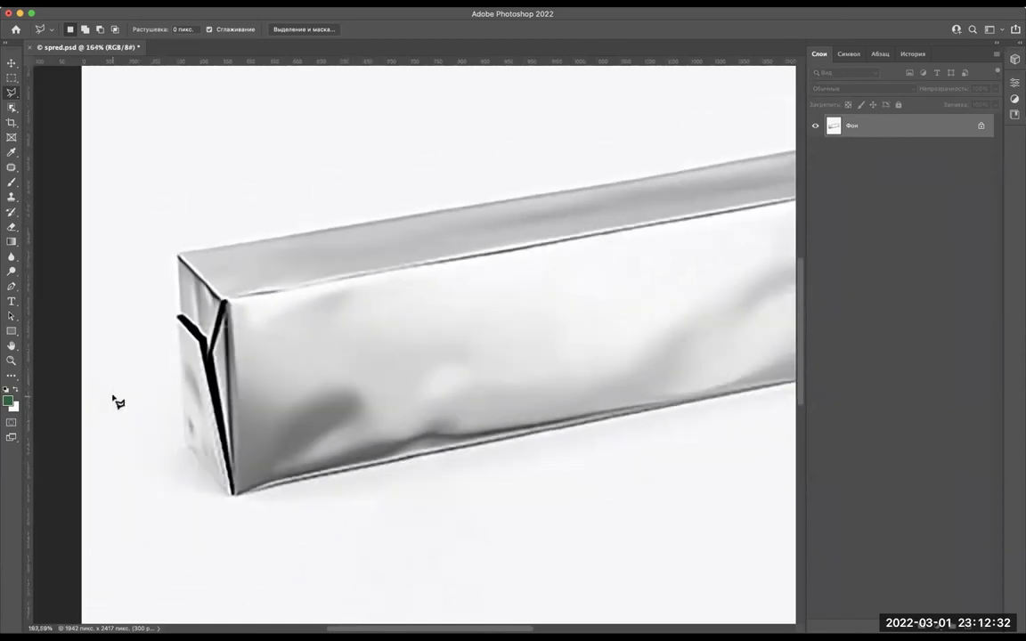
pyautogui.scroll(-3, 116, 403)
# With the Object Selection tool, drag a box around the foil package to auto-select its outline.
pyautogui.click(12, 107)
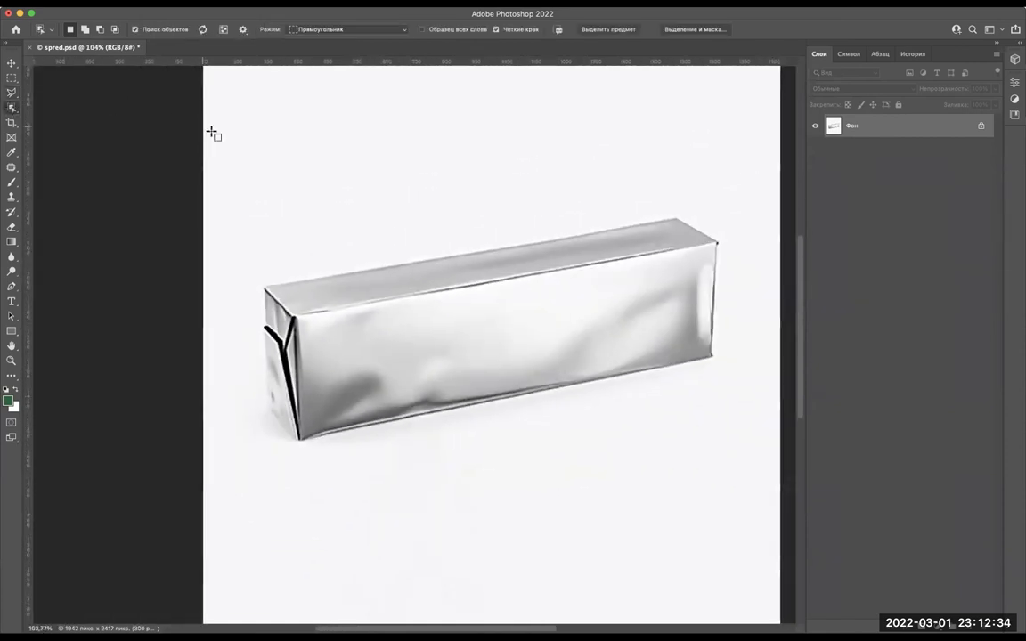
pyautogui.rightClick(11, 108)
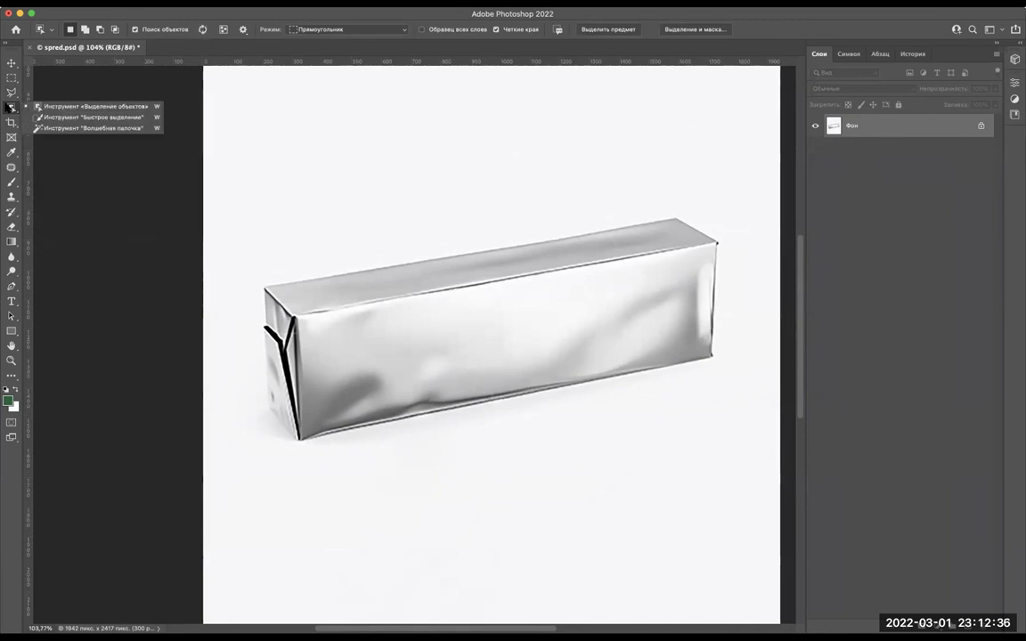
pyautogui.click(53, 106)
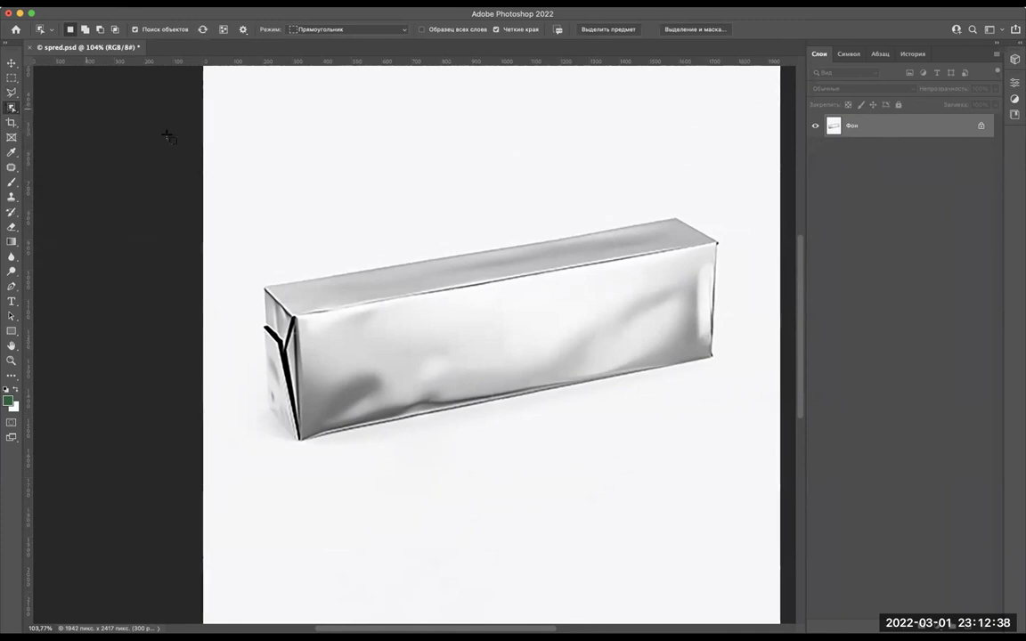
pyautogui.rightClick(11, 108)
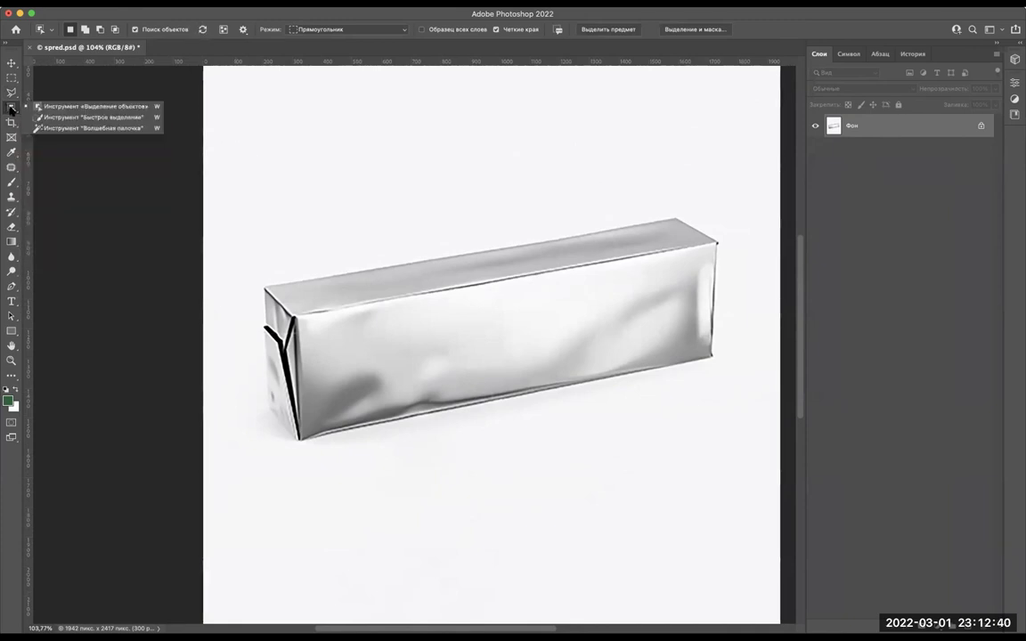
pyautogui.click(53, 127)
pyautogui.rightClick(12, 107)
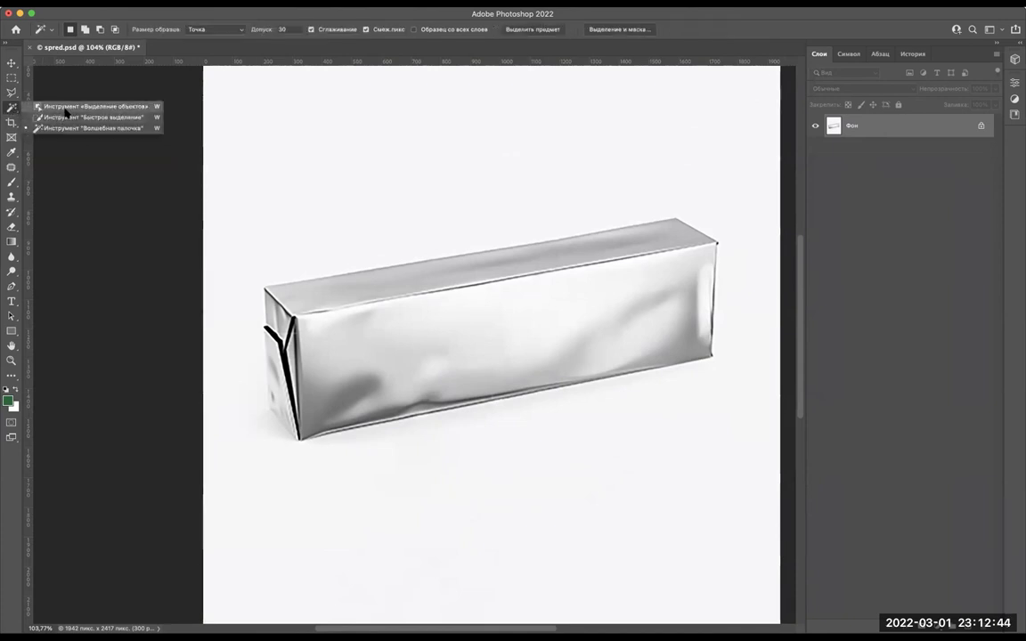
pyautogui.click(66, 118)
pyautogui.rightClick(11, 108)
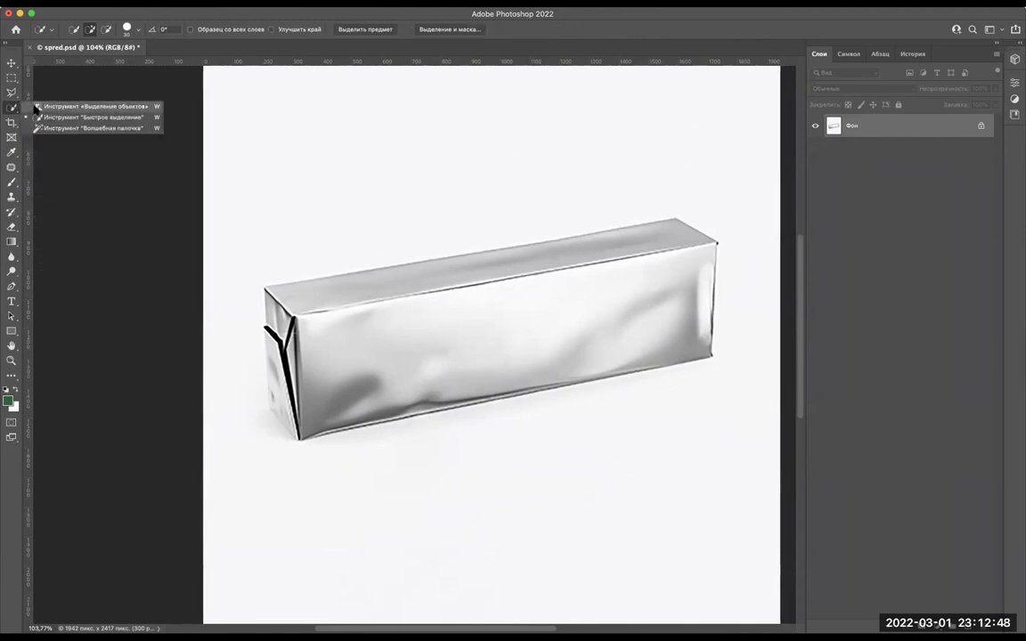
pyautogui.click(37, 106)
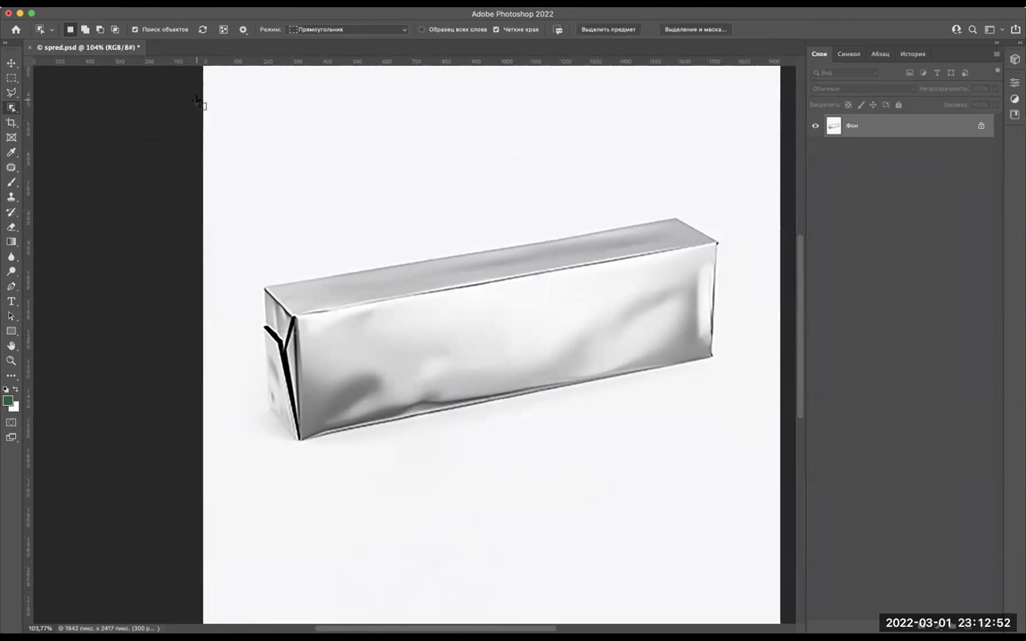
pyautogui.moveTo(207, 95)
pyautogui.mouseDown()
pyautogui.moveTo(769, 469)
pyautogui.moveTo(748, 492)
pyautogui.mouseUp()
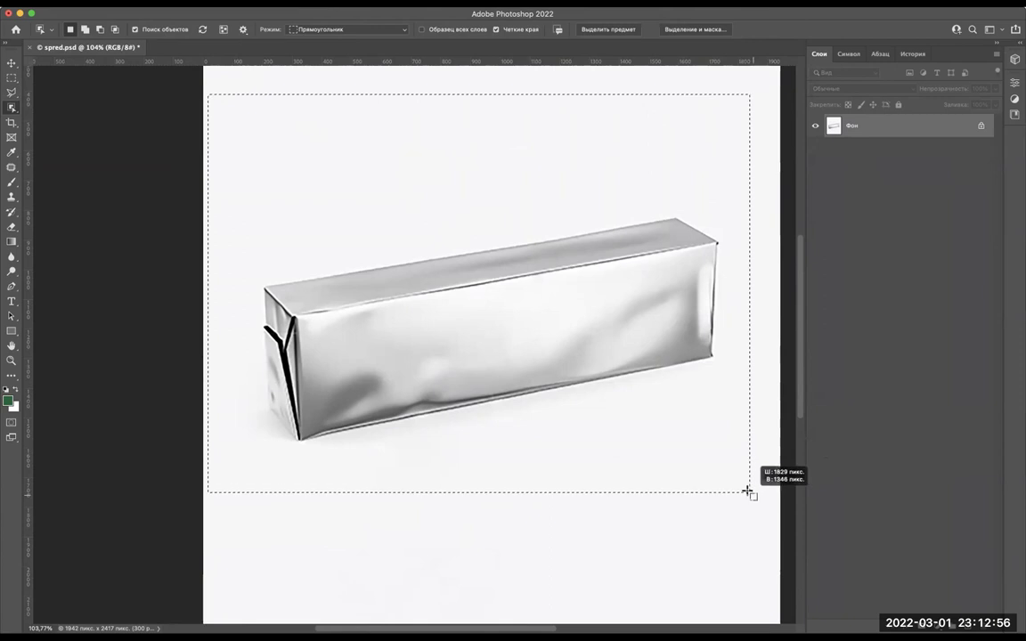
pyautogui.moveTo(748, 492); pyautogui.dragTo(747, 491)
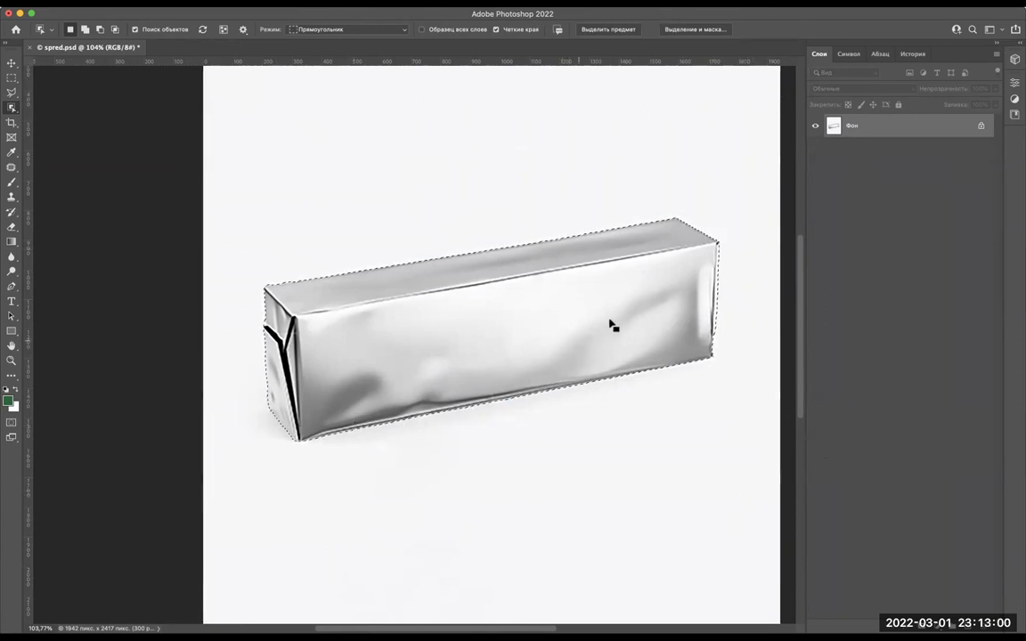
# Zoom in on the foil package's right edge.
pyautogui.scroll(2, 730, 272)
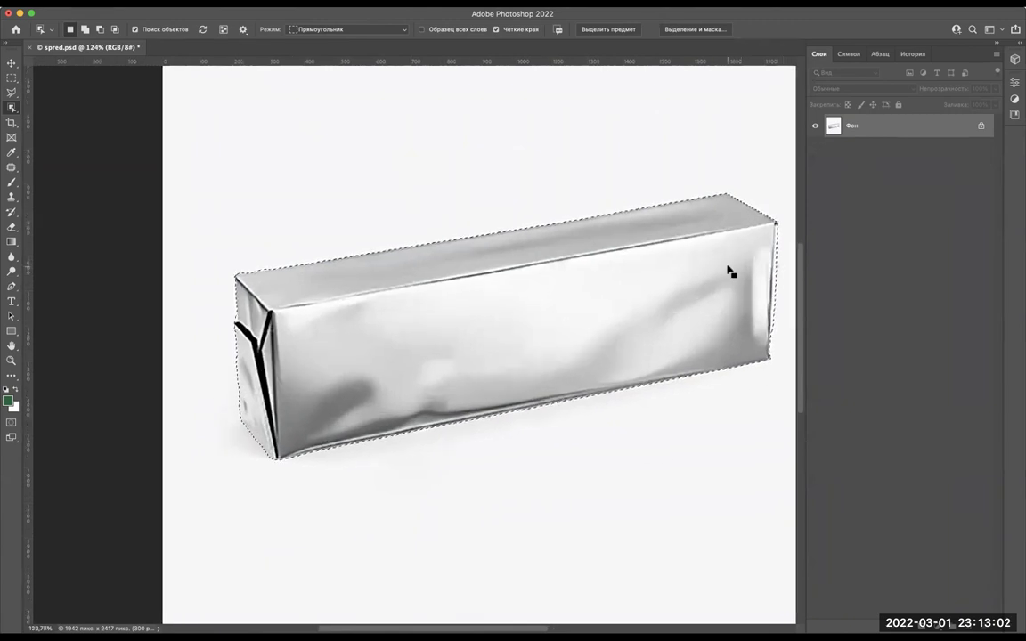
pyautogui.scroll(3, 728, 271)
pyautogui.scroll(1, 551, 252)
pyautogui.scroll(2, 550, 252)
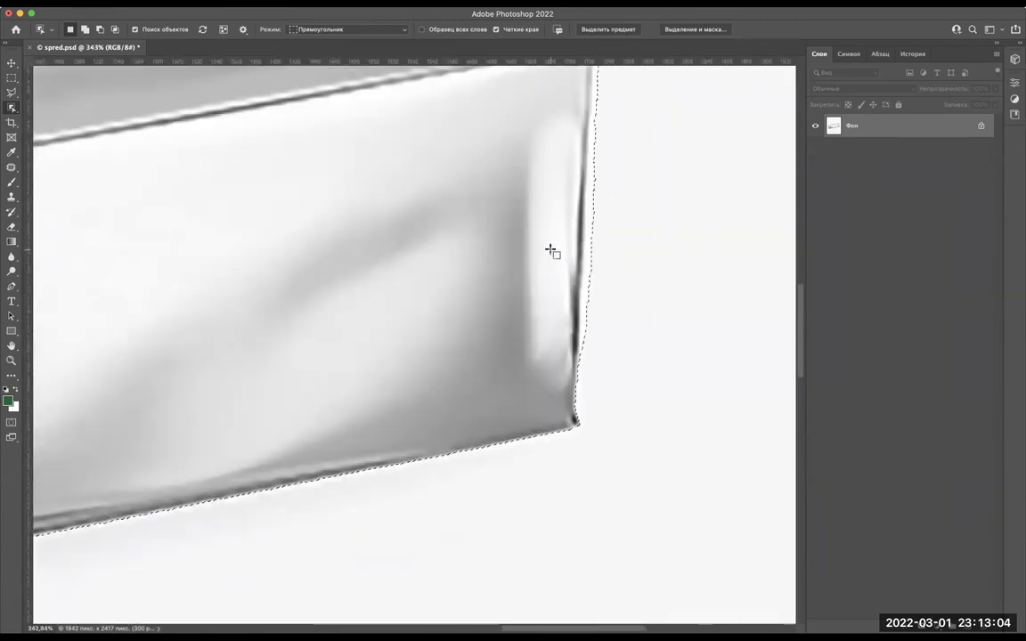
pyautogui.scroll(2, 550, 247)
pyautogui.scroll(2, 552, 254)
pyautogui.scroll(-5, 552, 254)
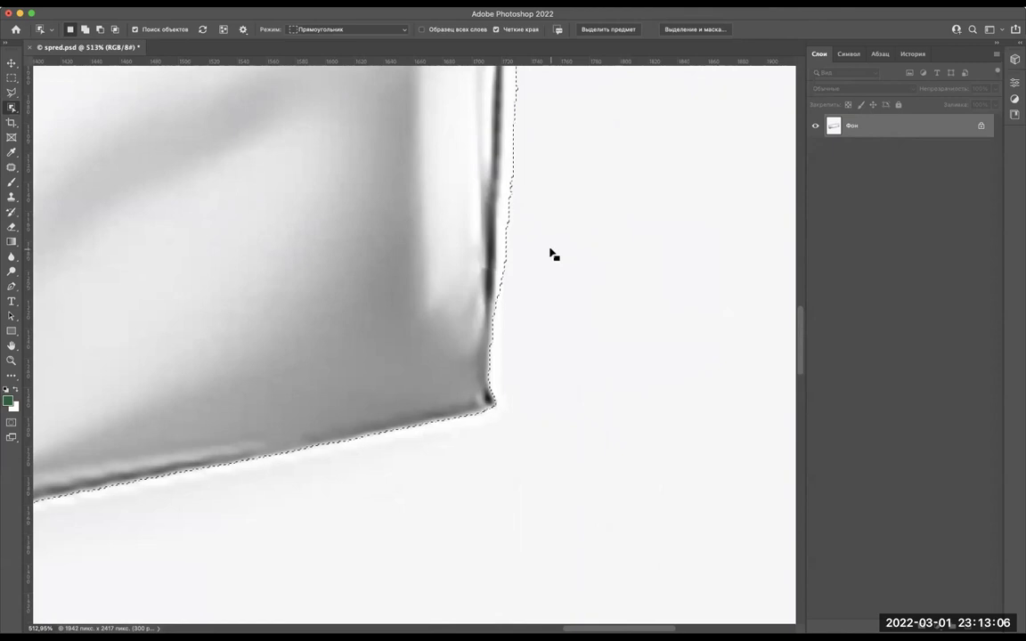
pyautogui.scroll(1, 513, 291)
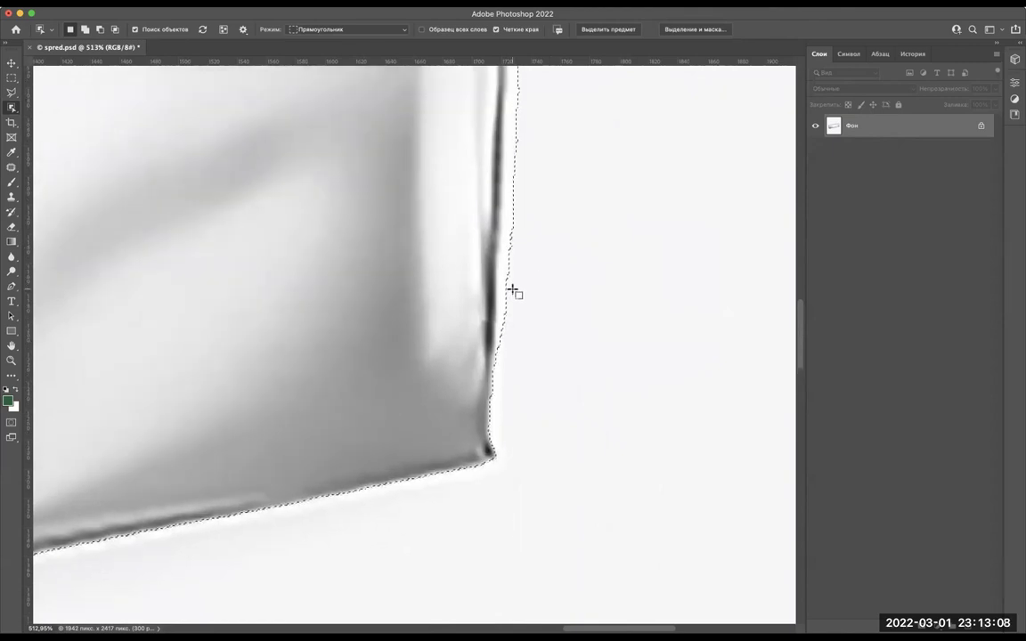
pyautogui.scroll(4, 512, 294)
pyautogui.scroll(1, 513, 299)
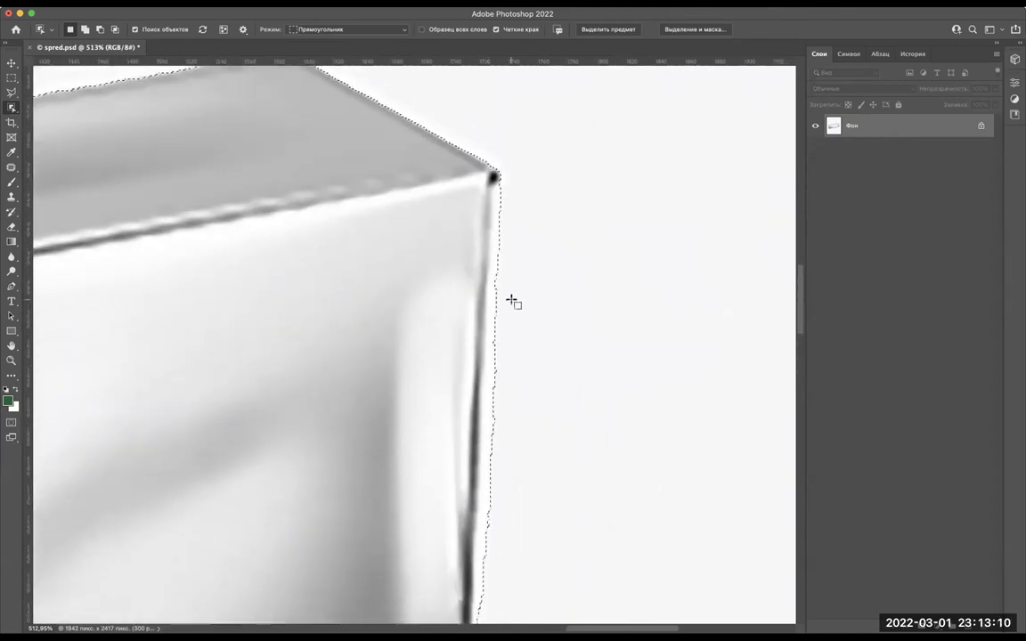
pyautogui.scroll(-1, 512, 300)
pyautogui.scroll(-4, 512, 300)
# Set the Polygonal Lasso to add to selection, testing then cancelling one straight edge.
pyautogui.press('l')
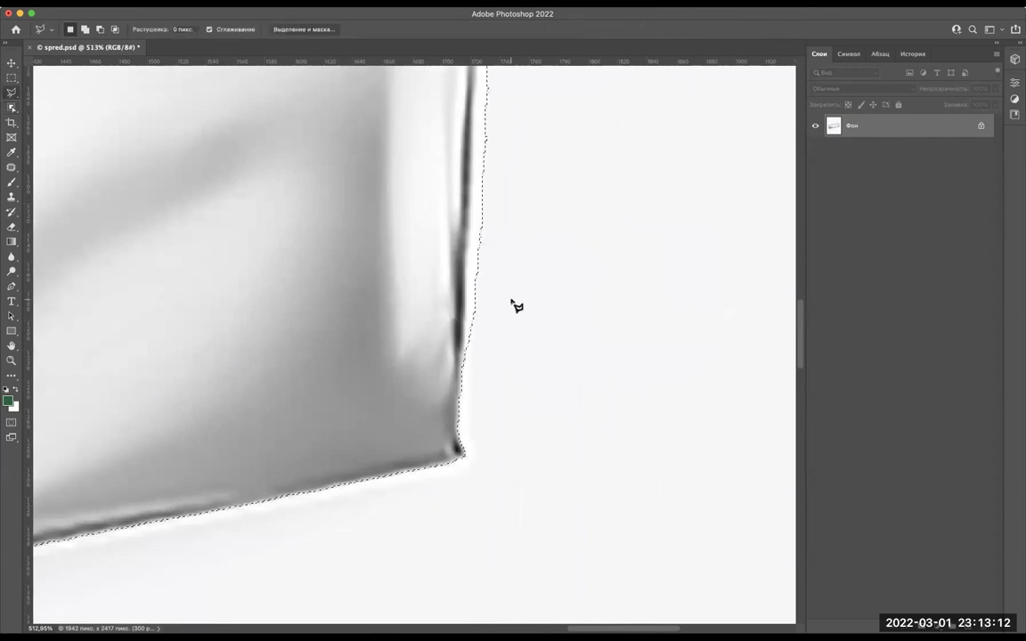
pyautogui.press('shift')
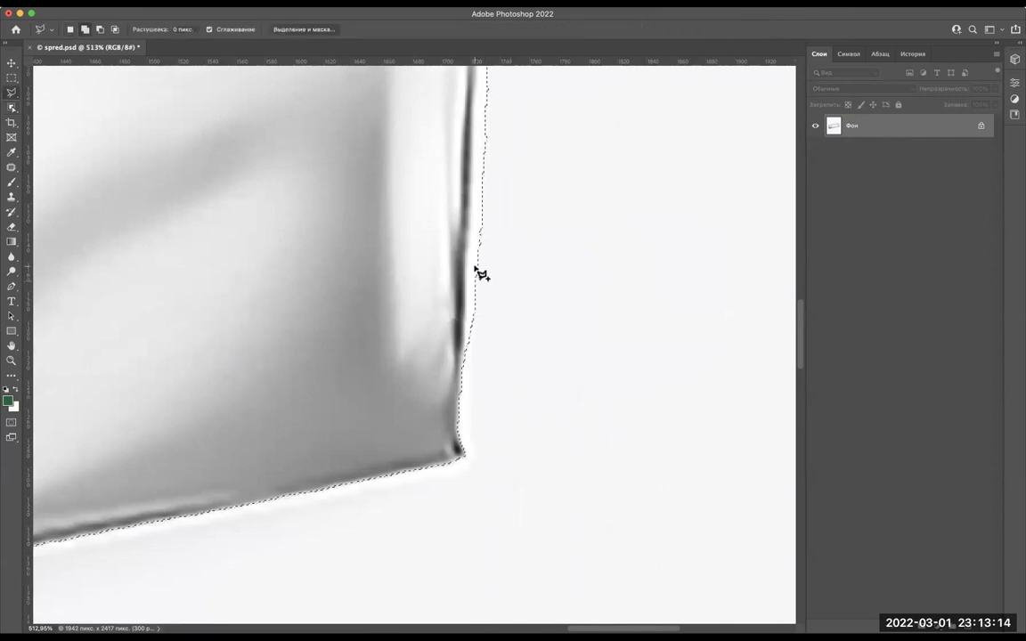
pyautogui.click(481, 226)
pyautogui.press('Escape')
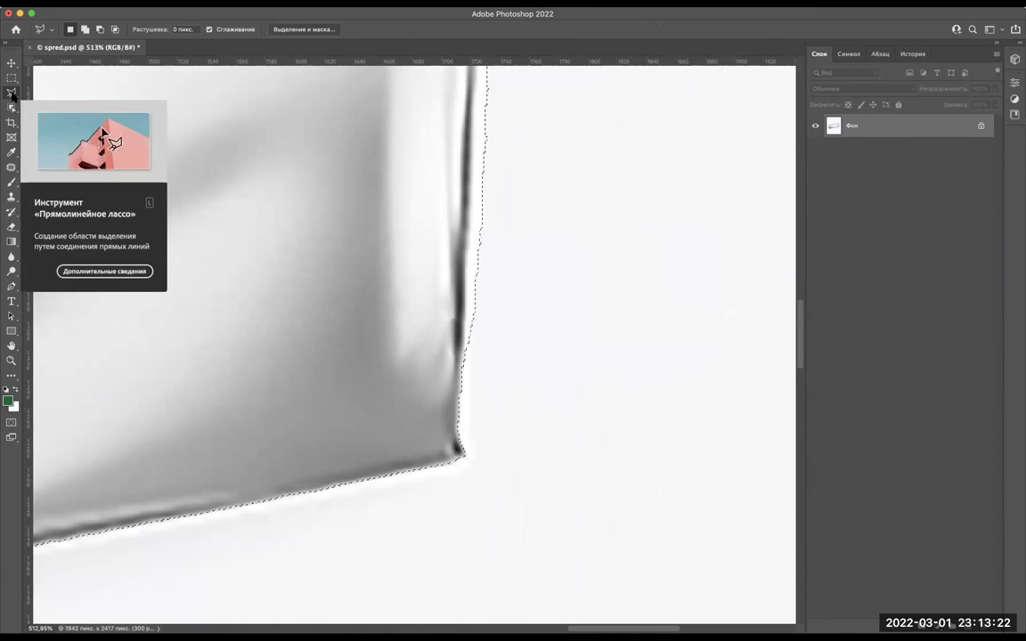
# Add a straight-edged strip along the package's right side to the selection.
pyautogui.press('shift')
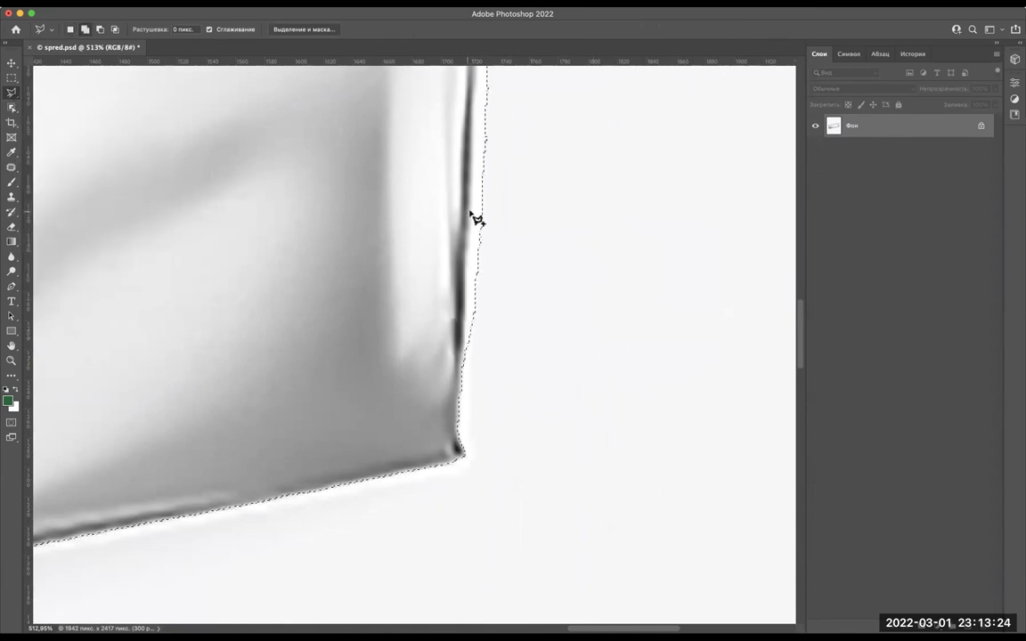
pyautogui.click(481, 221)
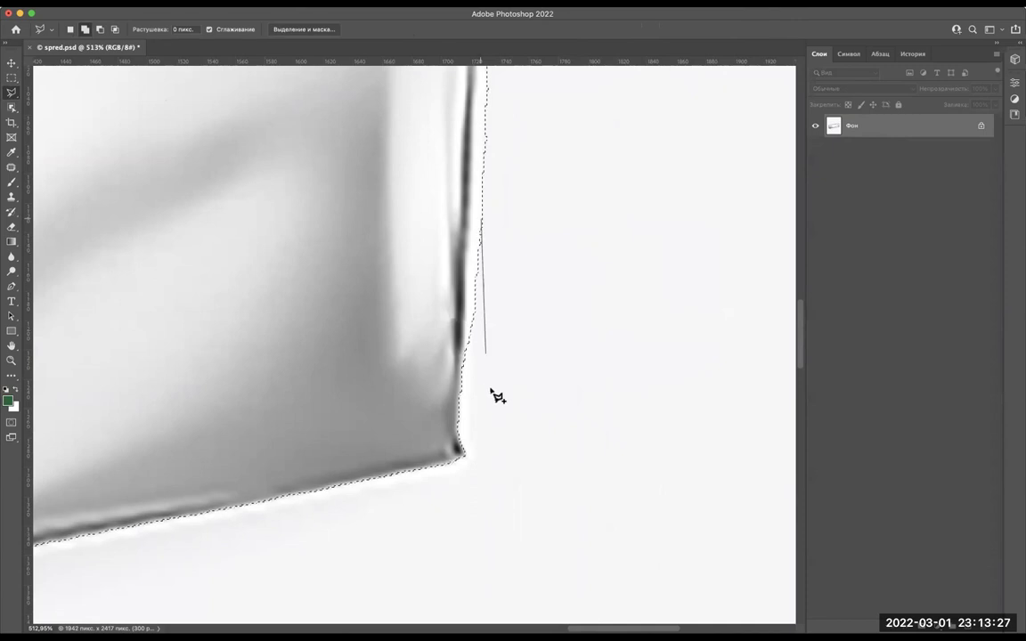
pyautogui.click(472, 455)
pyautogui.click(415, 445)
pyautogui.click(415, 224)
pyautogui.press('Escape')
# Trim the ragged strip above the box's top edge with a straight lasso shape.
pyautogui.scroll(-5, 453, 405)
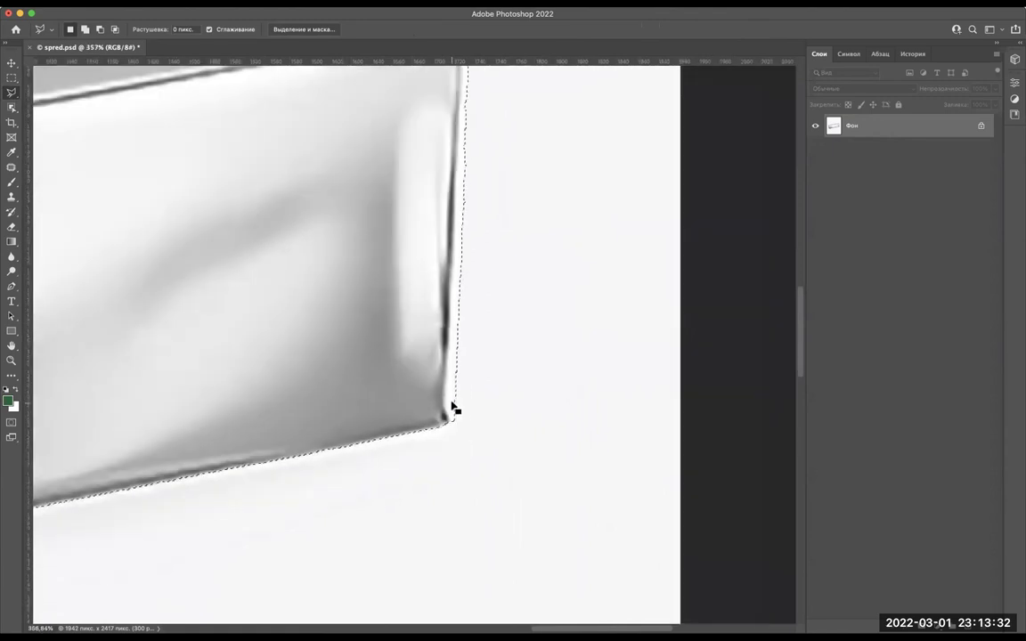
pyautogui.hscroll(-5, 452, 408)
pyautogui.hscroll(-5, 451, 408)
pyautogui.hscroll(-5, 450, 406)
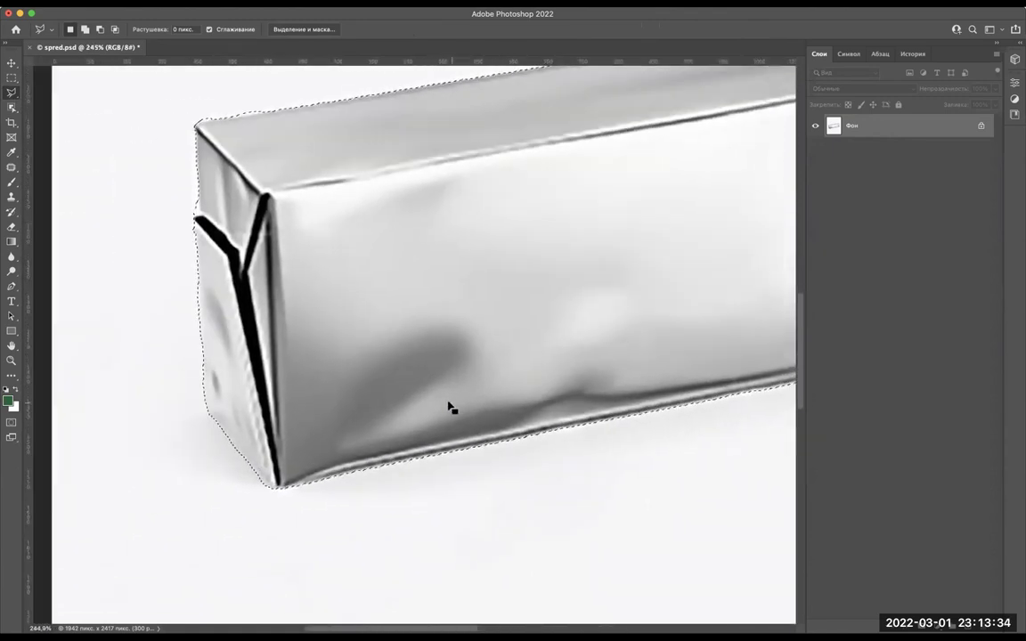
pyautogui.scroll(2, 192, 86)
pyautogui.scroll(2, 193, 85)
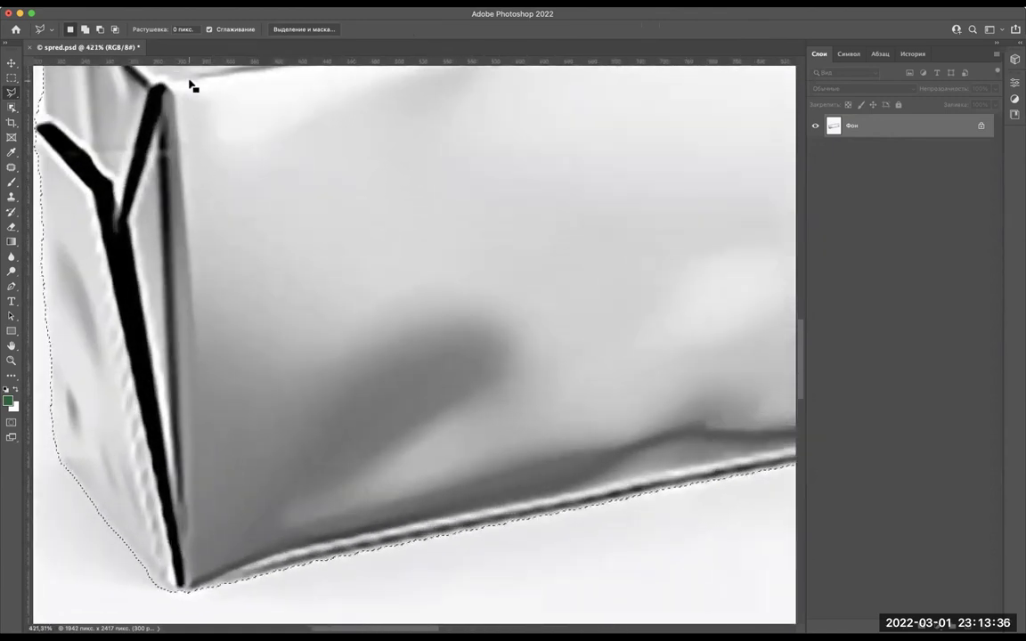
pyautogui.scroll(2, 251, 130)
pyautogui.scroll(2, 250, 130)
pyautogui.scroll(1, 251, 130)
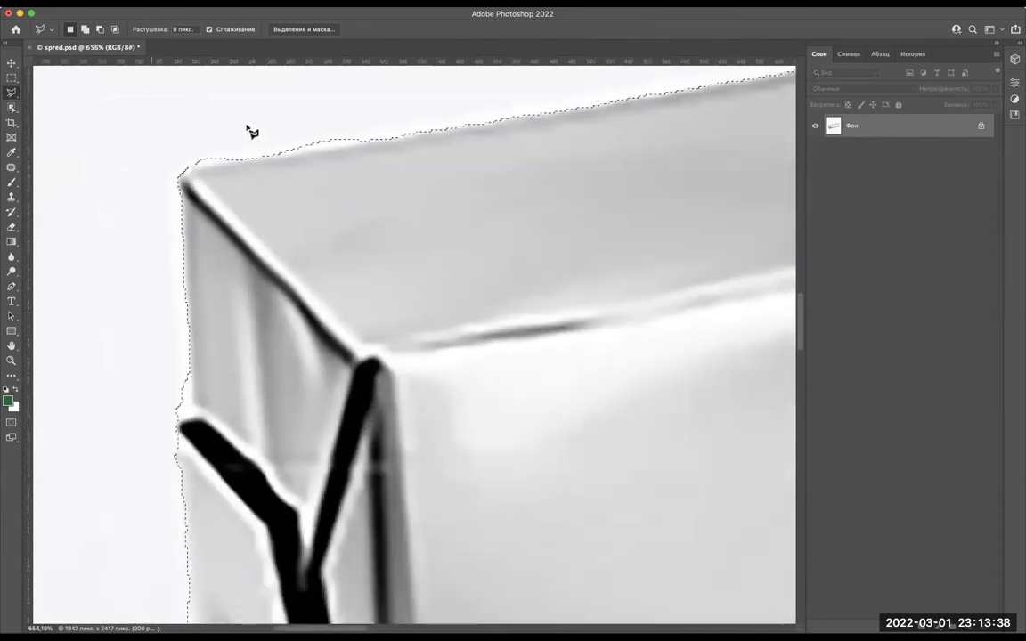
pyautogui.scroll(2, 250, 130)
pyautogui.scroll(2, 250, 130)
pyautogui.hscroll(-3, 250, 130)
pyautogui.scroll(3, 181, 153)
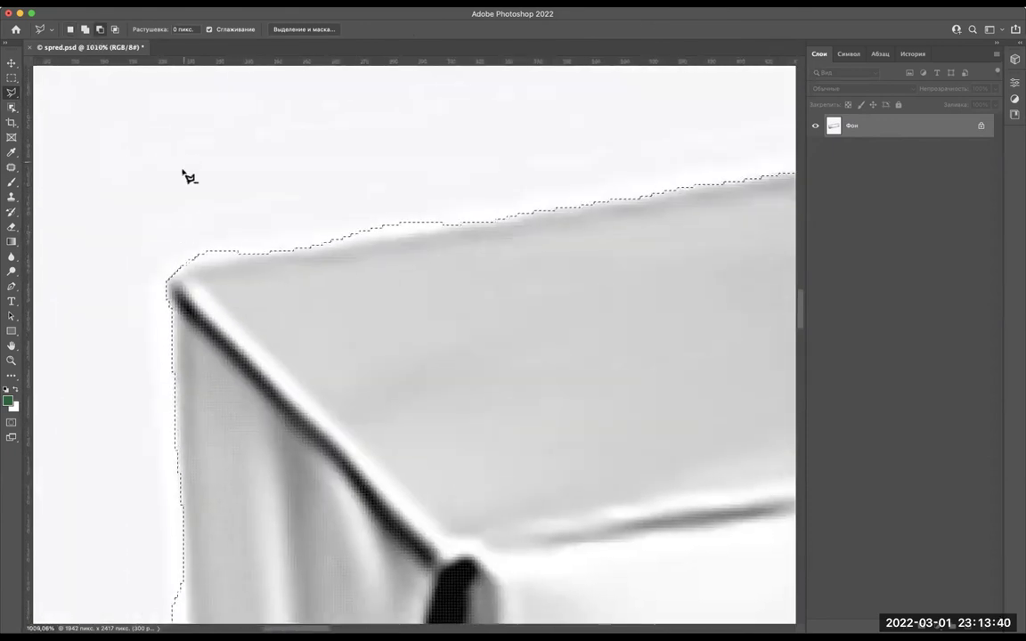
pyautogui.click(147, 278)
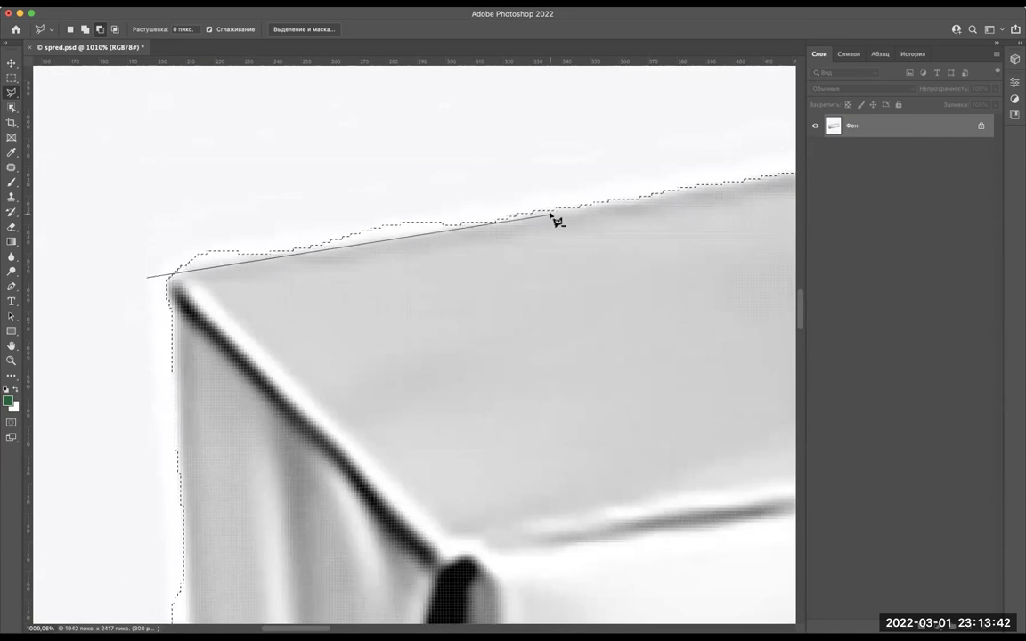
pyautogui.click(549, 212)
pyautogui.click(526, 165)
pyautogui.doubleClick(129, 223)
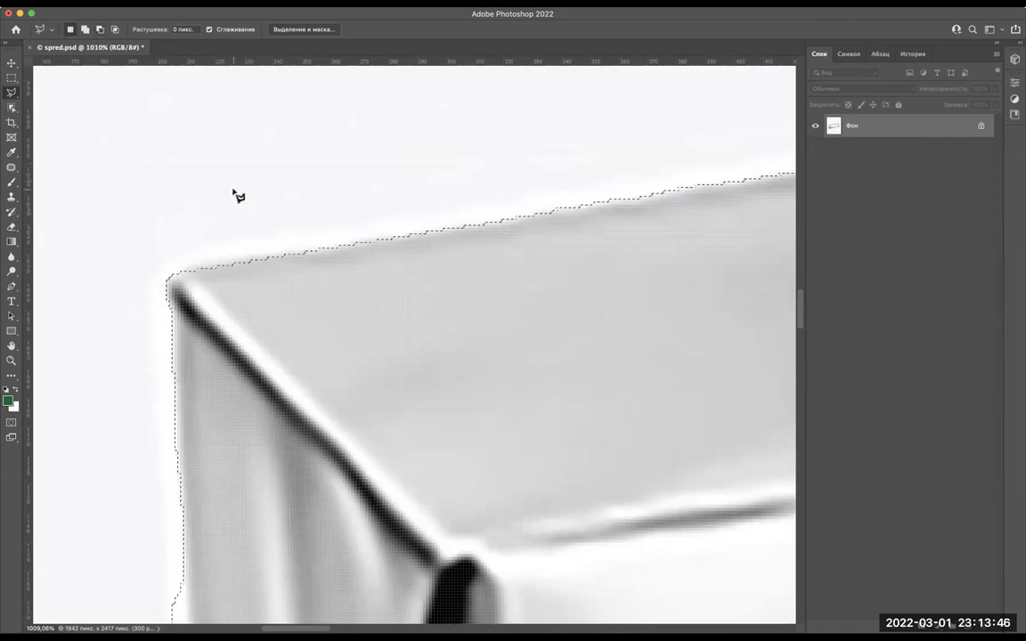
# Straighten the package's left edge near the Y fold, then zoom out to 124%.
pyautogui.scroll(-3, 236, 196)
pyautogui.scroll(-5, 237, 196)
pyautogui.scroll(-1, 239, 196)
pyautogui.scroll(3, 137, 199)
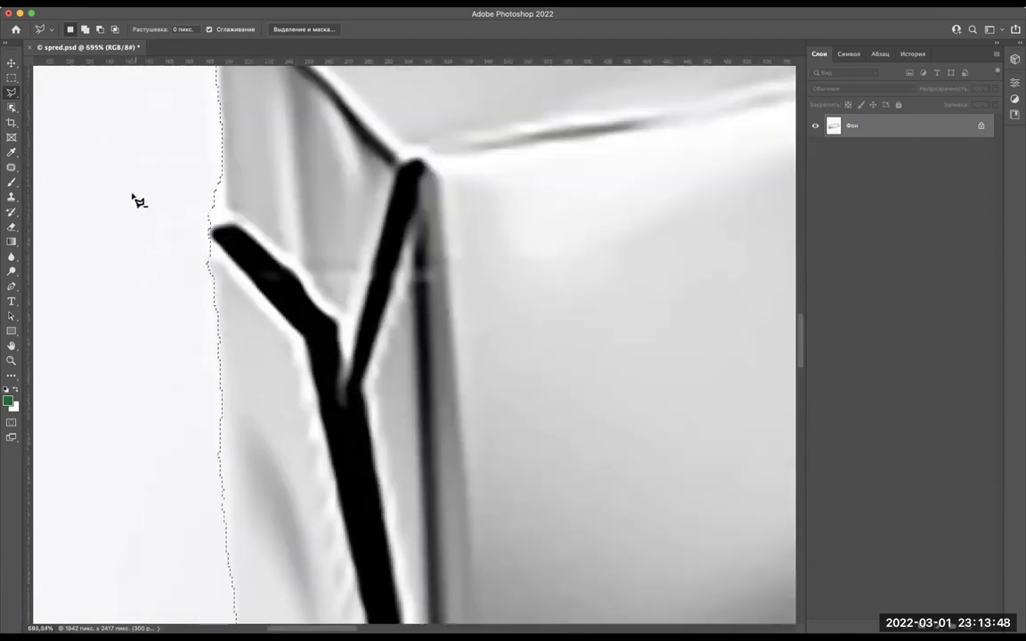
pyautogui.scroll(3, 143, 194)
pyautogui.click(164, 186)
pyautogui.click(164, 117)
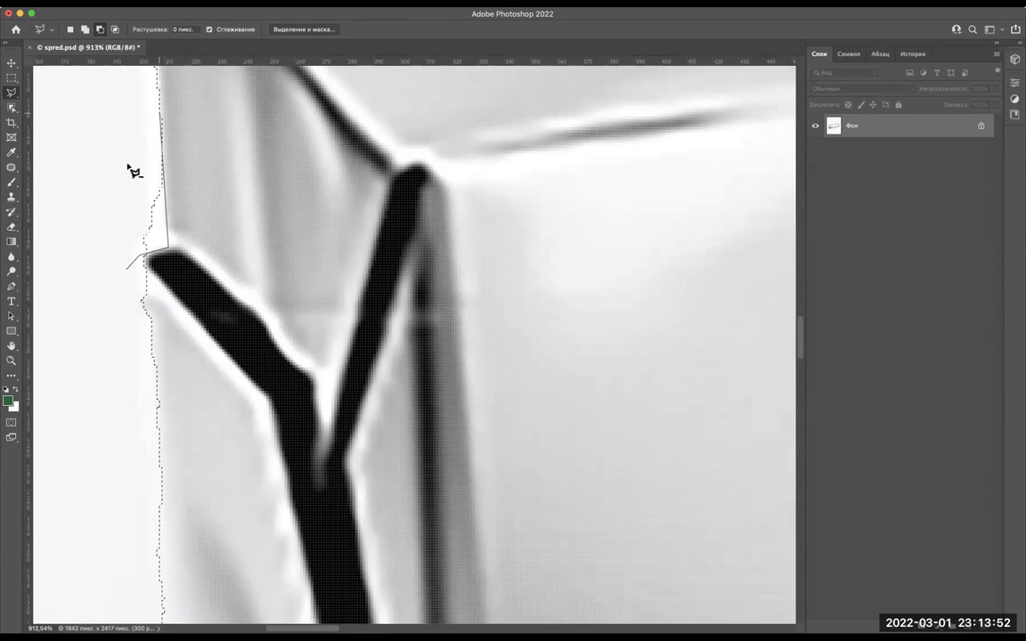
pyautogui.doubleClick(109, 258)
pyautogui.scroll(-5, 110, 261)
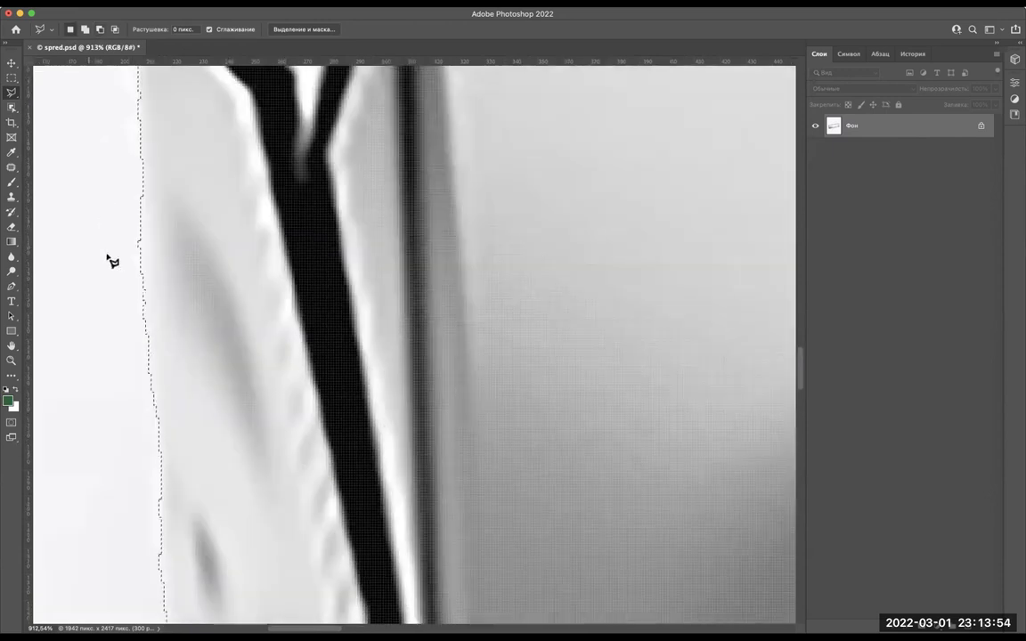
pyautogui.scroll(-5, 115, 223)
pyautogui.scroll(-5, 129, 152)
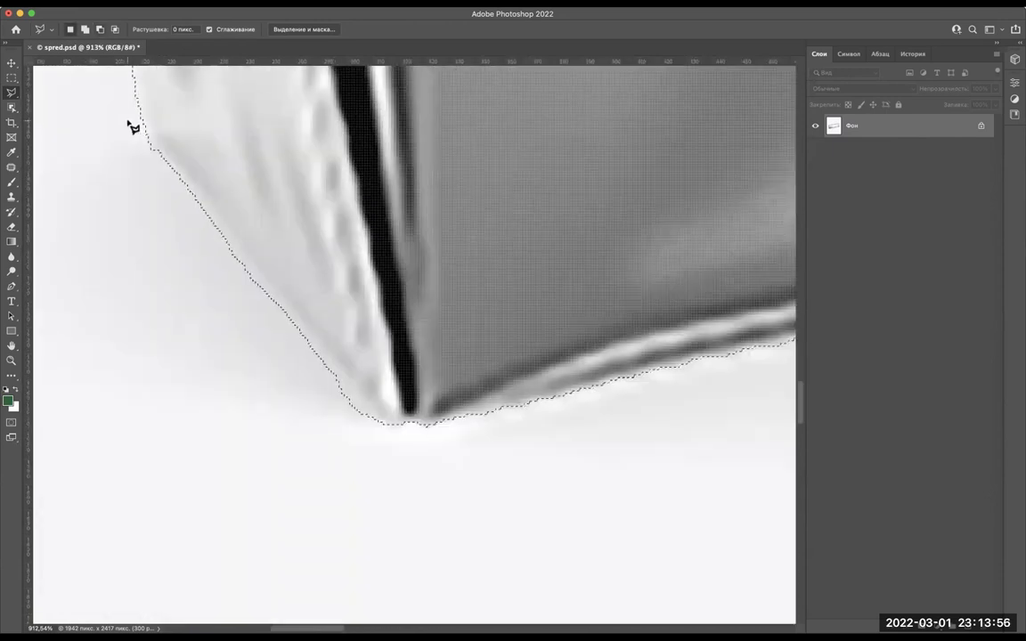
pyautogui.scroll(1, 131, 128)
pyautogui.scroll(-3, 156, 92)
pyautogui.scroll(-2, 156, 91)
pyautogui.scroll(-2, 156, 92)
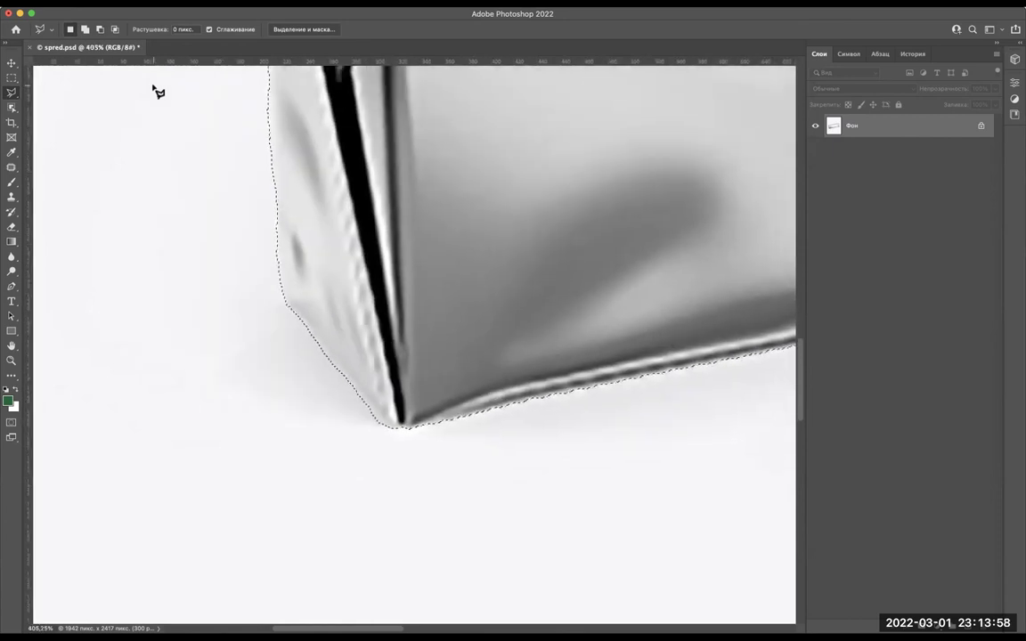
pyautogui.scroll(-2, 156, 92)
pyautogui.scroll(4, 426, 103)
pyautogui.hscroll(4, 426, 103)
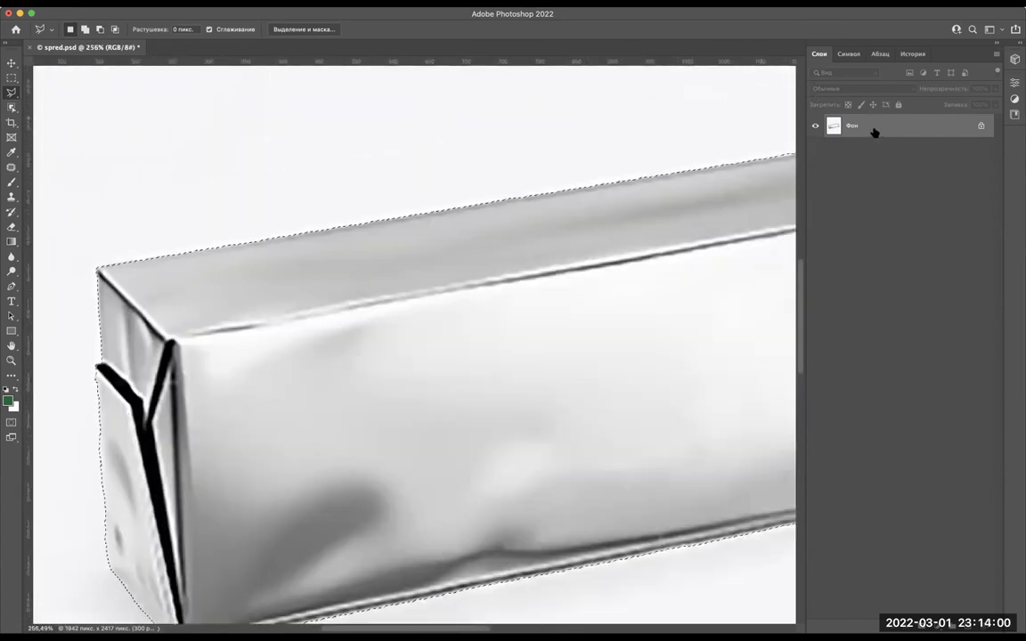
pyautogui.scroll(-2, 460, 341)
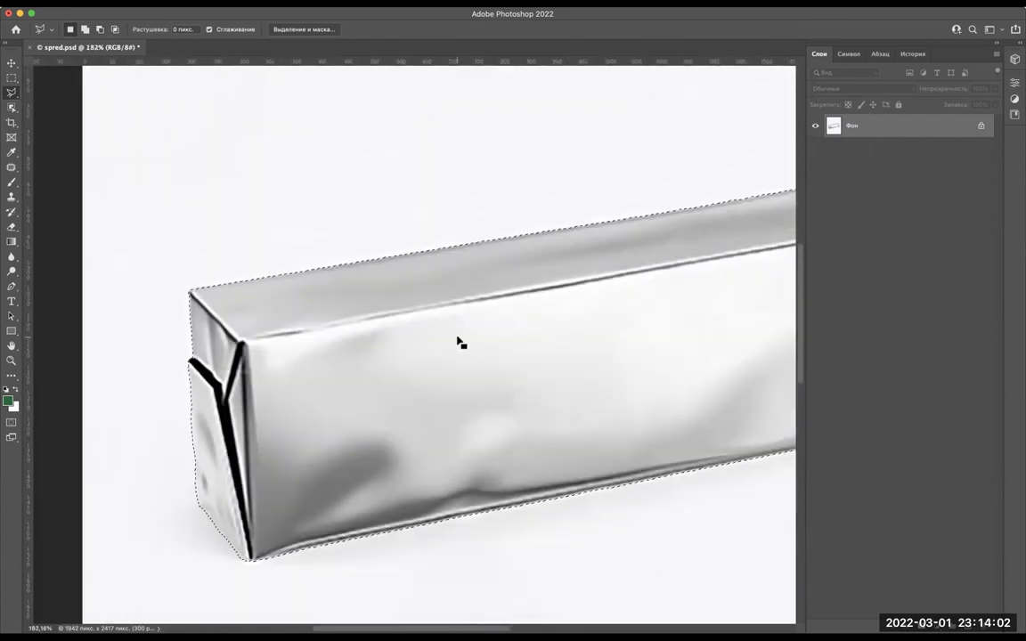
pyautogui.hscroll(3, 461, 341)
pyautogui.scroll(-2, 460, 343)
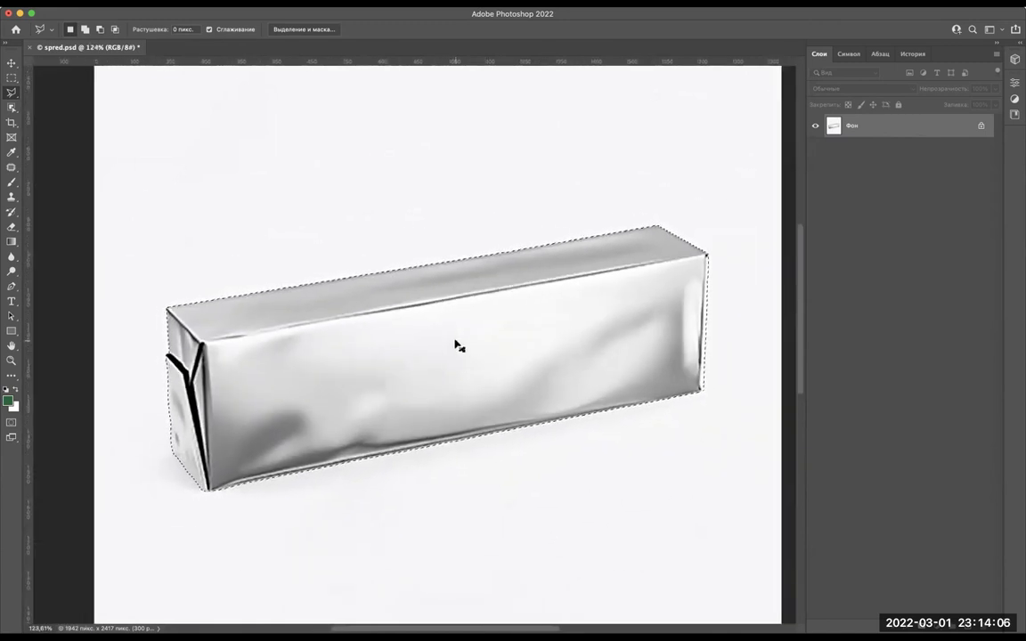
# Copy the package selection to new layer Слой 1 and hide the Фон background.
pyautogui.hotkey('ctrl', 'j')
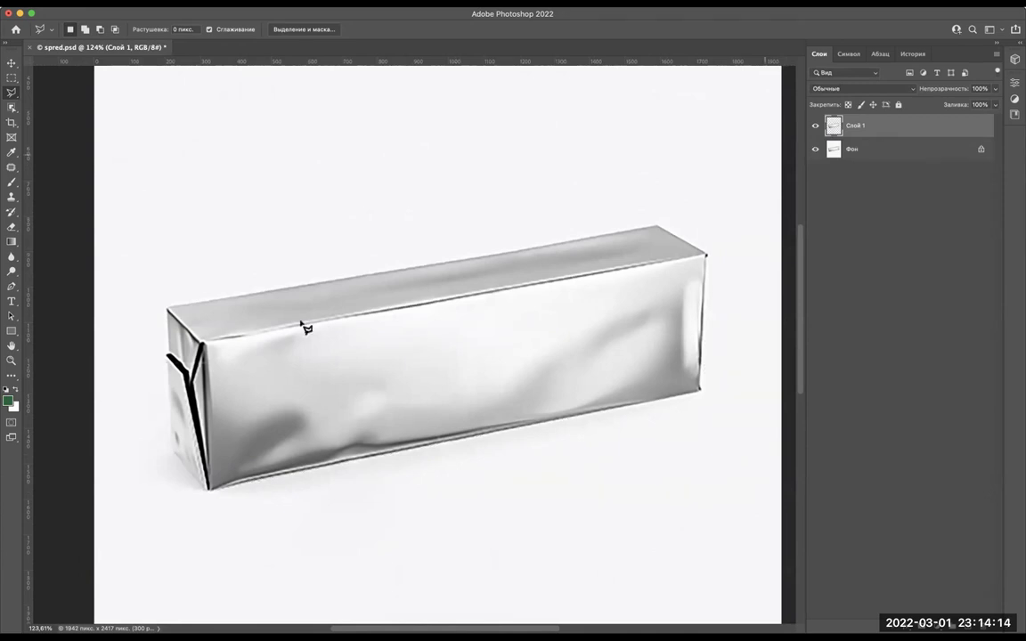
pyautogui.scroll(-2, 277, 296)
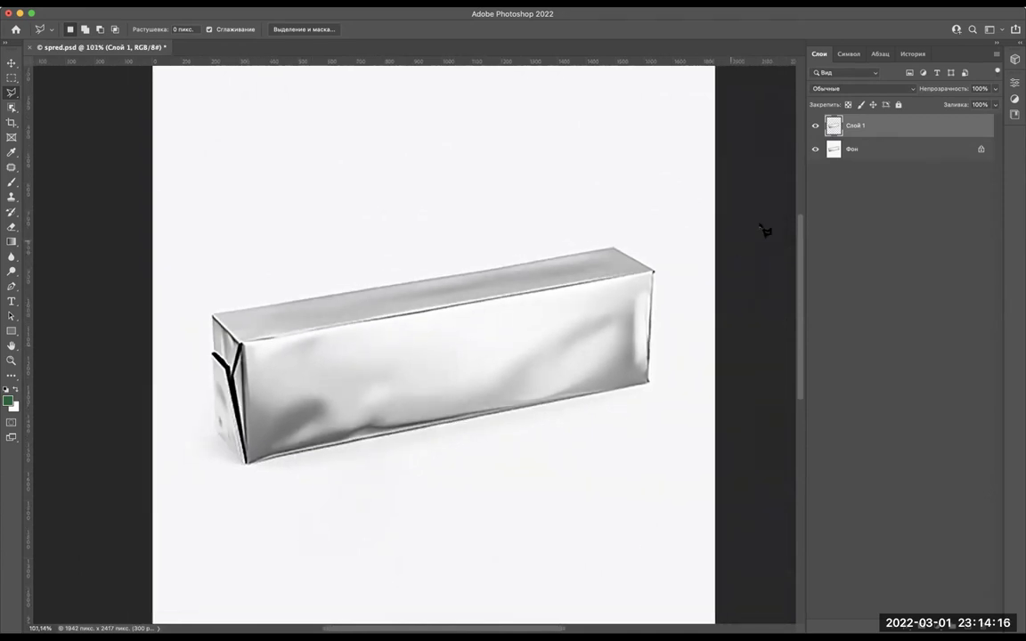
pyautogui.click(814, 149)
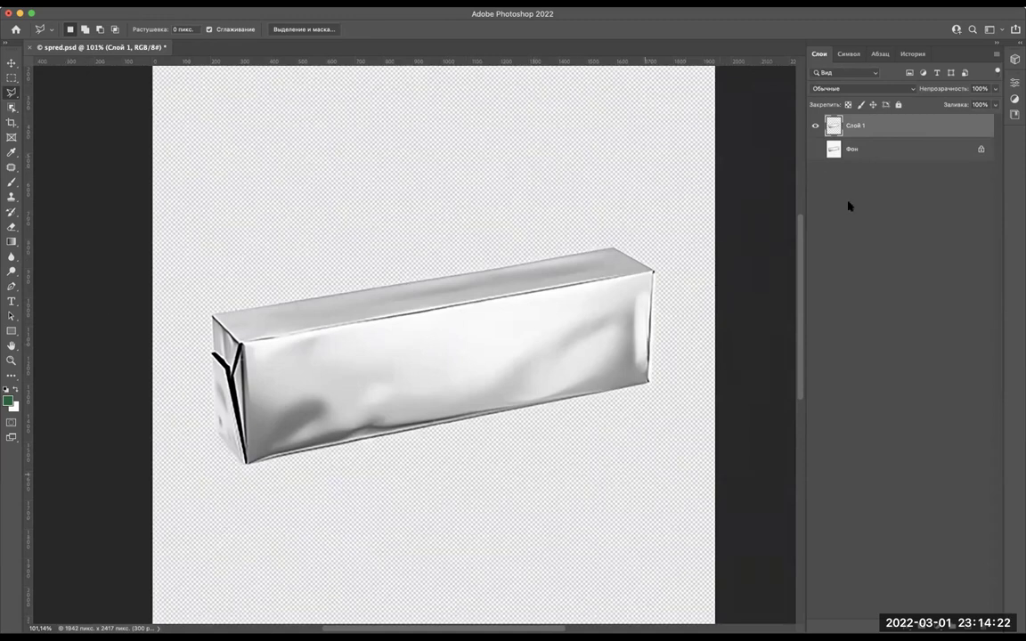
# Turn the Фон layer's visibility back on beneath Слой 1.
pyautogui.click(815, 150)
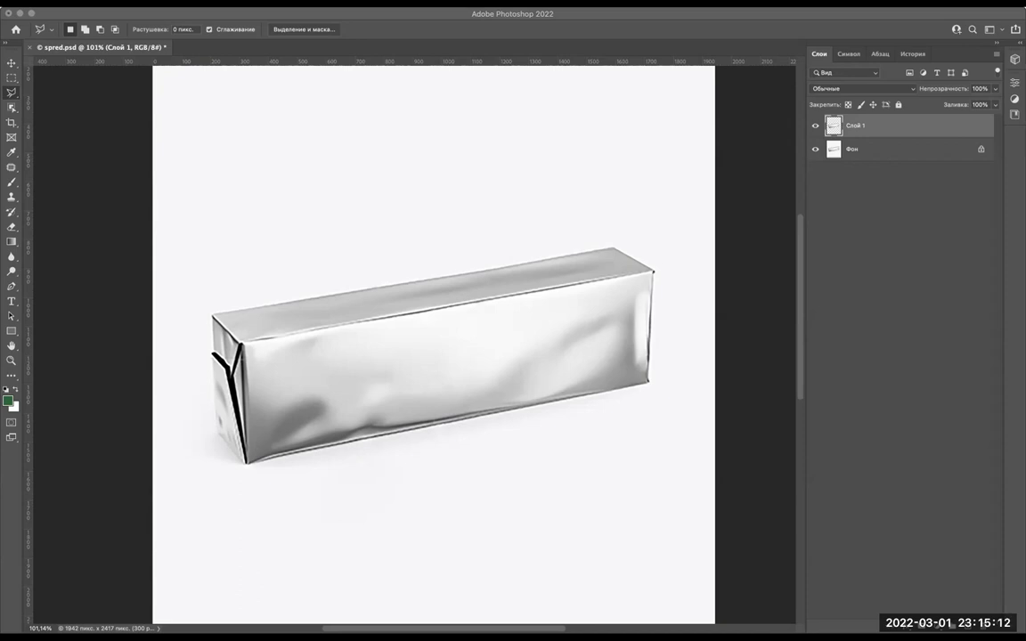
# Bring up the Velito label's smart-object document, select the Move tool, and return to spred.psd.
pyautogui.click(628, 117)
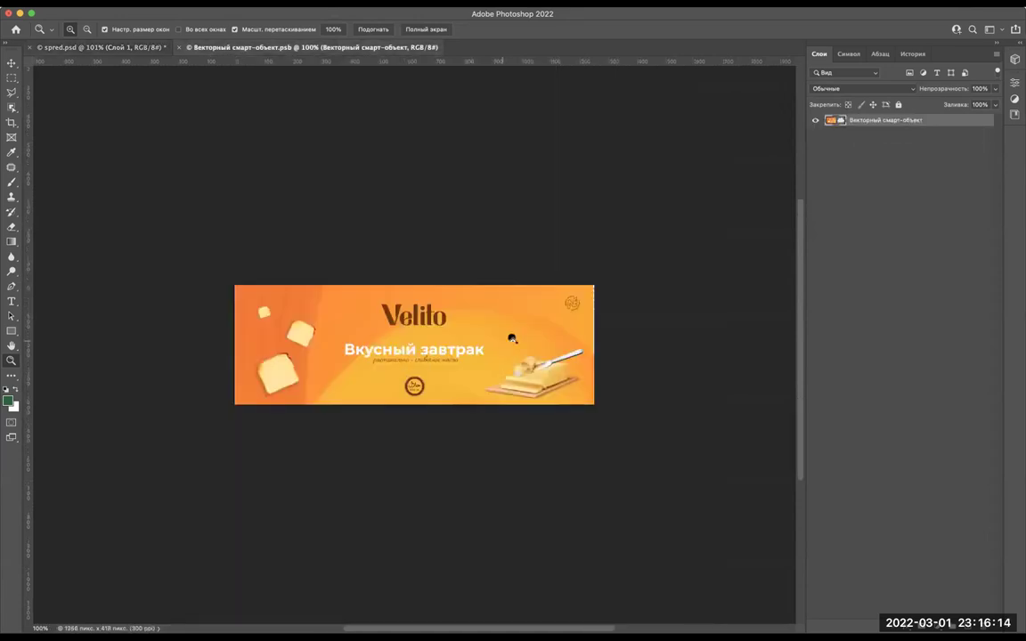
pyautogui.press('v')
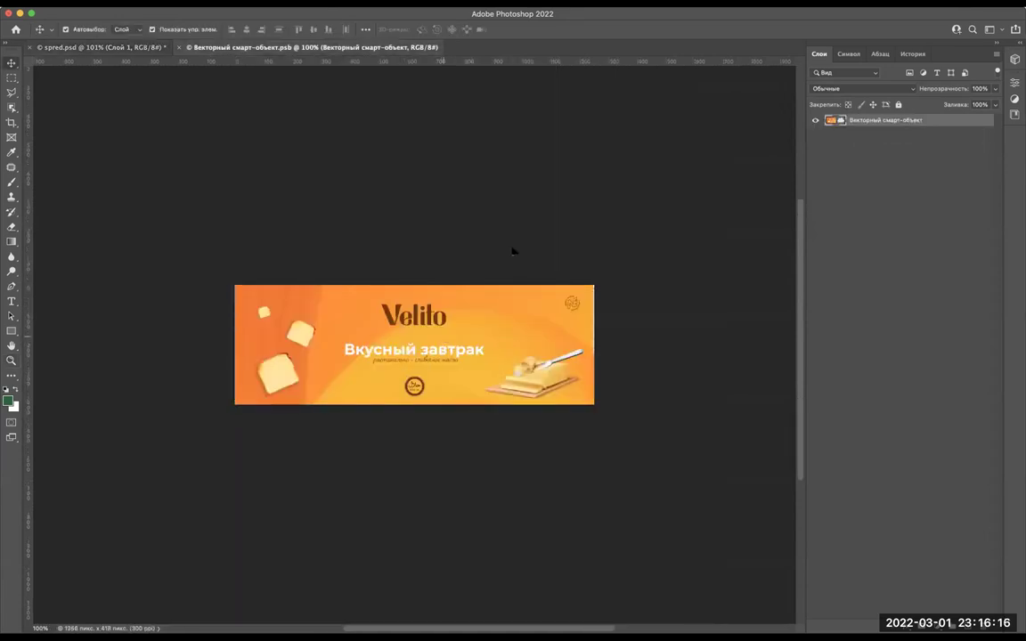
pyautogui.click(119, 48)
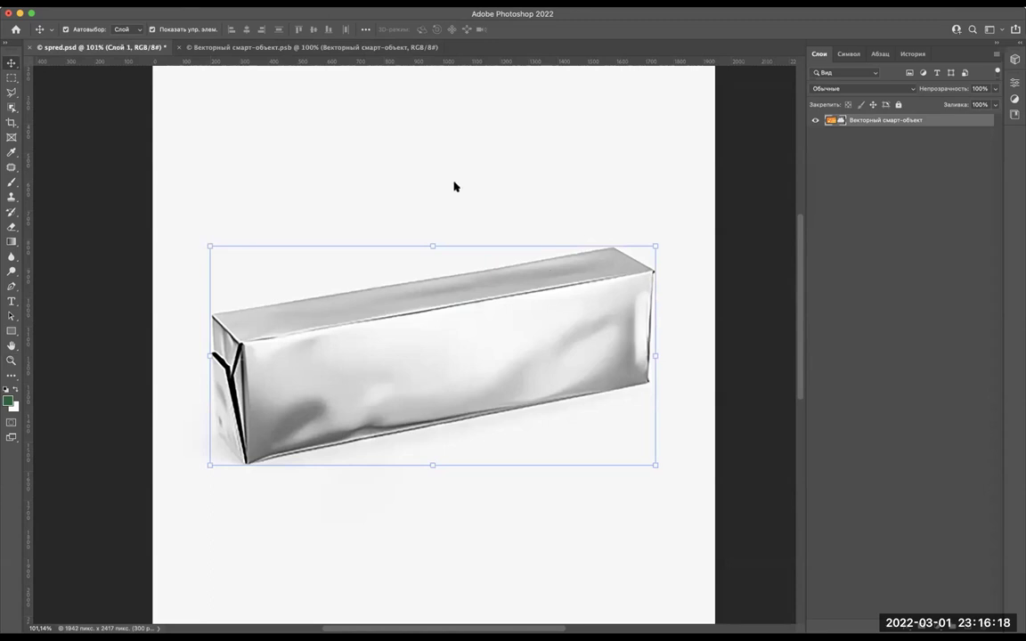
# Drag the orange Velito label into spred.psd and position it over the package front.
pyautogui.moveTo(119, 48); pyautogui.dragTo(479, 344)
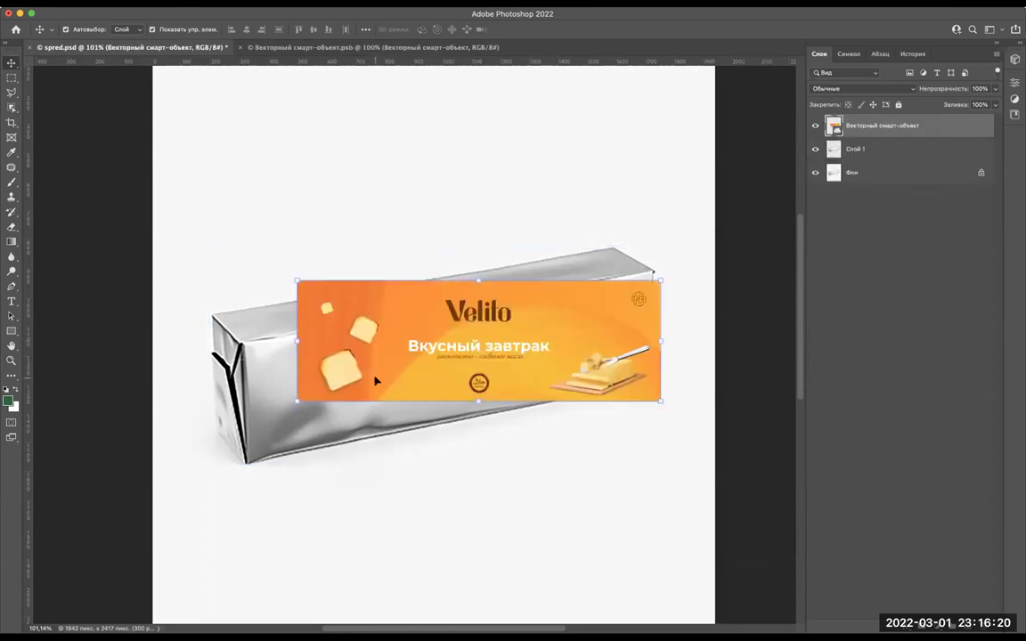
pyautogui.scroll(3, 339, 344)
pyautogui.moveTo(347, 353); pyautogui.dragTo(280, 419)
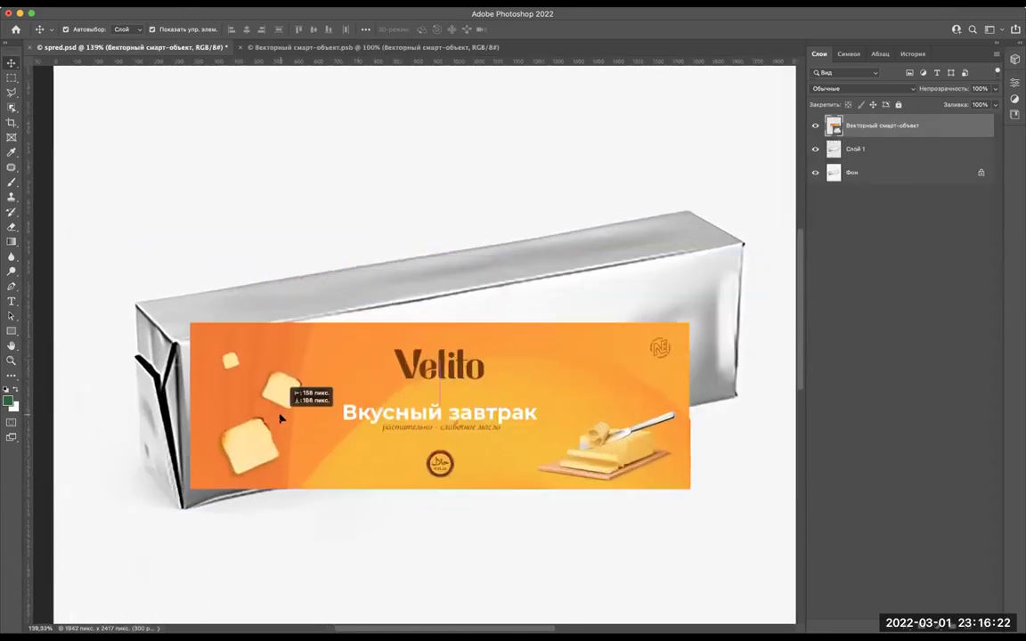
pyautogui.scroll(2, 279, 419)
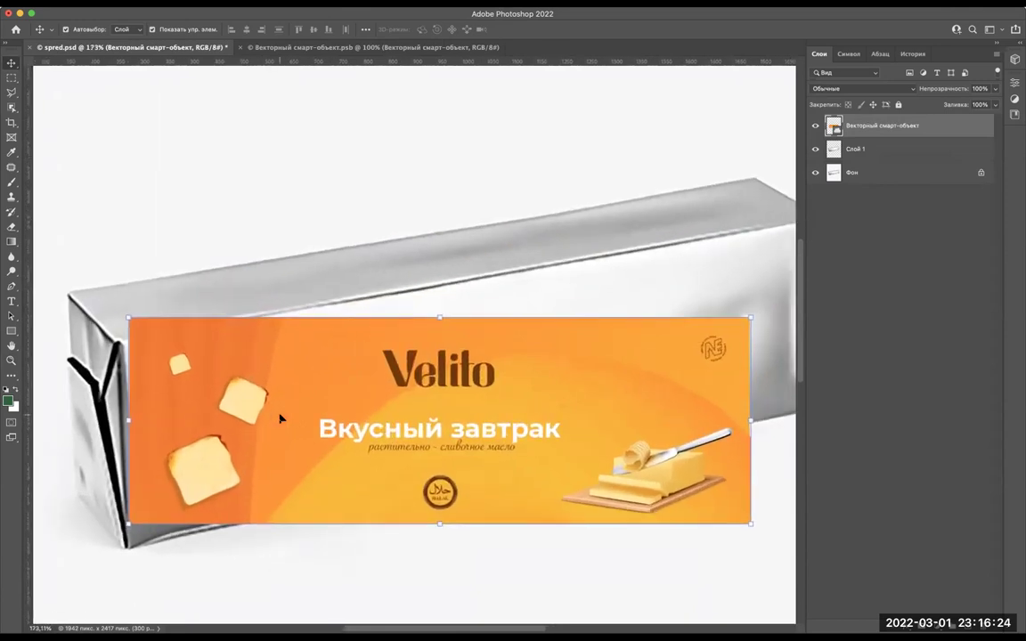
pyautogui.scroll(1, 280, 419)
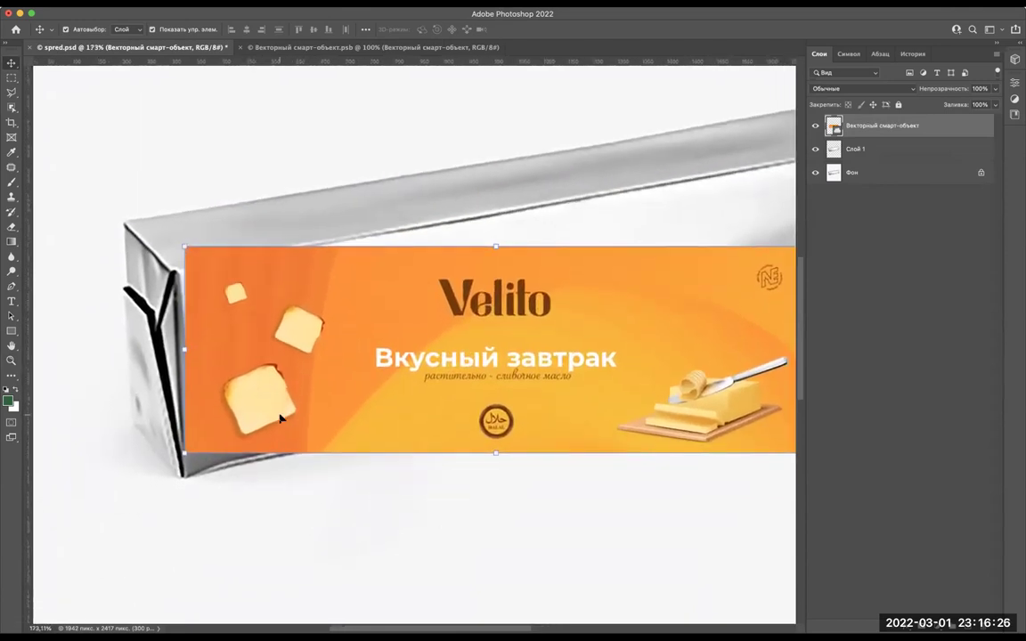
pyautogui.moveTo(258, 352)
pyautogui.mouseDown()
pyautogui.moveTo(279, 369)
pyautogui.moveTo(305, 355)
pyautogui.mouseUp()
pyautogui.scroll(1, 218, 330)
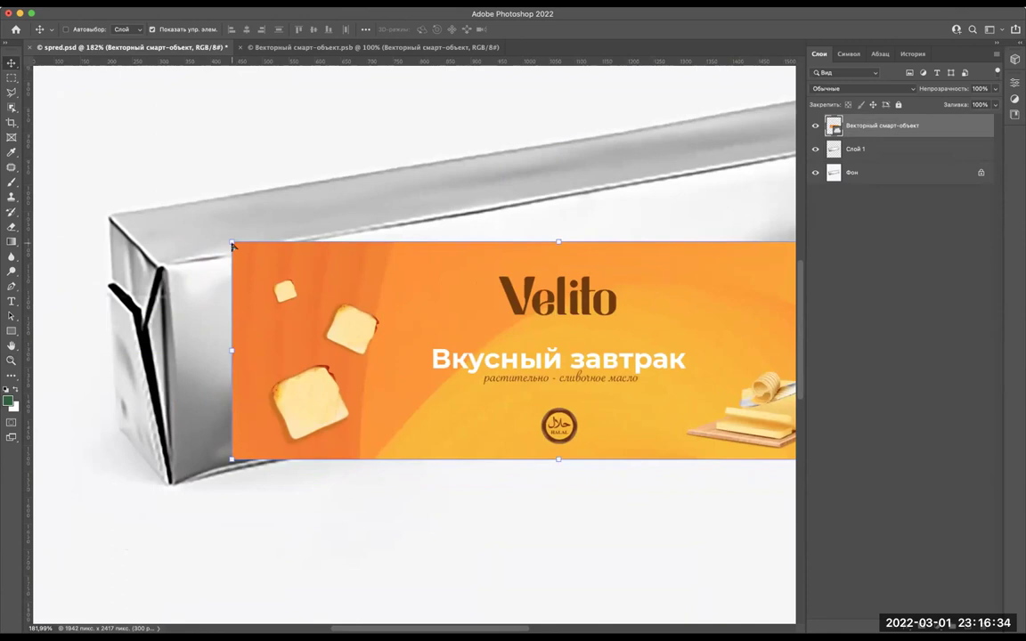
# Check the label's spacing to the package and scale it to 54.36% with Free Transform.
pyautogui.press('alt')
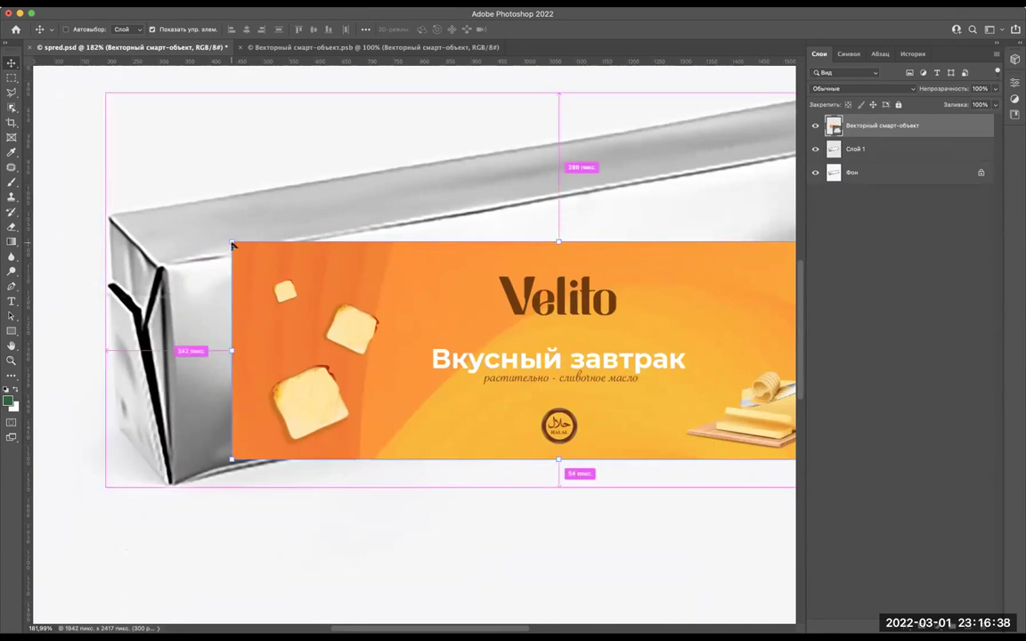
pyautogui.press('alt')
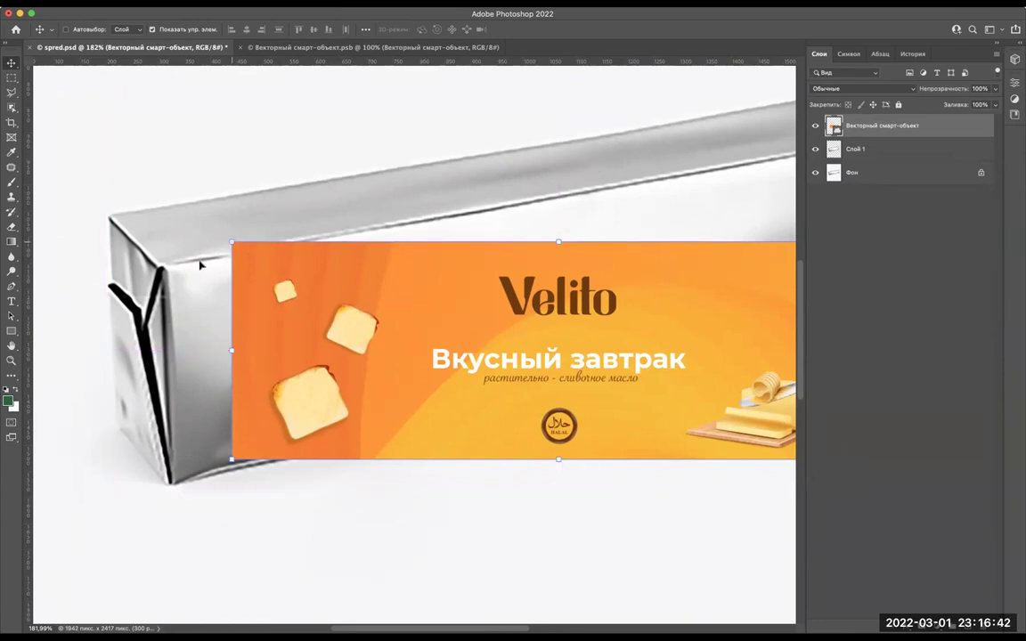
pyautogui.hotkey('ctrl', 't')
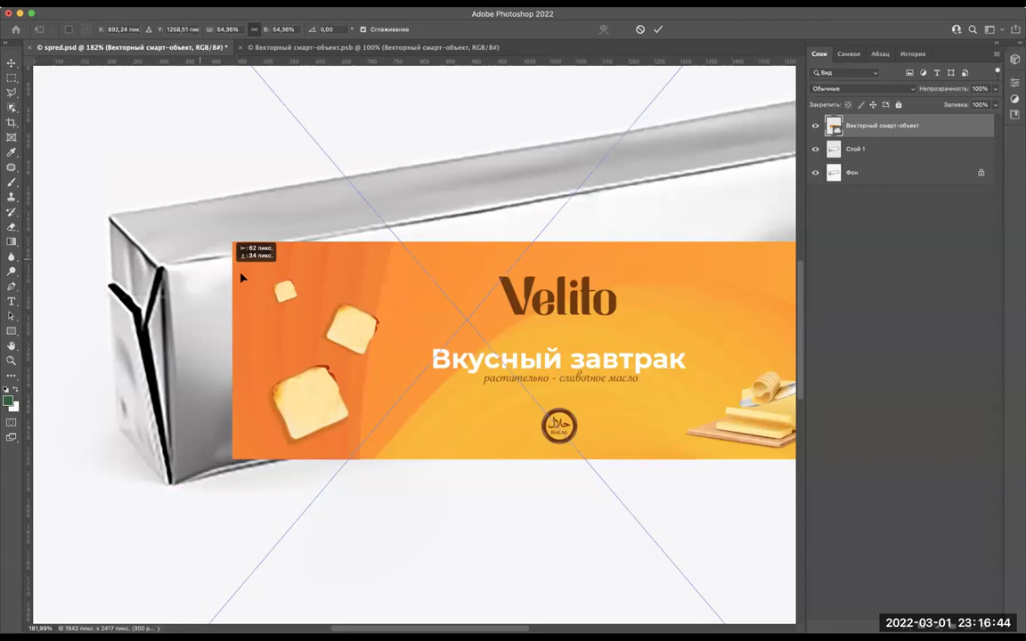
pyautogui.press('Return')
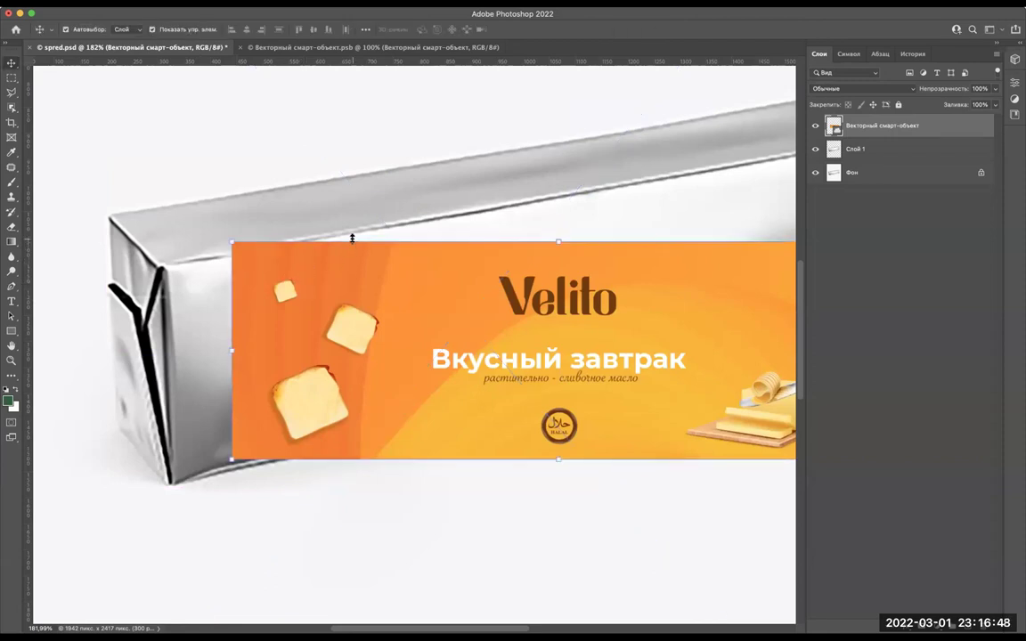
pyautogui.hotkey('ctrl', 't')
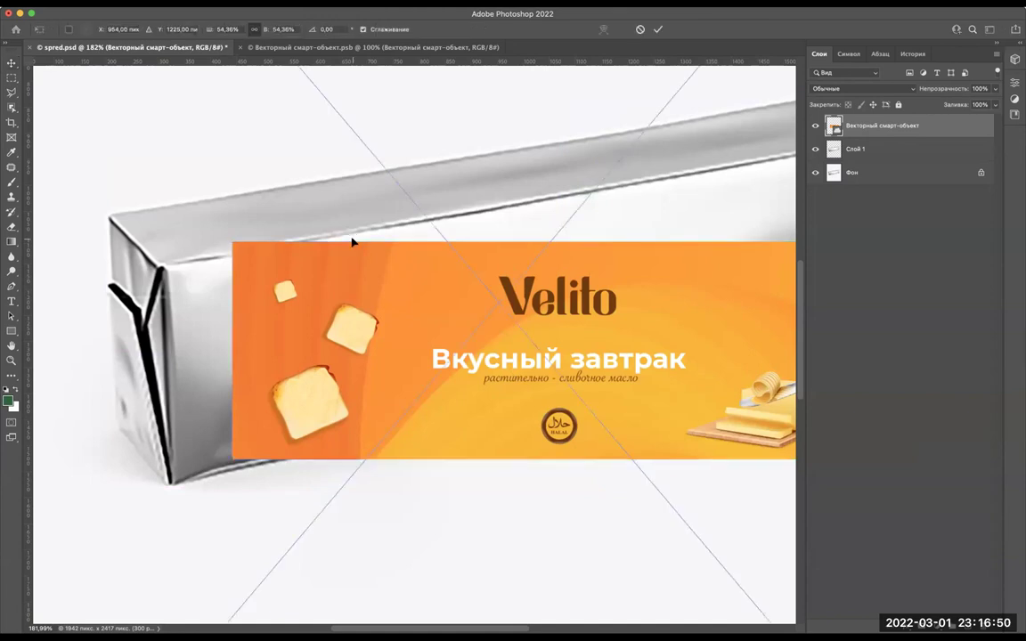
pyautogui.scroll(-2, 352, 242)
pyautogui.scroll(-2, 352, 241)
pyautogui.scroll(-2, 351, 241)
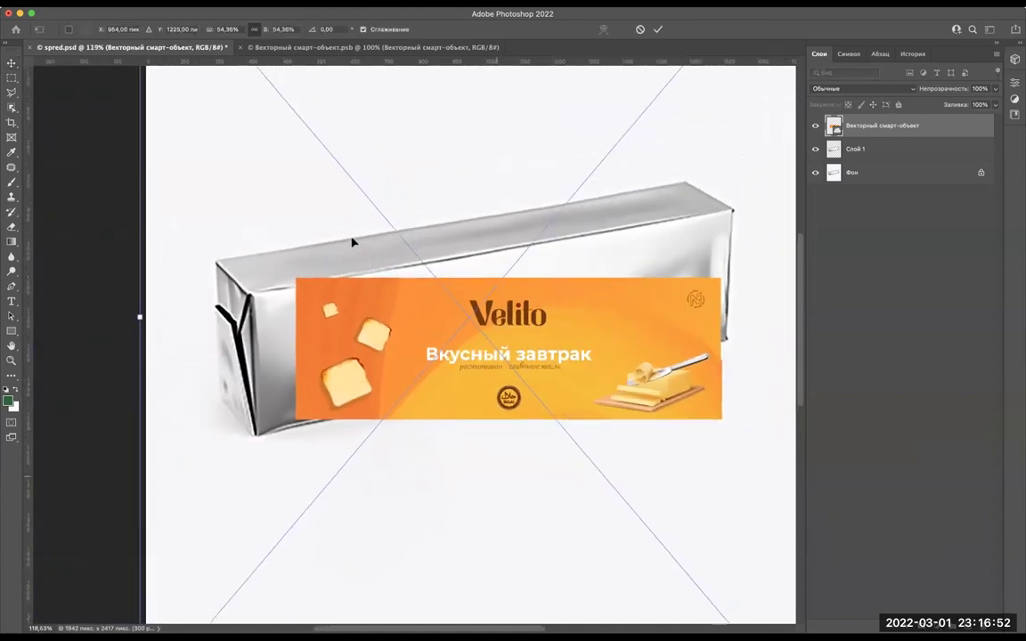
pyautogui.scroll(-2, 352, 242)
pyautogui.scroll(1, 351, 240)
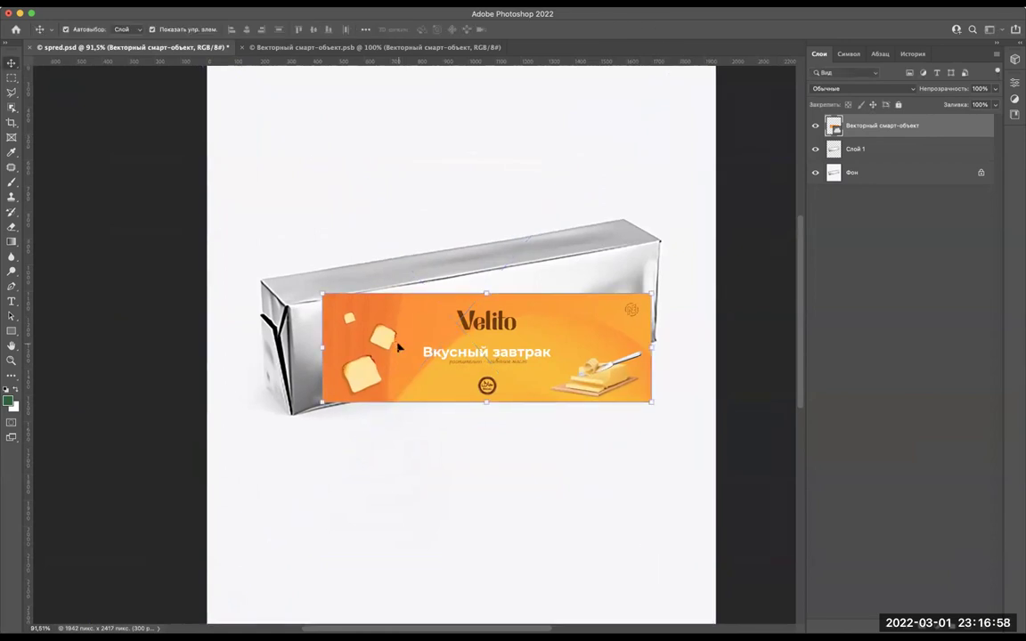
pyautogui.scroll(4, 310, 307)
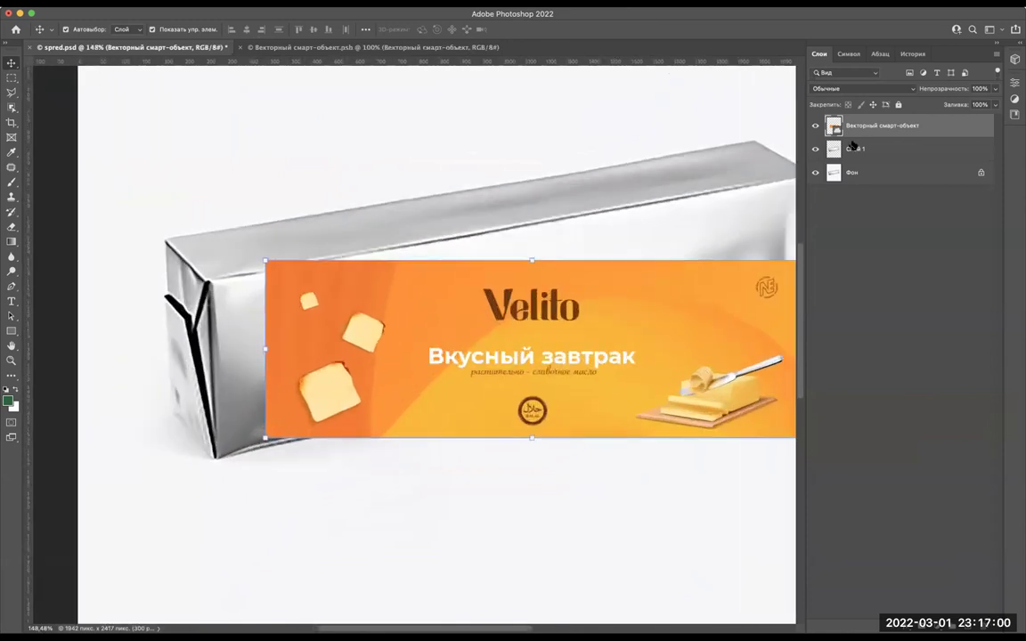
# Convert the Векторный смарт-объект label layer to a smart object from its context menu.
pyautogui.rightClick(879, 125)
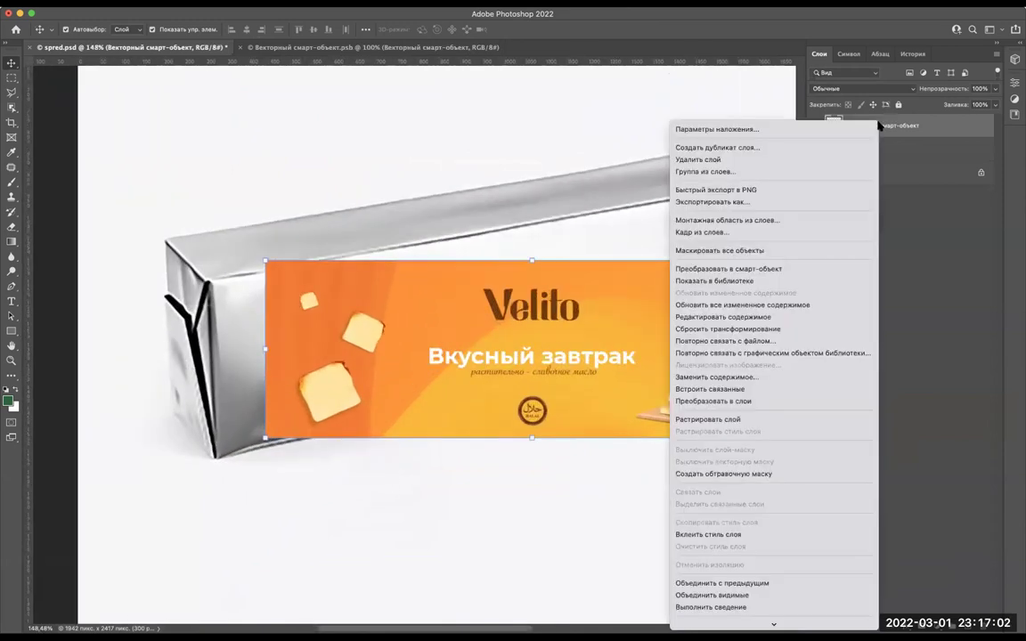
pyautogui.click(762, 272)
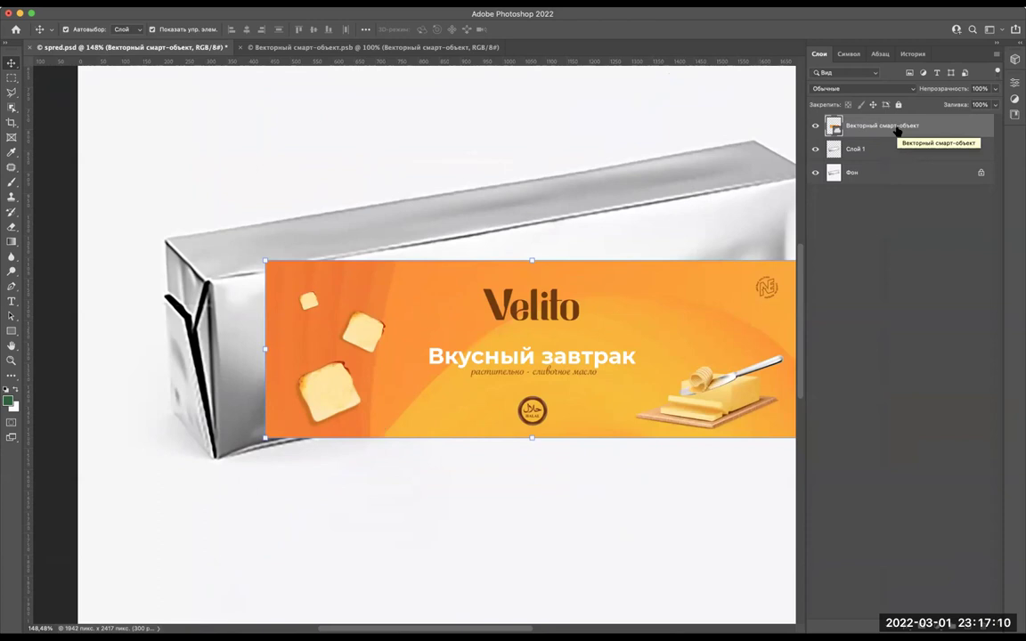
pyautogui.click(897, 131)
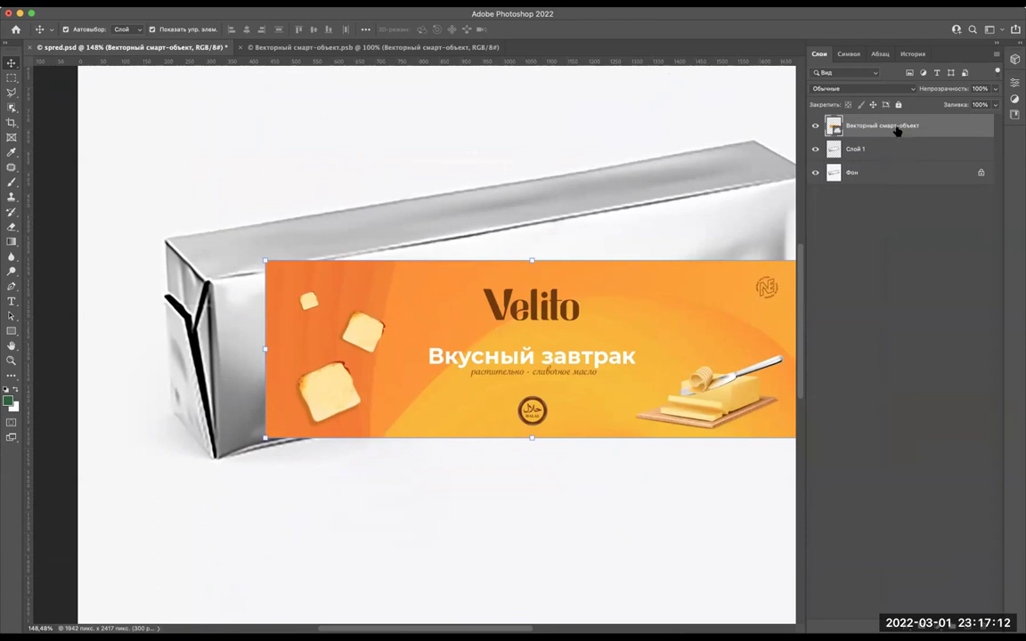
pyautogui.rightClick(897, 131)
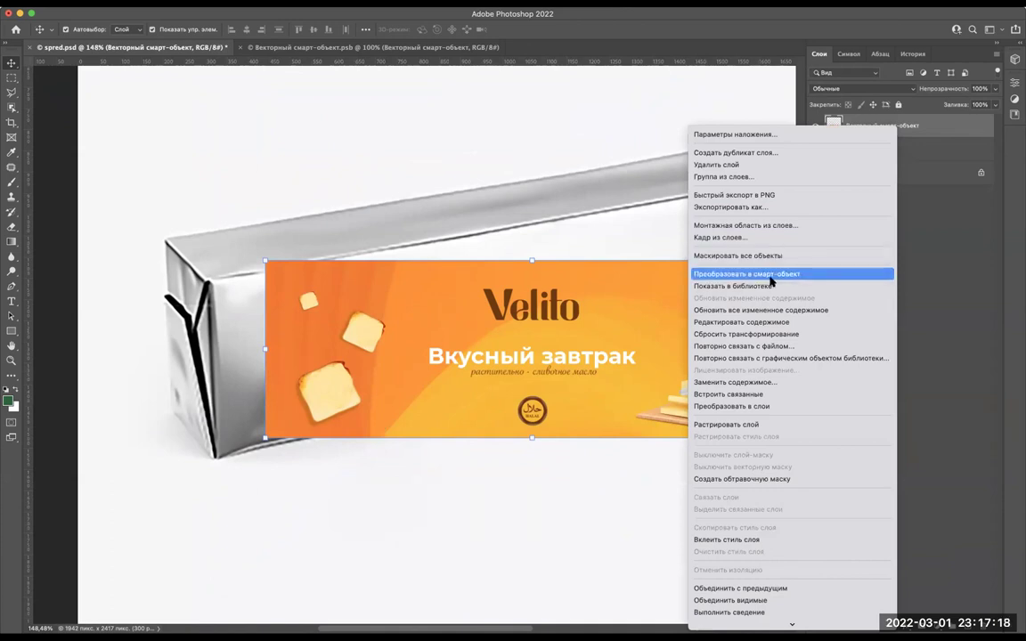
pyautogui.click(768, 282)
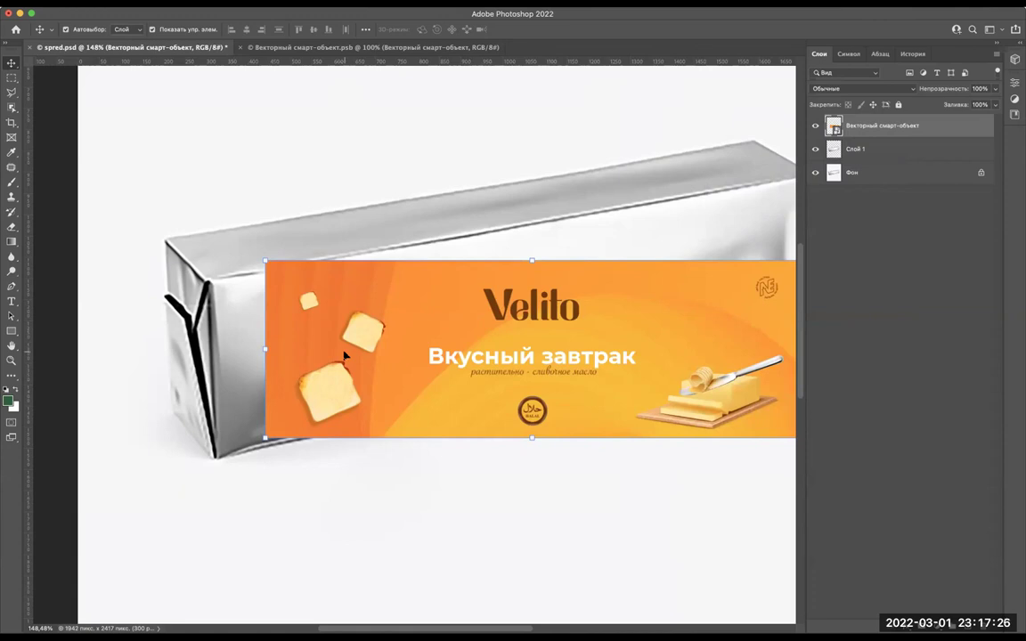
# Distort the label's top-left and bottom-left corners onto the package's front-left corners.
pyautogui.hscroll(-3, 344, 356)
pyautogui.hscroll(-3, 343, 356)
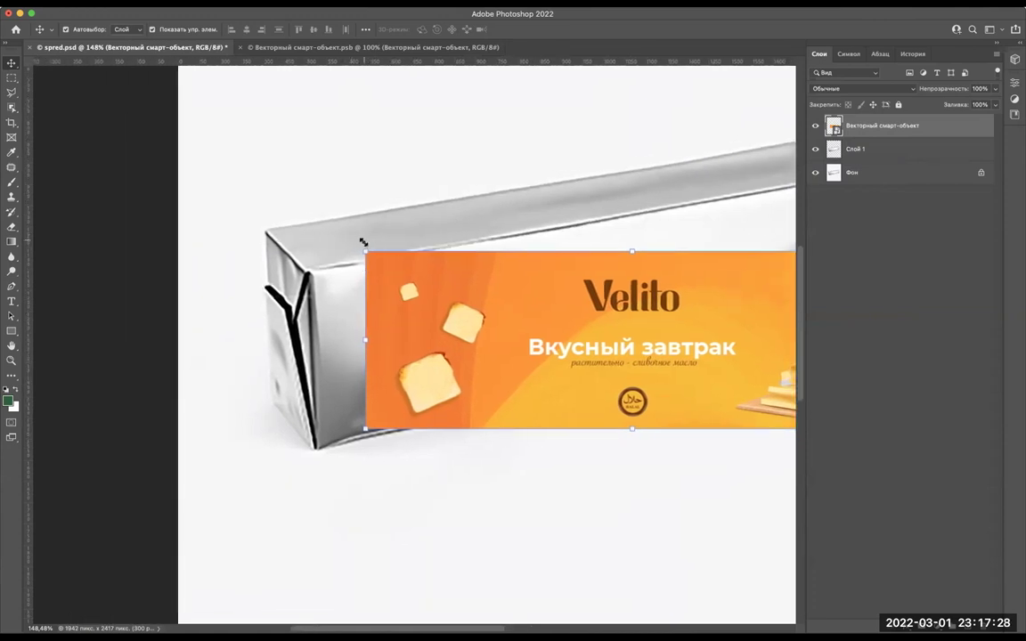
pyautogui.click(363, 248)
pyautogui.scroll(3, 374, 258)
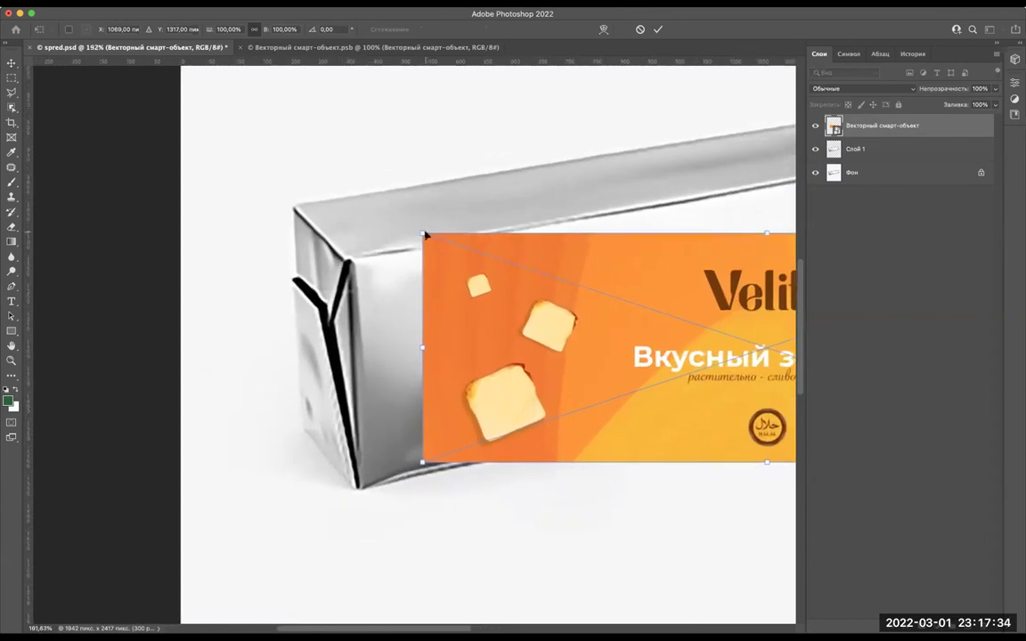
pyautogui.scroll(2, 445, 232)
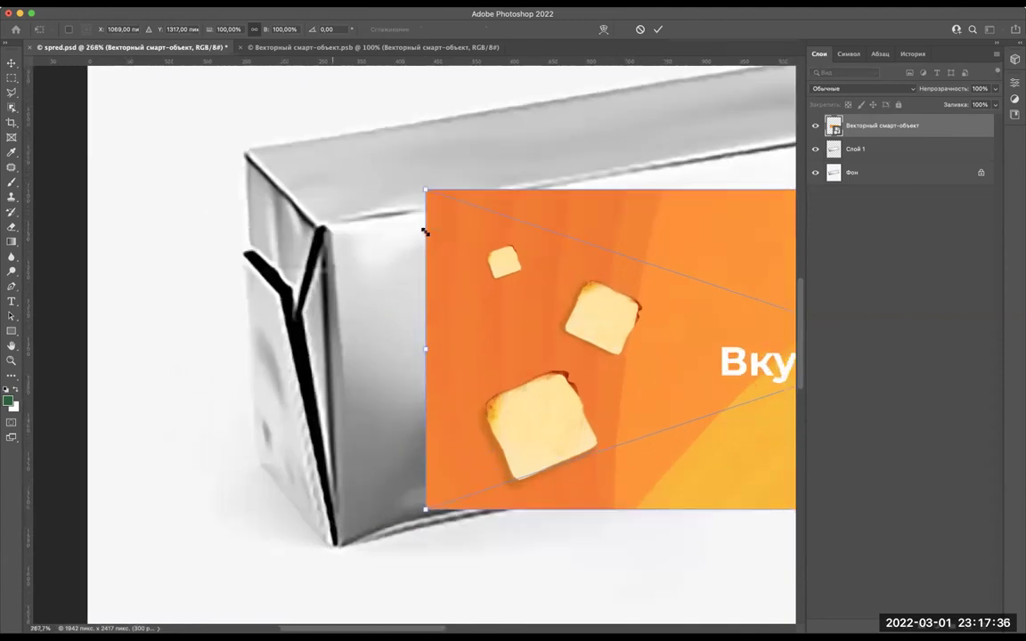
pyautogui.scroll(2, 465, 229)
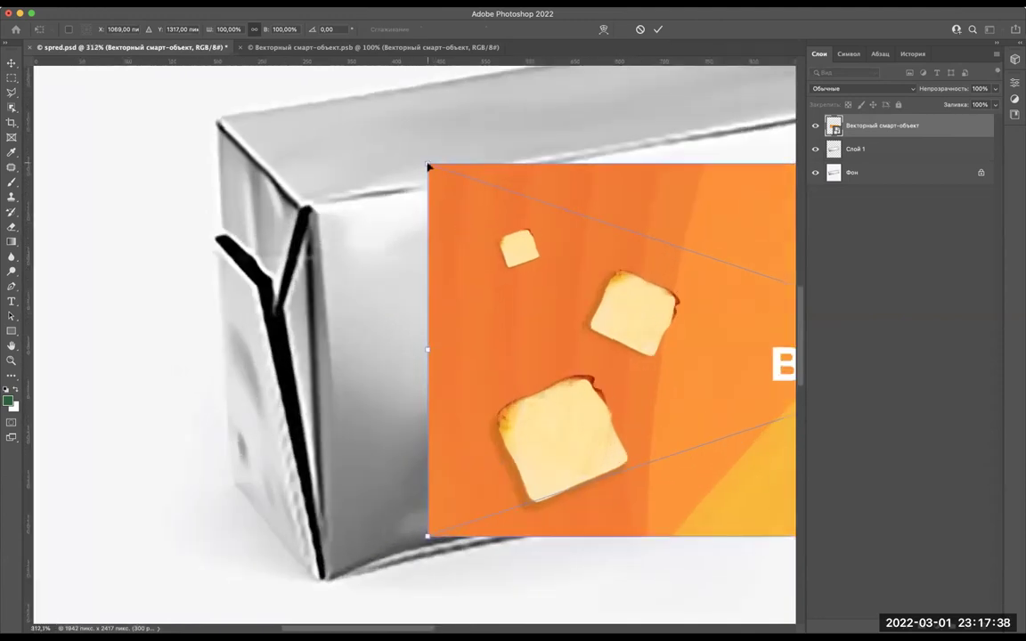
pyautogui.moveTo(428, 166)
pyautogui.mouseDown()
pyautogui.moveTo(308, 209)
pyautogui.moveTo(424, 166)
pyautogui.moveTo(382, 254)
pyautogui.moveTo(418, 158)
pyautogui.mouseUp()
pyautogui.hotkey('ctrl', 'z')
pyautogui.moveTo(428, 165); pyautogui.dragTo(313, 207)
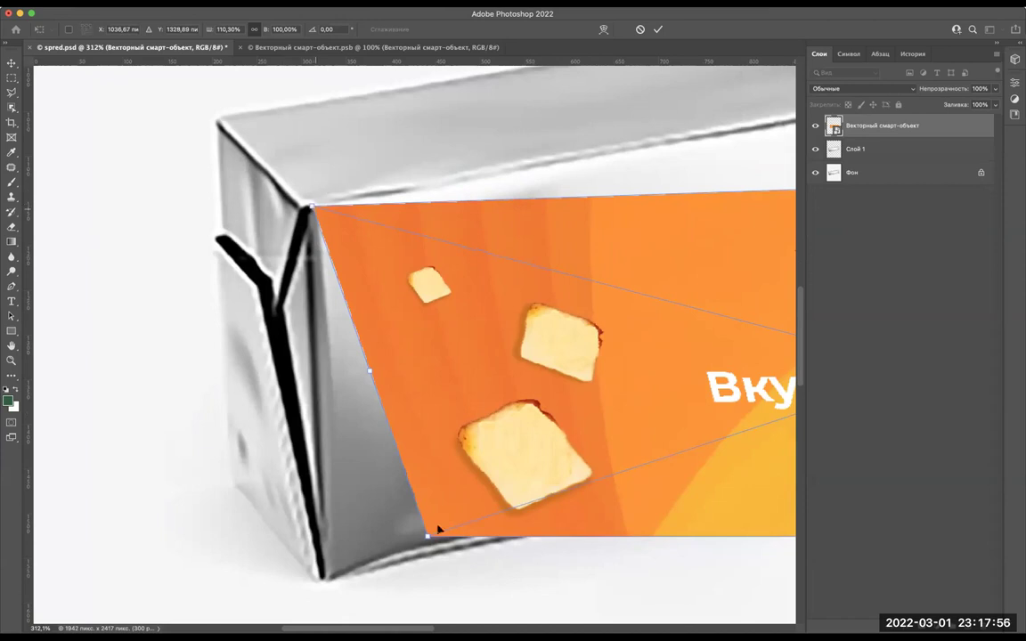
pyautogui.moveTo(427, 538); pyautogui.dragTo(324, 579)
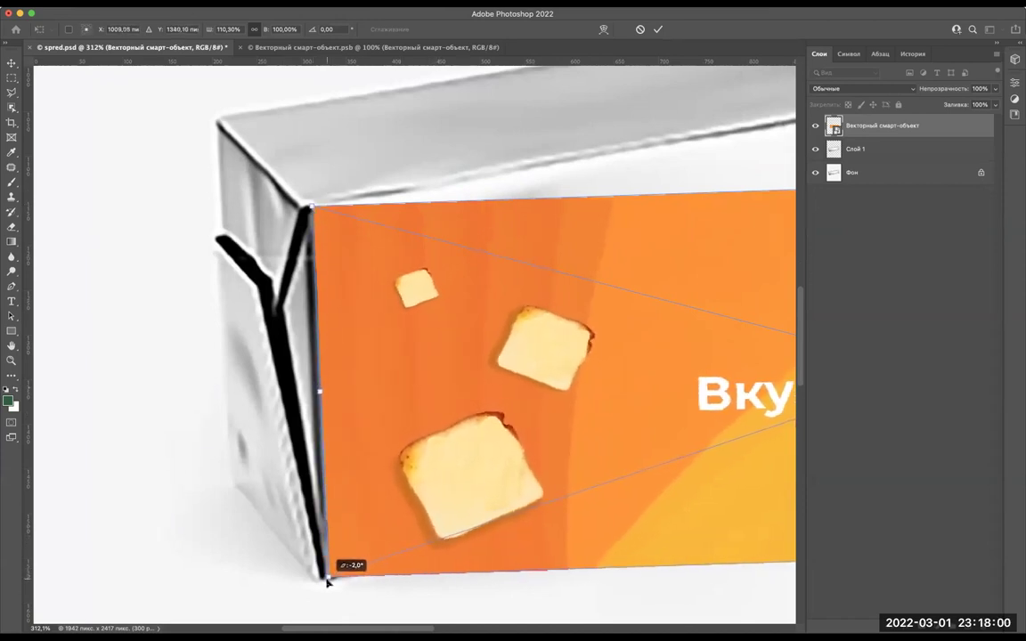
# Pin the label's right corners to the package's slanted edge and apply the distortion.
pyautogui.hscroll(10, 324, 579)
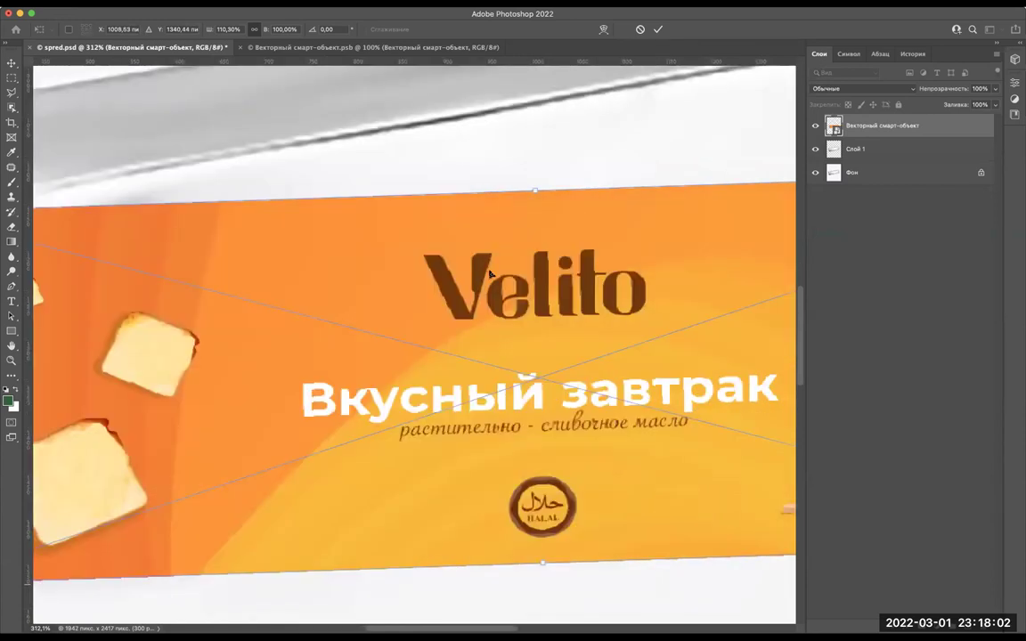
pyautogui.hscroll(10, 440, 229)
pyautogui.moveTo(516, 308); pyautogui.dragTo(541, 122)
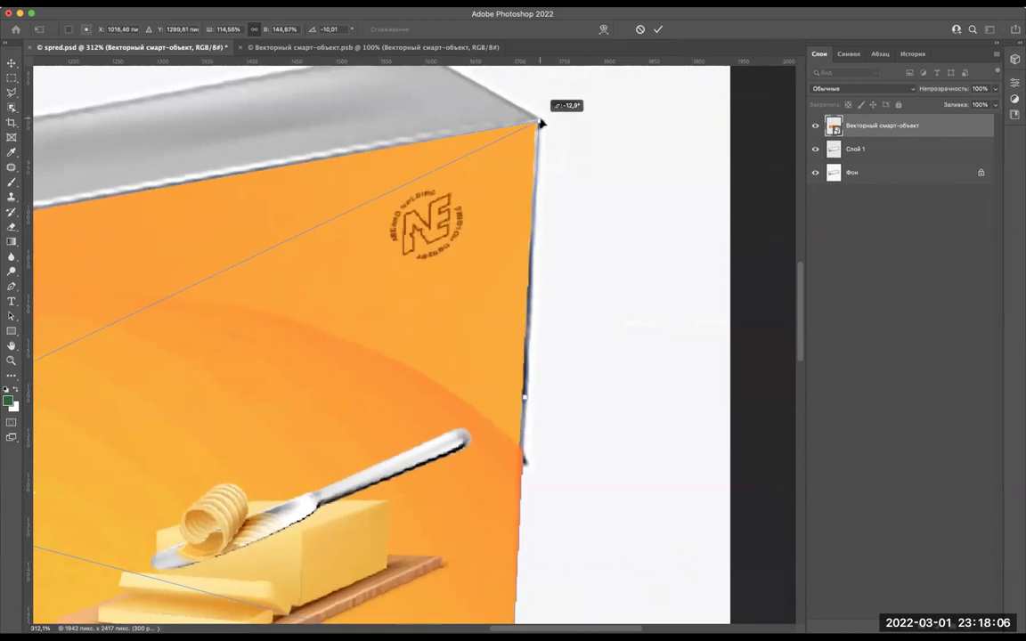
pyautogui.moveTo(540, 122); pyautogui.dragTo(547, 120)
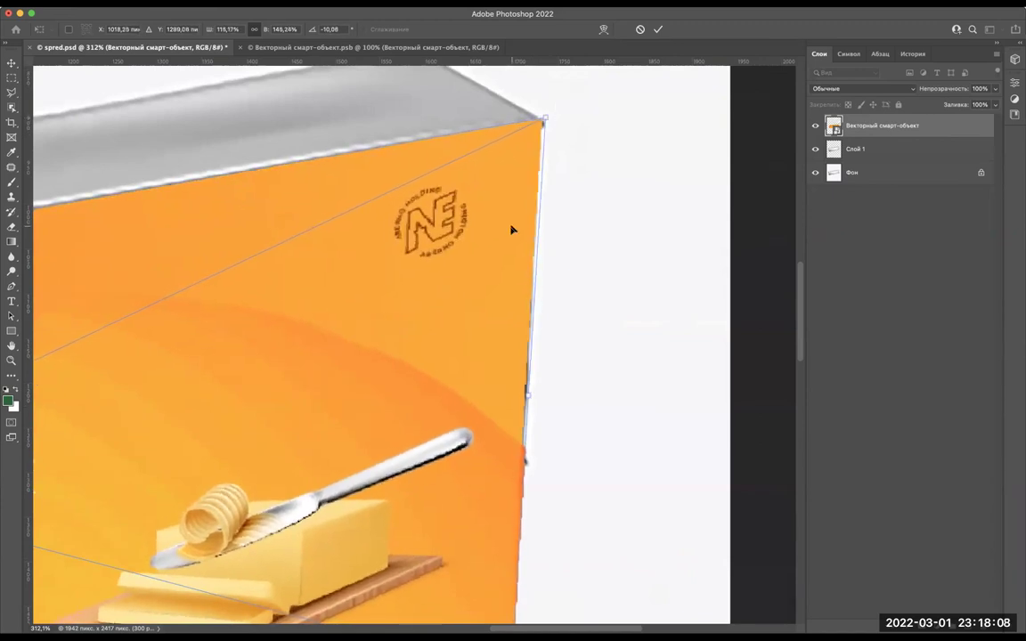
pyautogui.scroll(-5, 510, 229)
pyautogui.moveTo(503, 346); pyautogui.dragTo(515, 132)
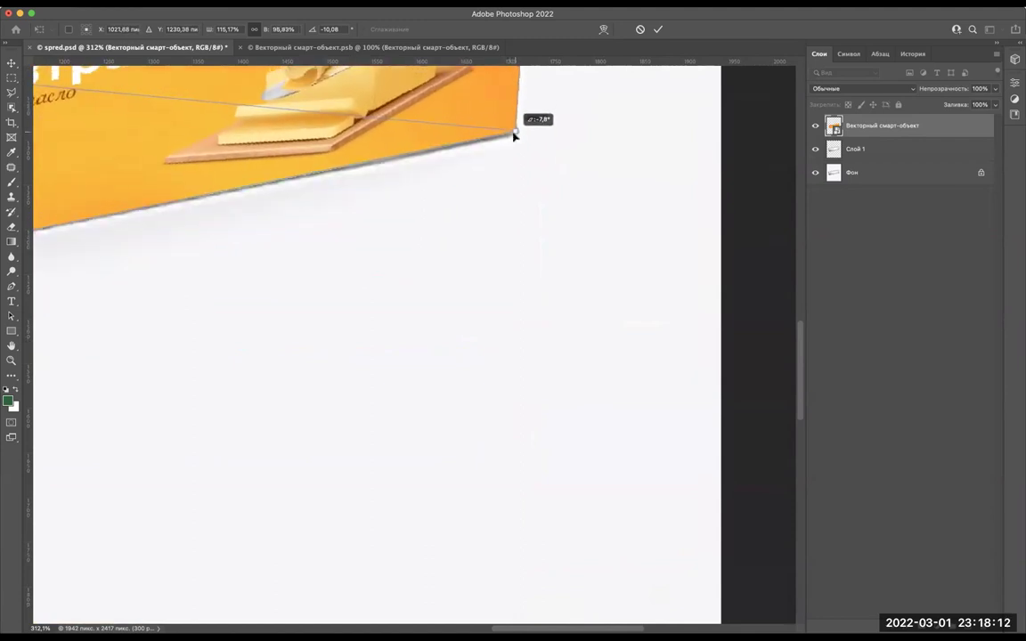
pyautogui.moveTo(516, 132); pyautogui.dragTo(513, 135)
pyautogui.press('Return')
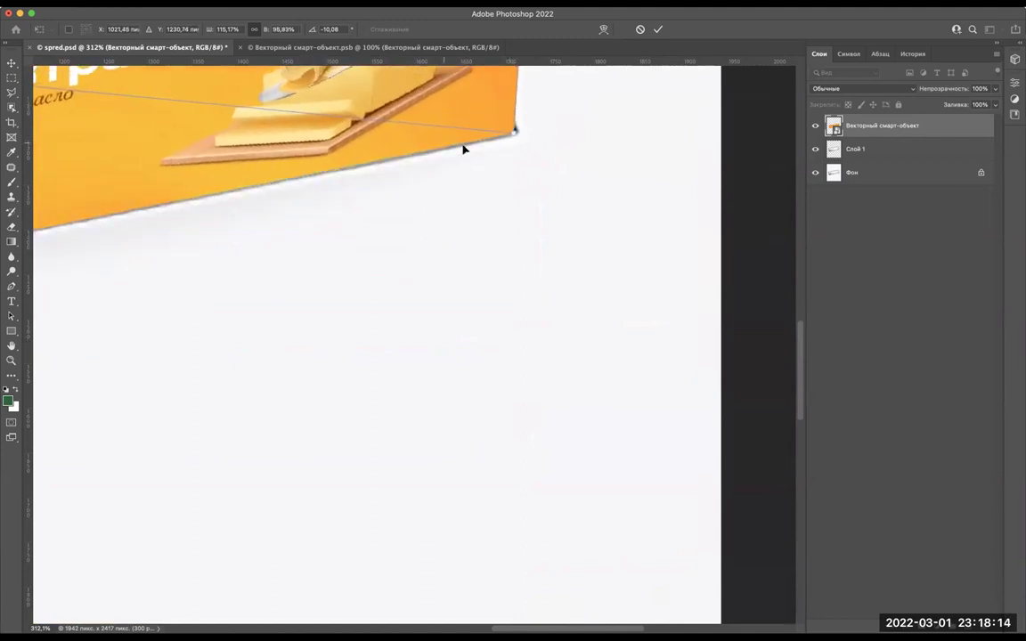
pyautogui.scroll(5, 446, 178)
pyautogui.hscroll(-5, 446, 178)
pyautogui.scroll(-3, 446, 181)
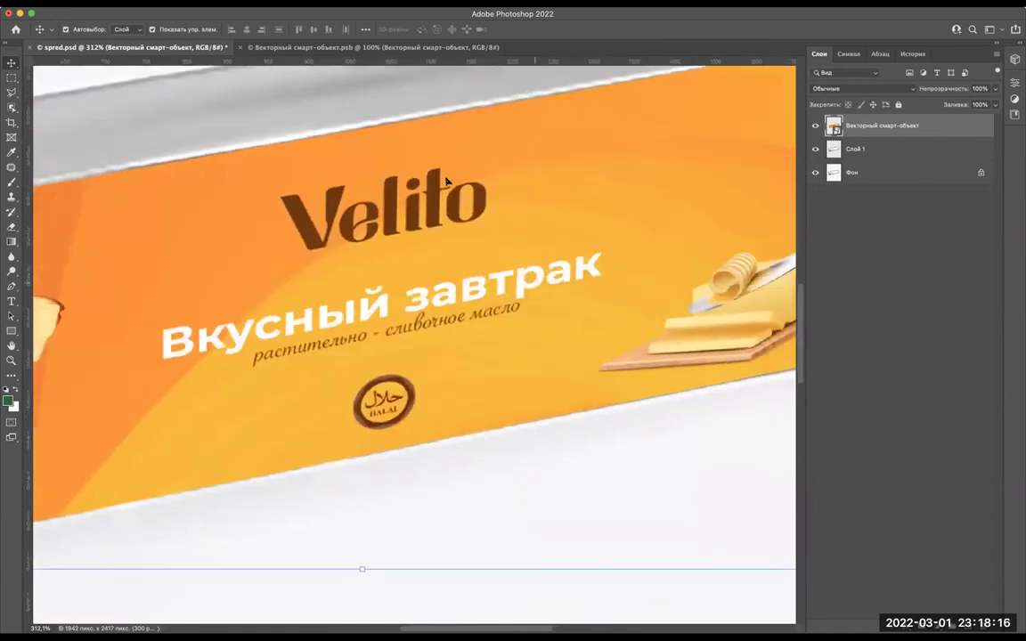
pyautogui.scroll(-3, 446, 183)
# Deselect the label and move Слой 1 above the Векторный смарт-объект layer.
pyautogui.click(766, 243)
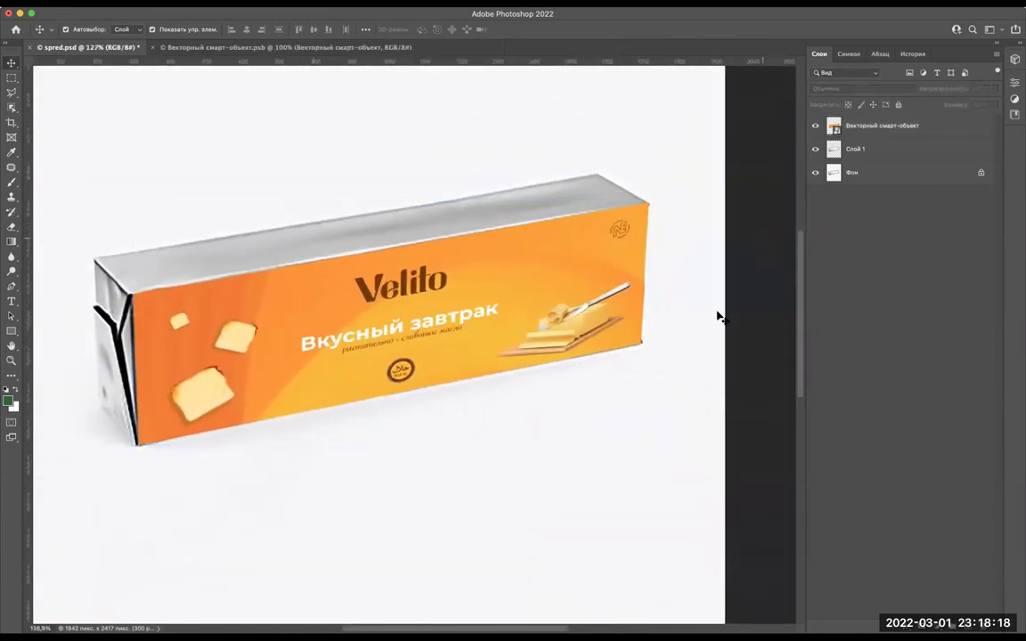
pyautogui.scroll(-2, 457, 309)
pyautogui.scroll(-2, 459, 311)
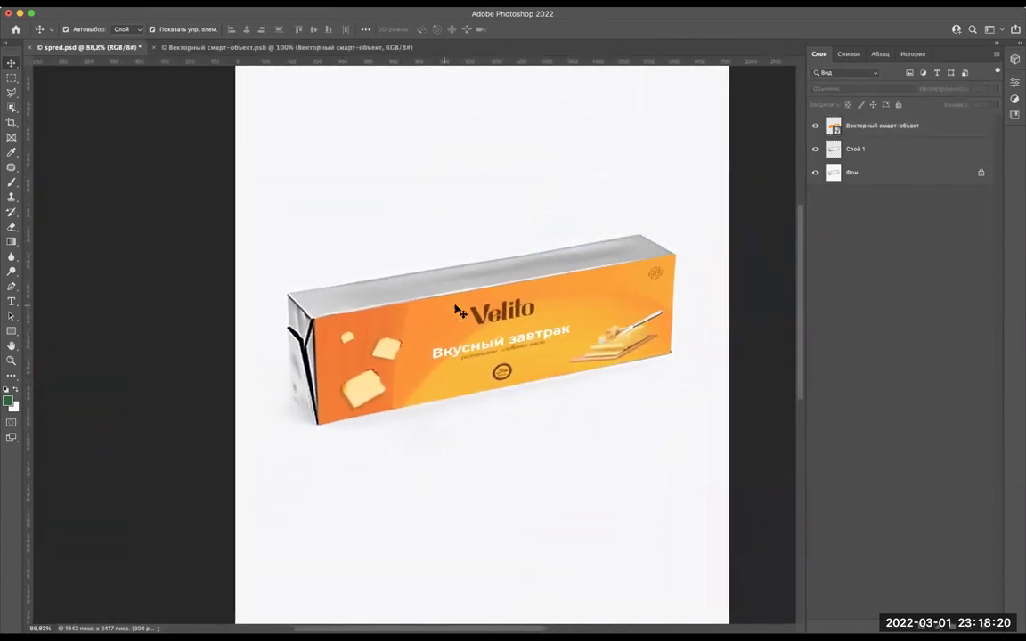
pyautogui.scroll(2, 416, 325)
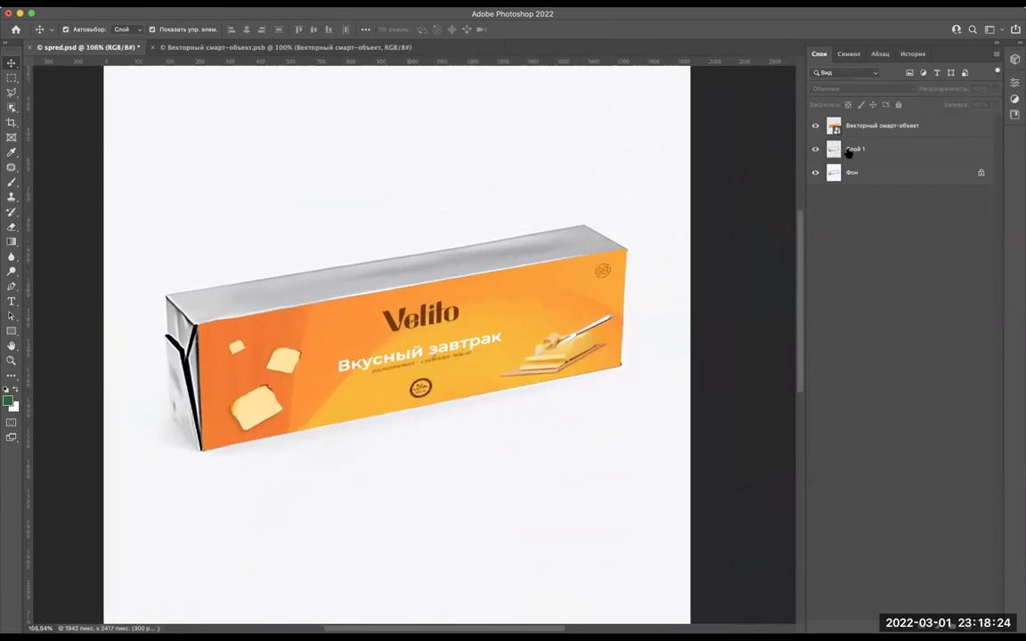
pyautogui.moveTo(849, 151); pyautogui.dragTo(847, 114)
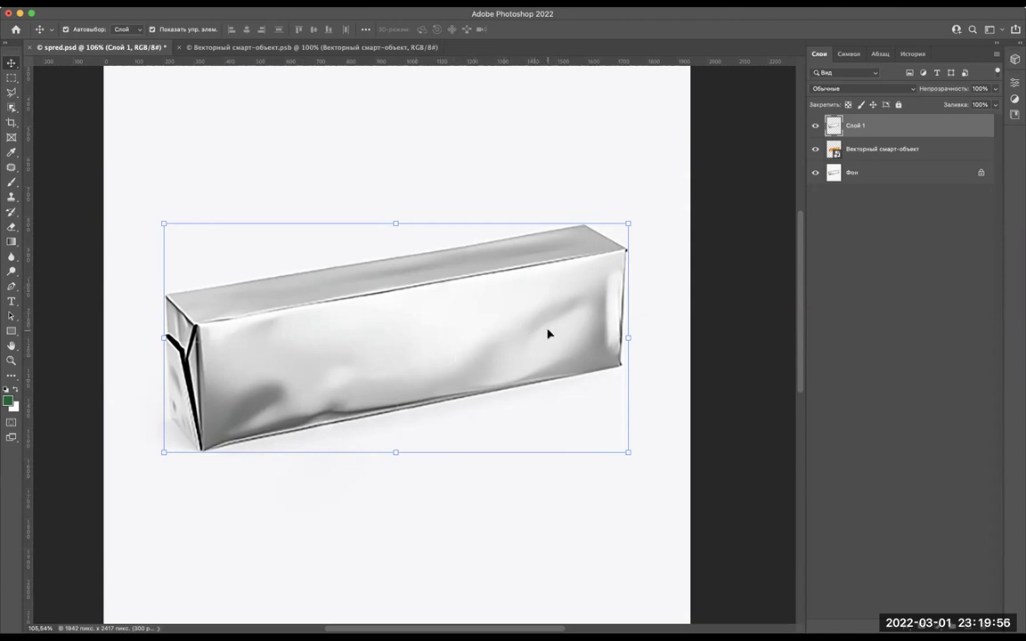
pyautogui.click(814, 126)
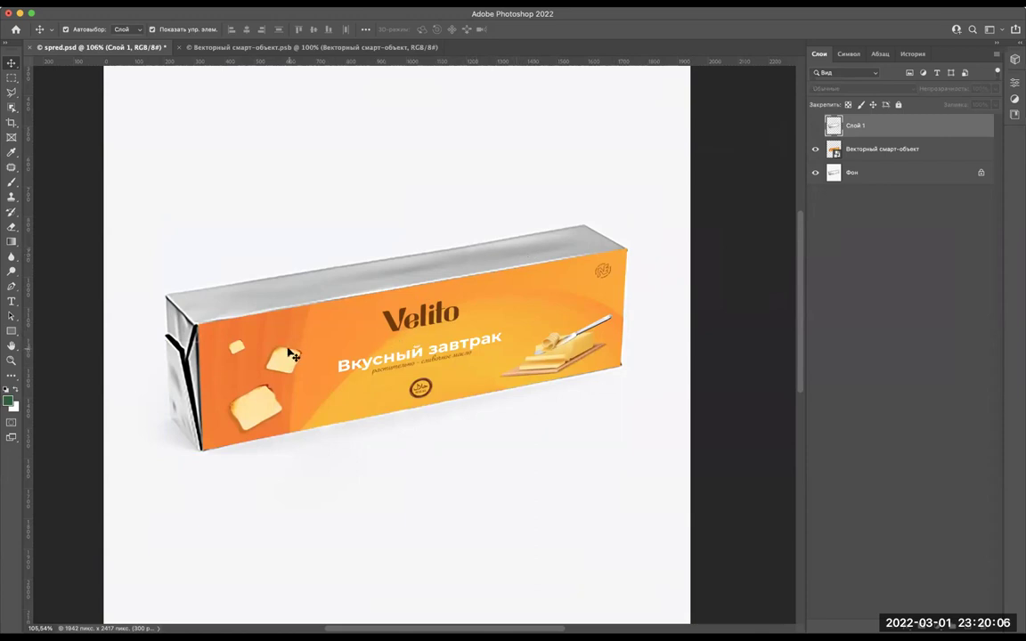
pyautogui.scroll(-2, 426, 354)
pyautogui.scroll(-2, 427, 355)
pyautogui.scroll(-2, 431, 356)
pyautogui.scroll(2, 431, 356)
pyautogui.scroll(2, 431, 356)
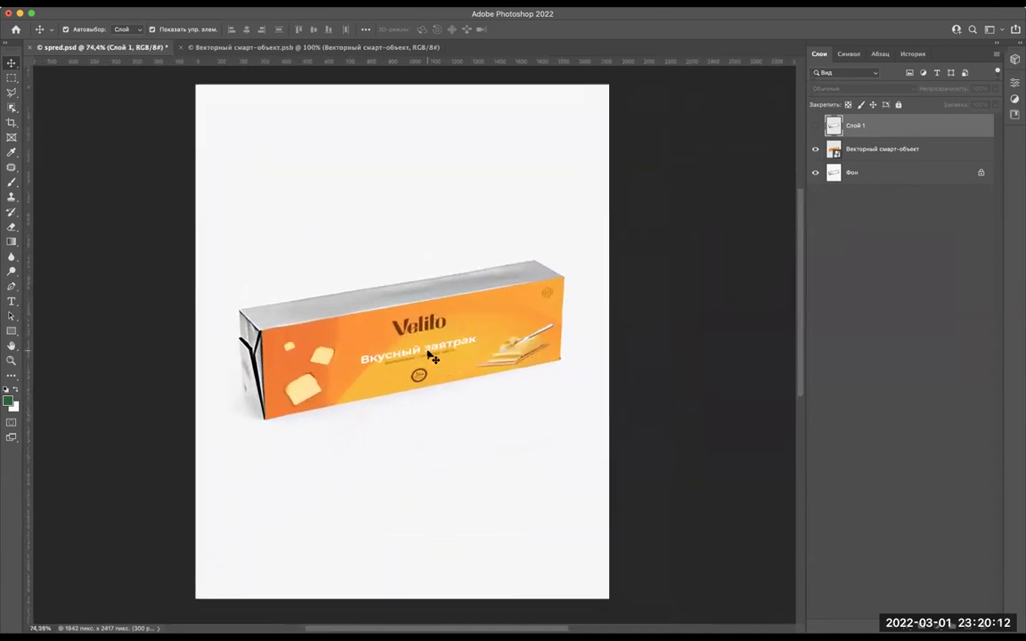
pyautogui.scroll(3, 431, 356)
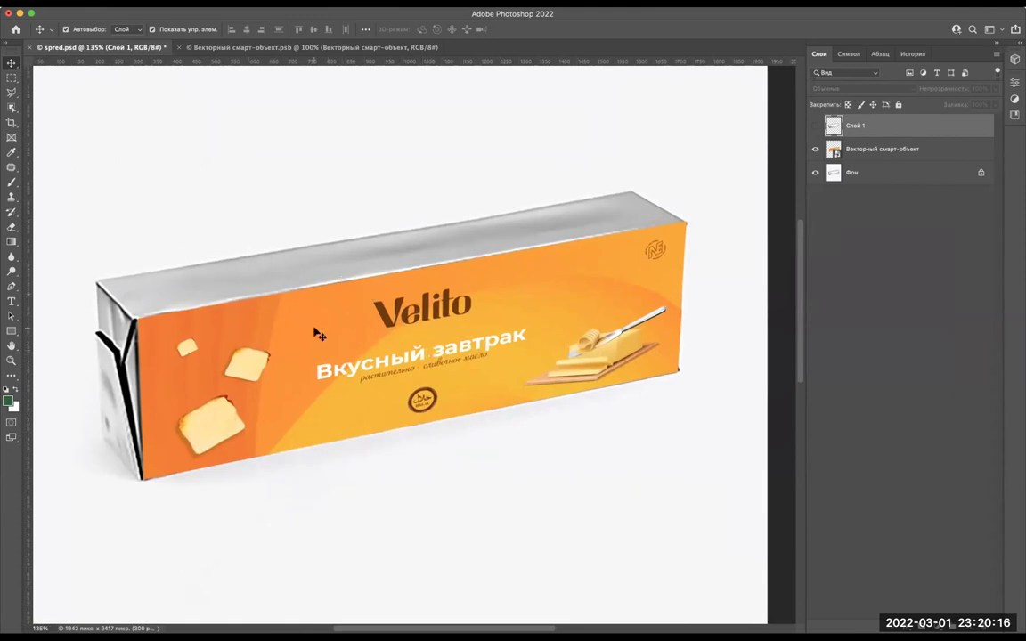
pyautogui.scroll(-1, 347, 285)
pyautogui.scroll(-2, 352, 267)
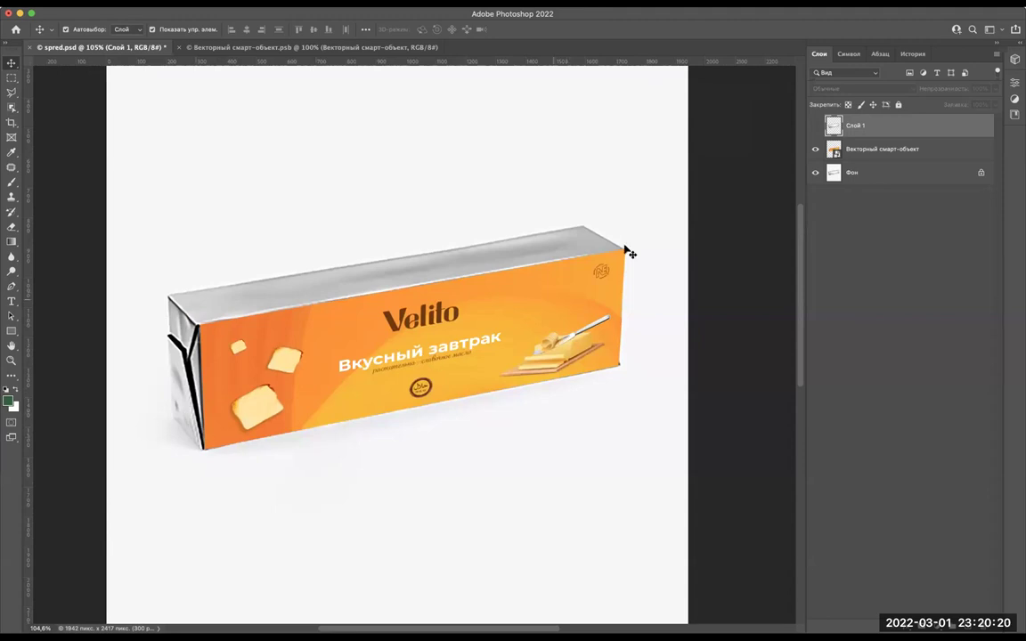
pyautogui.click(815, 126)
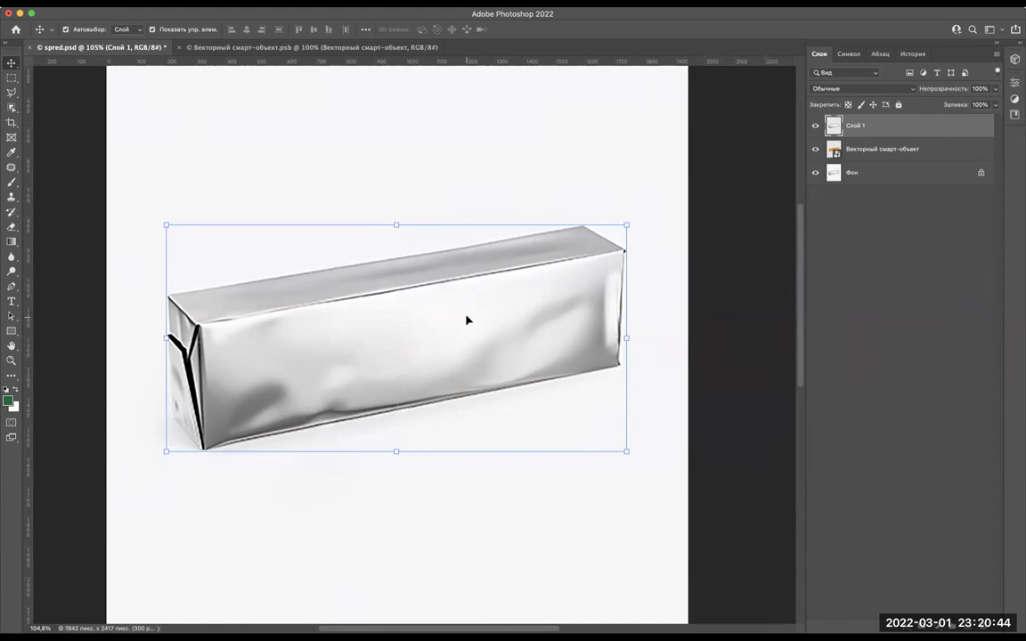
pyautogui.click(846, 150)
pyautogui.click(816, 126)
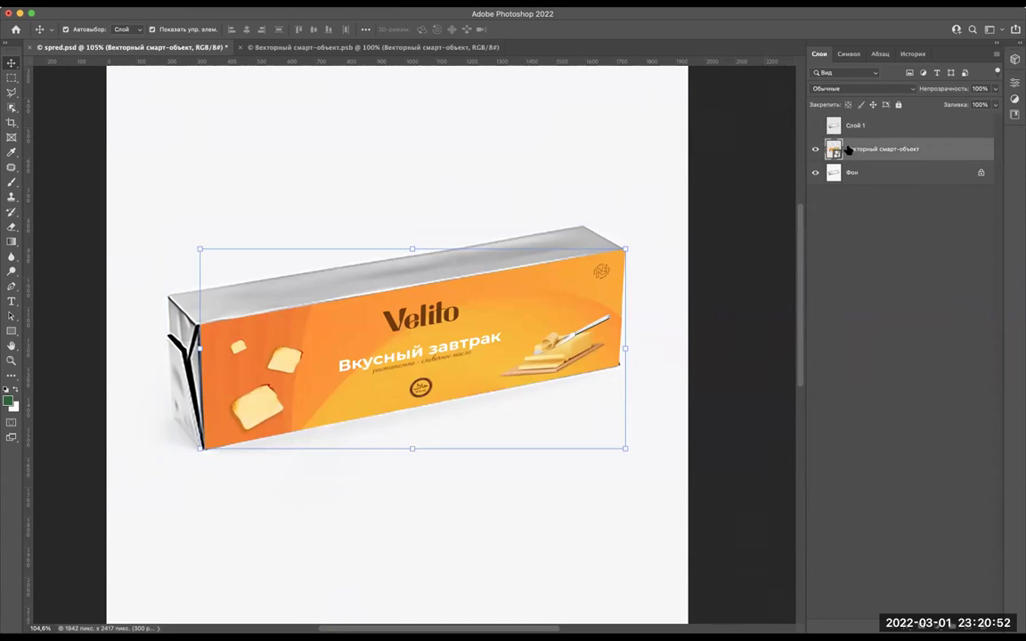
pyautogui.click(833, 126)
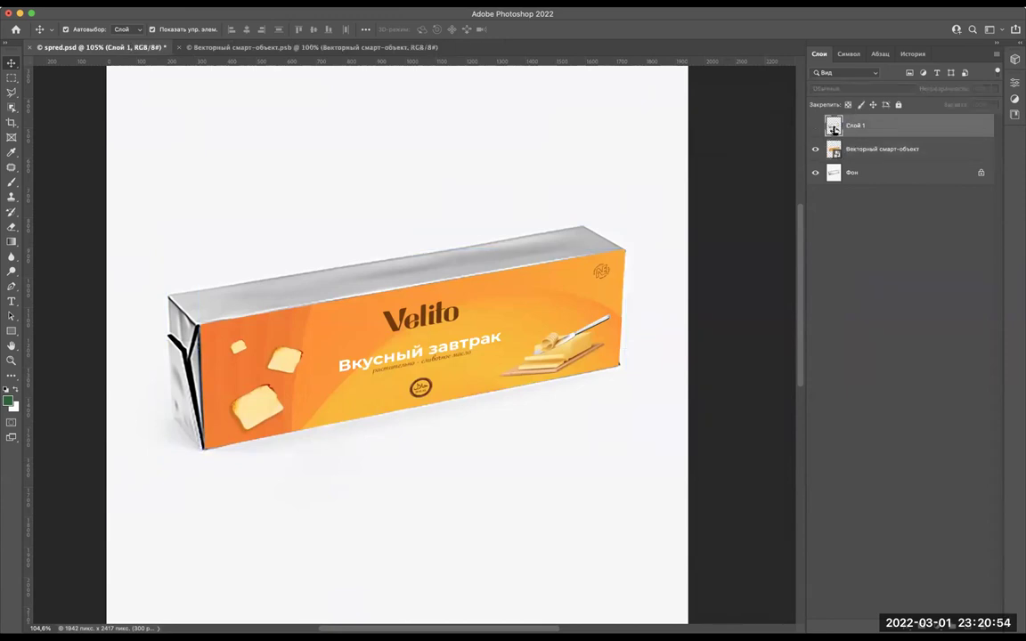
pyautogui.click(815, 126)
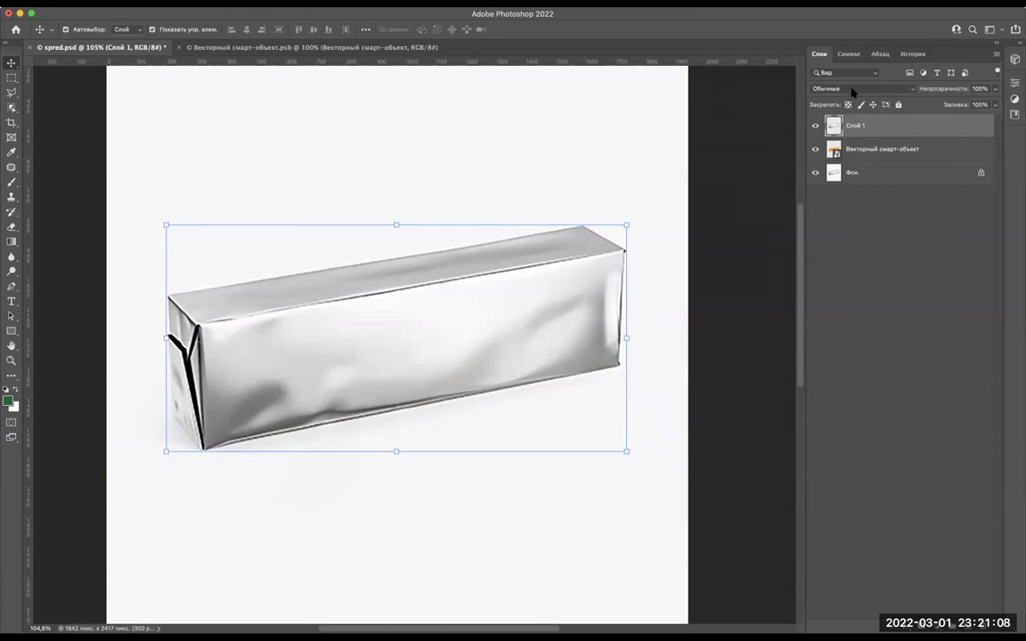
# Preview Слой 1's darken and light blend modes, from Darken down to Pin Light.
pyautogui.click(887, 89)
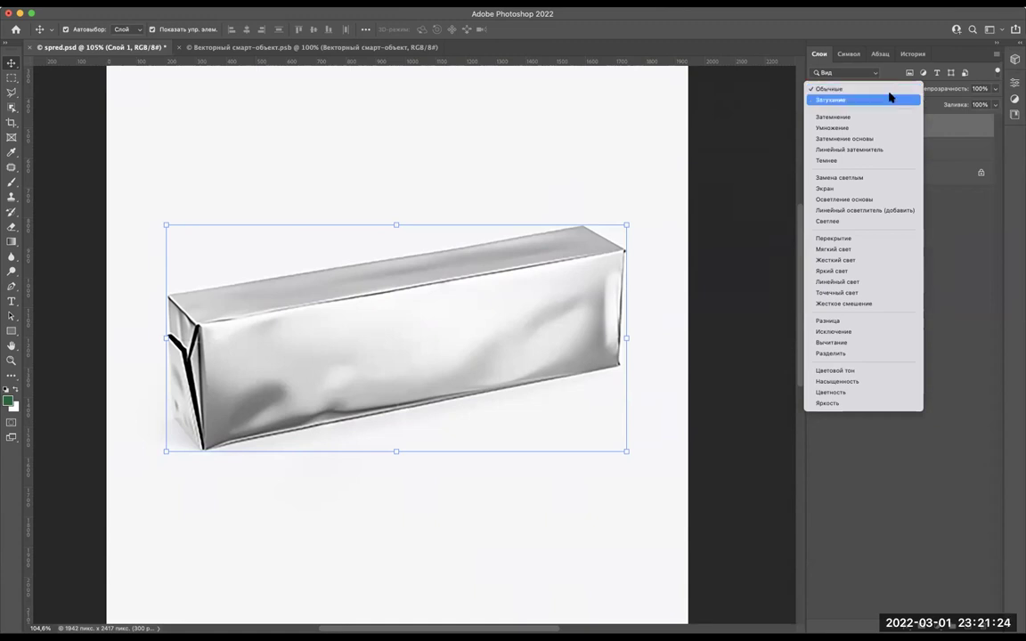
pyautogui.click(897, 78)
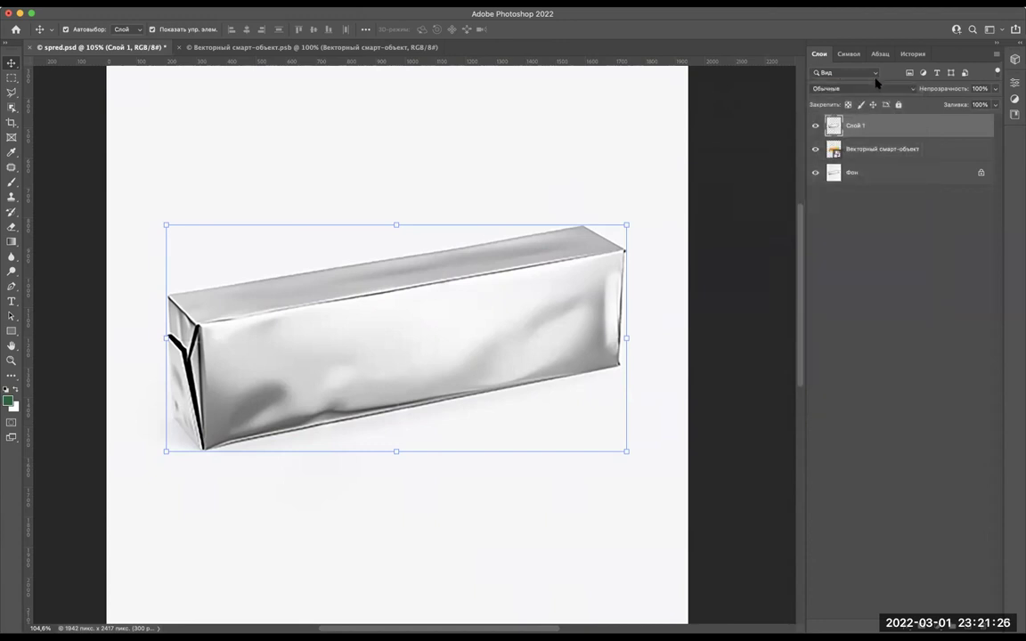
pyautogui.click(900, 91)
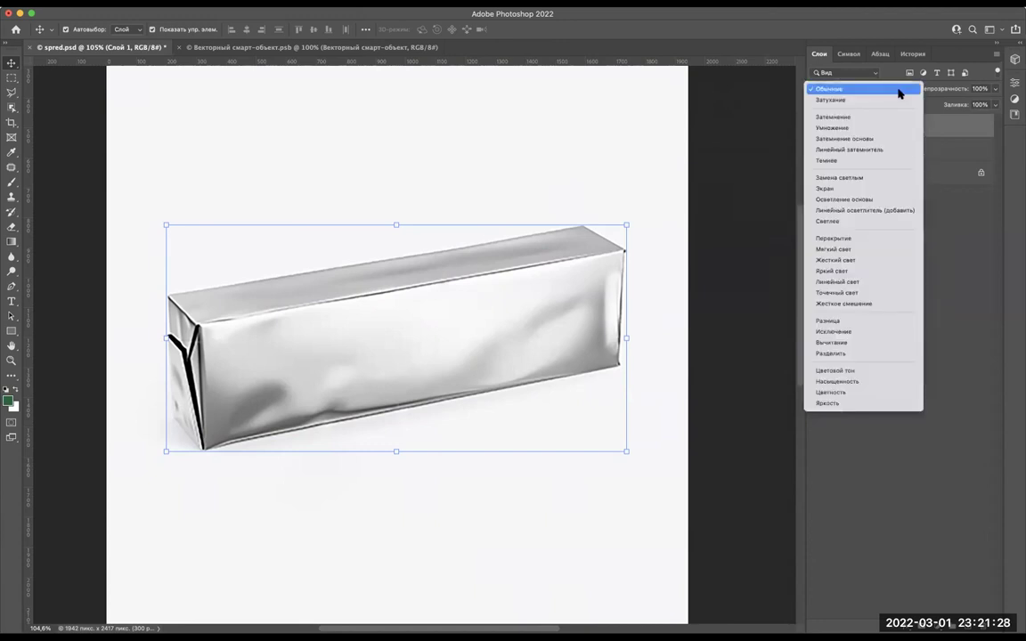
pyautogui.press('Down')
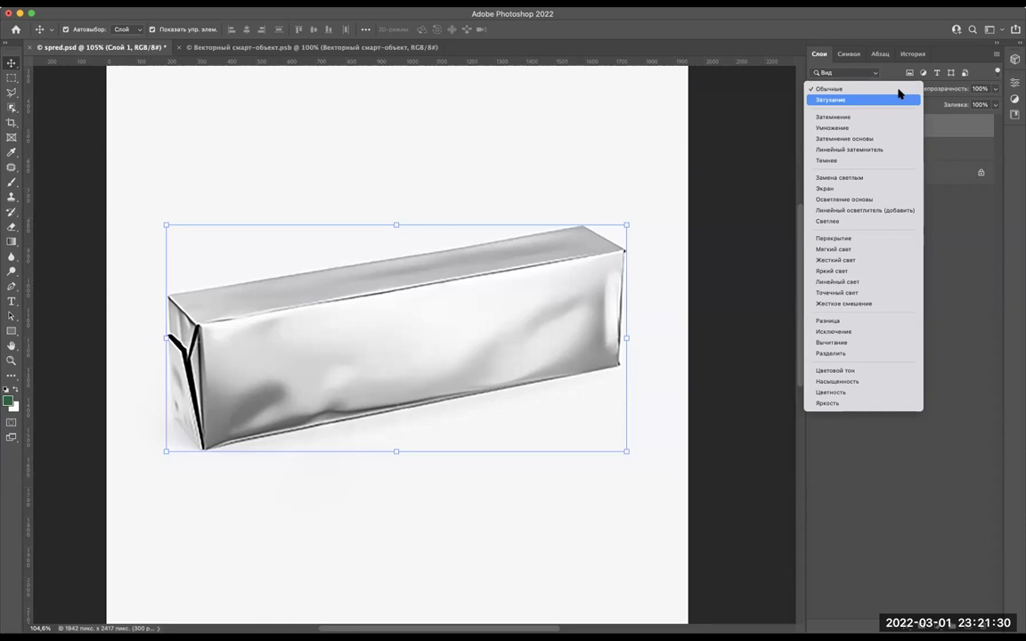
pyautogui.press('Down')
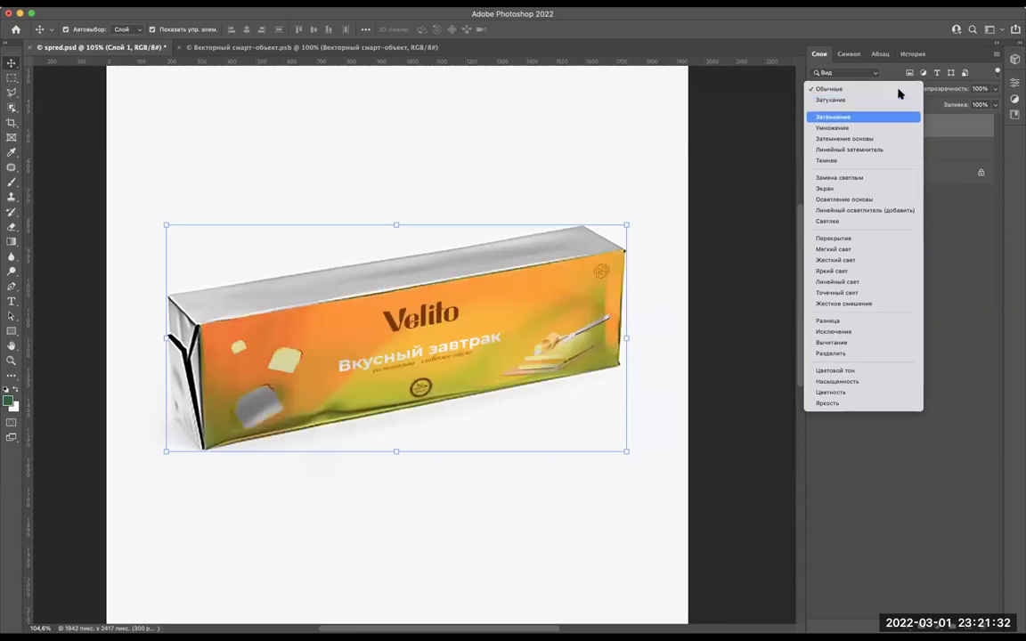
pyautogui.press('Down')
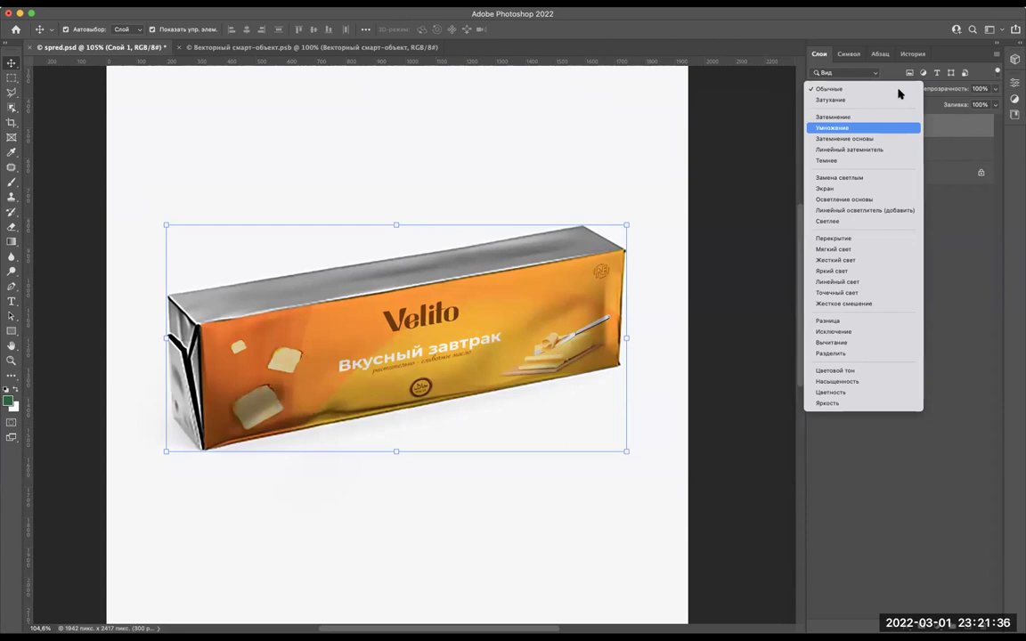
pyautogui.press('Down')
pyautogui.press('Down')
pyautogui.press('Down')
pyautogui.press('Up')
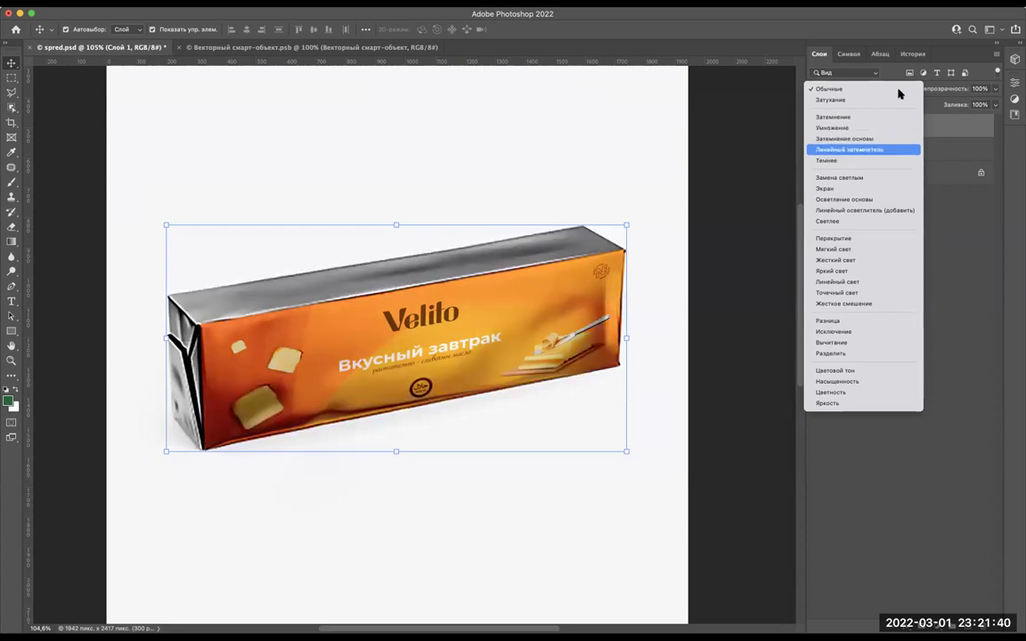
pyautogui.press('Down')
pyautogui.press('Down')
pyautogui.press('Down')
pyautogui.press('Down')
pyautogui.press('Down')
pyautogui.press('Down')
pyautogui.press('Down')
pyautogui.press('Down')
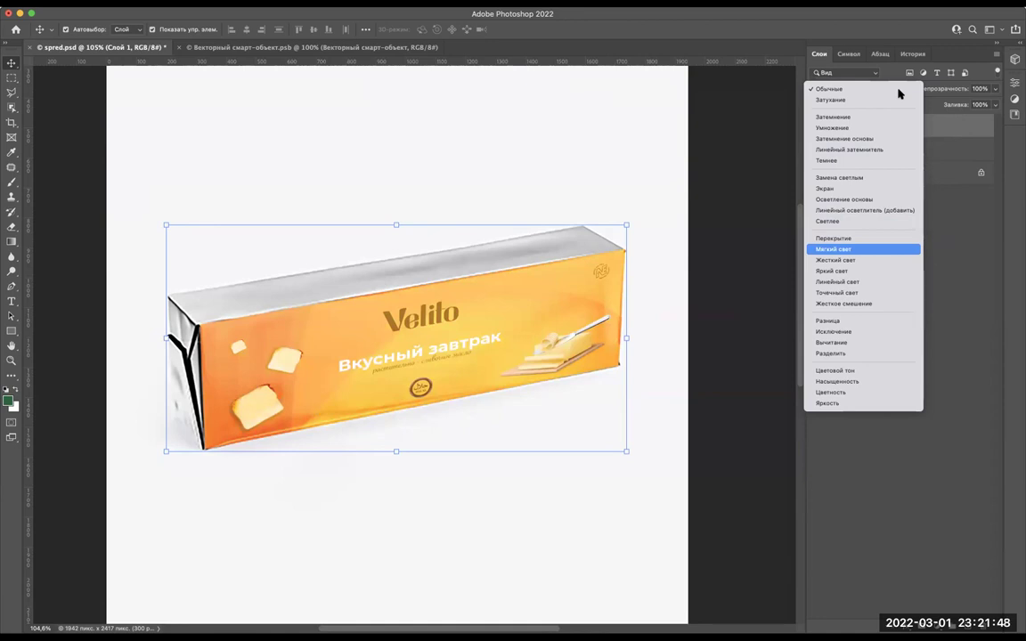
pyautogui.press('Down')
pyautogui.press('Up')
pyautogui.press('Down')
pyautogui.press('Down')
pyautogui.press('Down')
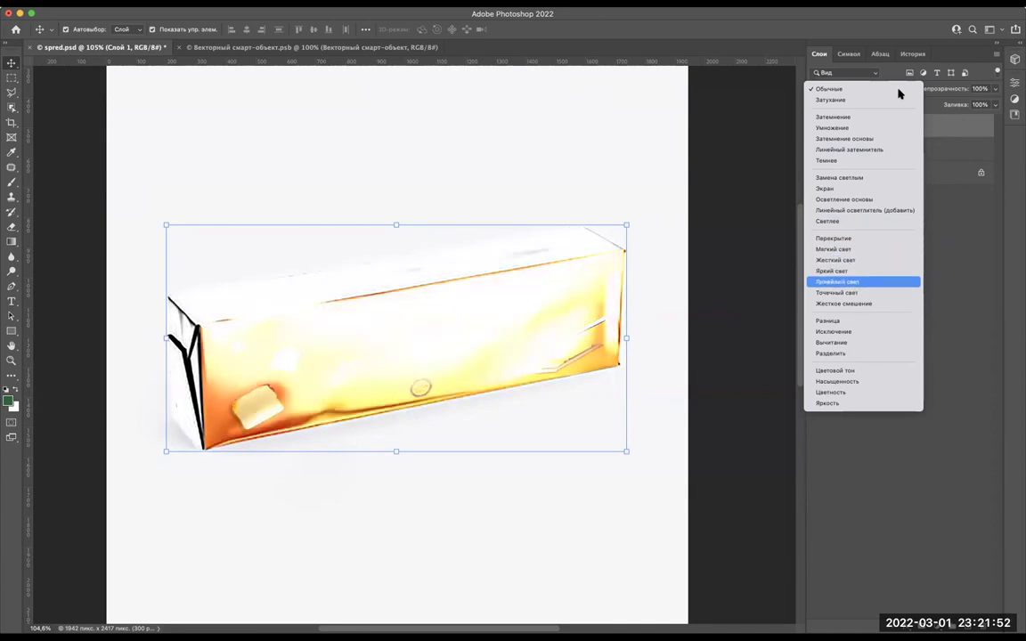
pyautogui.press('Down')
# Compare the difference, Hard Light, Soft Light and Multiply previews, ending on Жесткий свет.
pyautogui.press('Down')
pyautogui.press('Down')
pyautogui.press('Down')
pyautogui.press('Down')
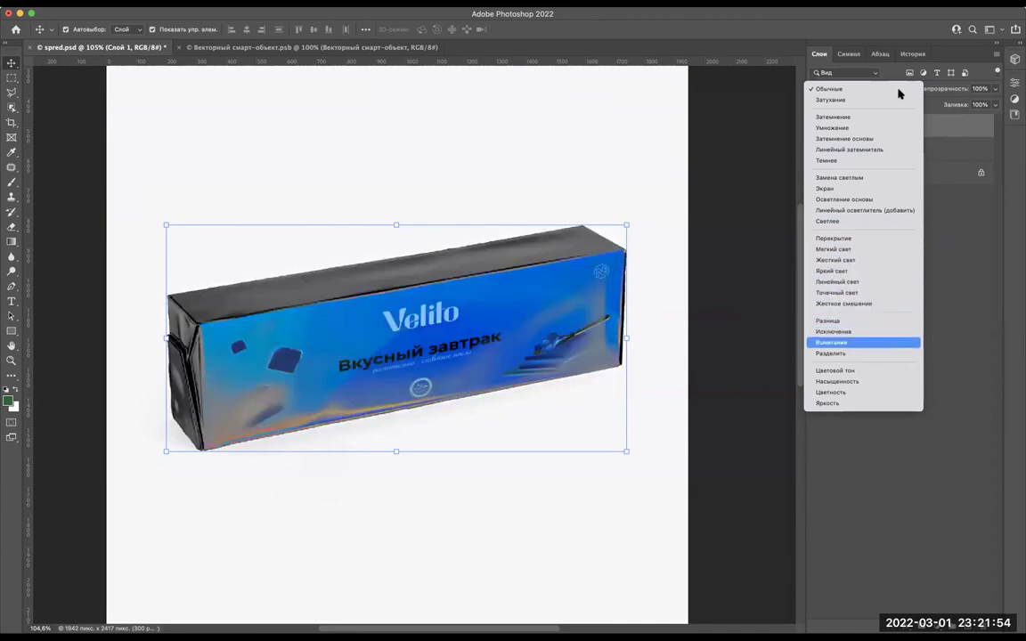
pyautogui.press('Down')
pyautogui.press('Down')
pyautogui.press('Up')
pyautogui.press('Down')
pyautogui.press('Down')
pyautogui.press('Down')
pyautogui.press('Down')
pyautogui.press('Up')
pyautogui.press('Down')
pyautogui.press('Up')
pyautogui.press('Up')
pyautogui.press('Up')
pyautogui.press('Up')
pyautogui.press('Up')
pyautogui.press('Up')
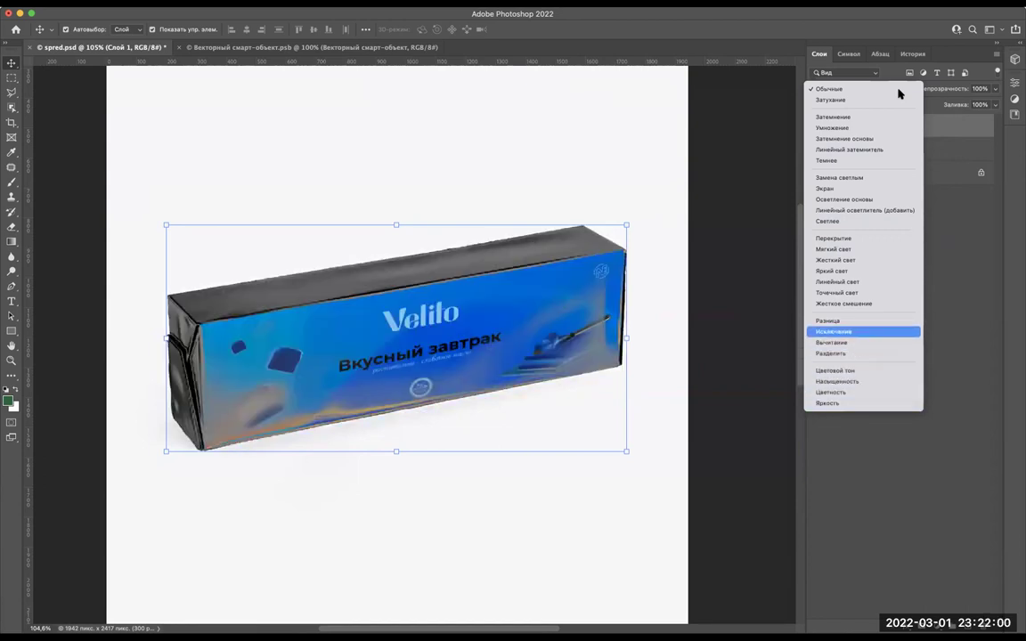
pyautogui.press('Up')
pyautogui.press('Up')
pyautogui.press('Up')
pyautogui.press('Up')
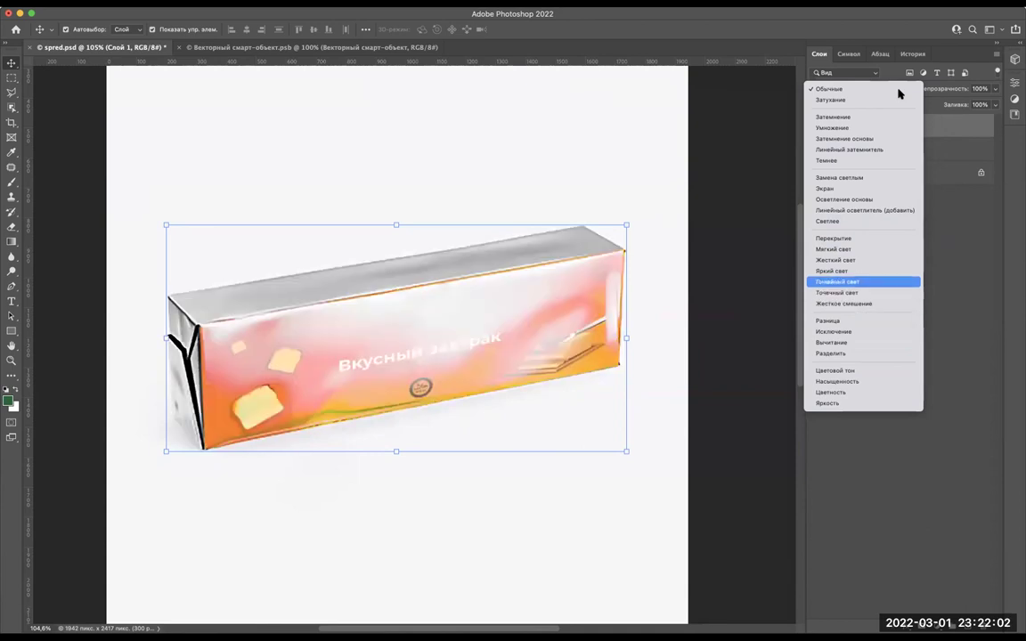
pyautogui.press('Up')
pyautogui.press('Up')
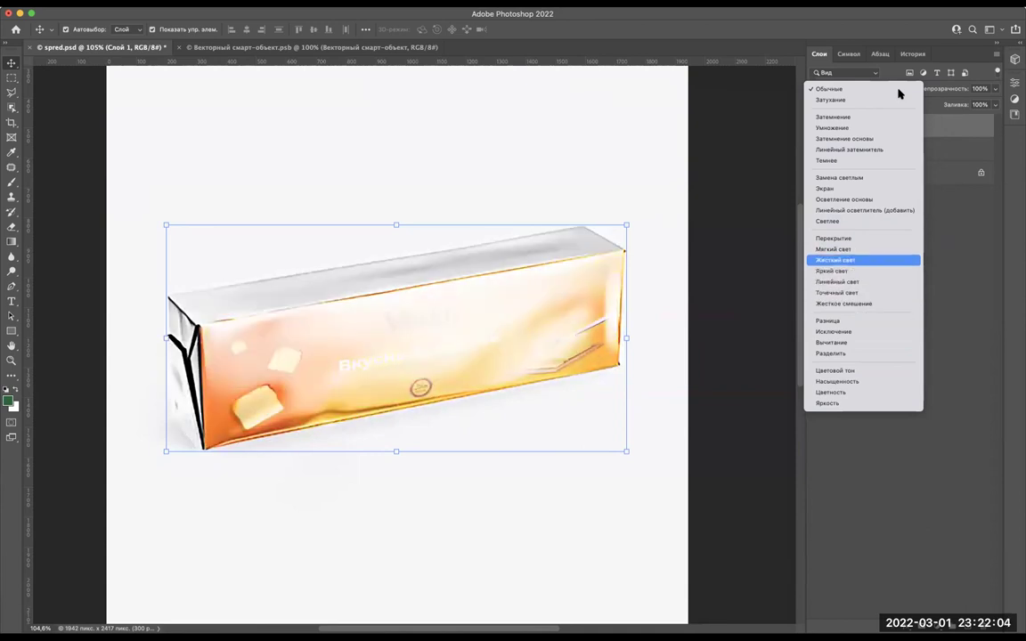
pyautogui.press('Up')
pyautogui.press('Down')
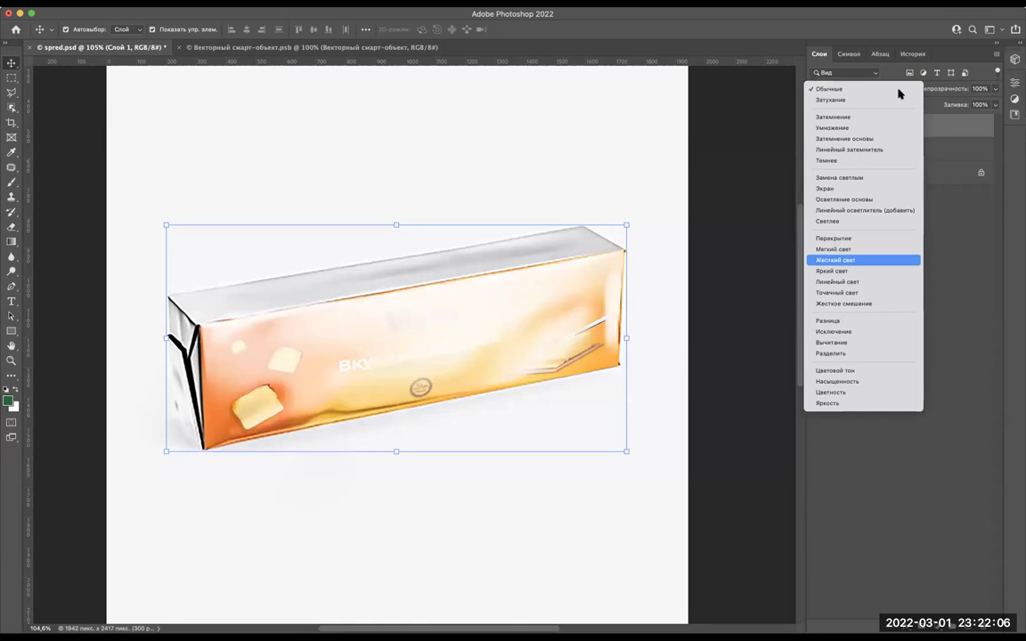
pyautogui.press('Up')
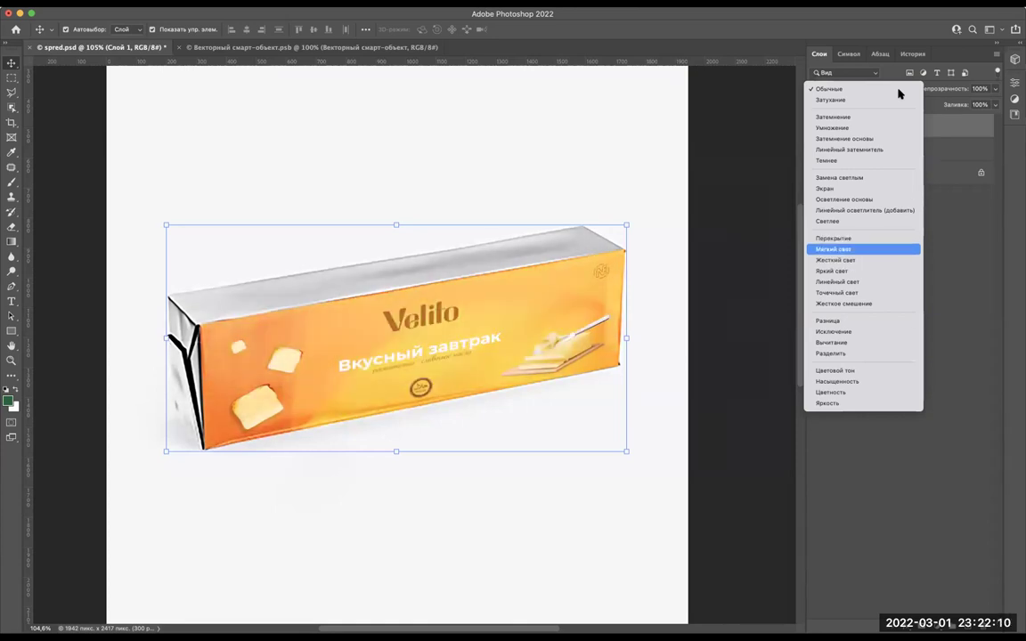
pyautogui.press('Up')
pyautogui.press('Up')
pyautogui.press('Up')
pyautogui.press('Up')
pyautogui.press('Up')
pyautogui.press('Up')
pyautogui.press('Up')
pyautogui.press('Up')
pyautogui.press('Up')
pyautogui.press('Up')
pyautogui.press('Down')
pyautogui.press('Up')
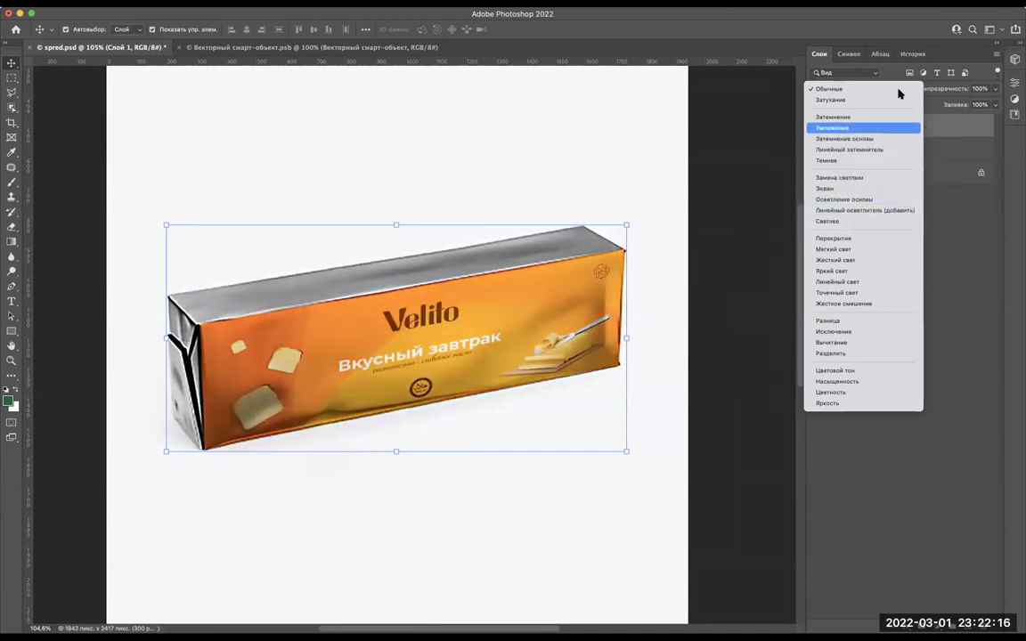
pyautogui.press('Up')
pyautogui.press('Up')
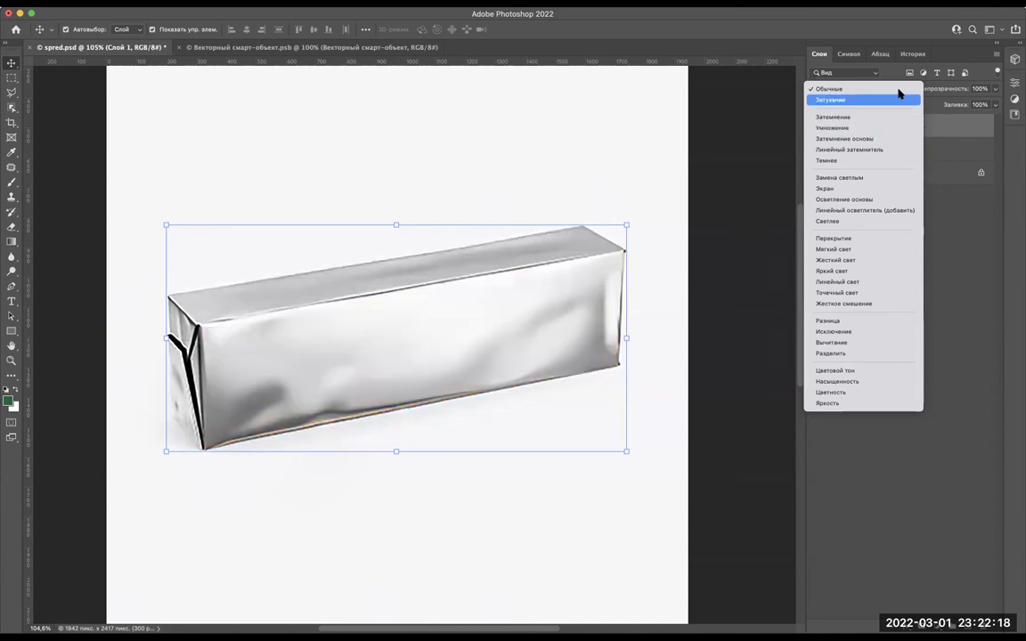
pyautogui.press('Down')
pyautogui.press('Down')
pyautogui.press('Down')
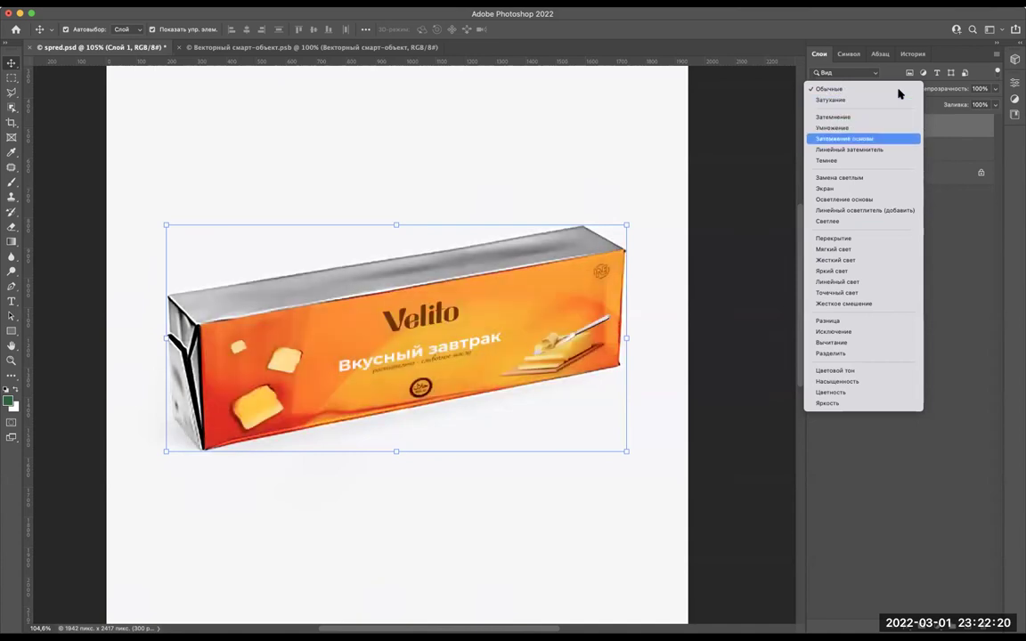
pyautogui.press('Down')
pyautogui.press('Down')
pyautogui.press('Down')
pyautogui.press('Down')
pyautogui.press('Down')
pyautogui.press('Down')
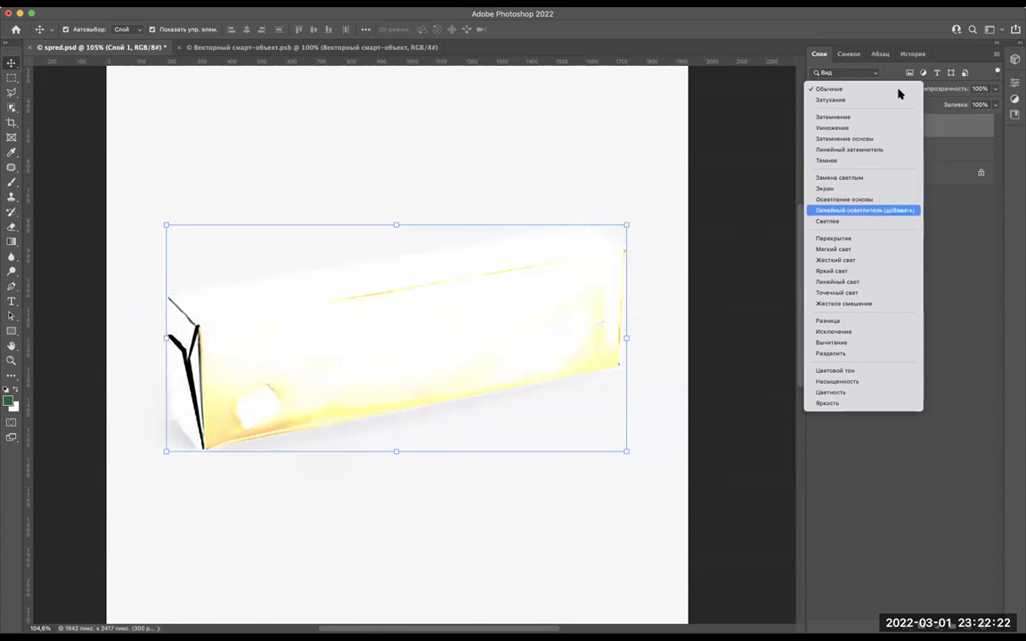
pyautogui.press('Down')
pyautogui.press('Down')
pyautogui.press('Down')
pyautogui.press('Down')
pyautogui.press('Down')
pyautogui.press('Down')
pyautogui.press('Up')
pyautogui.press('Up')
pyautogui.press('Up')
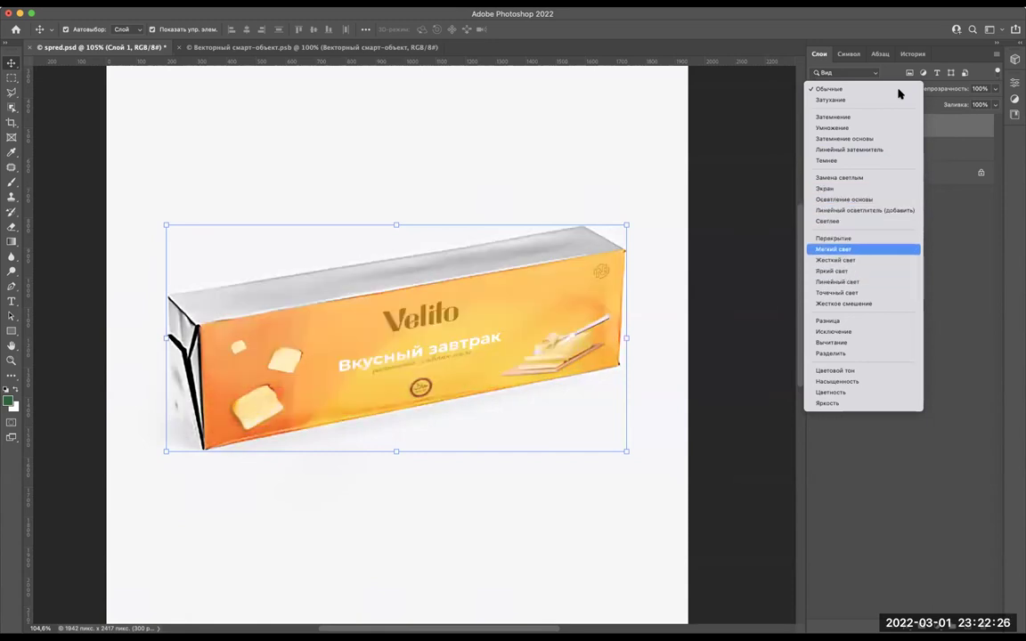
pyautogui.press('Down')
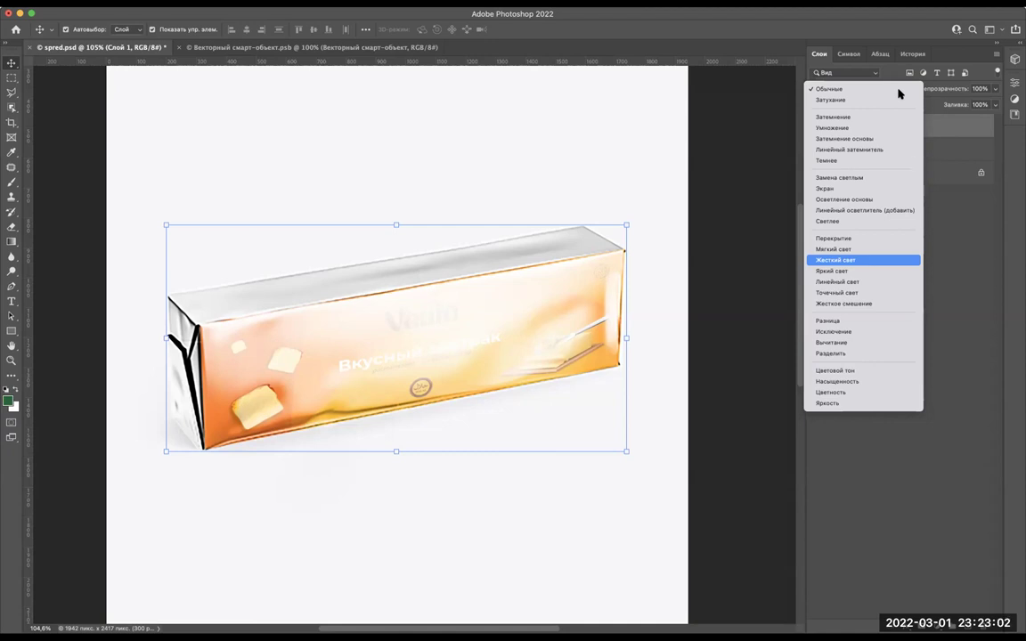
# Apply Жесткий свет blending to Слой 1 and set its opacity to 50%.
pyautogui.click(899, 260)
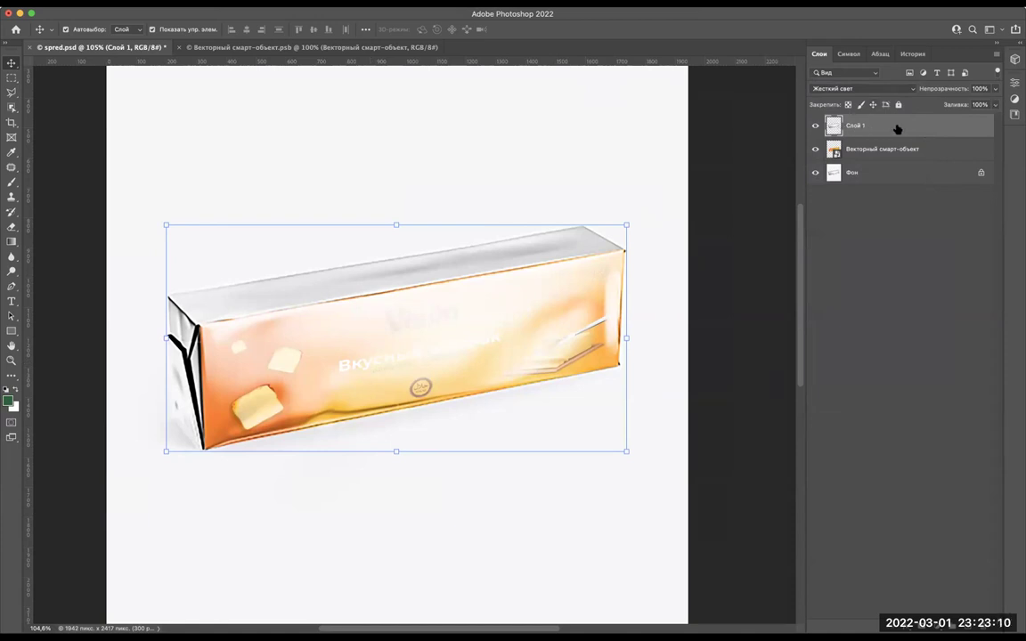
pyautogui.click(995, 89)
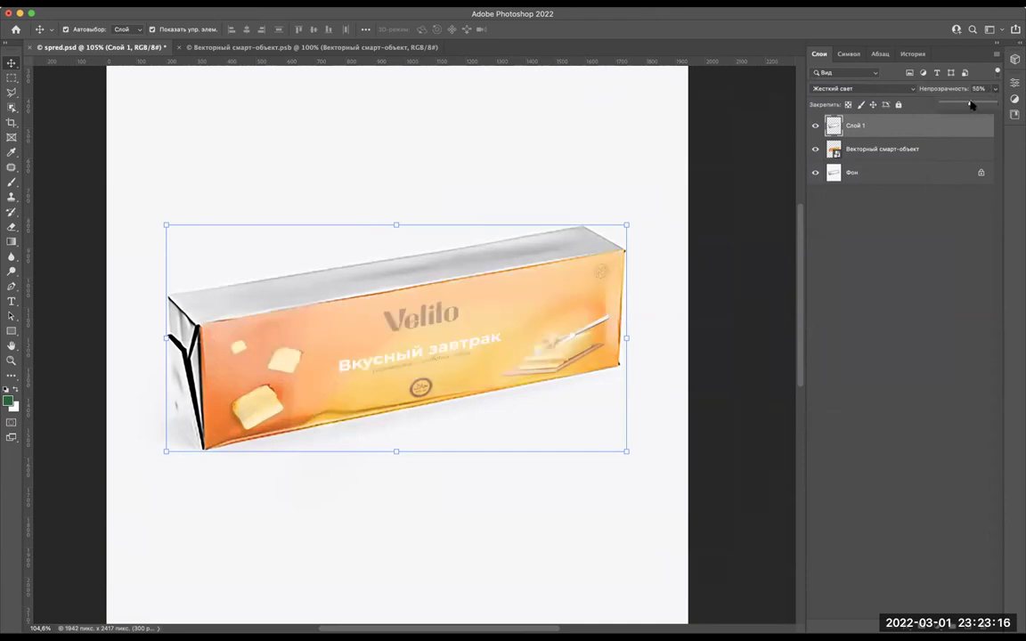
pyautogui.moveTo(973, 104); pyautogui.dragTo(963, 104)
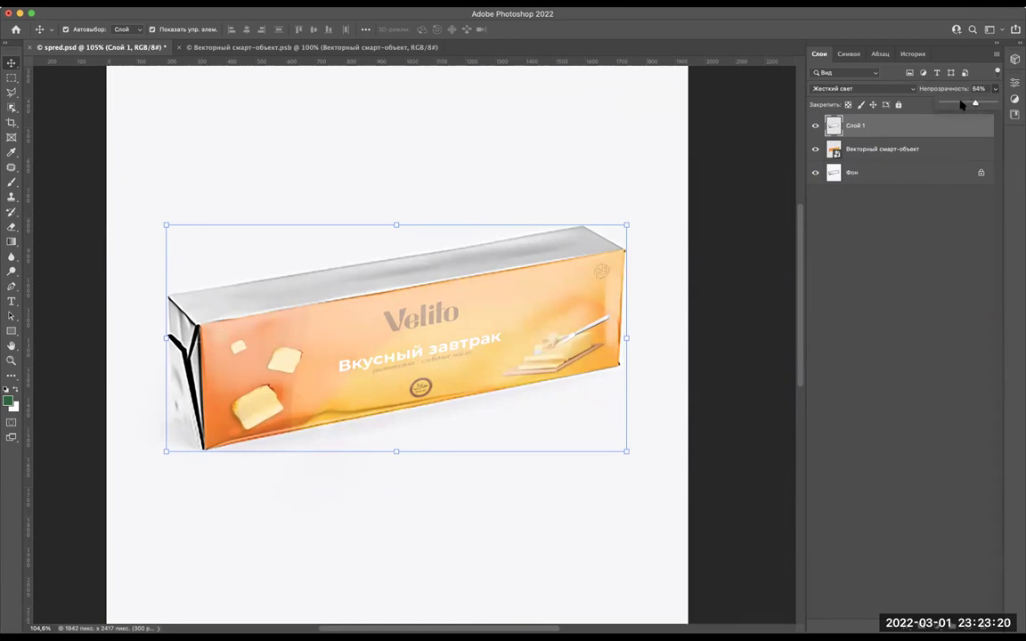
pyautogui.moveTo(961, 105); pyautogui.dragTo(967, 104)
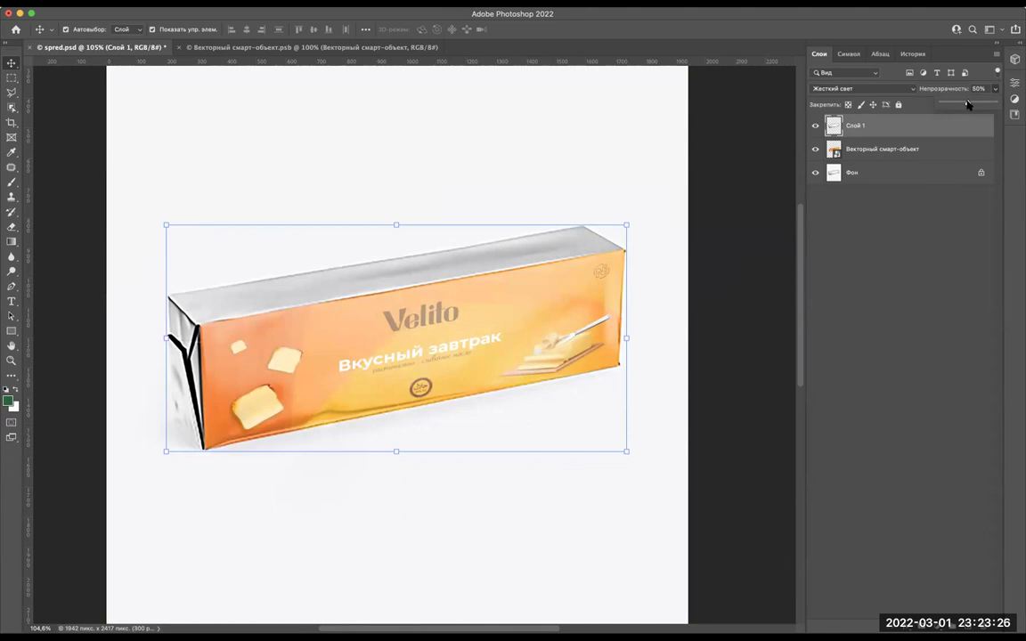
pyautogui.rightClick(881, 312)
pyautogui.click(897, 272)
# Apply Levels to Слой 1, raising the black input to about 48 and lowering the white point.
pyautogui.hotkey('ctrl', 'l')
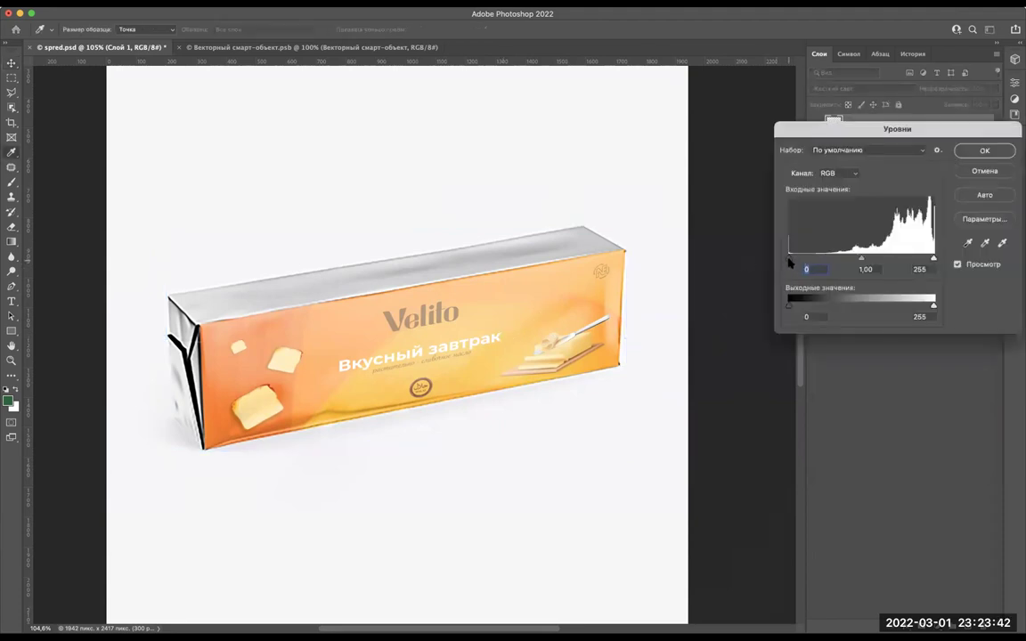
pyautogui.click(786, 258)
pyautogui.moveTo(787, 259); pyautogui.dragTo(792, 261)
pyautogui.moveTo(793, 265); pyautogui.dragTo(875, 258)
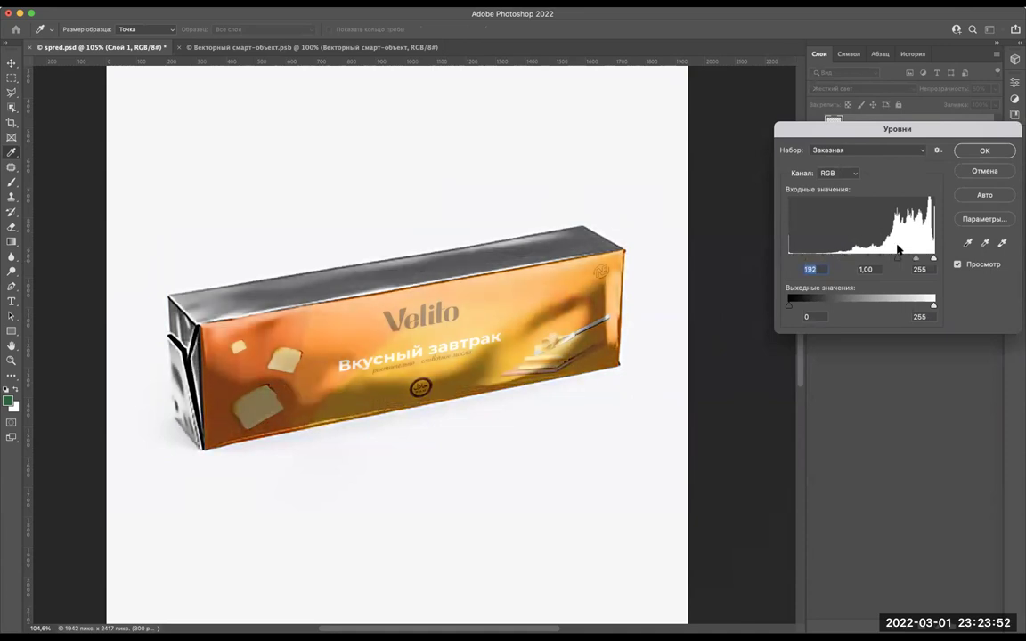
pyautogui.write('0')
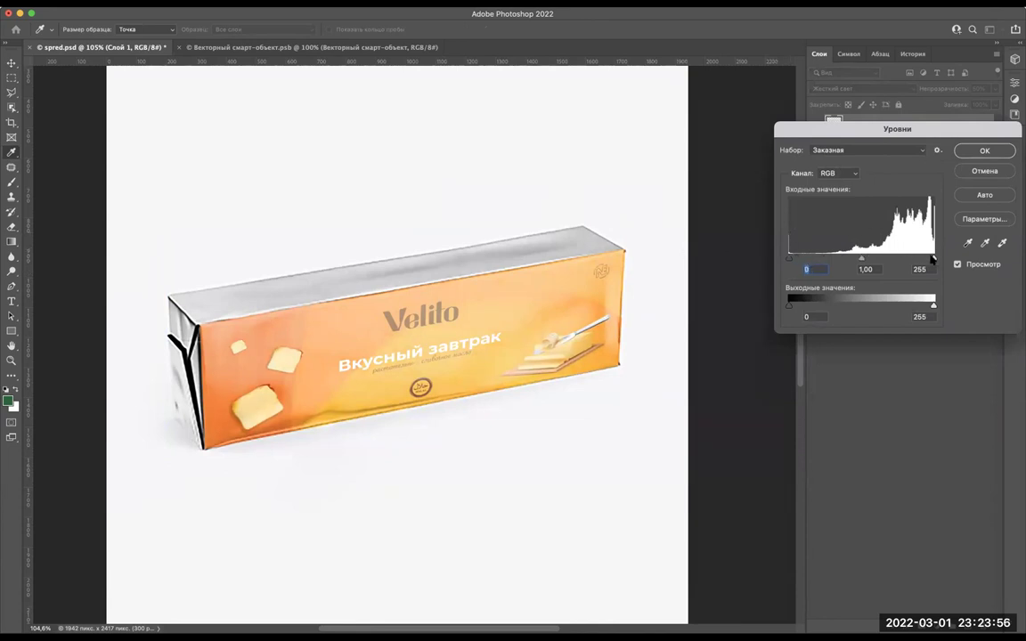
pyautogui.moveTo(932, 259)
pyautogui.mouseDown()
pyautogui.moveTo(916, 258)
pyautogui.moveTo(951, 261)
pyautogui.moveTo(843, 259)
pyautogui.moveTo(953, 266)
pyautogui.mouseUp()
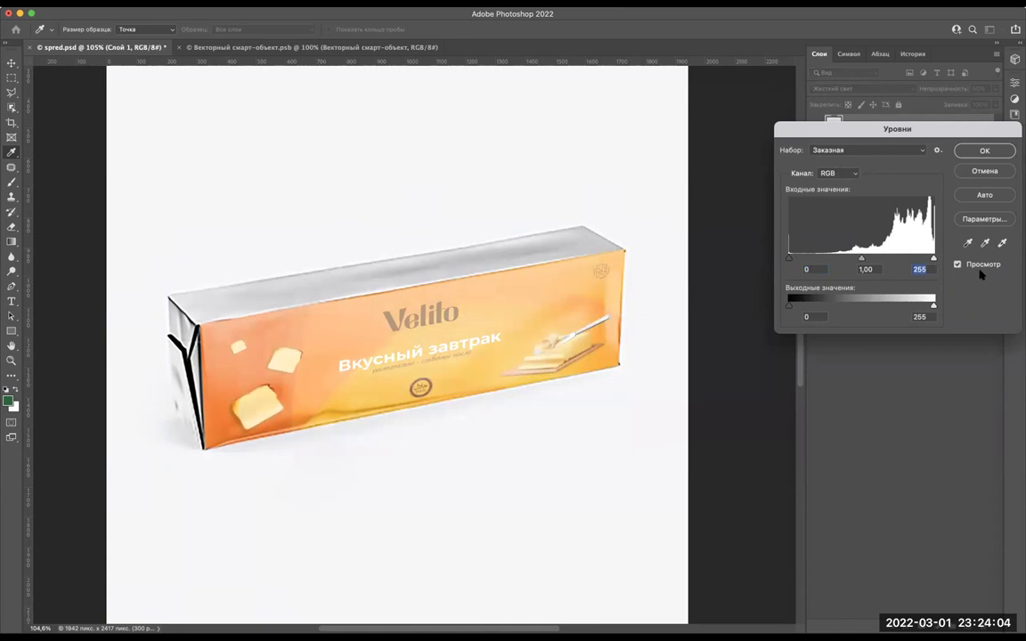
pyautogui.moveTo(790, 259)
pyautogui.mouseDown()
pyautogui.moveTo(829, 257)
pyautogui.moveTo(817, 260)
pyautogui.mouseUp()
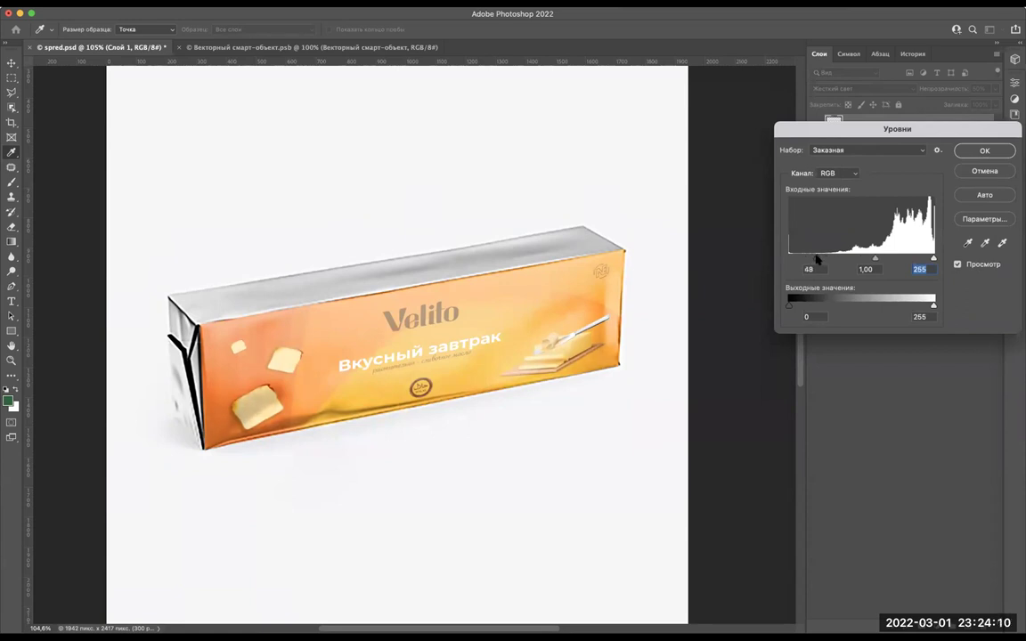
pyautogui.click(969, 153)
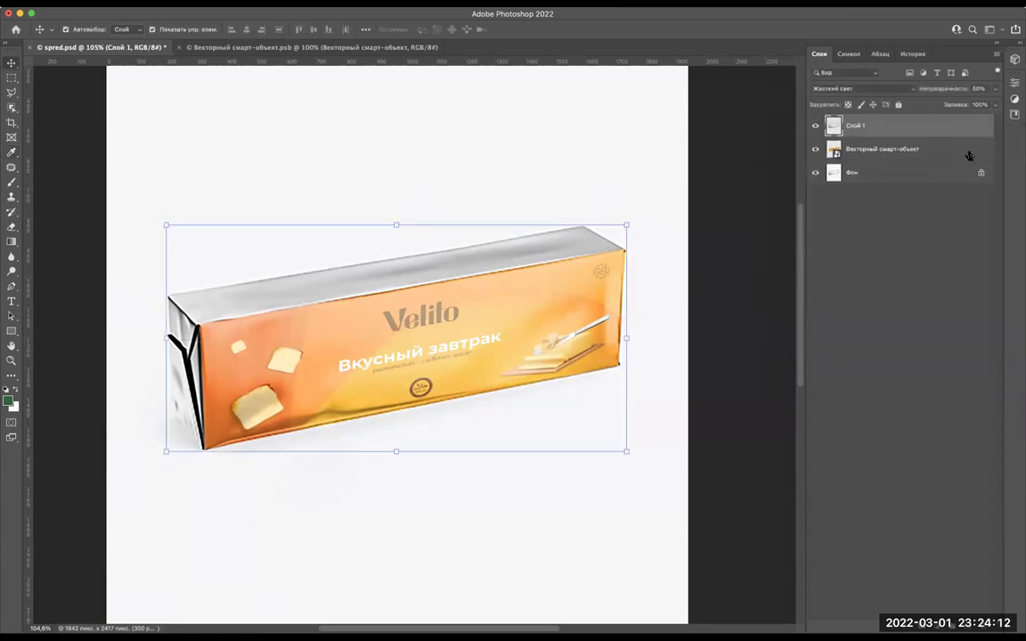
pyautogui.click(995, 88)
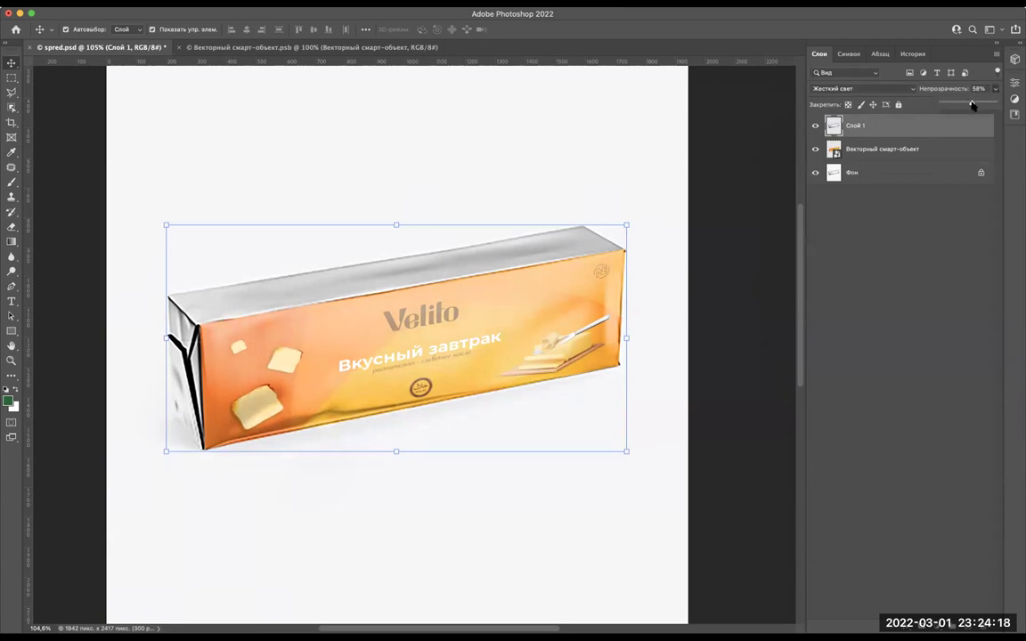
pyautogui.moveTo(973, 105); pyautogui.dragTo(976, 105)
pyautogui.click(886, 284)
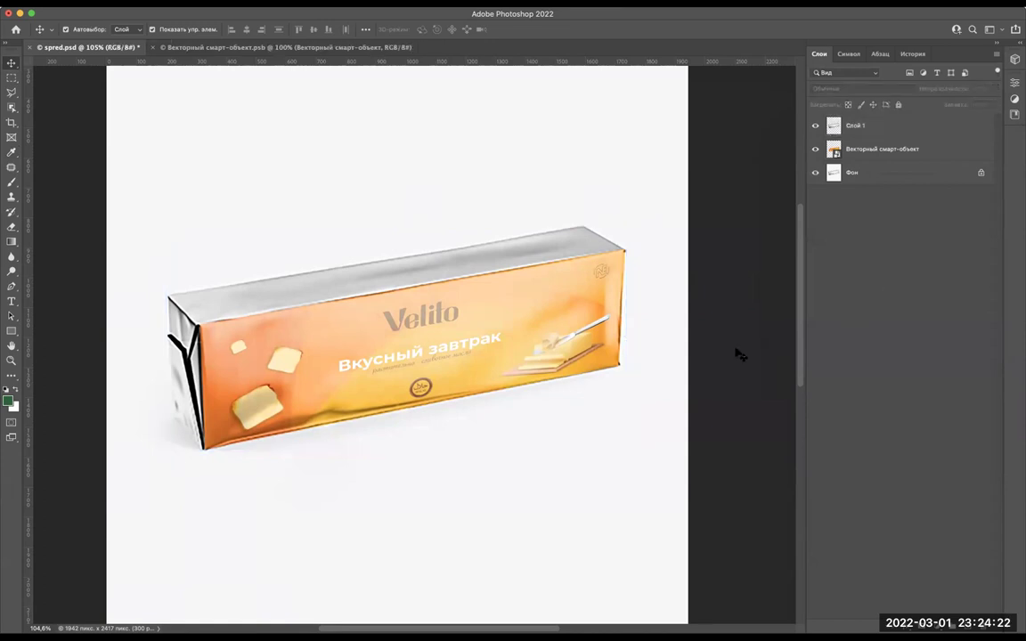
pyautogui.scroll(-5, 618, 339)
pyautogui.scroll(2, 619, 342)
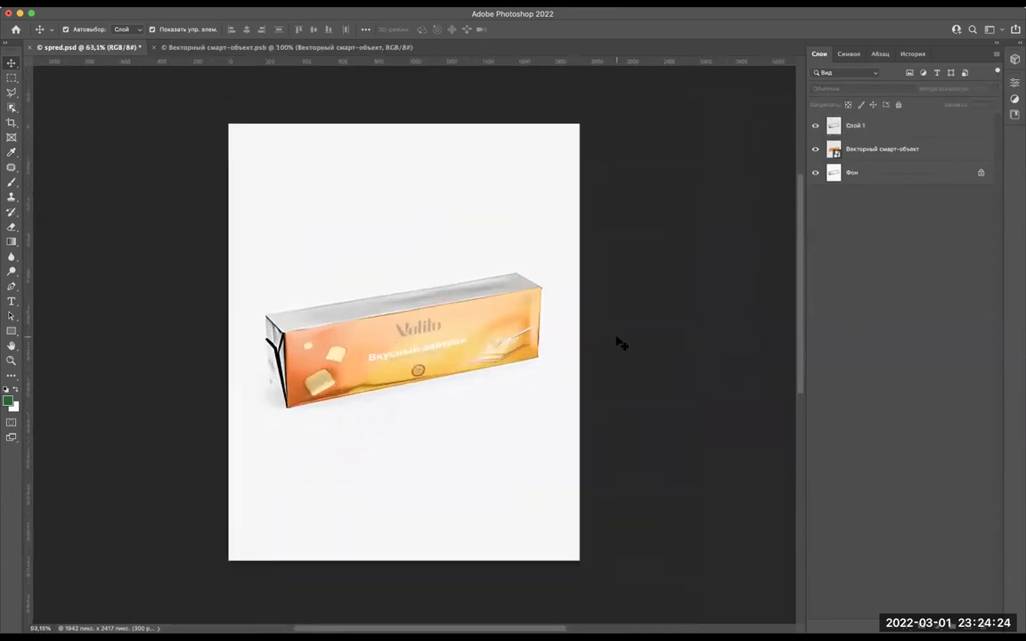
pyautogui.scroll(2, 620, 342)
pyautogui.scroll(-2, 620, 342)
pyautogui.scroll(-1, 620, 342)
pyautogui.scroll(2, 620, 342)
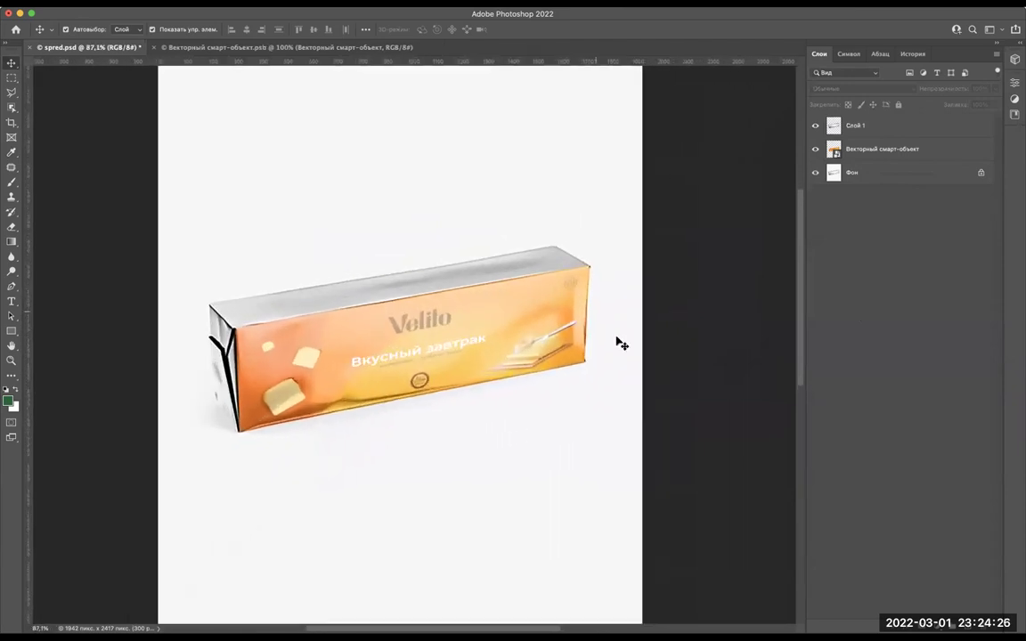
pyautogui.scroll(1, 618, 343)
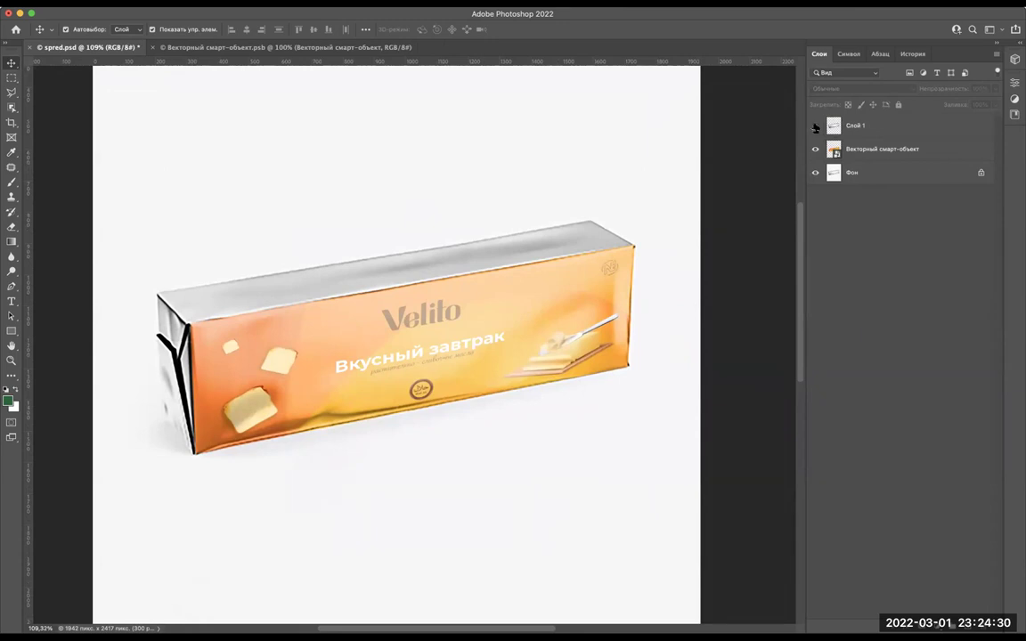
# After a quick hide/show check, set Слой 1's opacity to about 45%.
pyautogui.click(814, 127)
pyautogui.click(815, 126)
pyautogui.click(926, 126)
pyautogui.click(995, 88)
pyautogui.moveTo(974, 105); pyautogui.dragTo(967, 105)
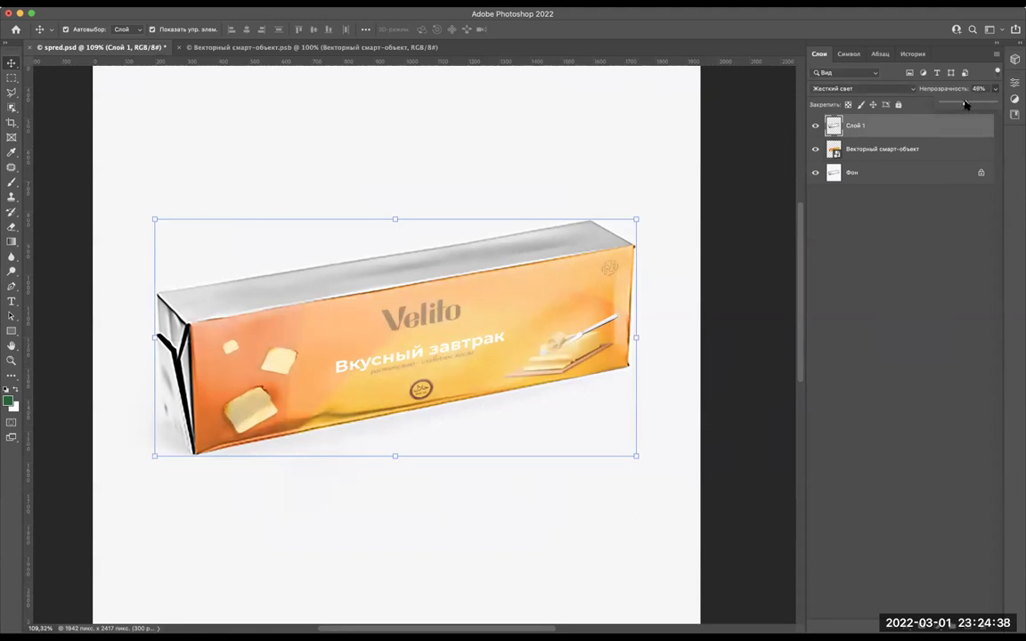
pyautogui.scroll(-3, 703, 275)
# Toggle Слой 1 off and on to compare against the Velito label, then deselect and zoom.
pyautogui.click(816, 126)
pyautogui.click(816, 126)
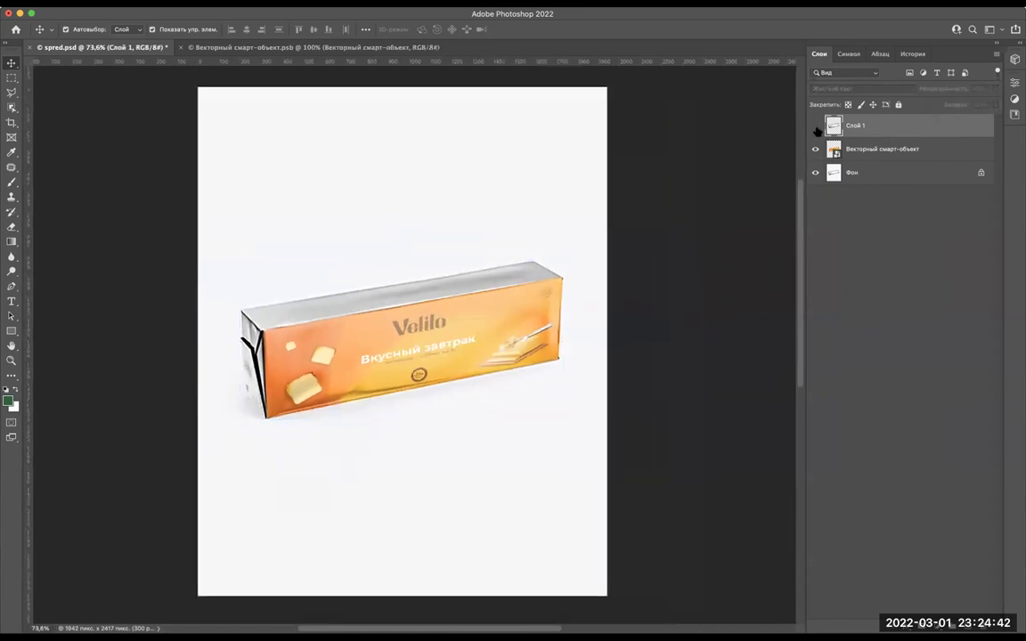
pyautogui.click(816, 126)
pyautogui.click(816, 125)
pyautogui.click(816, 126)
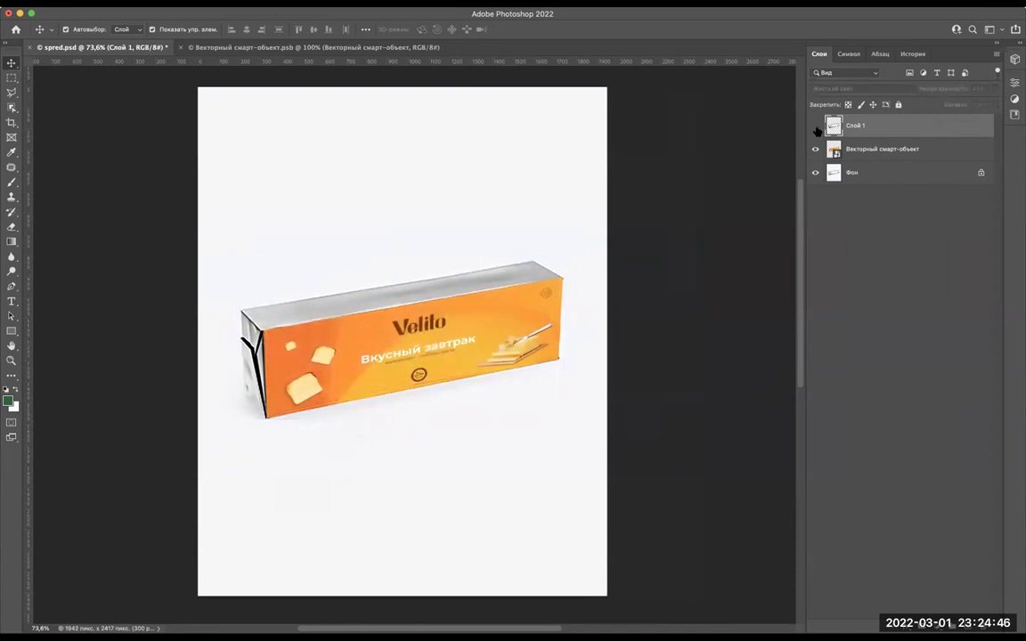
pyautogui.click(816, 125)
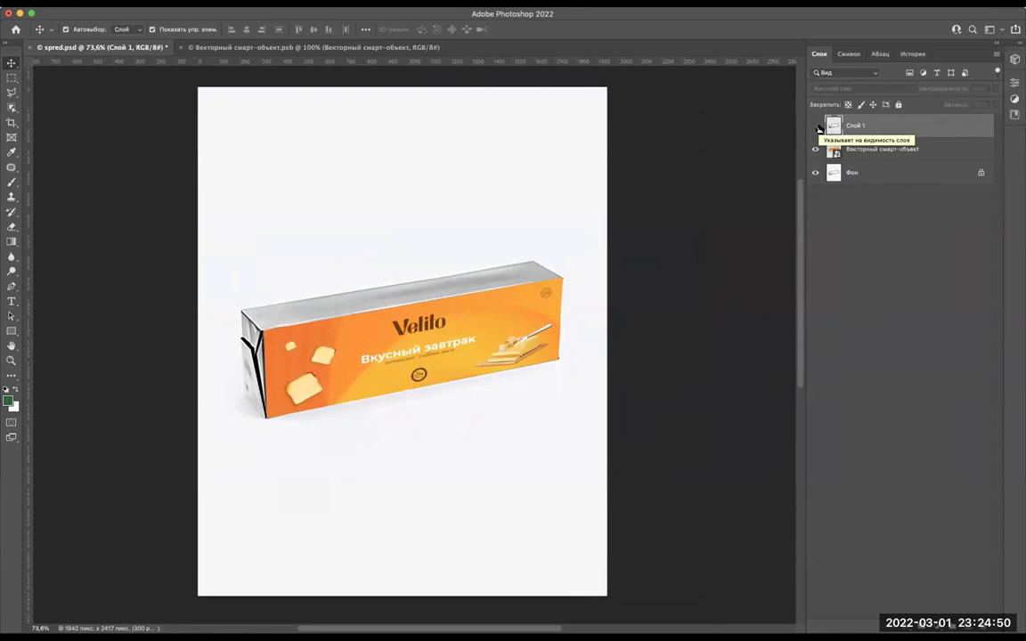
pyautogui.click(816, 126)
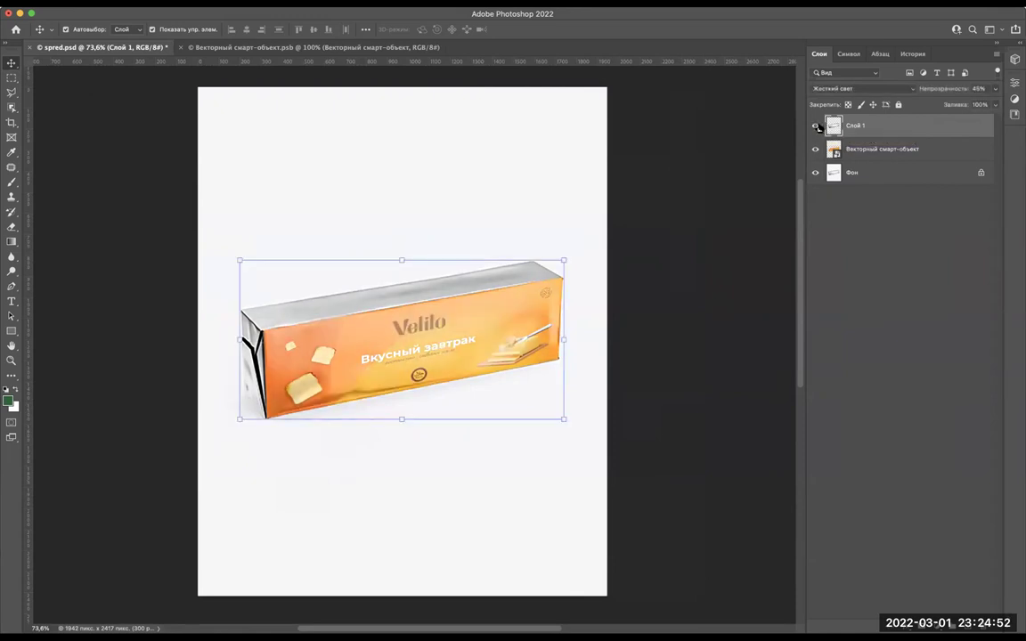
pyautogui.click(623, 525)
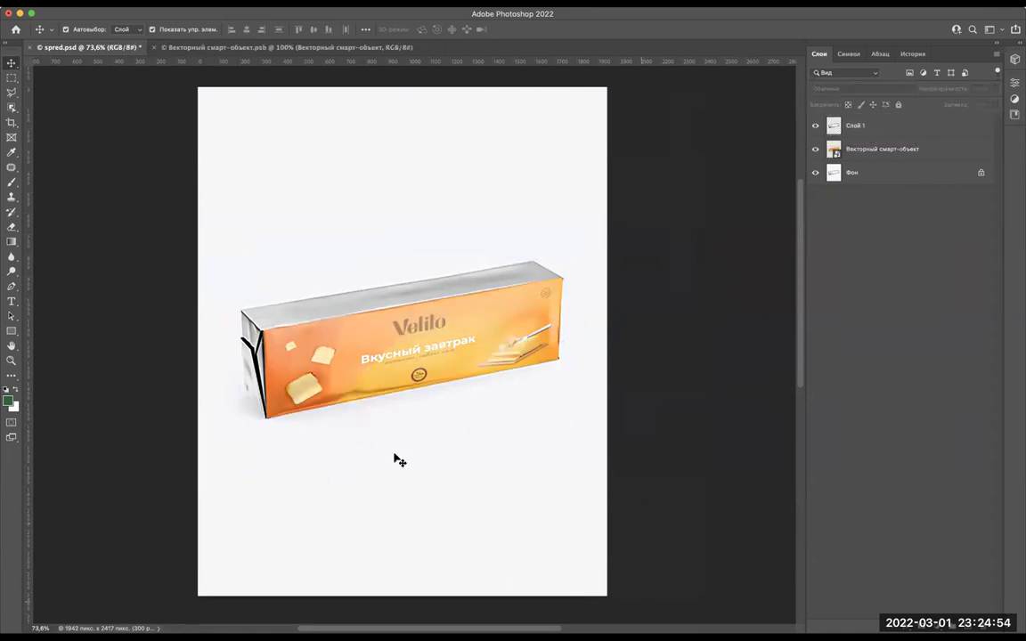
pyautogui.scroll(3, 405, 381)
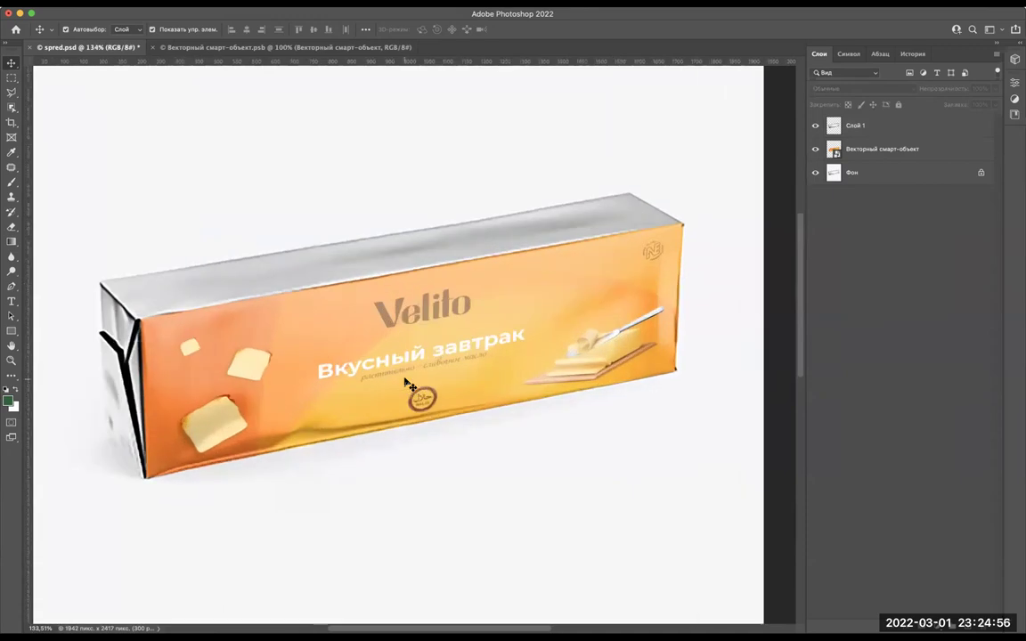
pyautogui.scroll(-2, 405, 383)
pyautogui.scroll(-1, 405, 383)
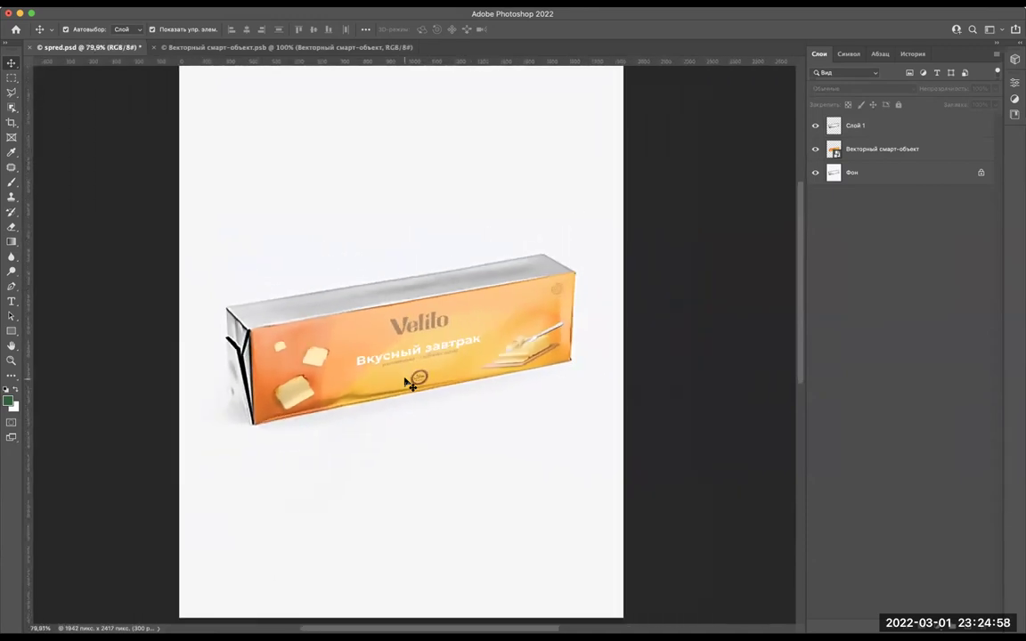